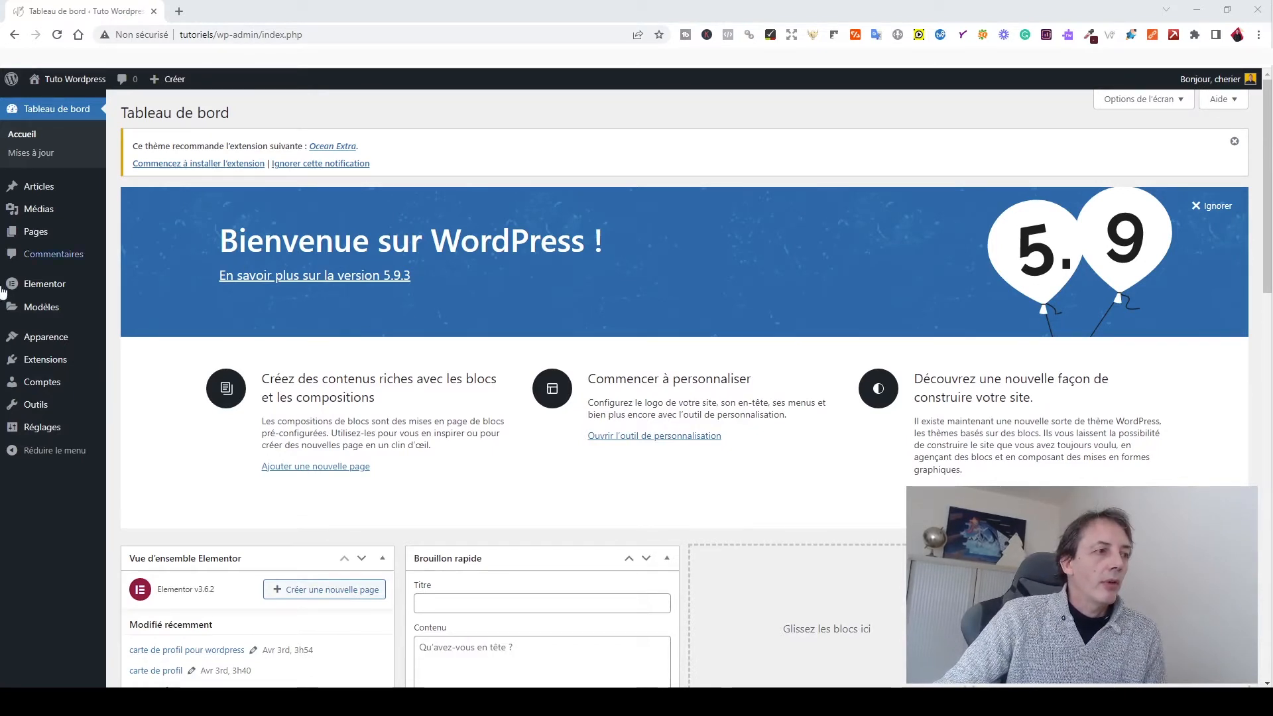
# - Search the WordPress plugin directory for "wp page builder"
pyautogui.click(47, 362)
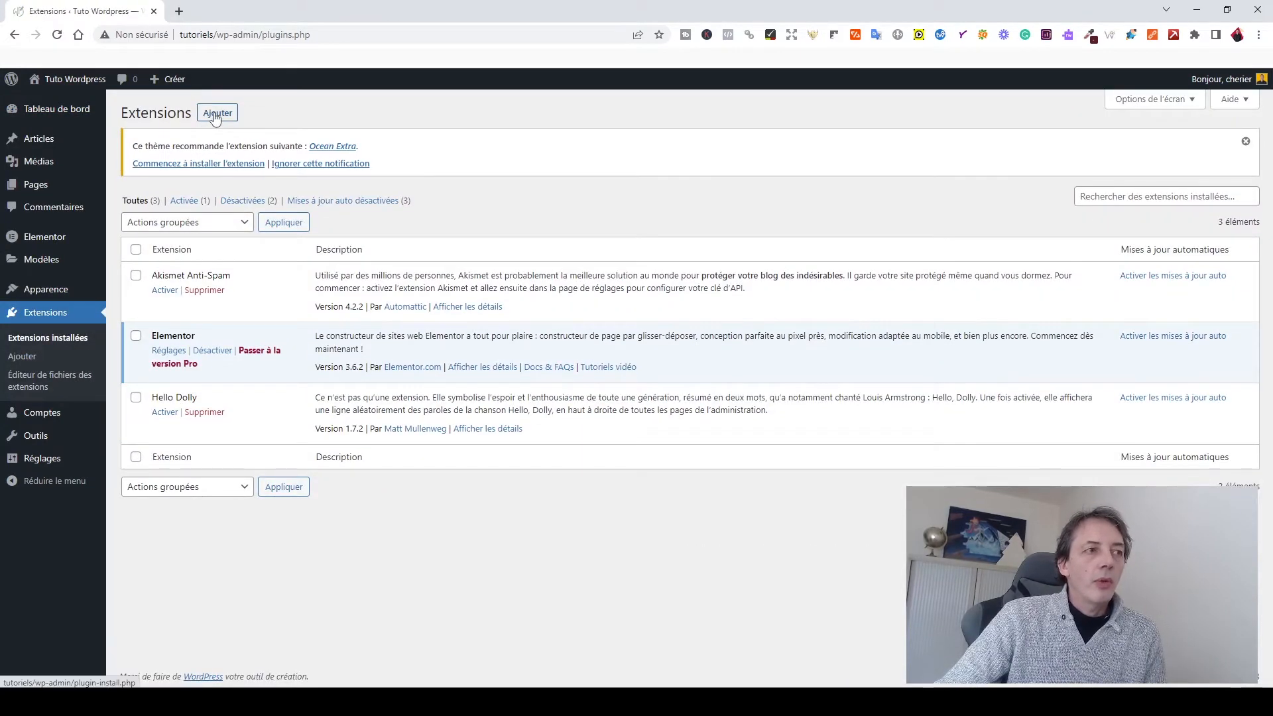
pyautogui.click(215, 116)
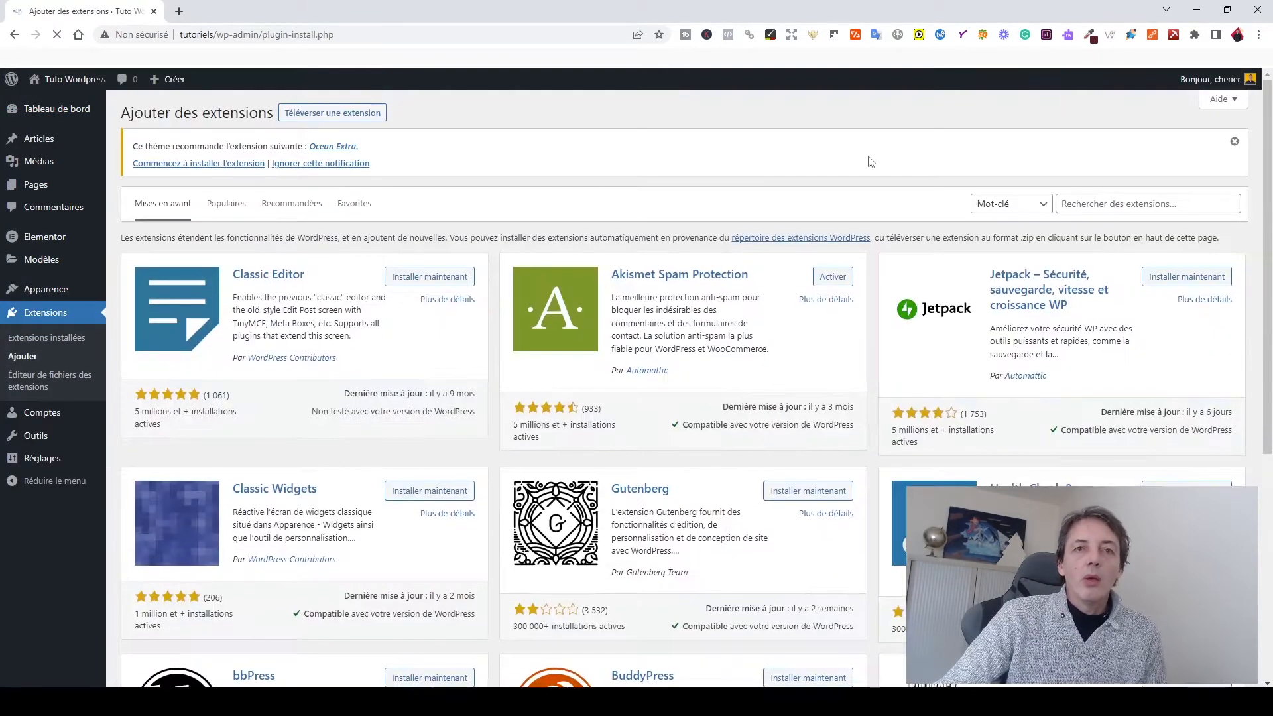
pyautogui.click(1149, 205)
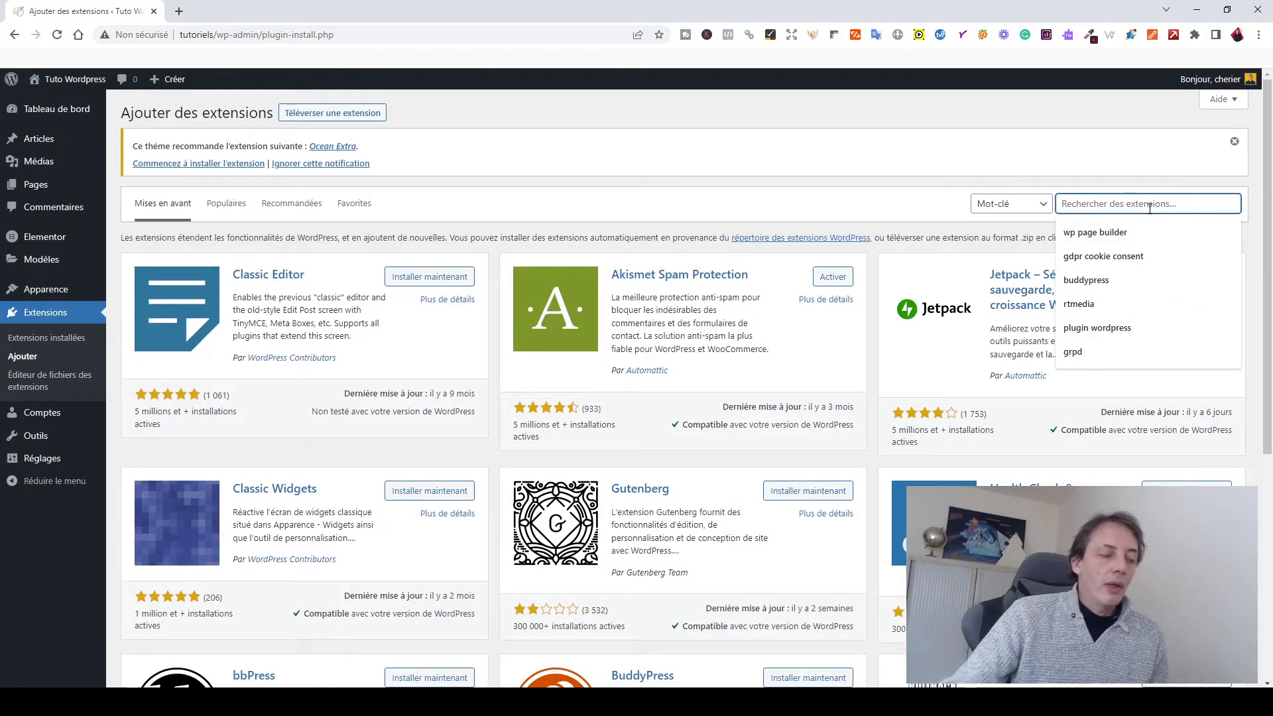
pyautogui.write('wp page')
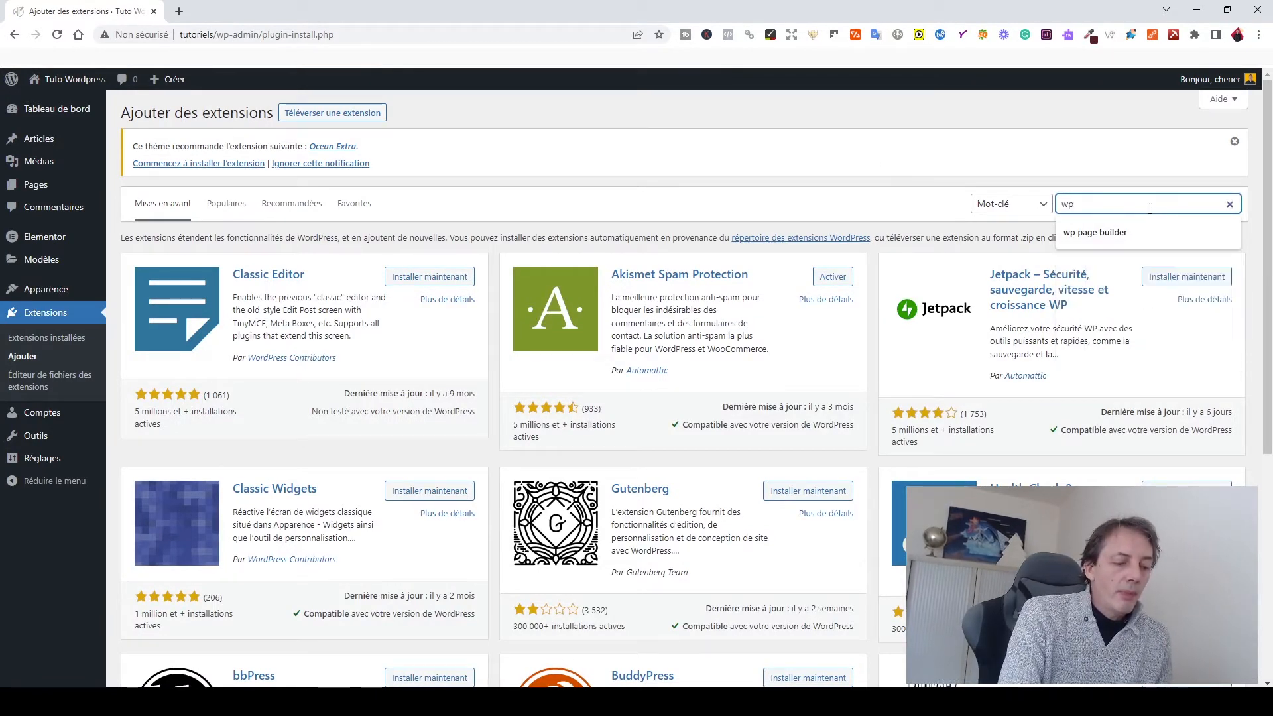
pyautogui.write(' builder')
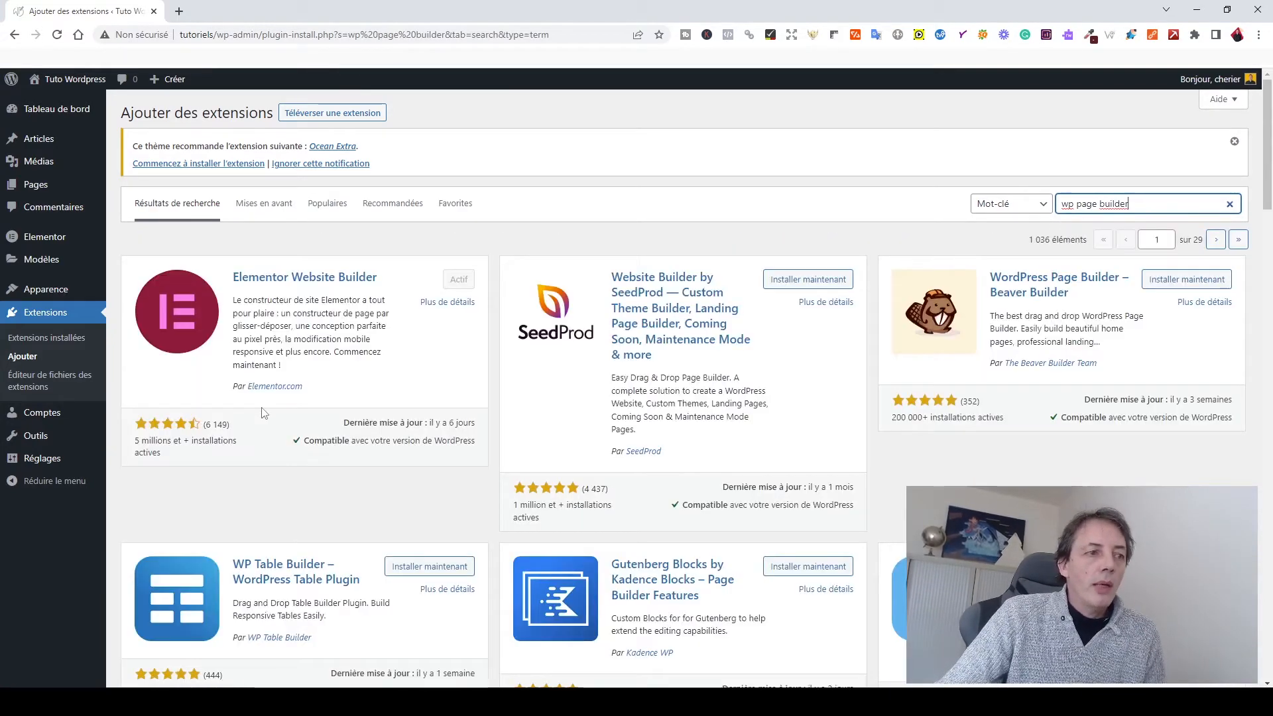
# - Install and activate the WP Page Builder plugin by Themeum
pyautogui.scroll(-7, 344, 343)
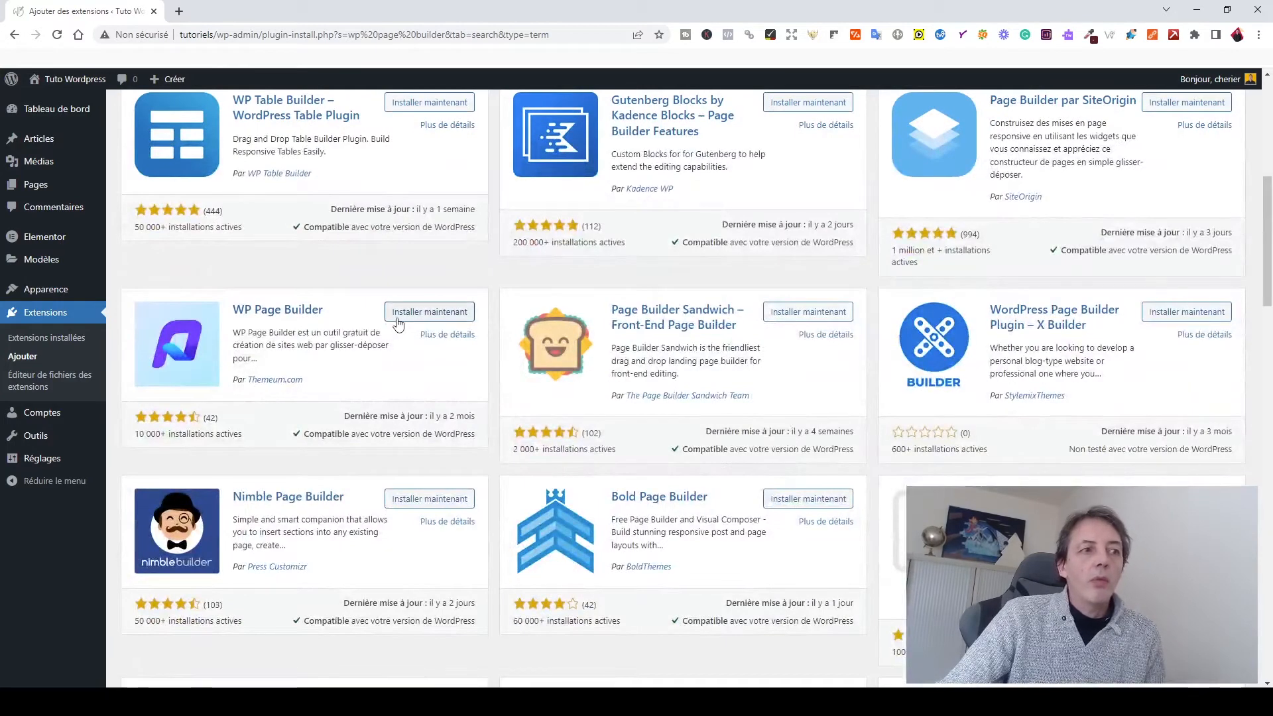
pyautogui.click(430, 312)
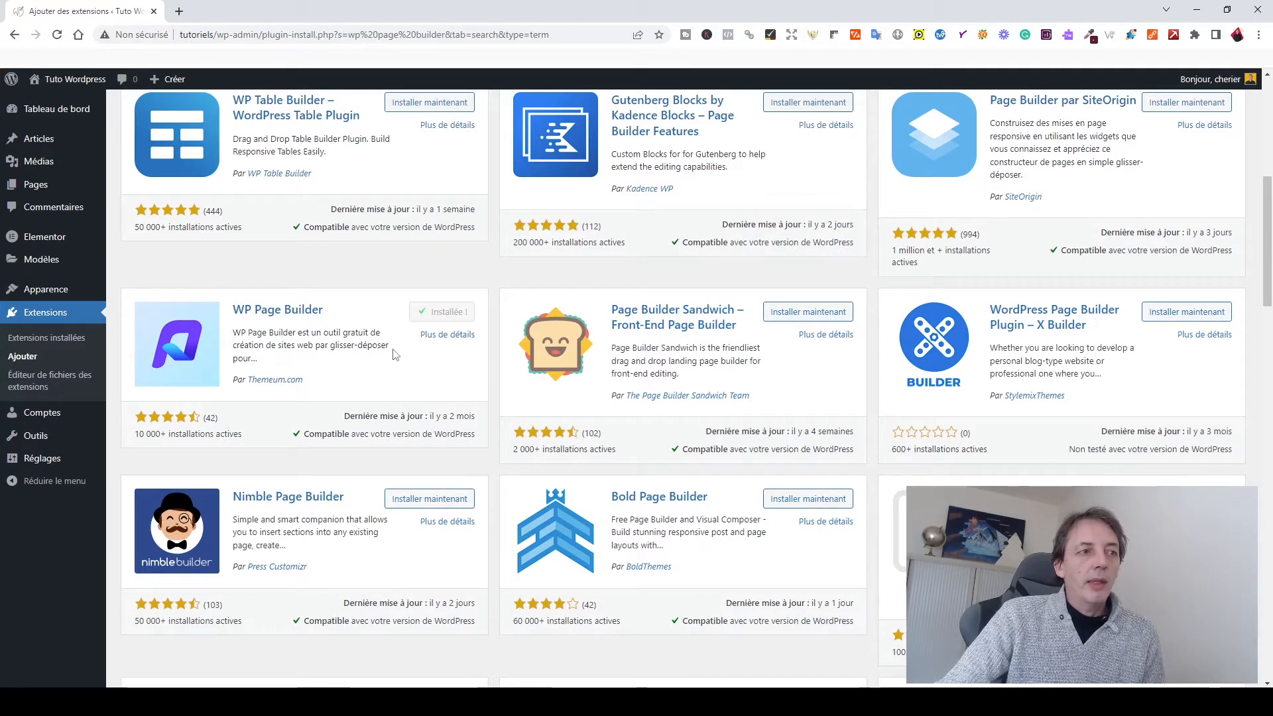
pyautogui.click(443, 310)
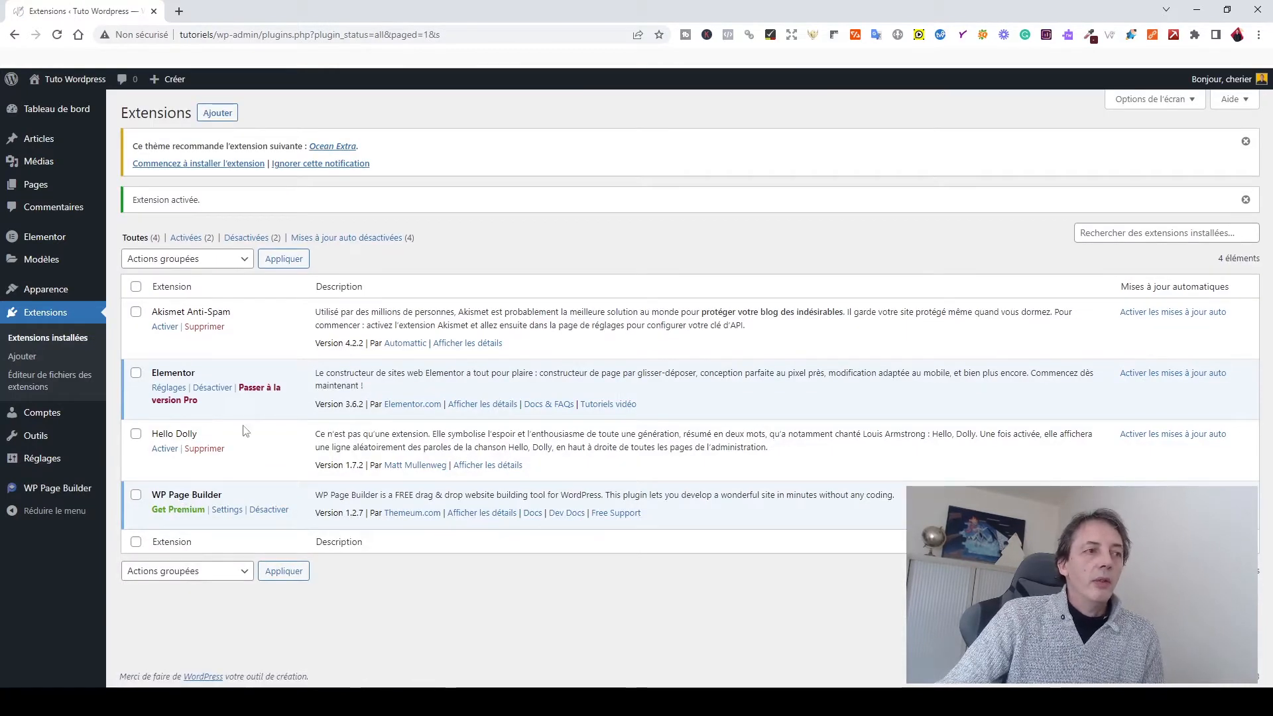
# - Review the CSS Save Method choices in the WP Page Builder settings, keep Header, and save the options
pyautogui.click(229, 510)
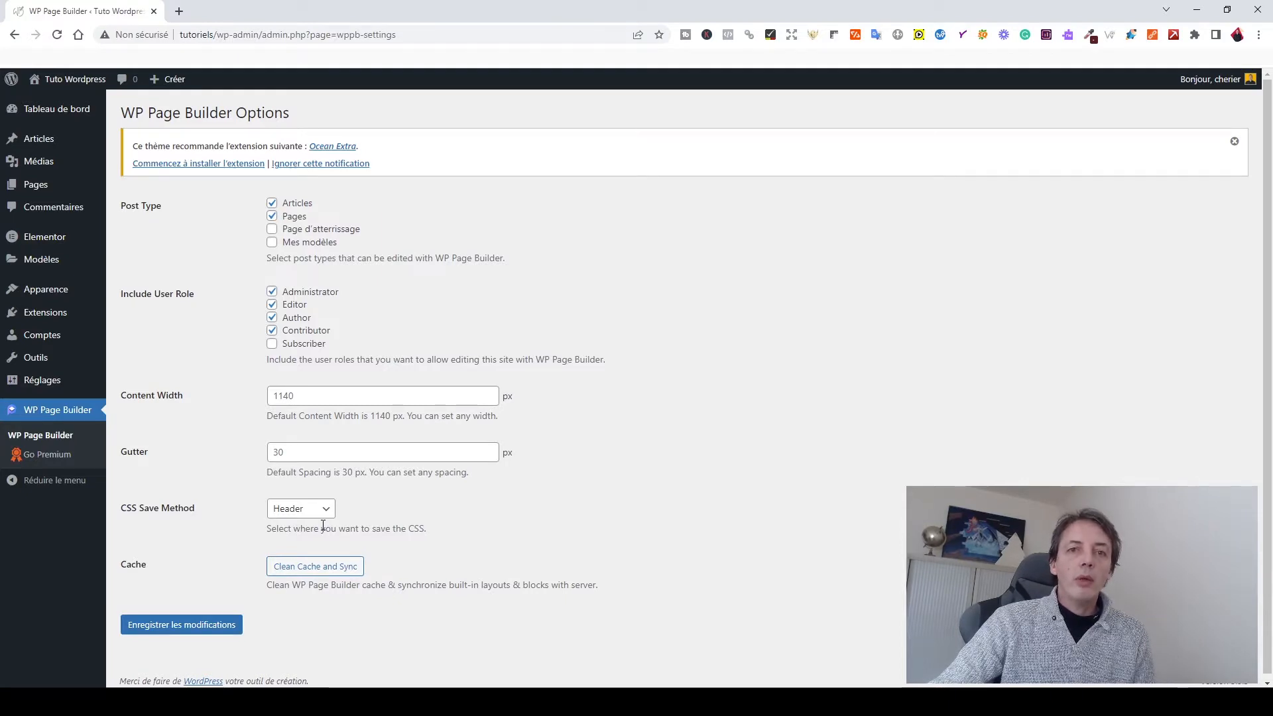
pyautogui.click(321, 510)
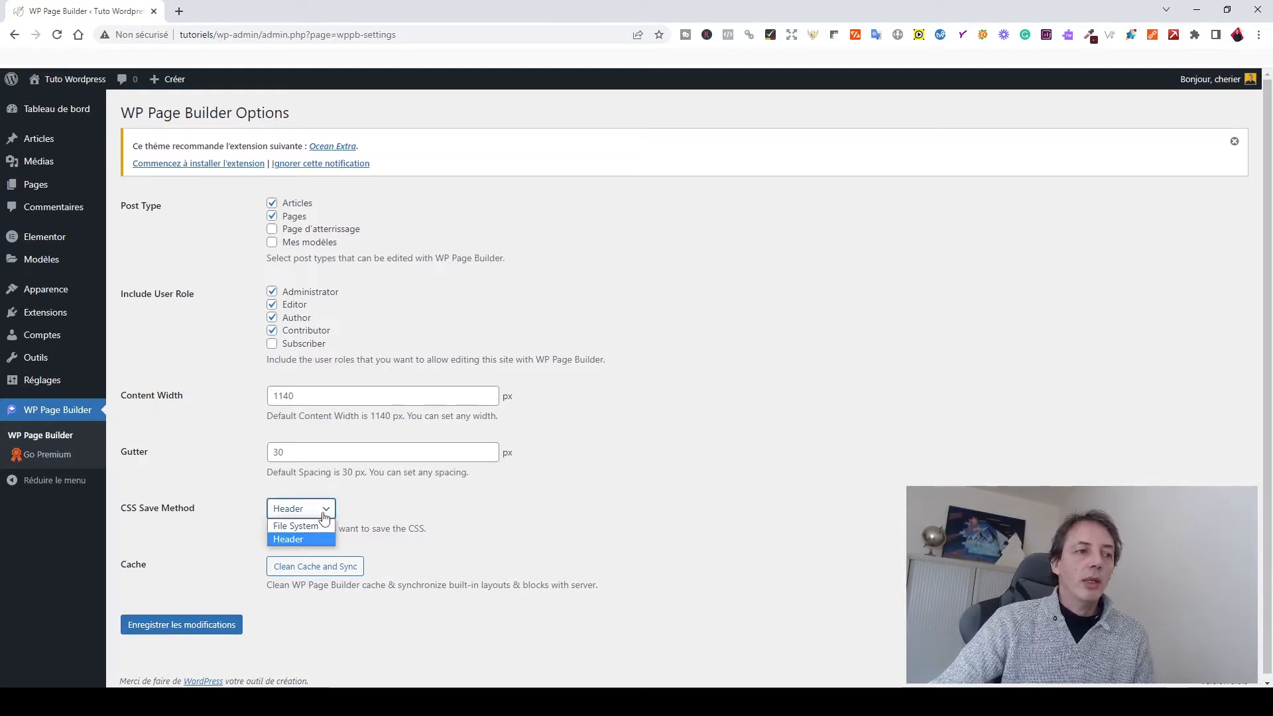
pyautogui.click(417, 516)
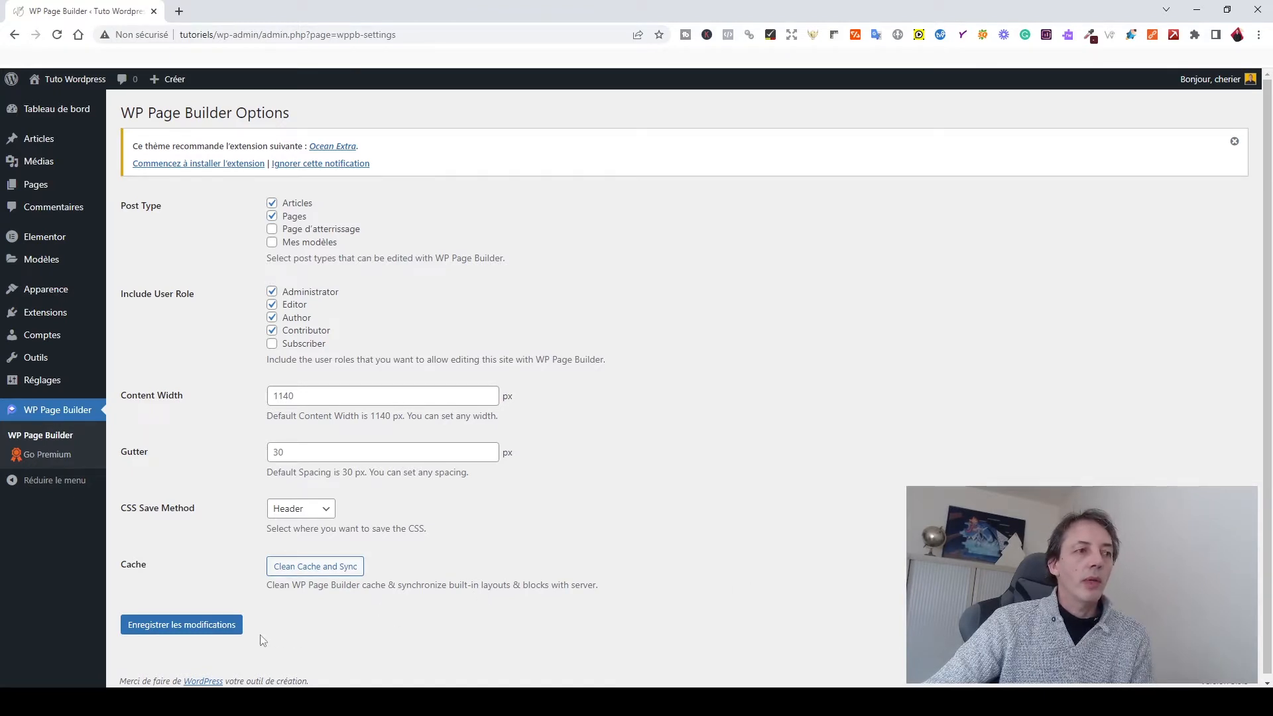
pyautogui.click(194, 627)
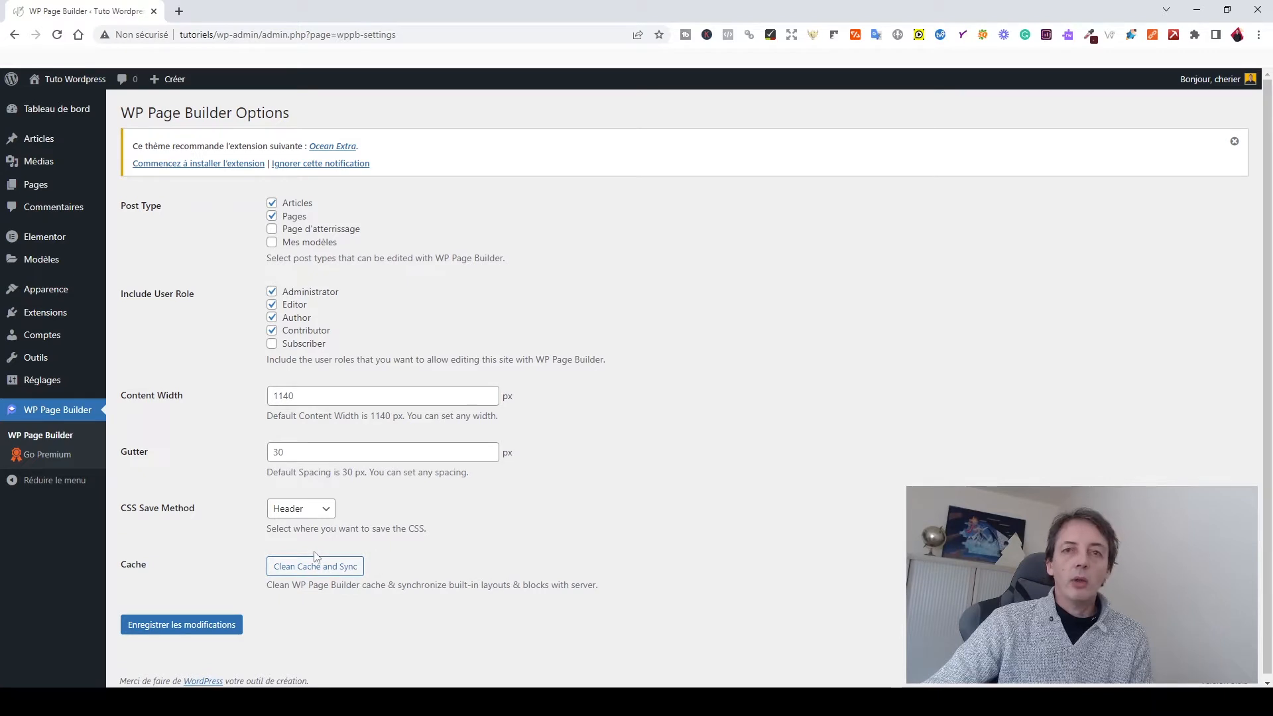
# - Create a new page titled "wp page builder" and publish it
pyautogui.click(36, 186)
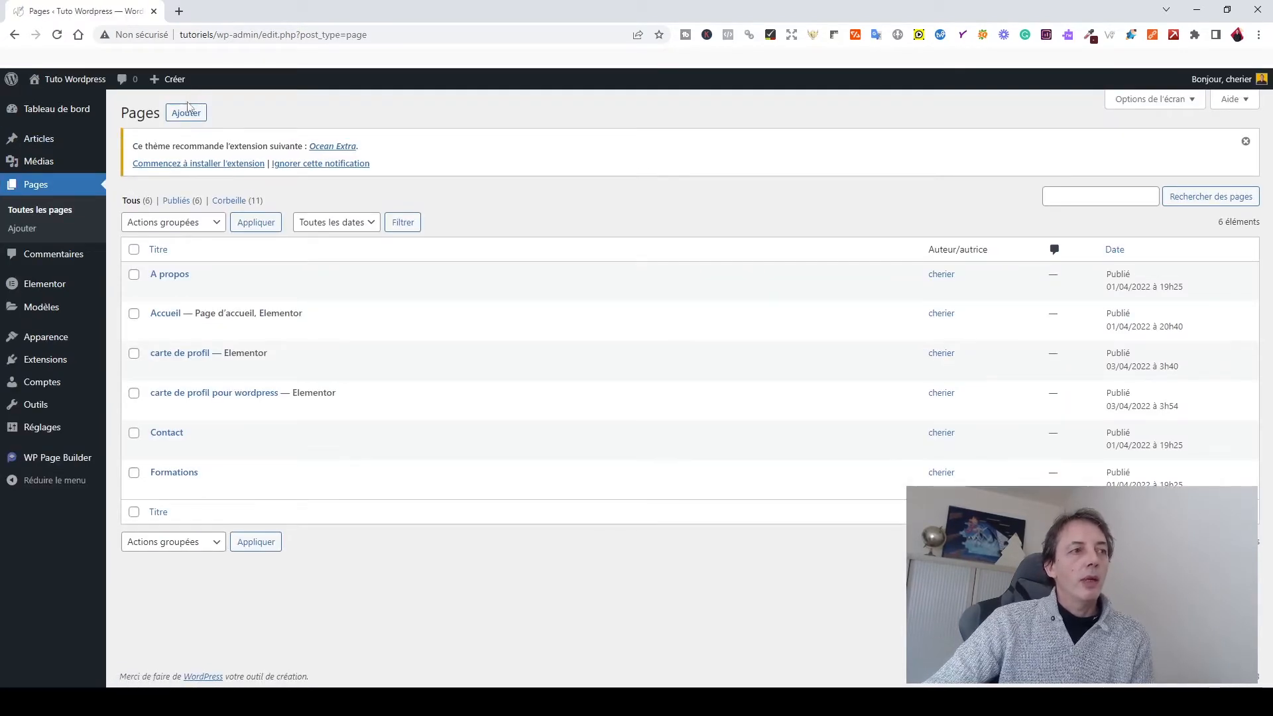
pyautogui.click(186, 114)
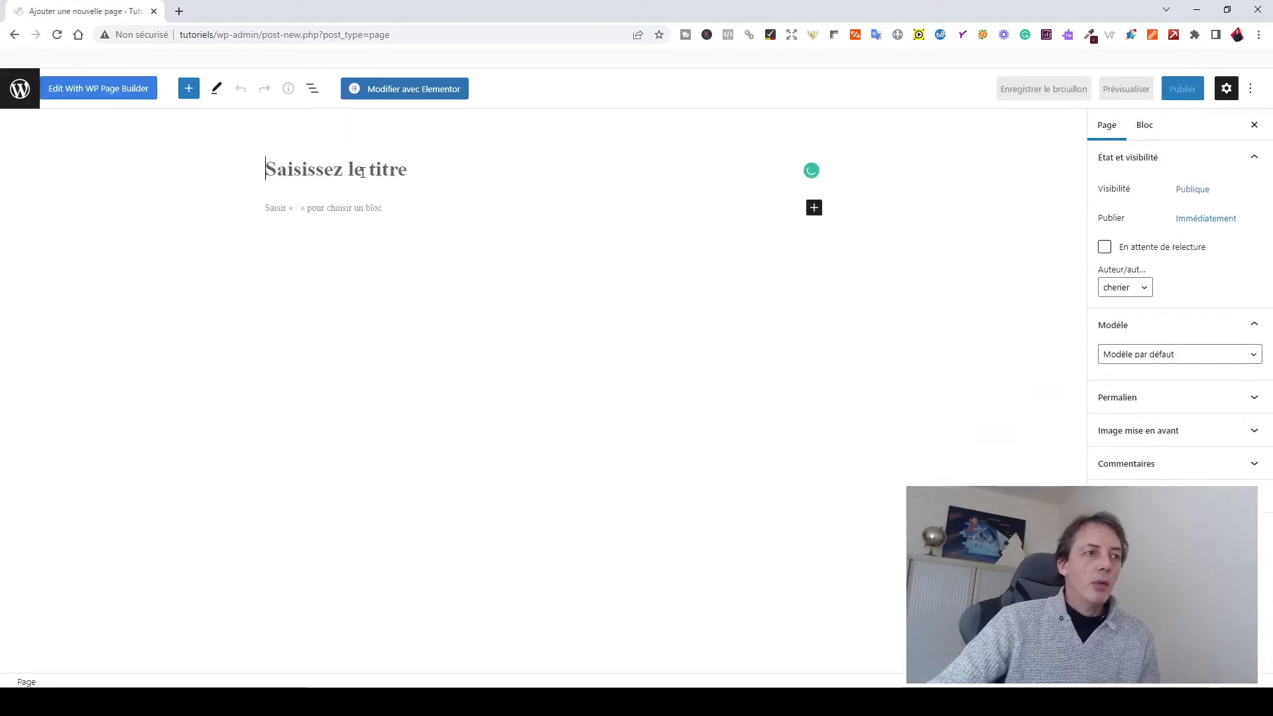
pyautogui.write('wp ')
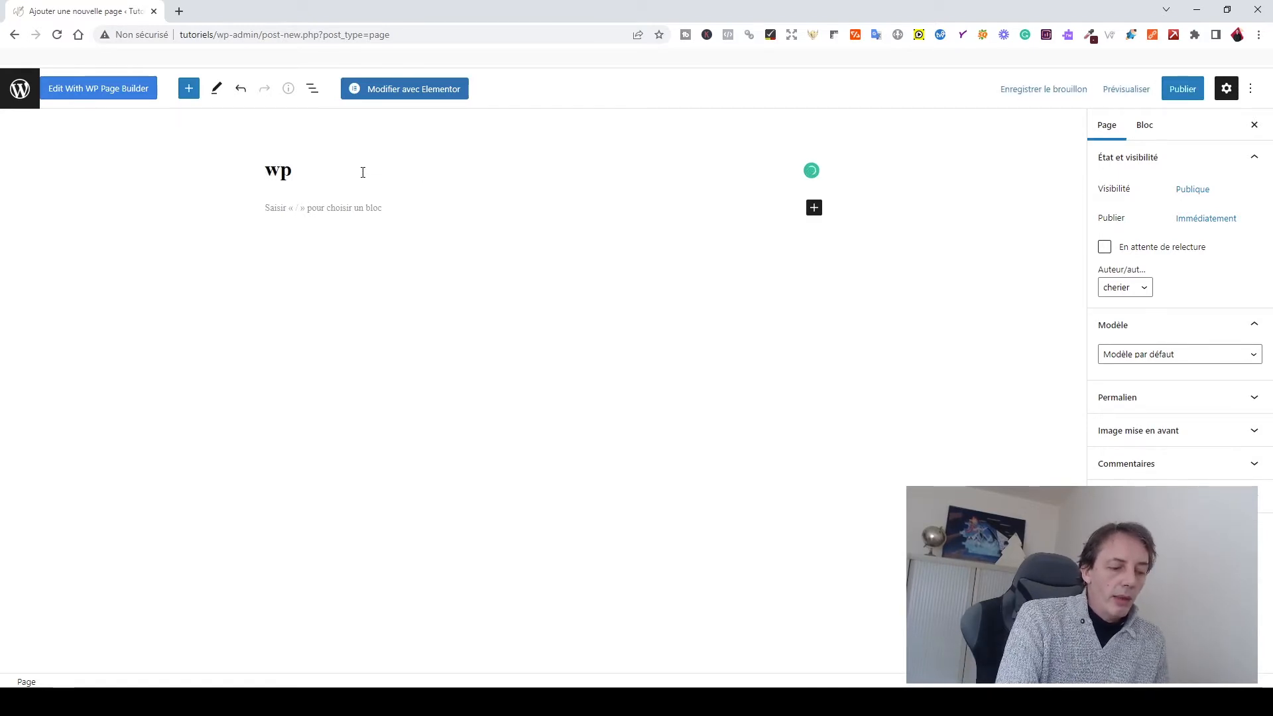
pyautogui.write('page ')
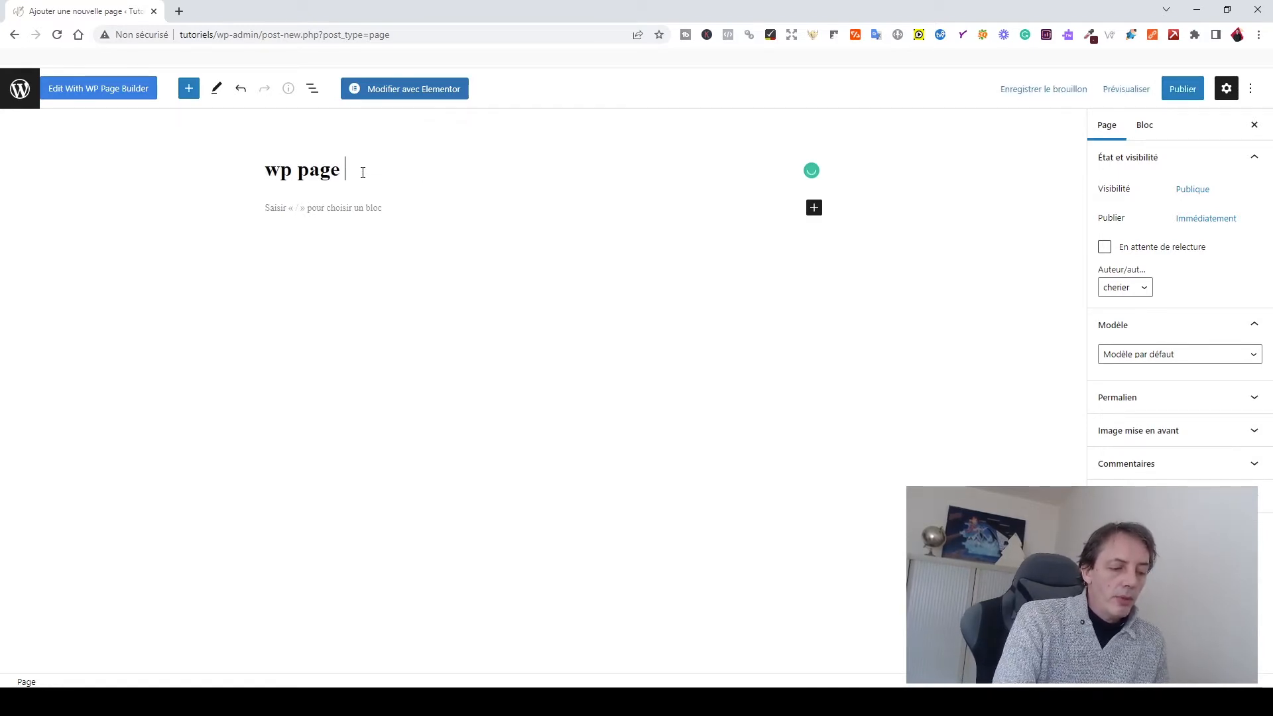
pyautogui.write('builder')
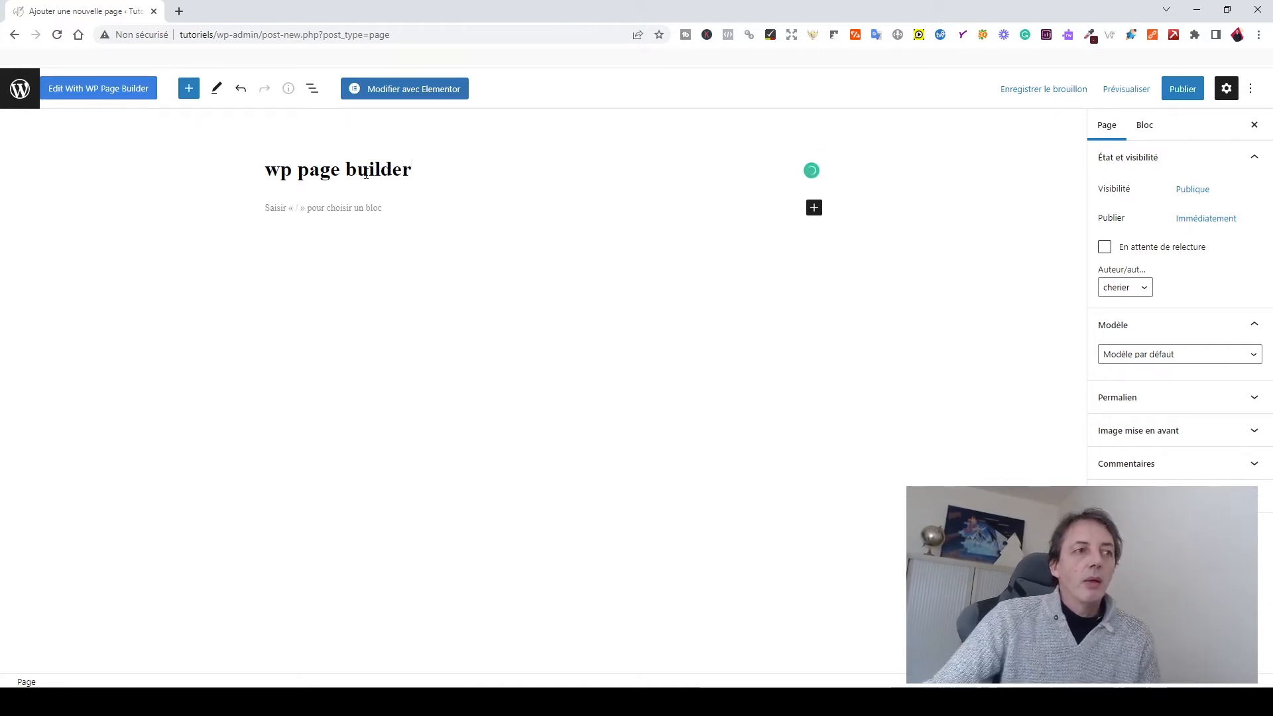
pyautogui.click(1166, 99)
pyautogui.click(1166, 99)
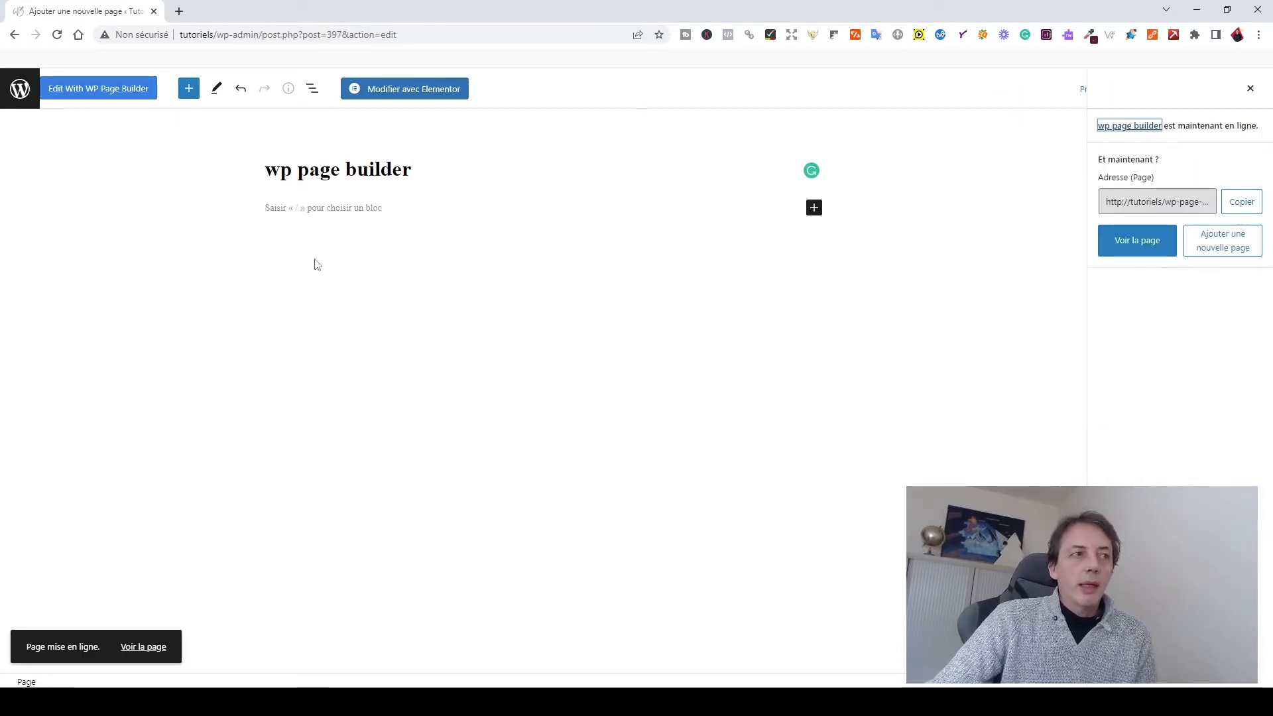
# - Edit the page with WP Page Builder and add three rows: six 1/6 columns, 5/12 with 7/12 columns, and one full-width column
pyautogui.click(98, 90)
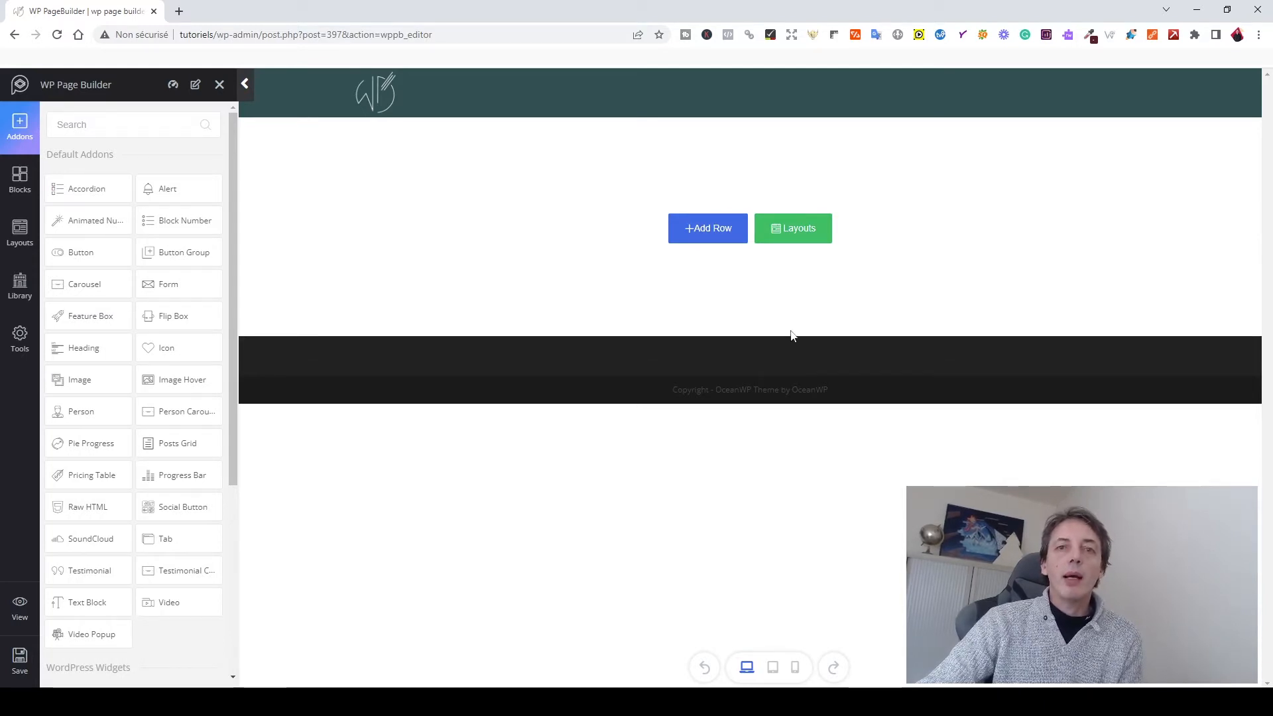
pyautogui.click(710, 234)
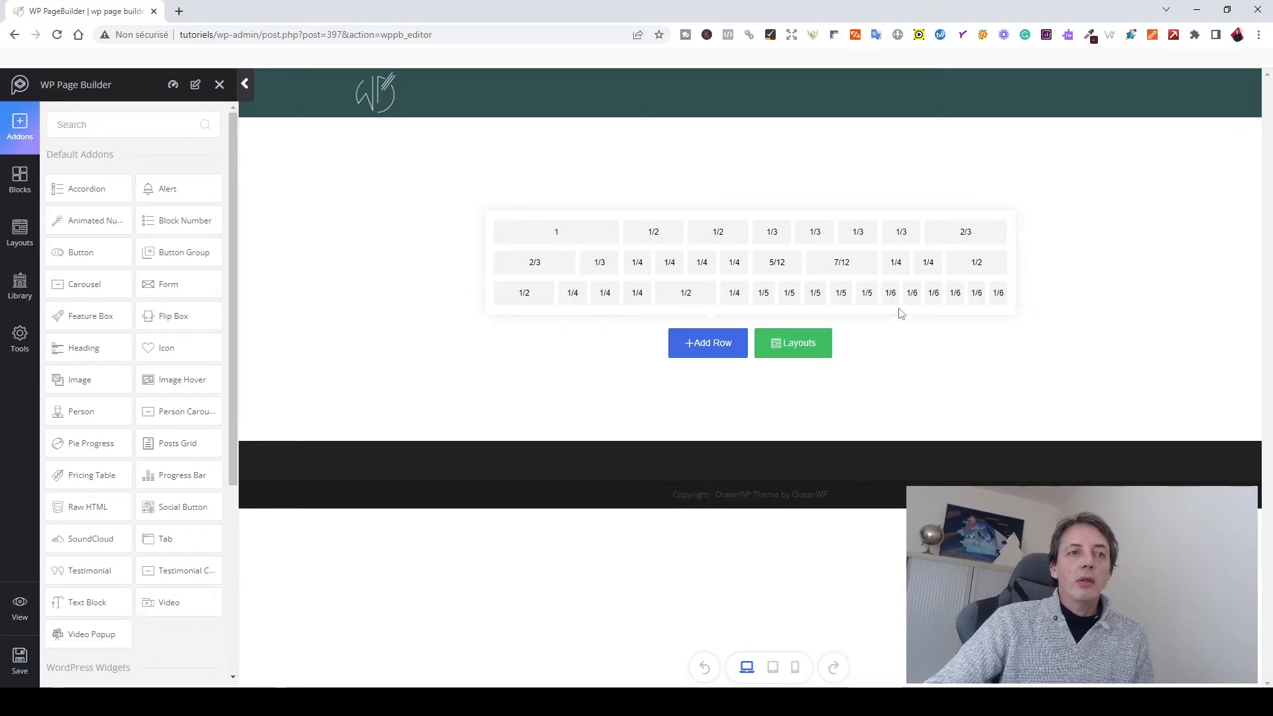
pyautogui.click(974, 296)
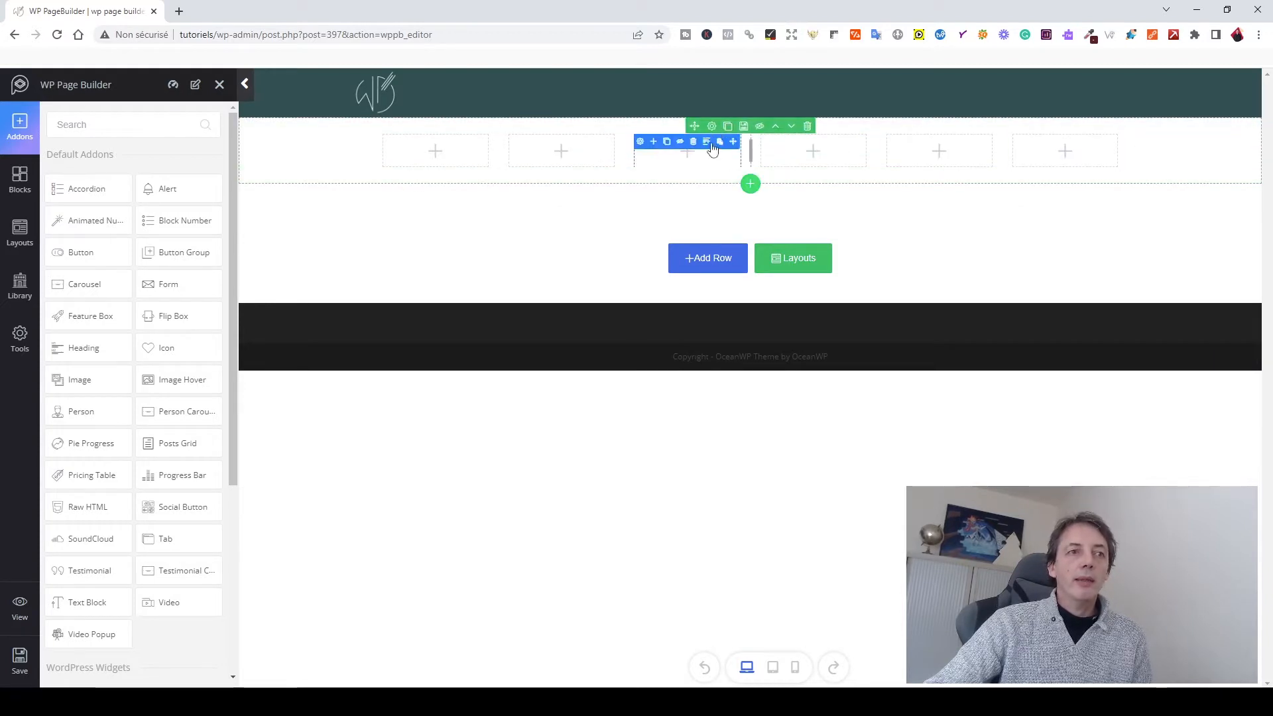
pyautogui.click(709, 258)
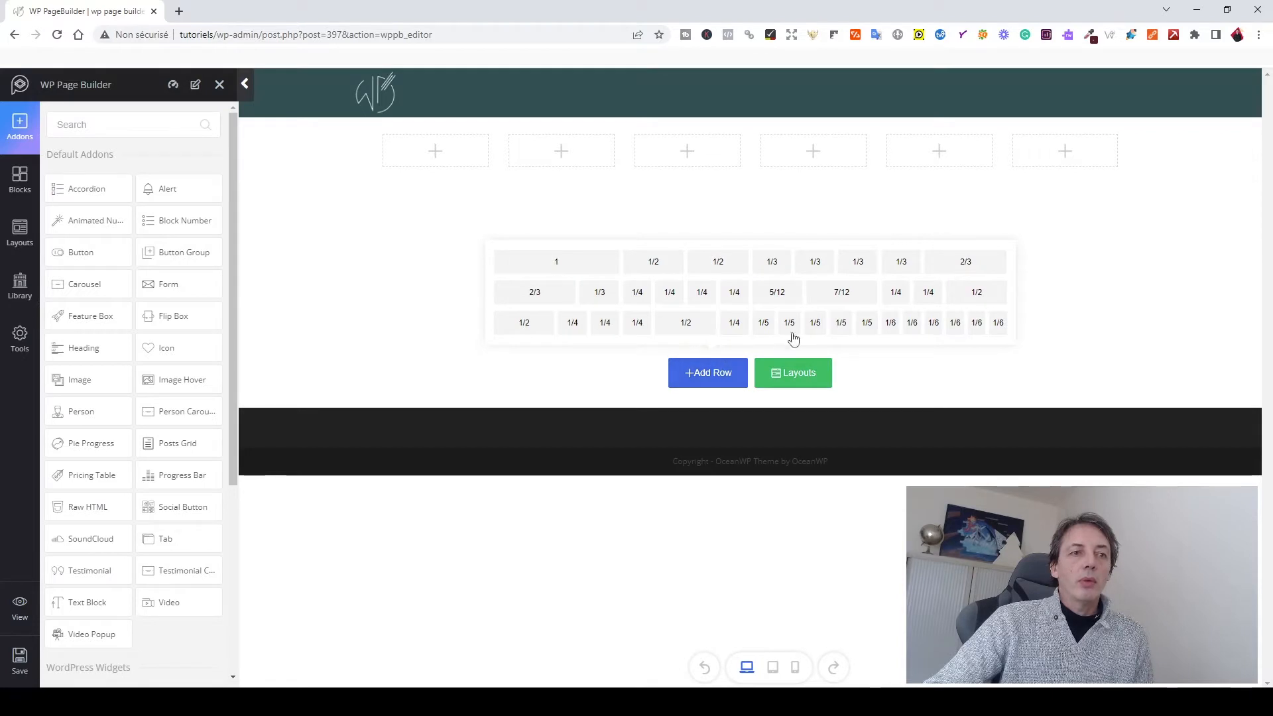
pyautogui.click(776, 293)
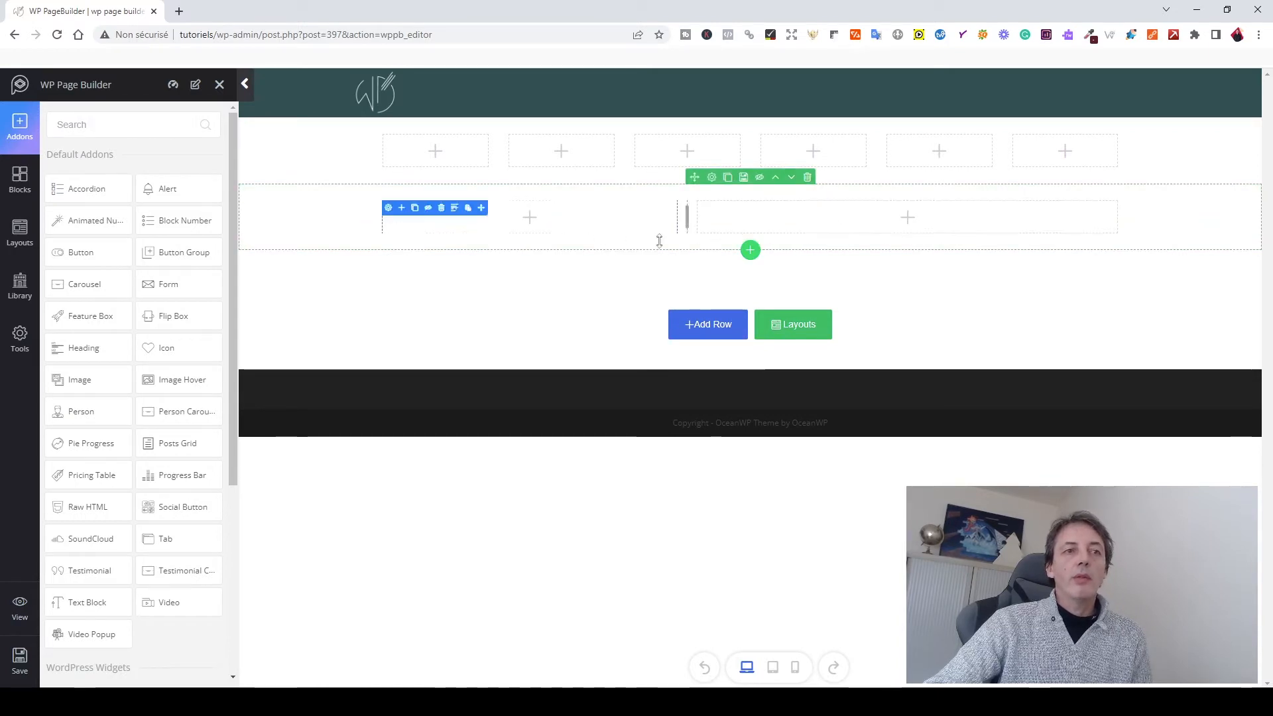
pyautogui.click(709, 323)
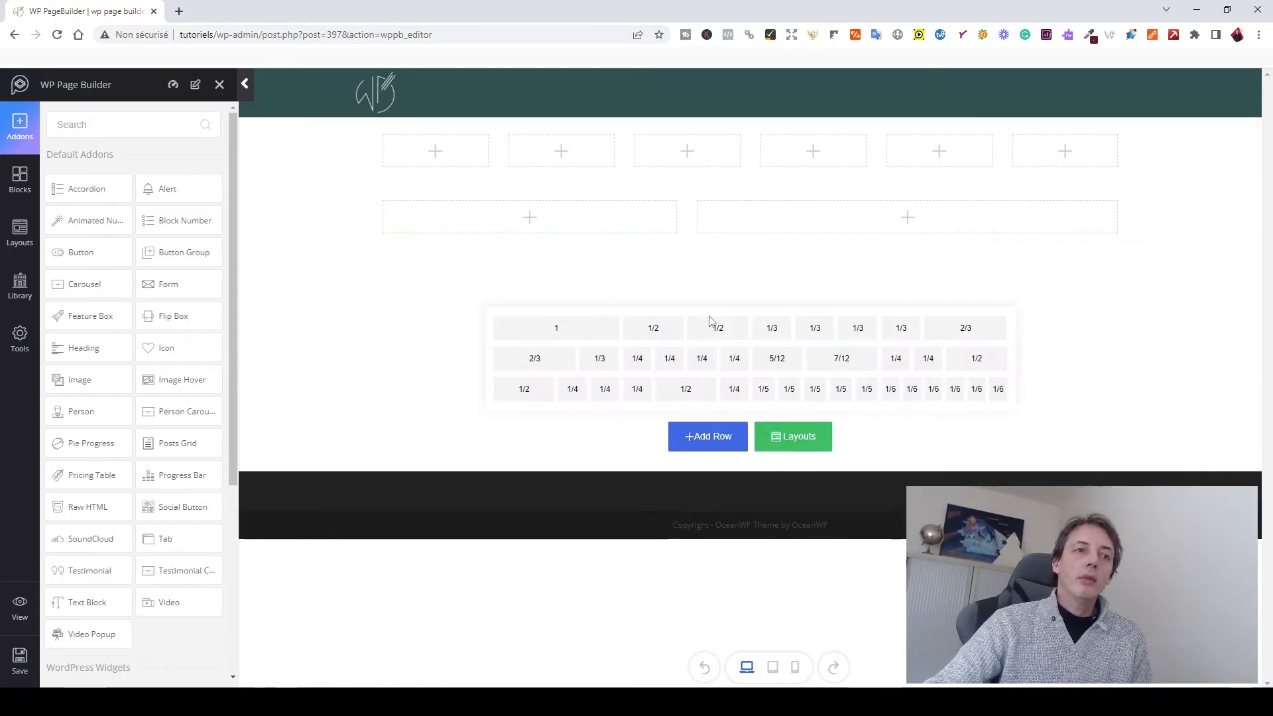
pyautogui.click(581, 327)
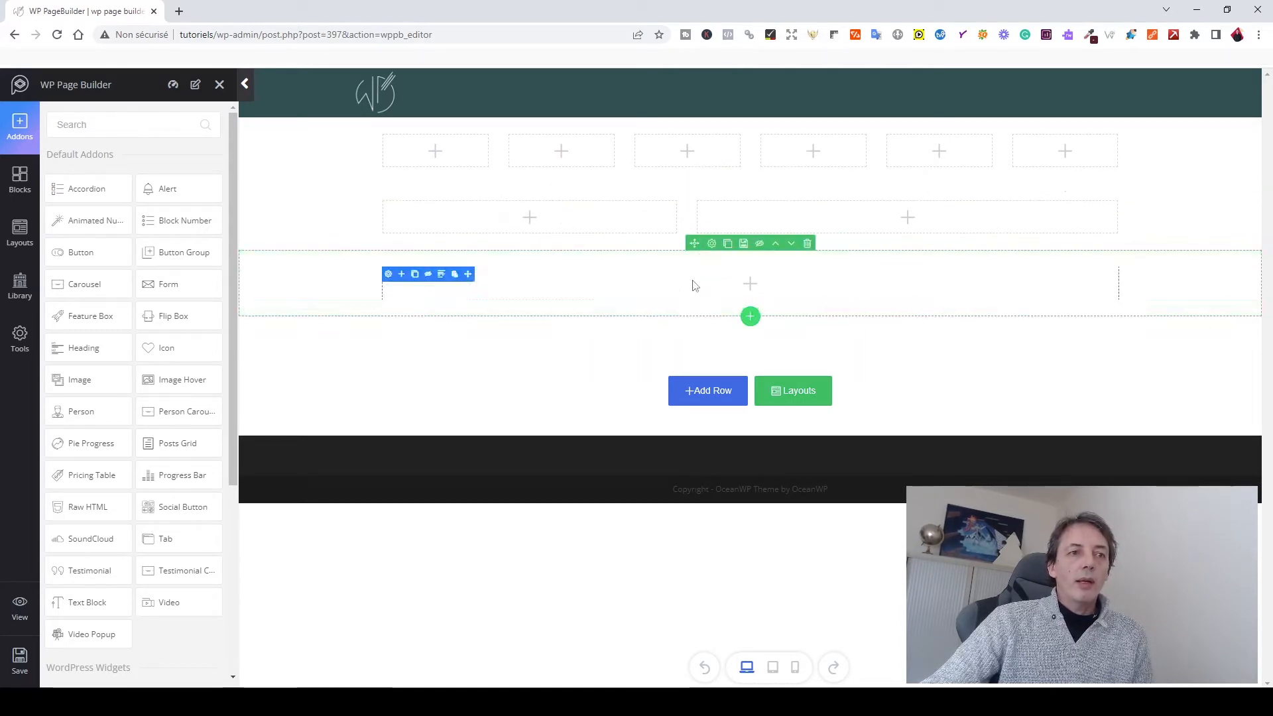
# - Duplicate the single-column row, then move the original above the two-column row and delete it
pyautogui.click(728, 244)
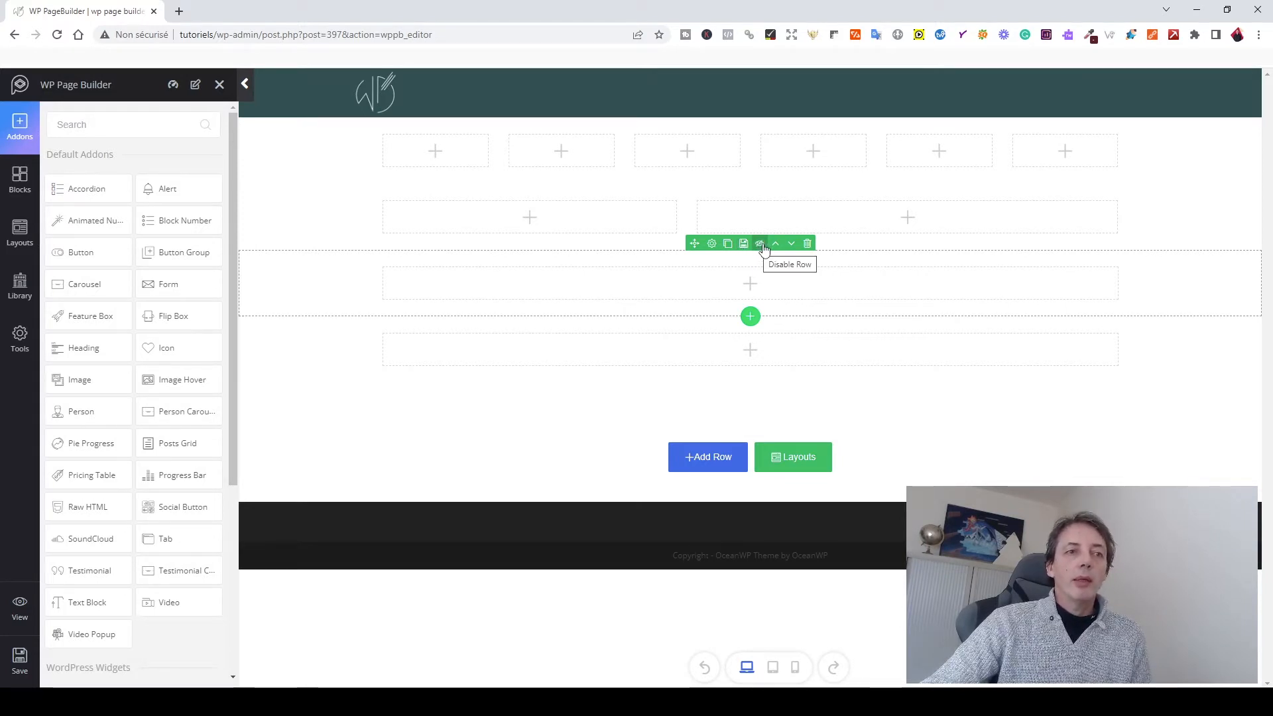
pyautogui.click(761, 244)
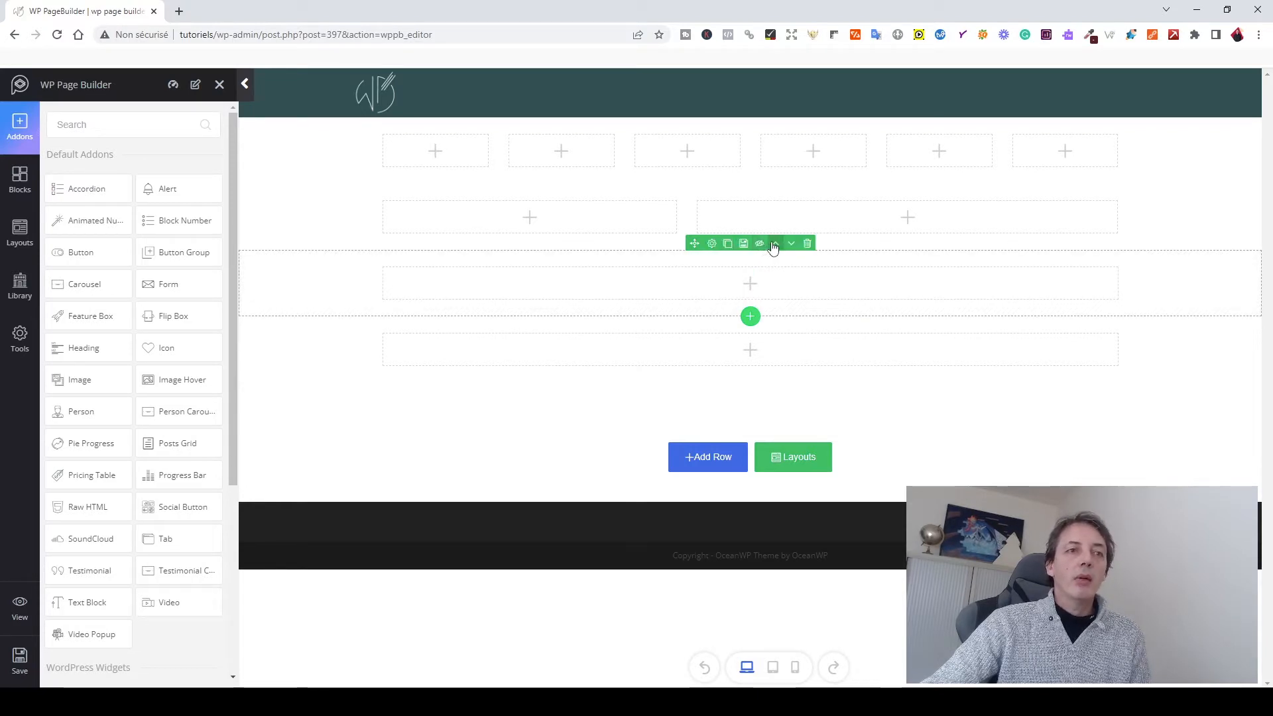
pyautogui.click(775, 245)
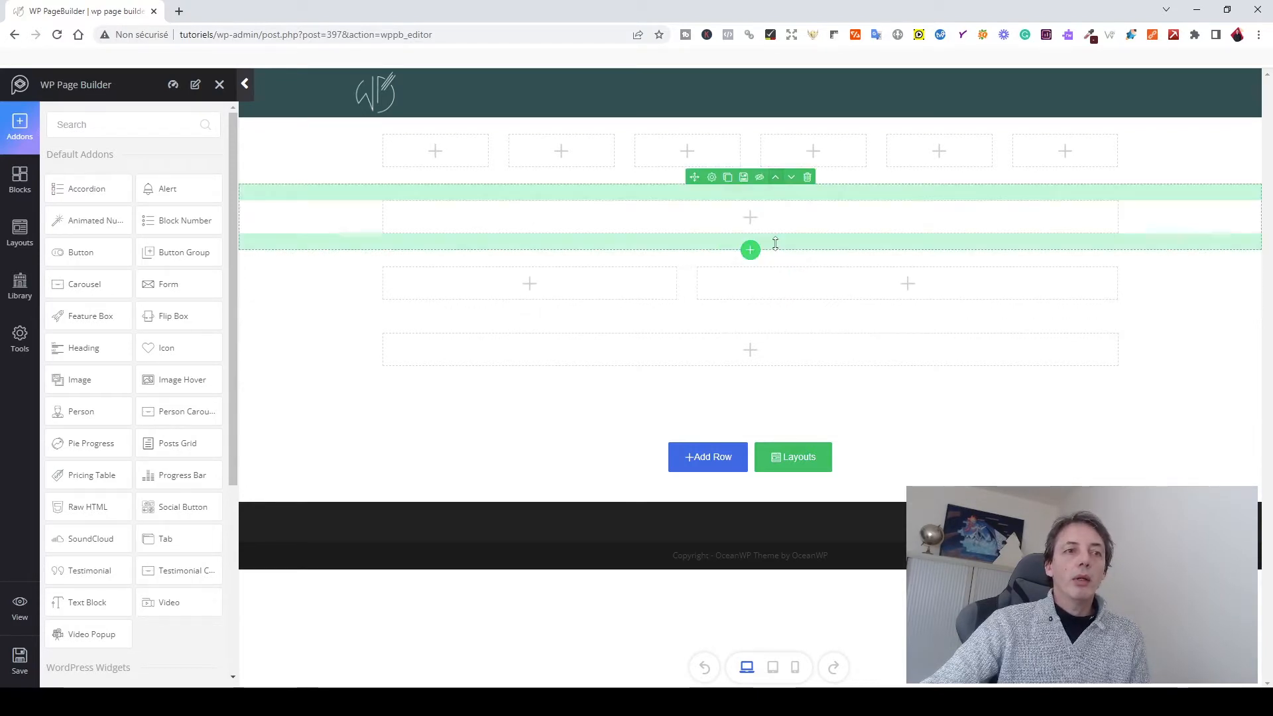
pyautogui.click(806, 177)
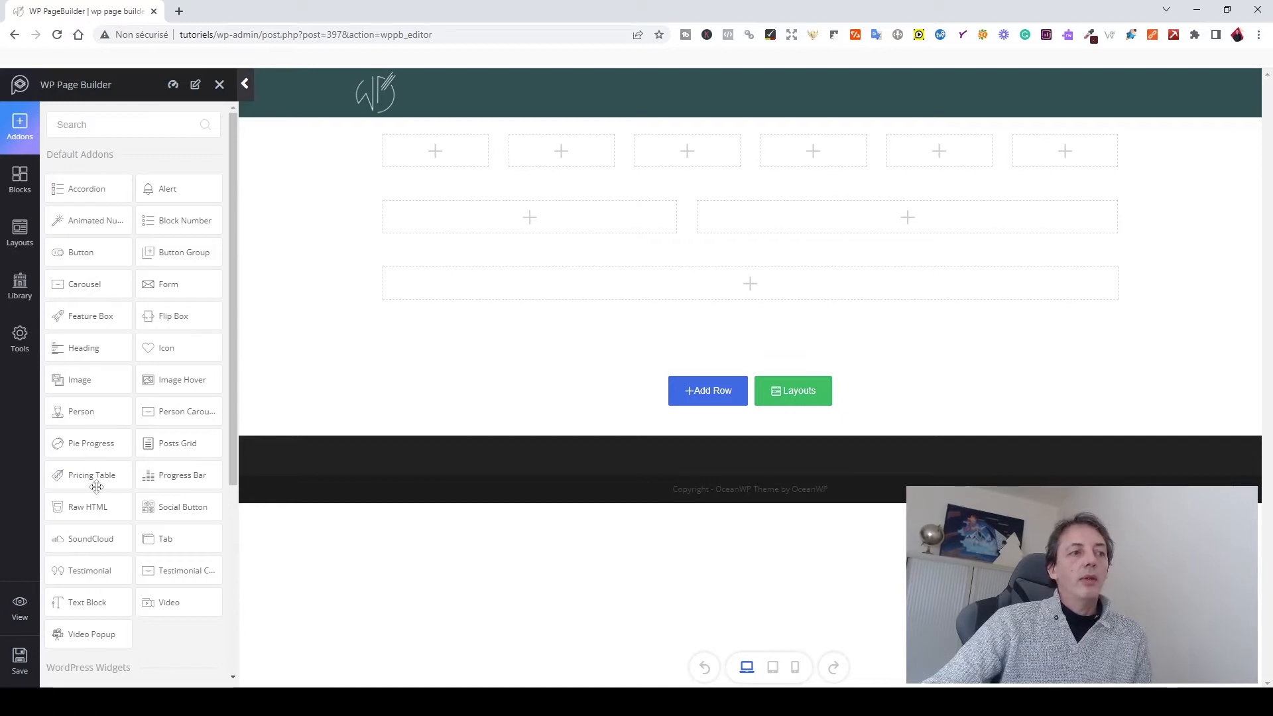
# - Look through the available default addons and WordPress widgets, and the Content category of the predefined blocks
pyautogui.scroll(-4, 192, 464)
pyautogui.scroll(-1, 187, 425)
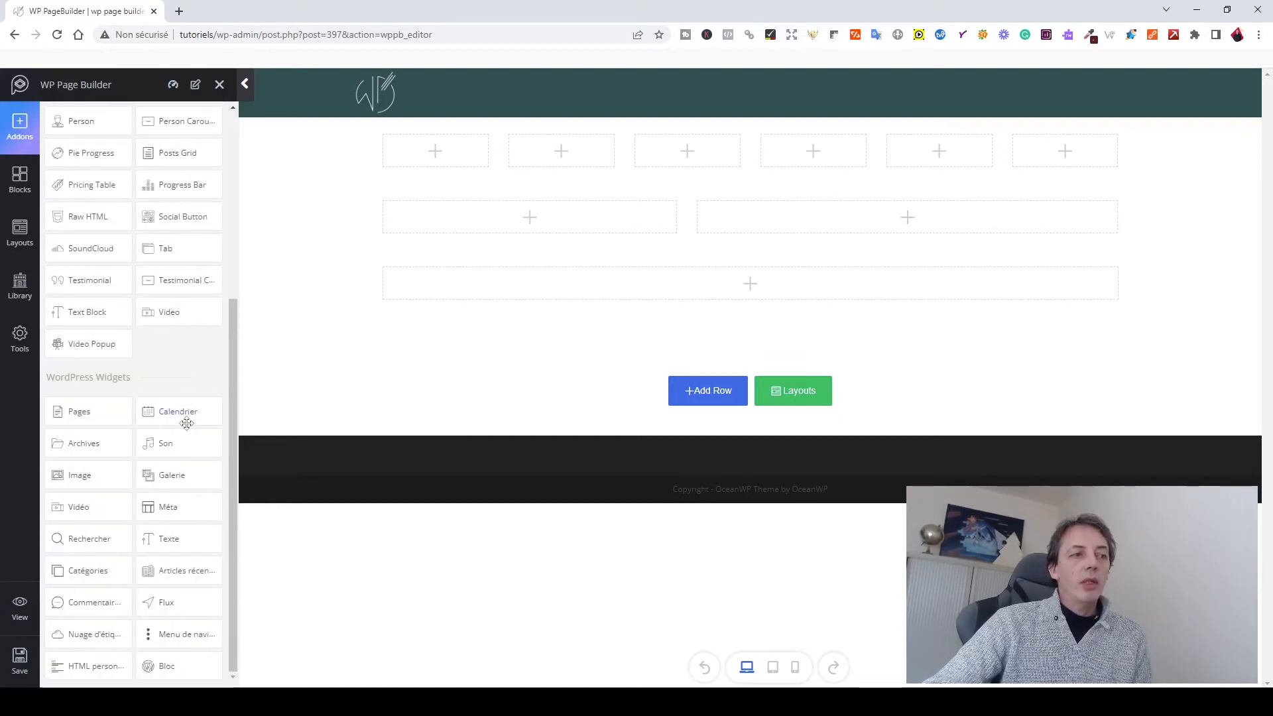
pyautogui.scroll(5, 187, 423)
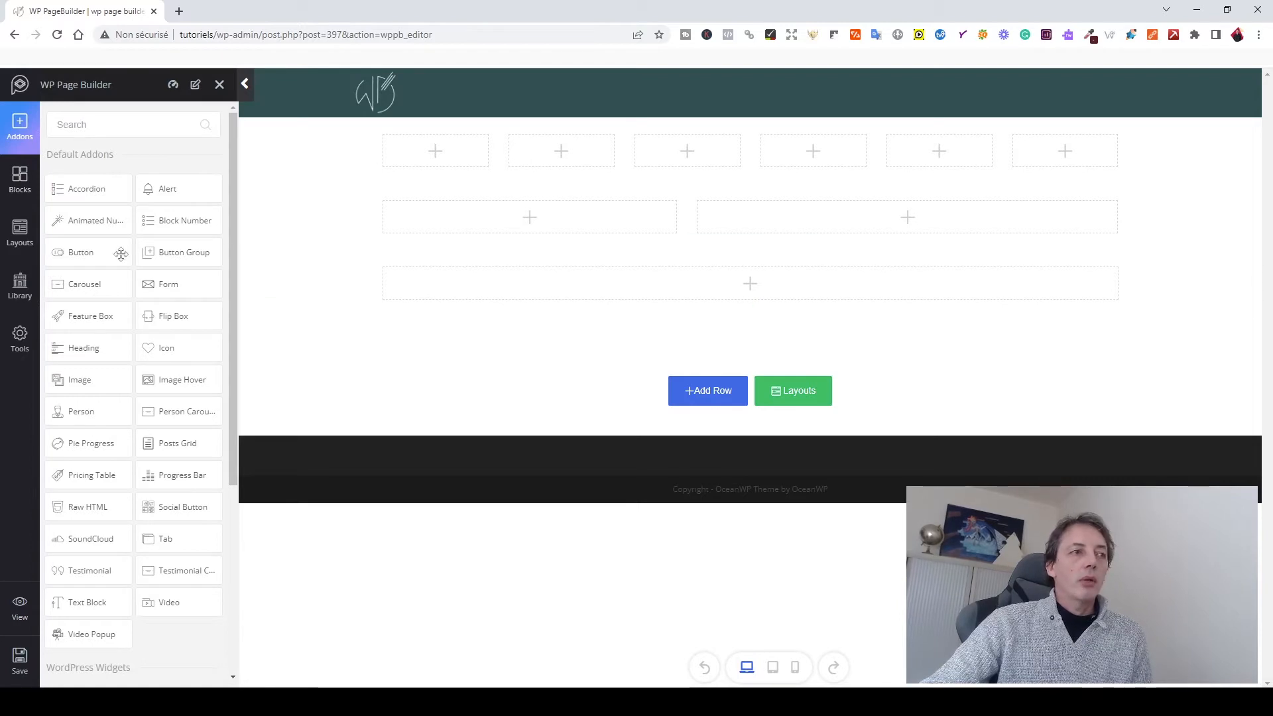
pyautogui.click(19, 179)
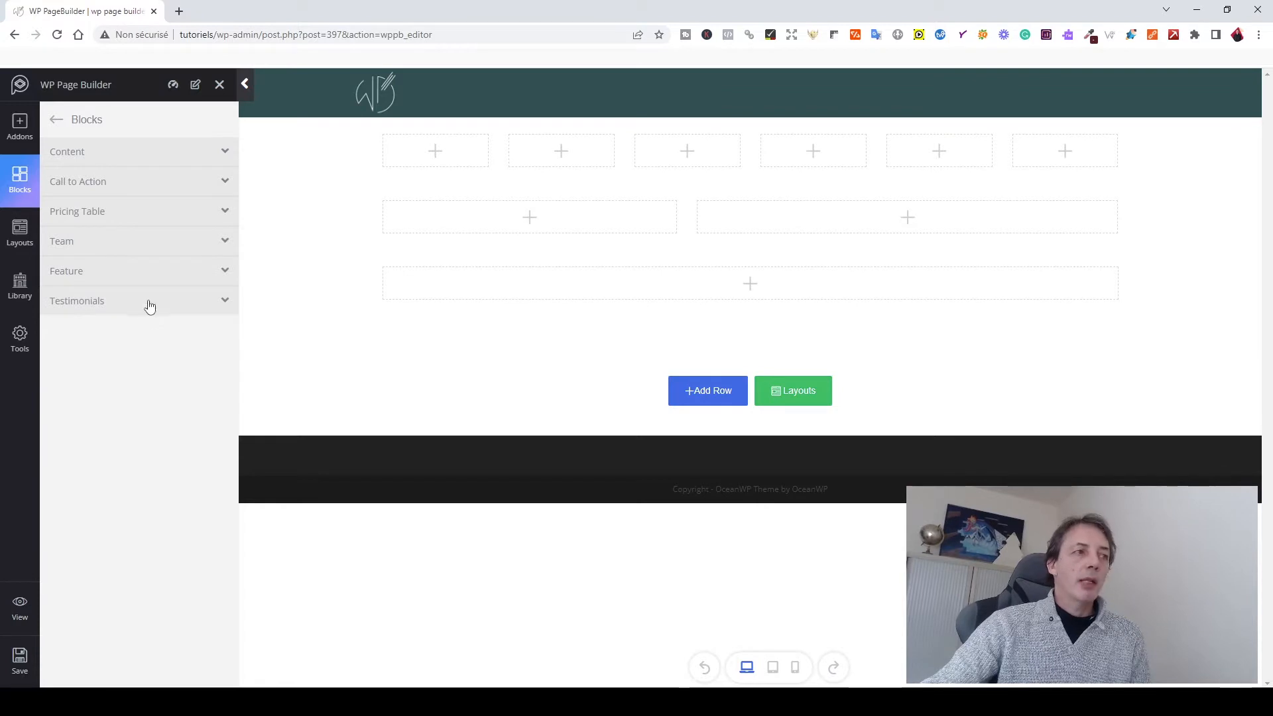
pyautogui.click(104, 156)
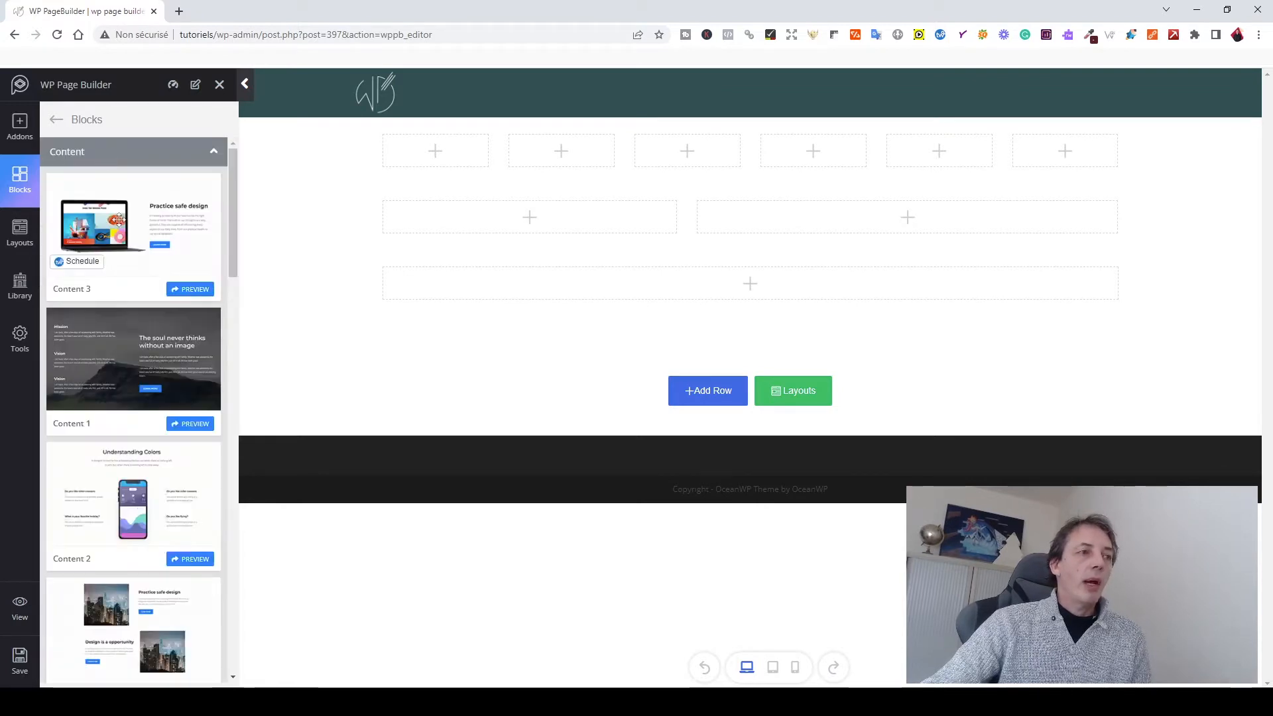
pyautogui.scroll(-15, 120, 270)
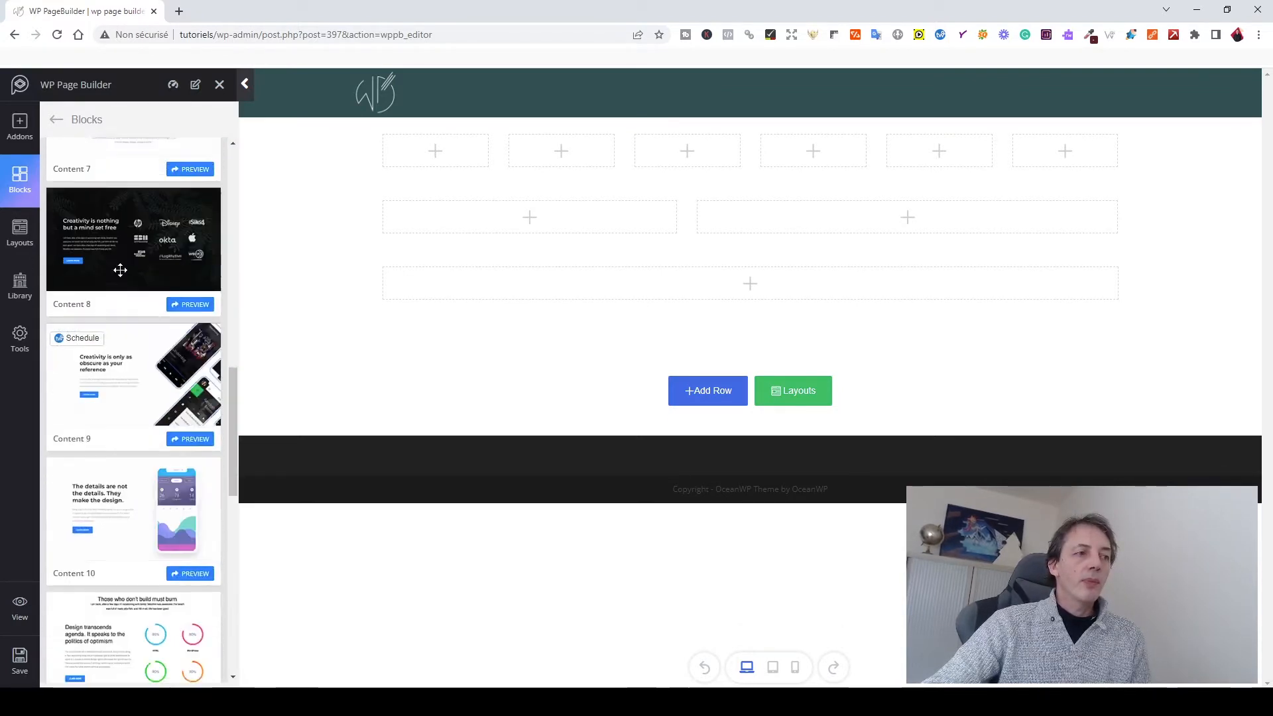
pyautogui.scroll(-5, 120, 270)
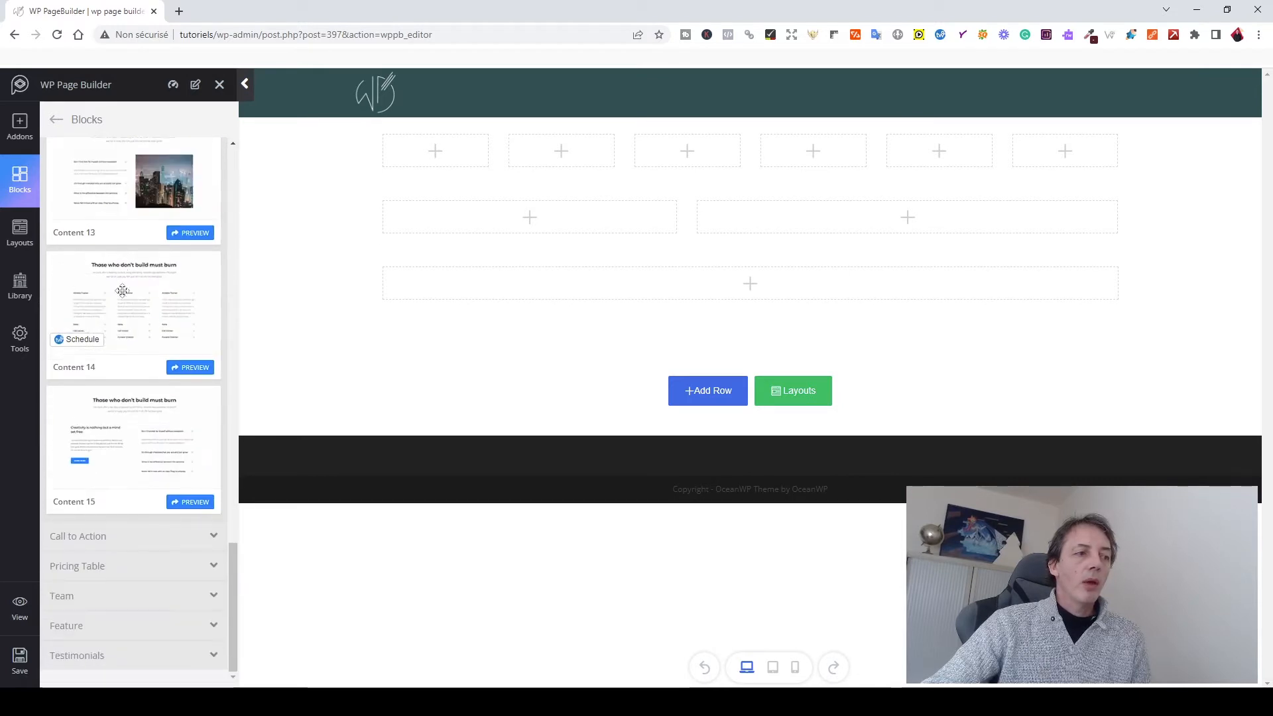
# - Look through the predefined blocks in the Call to Action, Pricing Table, Team, Feature and Testimonials categories
pyautogui.click(154, 534)
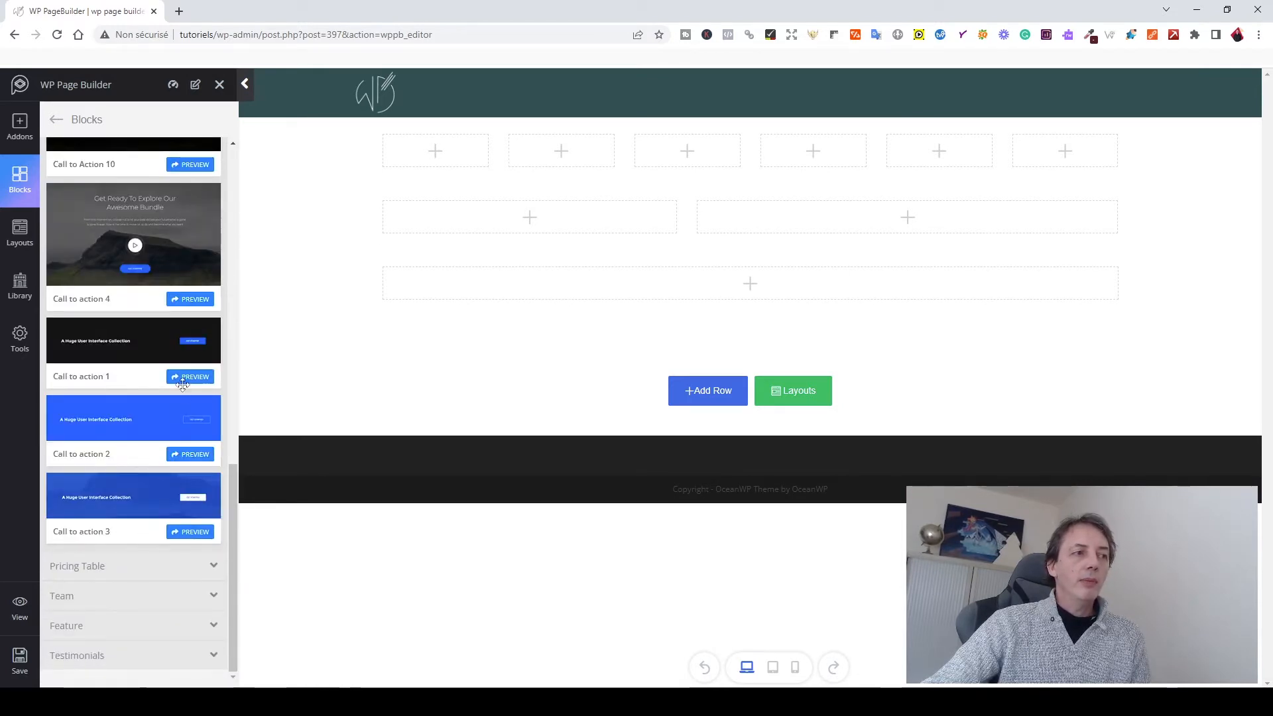
pyautogui.click(143, 567)
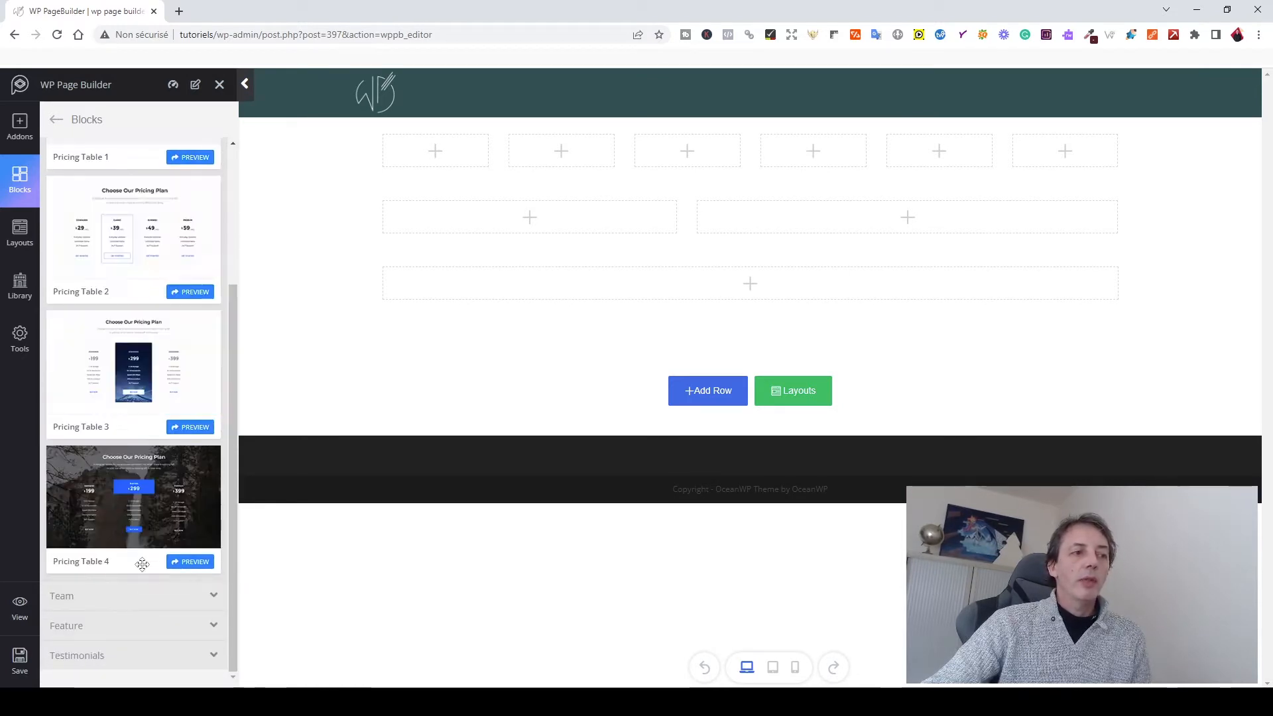
pyautogui.scroll(3, 162, 337)
pyautogui.scroll(-3, 162, 340)
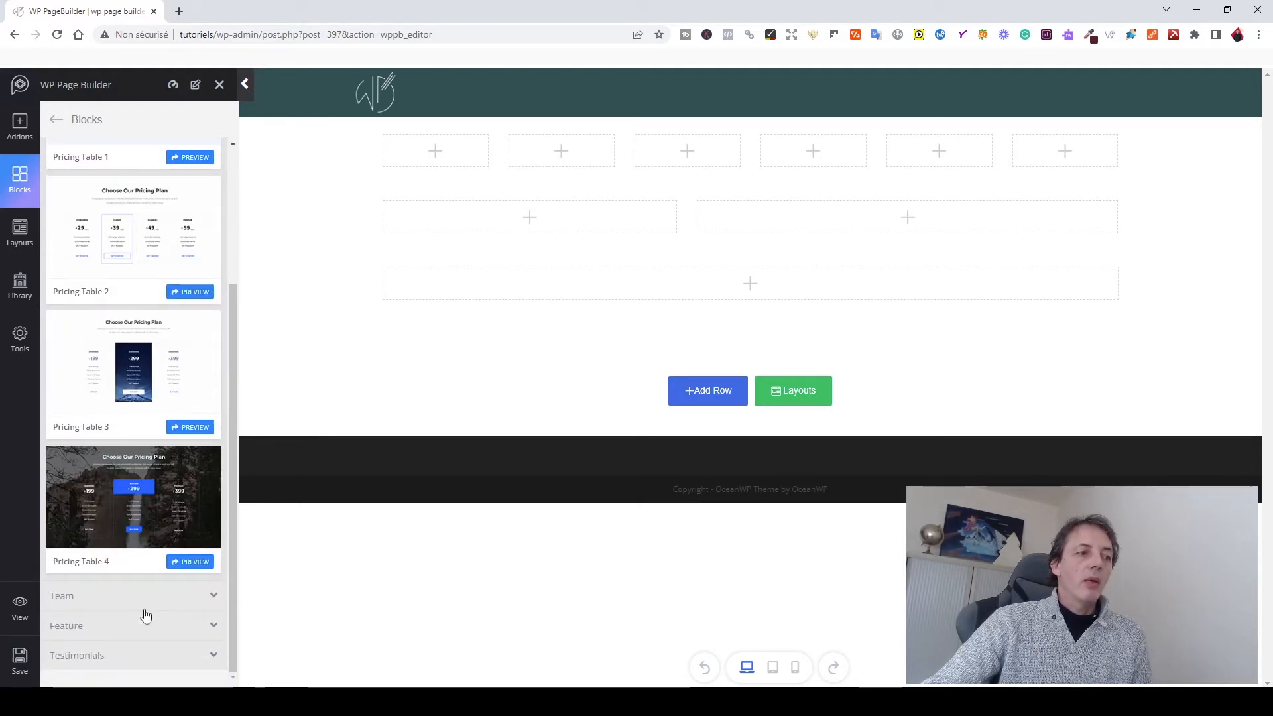
pyautogui.click(145, 600)
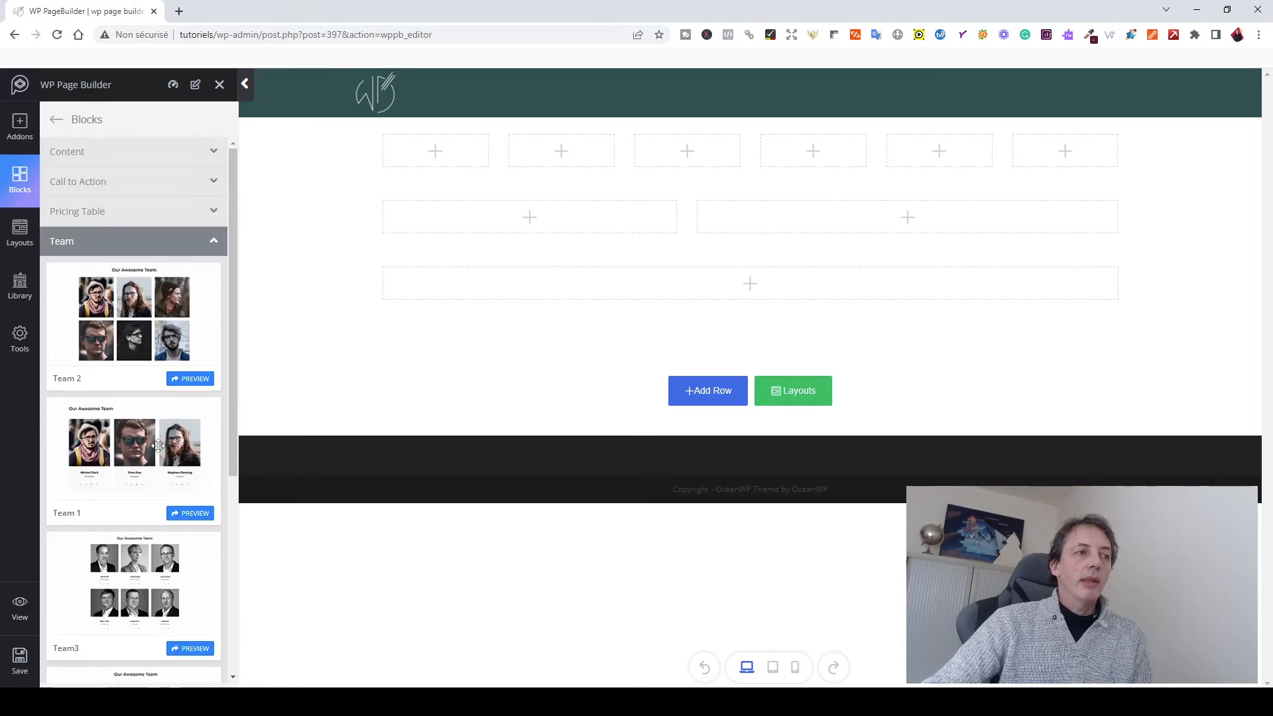
pyautogui.scroll(-5, 158, 446)
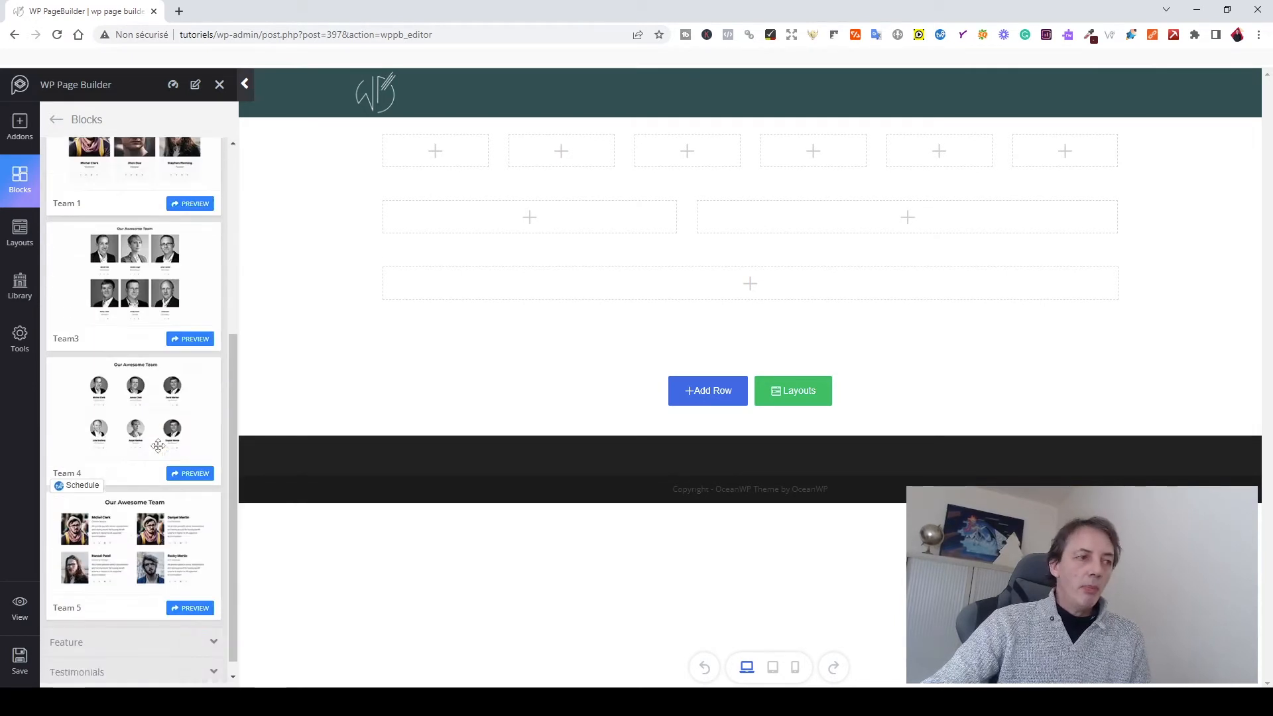
pyautogui.click(119, 639)
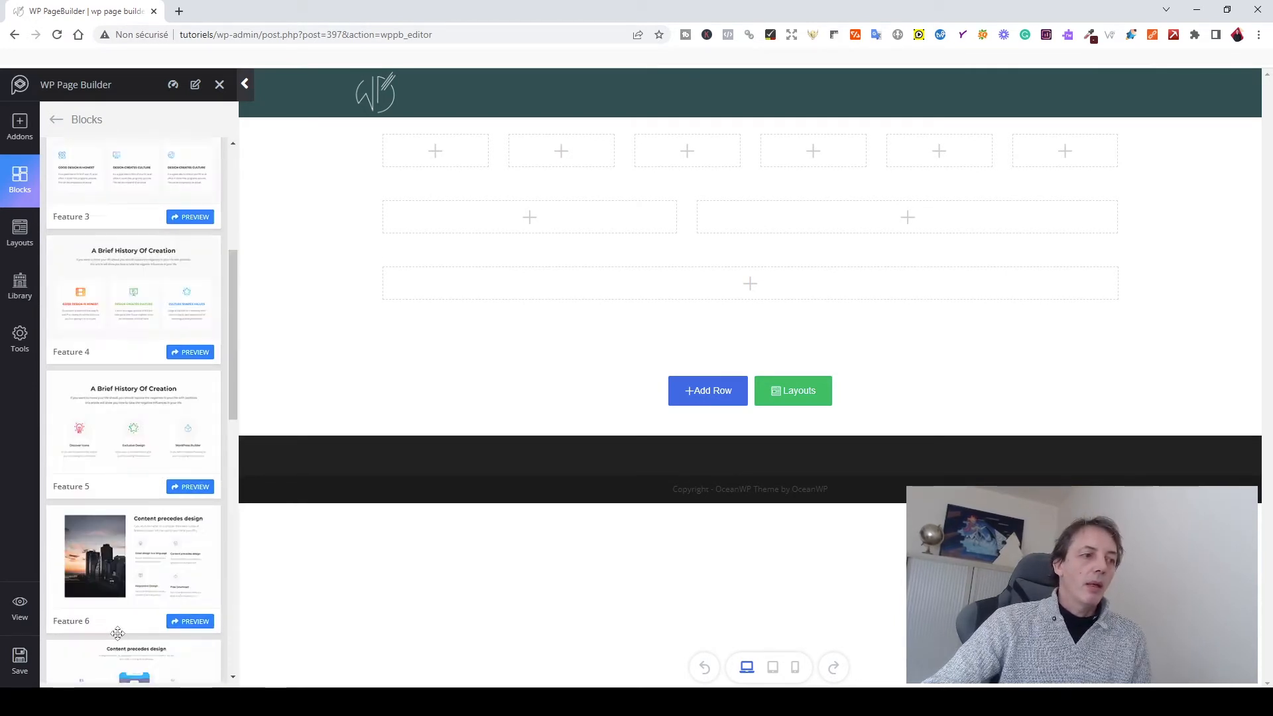
pyautogui.scroll(5, 146, 476)
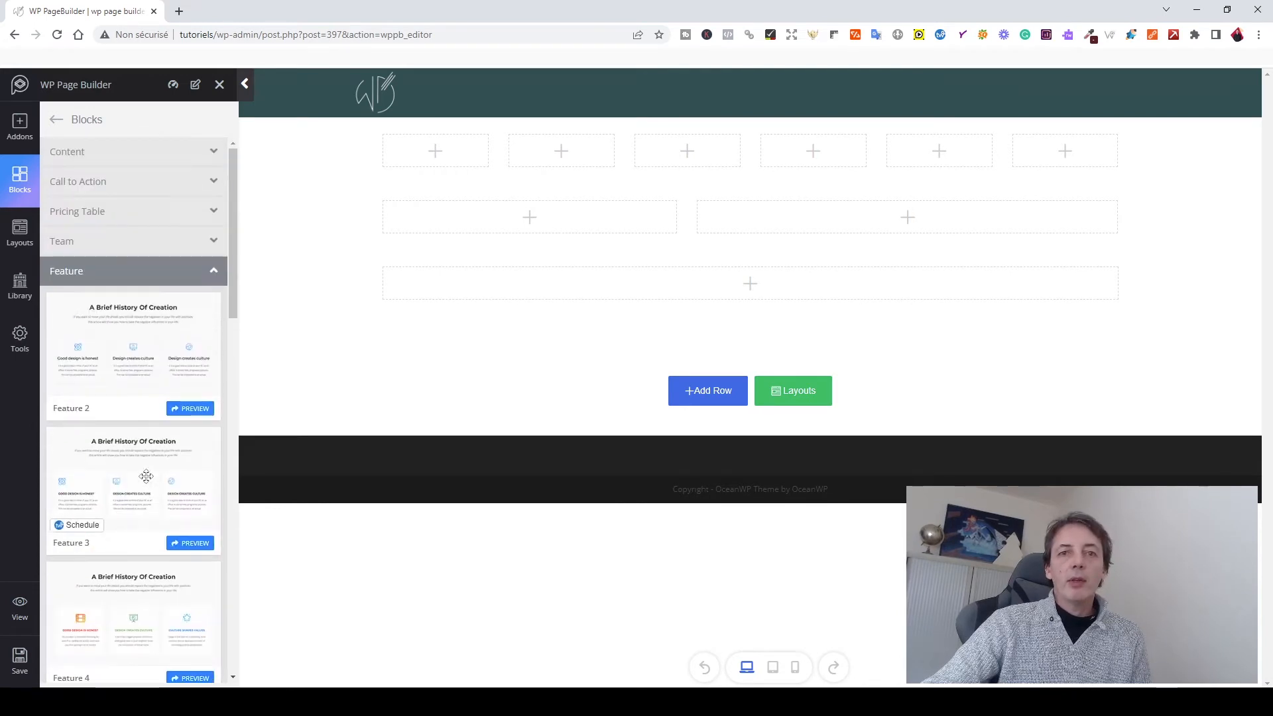
pyautogui.scroll(-15, 146, 476)
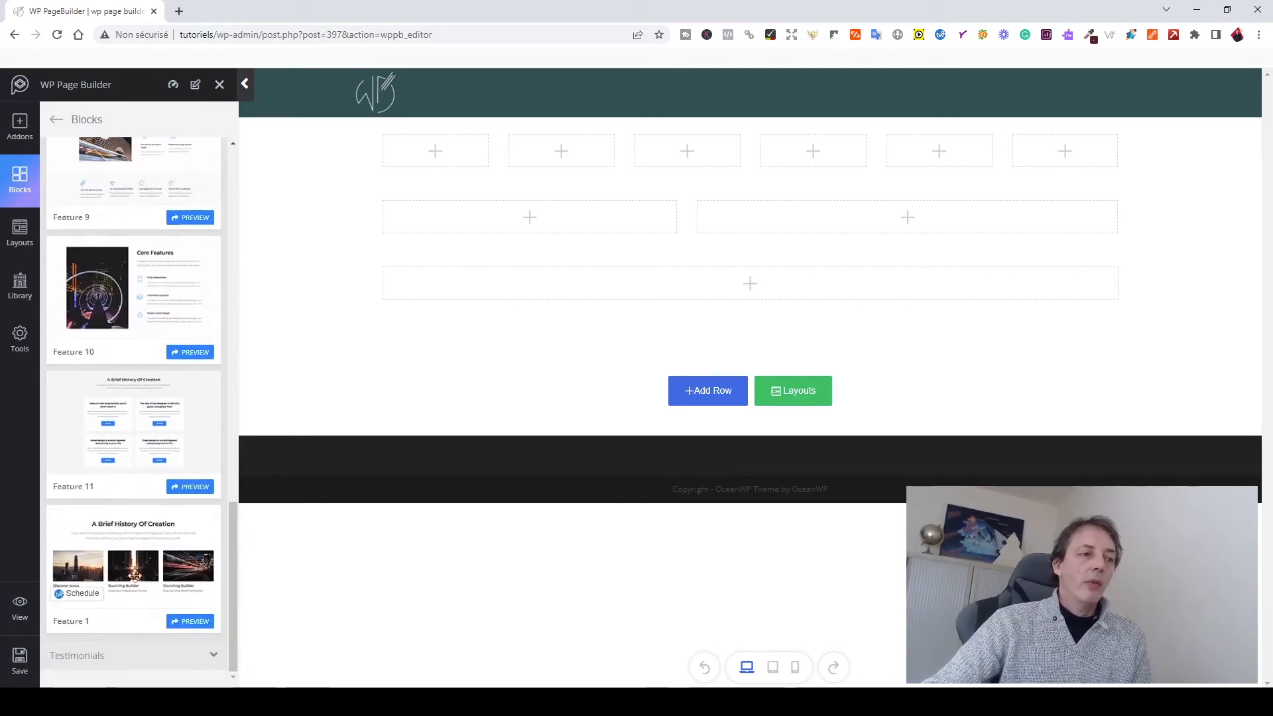
pyautogui.click(115, 655)
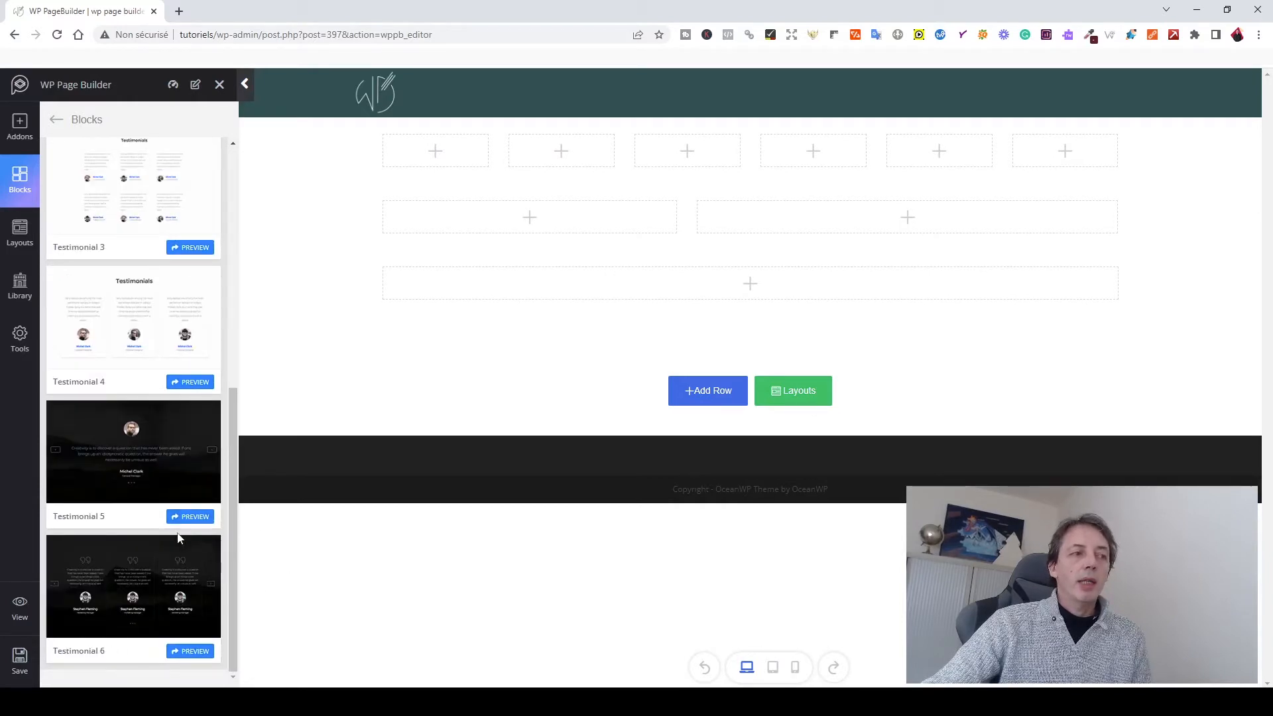
pyautogui.scroll(5, 177, 532)
pyautogui.scroll(-3, 177, 532)
pyautogui.scroll(-3, 177, 532)
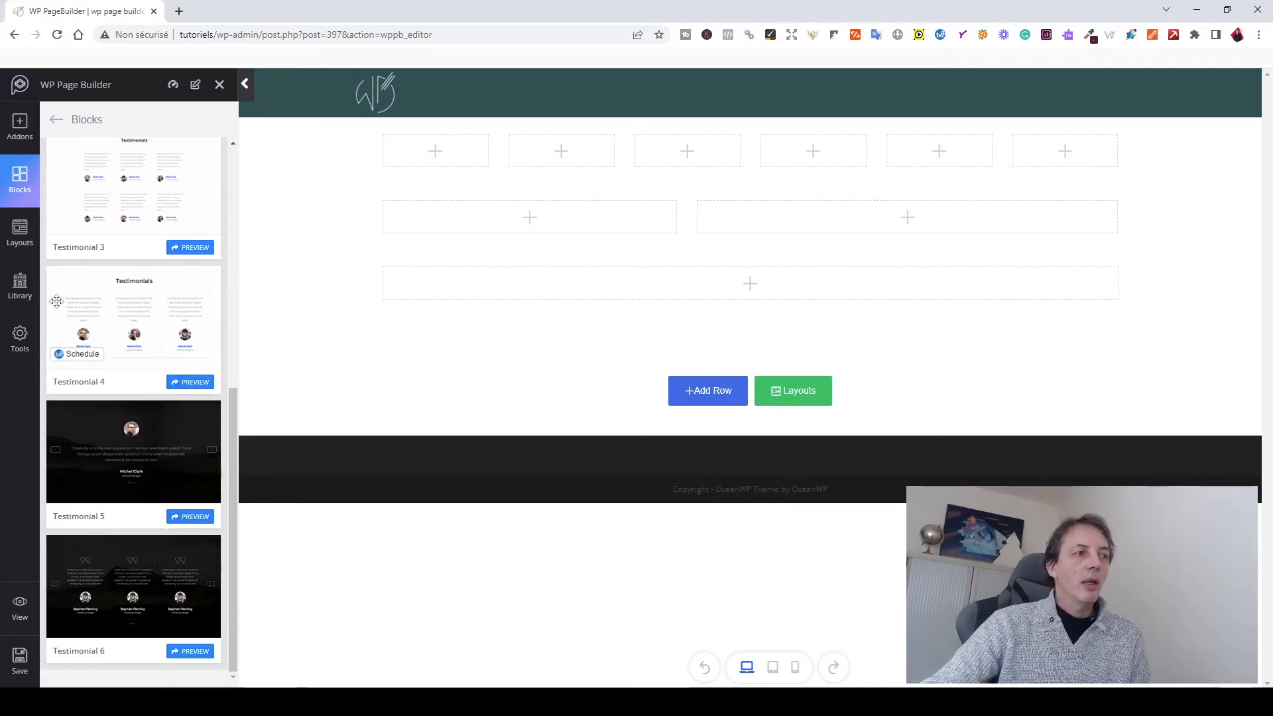
# - Insert the Spa layout from the layout bundles into the page and review its sections down to the contact details
pyautogui.click(20, 236)
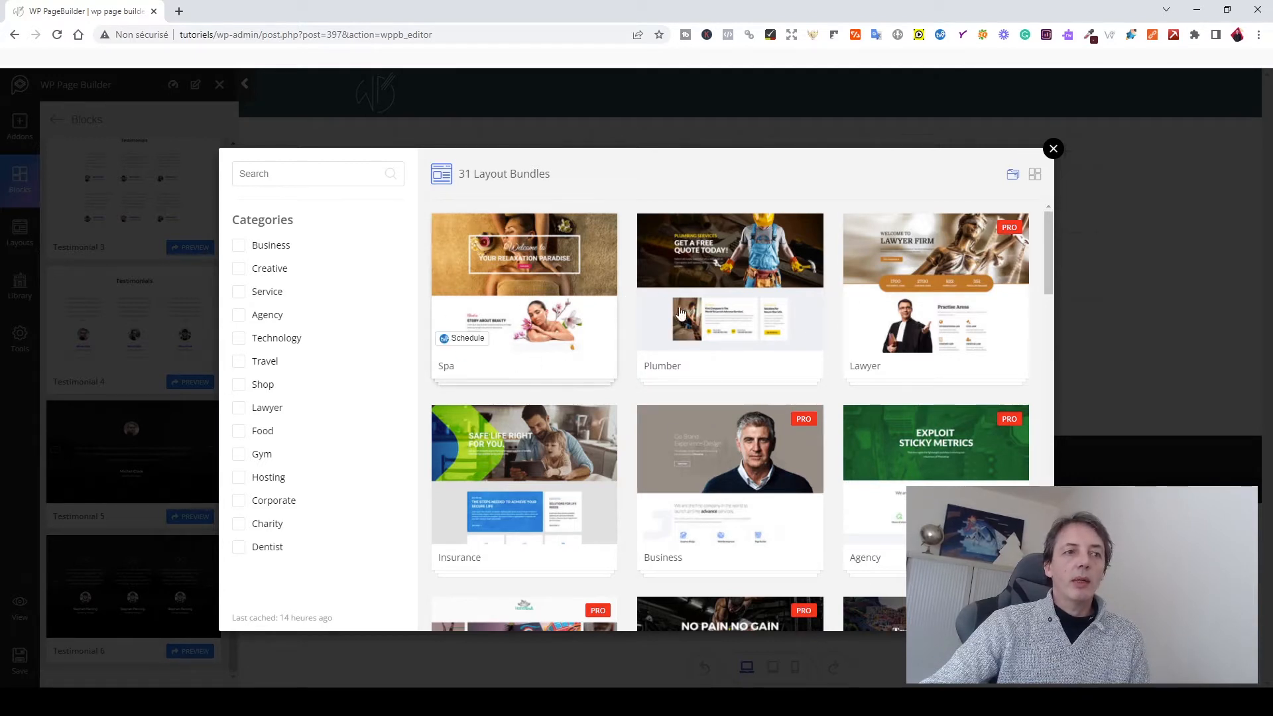
pyautogui.click(547, 293)
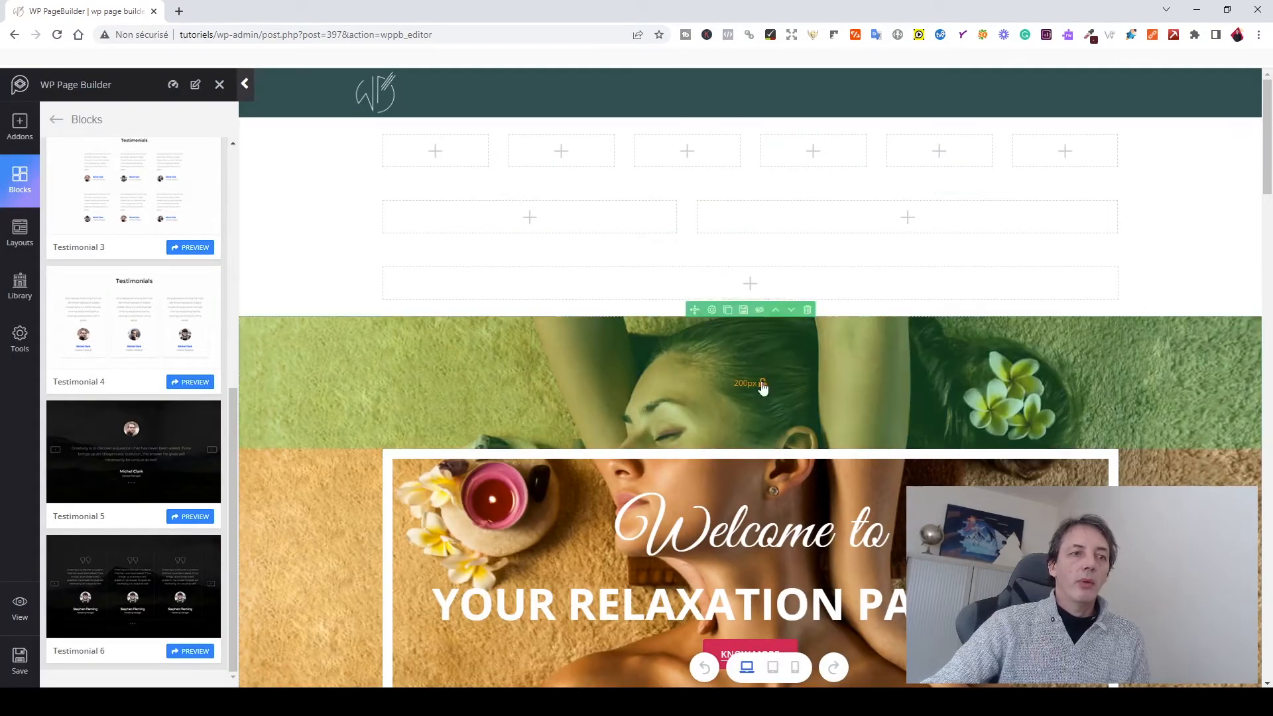
pyautogui.scroll(-5, 762, 385)
pyautogui.scroll(-12, 761, 383)
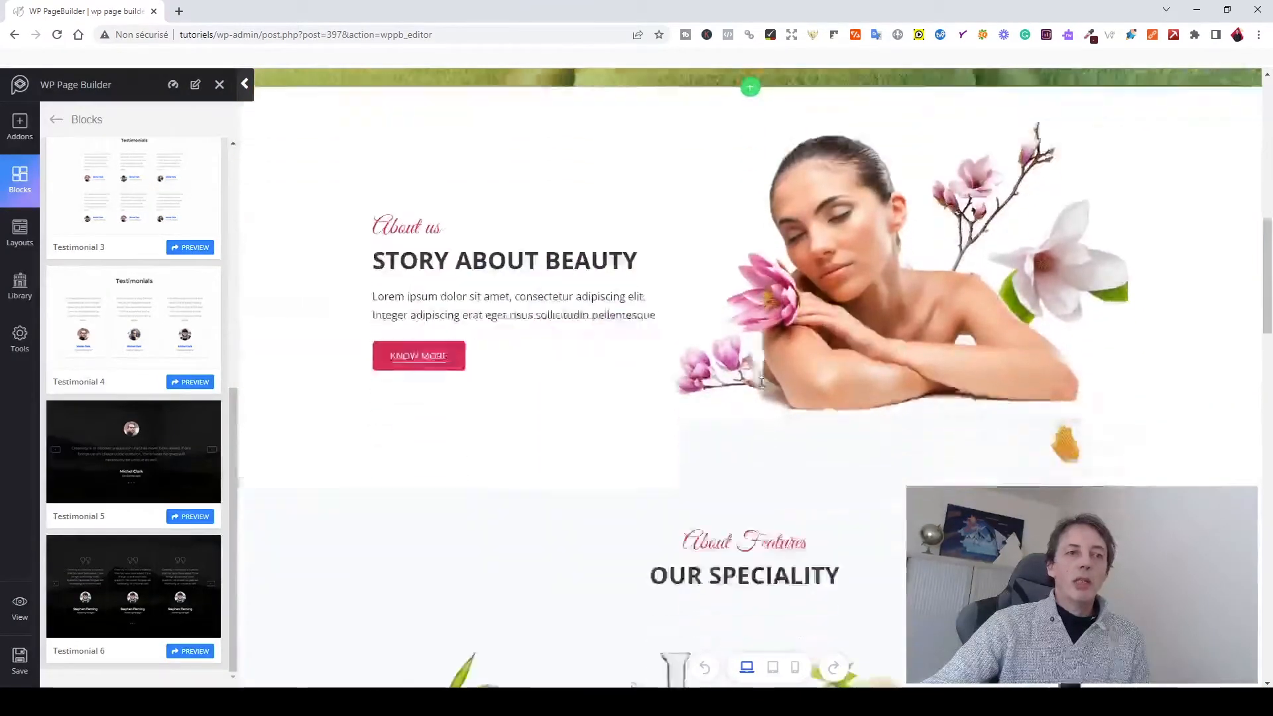
pyautogui.scroll(-5, 762, 383)
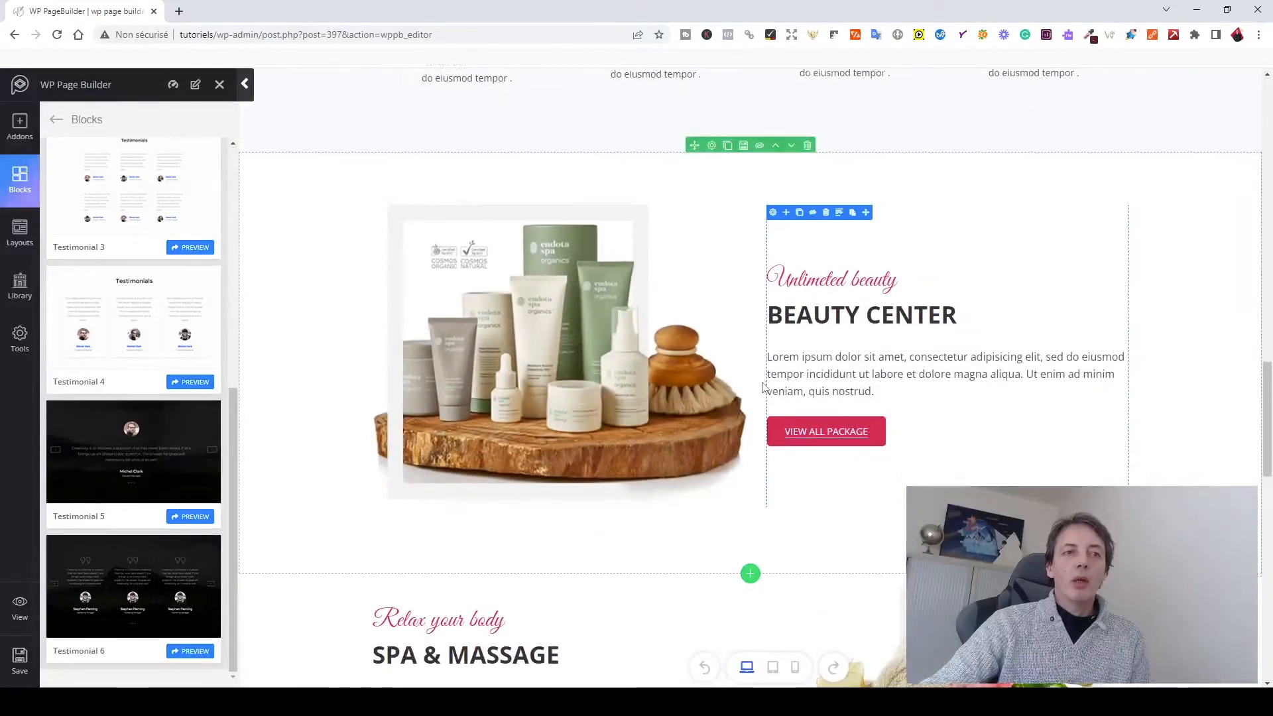
pyautogui.scroll(-2, 681, 120)
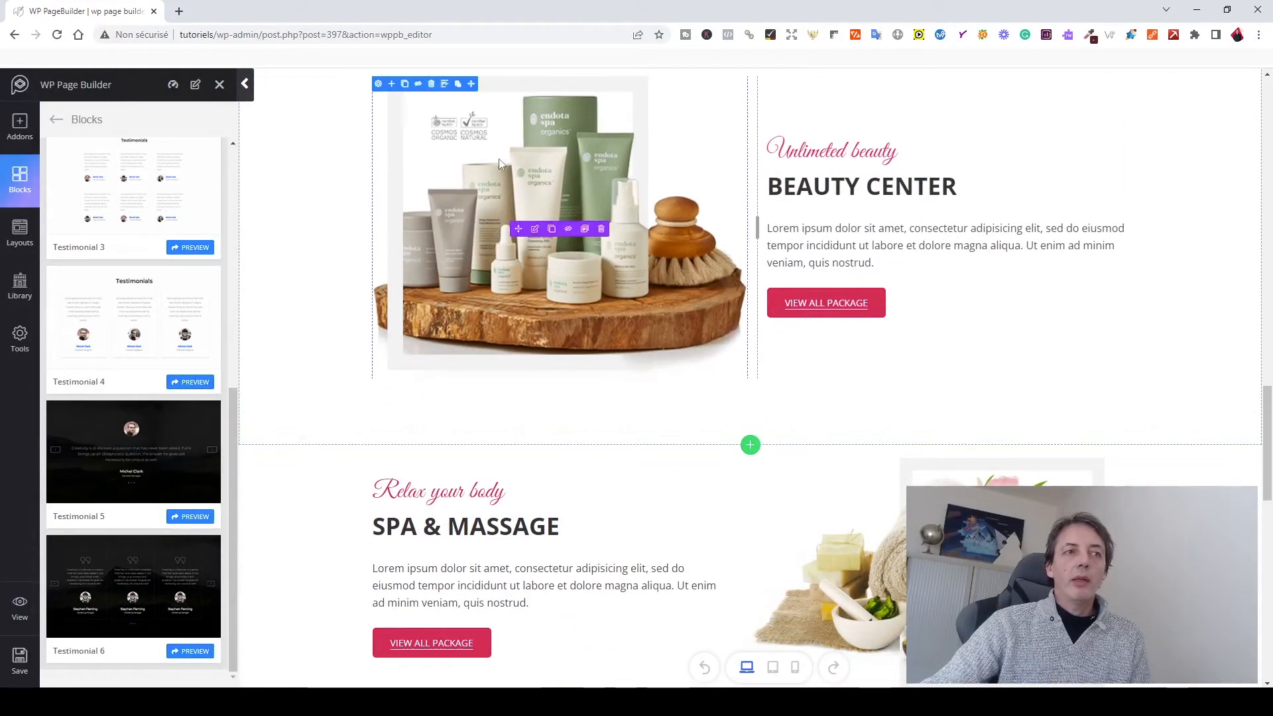
pyautogui.scroll(-5, 808, 416)
pyautogui.scroll(-1, 751, 378)
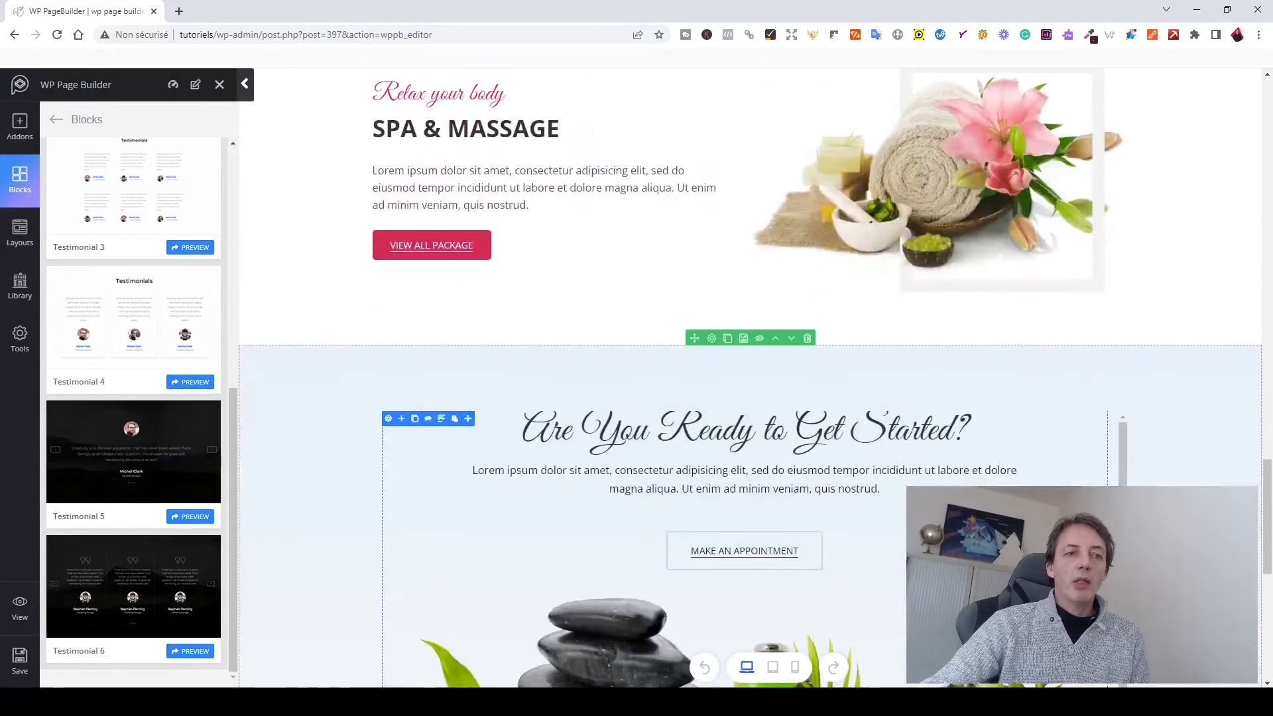
pyautogui.scroll(-7, 751, 378)
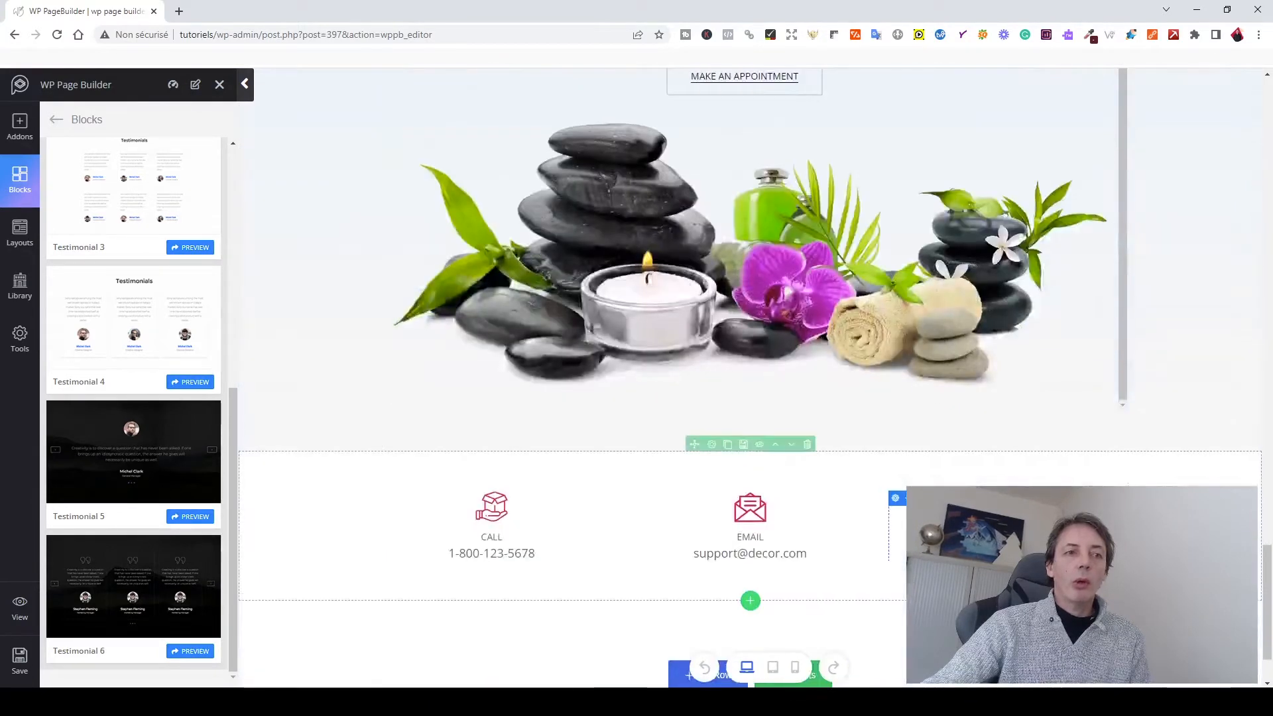
pyautogui.scroll(-2, 750, 378)
pyautogui.scroll(8, 750, 378)
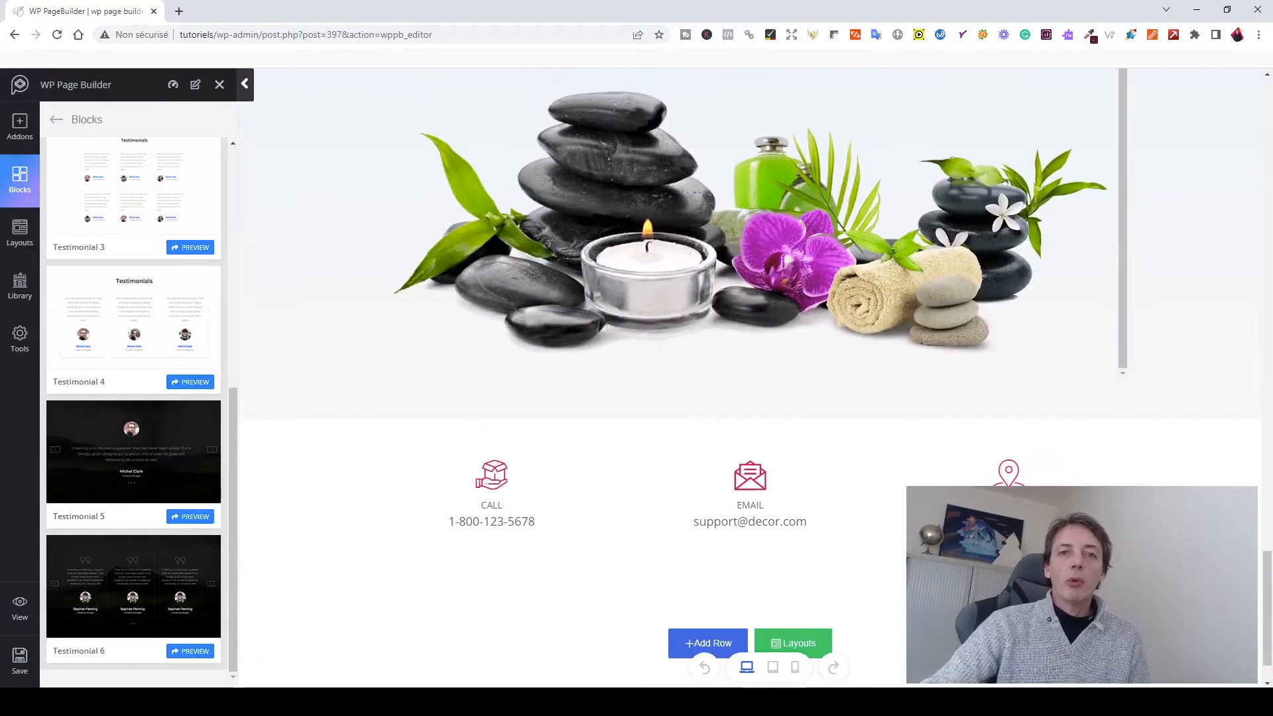
# - Delete the "Story About Beauty" row from the inserted Spa layout
pyautogui.scroll(6, 901, 211)
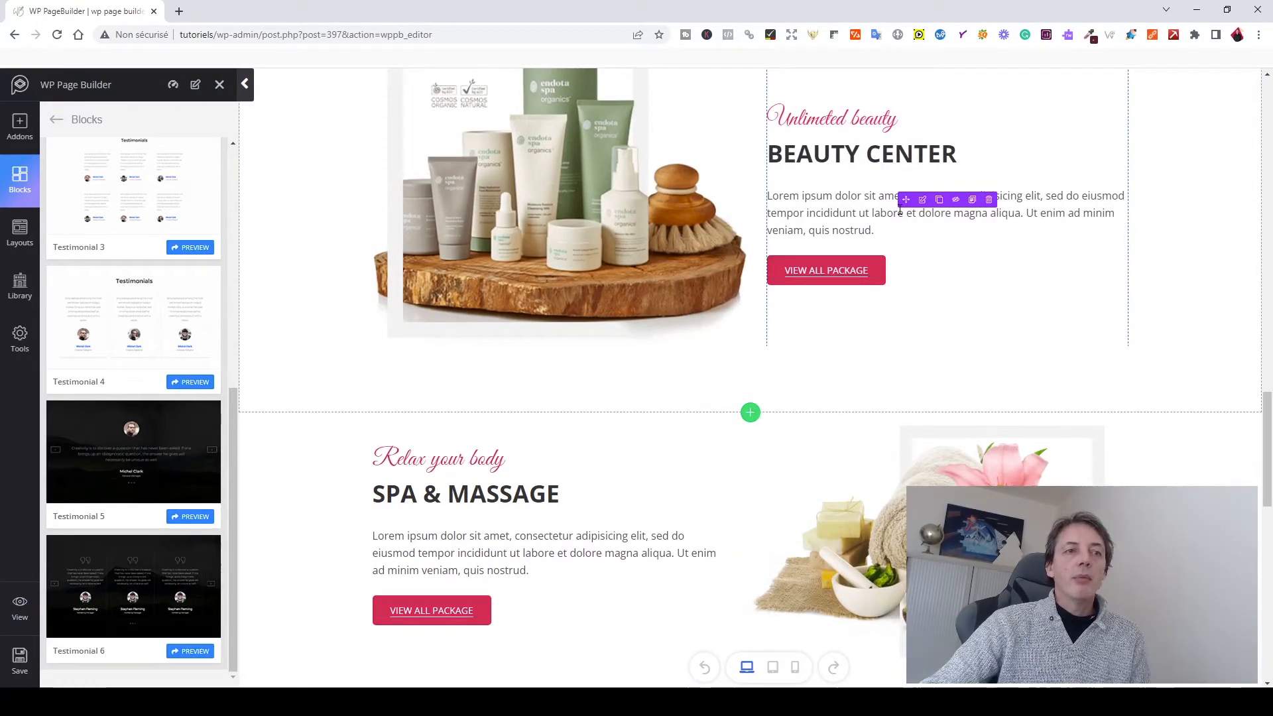
pyautogui.scroll(10, 900, 210)
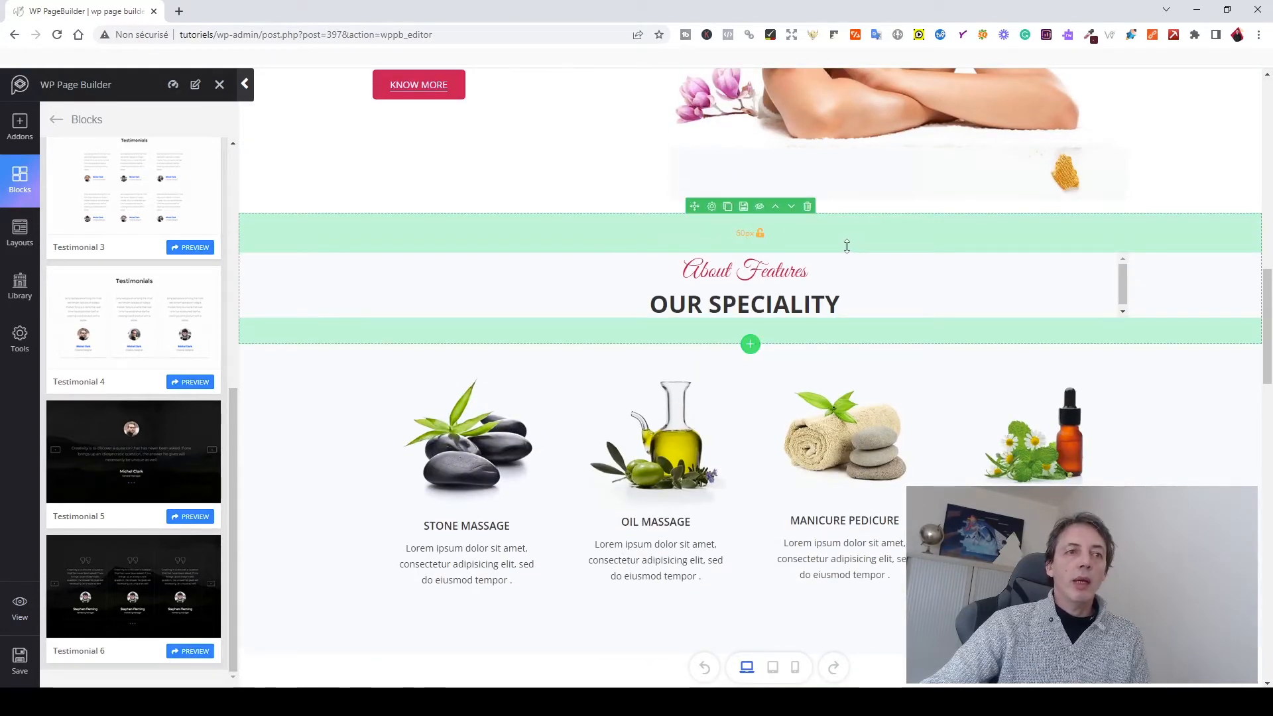
pyautogui.scroll(5, 854, 281)
pyautogui.scroll(1, 856, 291)
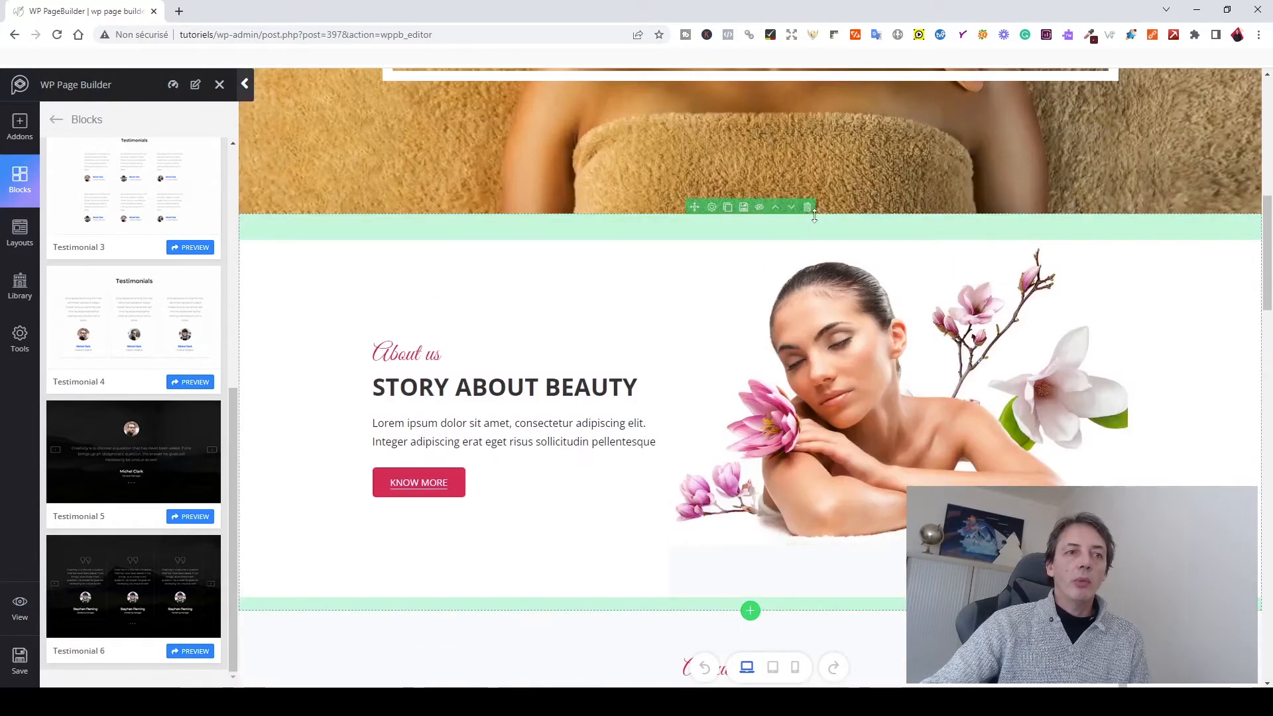
pyautogui.click(808, 207)
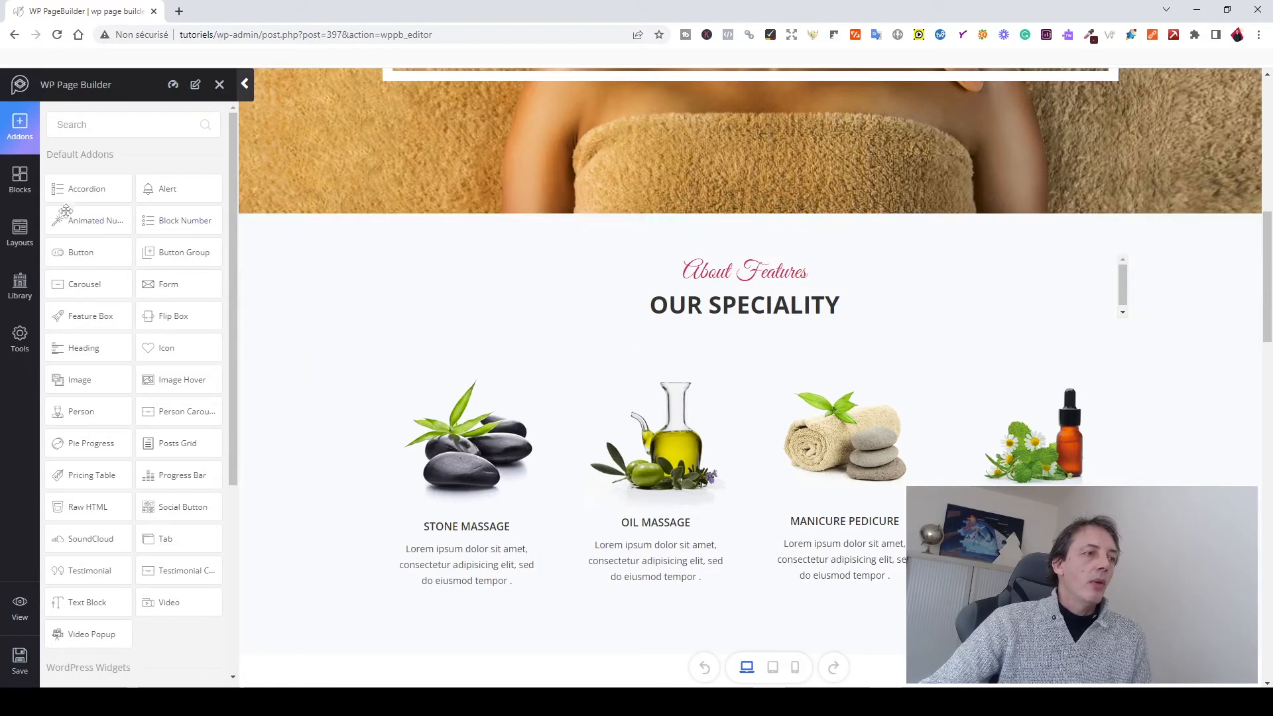
# - Save the four-column massage services row to the library as "template"
pyautogui.click(22, 295)
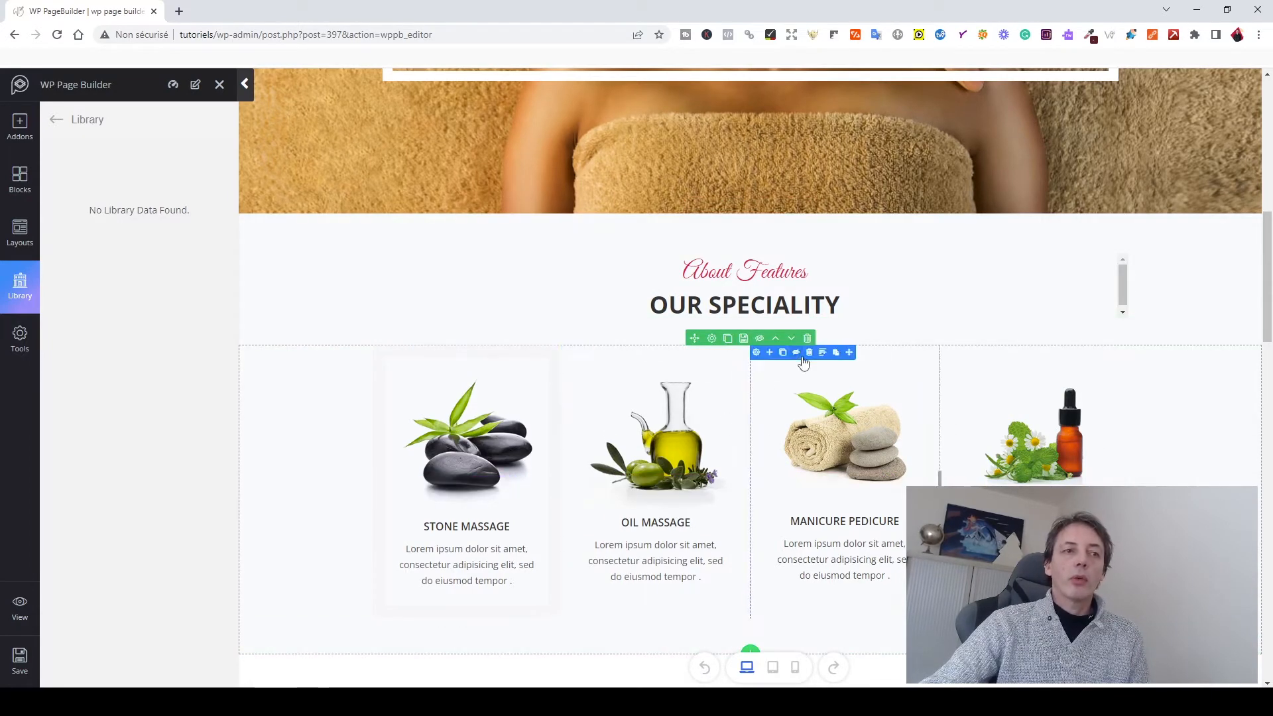
pyautogui.click(745, 340)
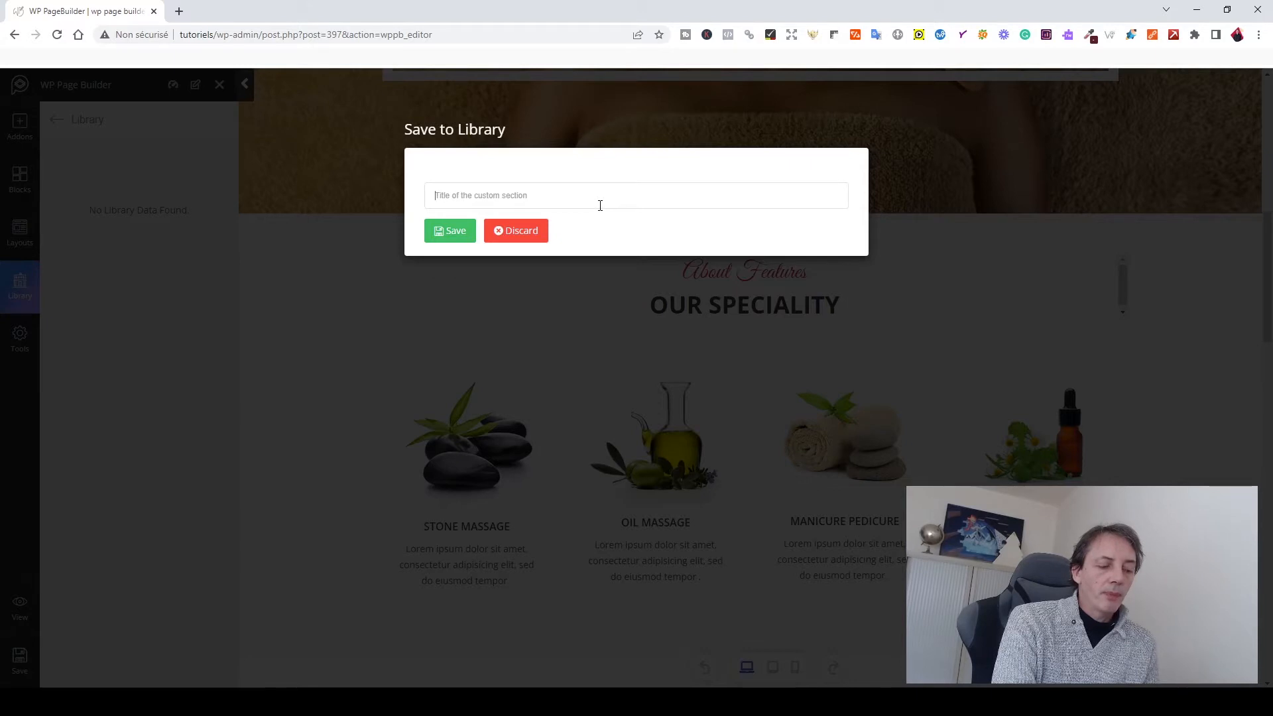
pyautogui.write('temp')
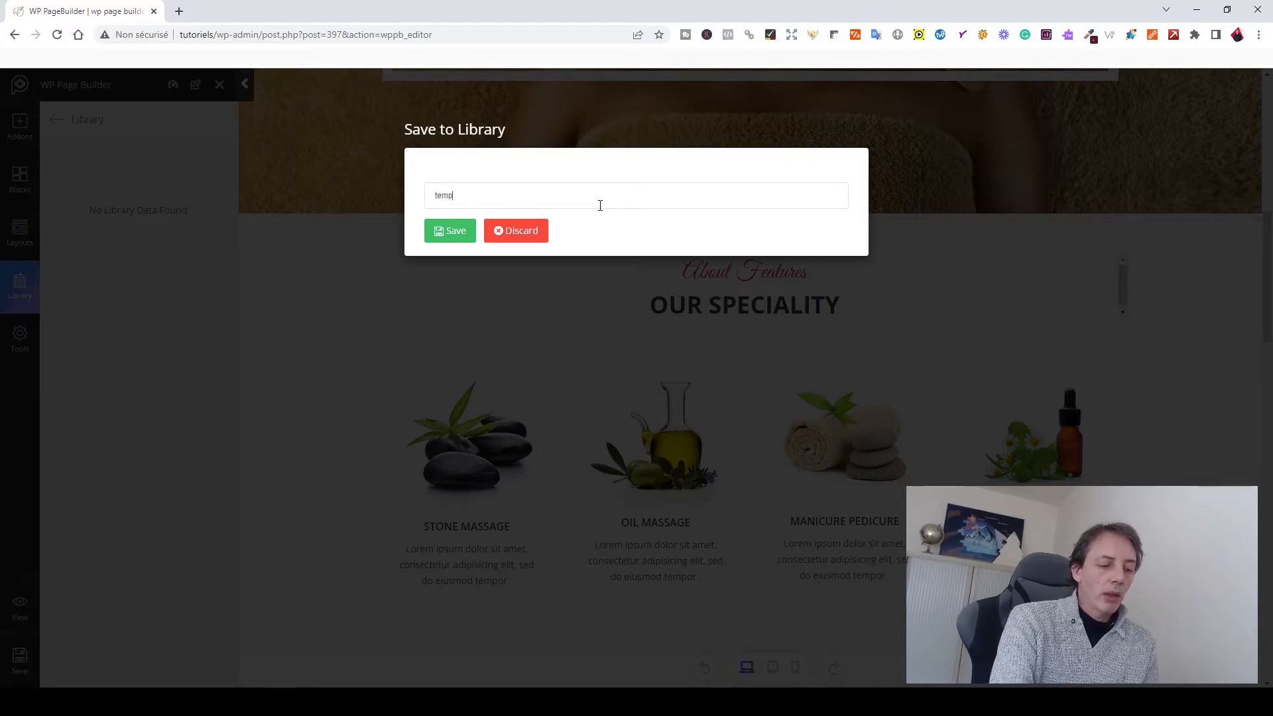
pyautogui.write('late')
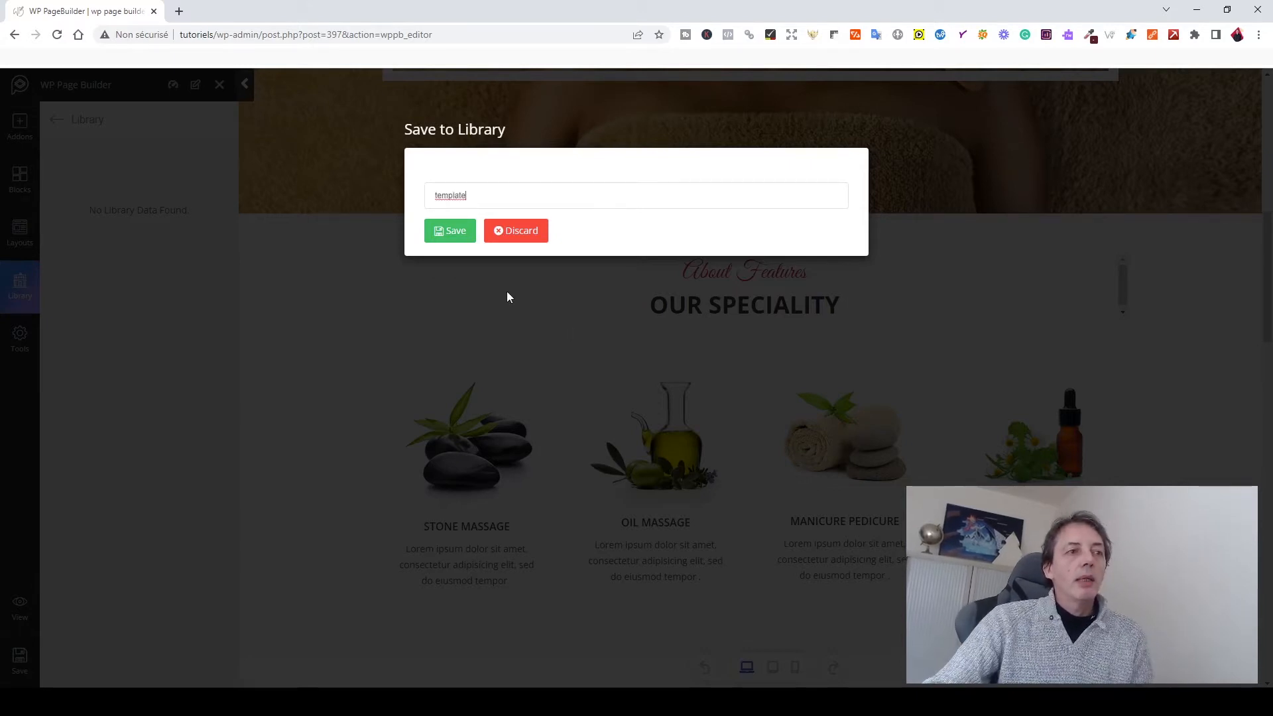
pyautogui.click(455, 232)
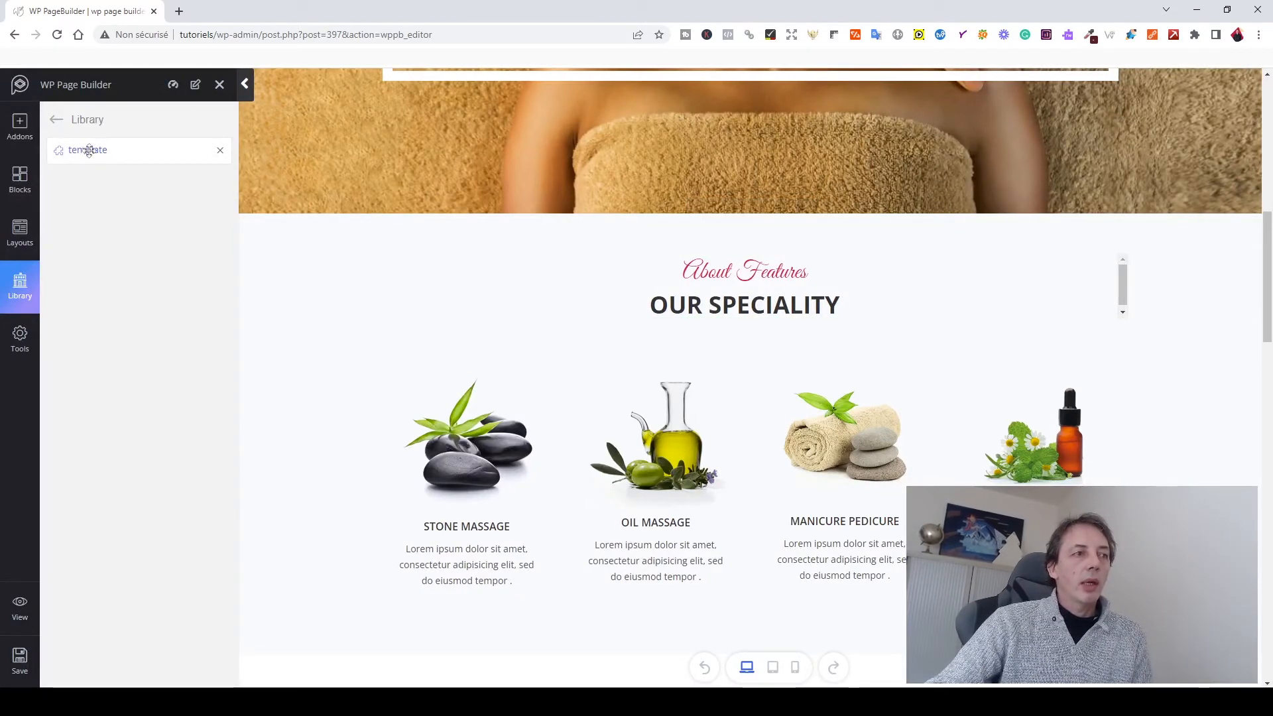
# - Insert the saved "template" section beneath the "Our Speciality" heading, then delete it from the library
pyautogui.moveTo(92, 153); pyautogui.dragTo(628, 346)
pyautogui.scroll(-4, 1113, 378)
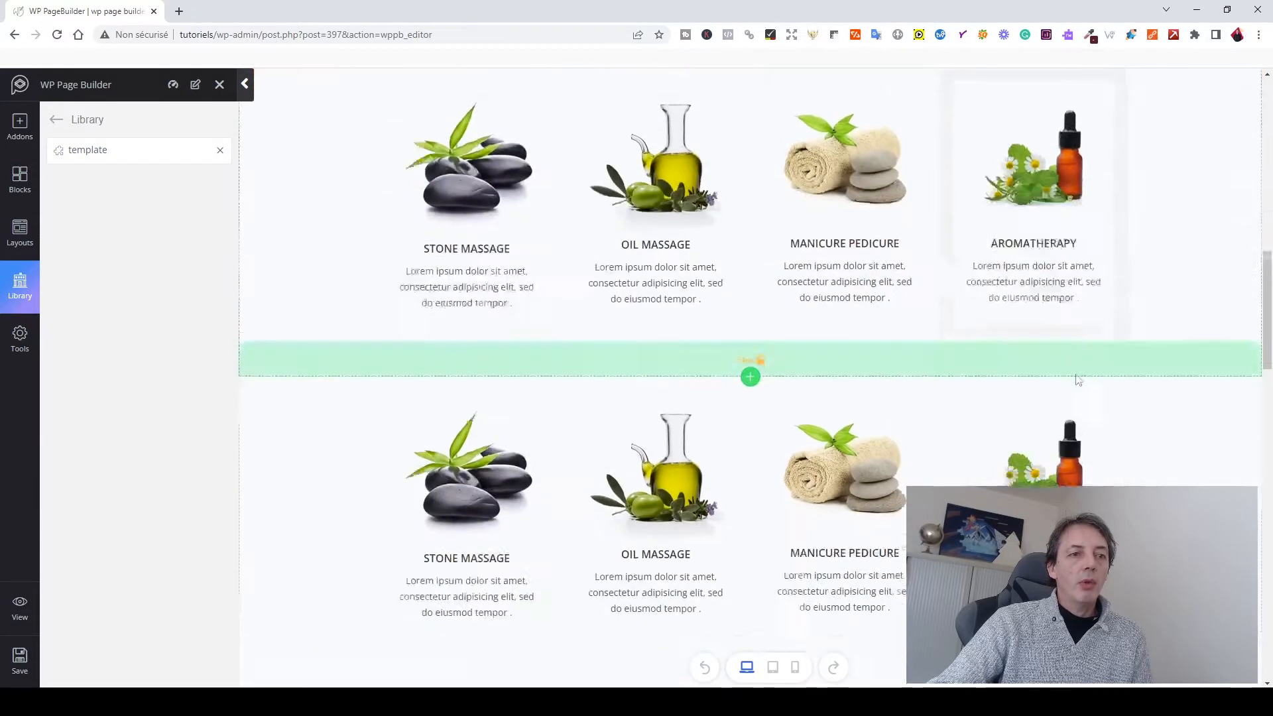
pyautogui.scroll(2, 1076, 378)
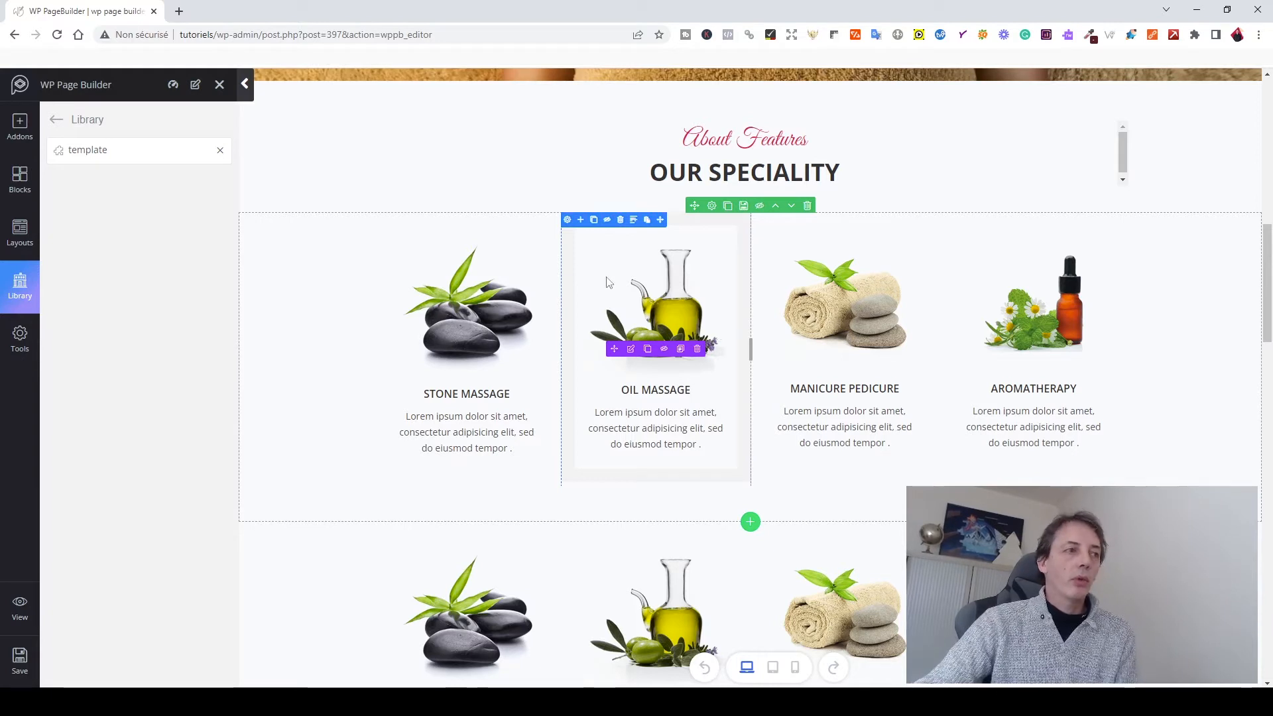
pyautogui.click(219, 150)
pyautogui.click(692, 110)
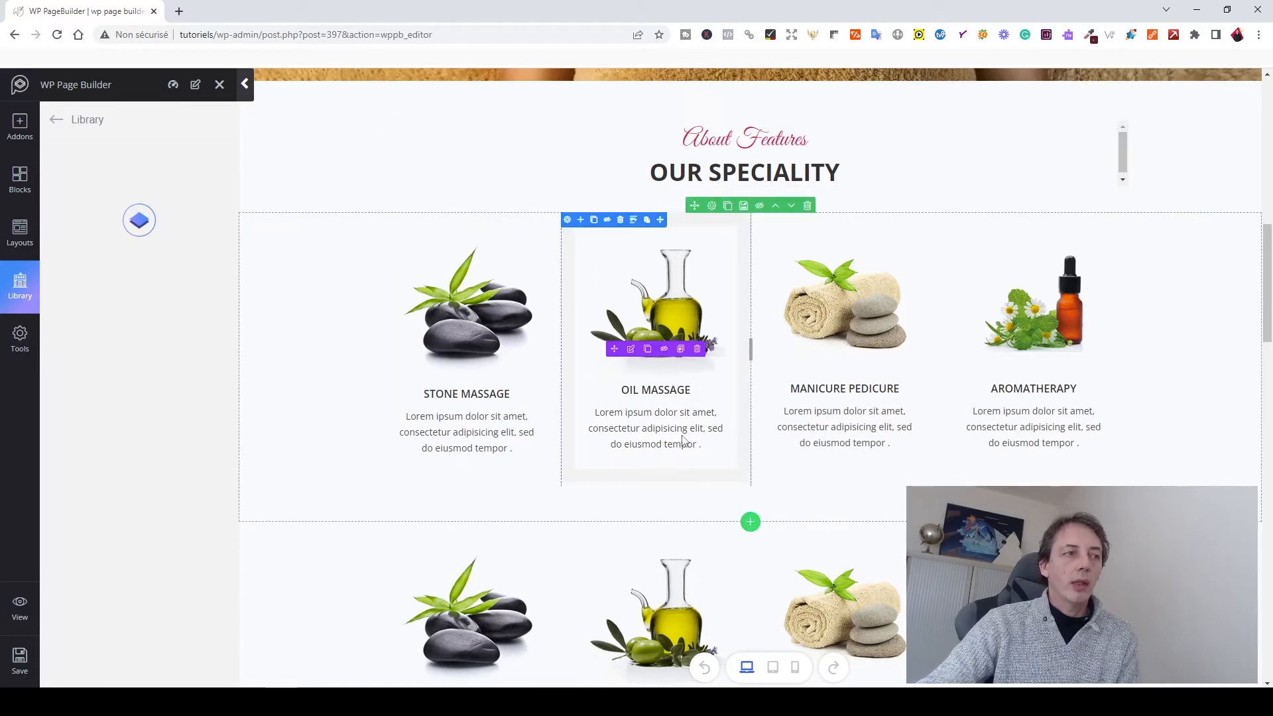
# - Clear all of the page's content and save the page
pyautogui.click(27, 346)
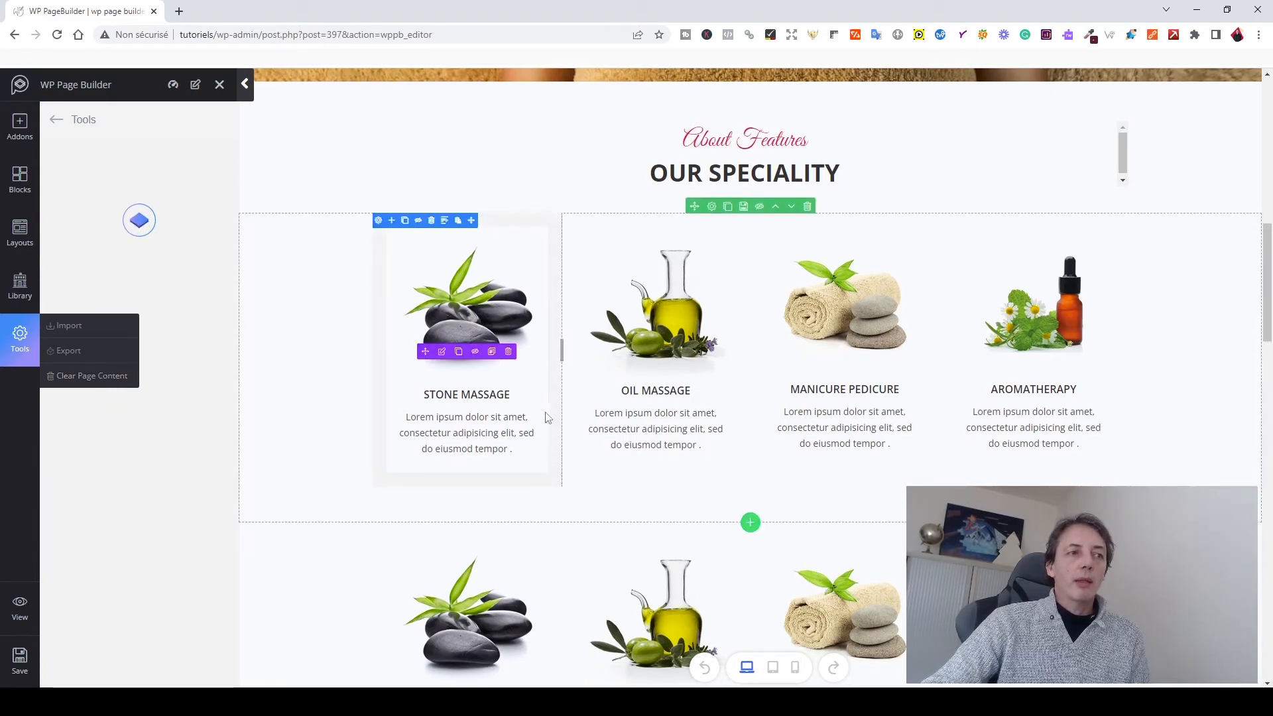
pyautogui.scroll(8, 546, 411)
pyautogui.scroll(-8, 547, 418)
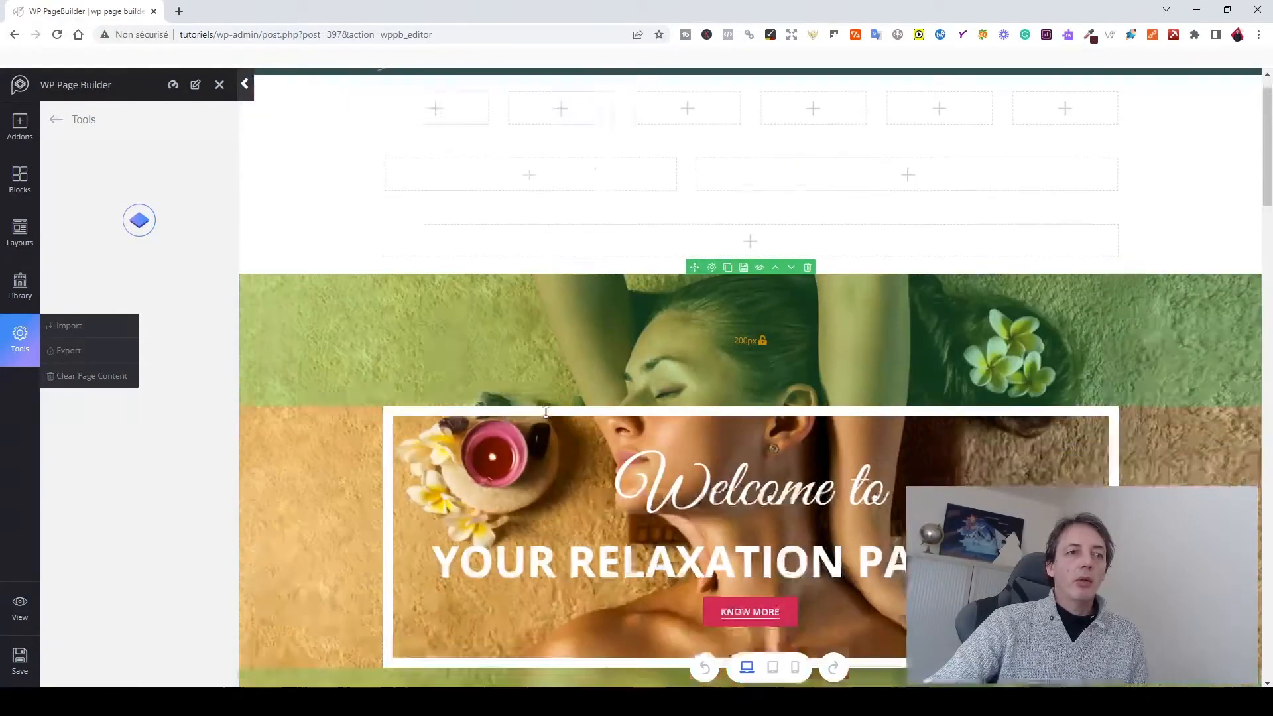
pyautogui.click(74, 380)
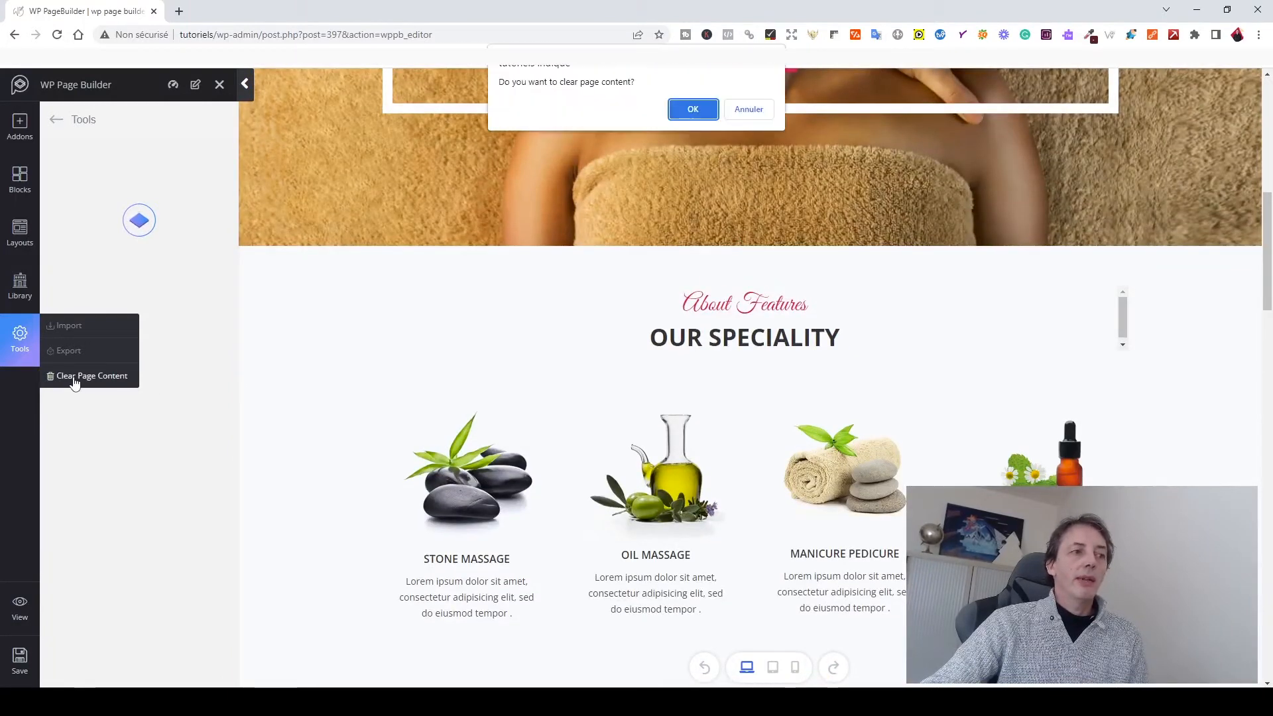
pyautogui.click(708, 117)
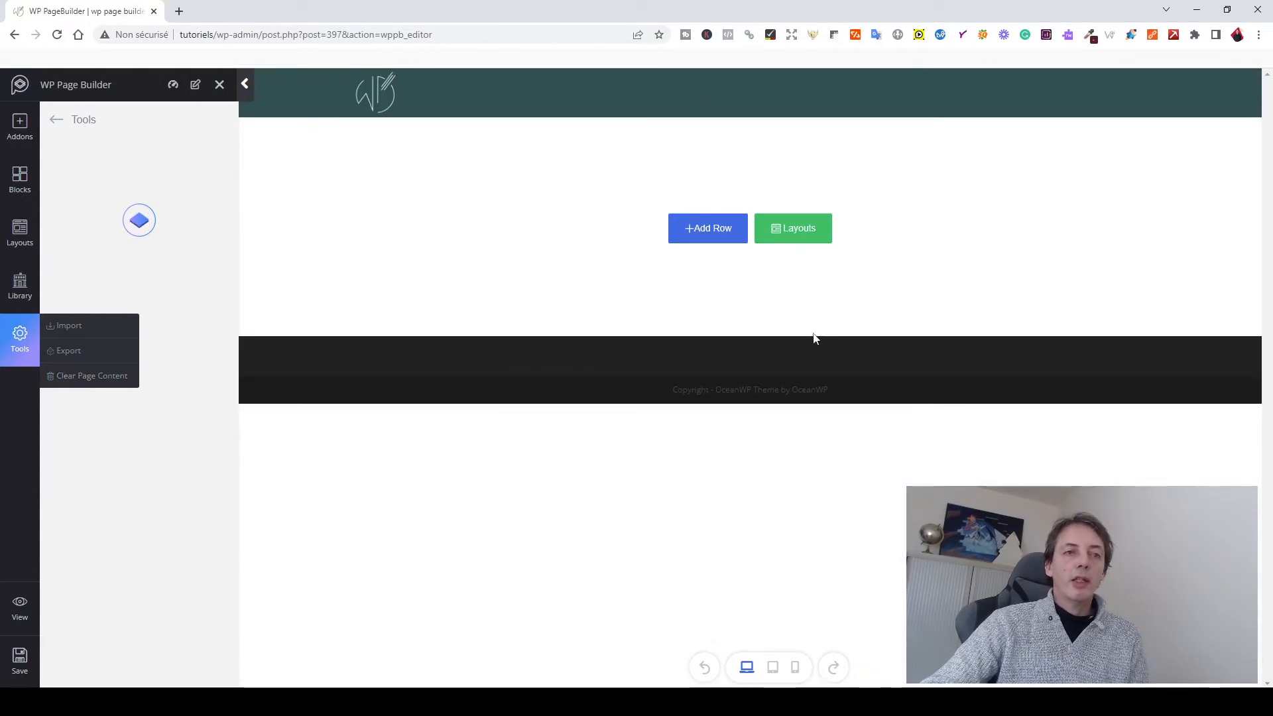
pyautogui.click(20, 661)
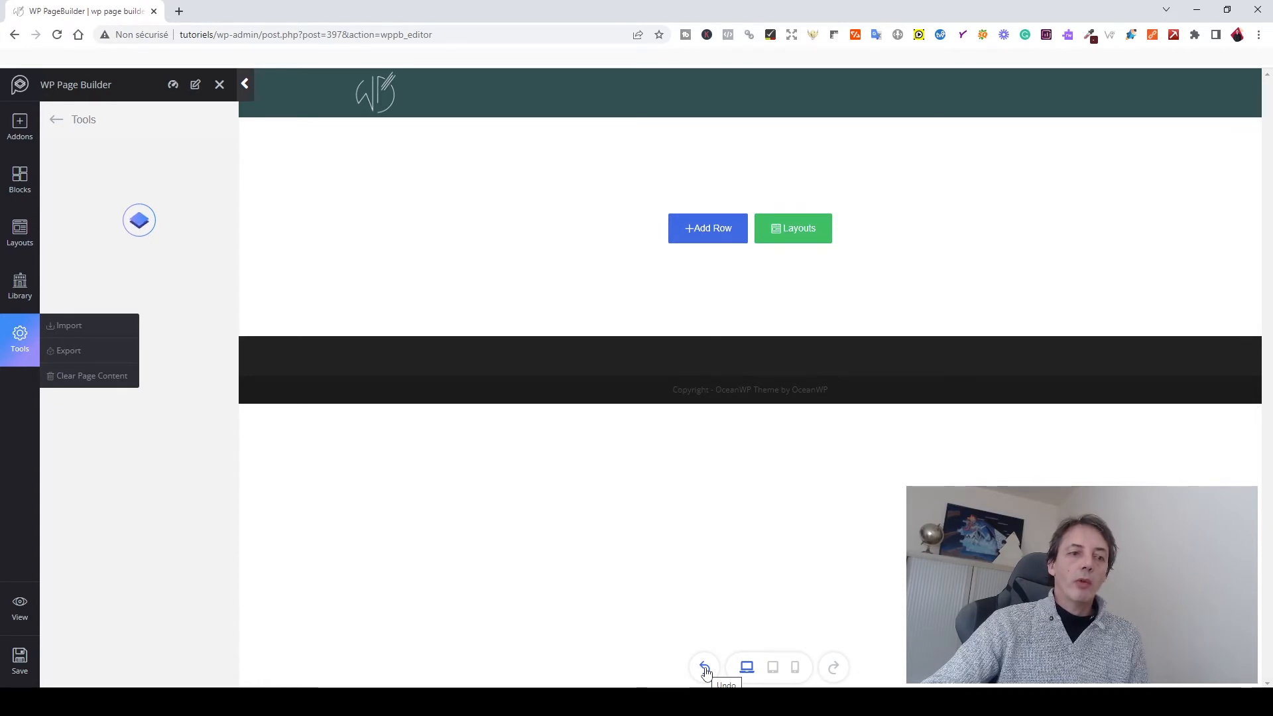
# - Preview the empty page at tablet and mobile widths, and return to the desktop view
pyautogui.click(773, 667)
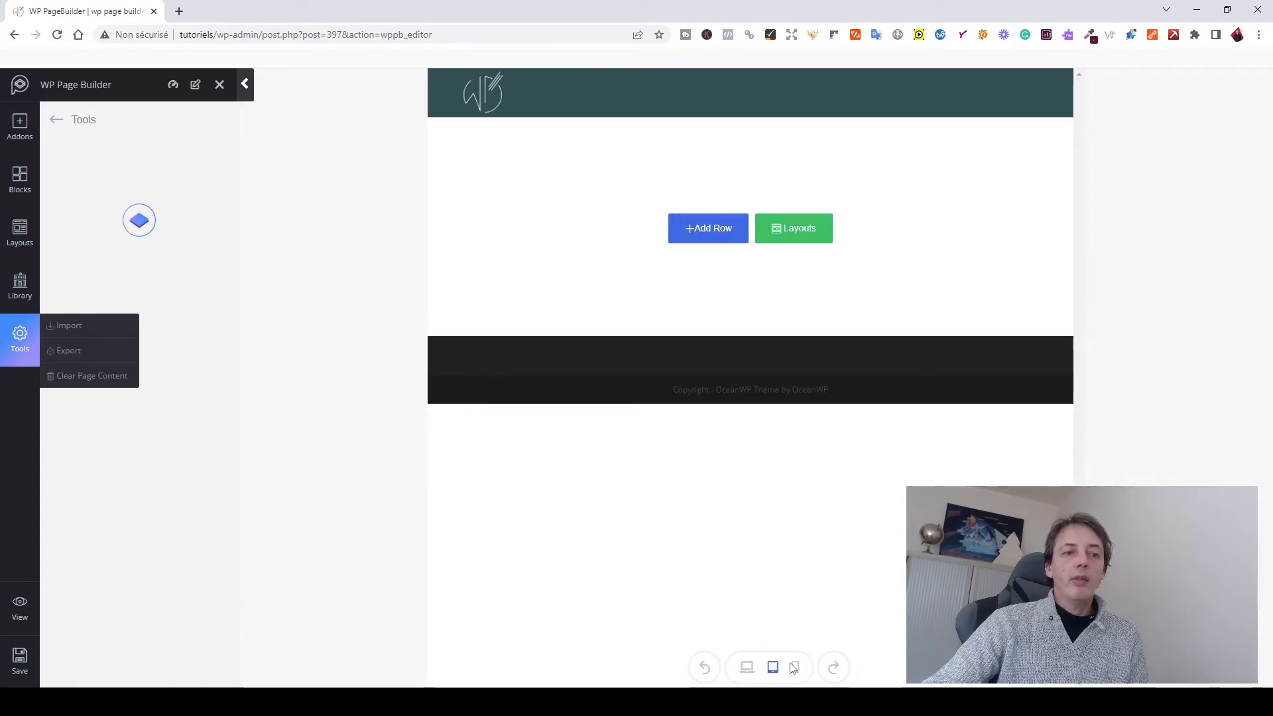
pyautogui.click(797, 666)
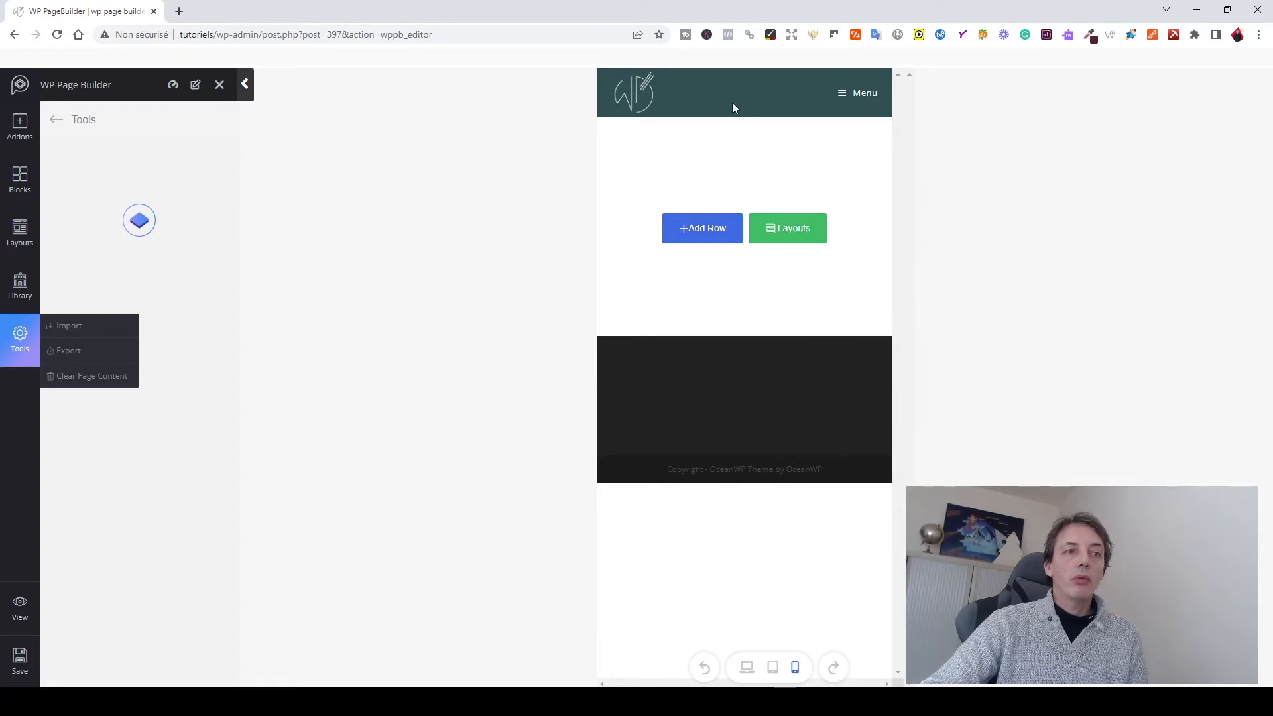
pyautogui.click(747, 668)
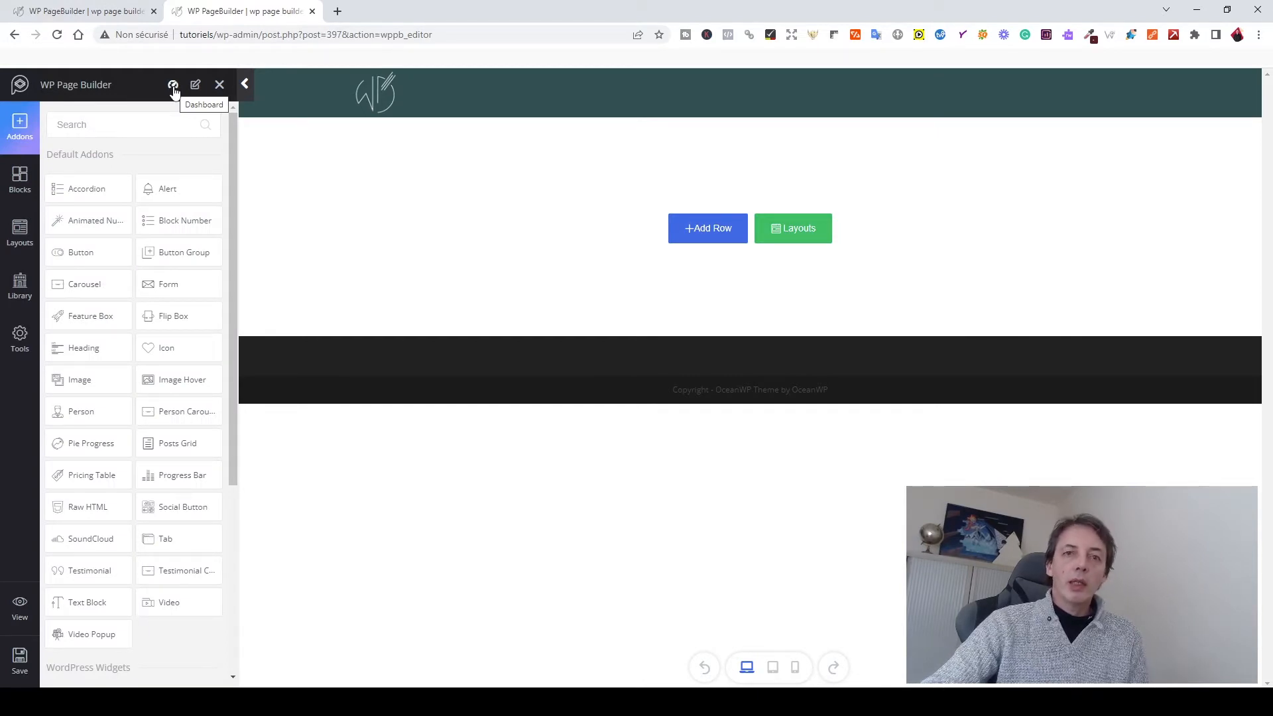
# - Go to the WordPress dashboard's page list and reopen the "wp page builder" page in WP Page Builder
pyautogui.click(173, 86)
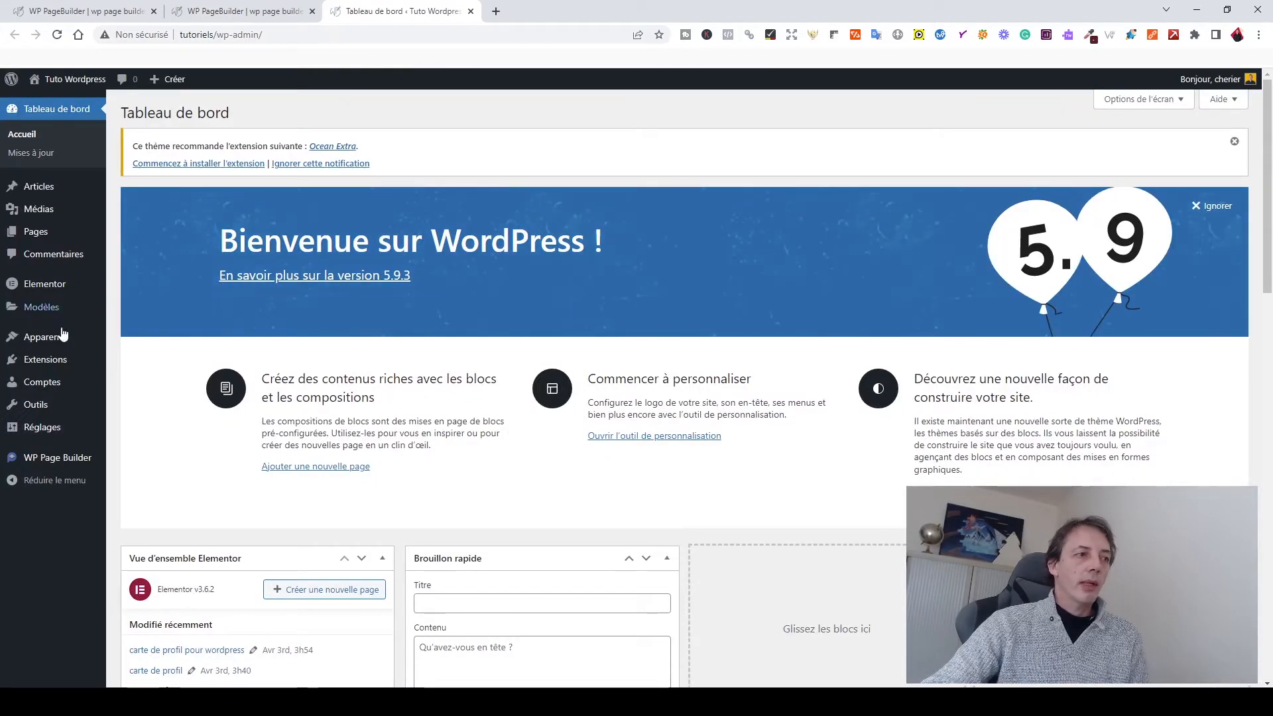
pyautogui.click(33, 234)
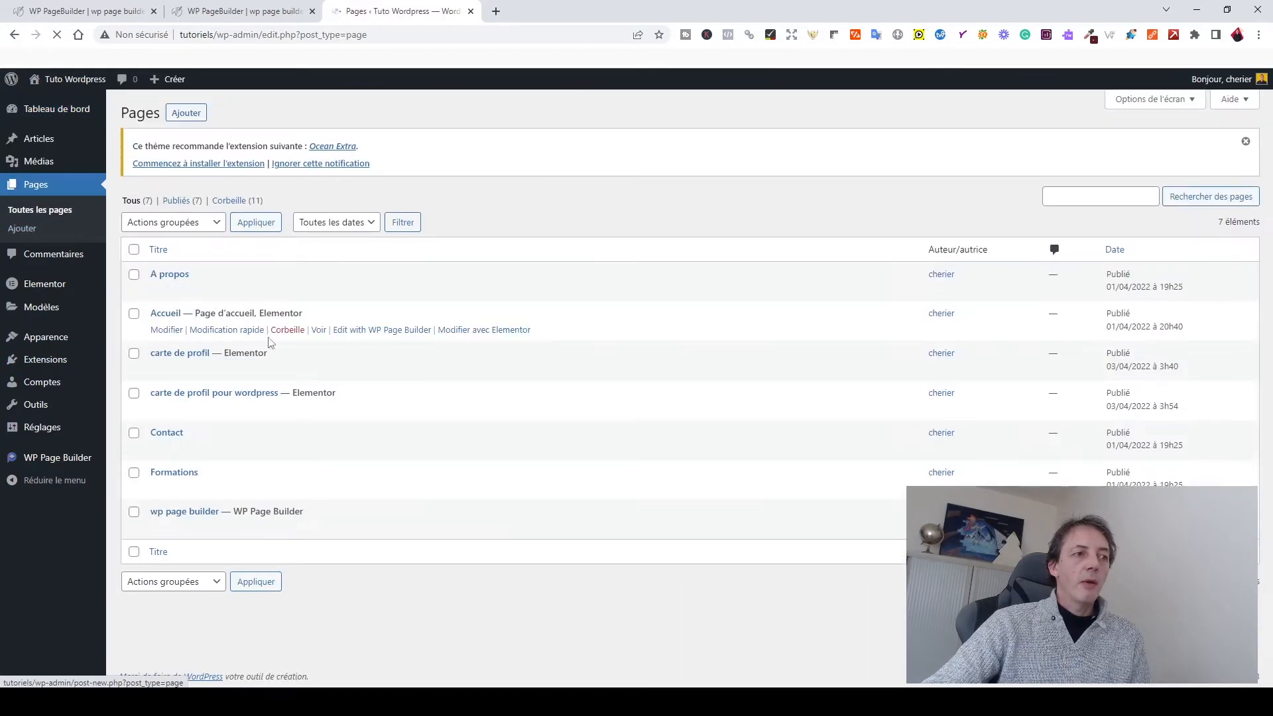
pyautogui.click(379, 528)
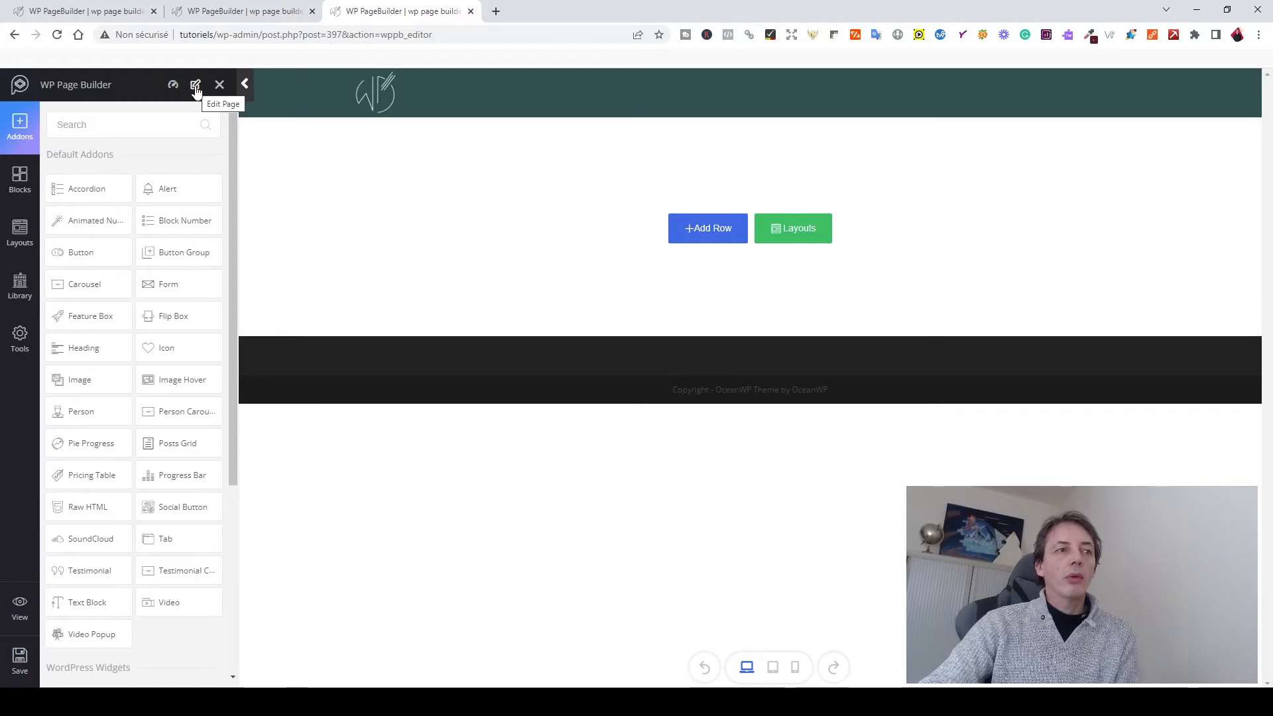
# - Open the page in the WordPress editor, keep its template at "Modèle par défaut", and reopen it with WP Page Builder
pyautogui.click(196, 86)
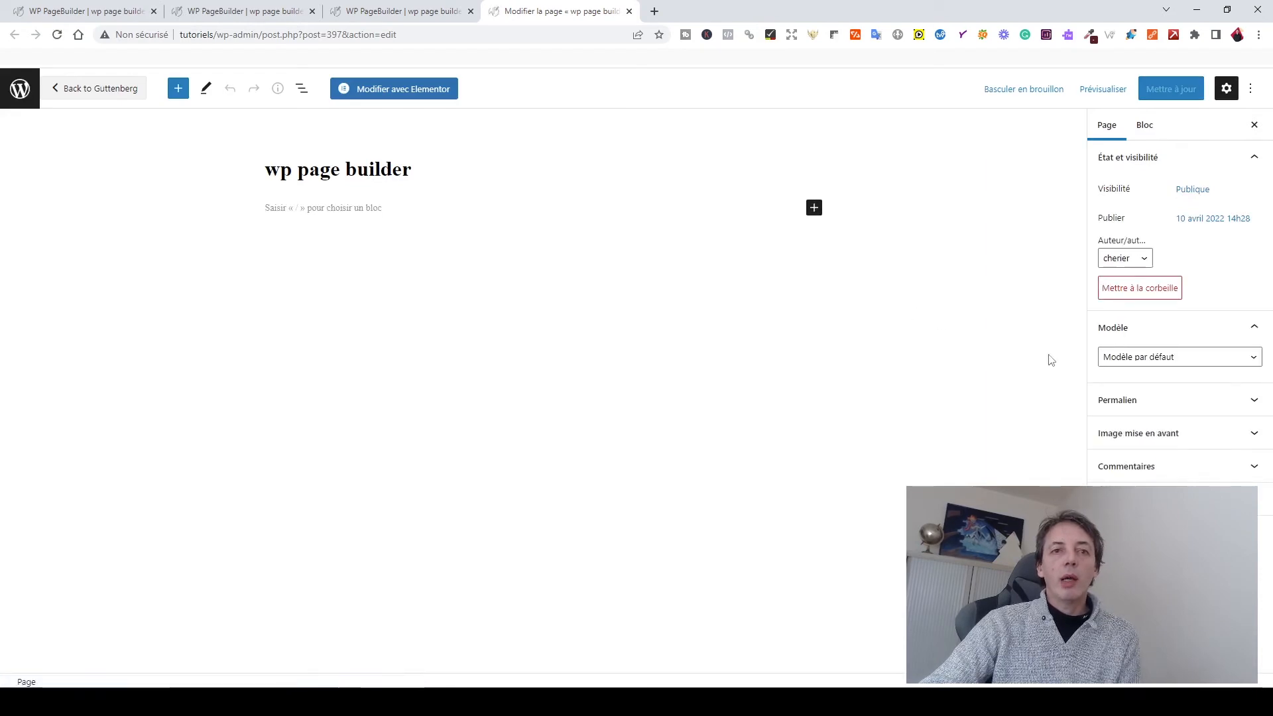
pyautogui.click(1151, 358)
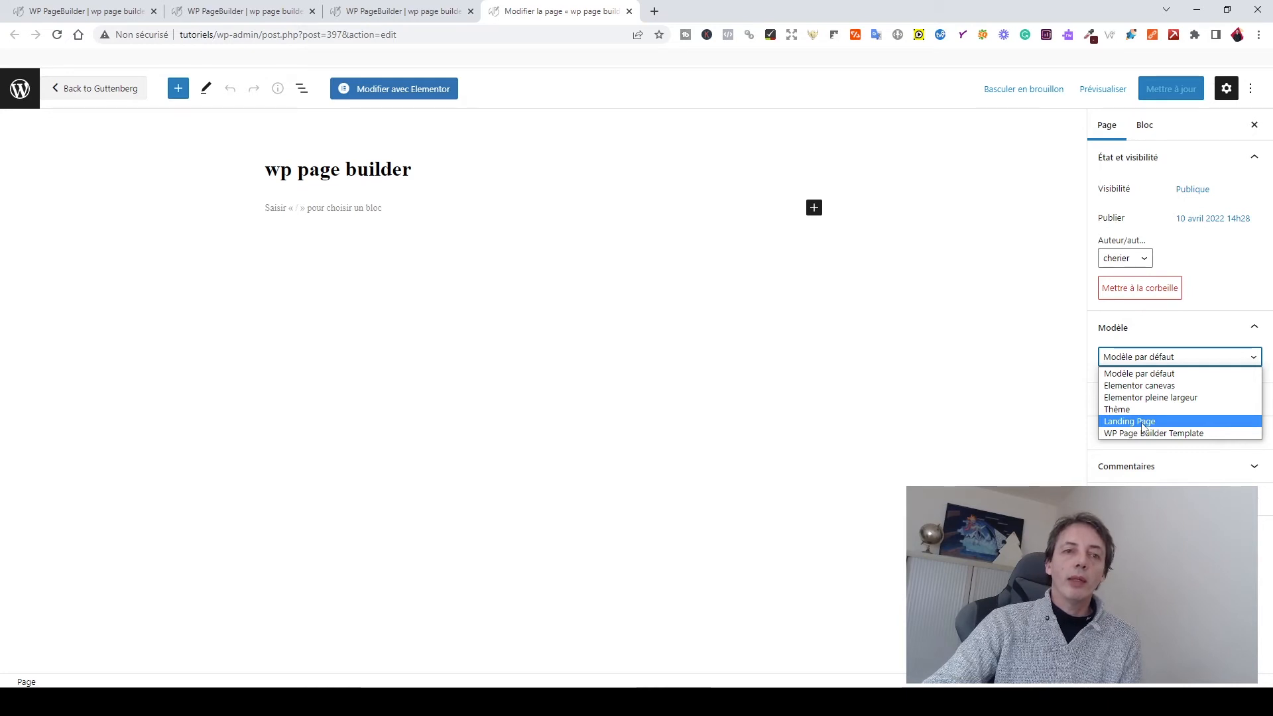
pyautogui.click(1129, 376)
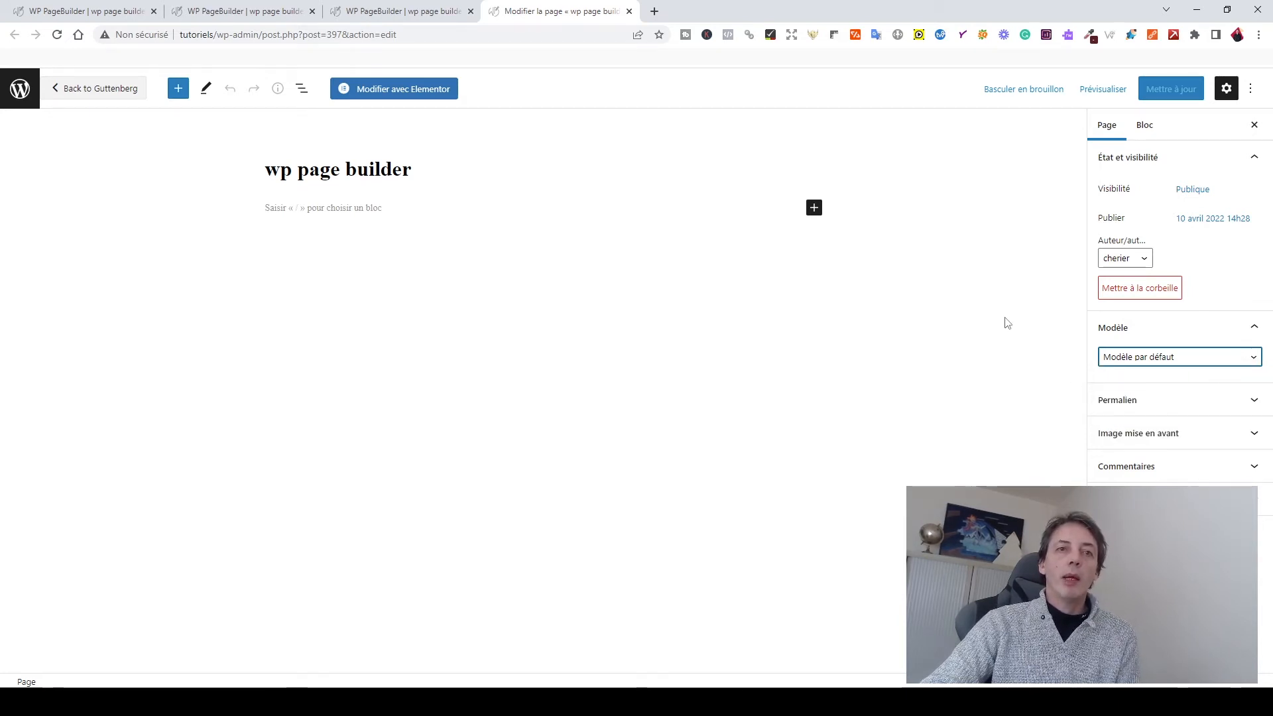
pyautogui.click(100, 89)
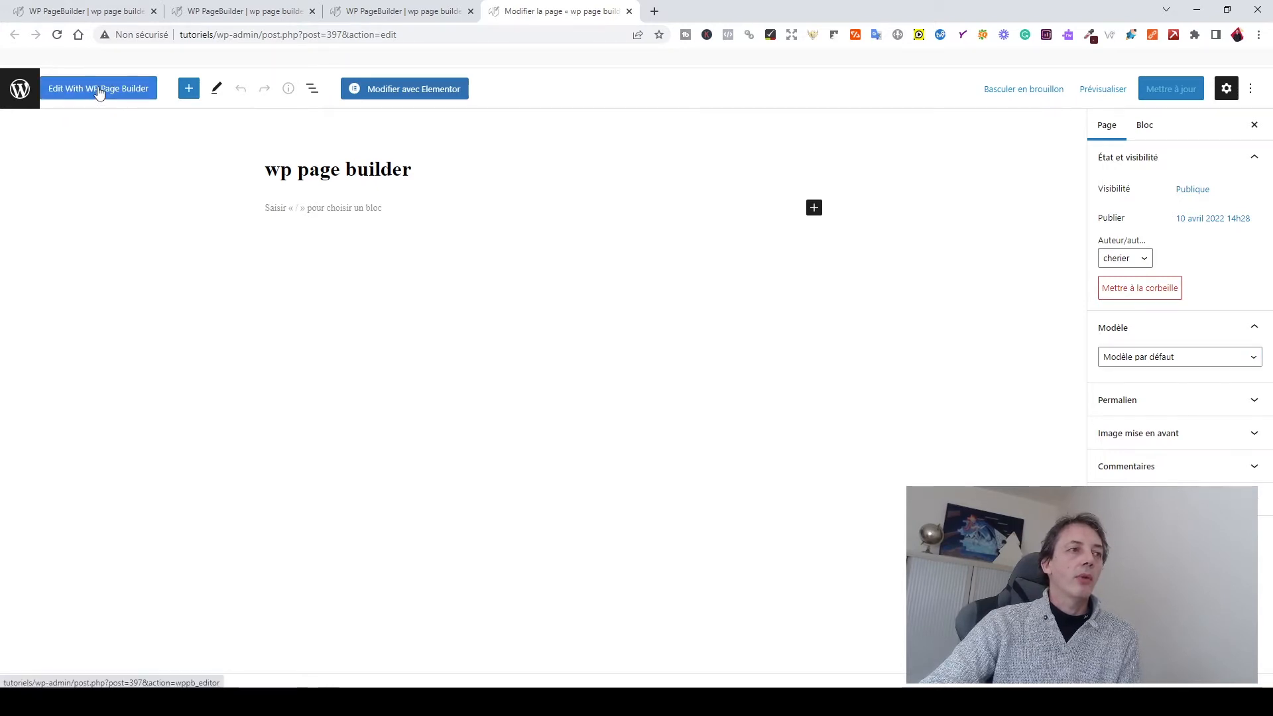
pyautogui.click(99, 88)
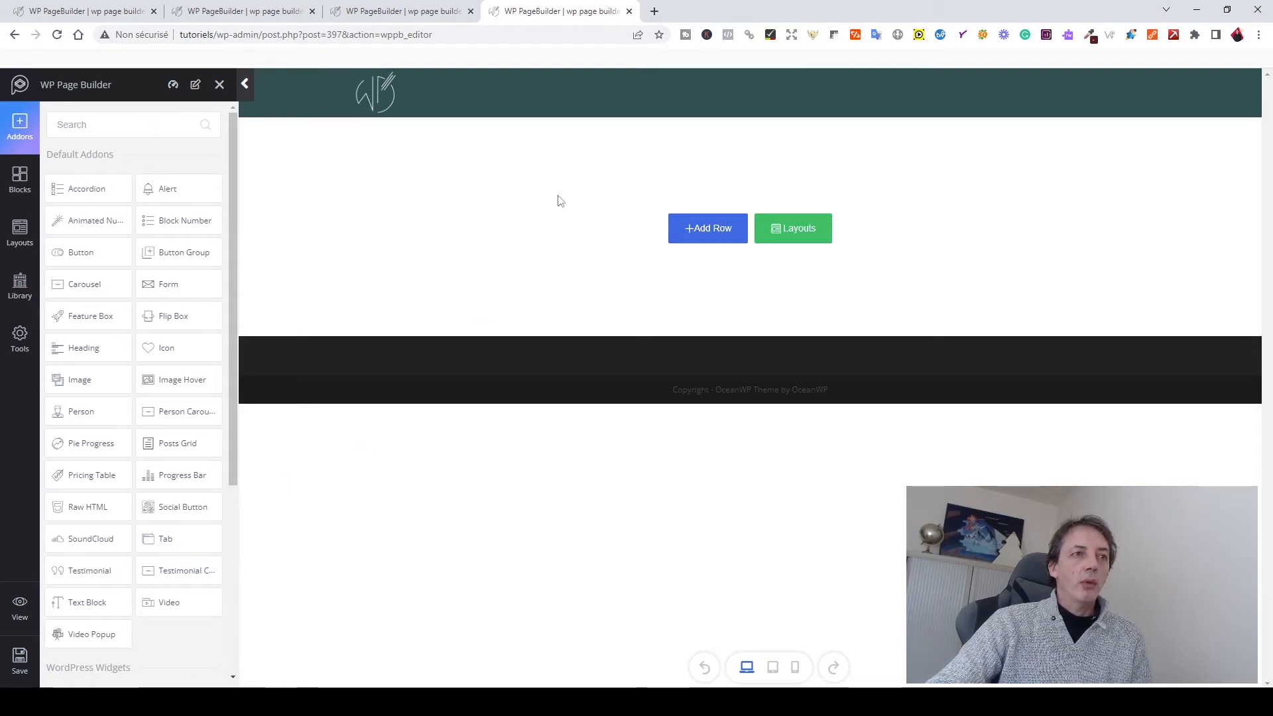
# - Search Google for "google translate chrome" in a new browser tab and open the Google Translate extension's Chrome Web Store page
pyautogui.click(654, 12)
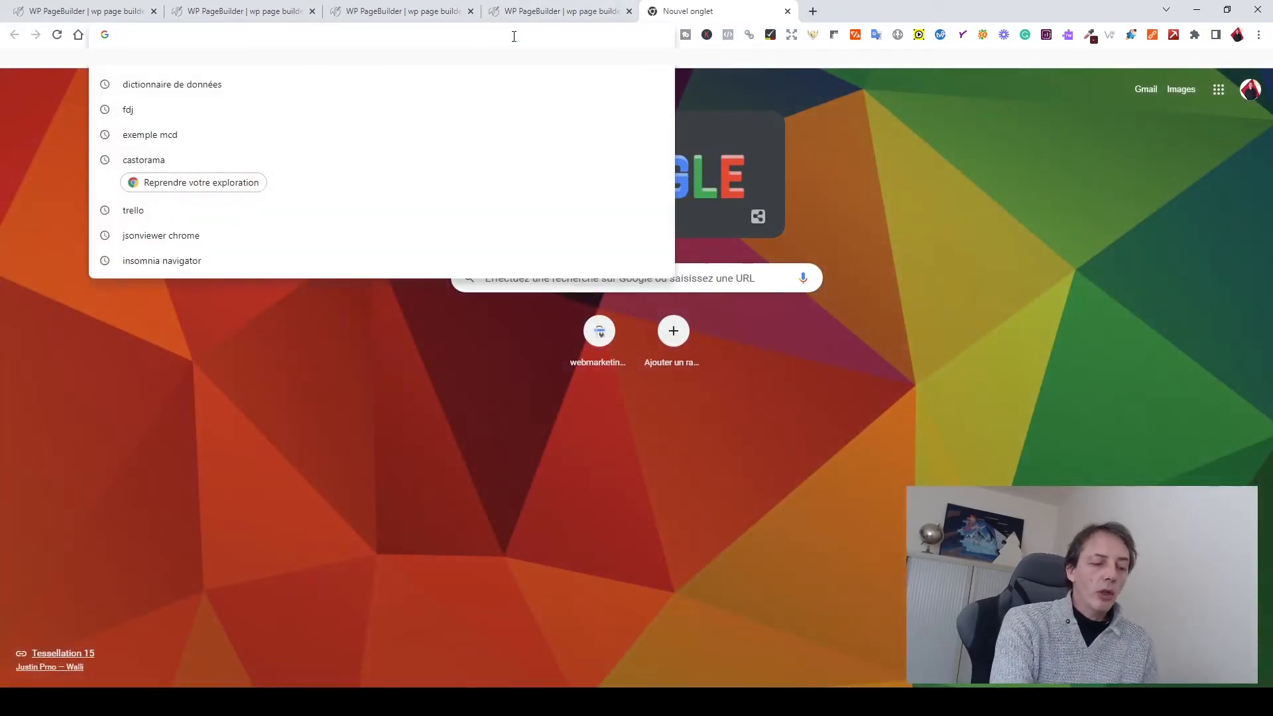
pyautogui.write('goo')
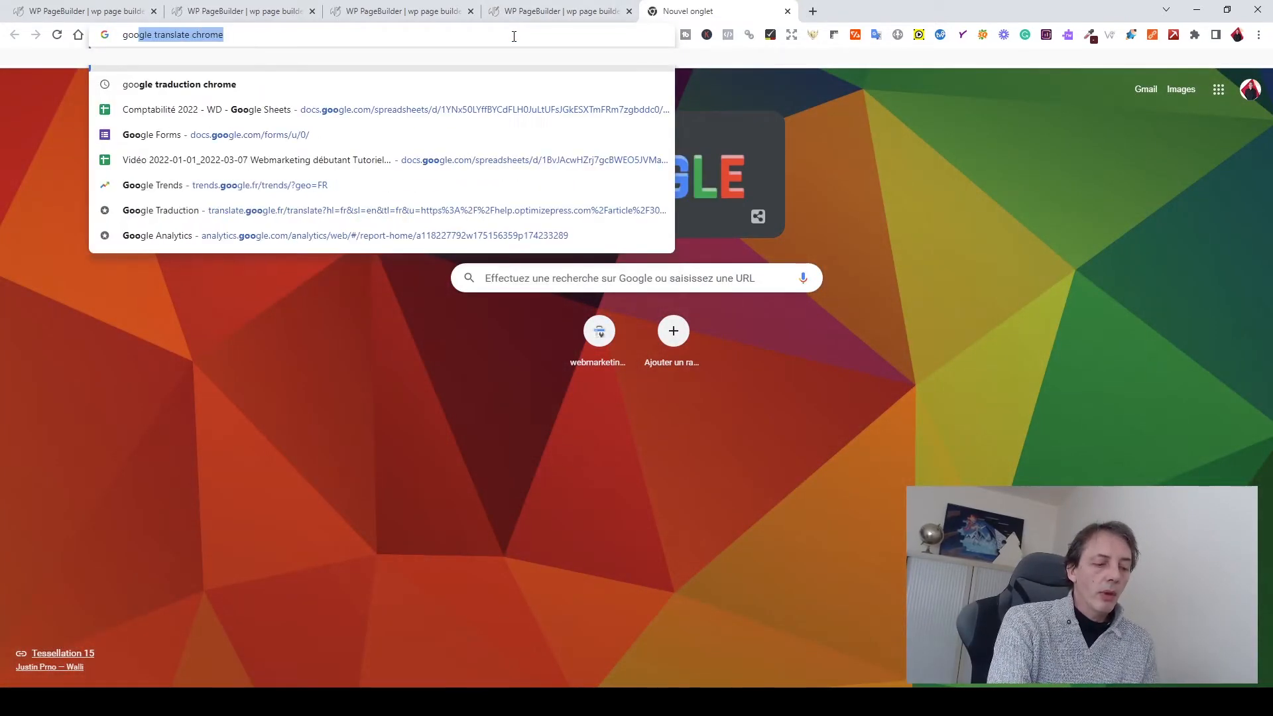
pyautogui.write('gle translate')
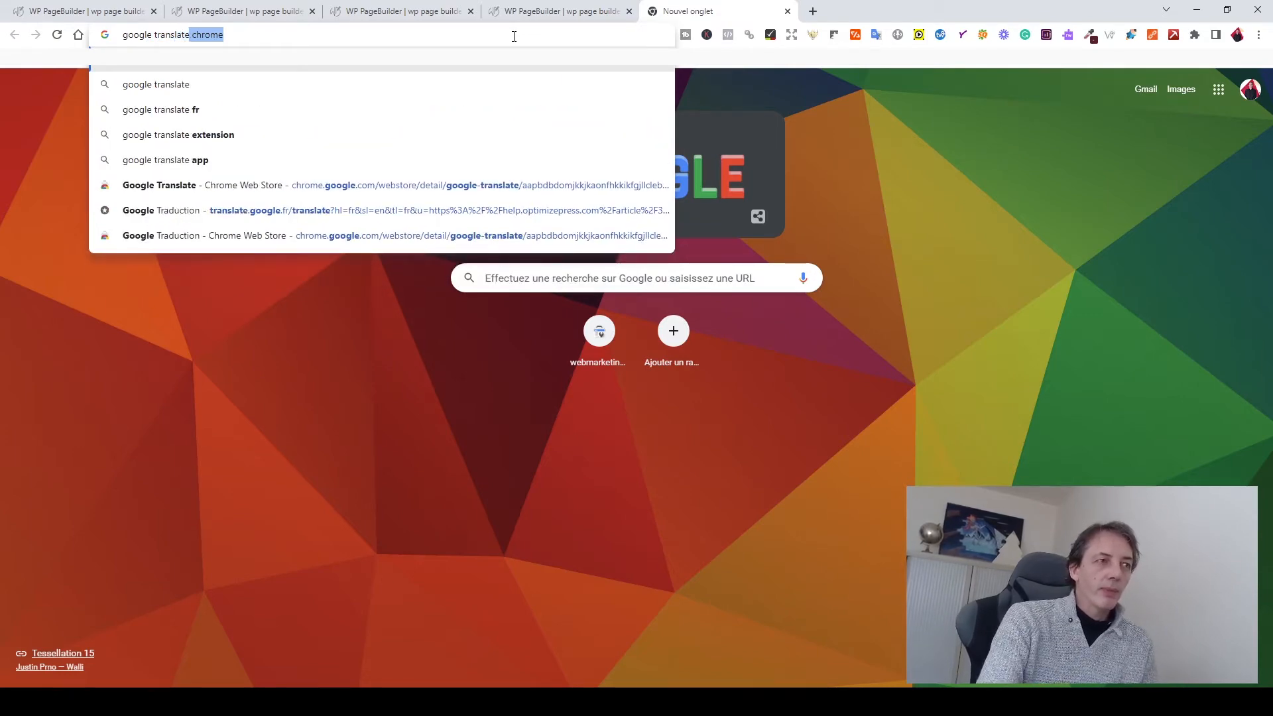
pyautogui.press('Return')
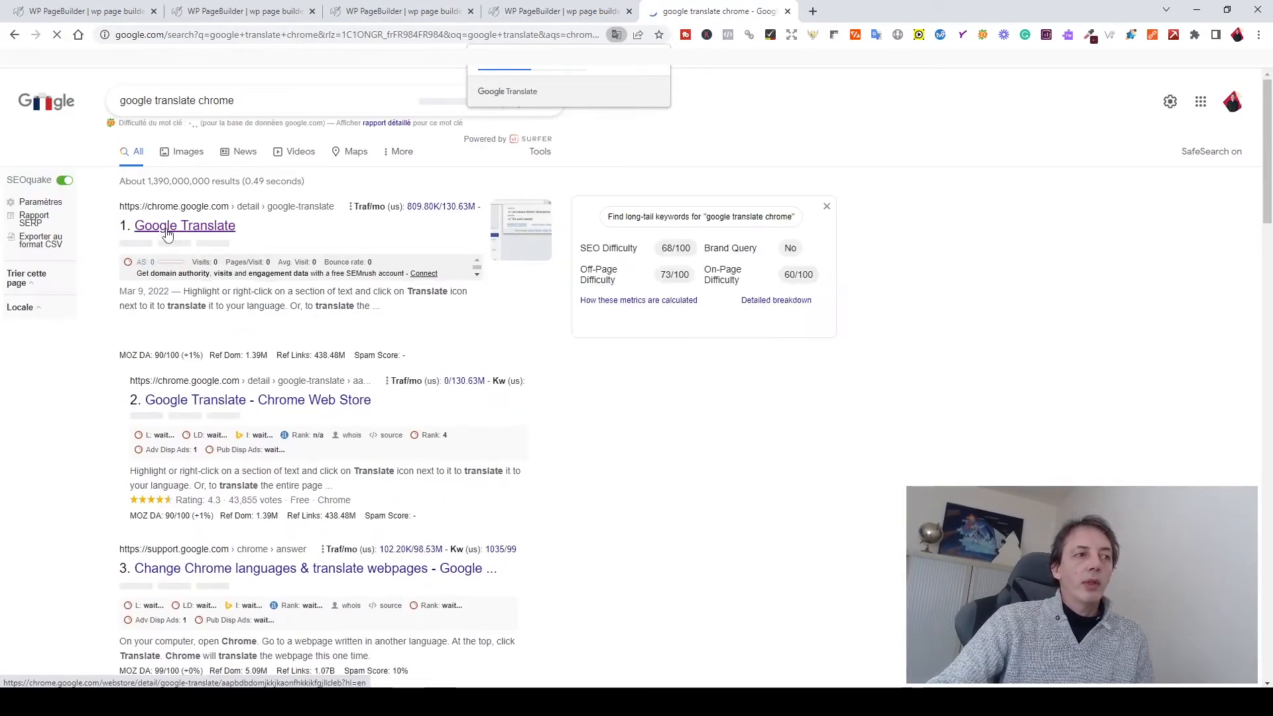
pyautogui.click(168, 228)
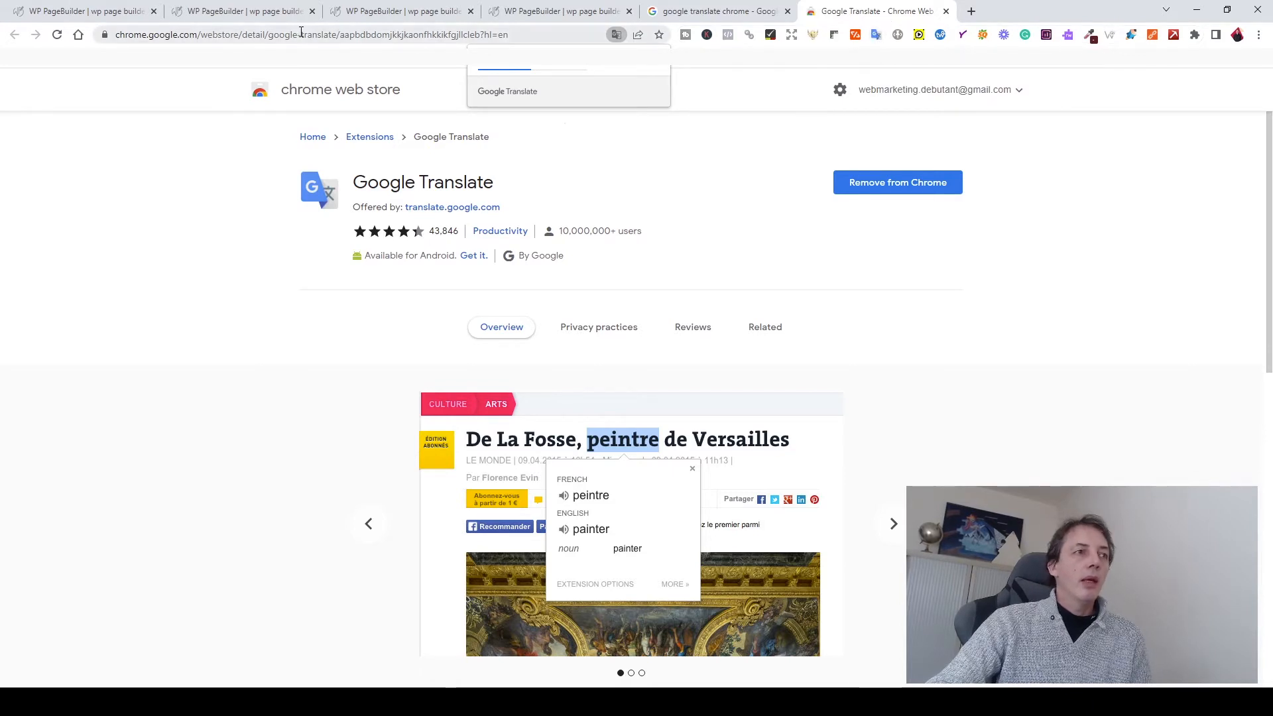
# - Translate the builder page into French with the Google Translate extension, and restore the original language
pyautogui.click(383, 8)
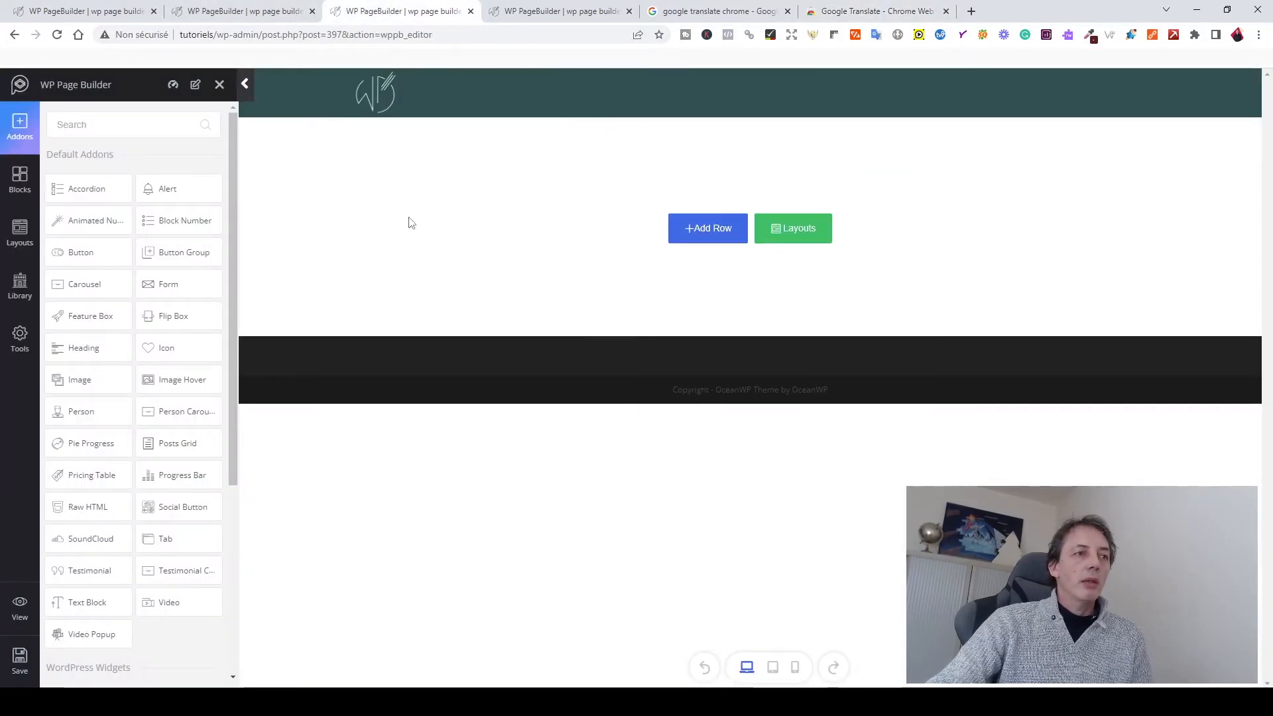
pyautogui.click(876, 35)
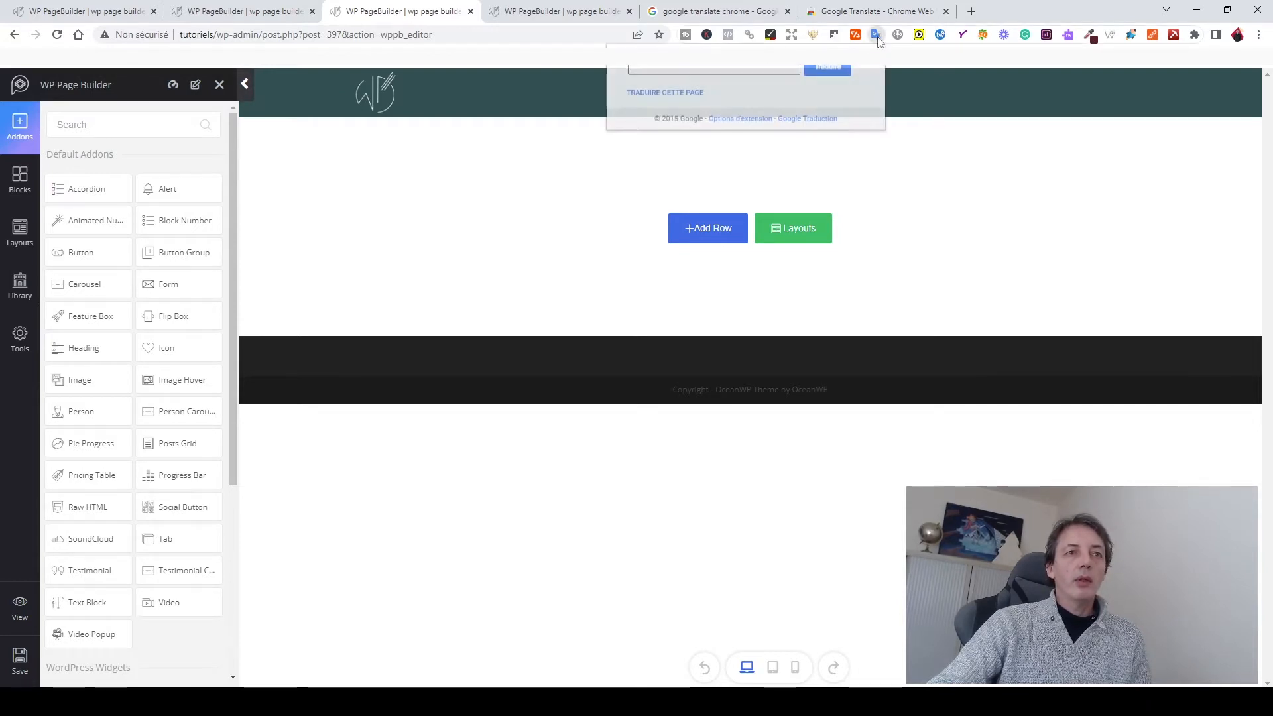
pyautogui.click(656, 94)
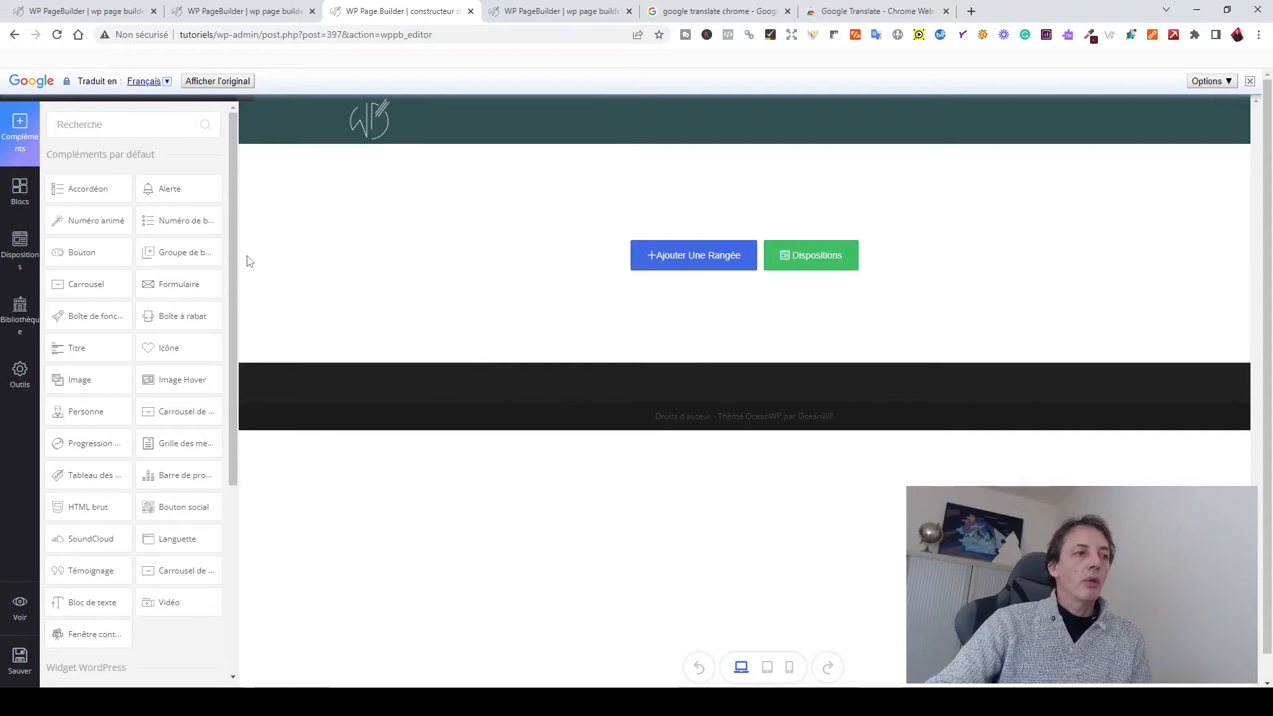
pyautogui.click(1249, 81)
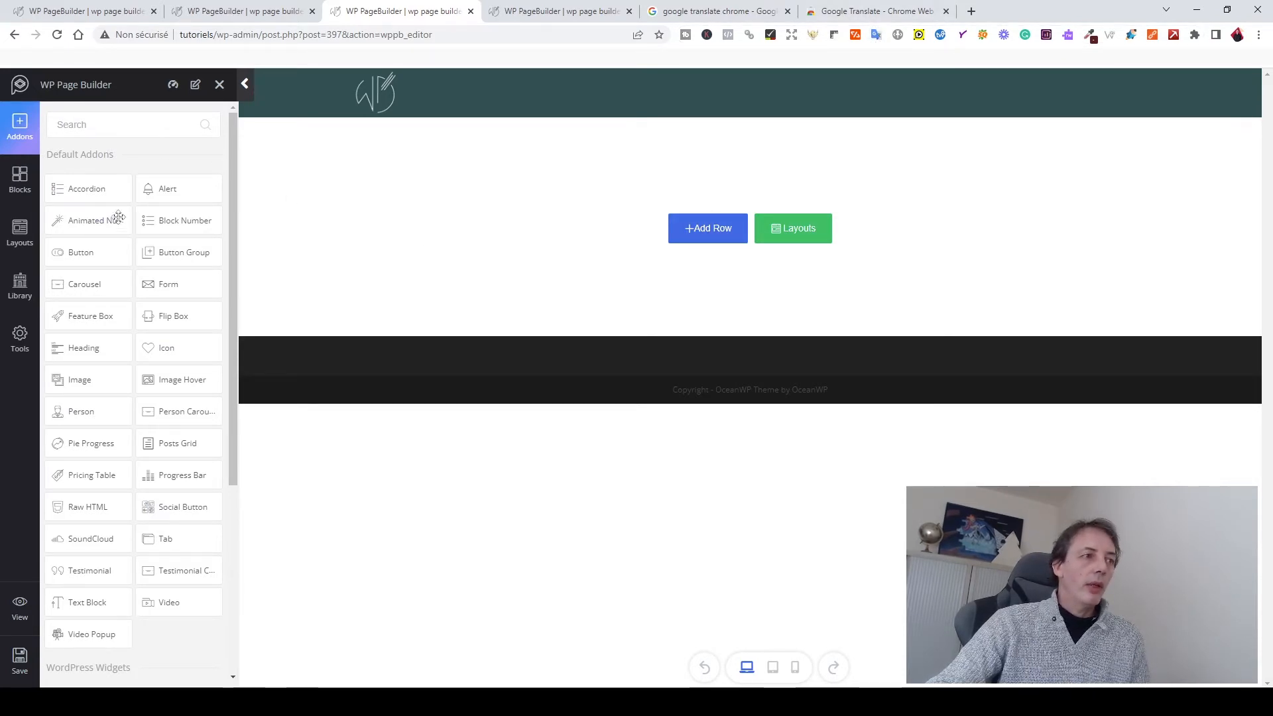
# - Add a full-width single-column row to the page and place an Accordion addon in it
pyautogui.scroll(-4, 127, 540)
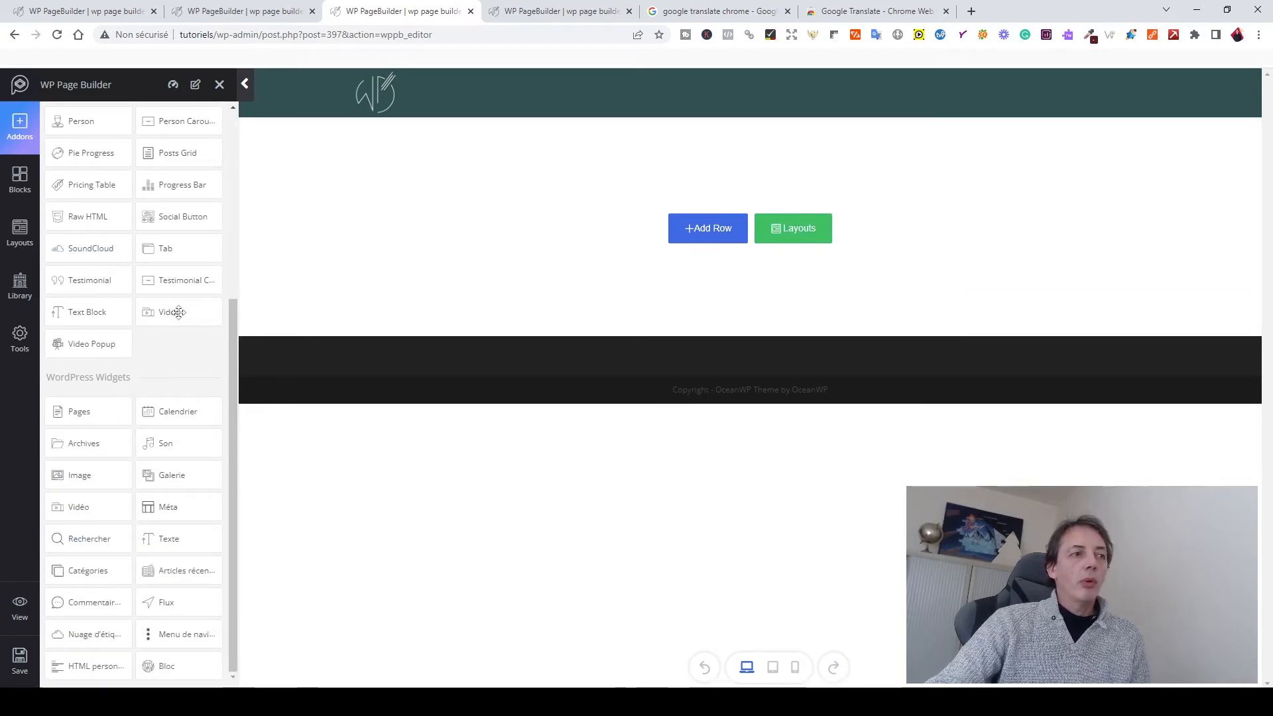
pyautogui.scroll(5, 174, 308)
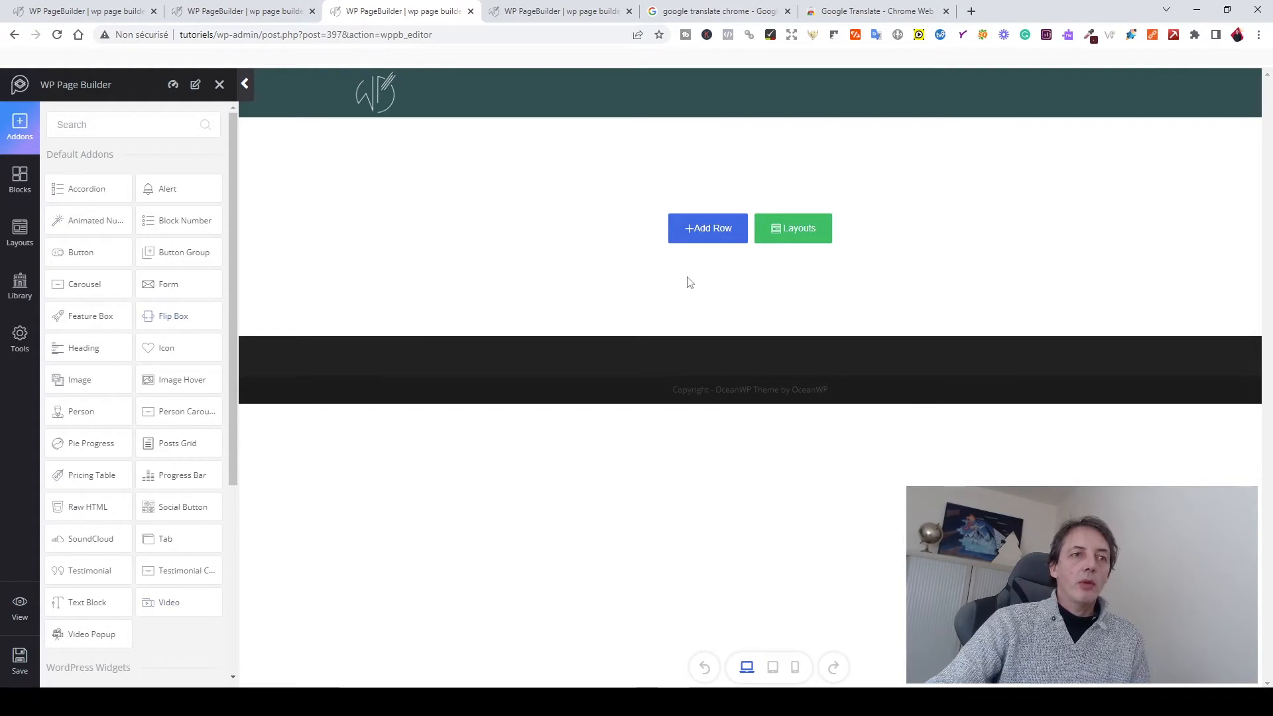
pyautogui.click(708, 237)
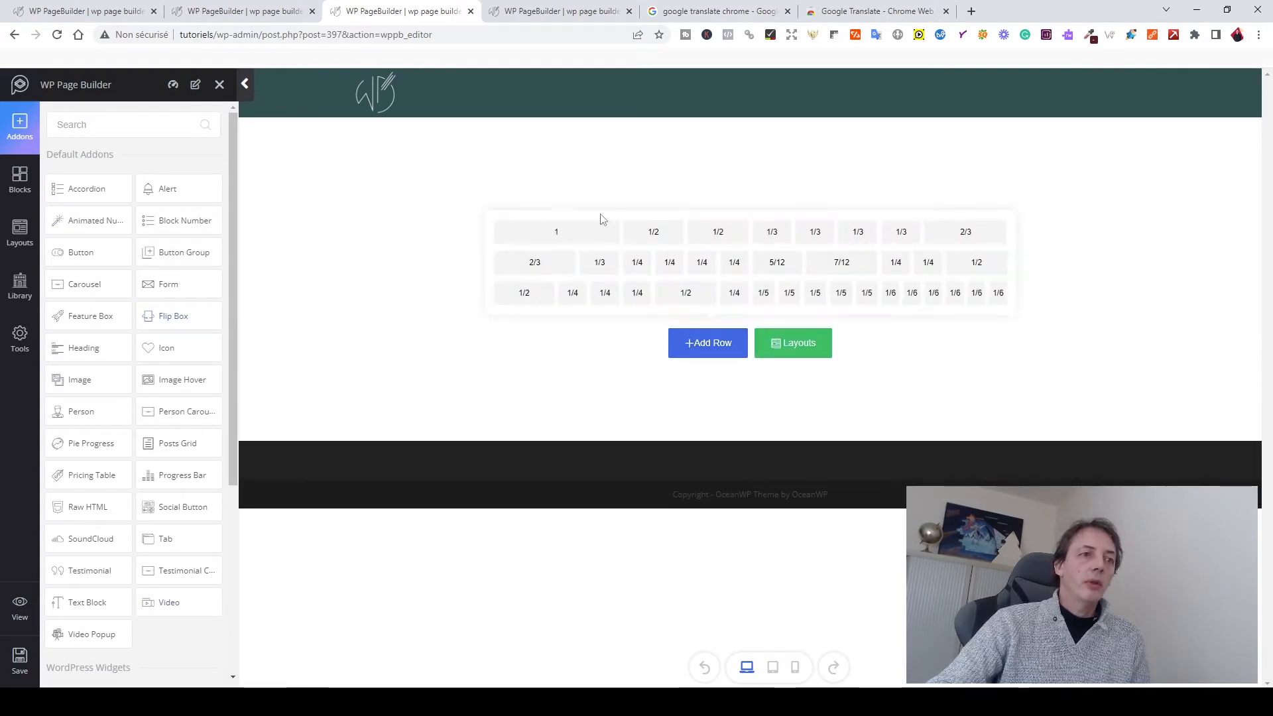
pyautogui.click(561, 236)
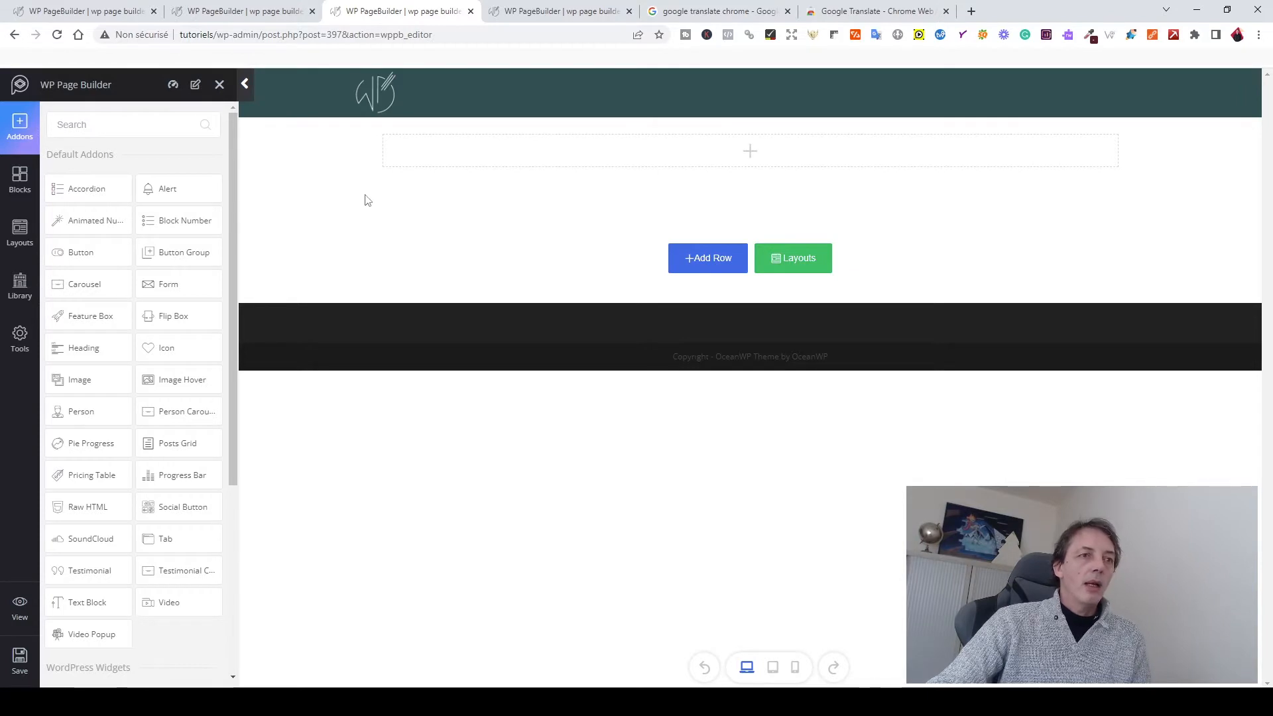
pyautogui.moveTo(114, 190); pyautogui.dragTo(610, 149)
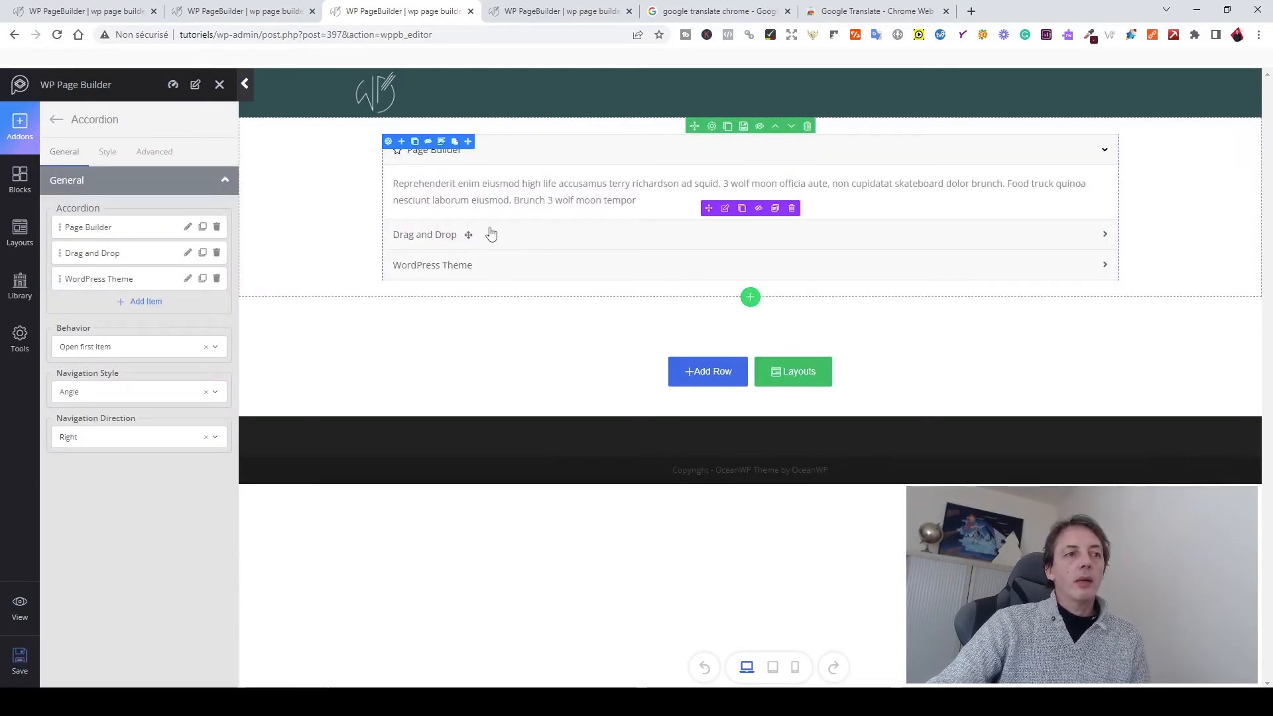
# - Test the accordion by expanding its Page Builder, Drag and Drop and WordPress Theme items in turn
pyautogui.click(490, 233)
pyautogui.click(480, 261)
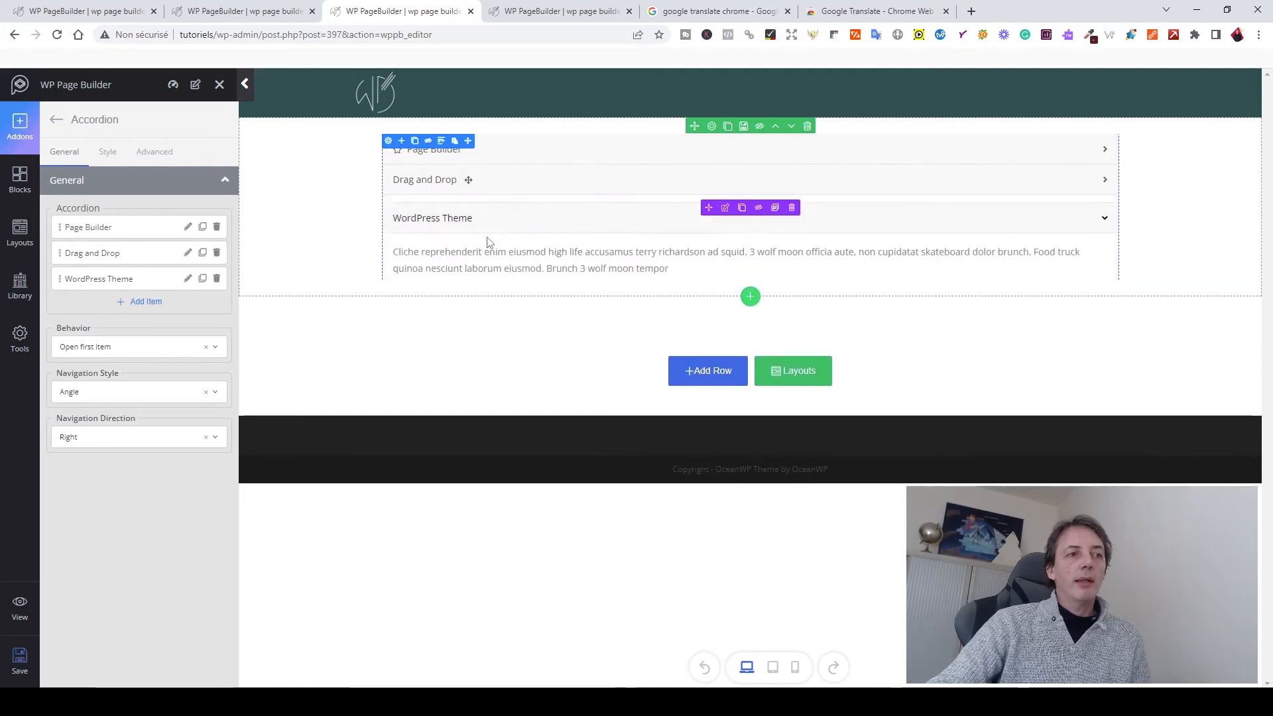
pyautogui.click(495, 180)
pyautogui.click(496, 154)
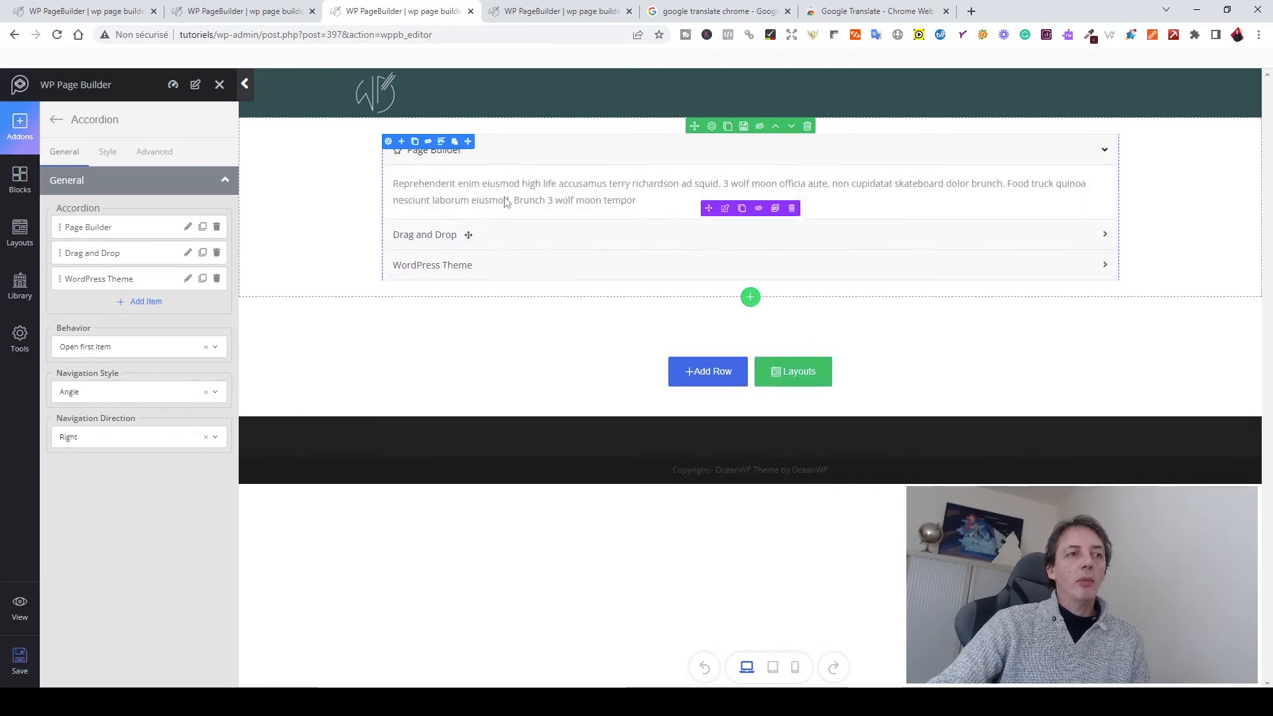
pyautogui.click(503, 234)
pyautogui.click(497, 262)
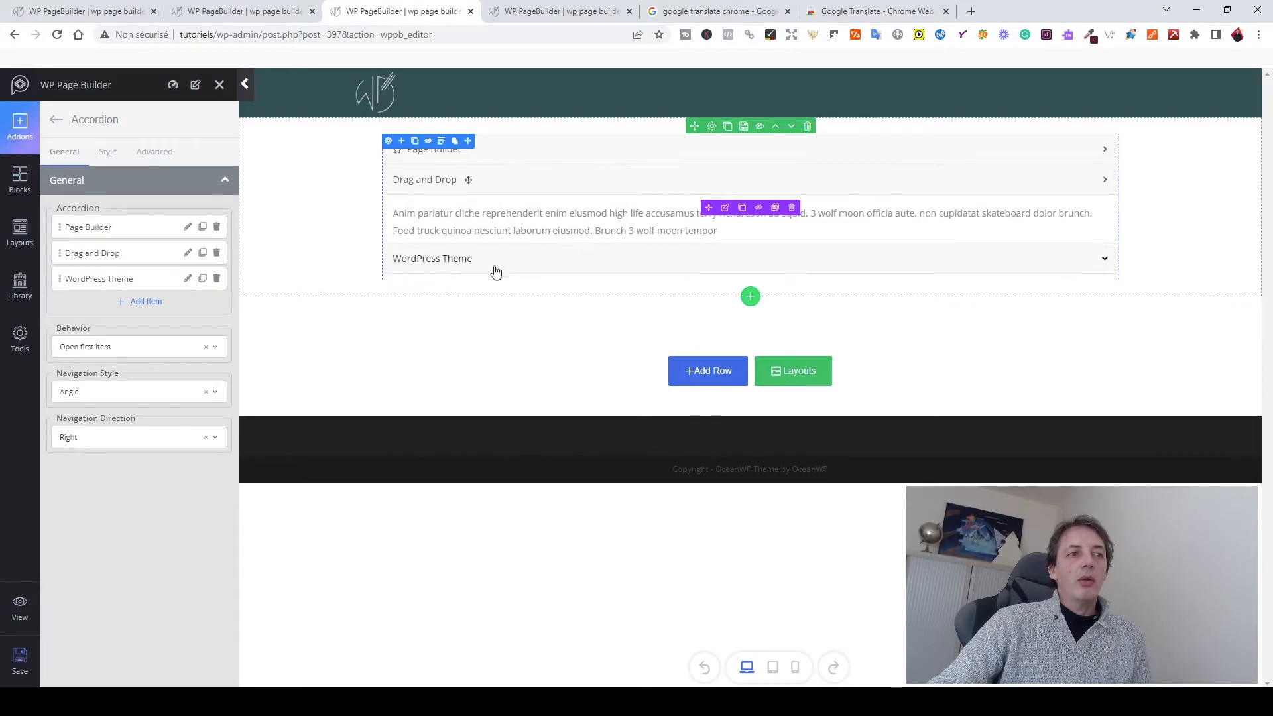
pyautogui.click(501, 156)
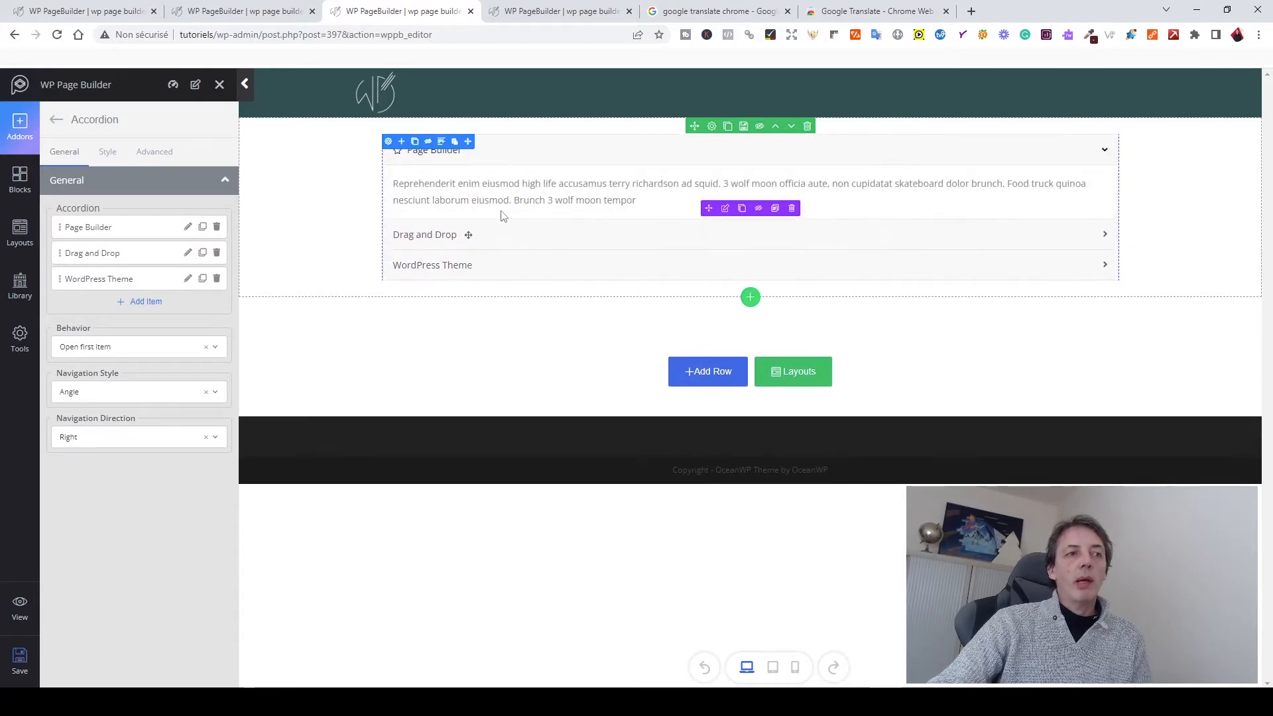
pyautogui.click(494, 247)
pyautogui.click(493, 260)
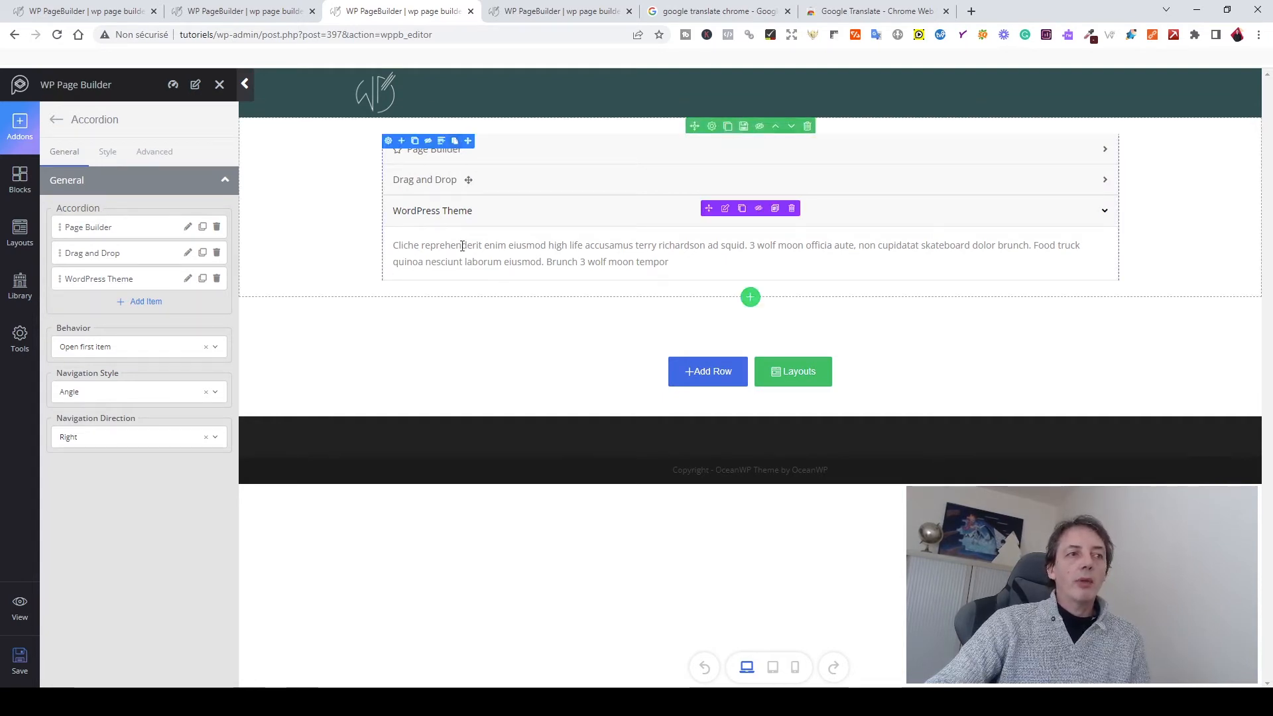
# - Review the accordion's style settings for its title, icon and content
pyautogui.click(112, 153)
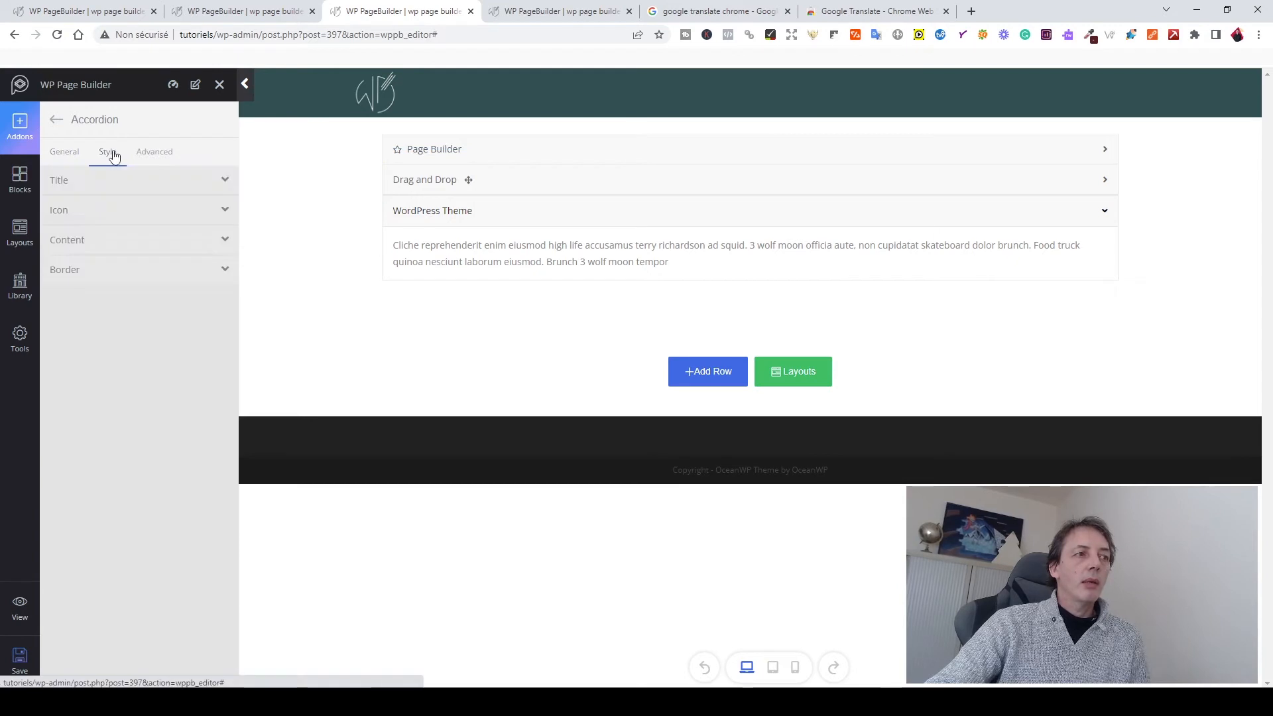
pyautogui.click(63, 181)
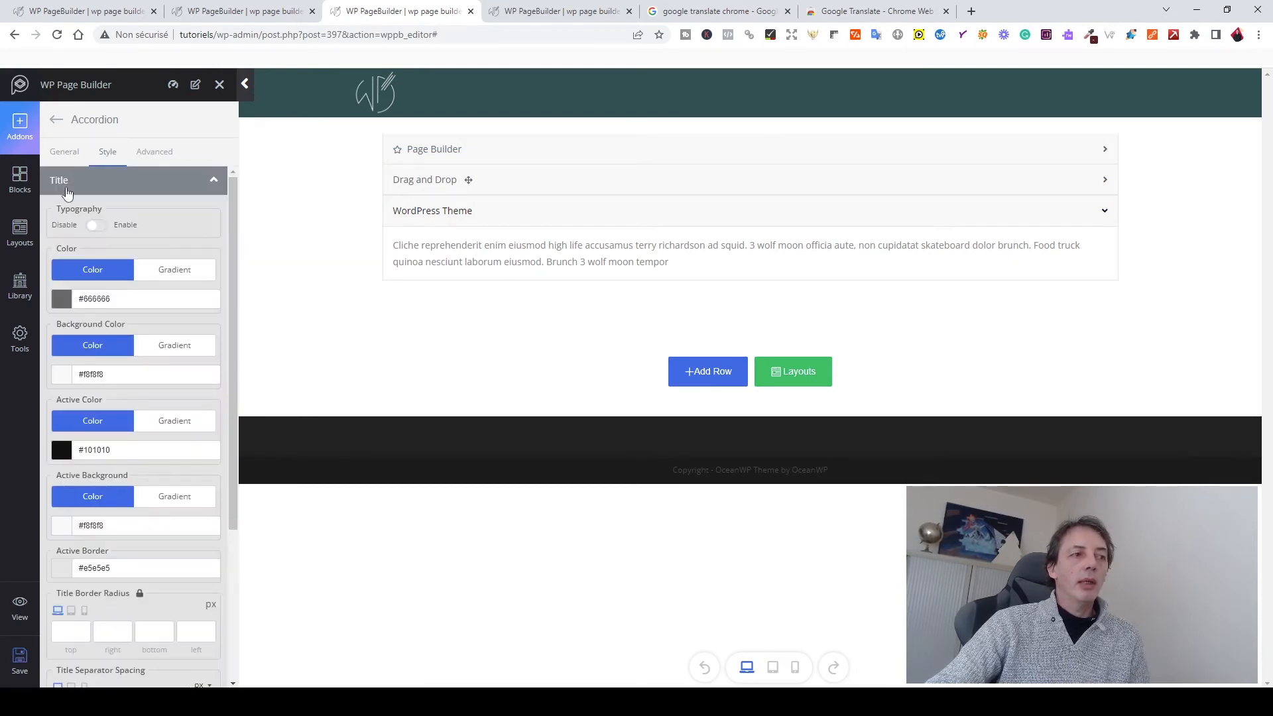
pyautogui.scroll(-1, 125, 509)
pyautogui.scroll(-3, 126, 508)
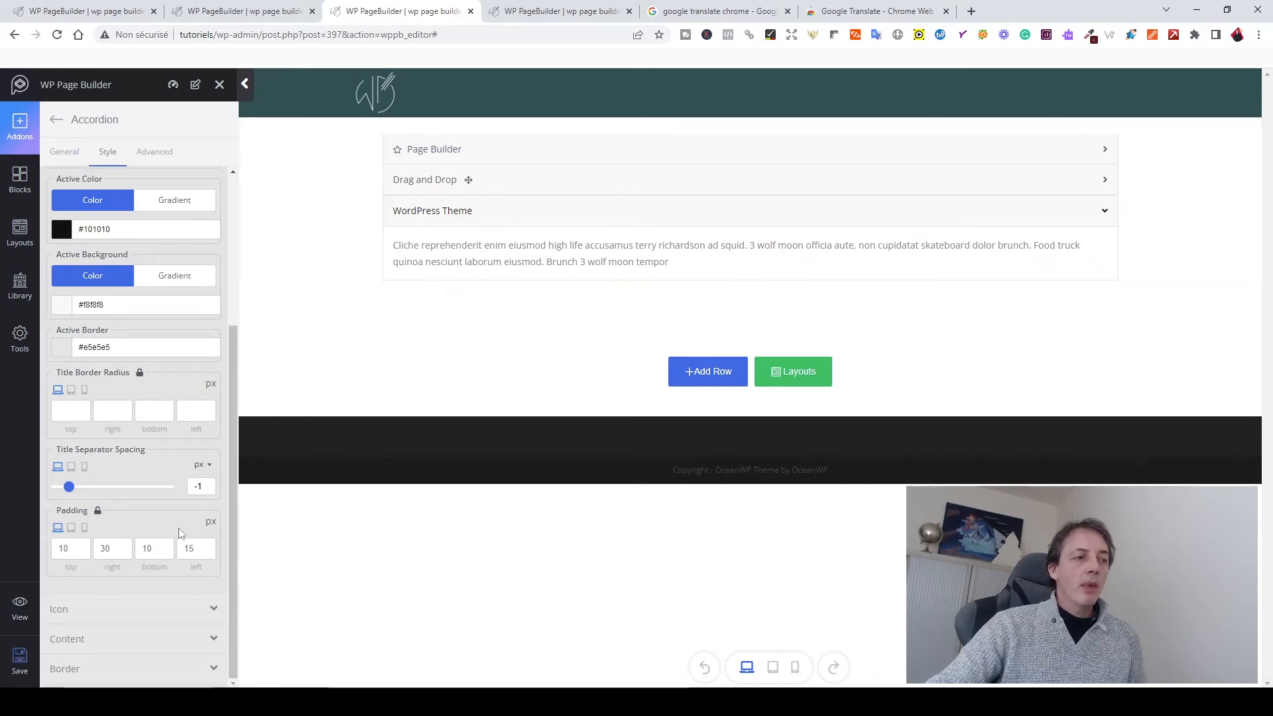
pyautogui.click(91, 615)
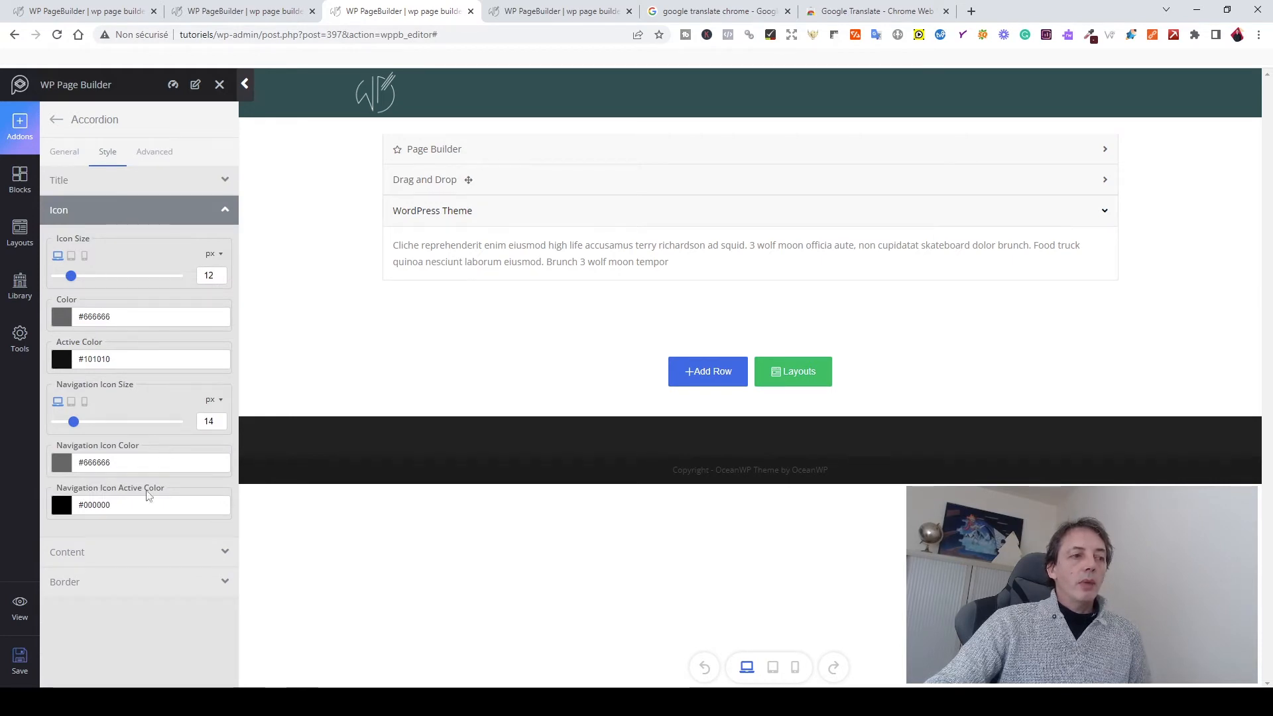
pyautogui.click(137, 557)
pyautogui.scroll(-1, 174, 521)
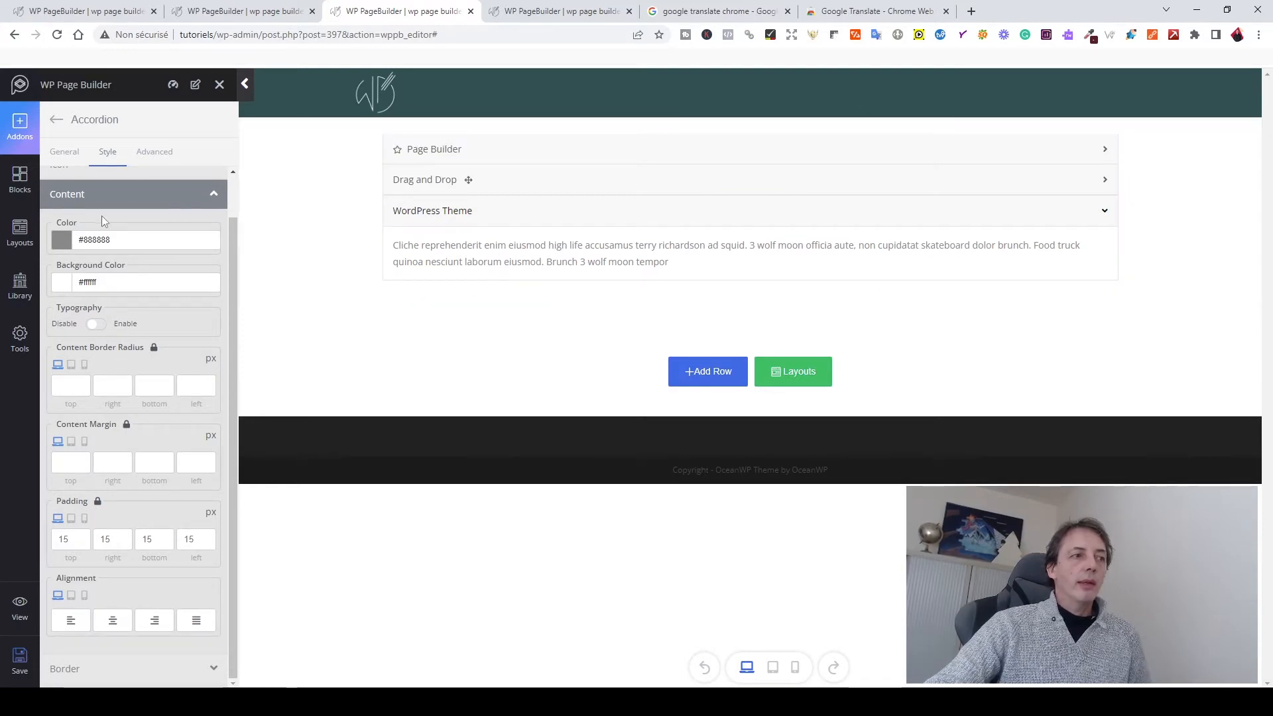
# - Review the accordion's border style options, and its advanced general and Custom CSS settings
pyautogui.click(102, 196)
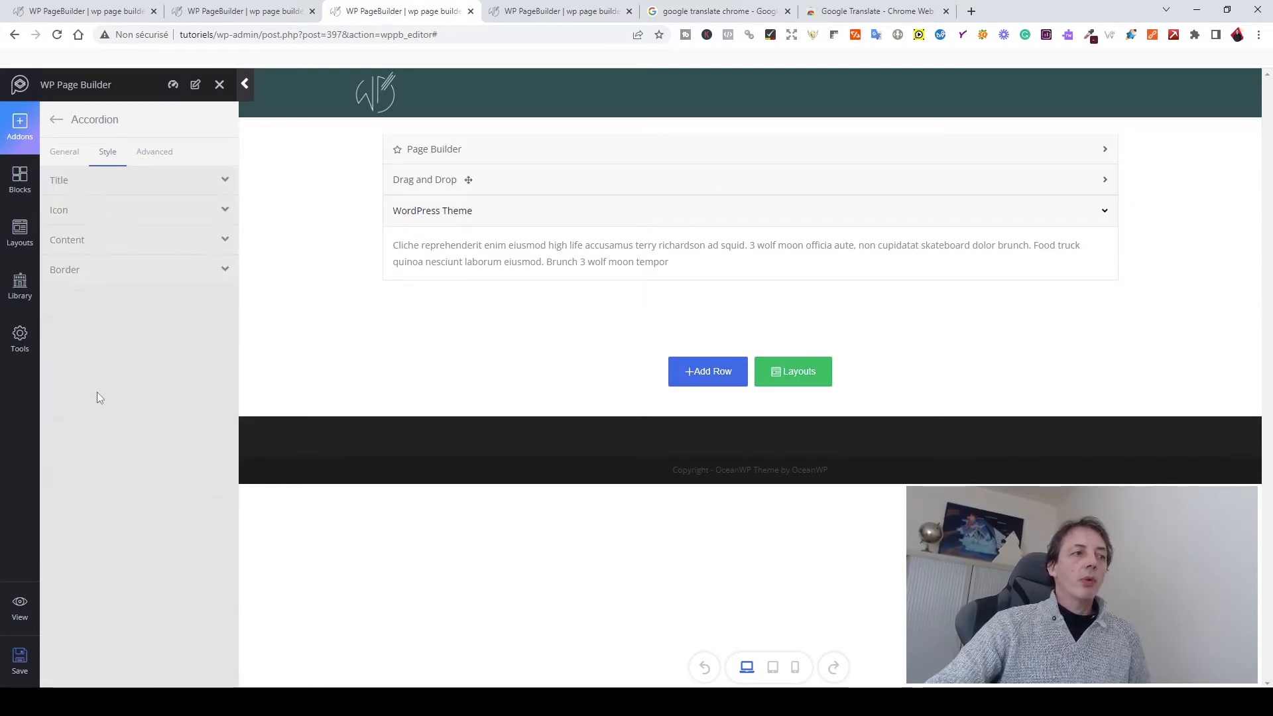
pyautogui.click(76, 272)
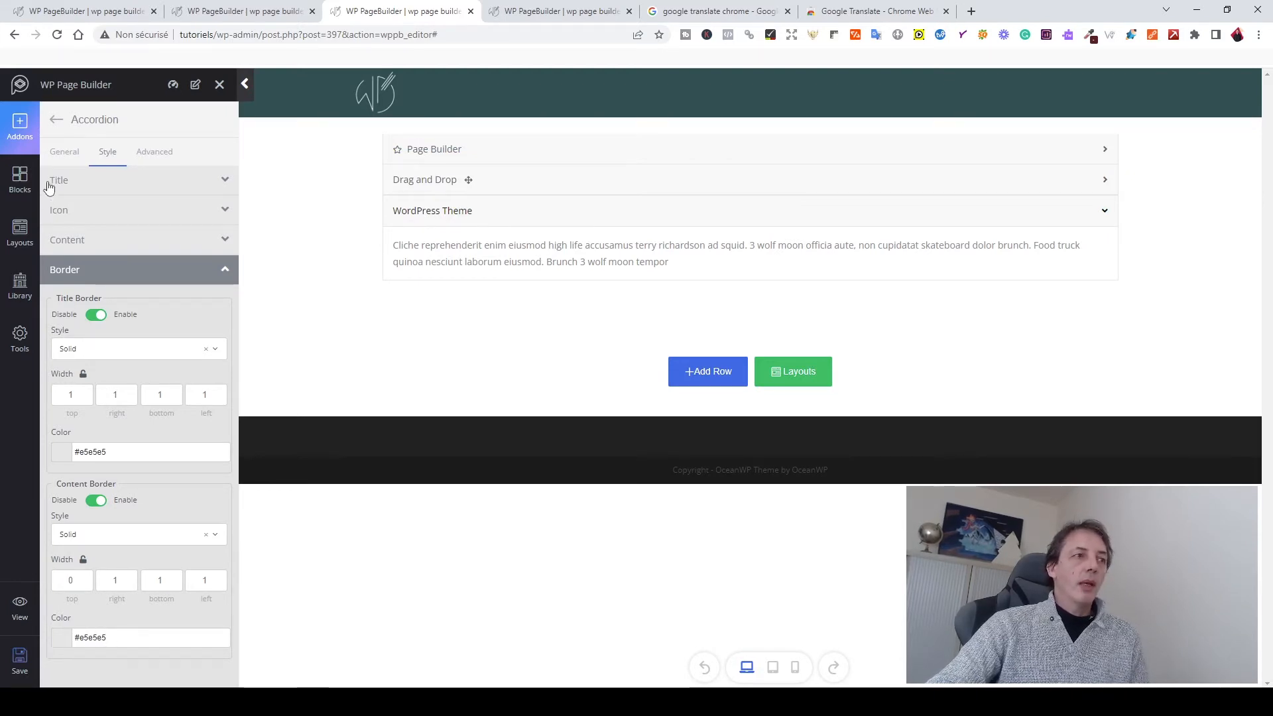
pyautogui.click(167, 155)
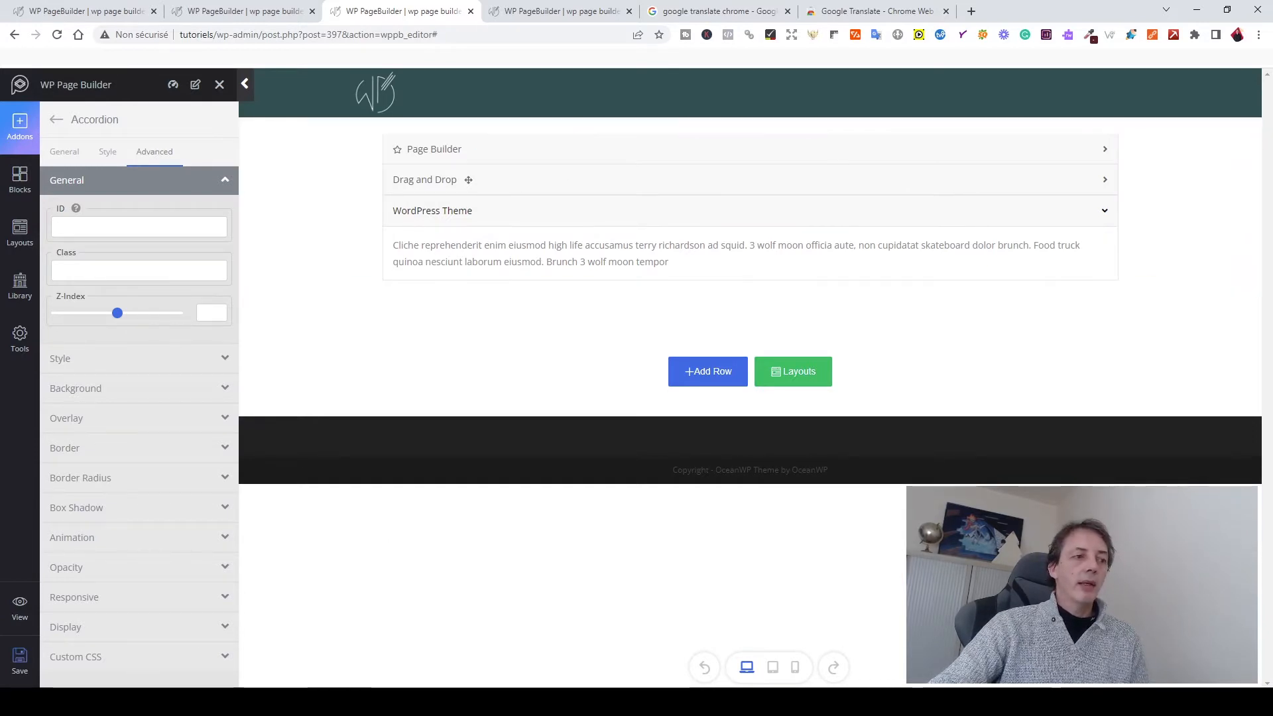
pyautogui.click(66, 663)
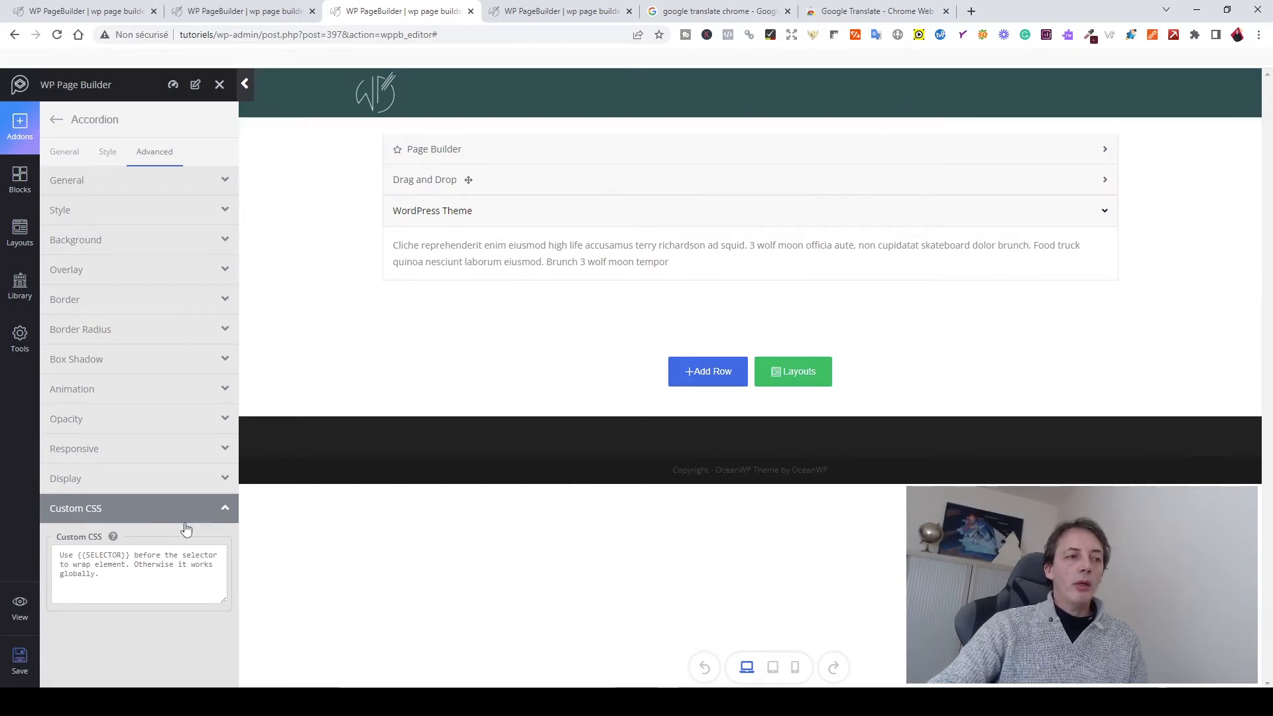
pyautogui.click(82, 554)
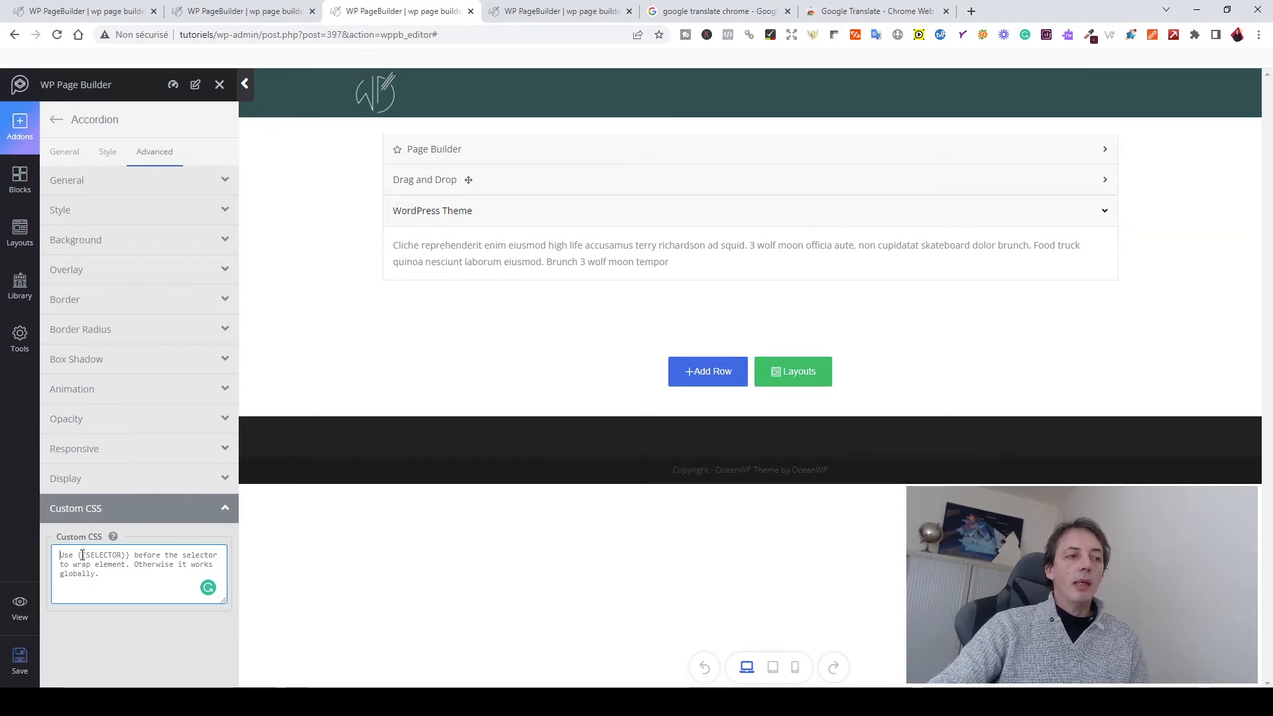
pyautogui.click(209, 508)
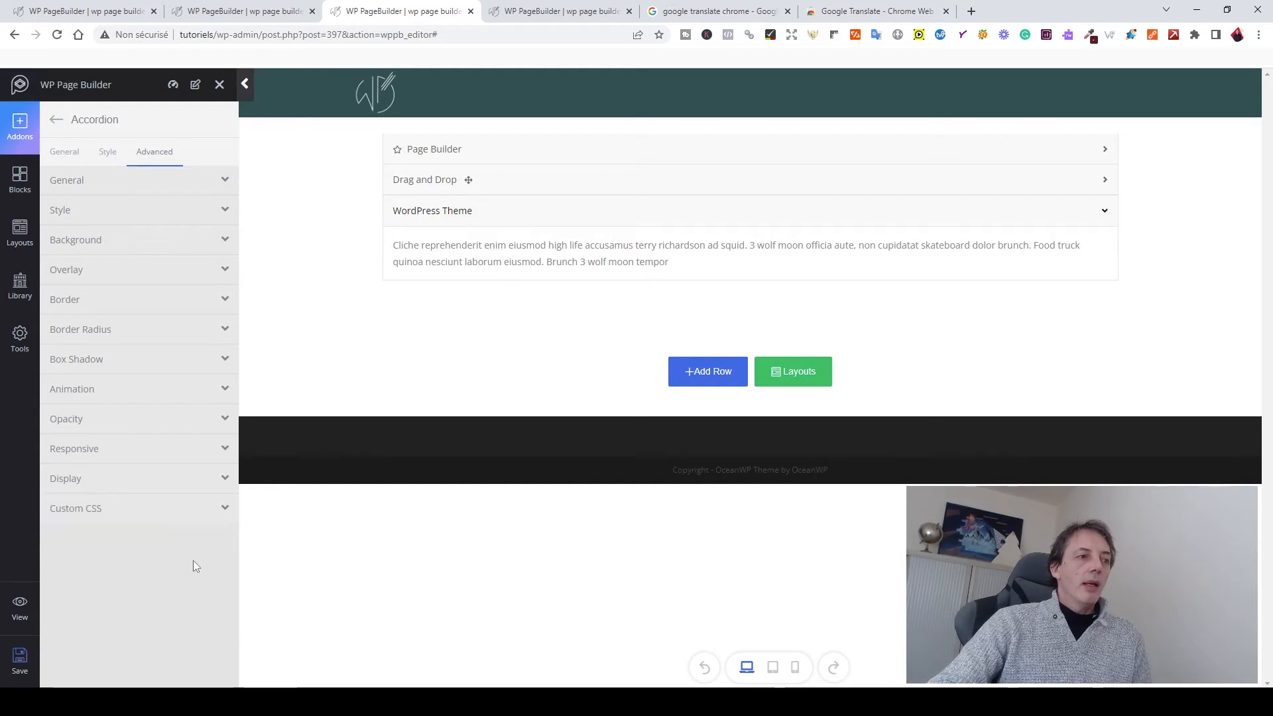
# - Check the accordion's advanced padding, margin and background options, and switch its background type to Gradient
pyautogui.click(71, 209)
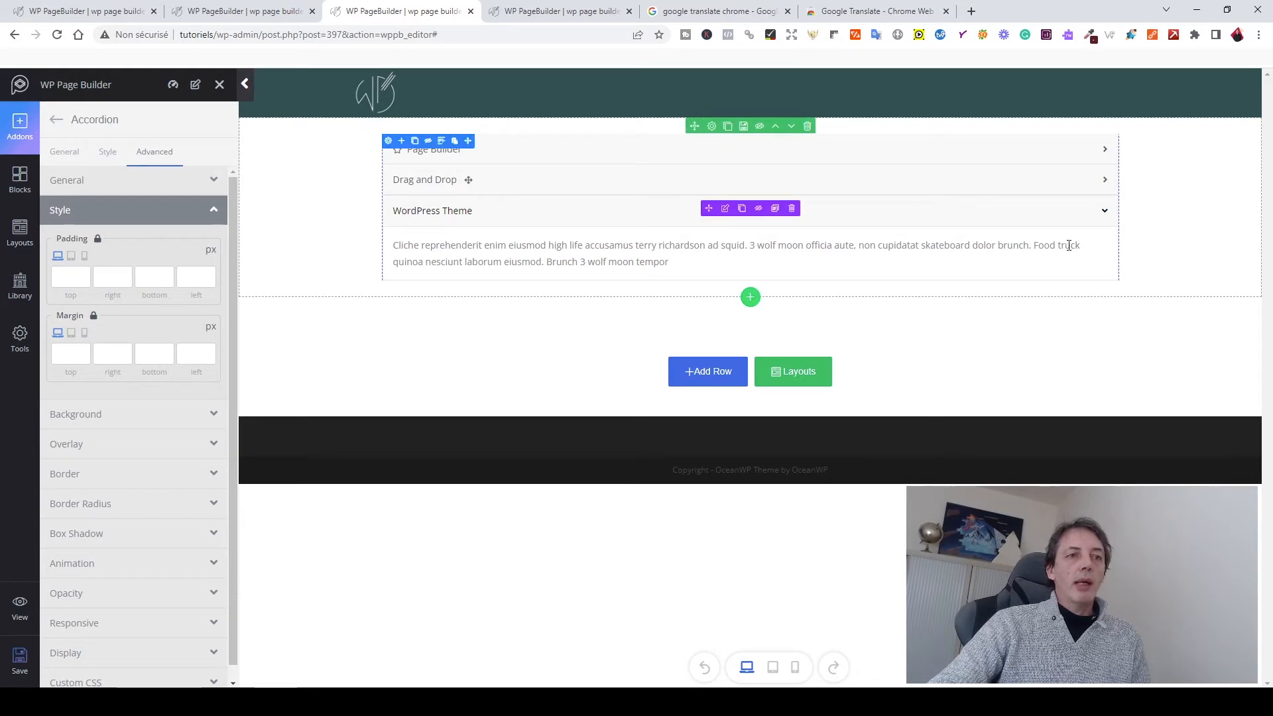
pyautogui.click(97, 413)
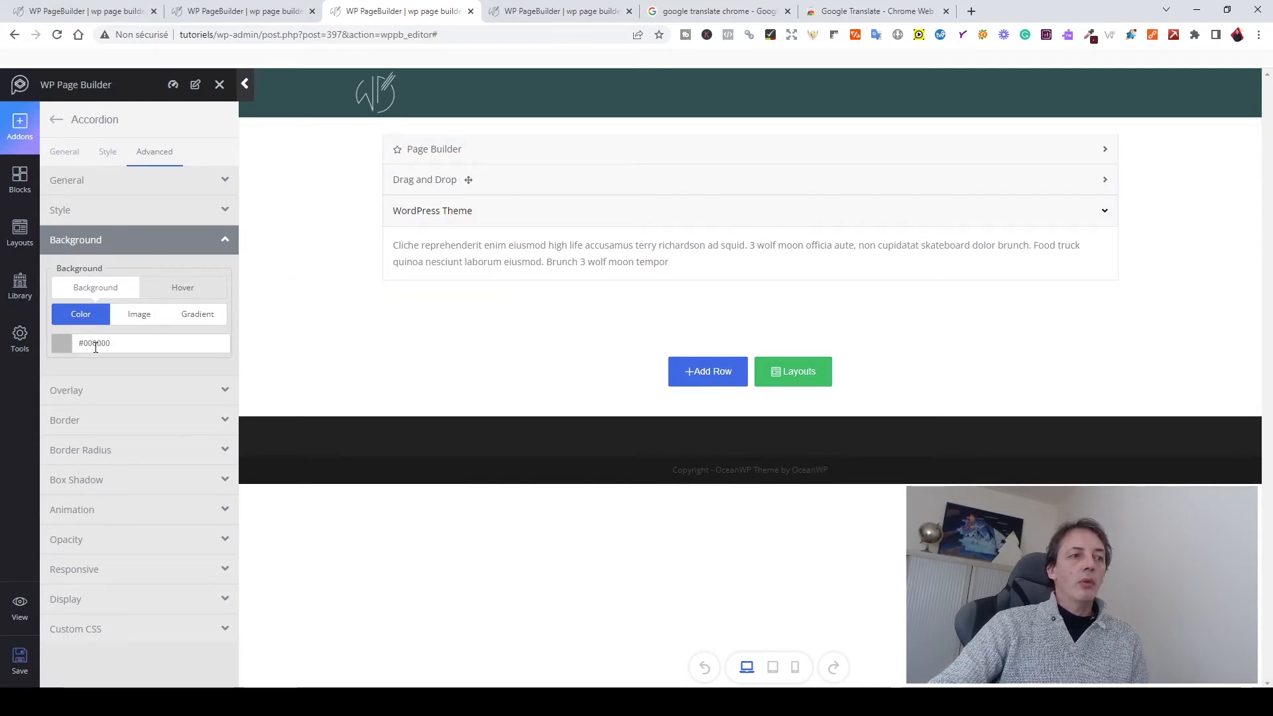
pyautogui.click(140, 319)
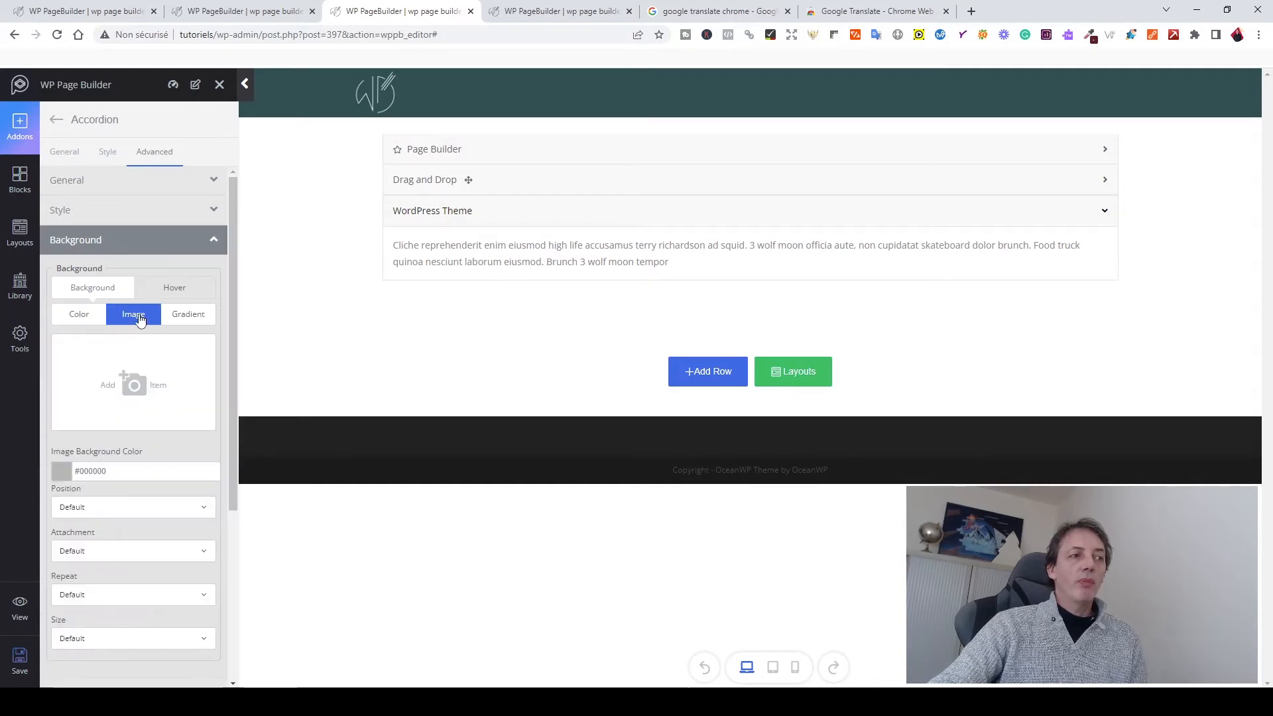
pyautogui.click(205, 316)
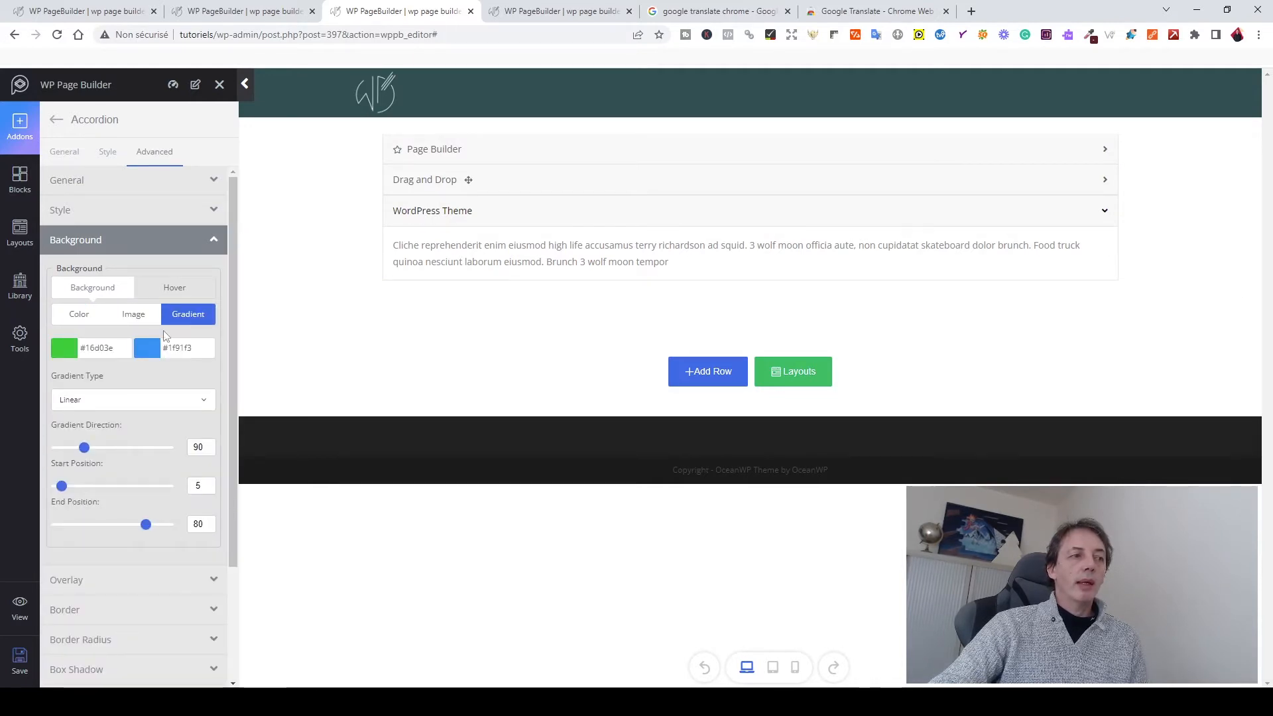
pyautogui.scroll(-2, 114, 398)
pyautogui.scroll(2, 111, 387)
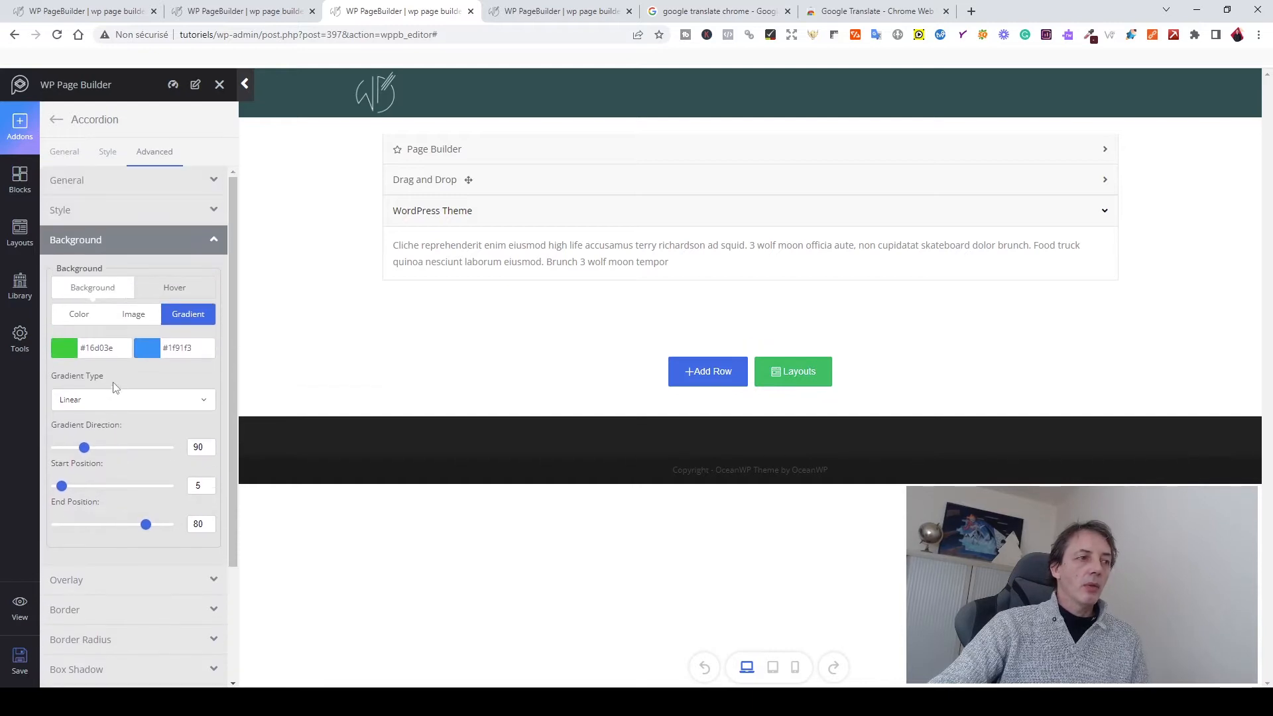
pyautogui.click(177, 246)
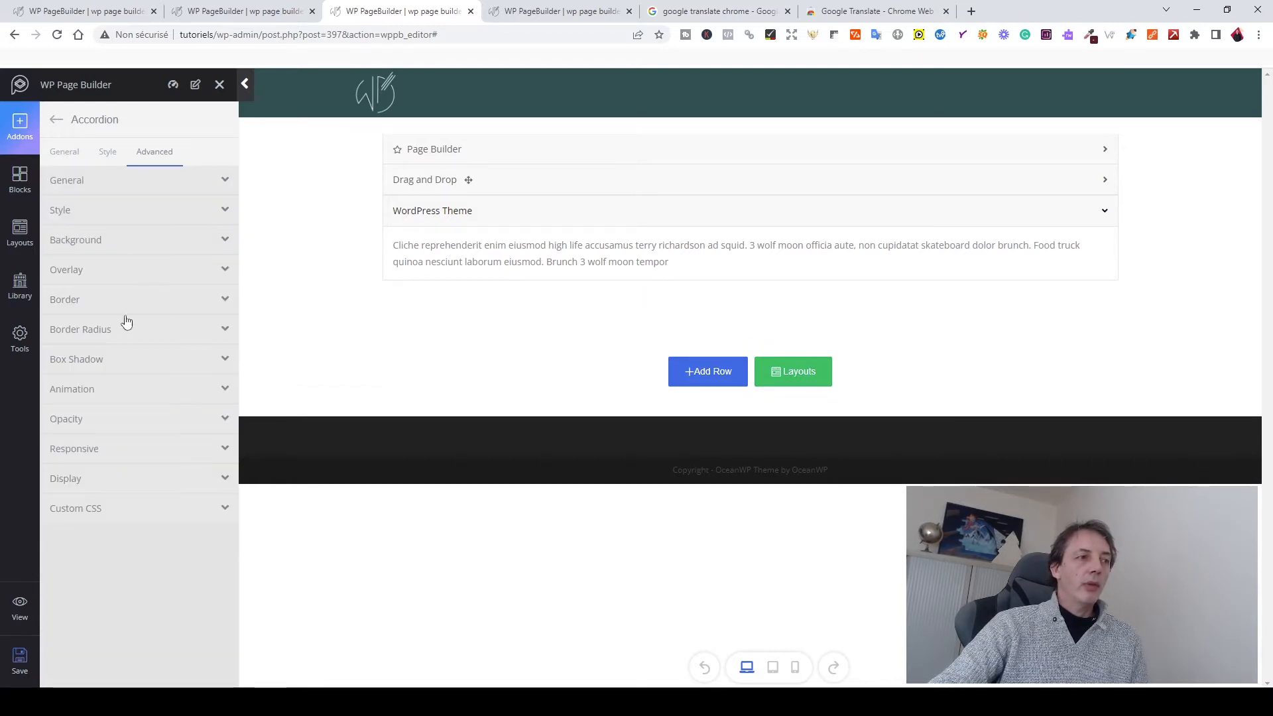
# - Check the accordion's overlay options, and enable its border in the advanced settings
pyautogui.click(99, 276)
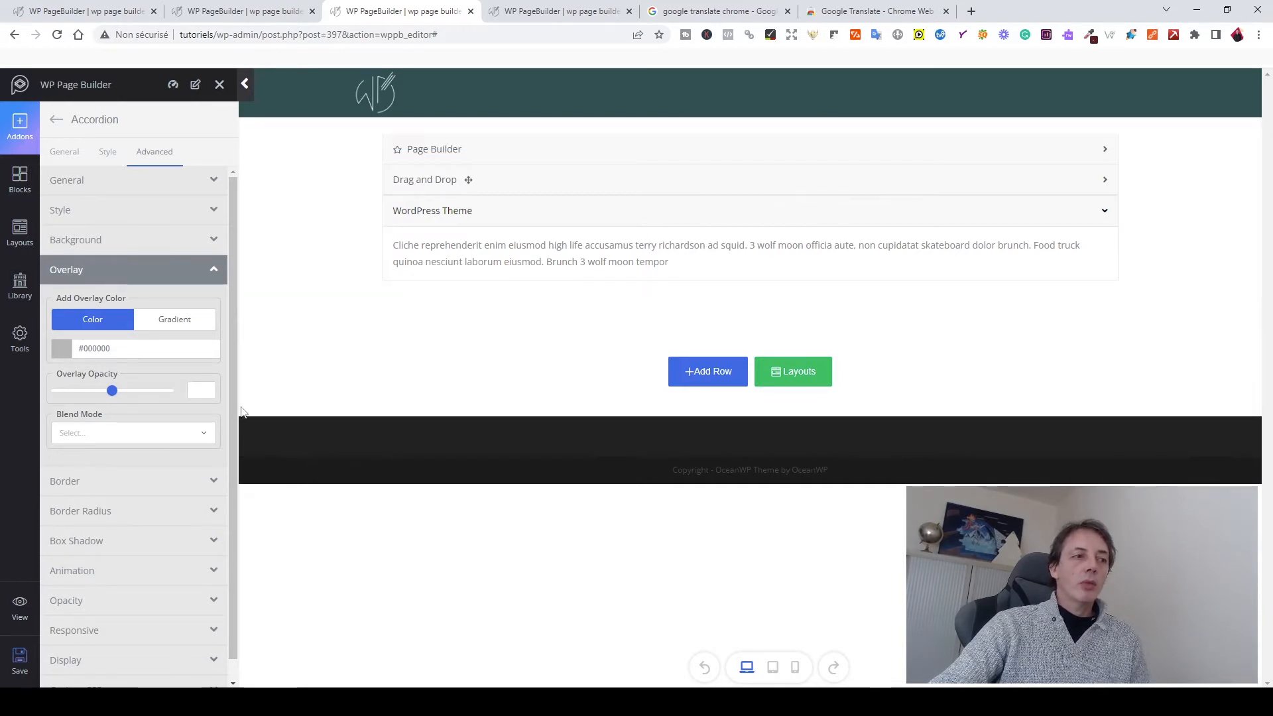
pyautogui.click(133, 482)
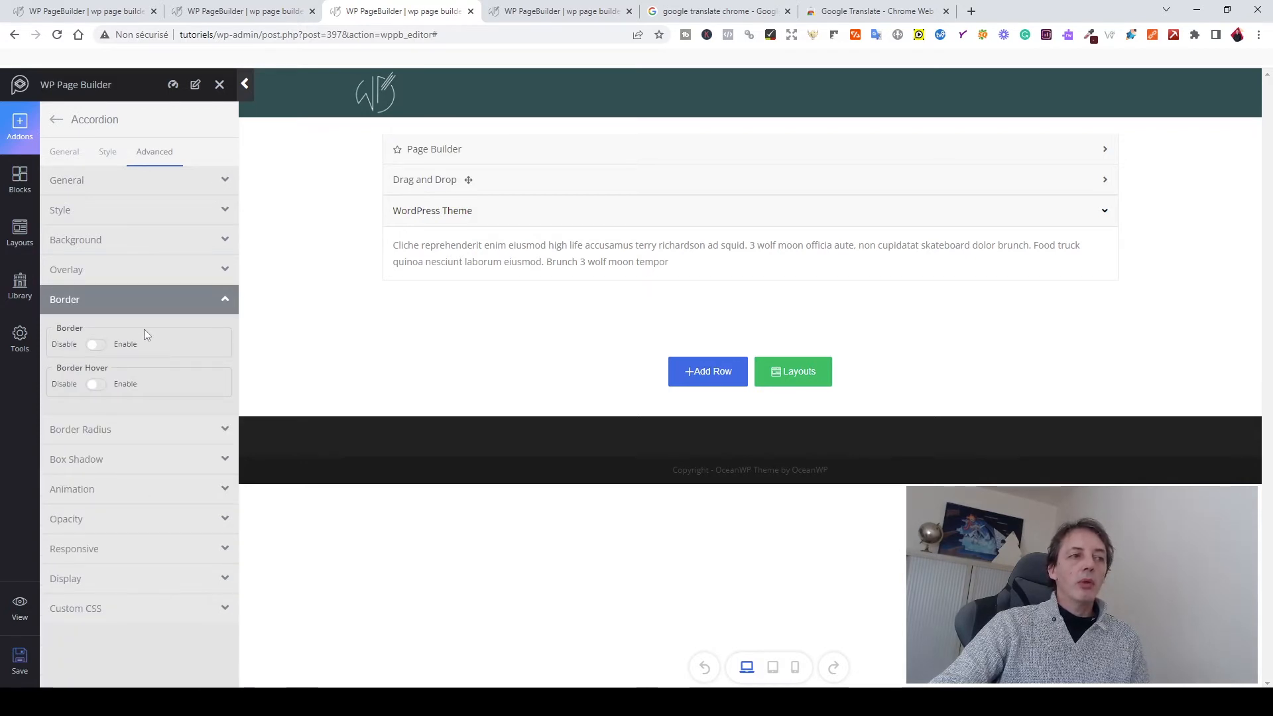
pyautogui.click(93, 345)
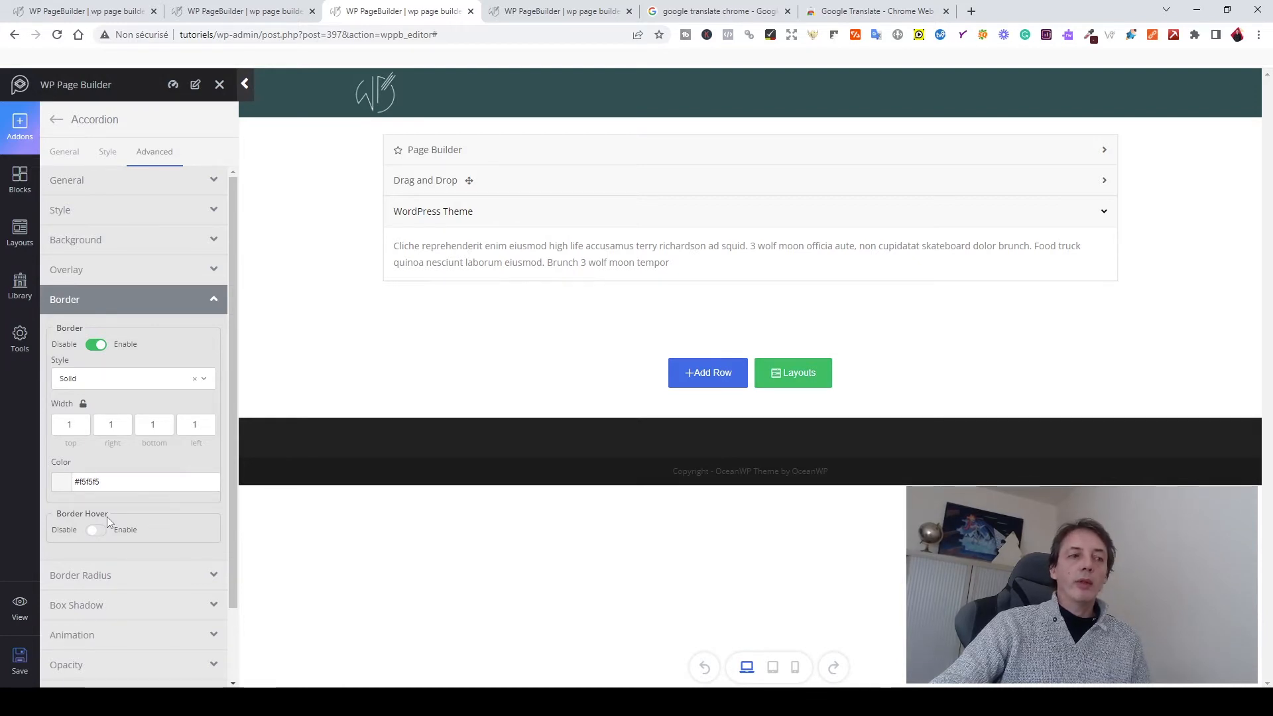
pyautogui.click(80, 298)
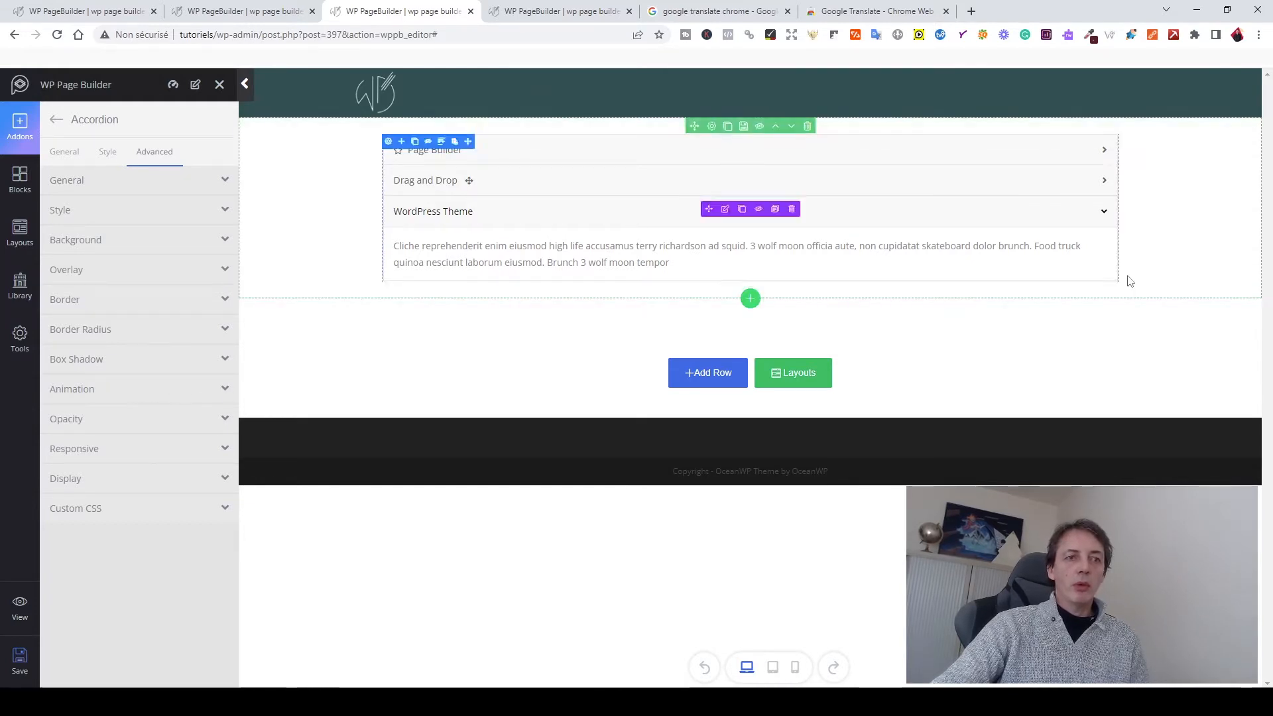
# - Enable the box shadow on the accordion
pyautogui.click(99, 359)
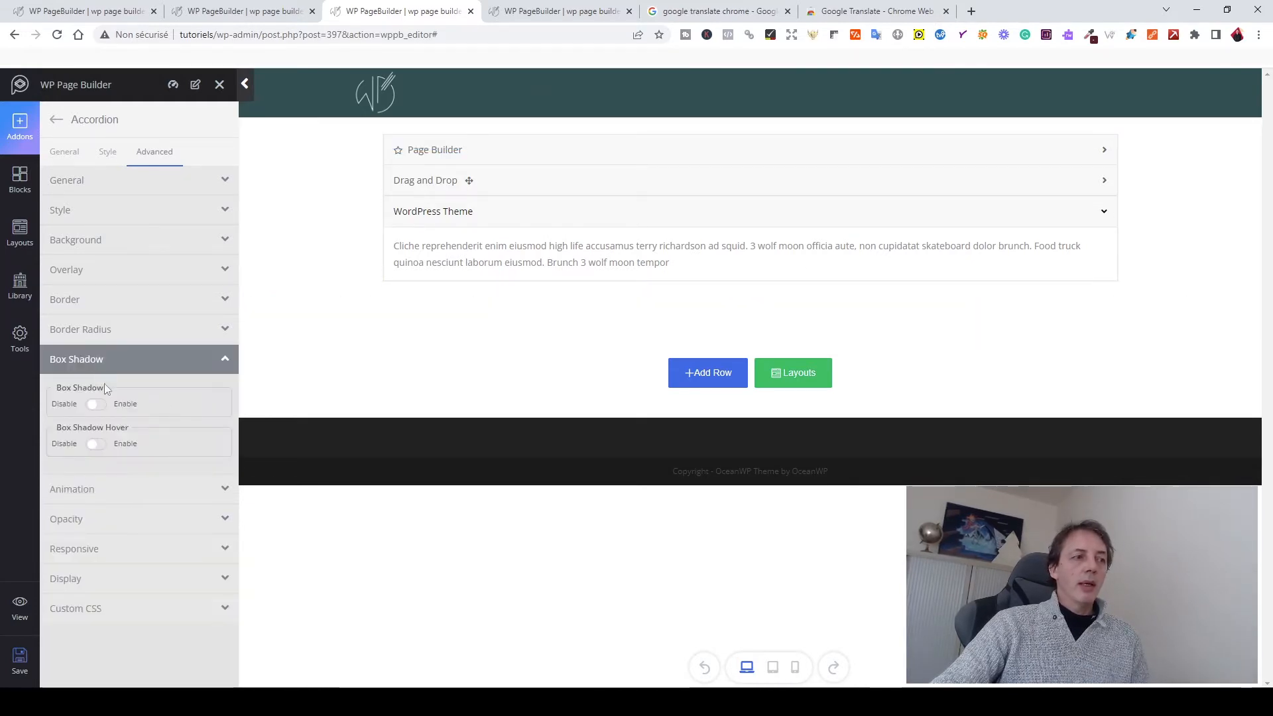
pyautogui.click(101, 407)
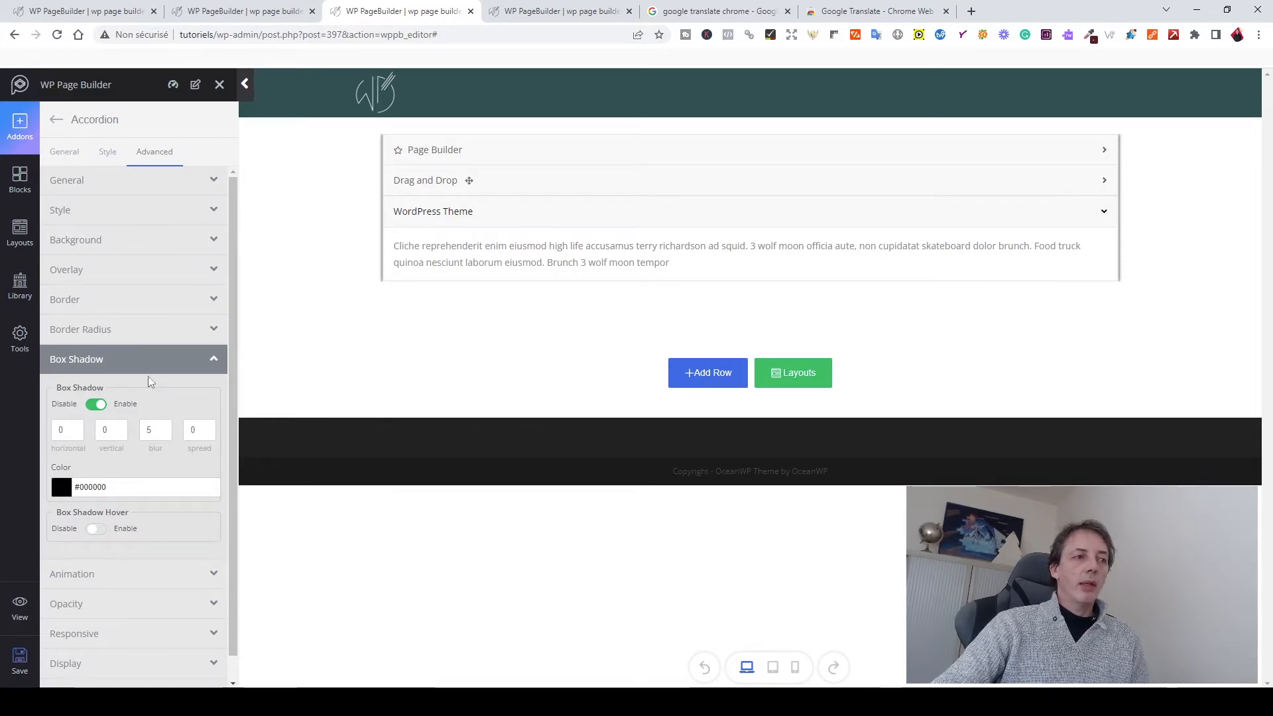
pyautogui.click(184, 361)
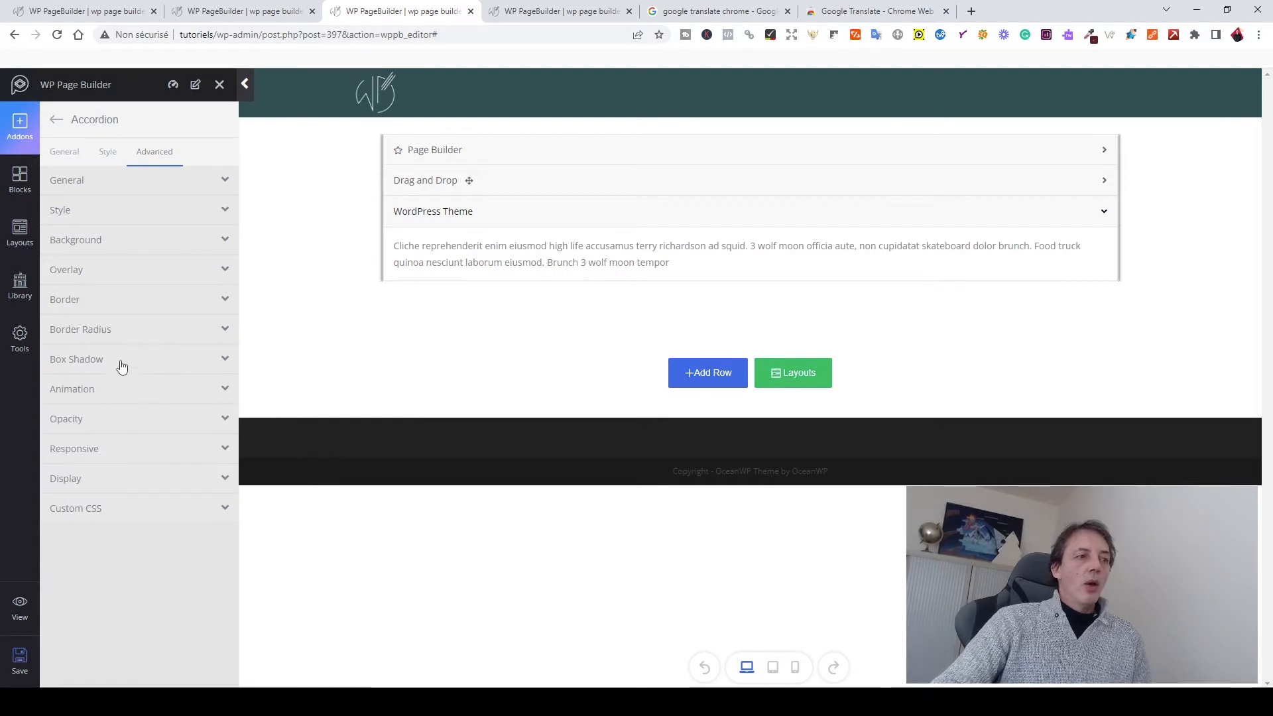
# - Enable the accordion's animation, try the fadeInLeftBig effect, and replay it by switching the animation off and on again
pyautogui.click(82, 394)
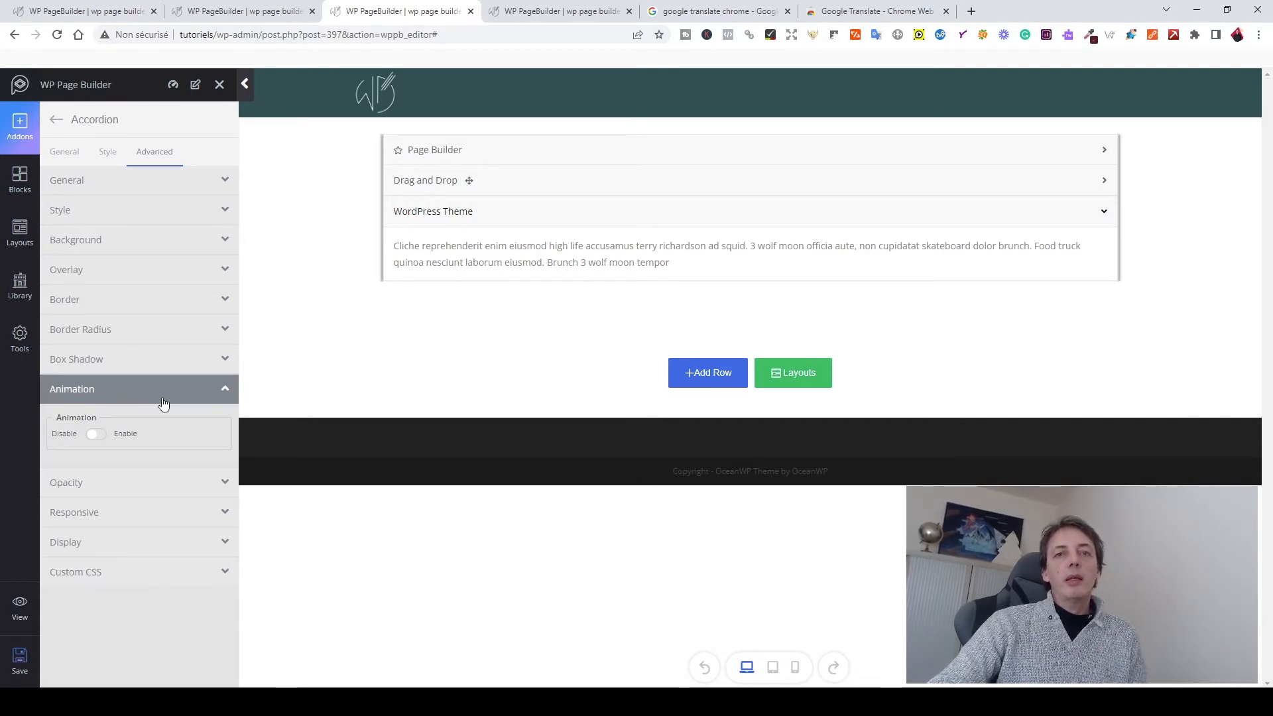
pyautogui.click(97, 438)
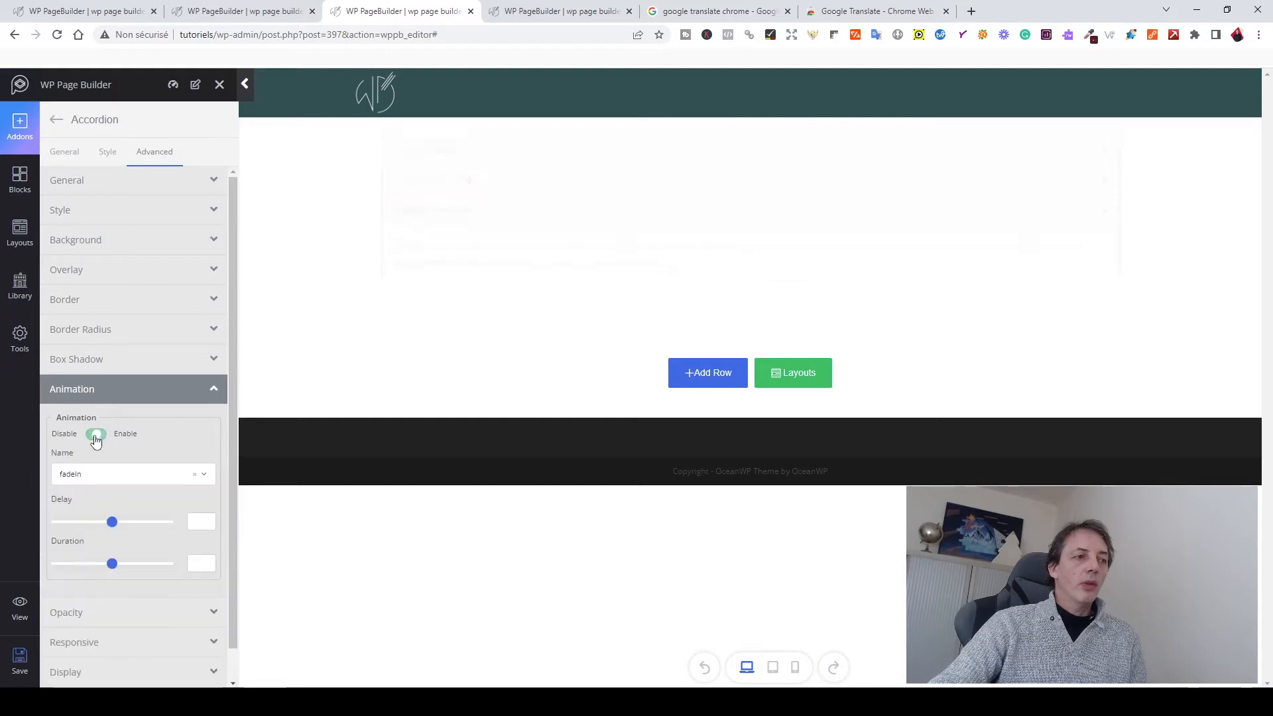
pyautogui.click(99, 475)
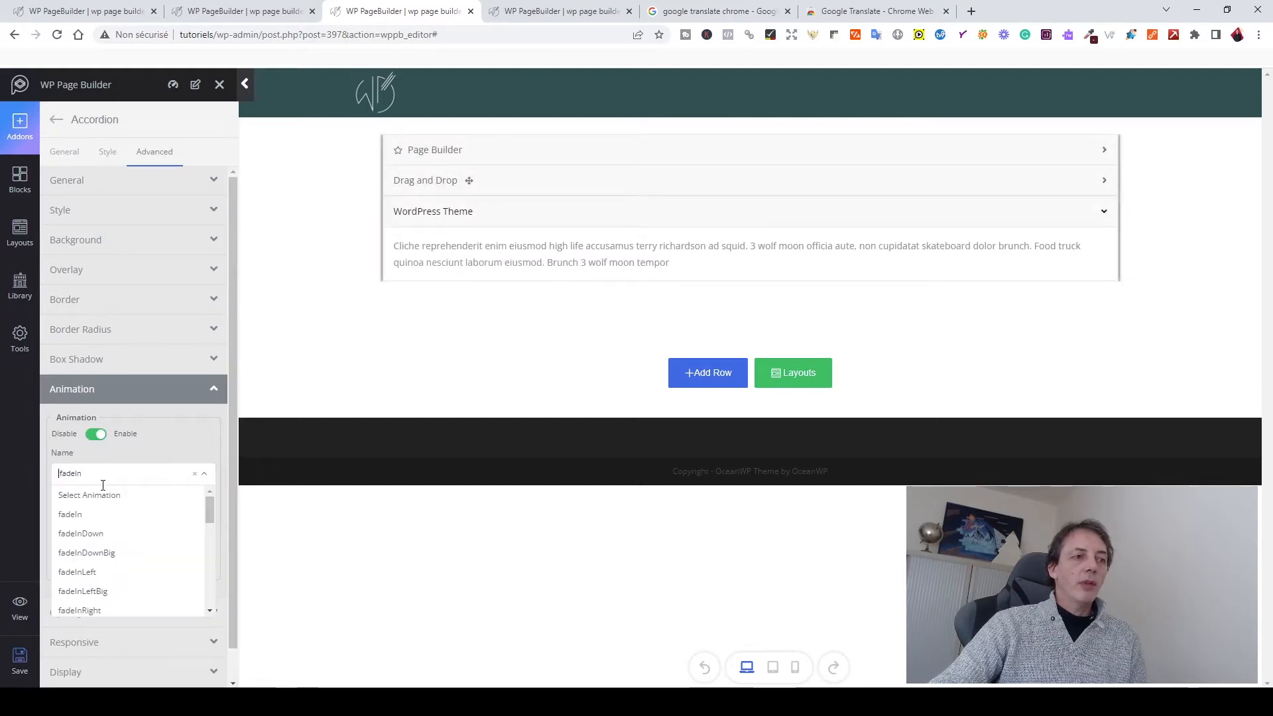
pyautogui.click(93, 590)
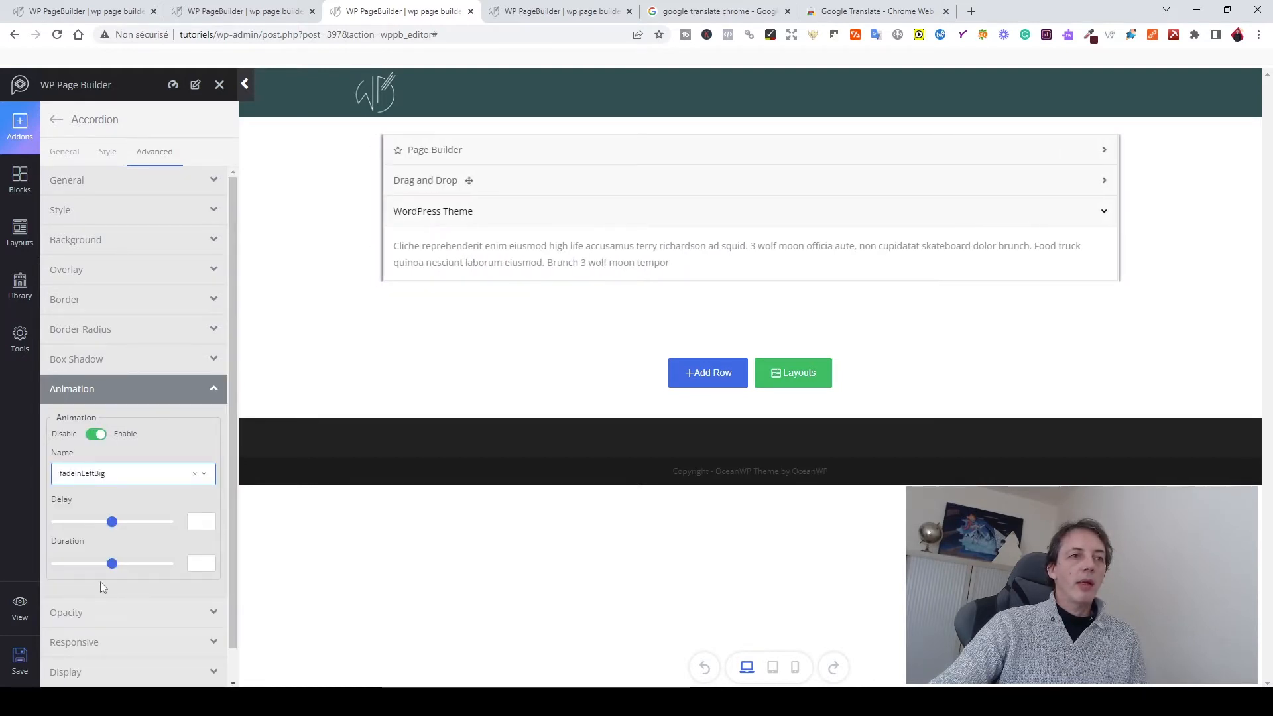
pyautogui.click(97, 442)
pyautogui.click(97, 438)
# - Browse the available animation effects, and disable the accordion's animation
pyautogui.click(119, 474)
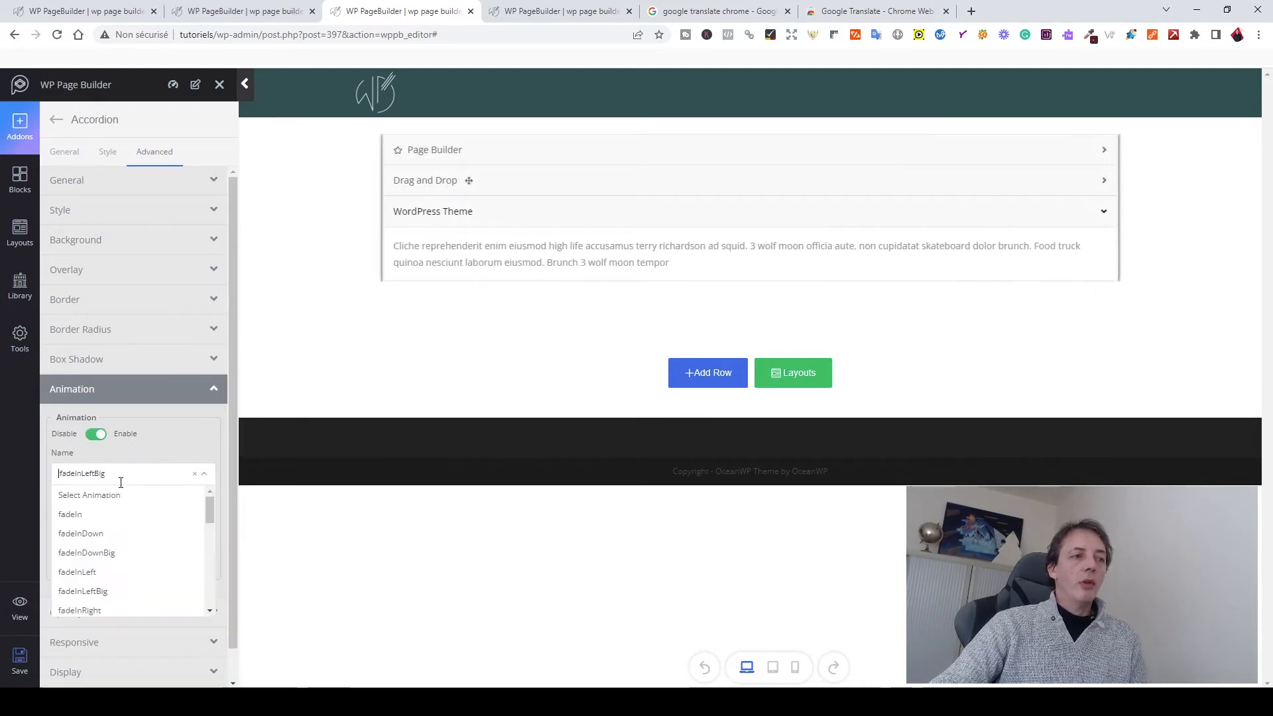
pyautogui.scroll(-15, 147, 534)
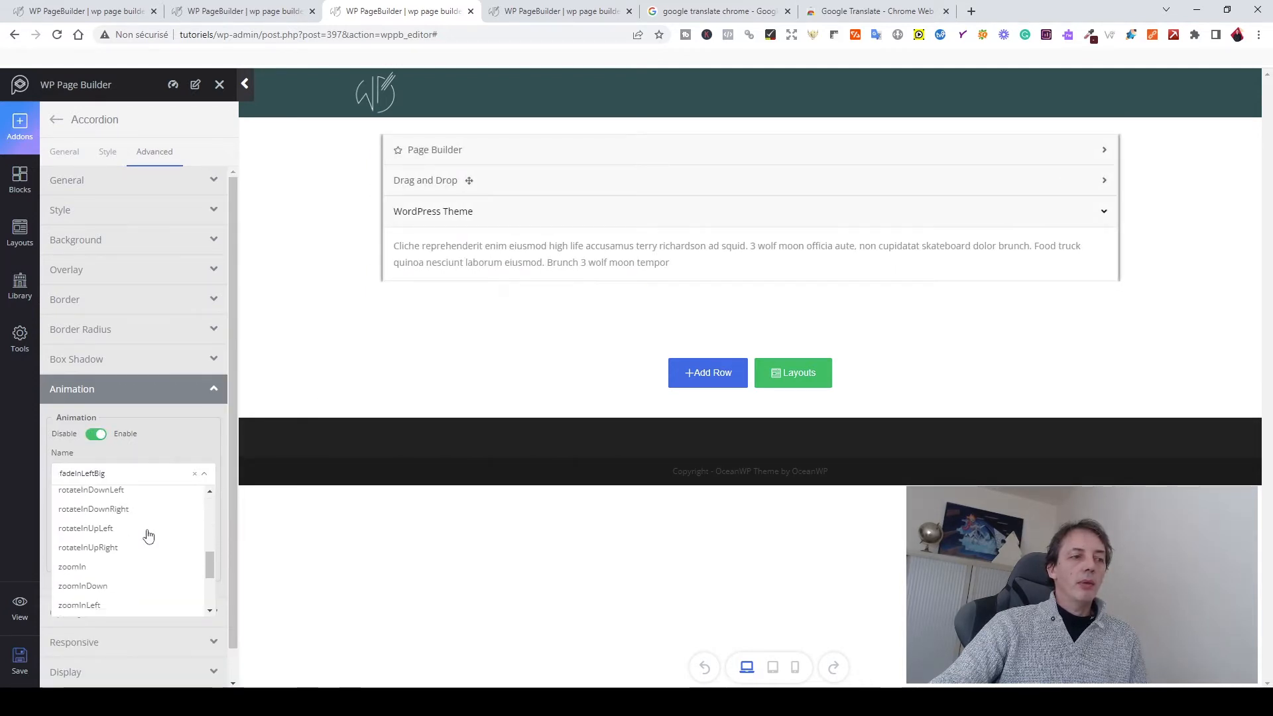
pyautogui.scroll(15, 150, 536)
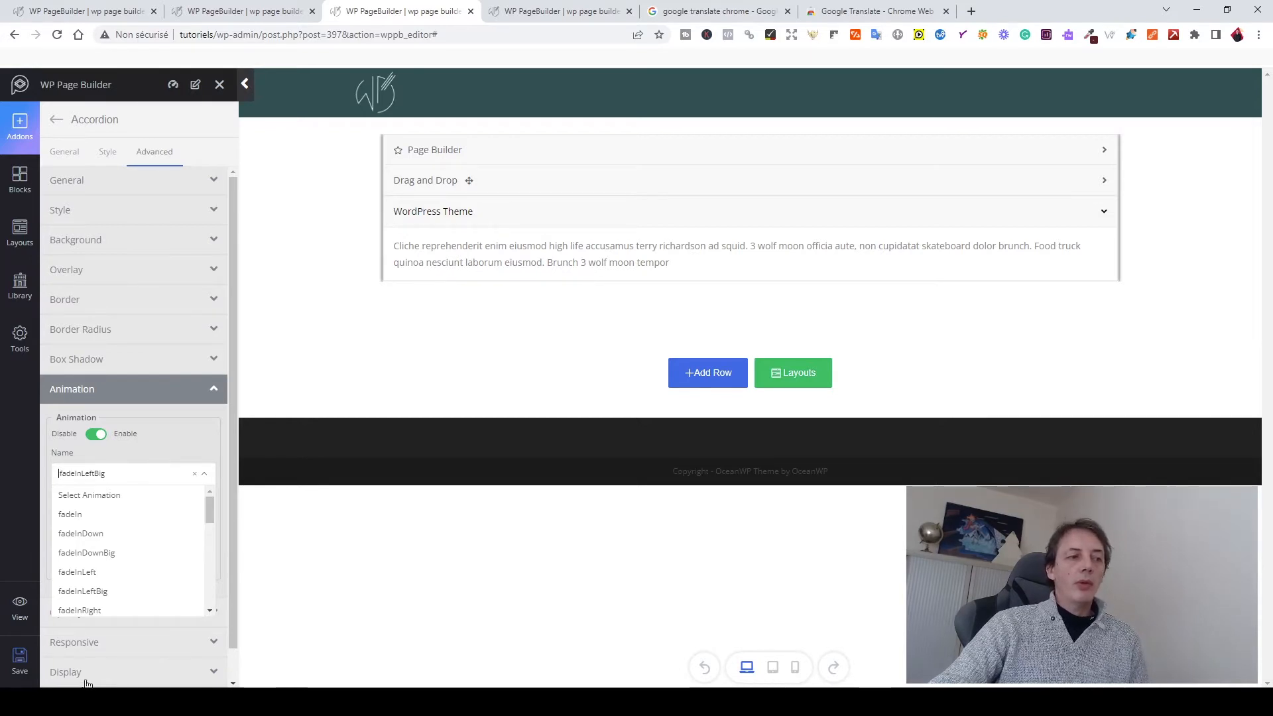
pyautogui.click(93, 437)
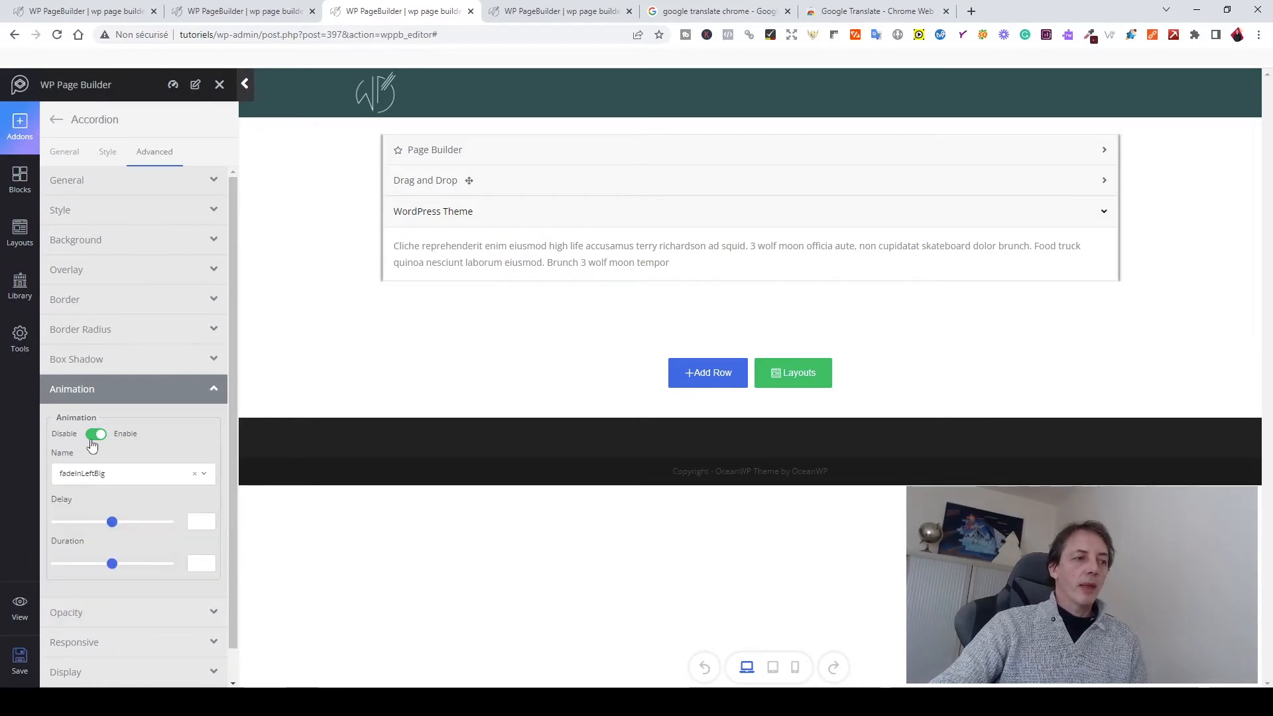
pyautogui.click(94, 437)
# - Set the accordion's opacity to 0.71 and its hover opacity to 0.1
pyautogui.click(72, 484)
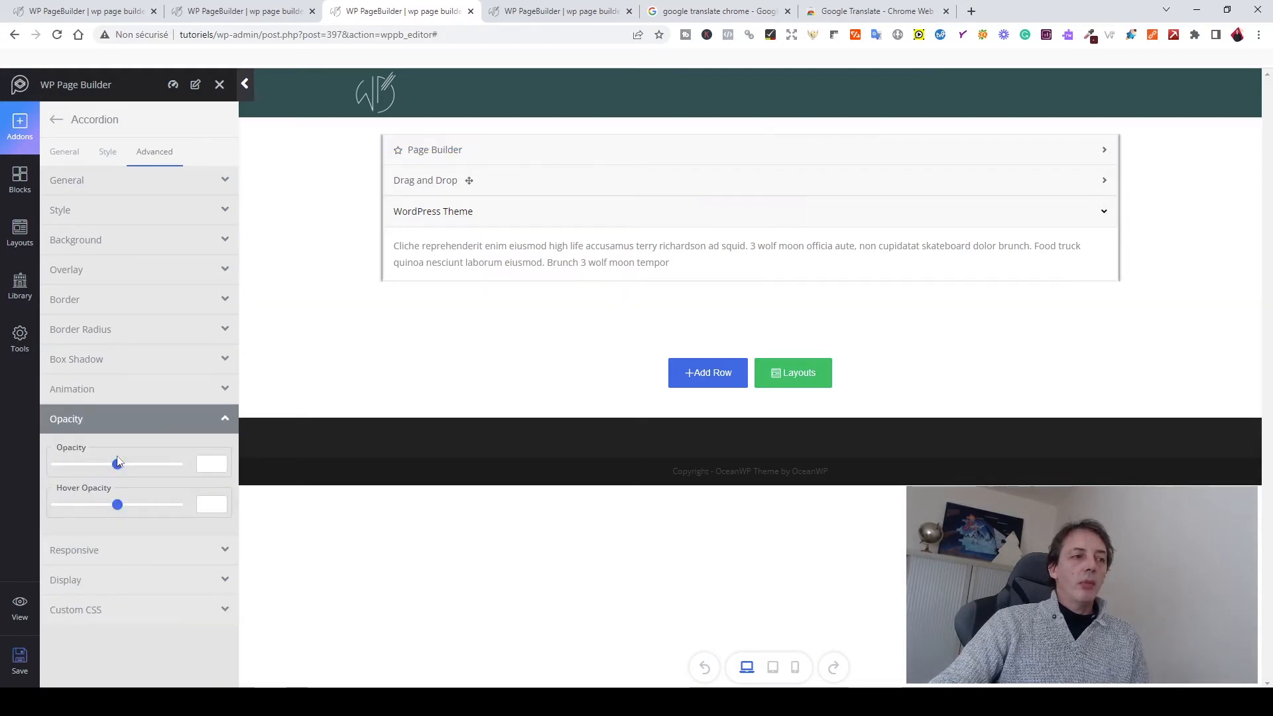
pyautogui.moveTo(119, 471)
pyautogui.mouseDown()
pyautogui.moveTo(59, 470)
pyautogui.moveTo(165, 470)
pyautogui.moveTo(143, 471)
pyautogui.mouseUp()
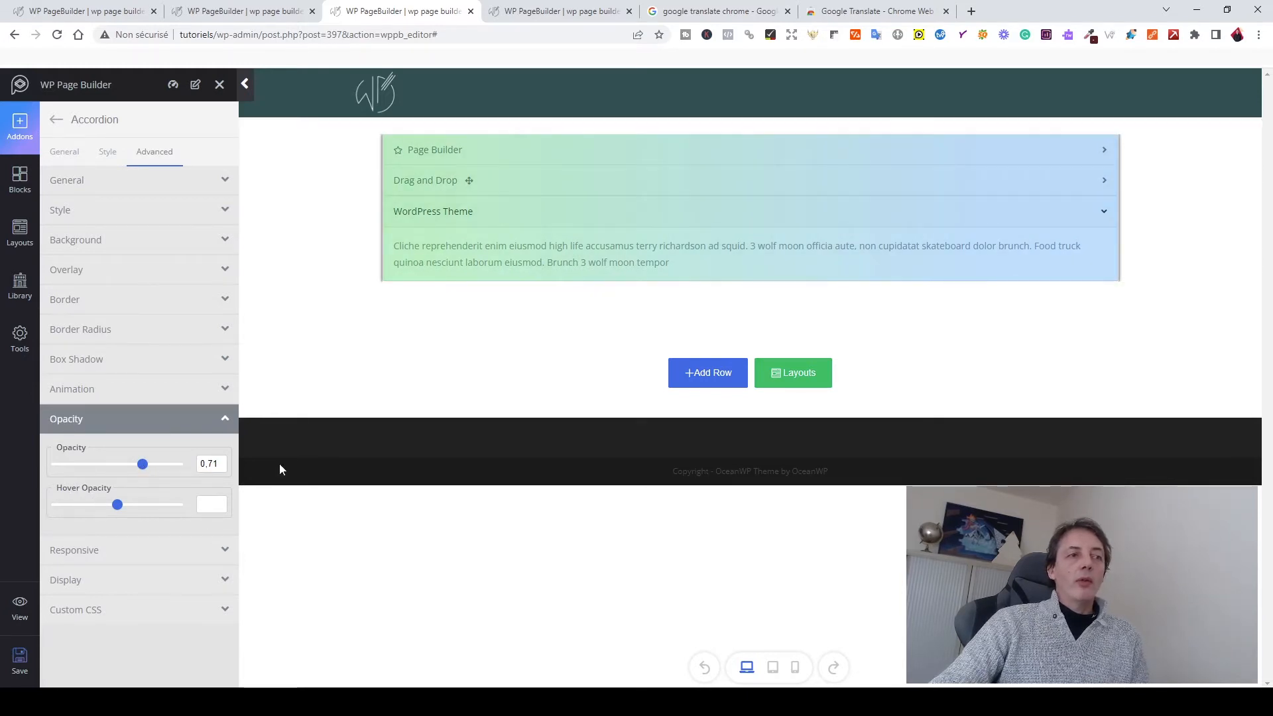
pyautogui.moveTo(122, 507); pyautogui.dragTo(69, 506)
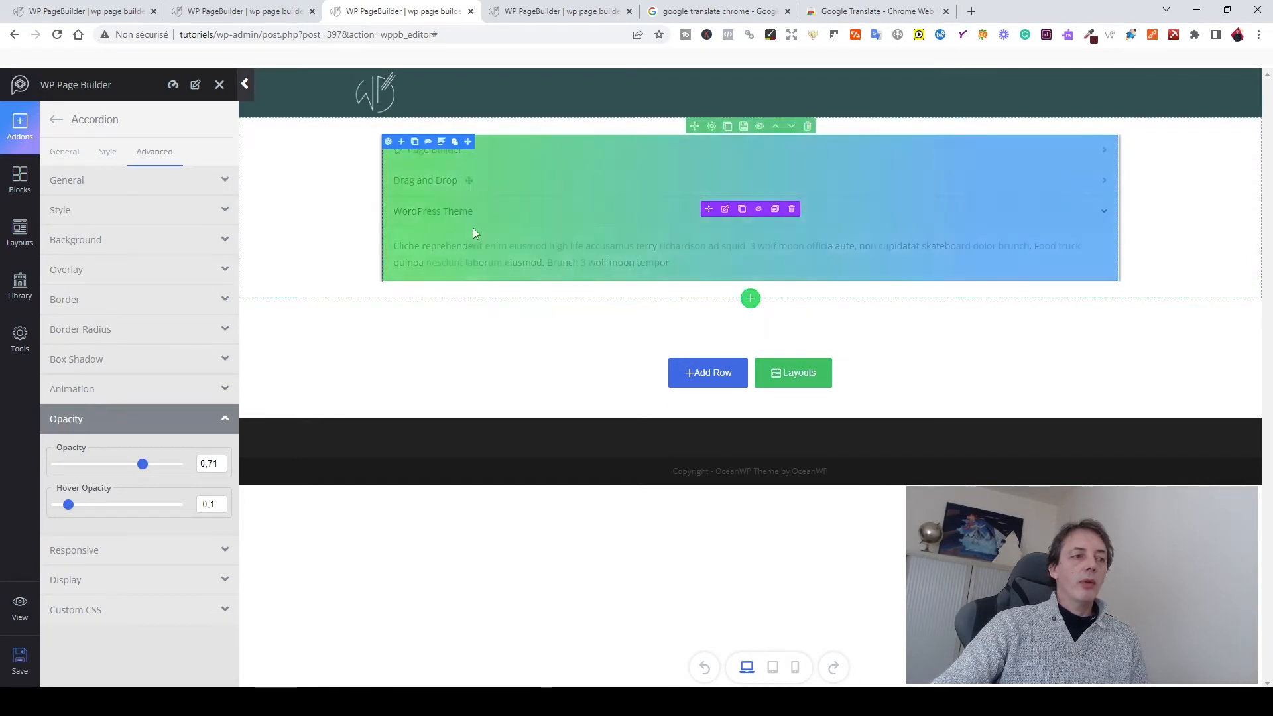
# - Review the accordion's responsive visibility settings and the available display modes
pyautogui.click(134, 551)
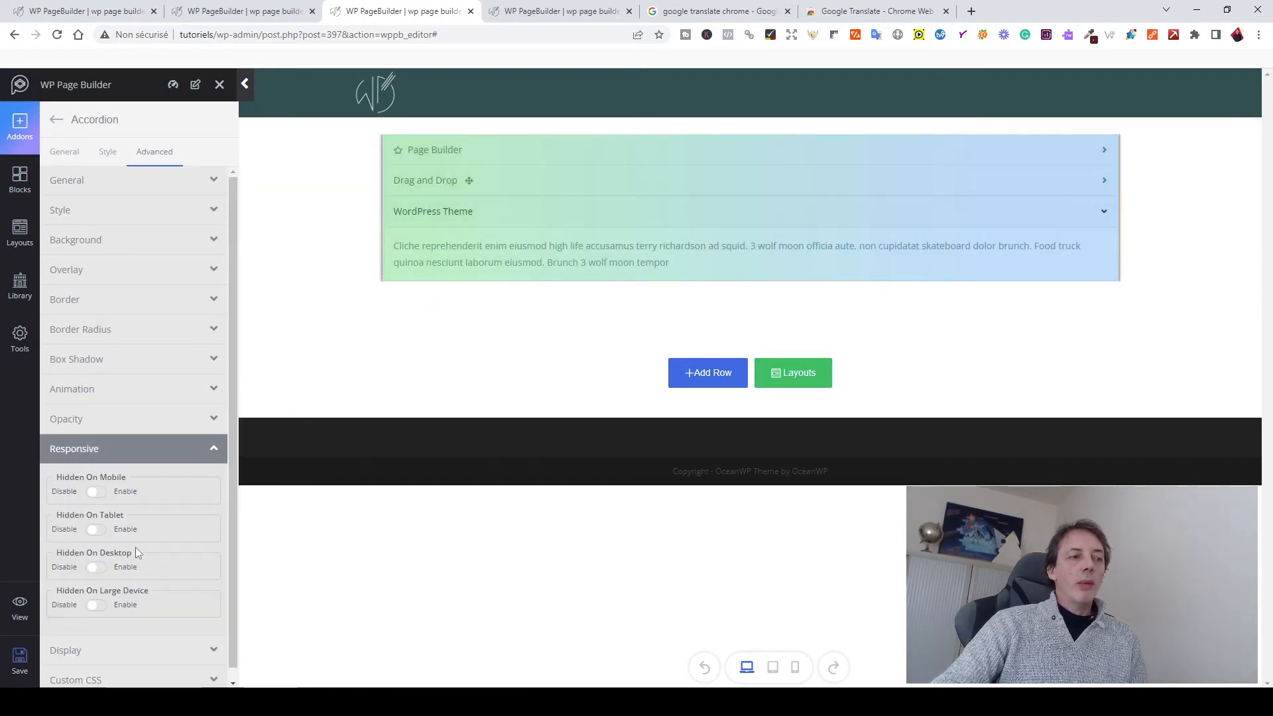
pyautogui.scroll(-1, 155, 542)
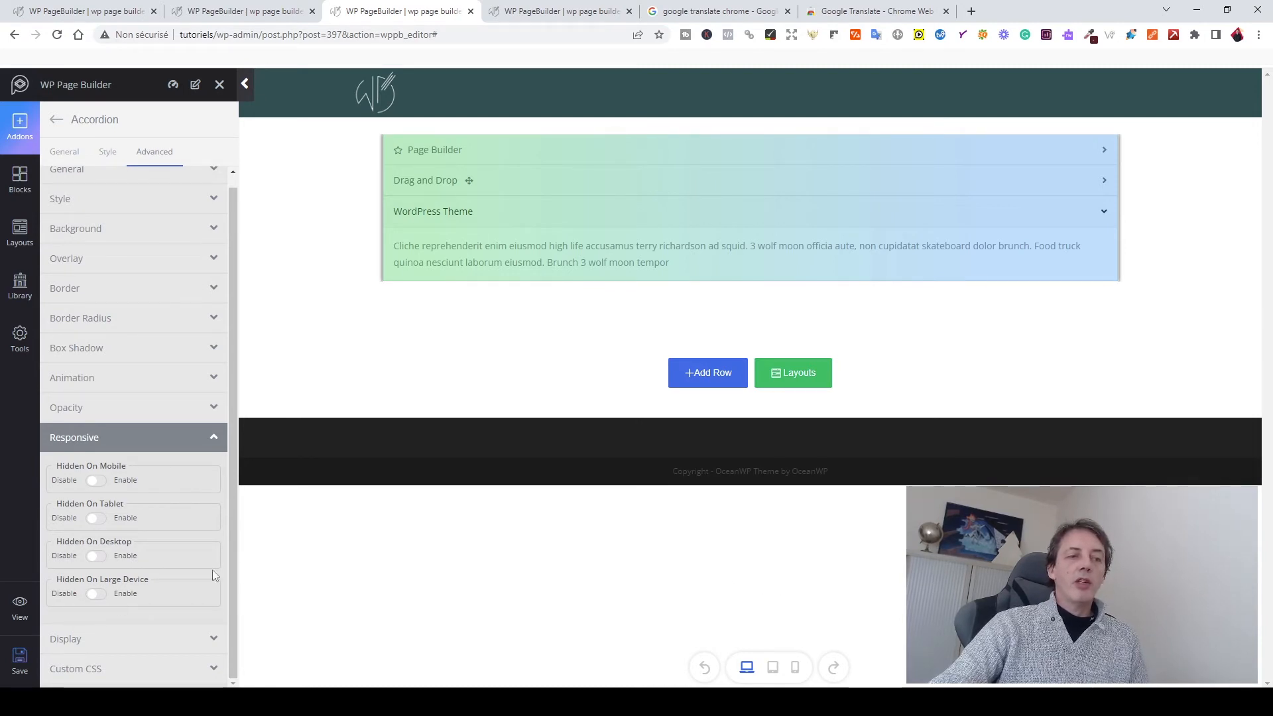
pyautogui.click(110, 448)
pyautogui.click(100, 480)
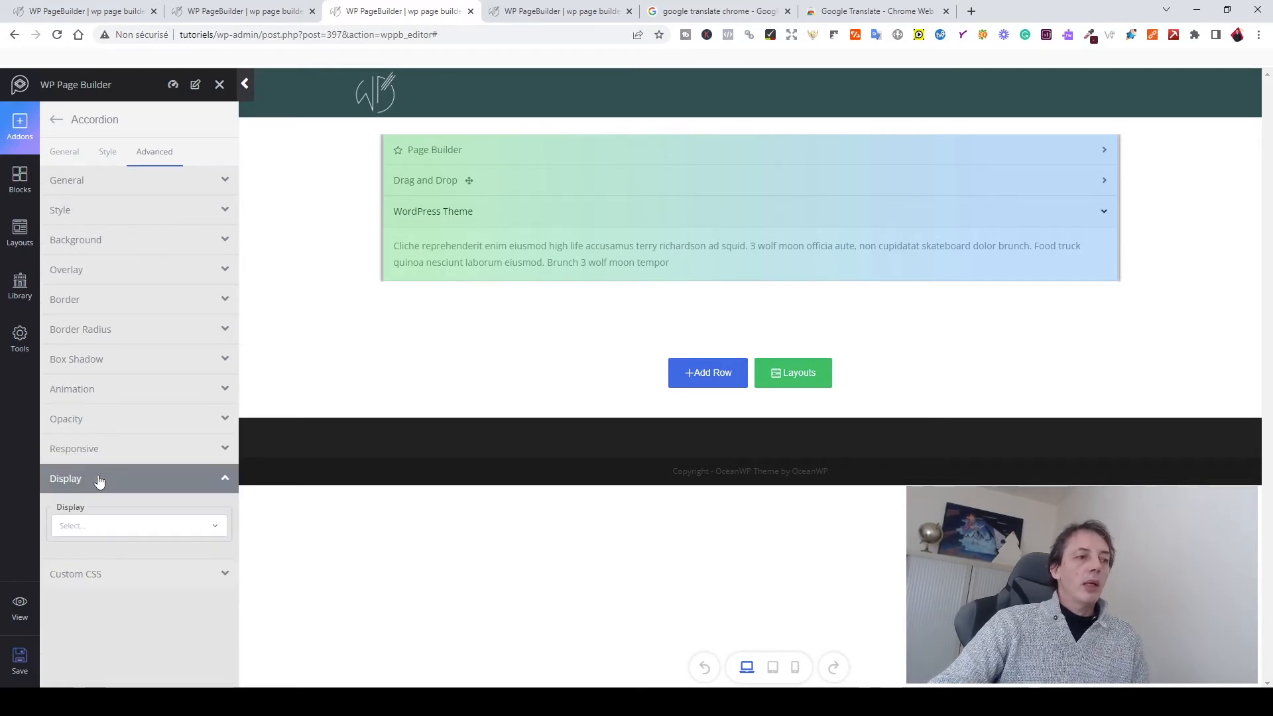
pyautogui.click(106, 525)
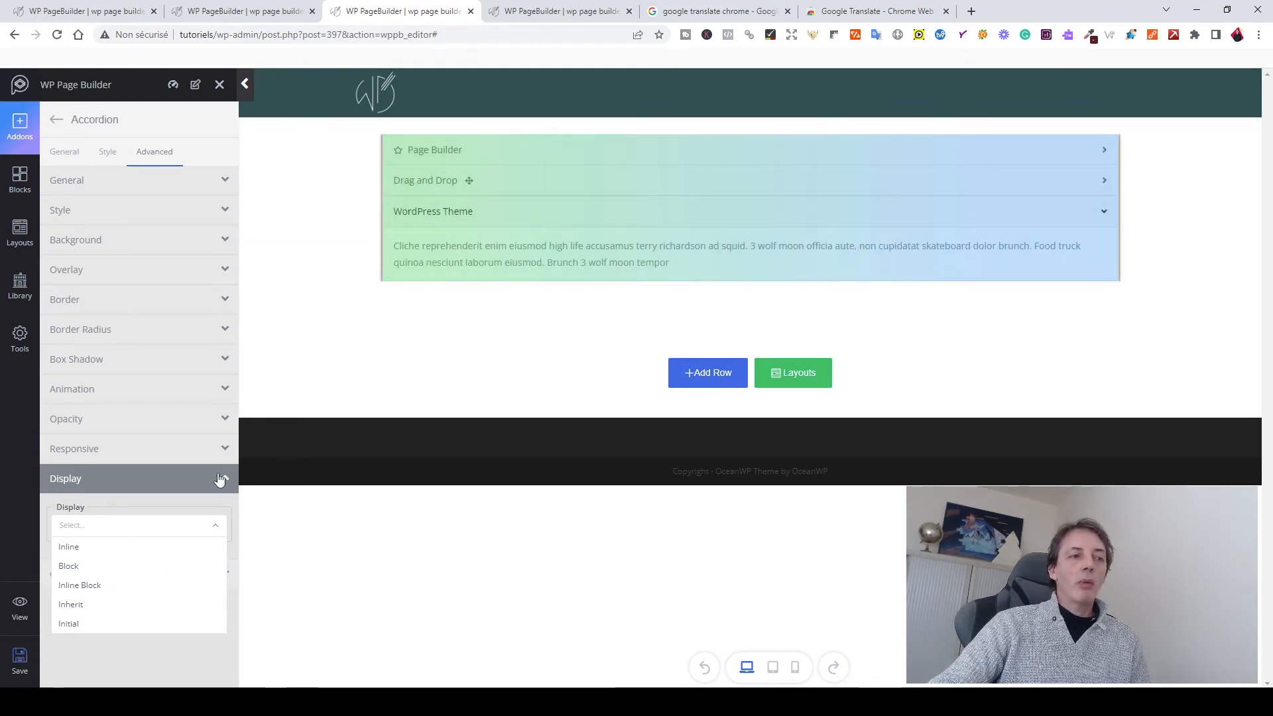
pyautogui.click(220, 479)
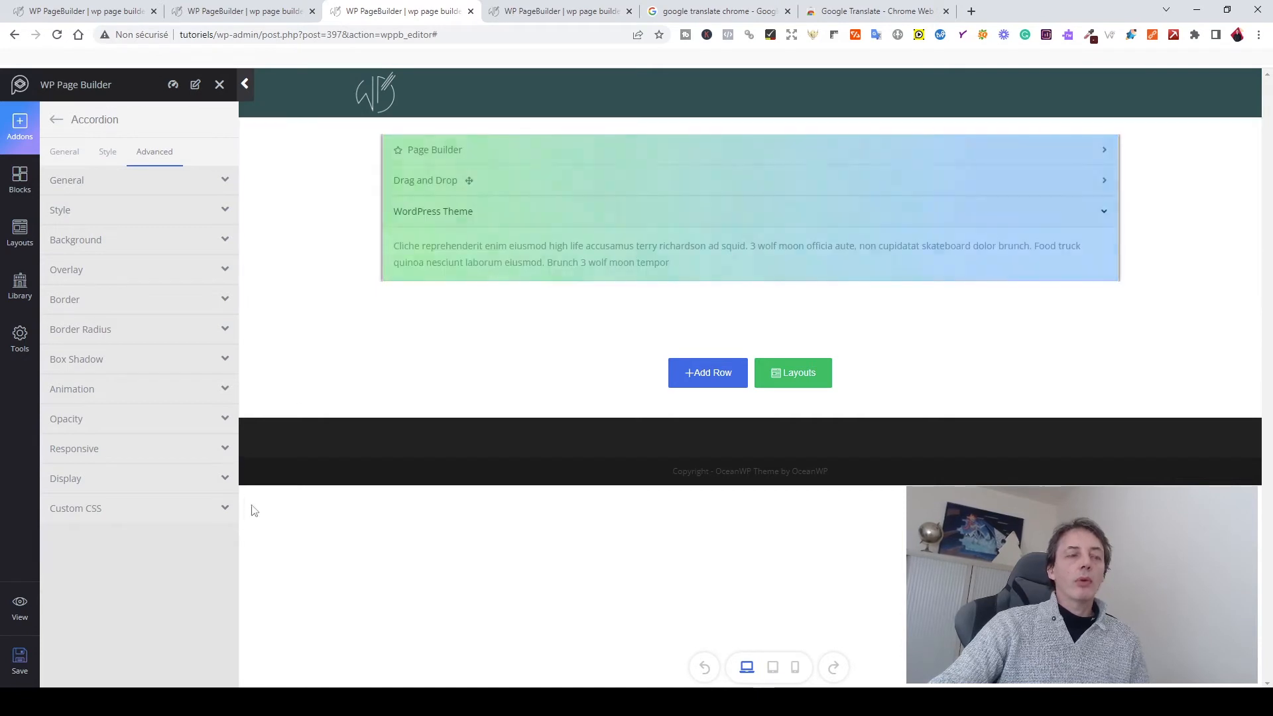
# - Review the accordion's display option and its column's general, style and advanced settings
pyautogui.click(148, 478)
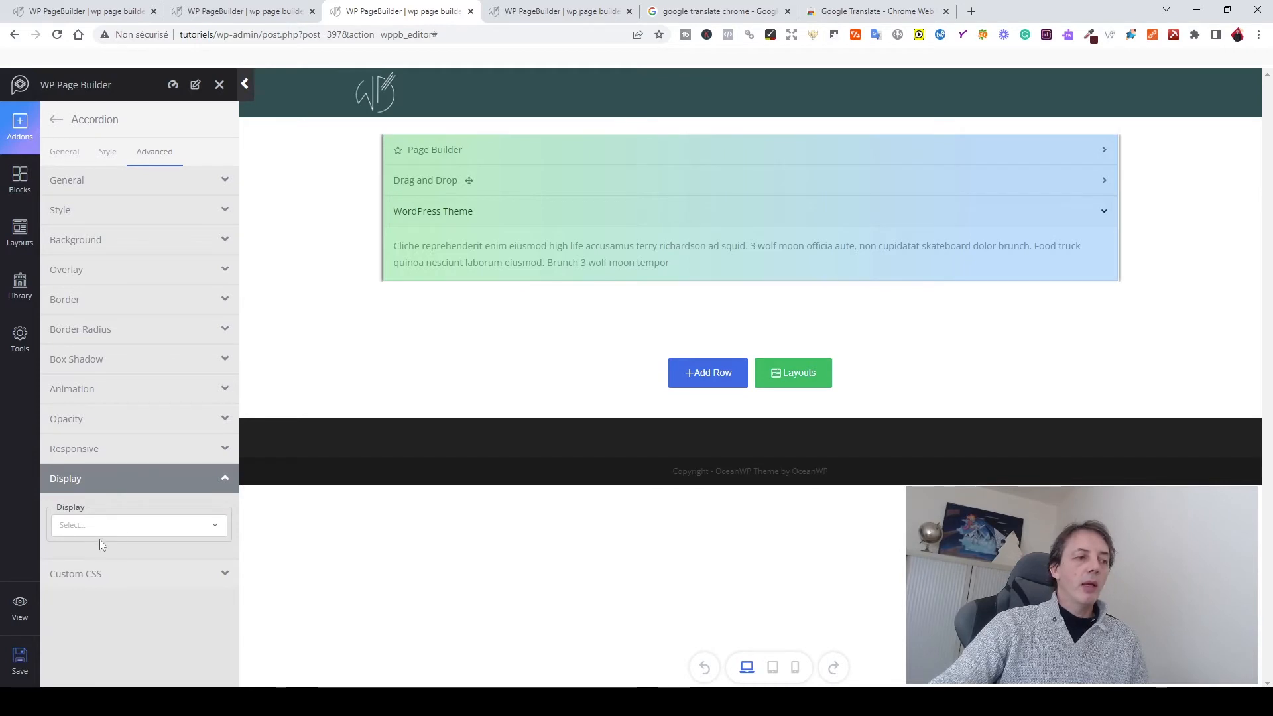
pyautogui.click(110, 480)
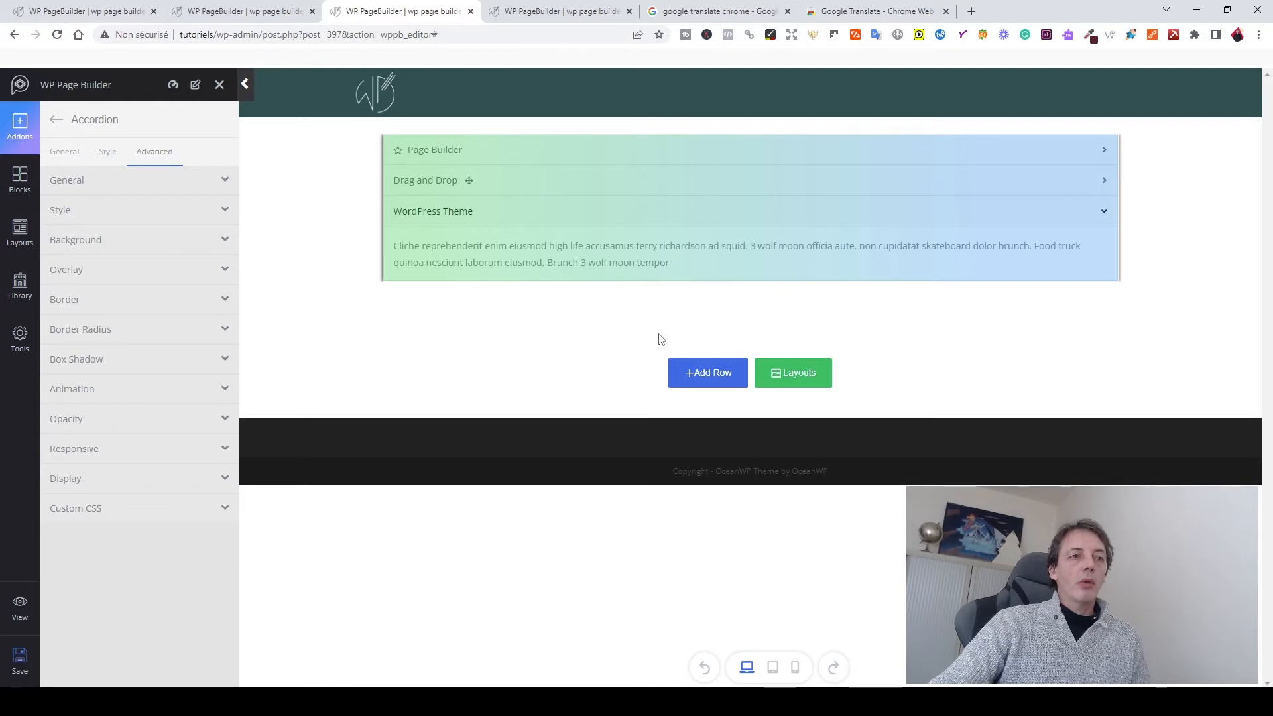
pyautogui.moveTo(457, 196)
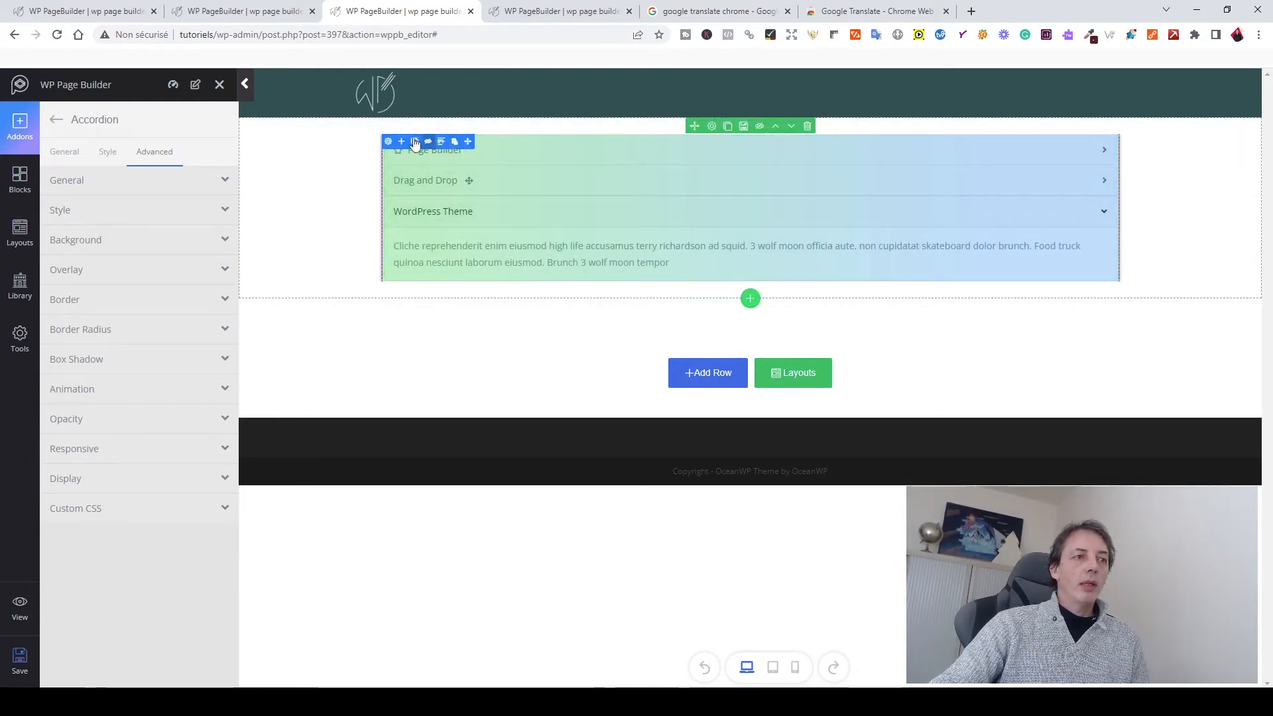
pyautogui.click(388, 141)
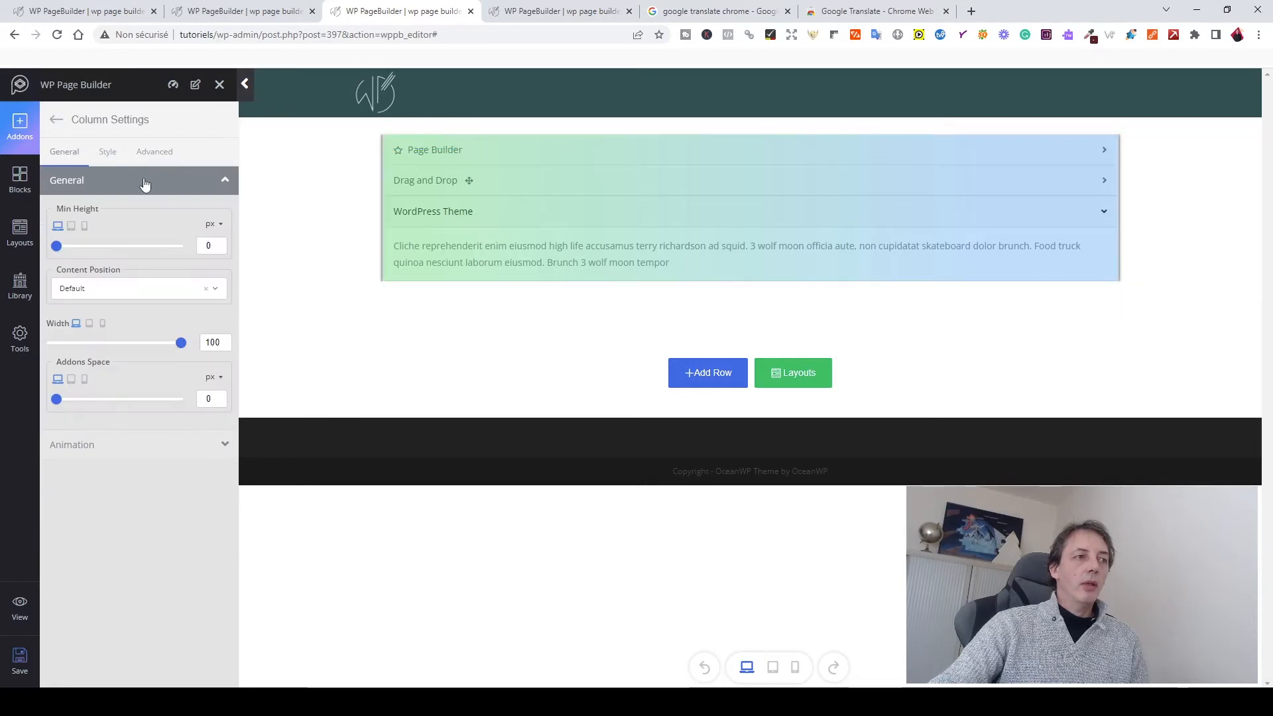
pyautogui.click(108, 153)
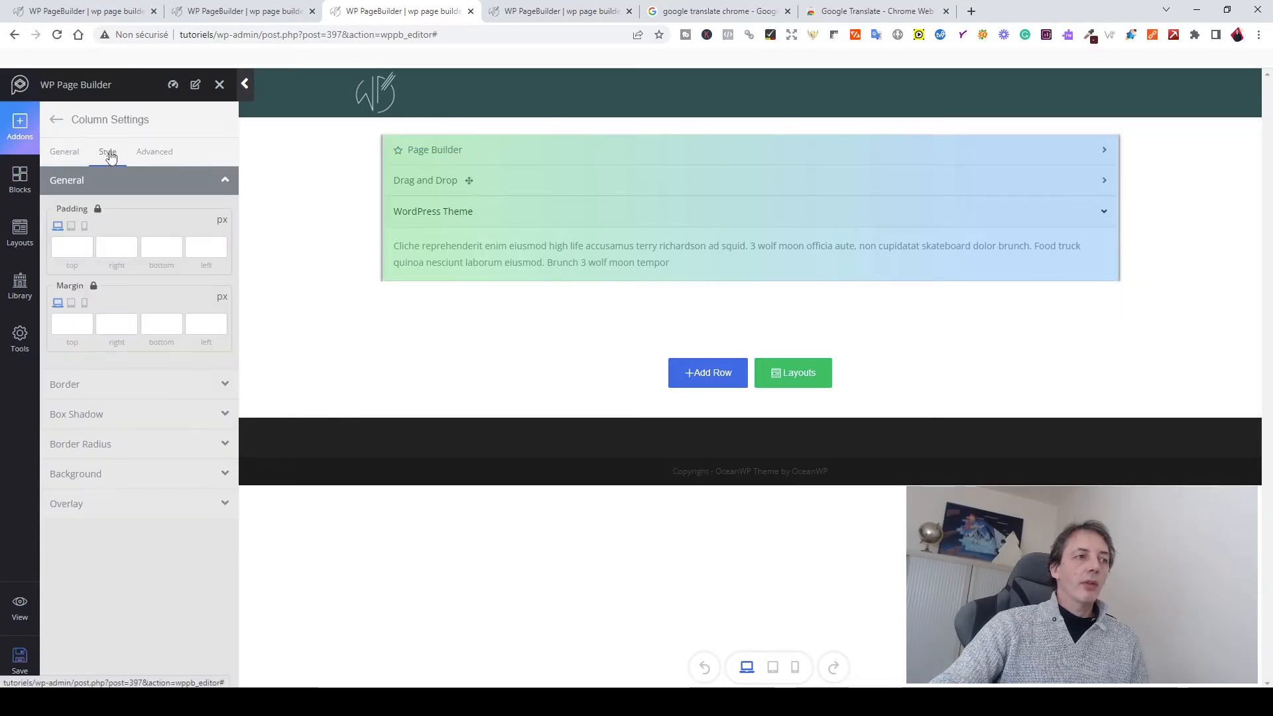
pyautogui.click(153, 158)
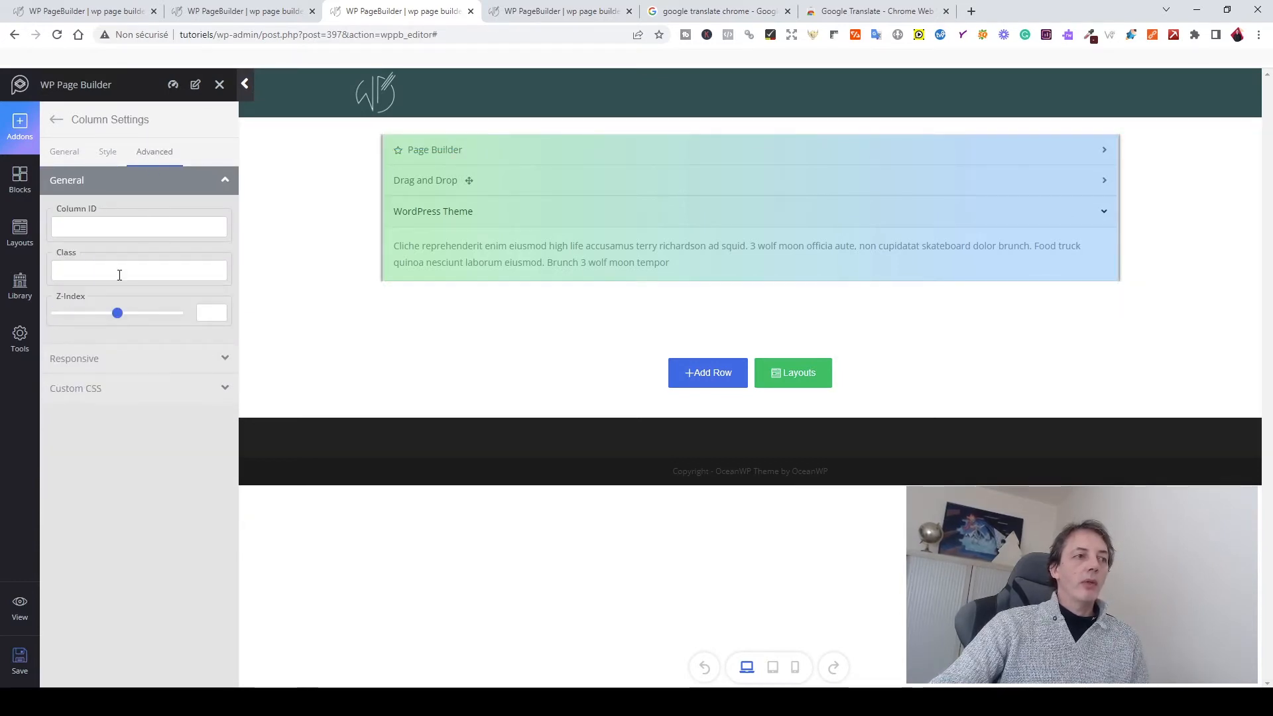
pyautogui.click(108, 153)
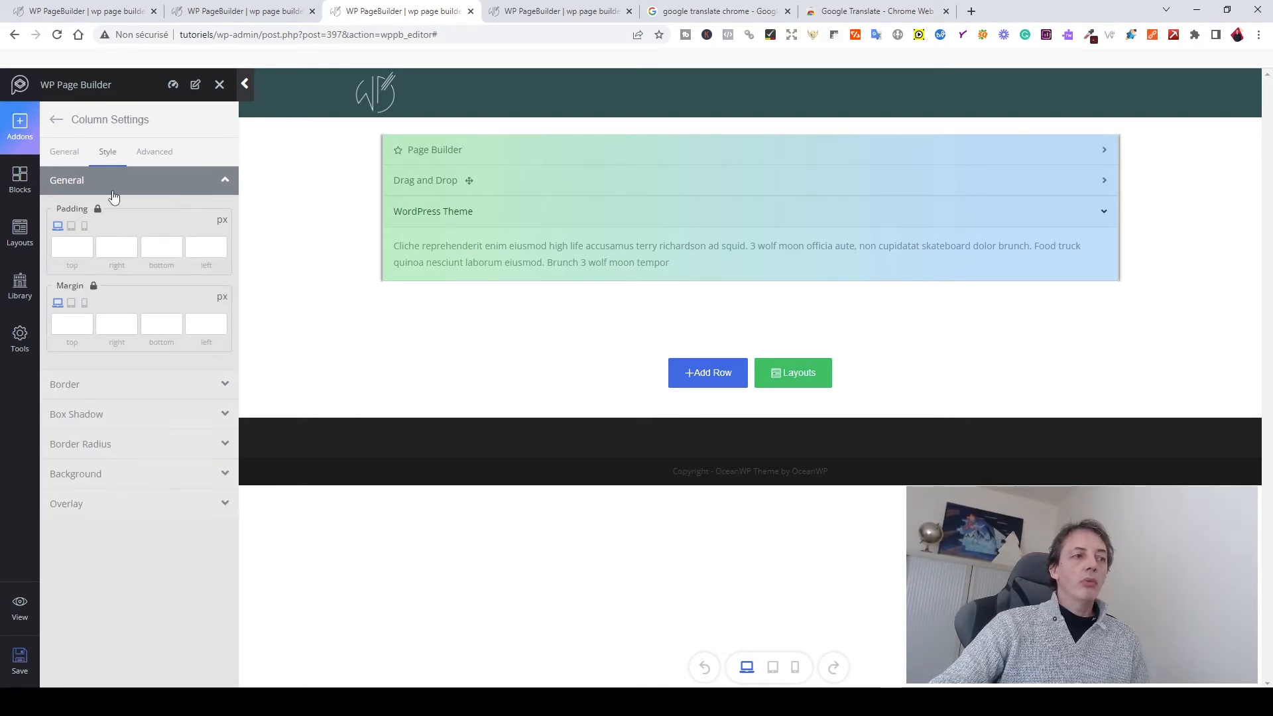
pyautogui.click(65, 156)
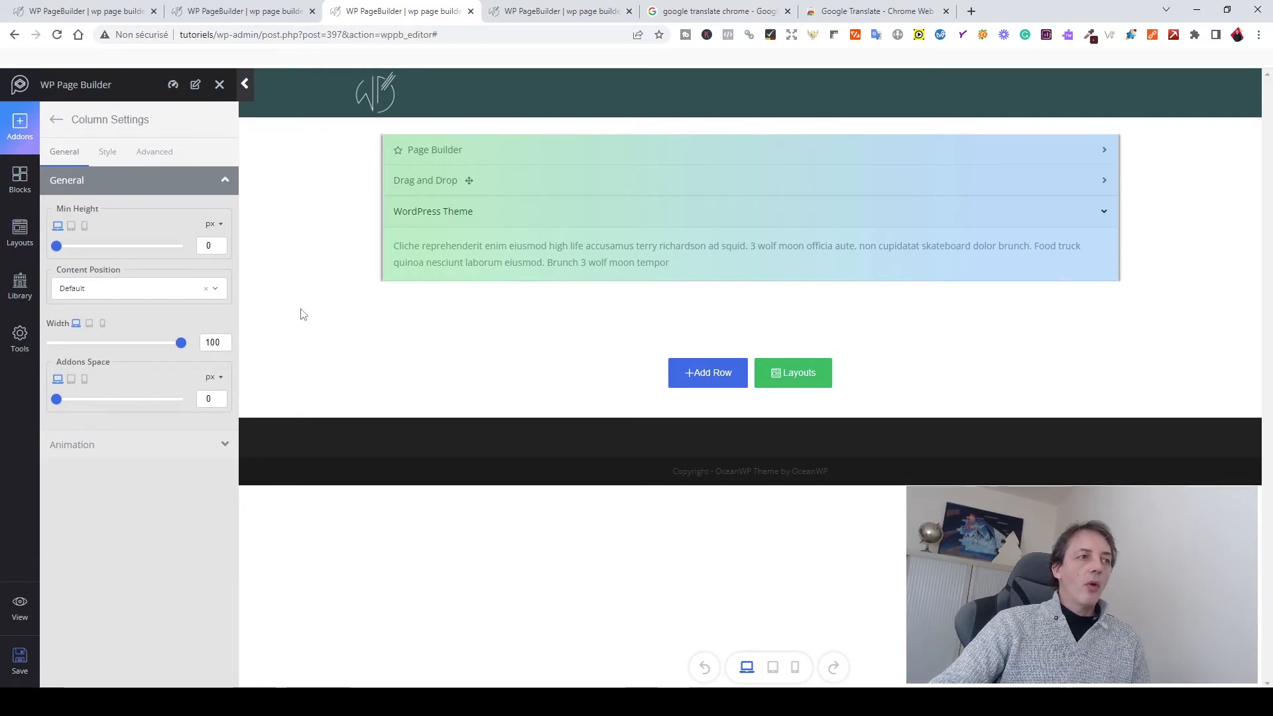
# - Add a single-column row below the accordion with an Alert addon in it, and review the alert's style and advanced settings
pyautogui.click(19, 126)
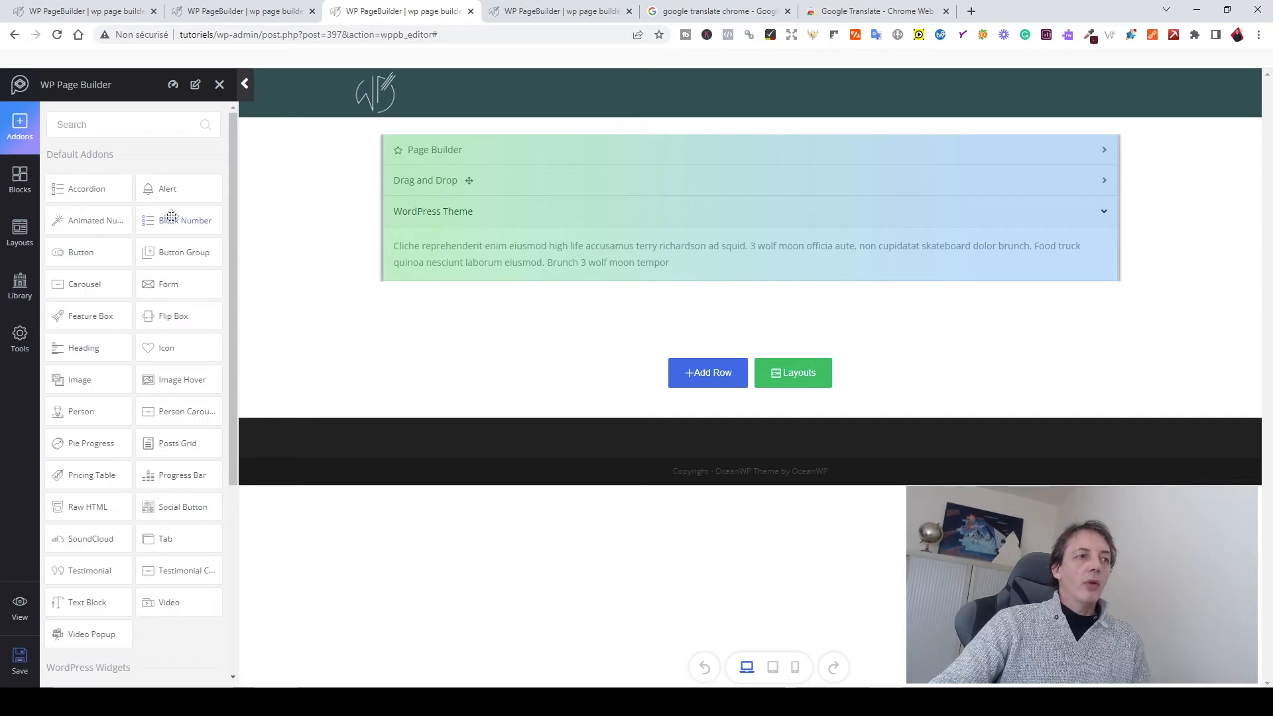
pyautogui.click(723, 372)
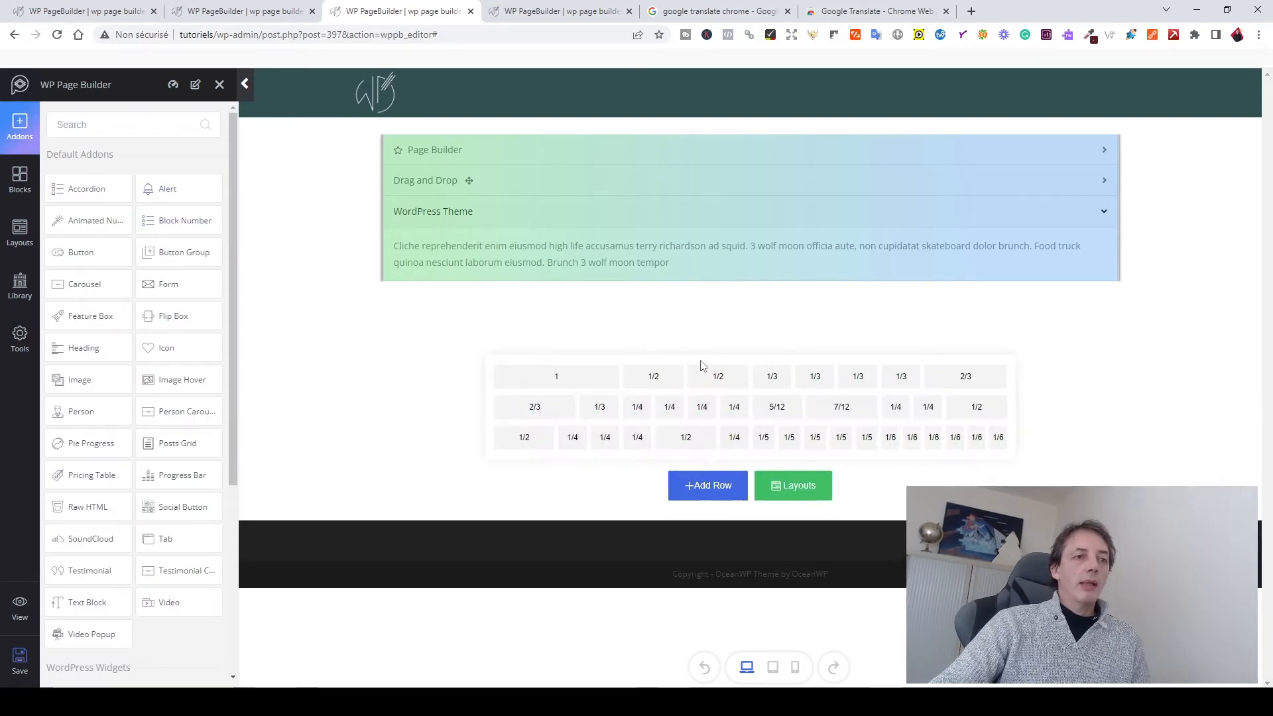
pyautogui.click(563, 376)
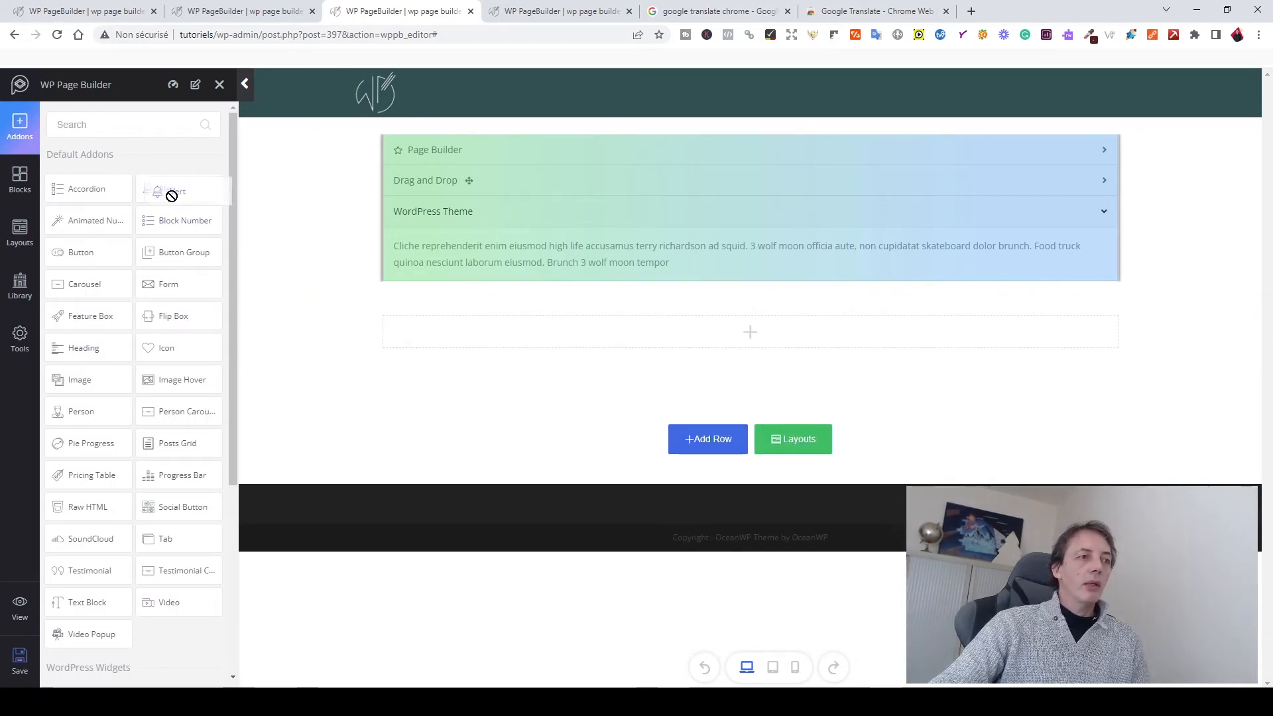
pyautogui.moveTo(170, 193); pyautogui.dragTo(621, 341)
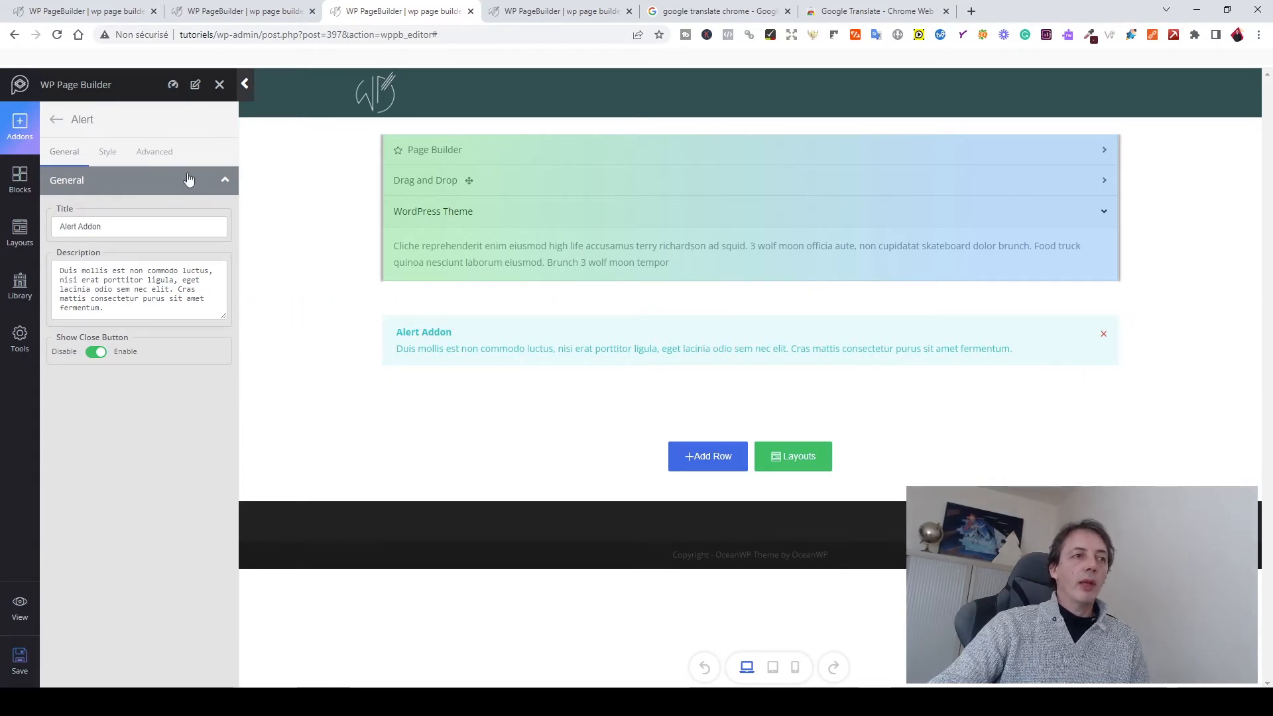
pyautogui.click(107, 151)
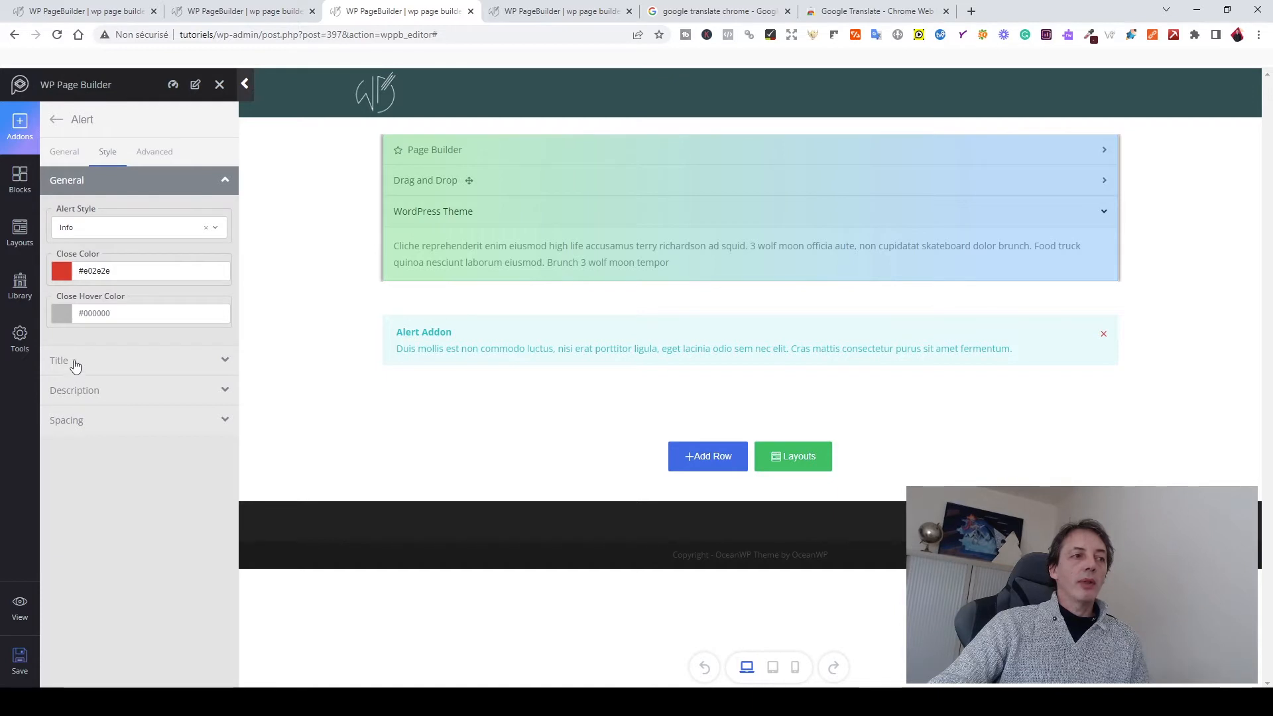
pyautogui.click(153, 158)
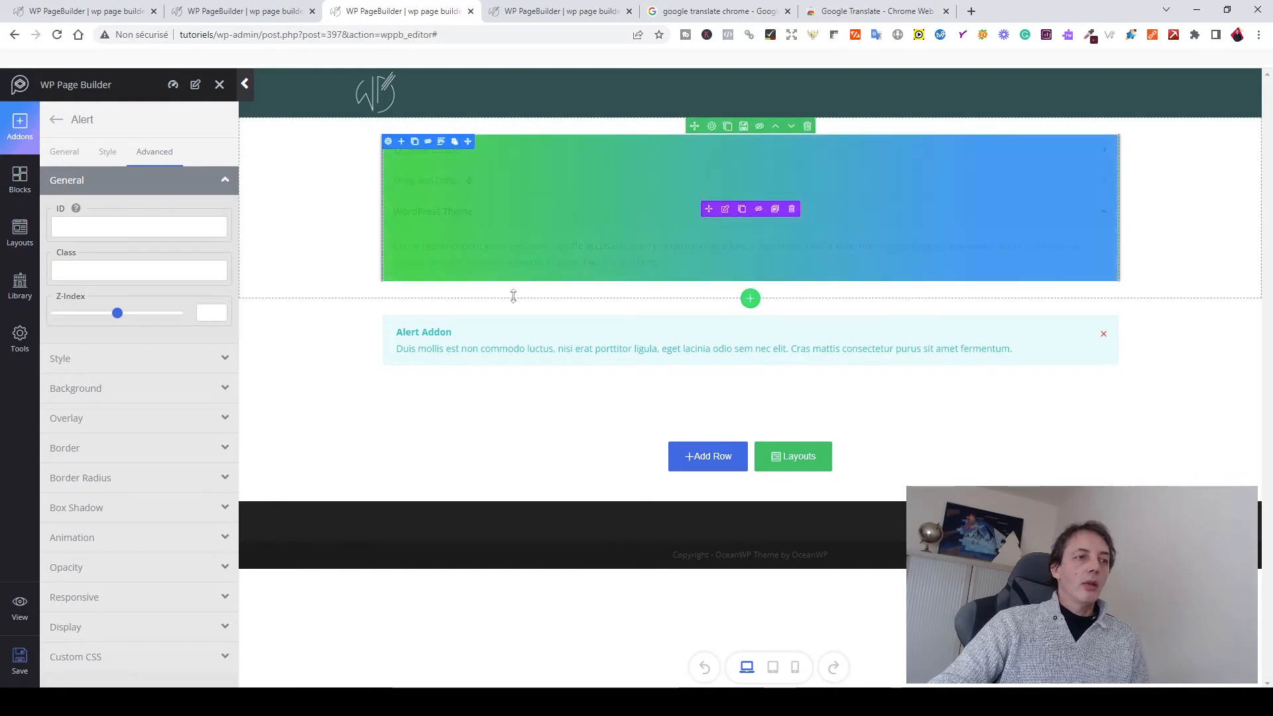
# - Add a single-column row below the alert and place an Animated Number addon in it
pyautogui.click(20, 127)
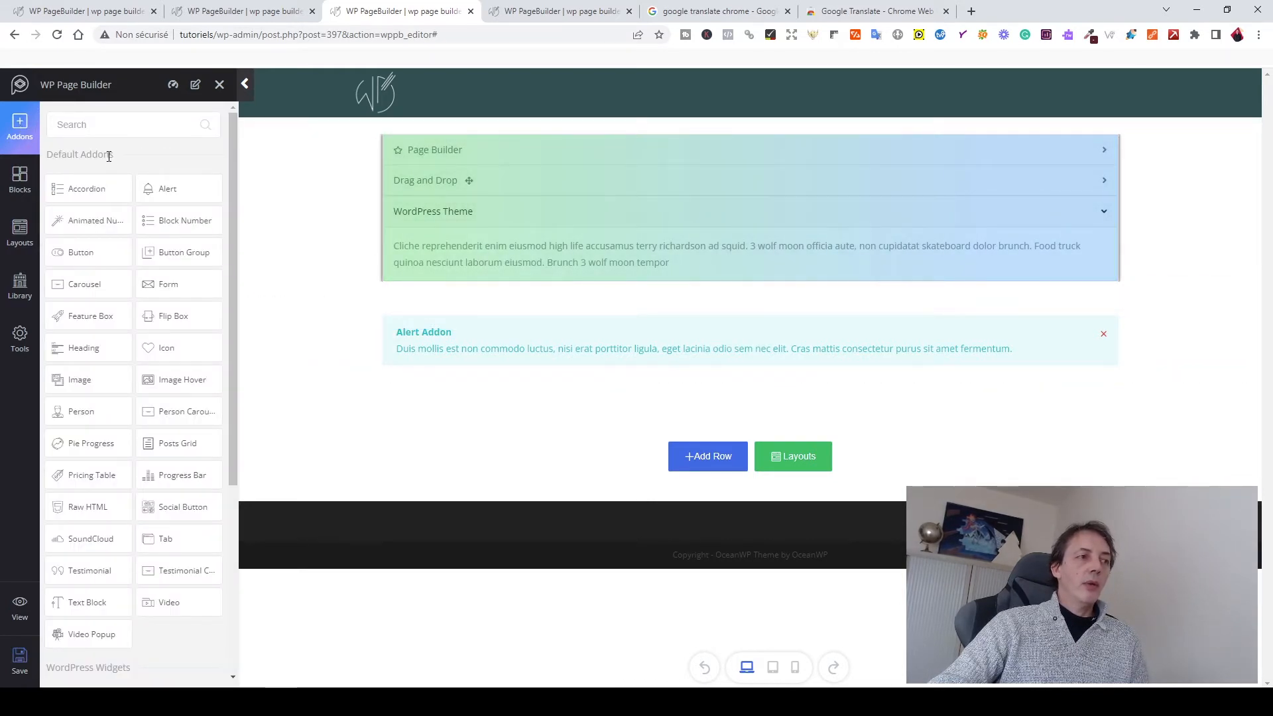
pyautogui.click(707, 456)
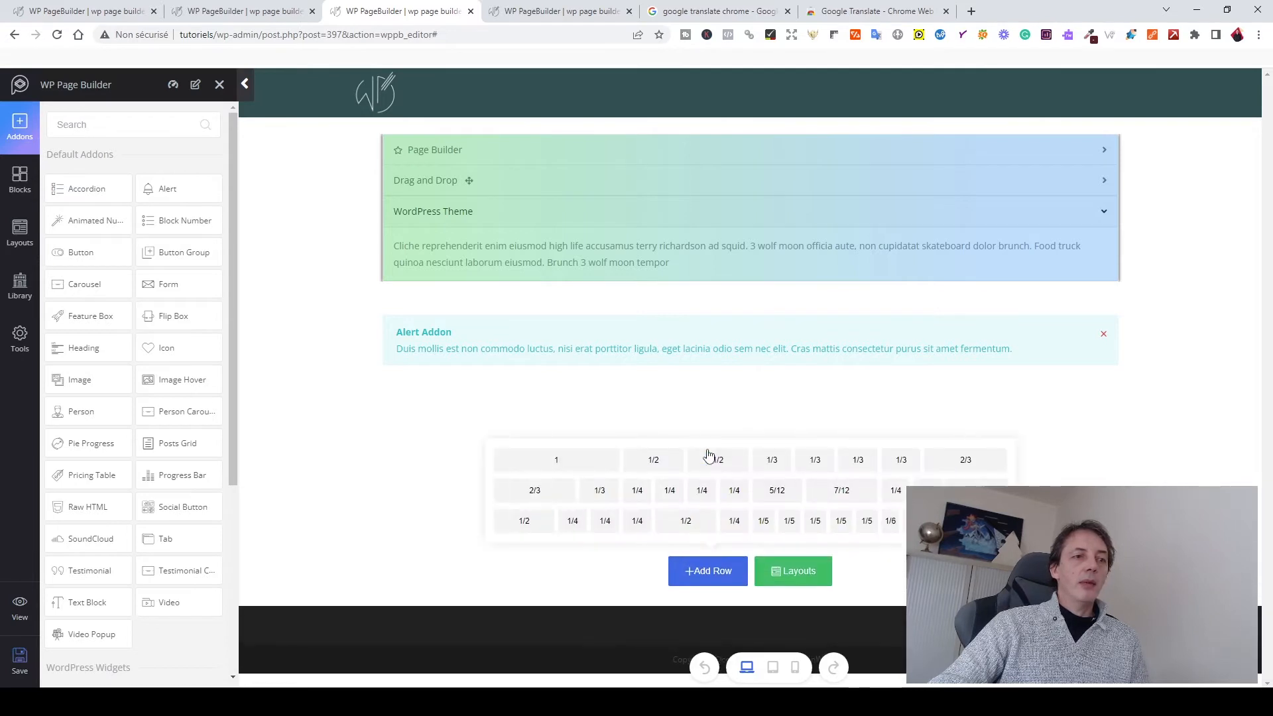
pyautogui.click(577, 454)
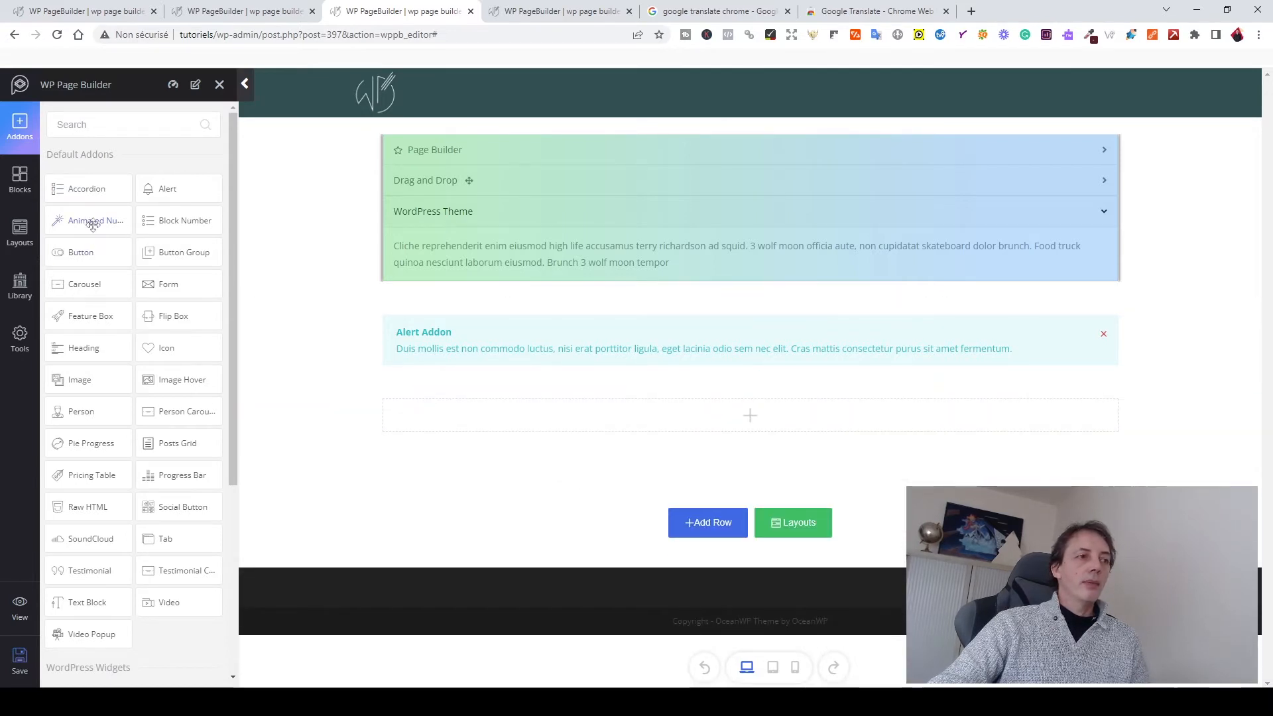
pyautogui.moveTo(92, 224); pyautogui.dragTo(600, 426)
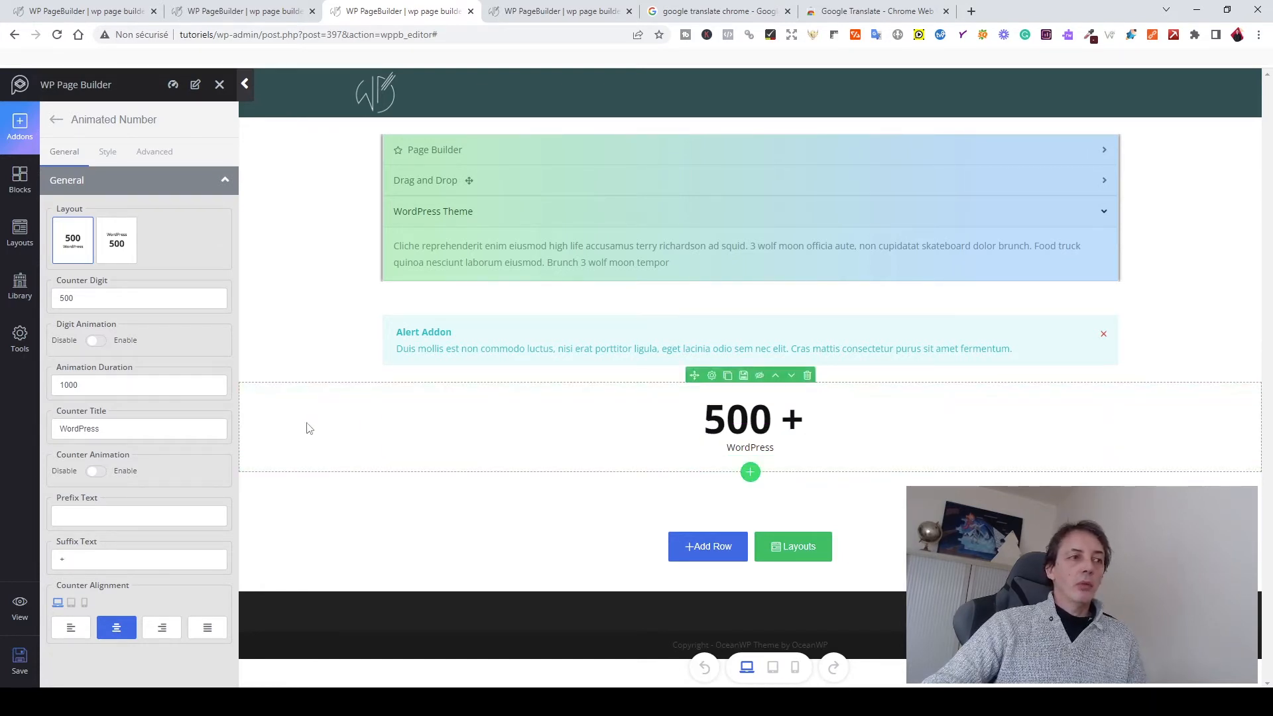
# - Try the animated number's title-first layout and its right, left and justified alignments, and restore the number-first layout and centre alignment
pyautogui.click(116, 248)
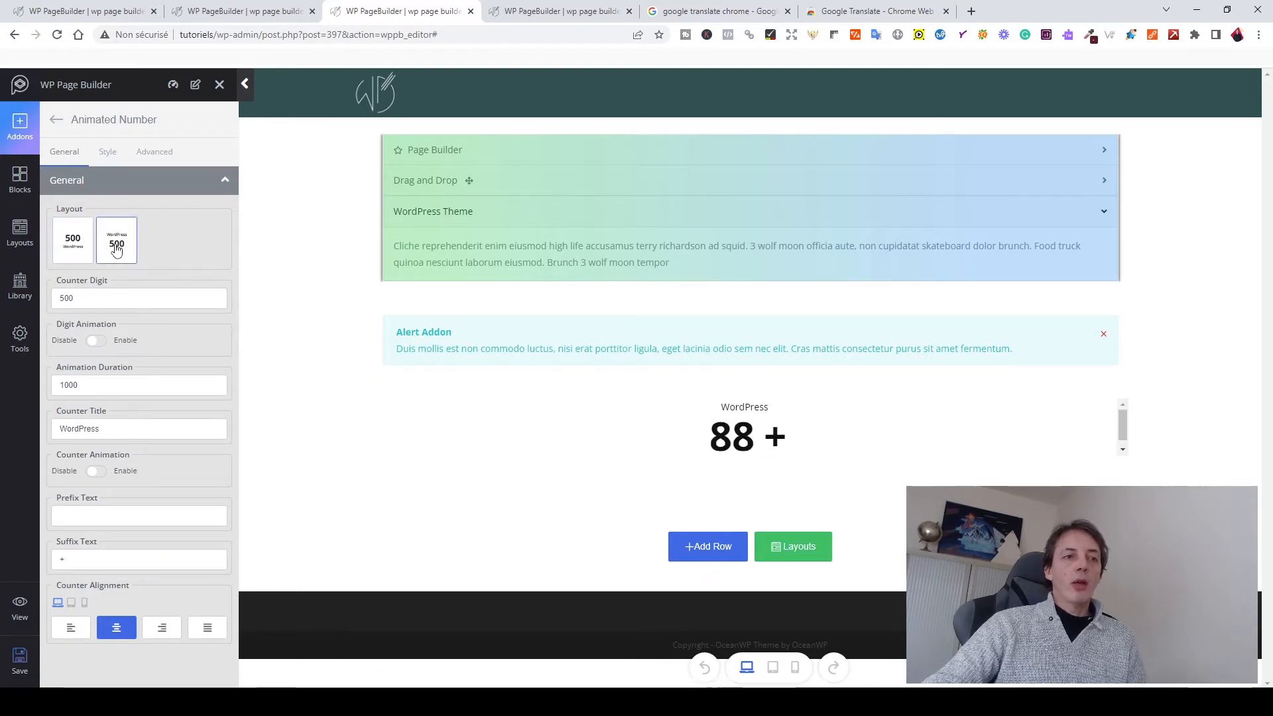
pyautogui.click(72, 249)
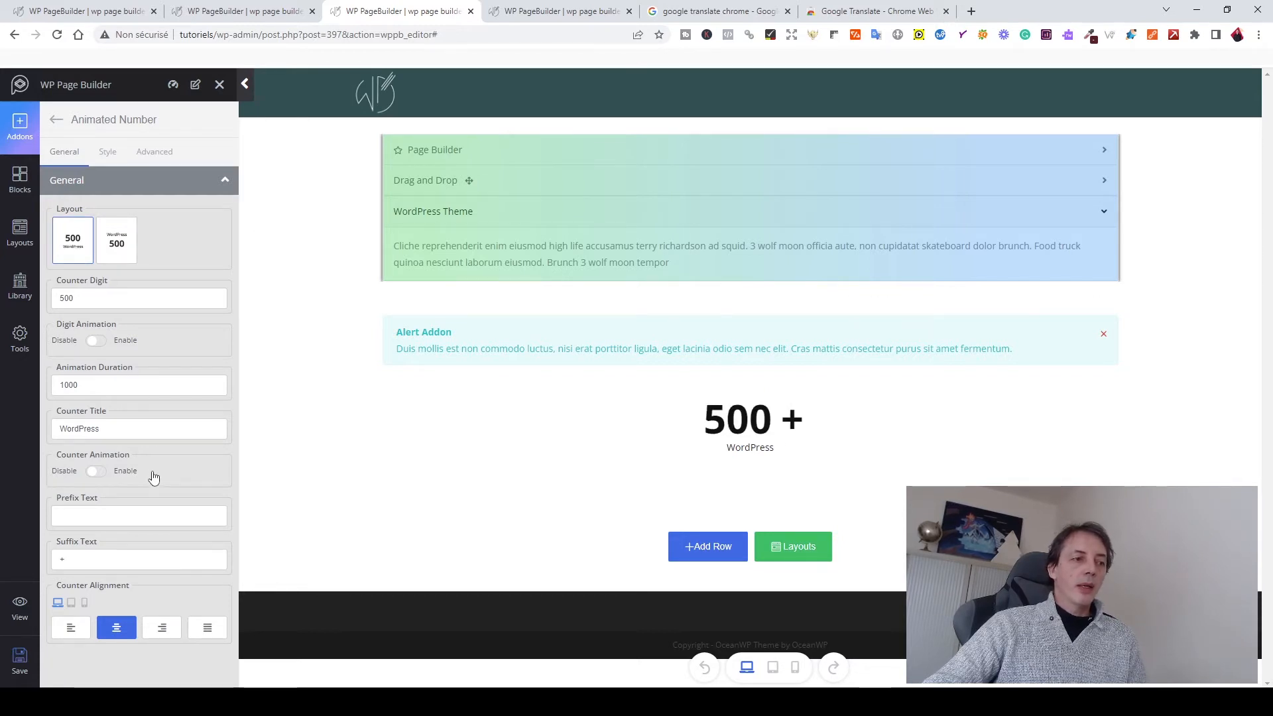
pyautogui.click(162, 628)
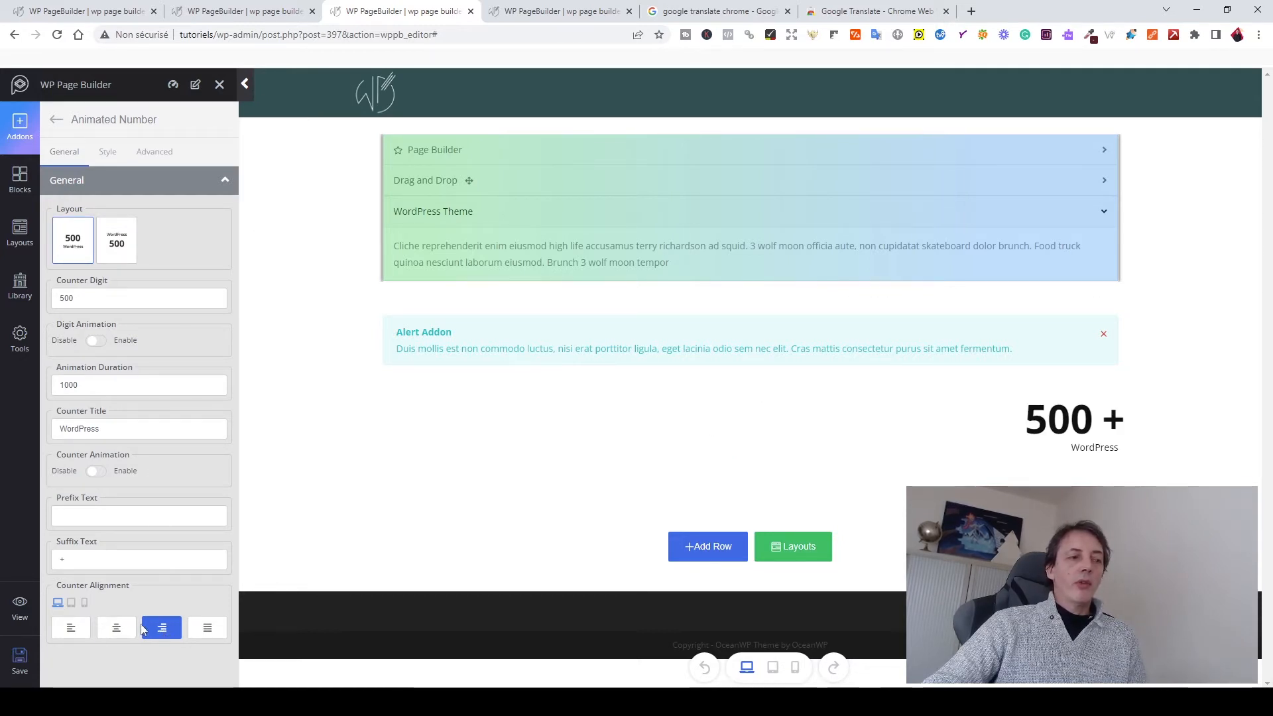
pyautogui.click(81, 629)
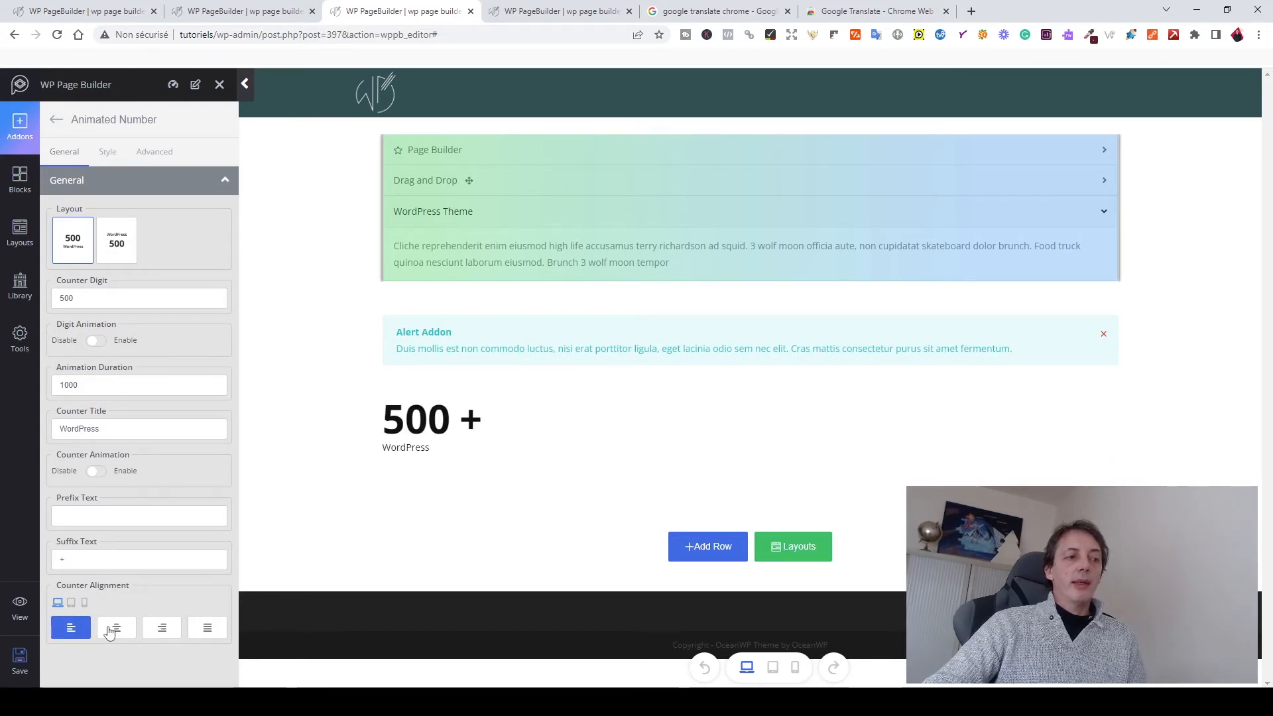
pyautogui.click(110, 631)
pyautogui.click(165, 633)
pyautogui.click(210, 632)
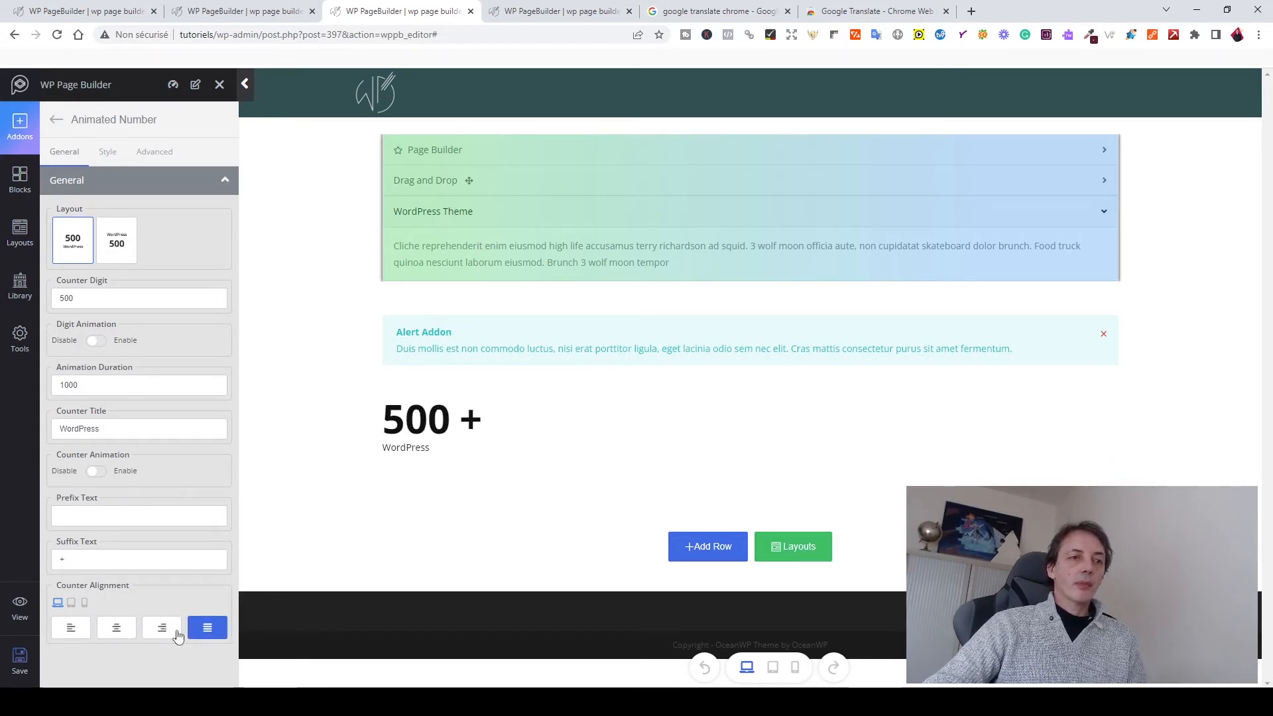
pyautogui.click(120, 627)
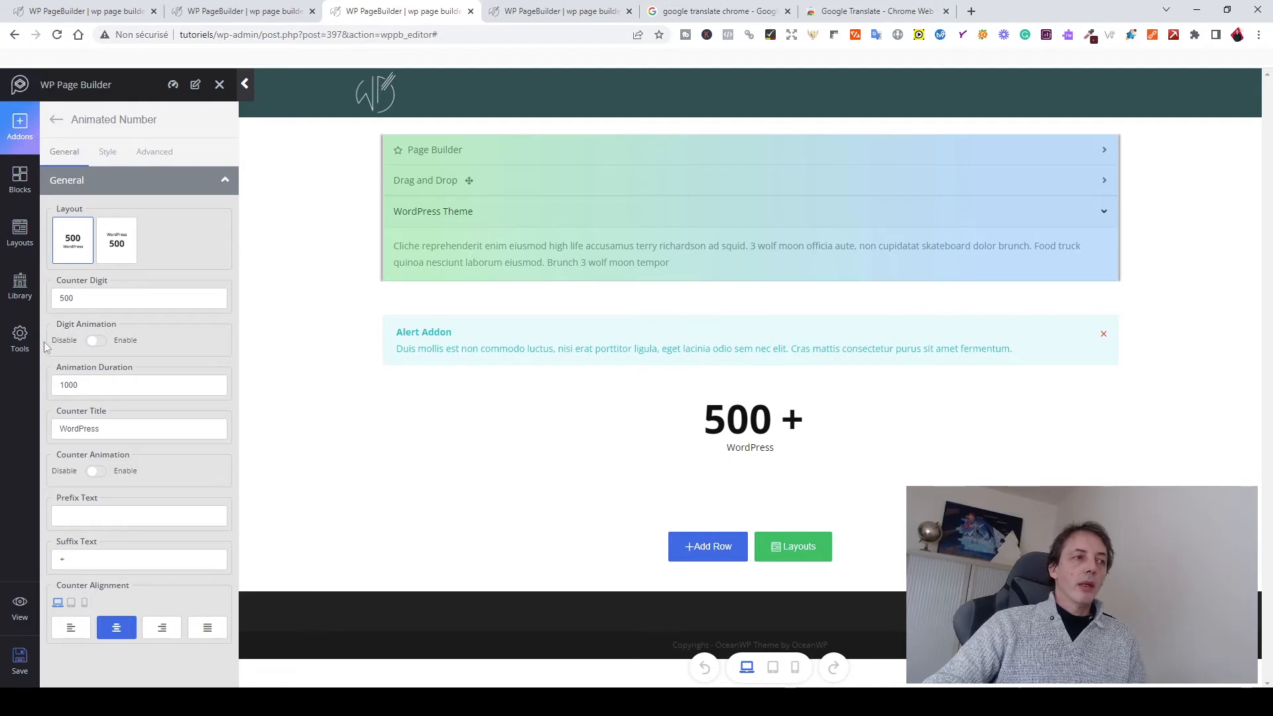
# - Add a single-column row below the animated number and place a Block Number addon in it
pyautogui.click(20, 126)
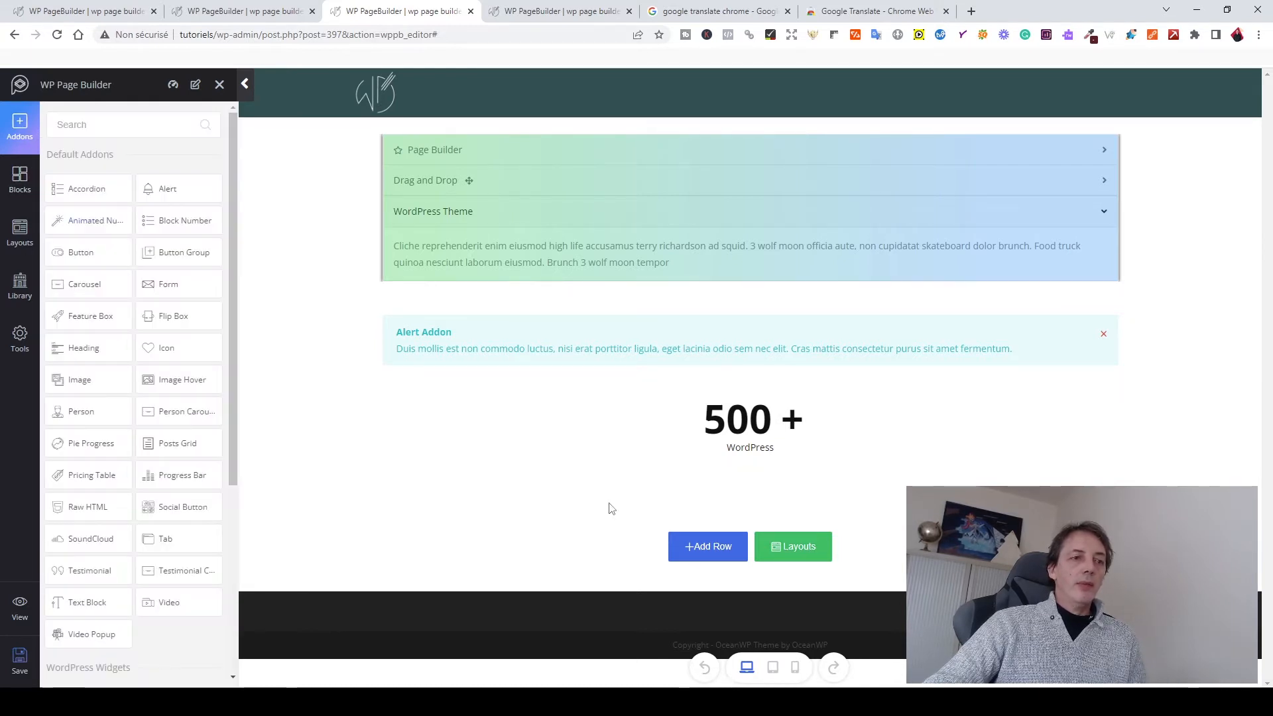
pyautogui.click(693, 547)
pyautogui.click(574, 551)
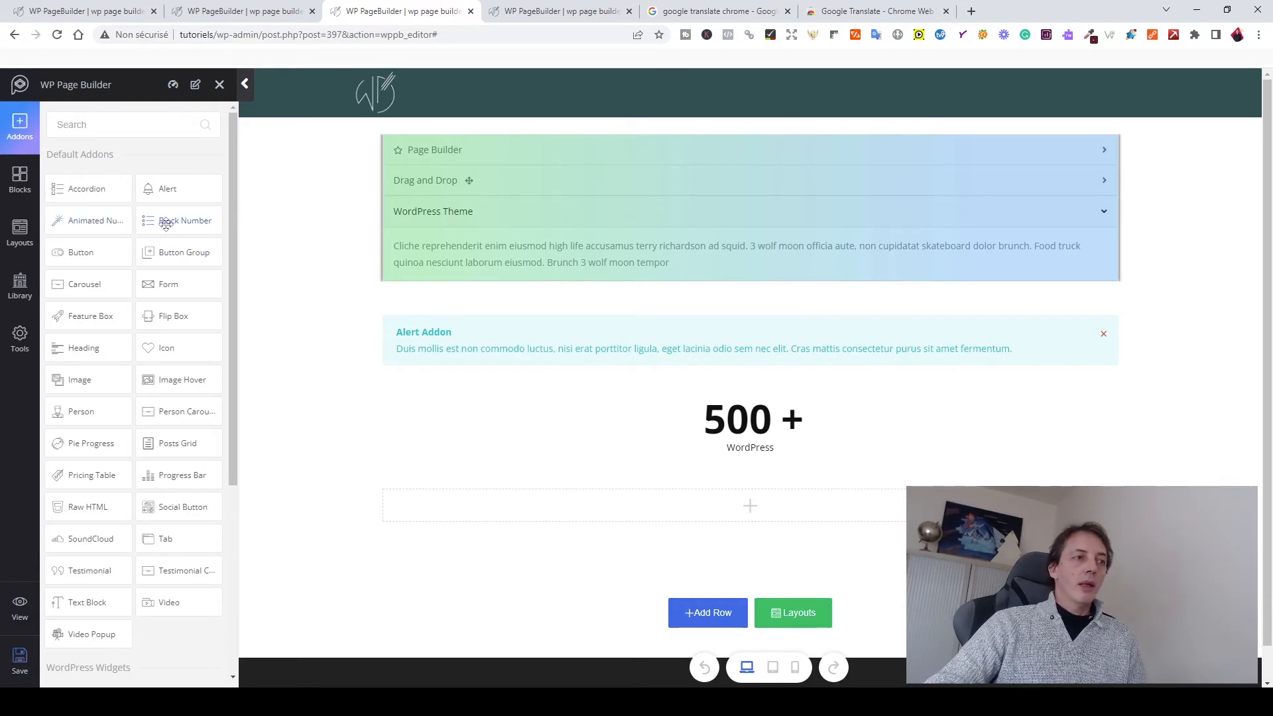
pyautogui.moveTo(165, 224); pyautogui.dragTo(689, 519)
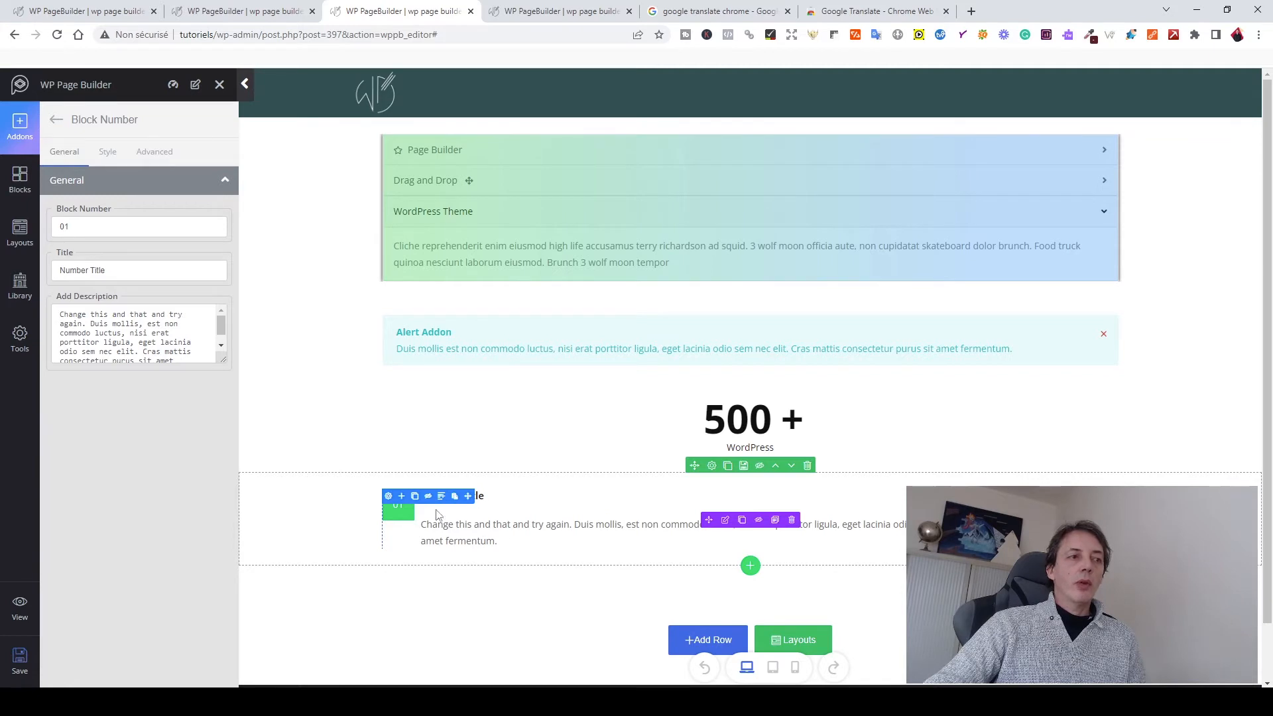
# - Review the block number's general, style and advanced settings
pyautogui.click(102, 149)
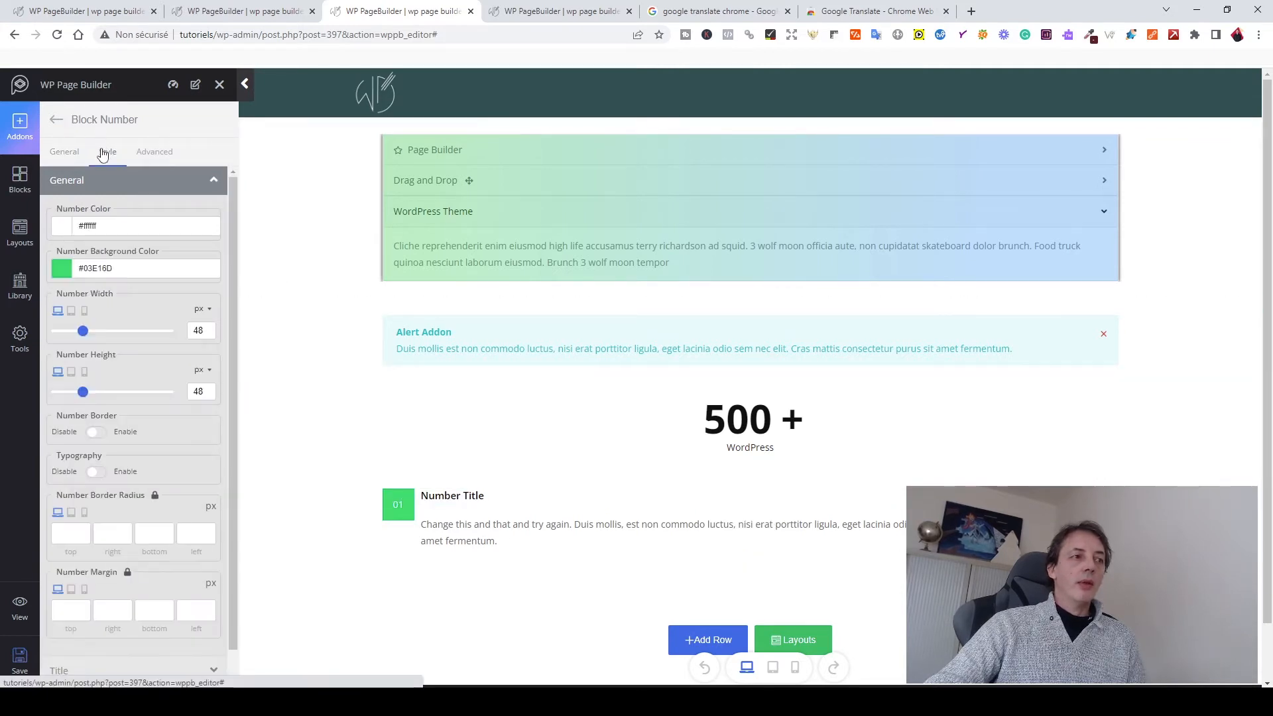
pyautogui.click(149, 159)
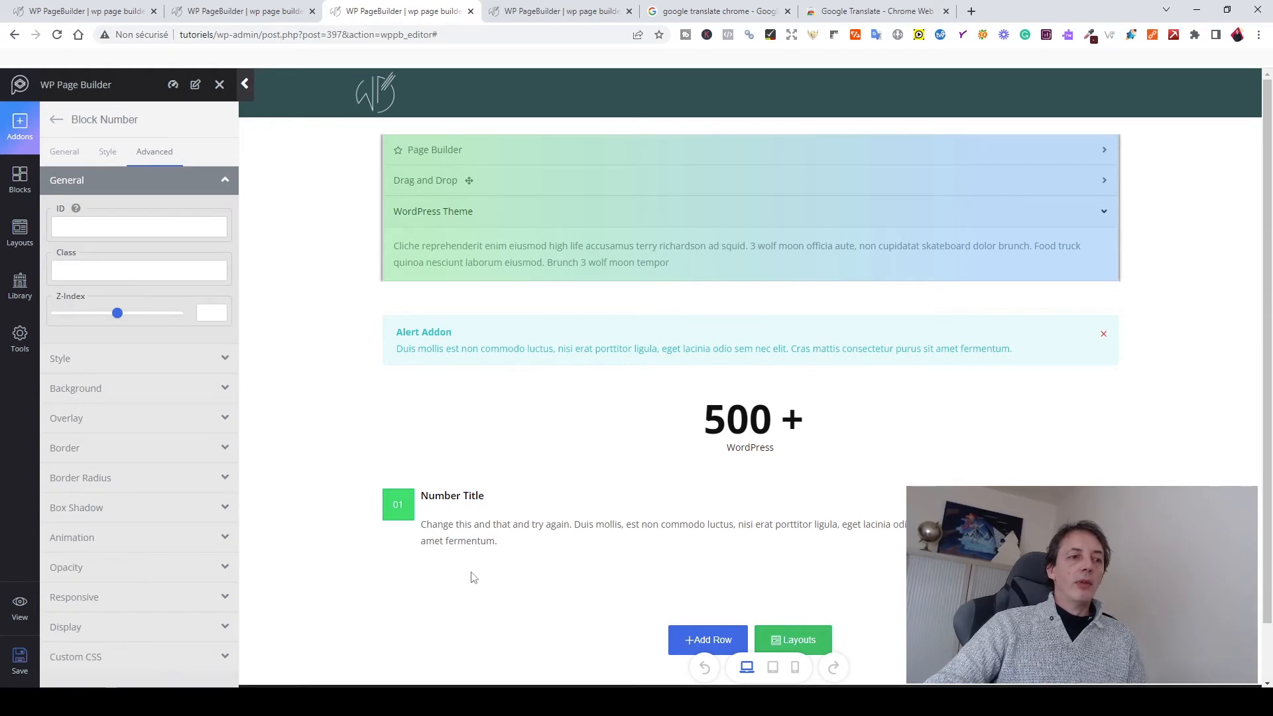
pyautogui.moveTo(486, 538)
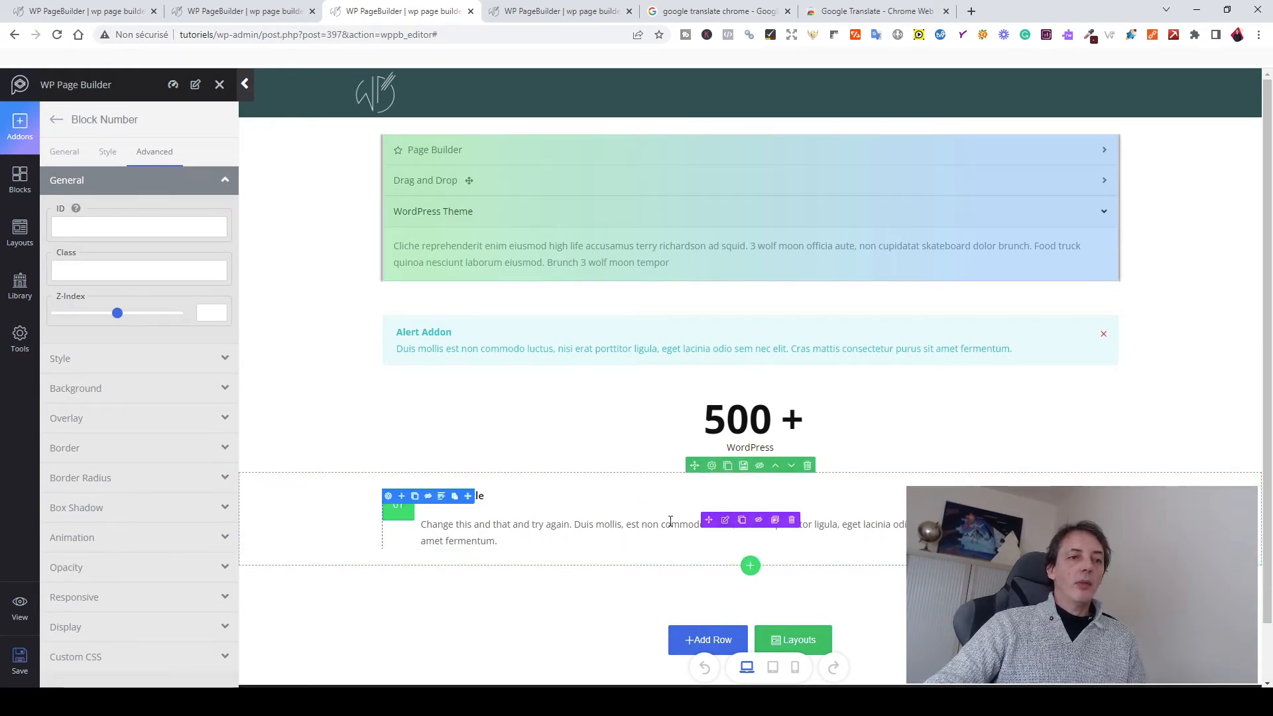
pyautogui.click(69, 152)
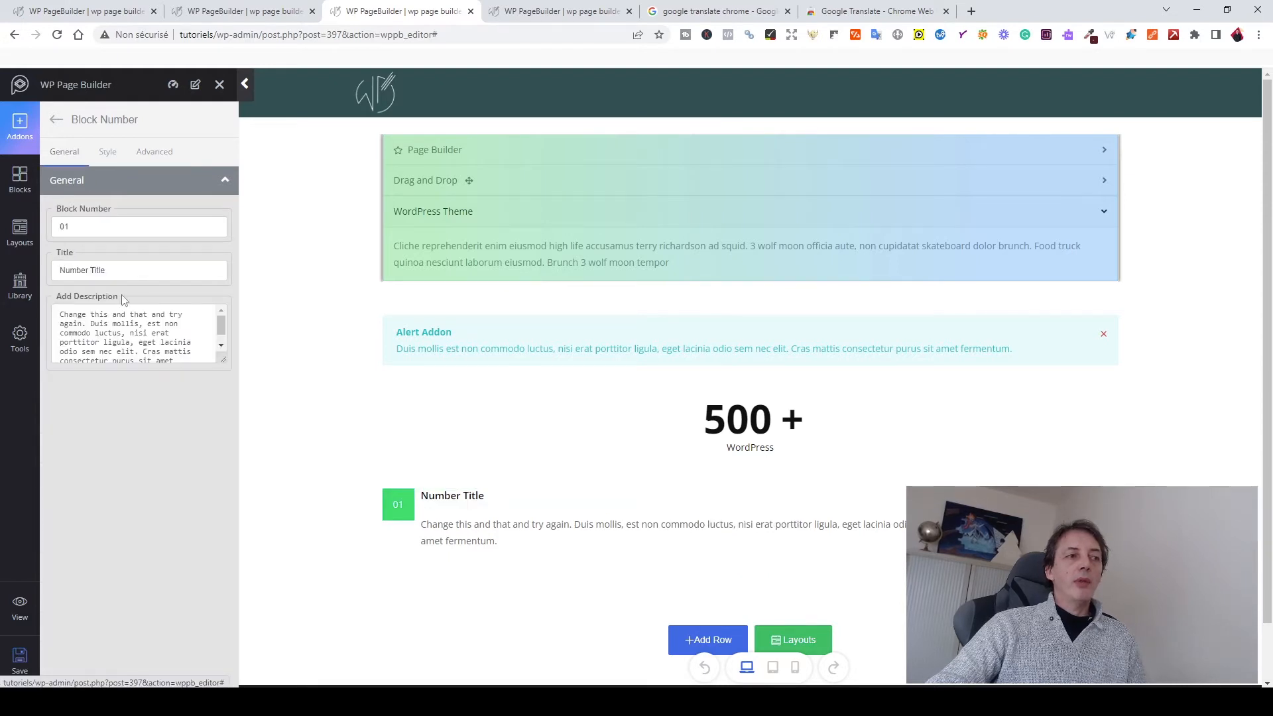
pyautogui.moveTo(462, 509)
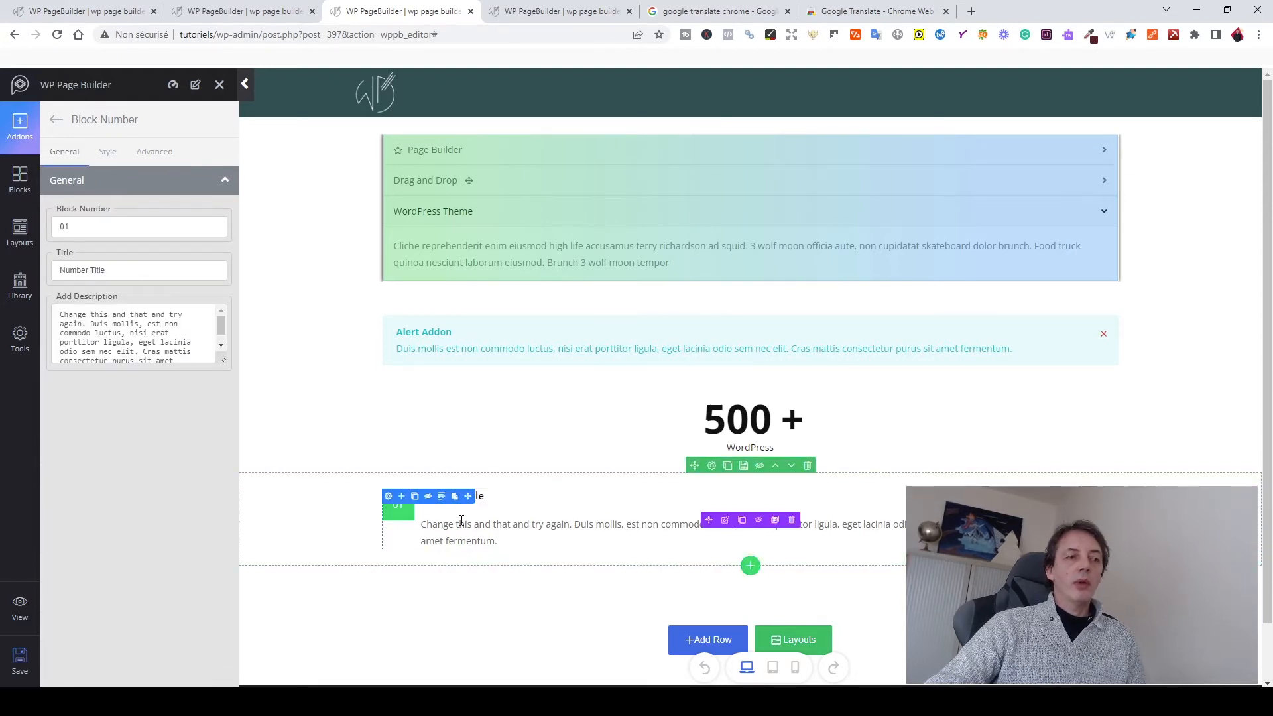
pyautogui.click(106, 154)
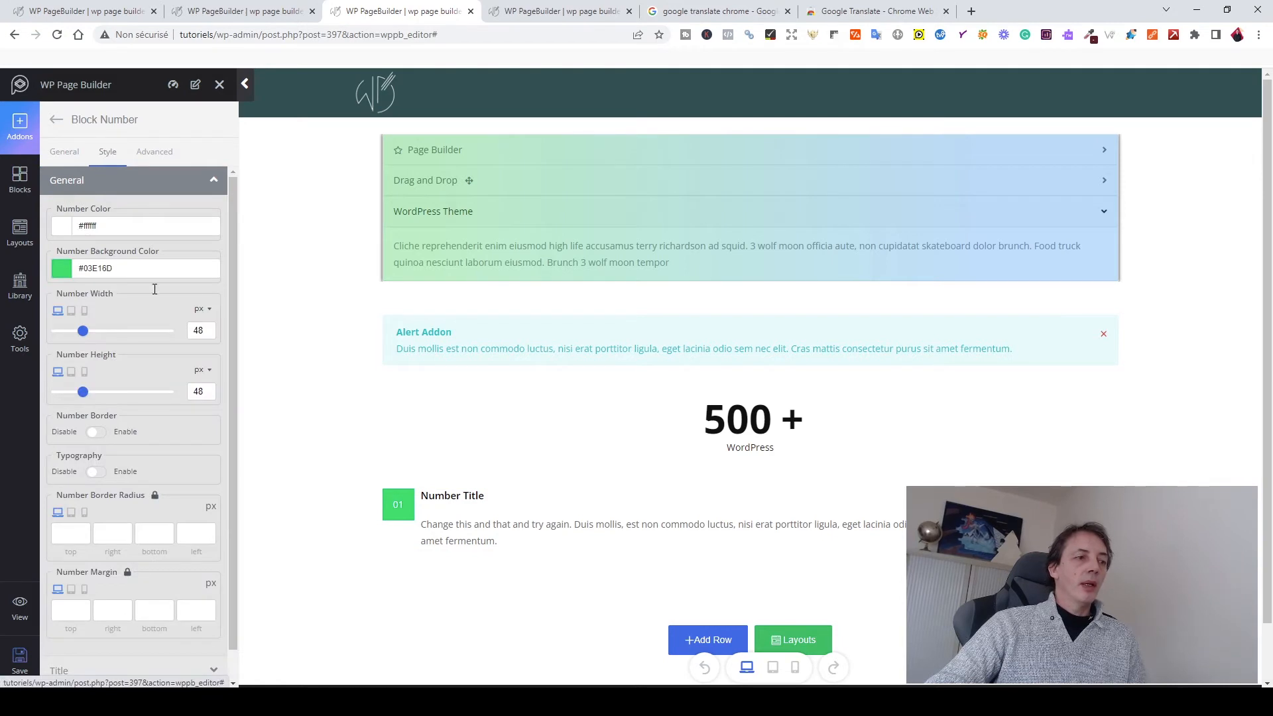
# - Add a single-column row below the block number and place a Button addon in it
pyautogui.click(707, 639)
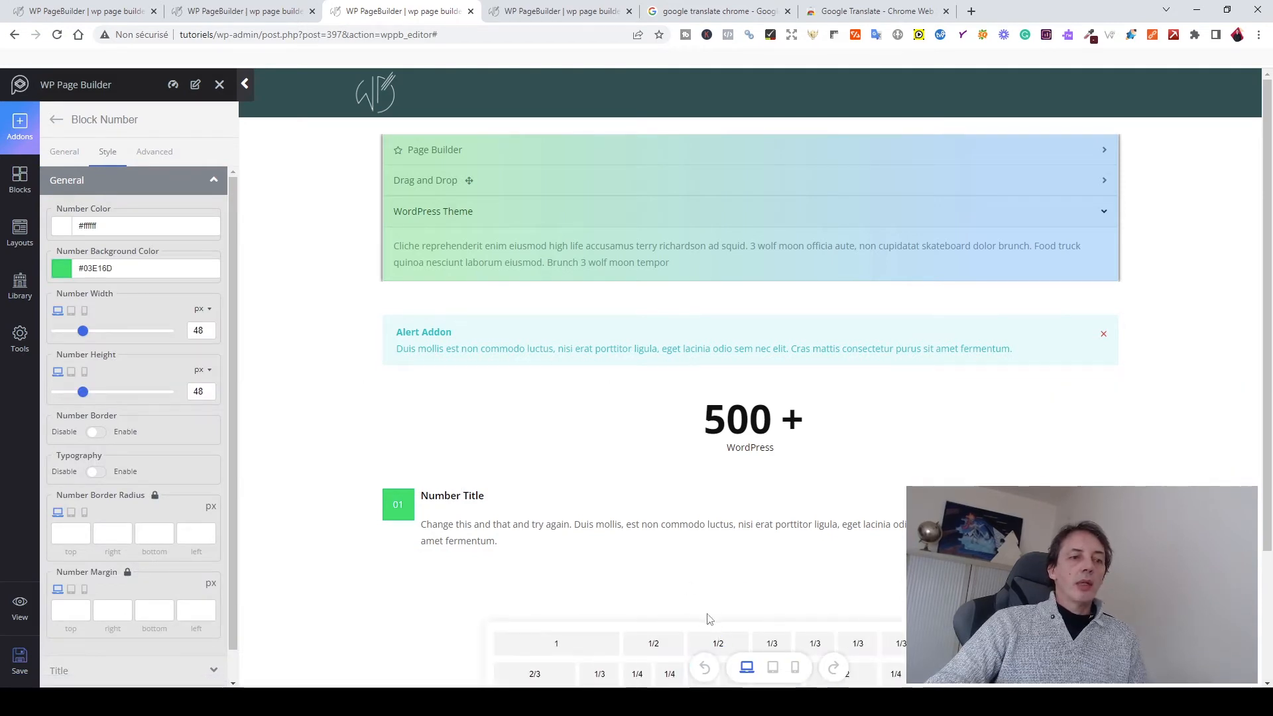
pyautogui.click(557, 646)
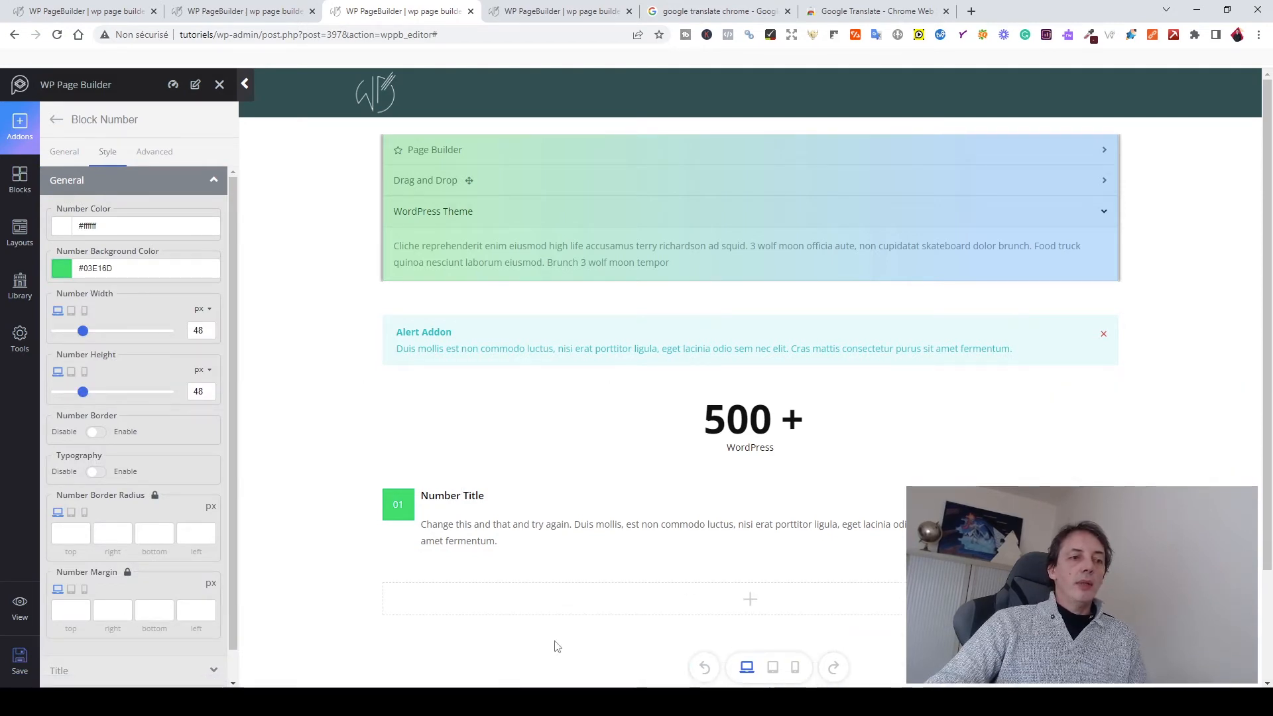
pyautogui.click(53, 119)
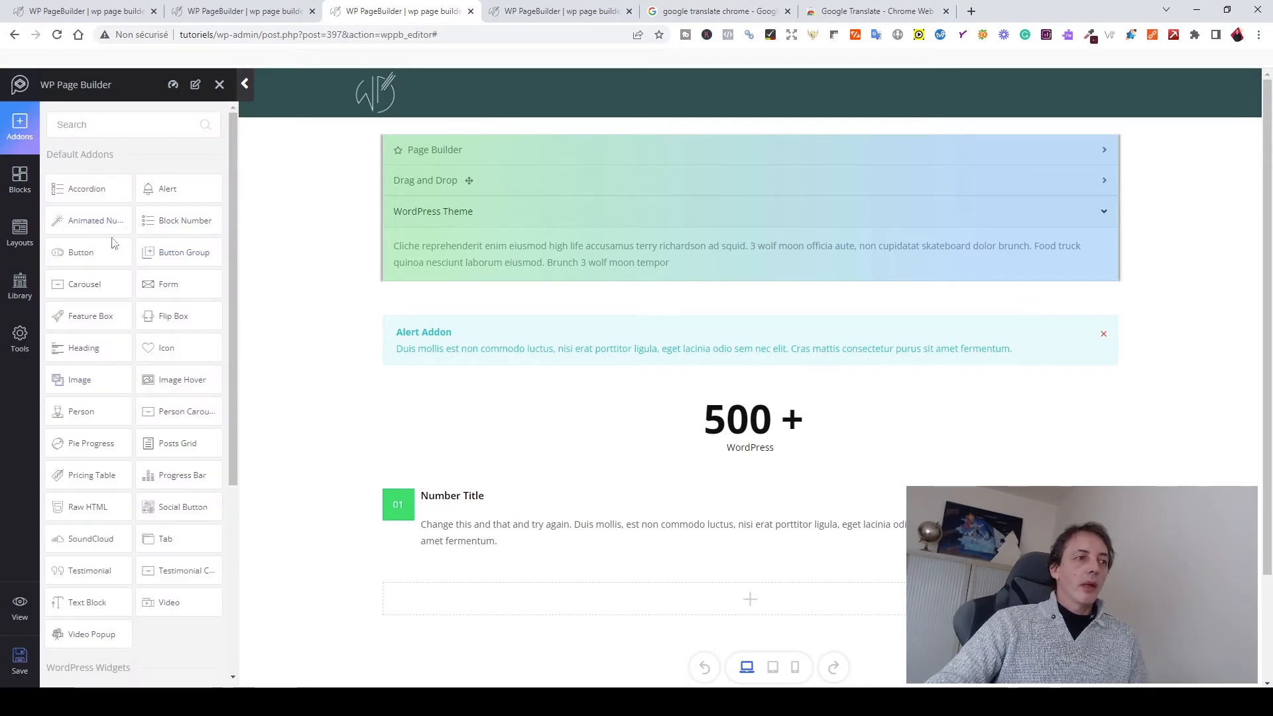
pyautogui.moveTo(86, 254); pyautogui.dragTo(769, 600)
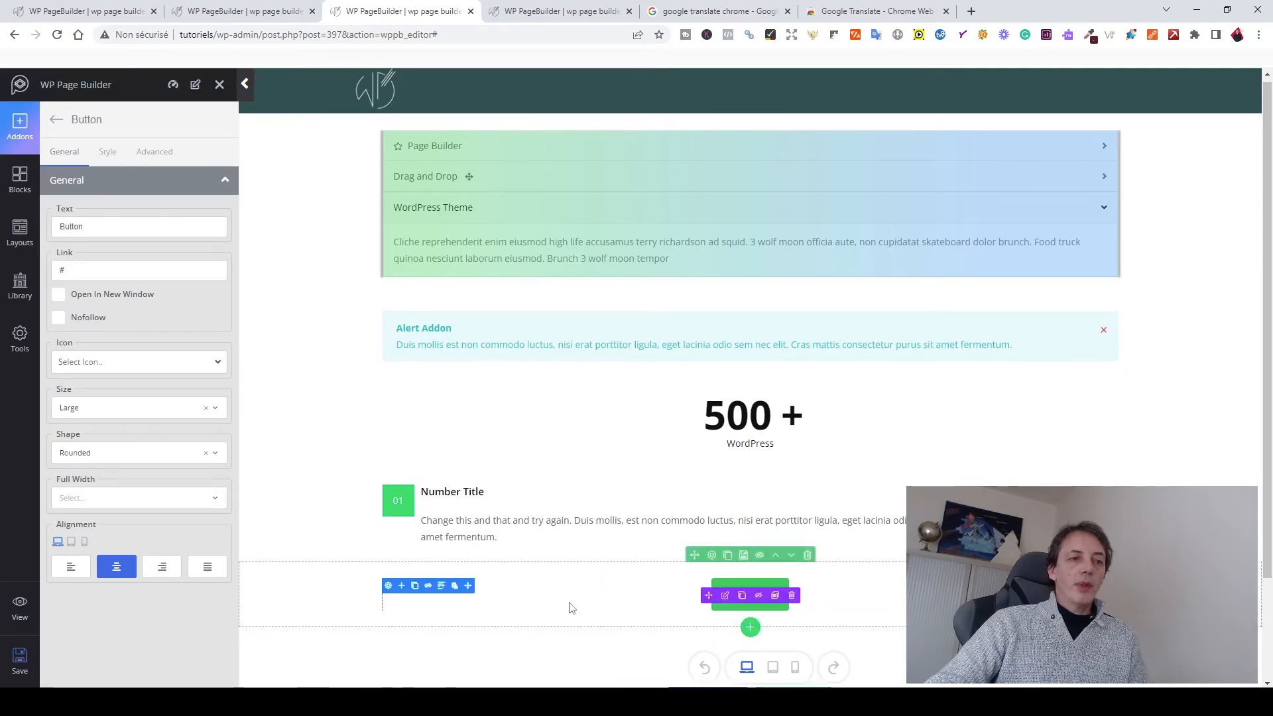
# - Try the Primary, Info, Warning, Danger and Light styles on the button
pyautogui.scroll(-3, 577, 590)
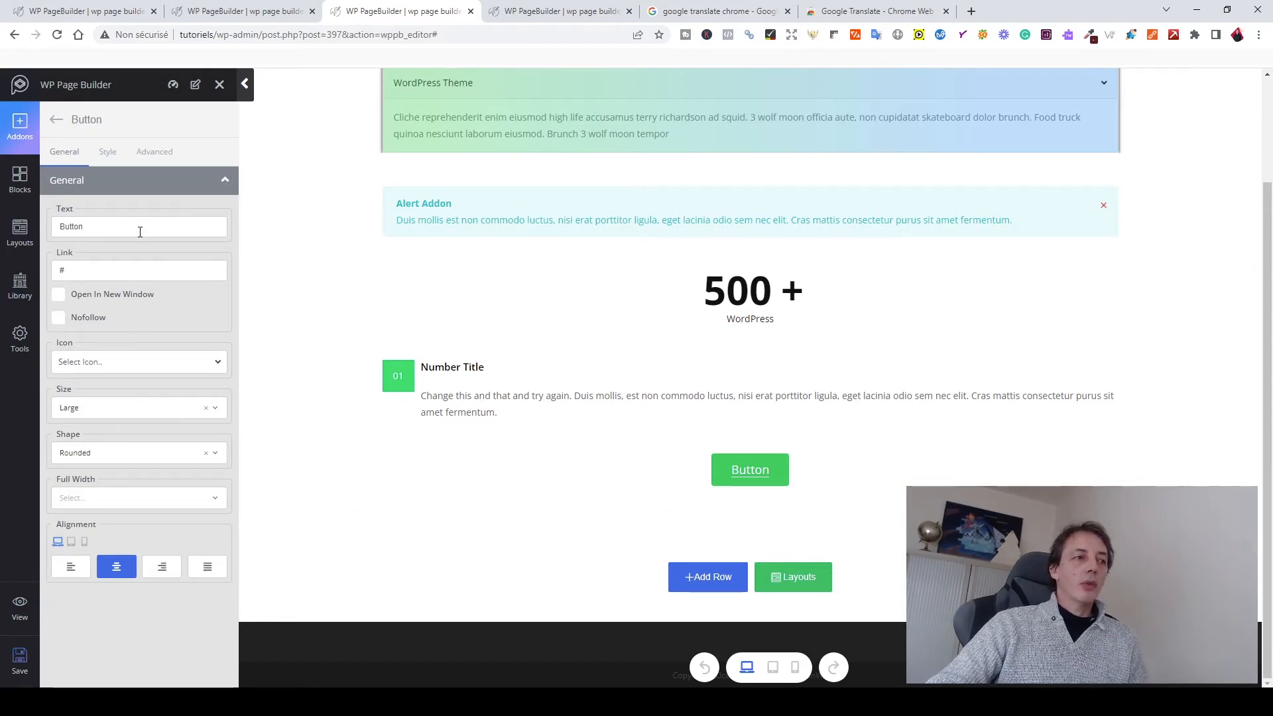
pyautogui.click(108, 151)
pyautogui.click(98, 212)
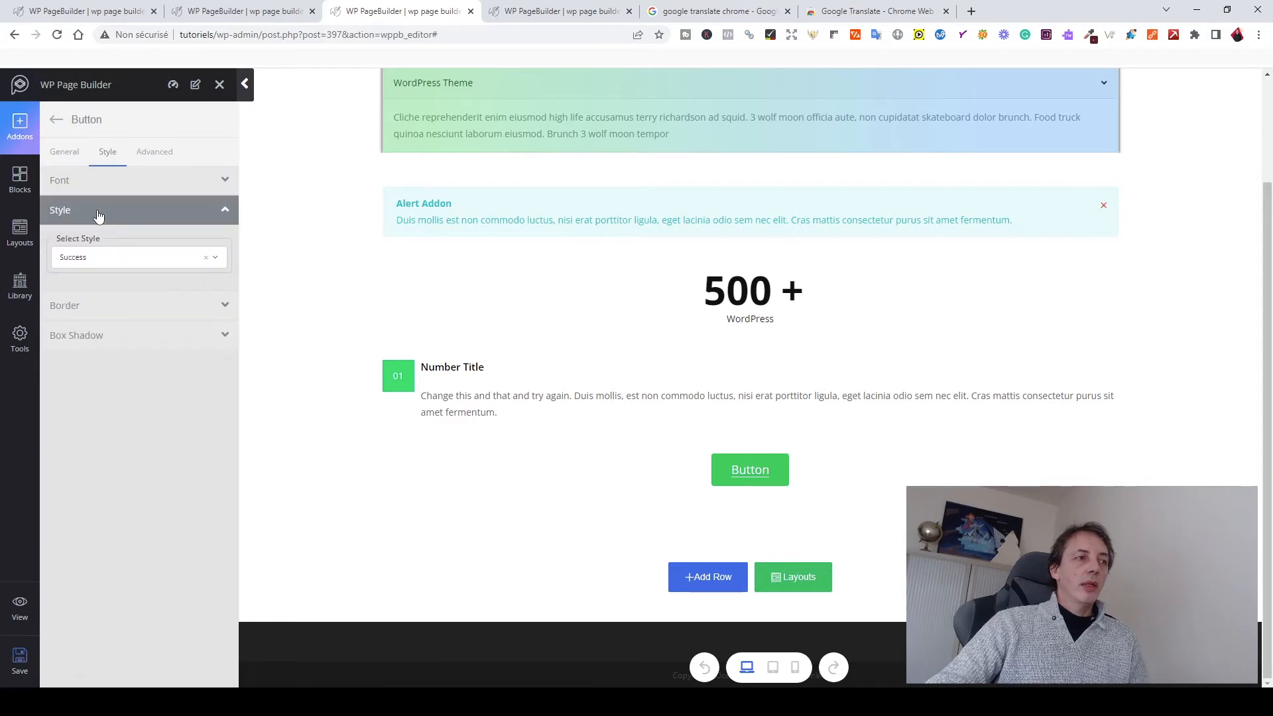
pyautogui.click(191, 259)
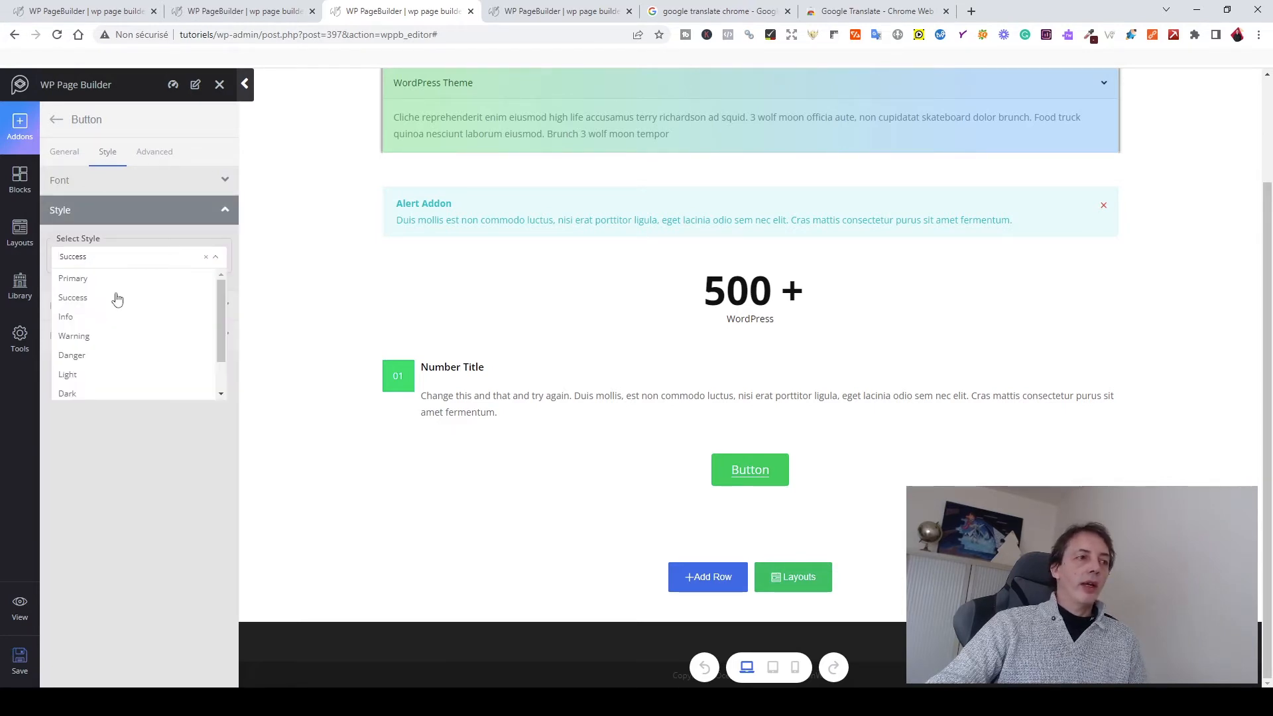
pyautogui.click(88, 278)
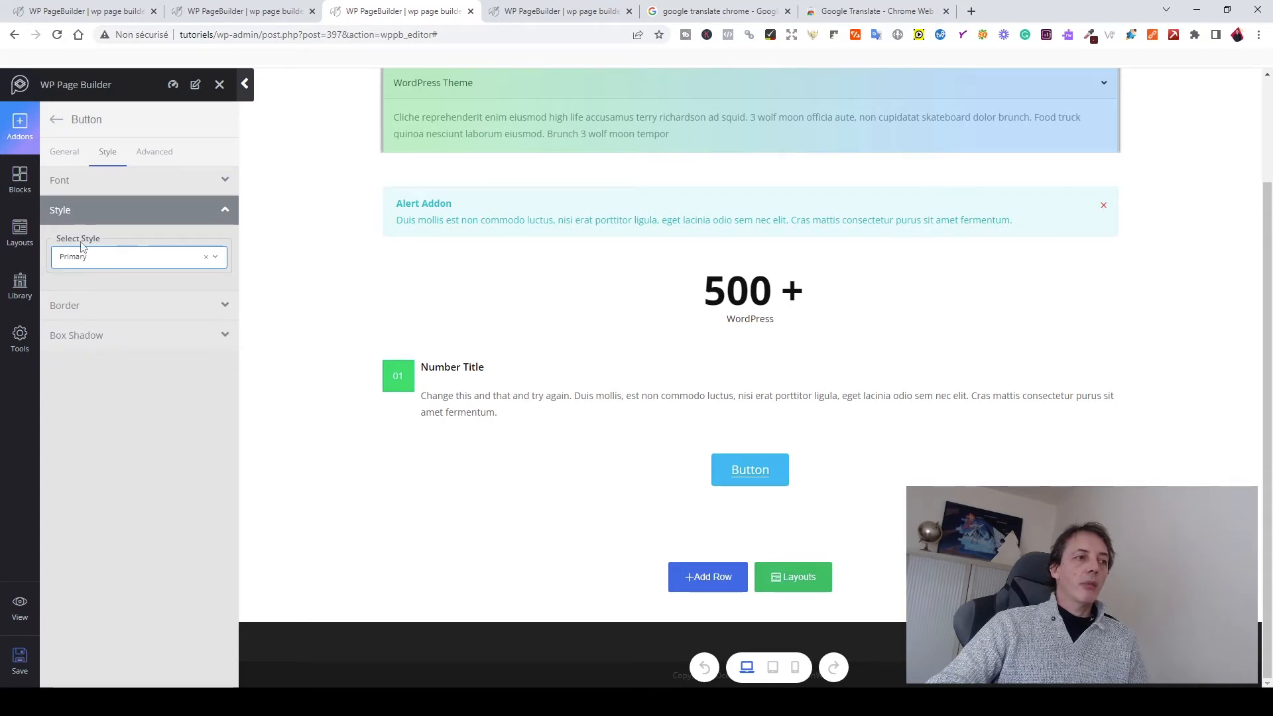
pyautogui.click(74, 256)
pyautogui.click(89, 320)
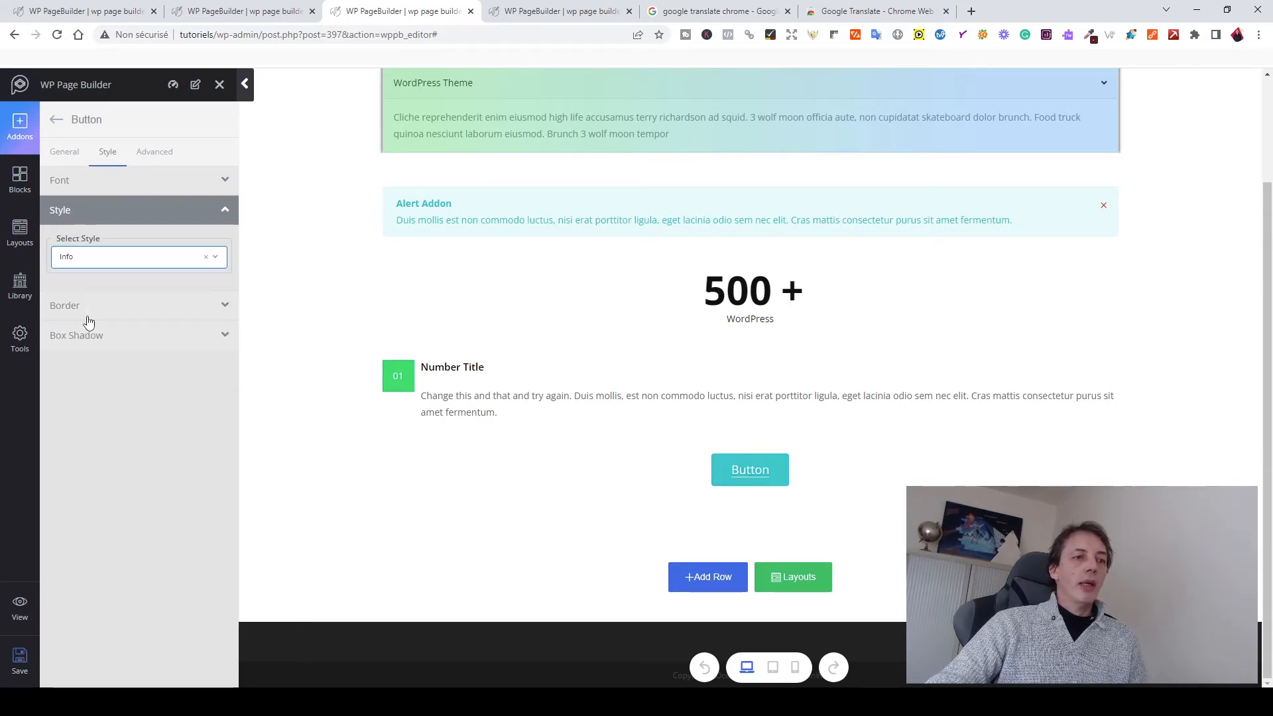
pyautogui.click(70, 253)
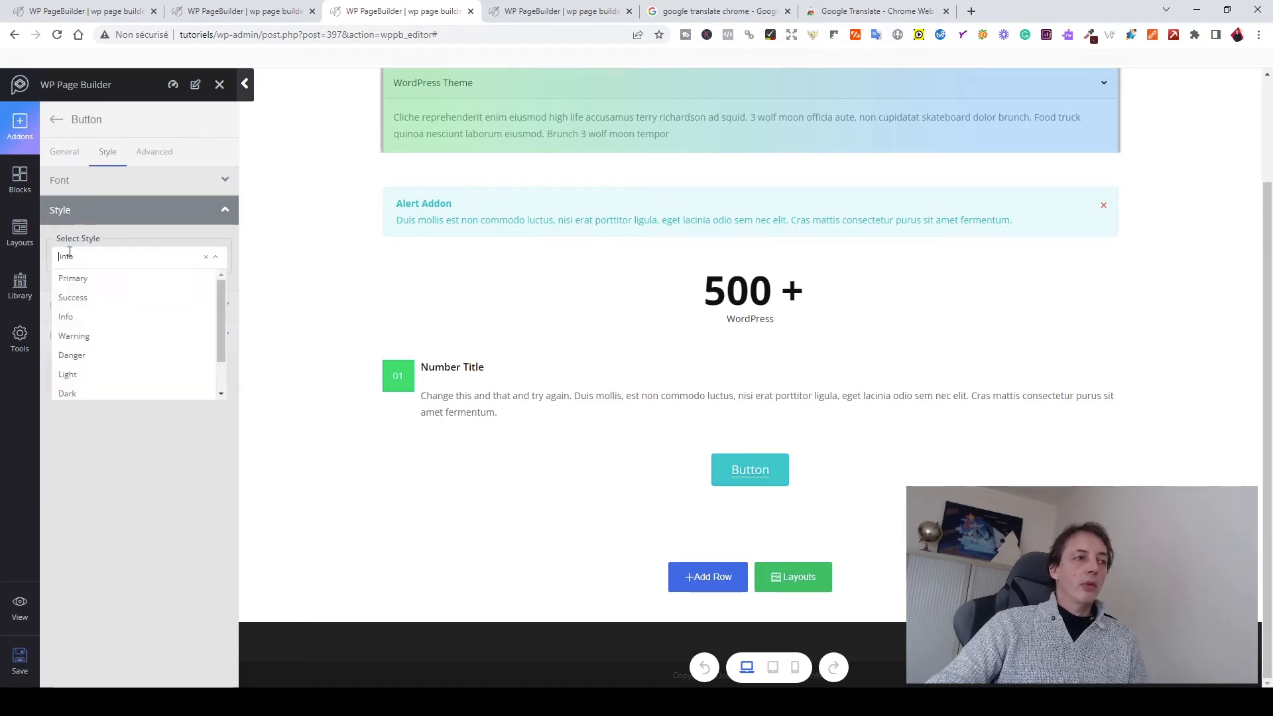
pyautogui.click(73, 335)
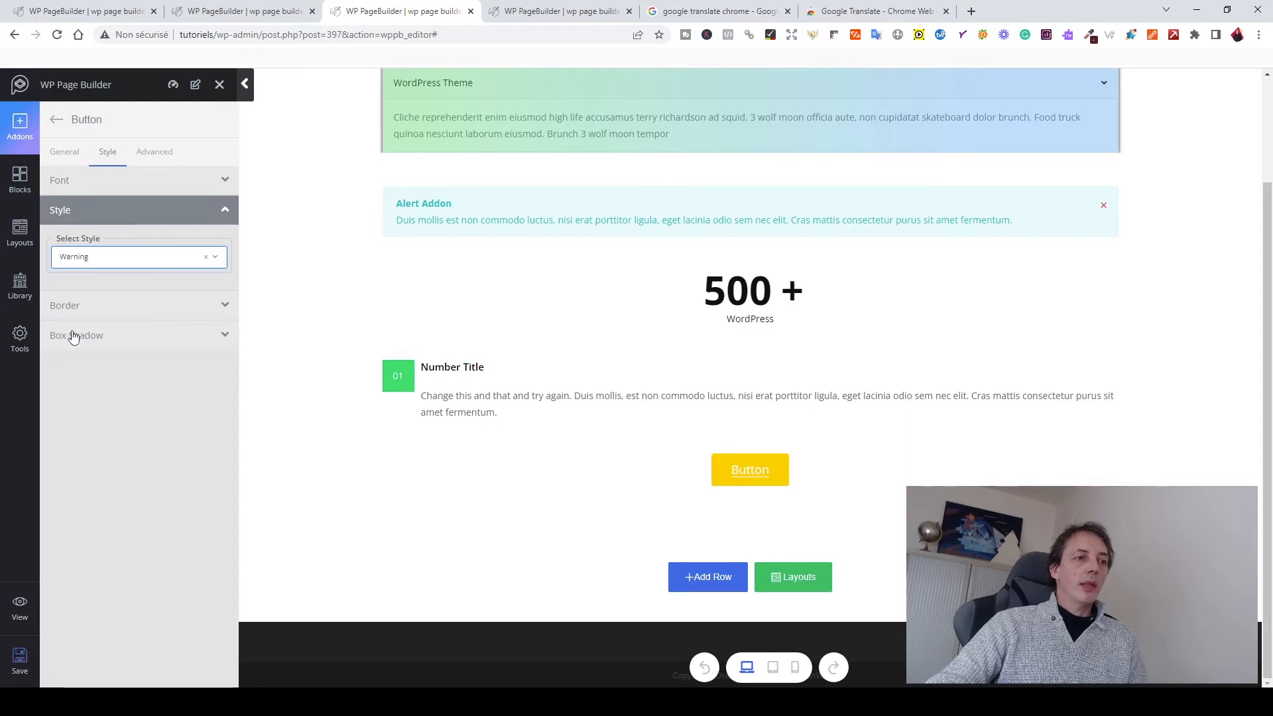
pyautogui.click(107, 255)
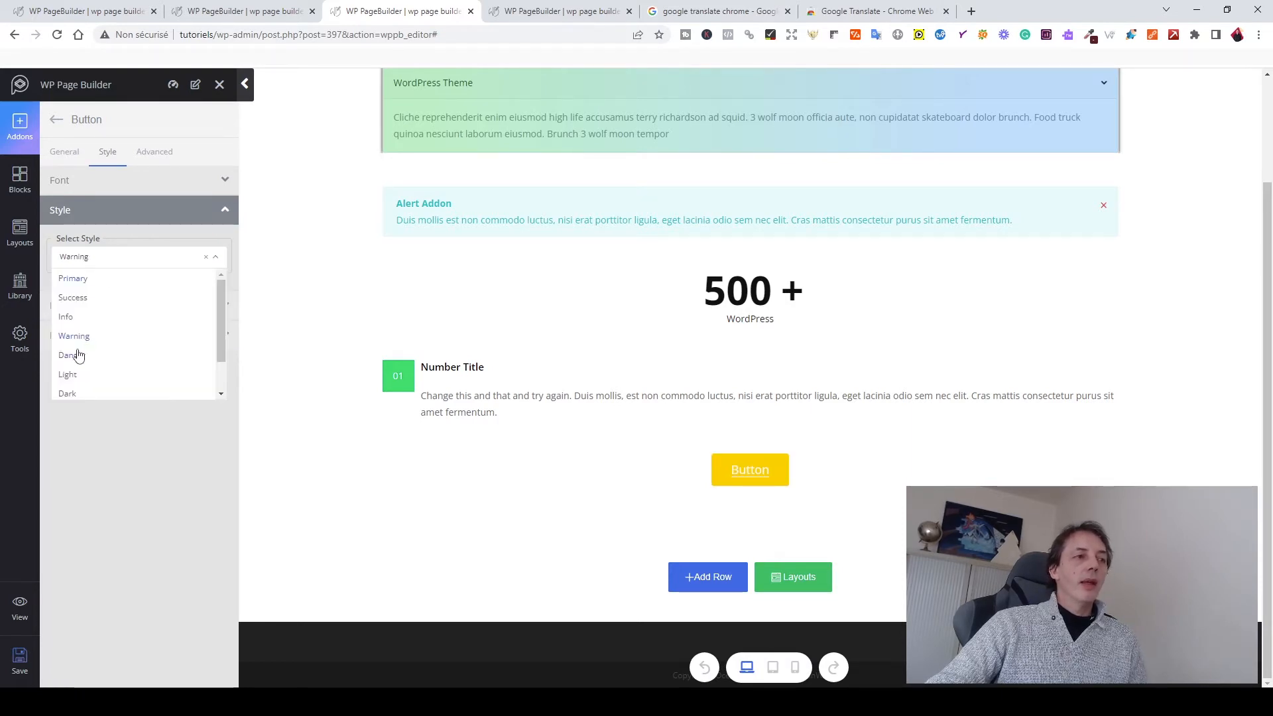
pyautogui.click(78, 351)
pyautogui.click(98, 254)
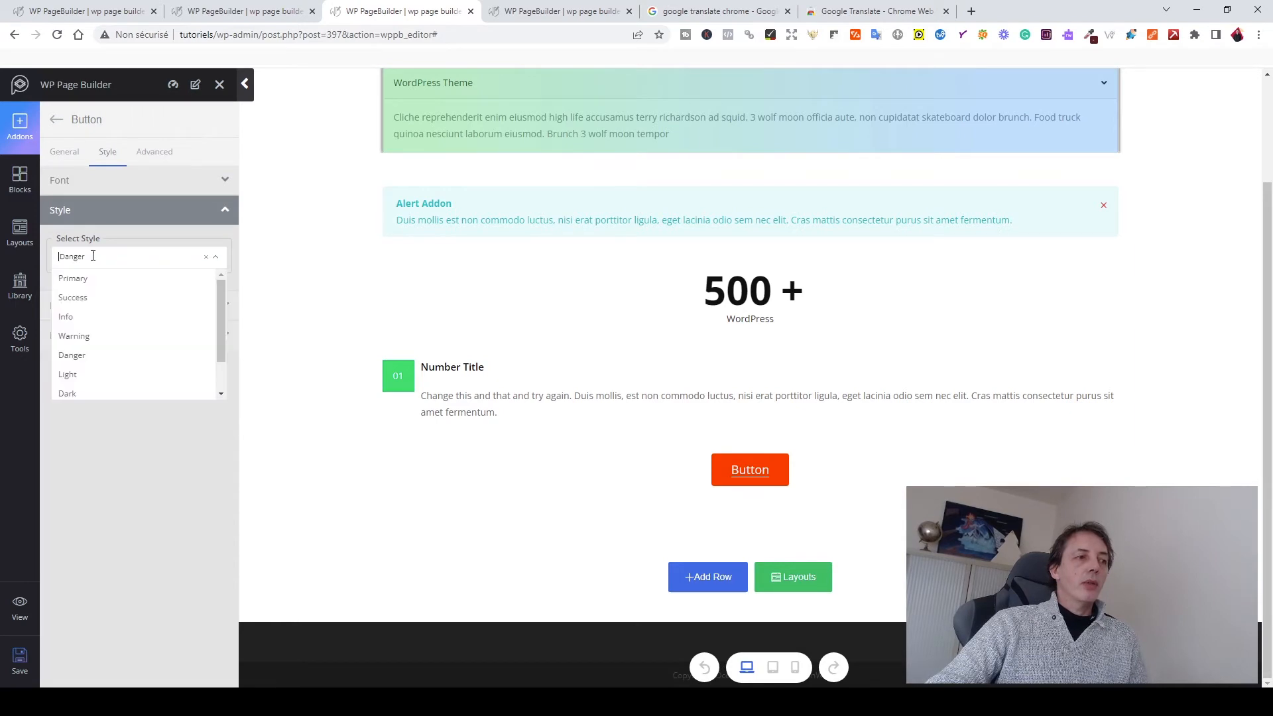
pyautogui.click(77, 369)
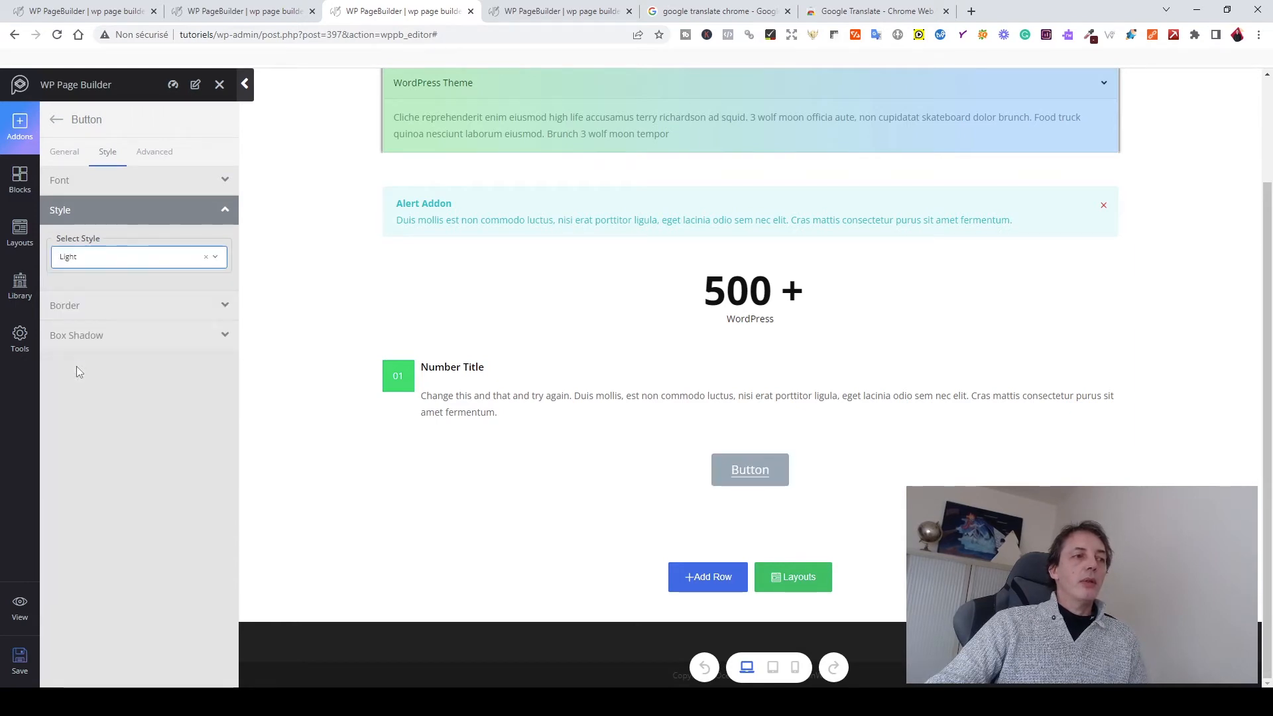
# - Try the Dark and Link styles on the button, and set its style to Custom
pyautogui.click(100, 255)
pyautogui.scroll(-2, 171, 330)
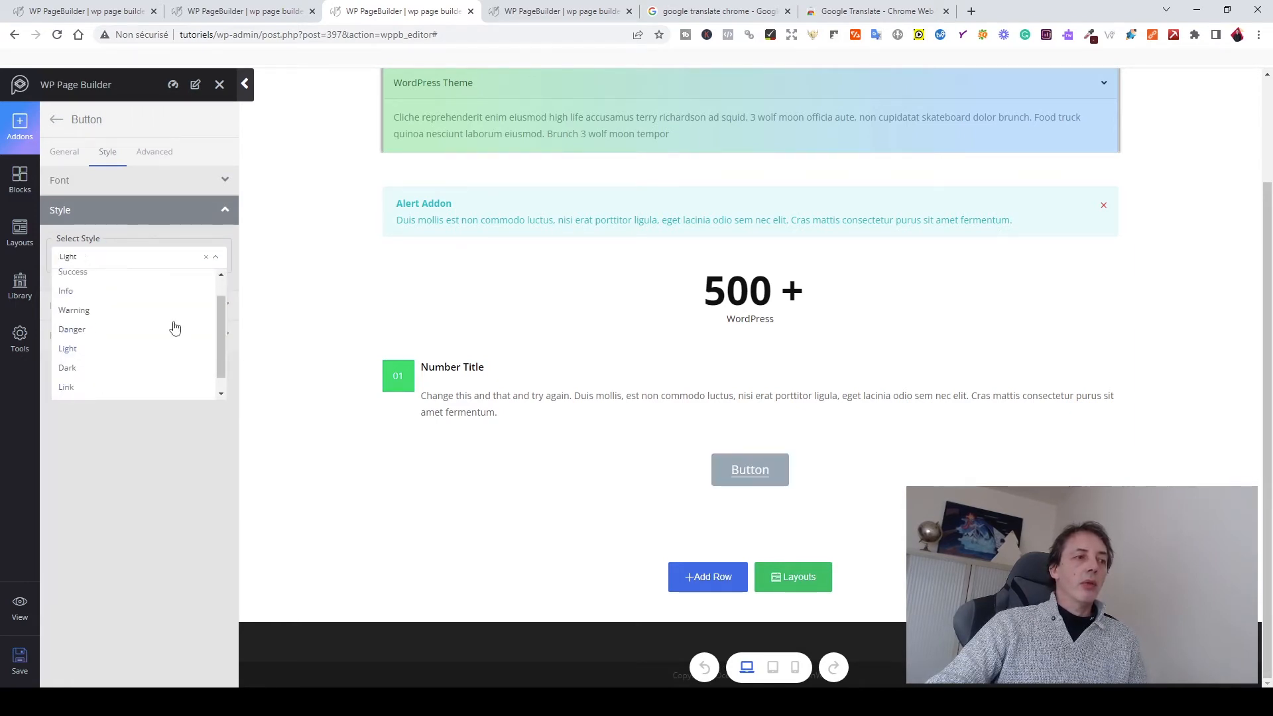
pyautogui.click(69, 352)
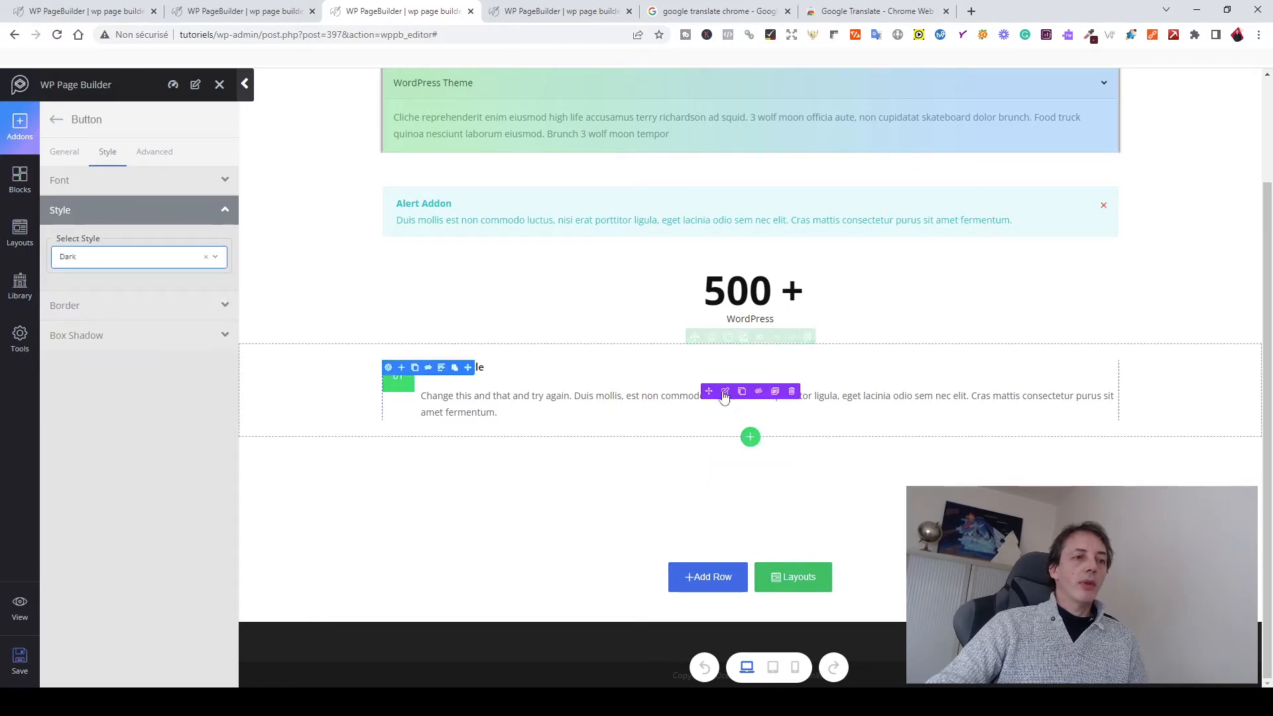
pyautogui.click(171, 264)
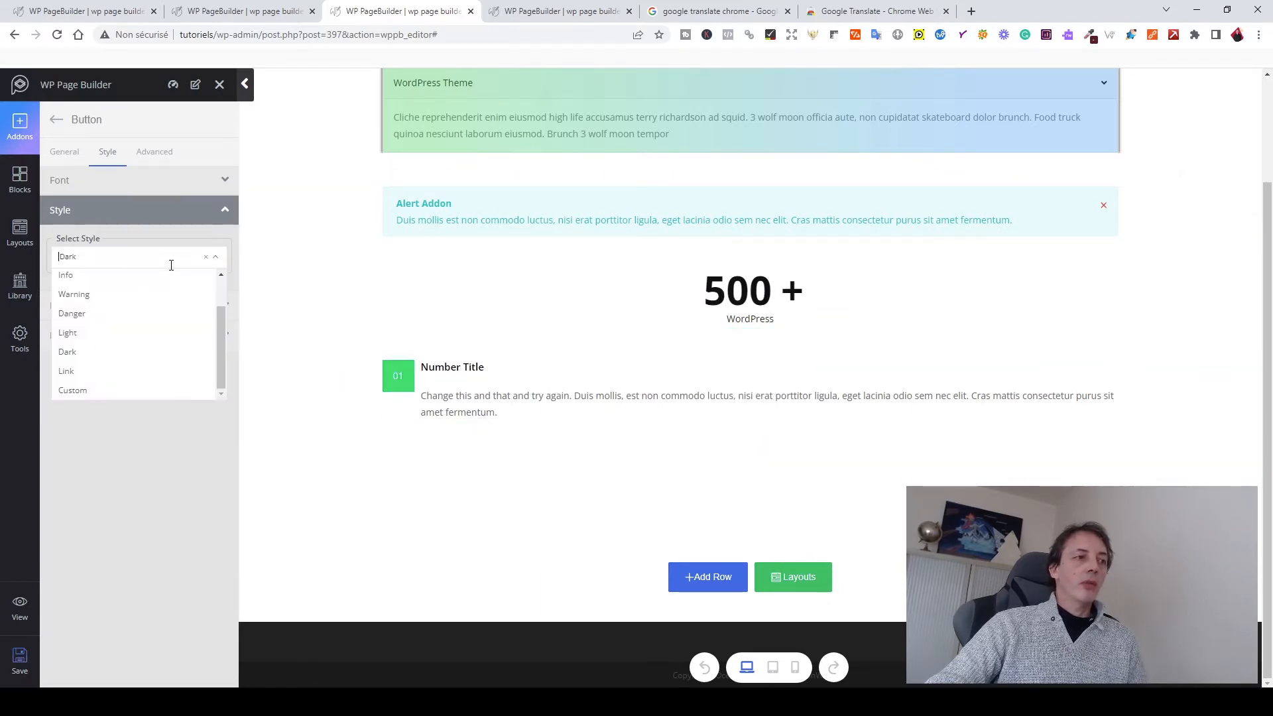
pyautogui.click(69, 371)
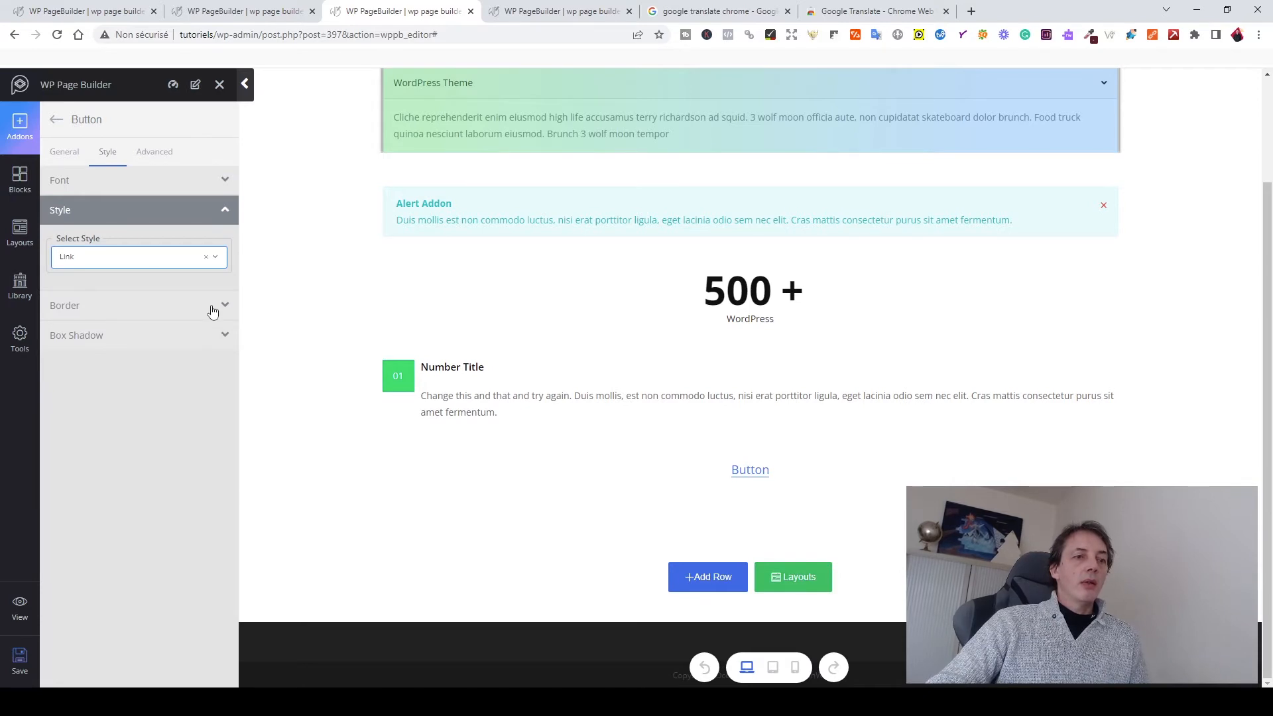
pyautogui.click(174, 262)
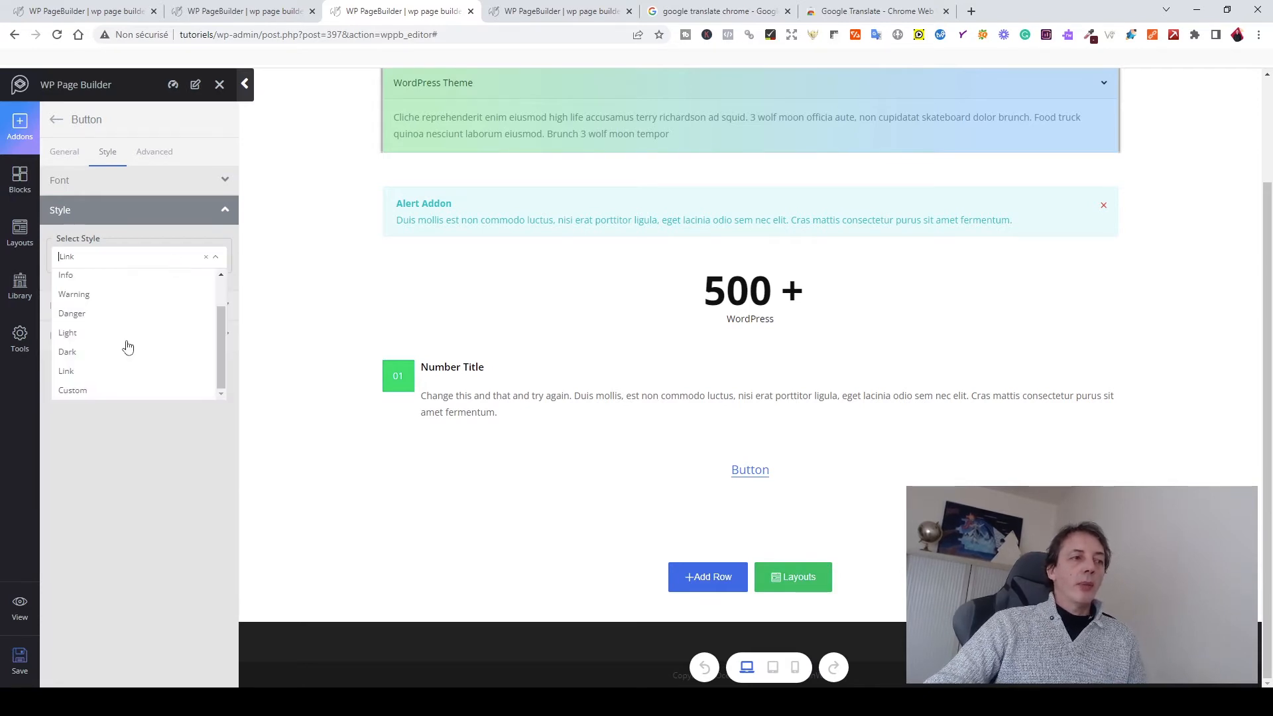
pyautogui.click(74, 393)
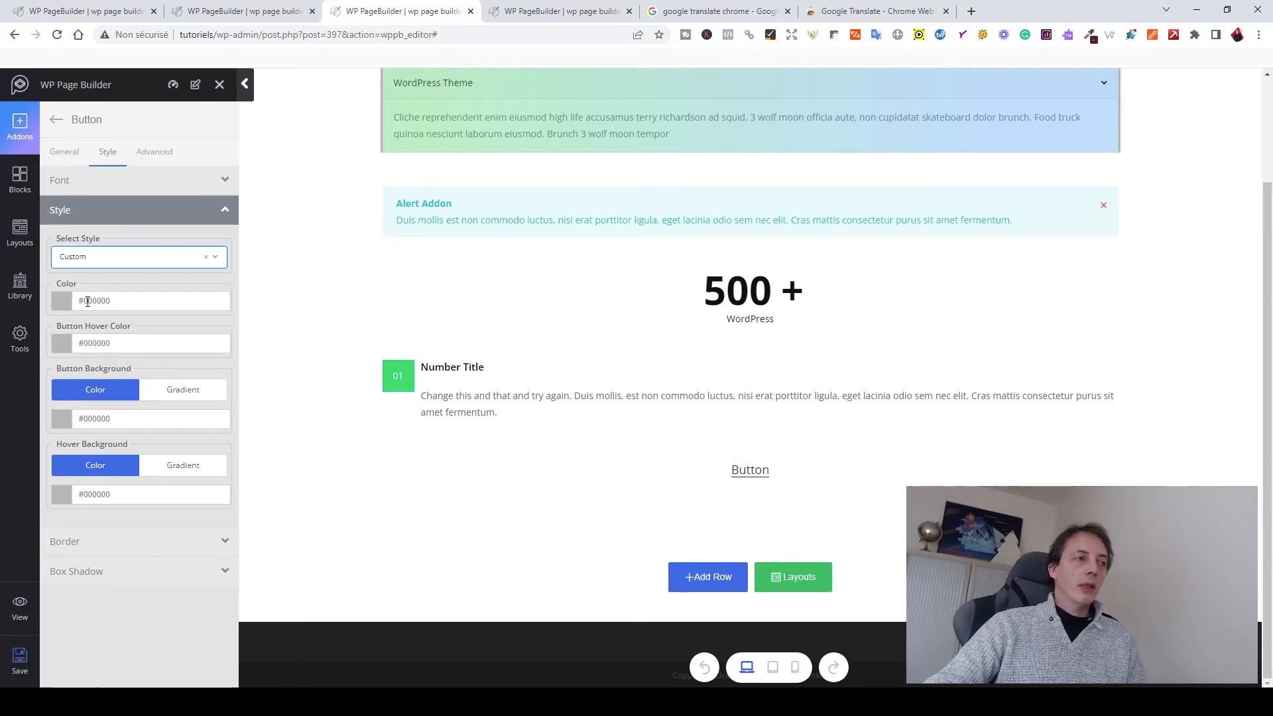
pyautogui.click(112, 210)
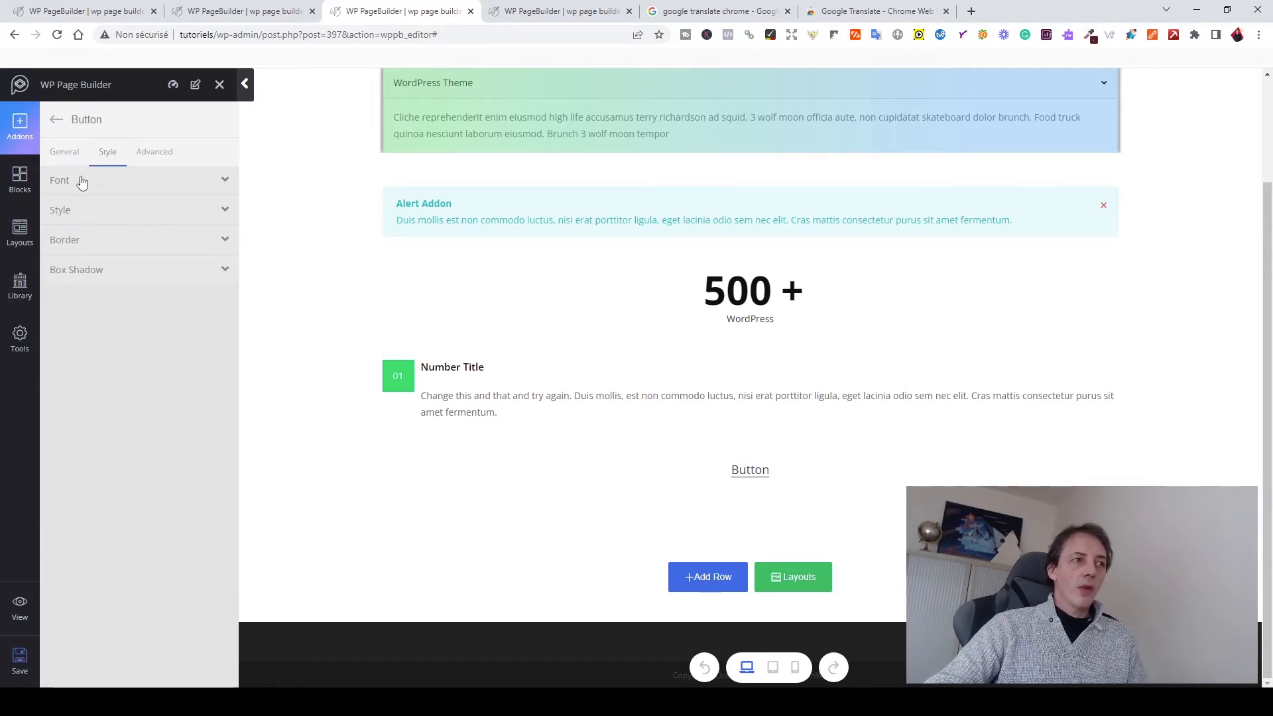
# - Add a single-column row below the button and place a Button Group addon in it
pyautogui.click(73, 128)
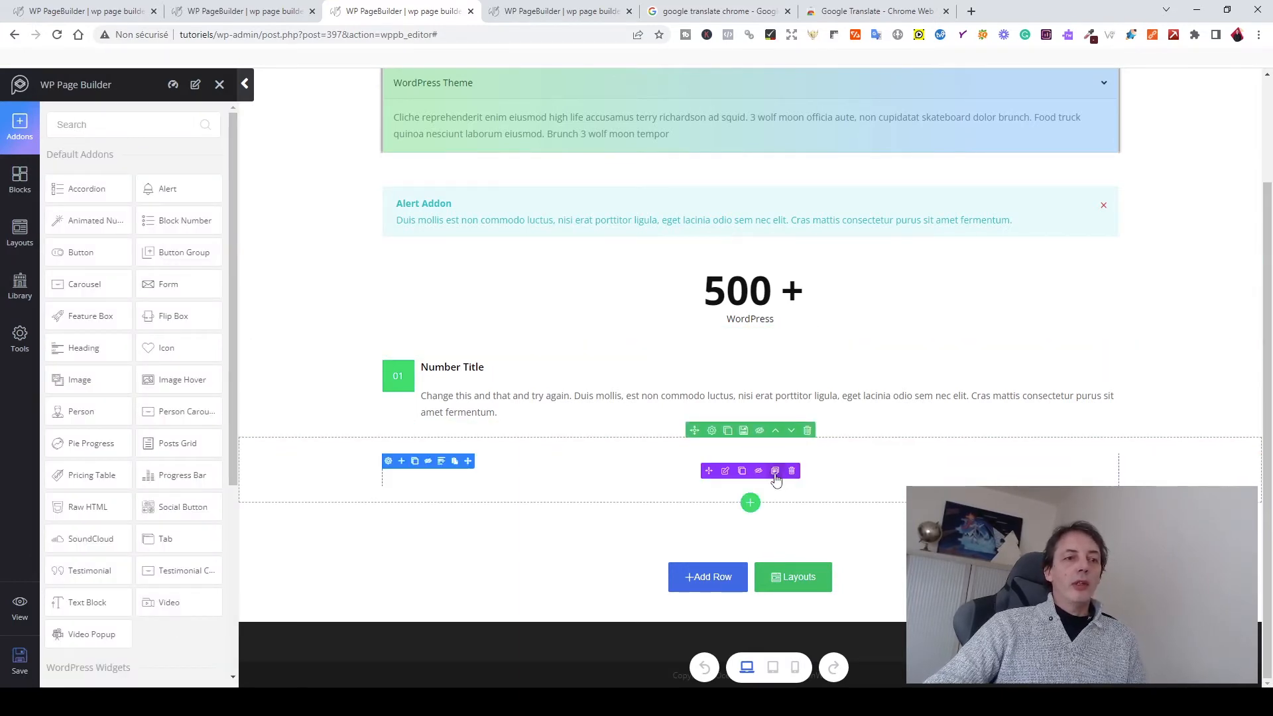
pyautogui.click(702, 583)
pyautogui.click(574, 583)
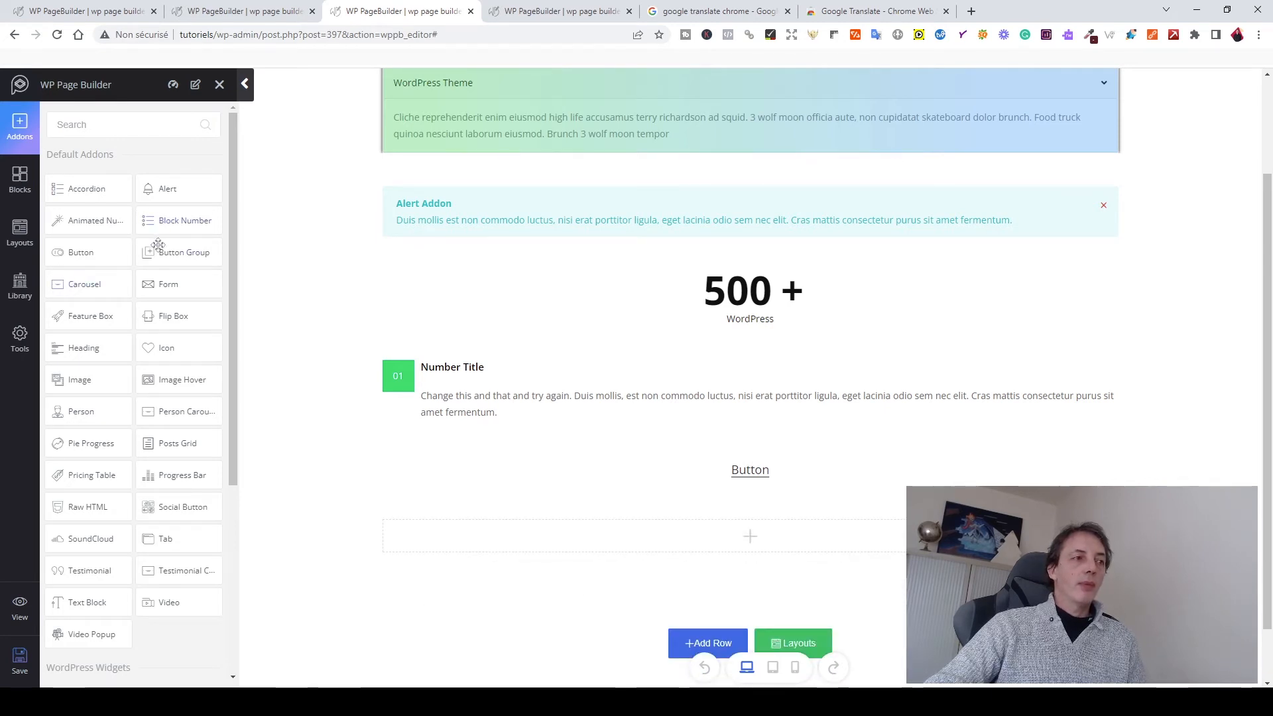
pyautogui.moveTo(174, 252); pyautogui.dragTo(756, 545)
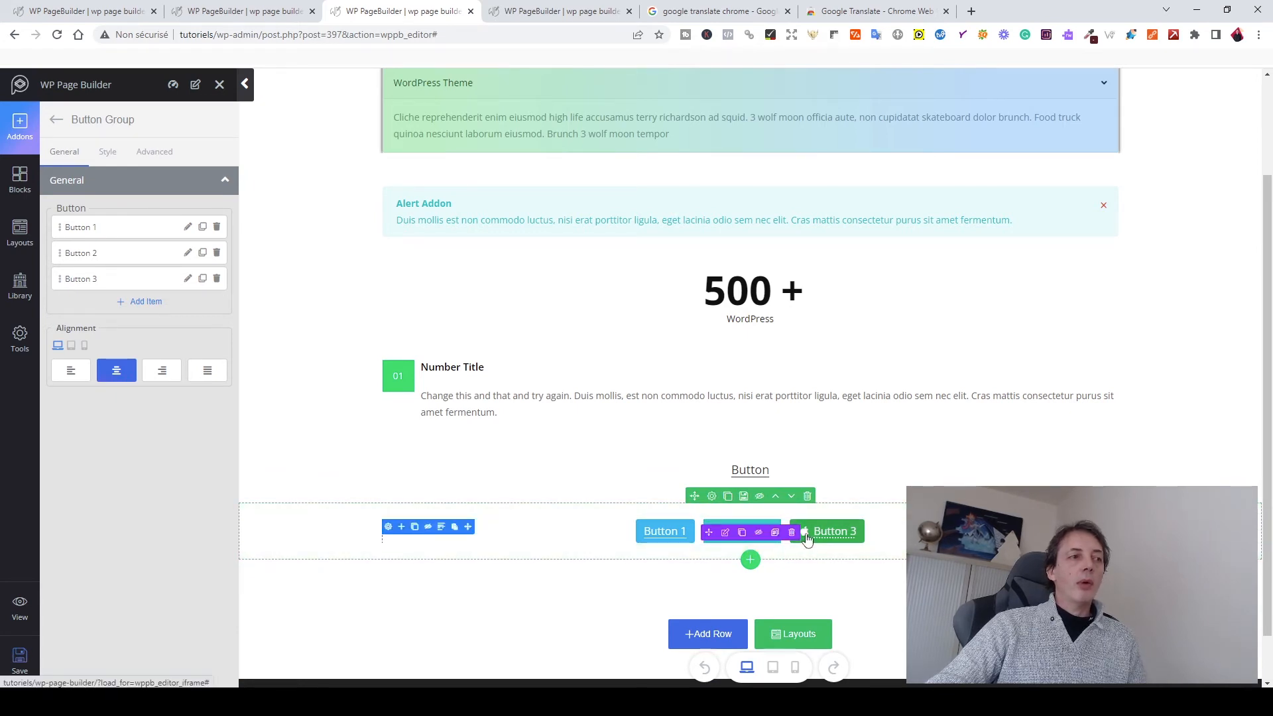
# - Review the button group's style and advanced settings and return to its general settings
pyautogui.click(107, 153)
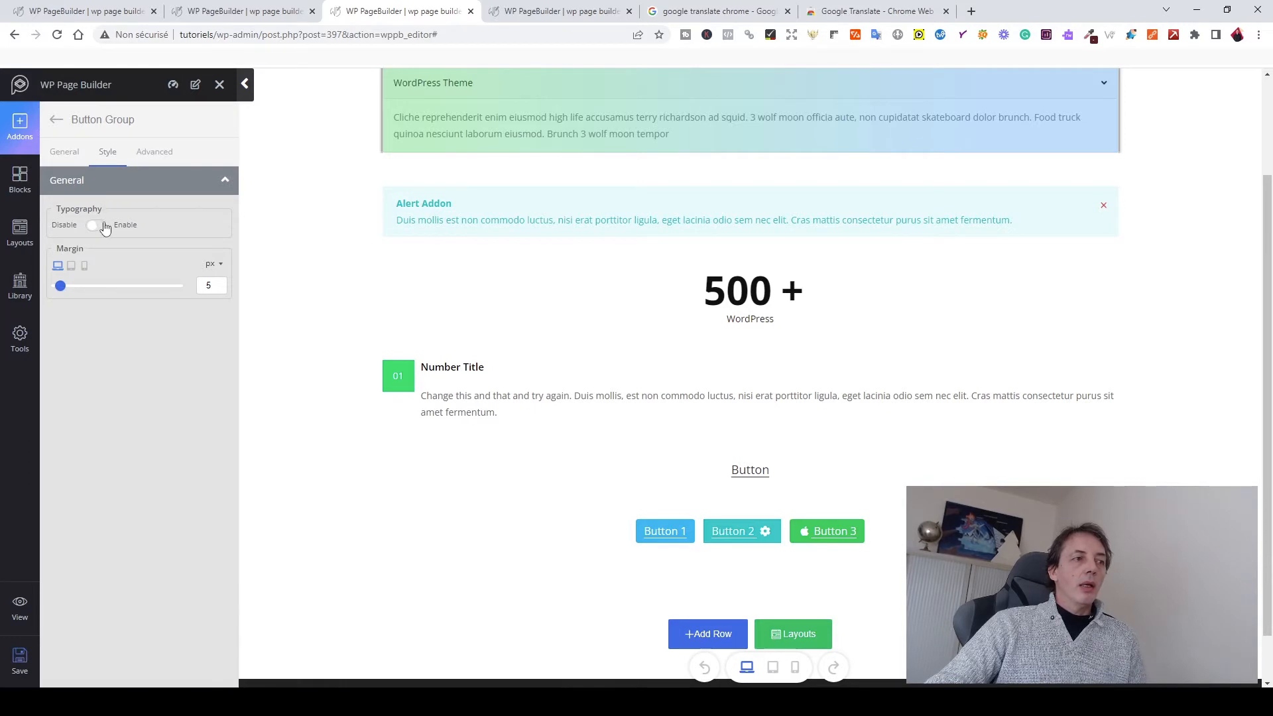
pyautogui.click(154, 156)
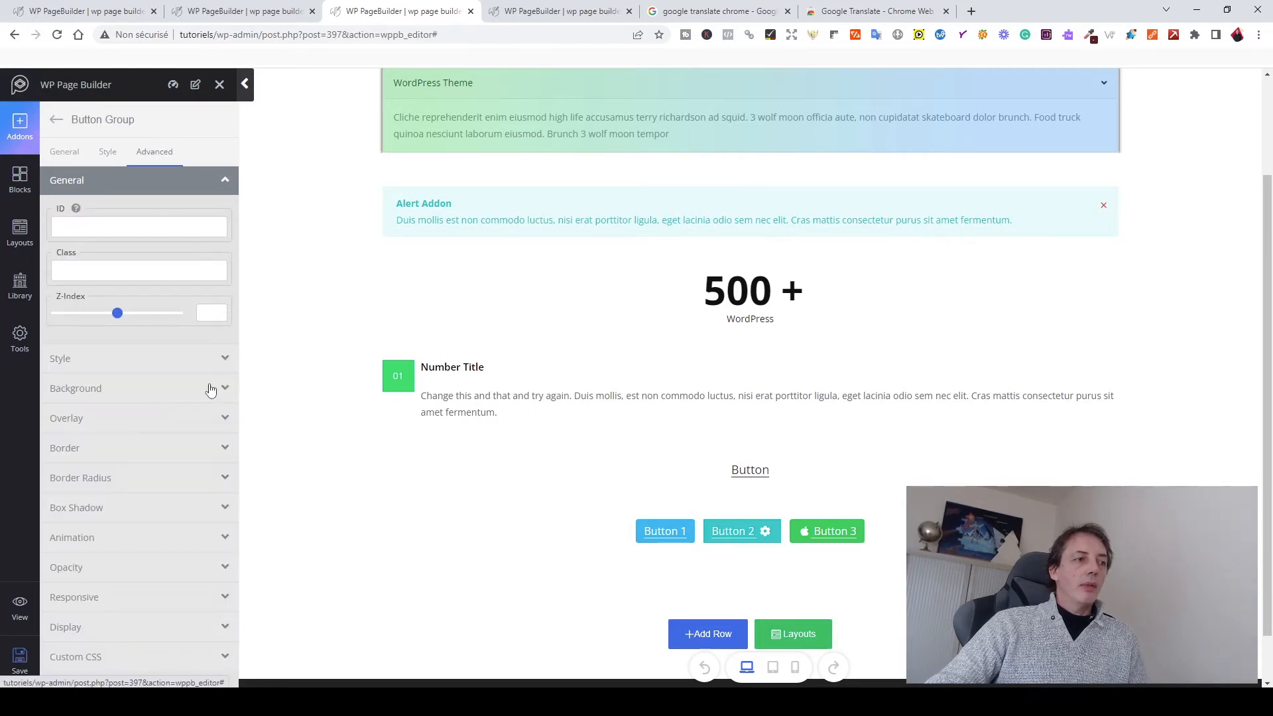
pyautogui.click(65, 153)
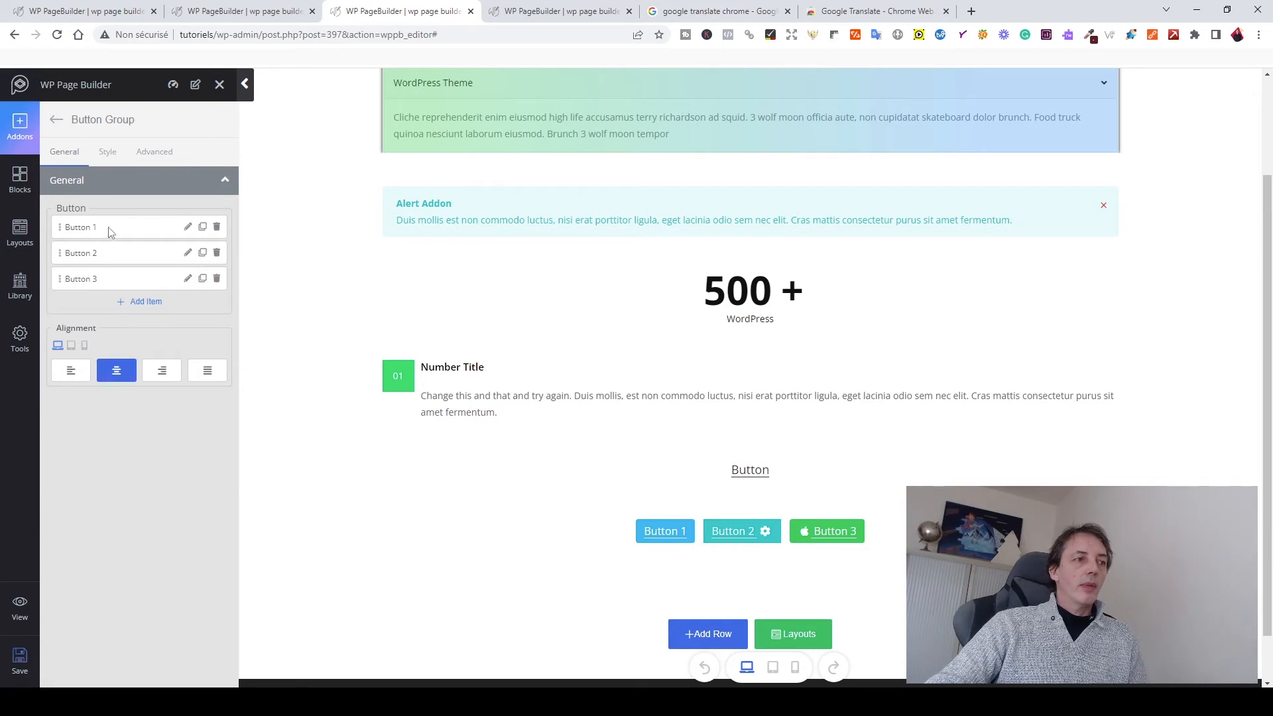
# - Open Button 1 of the button group for editing and give it the fas fa-hospital-alt icon
pyautogui.click(188, 228)
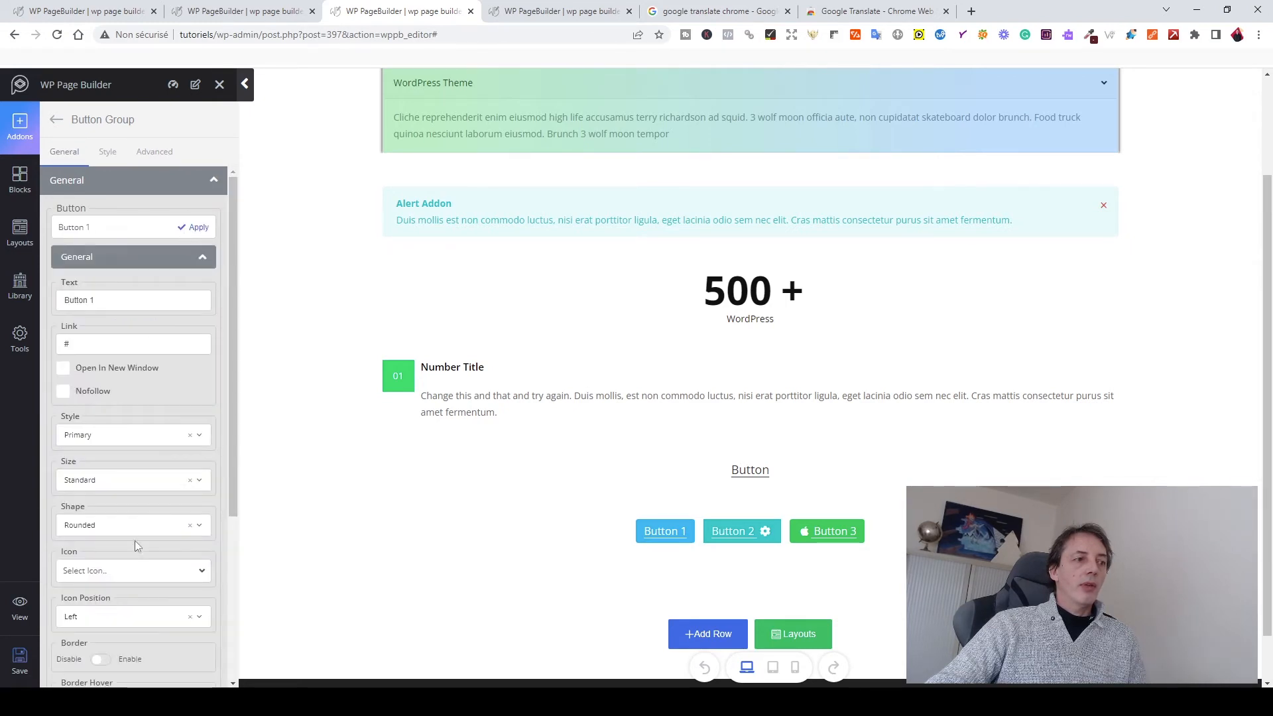
pyautogui.scroll(-5, 136, 530)
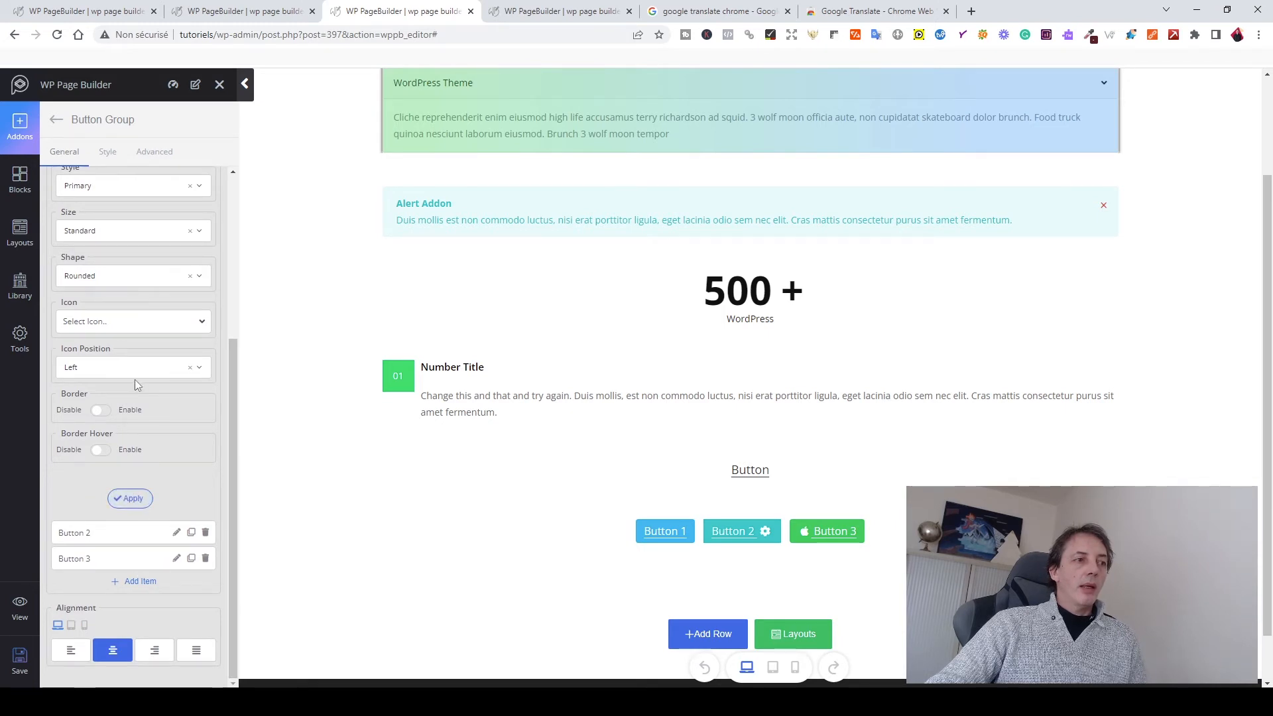
pyautogui.scroll(3, 134, 379)
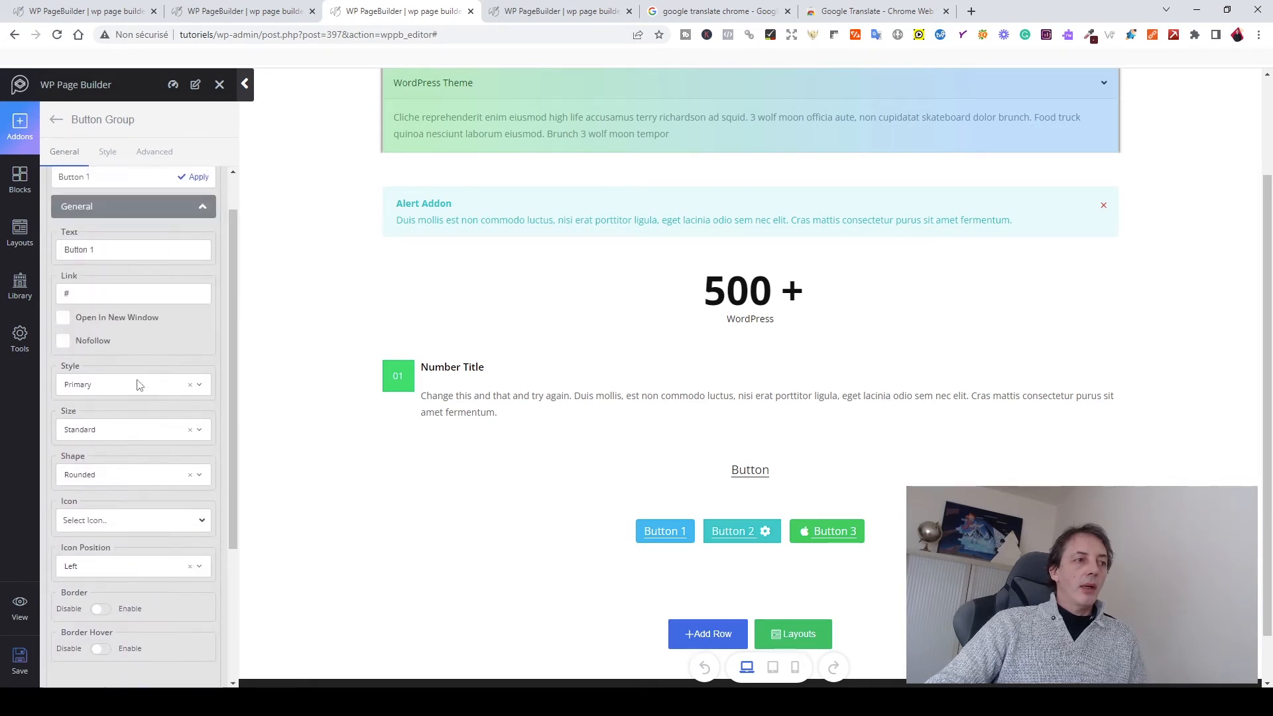
pyautogui.click(91, 525)
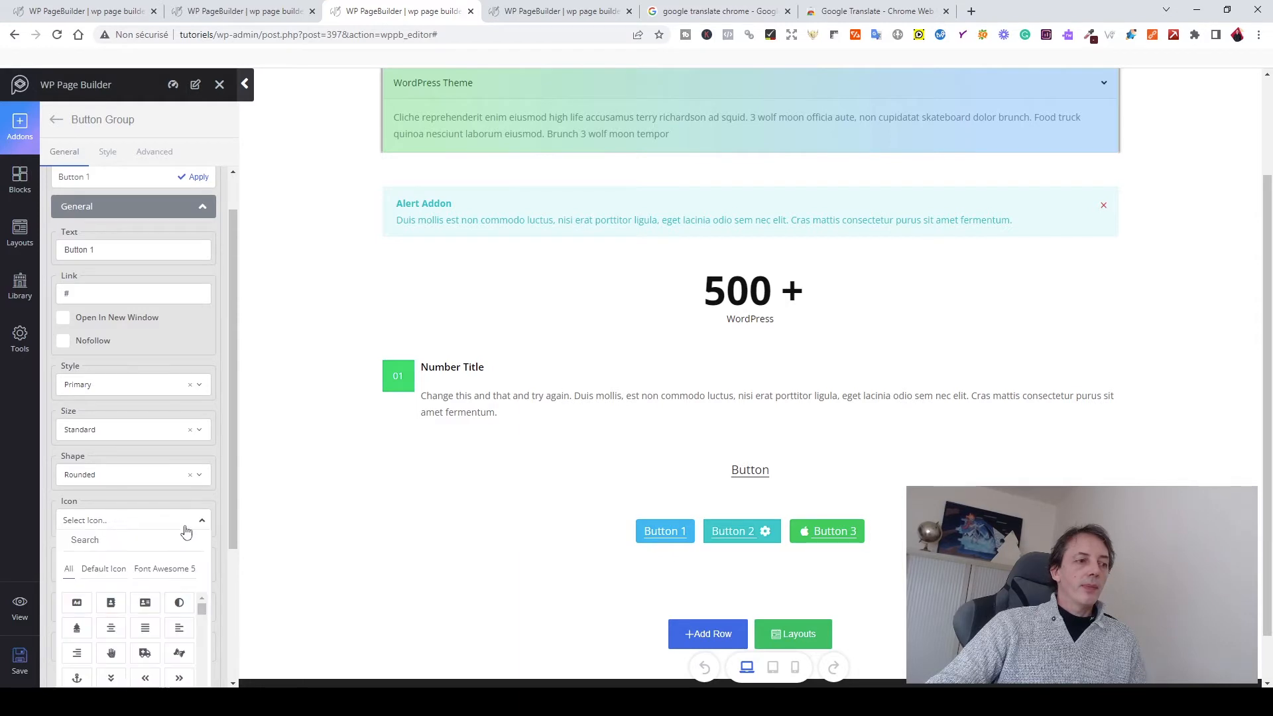
pyautogui.scroll(-2, 181, 530)
pyautogui.scroll(-4, 205, 424)
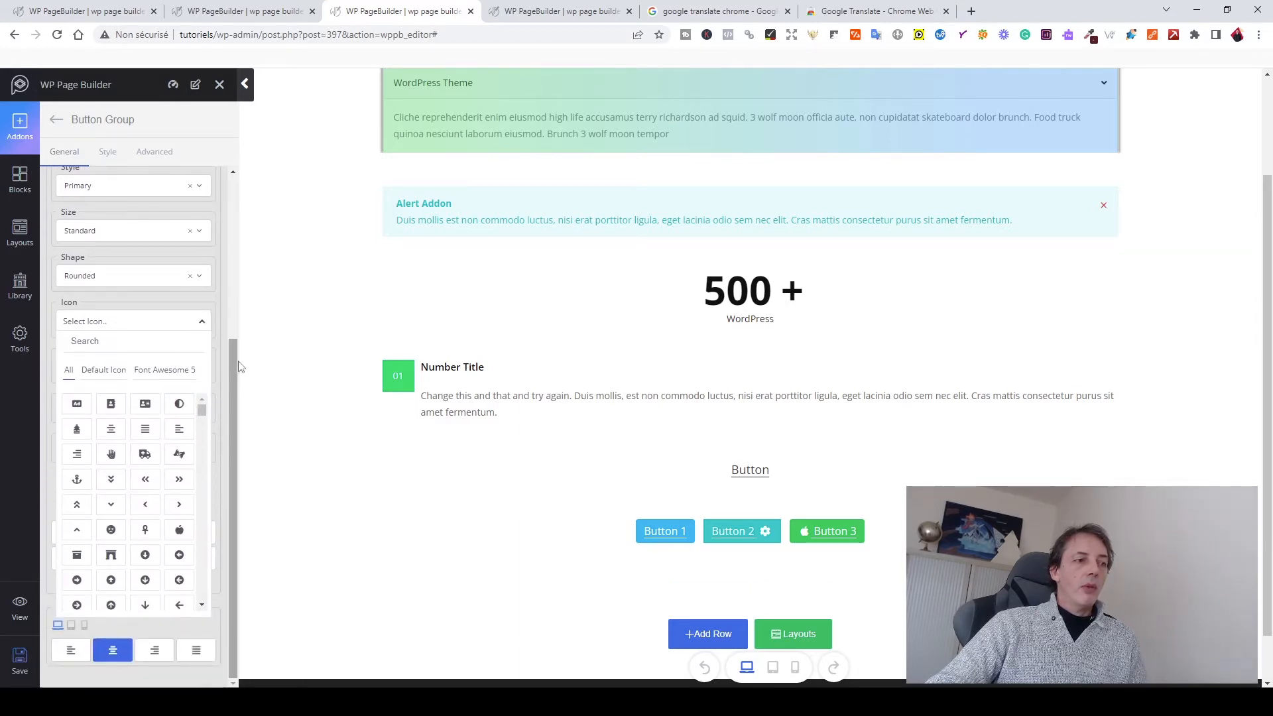
pyautogui.scroll(-5, 179, 424)
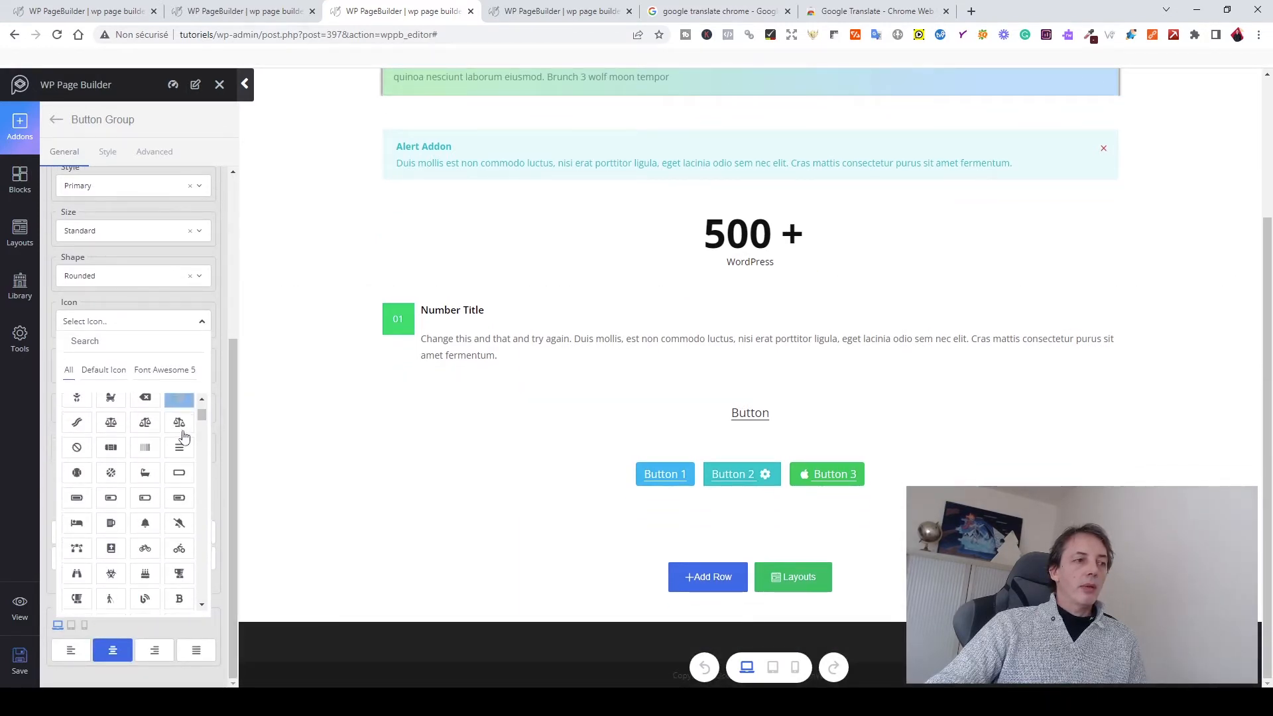
pyautogui.scroll(-5, 185, 437)
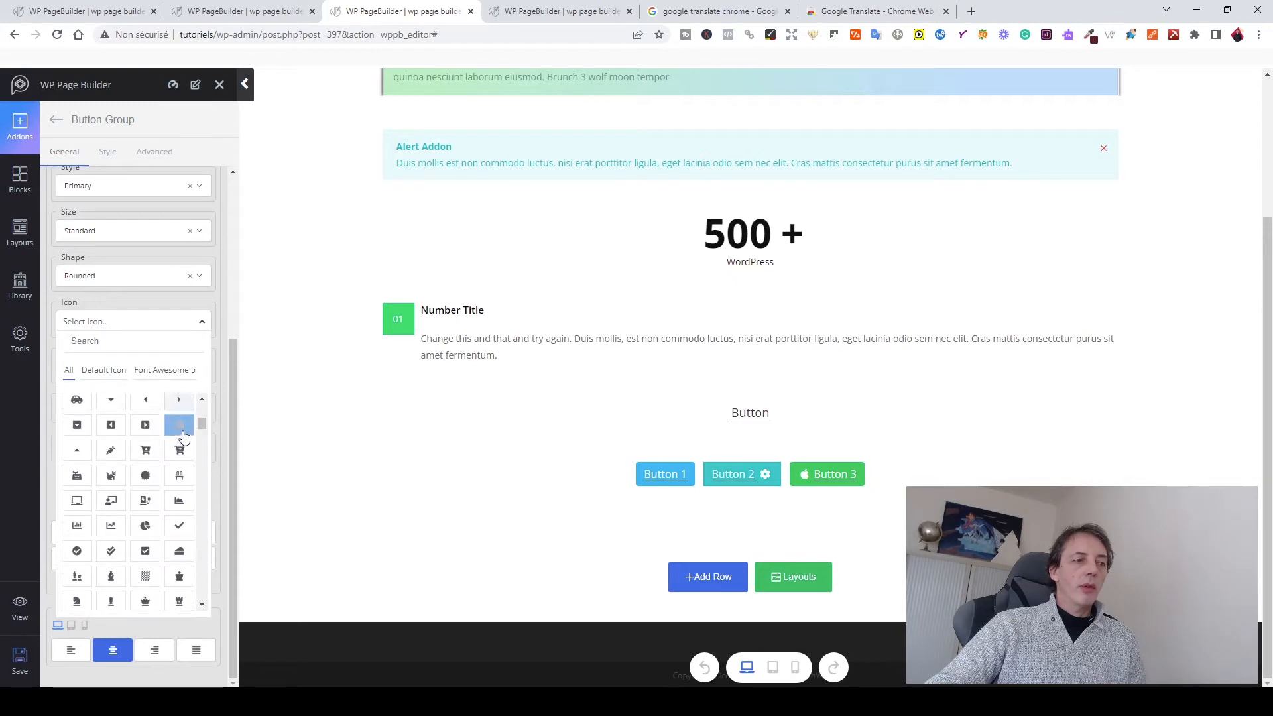
pyautogui.scroll(-6, 182, 436)
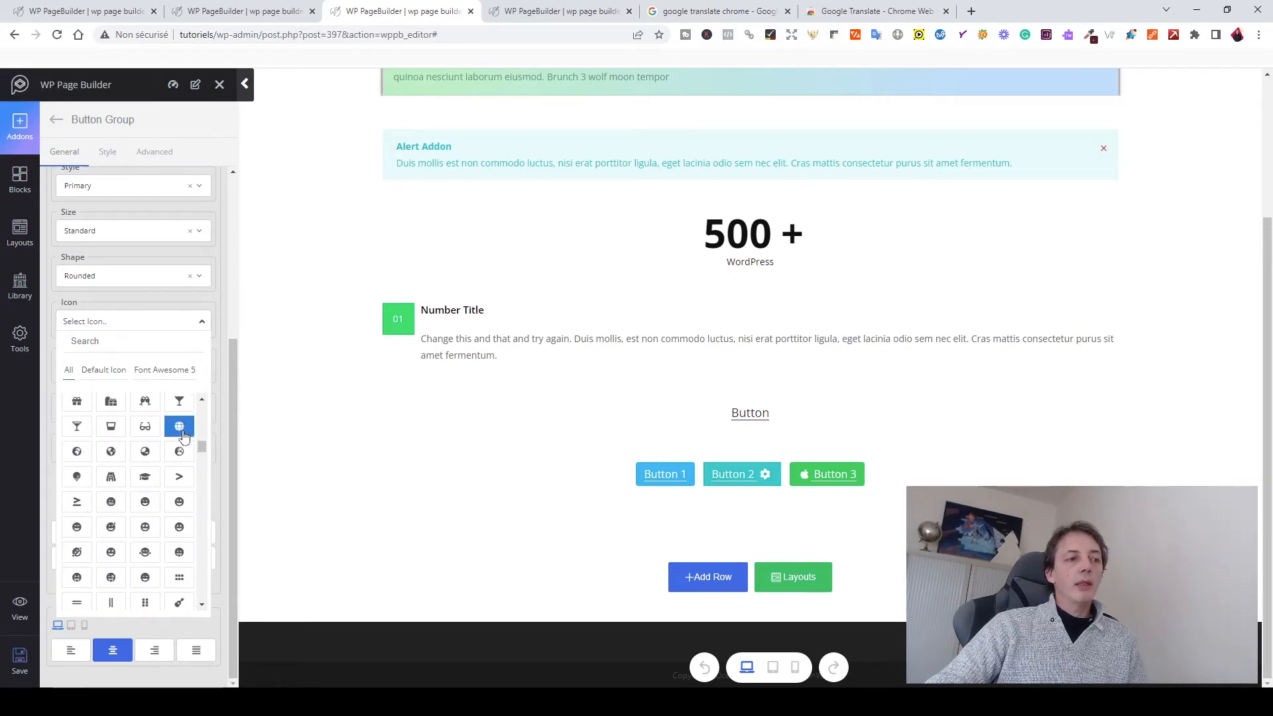
pyautogui.click(147, 508)
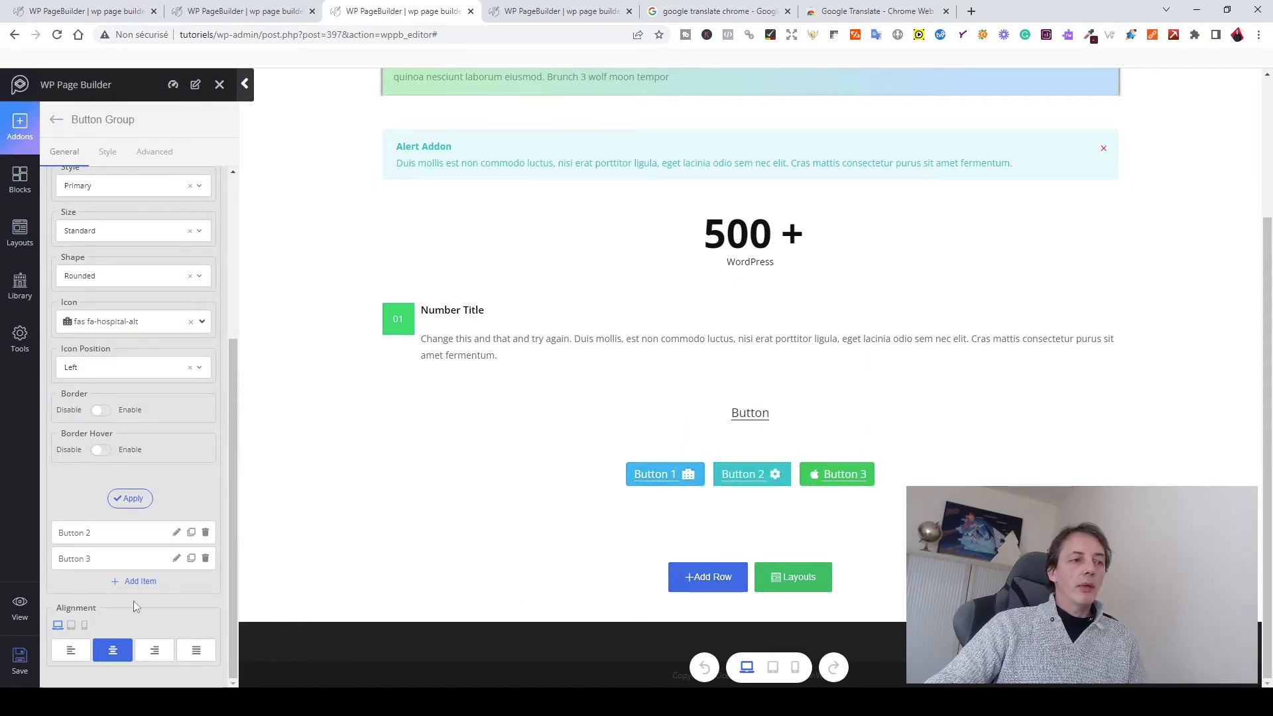
# - Try left alignment on the button group, restore centre alignment, and set Button 1's icon position to Right
pyautogui.click(71, 653)
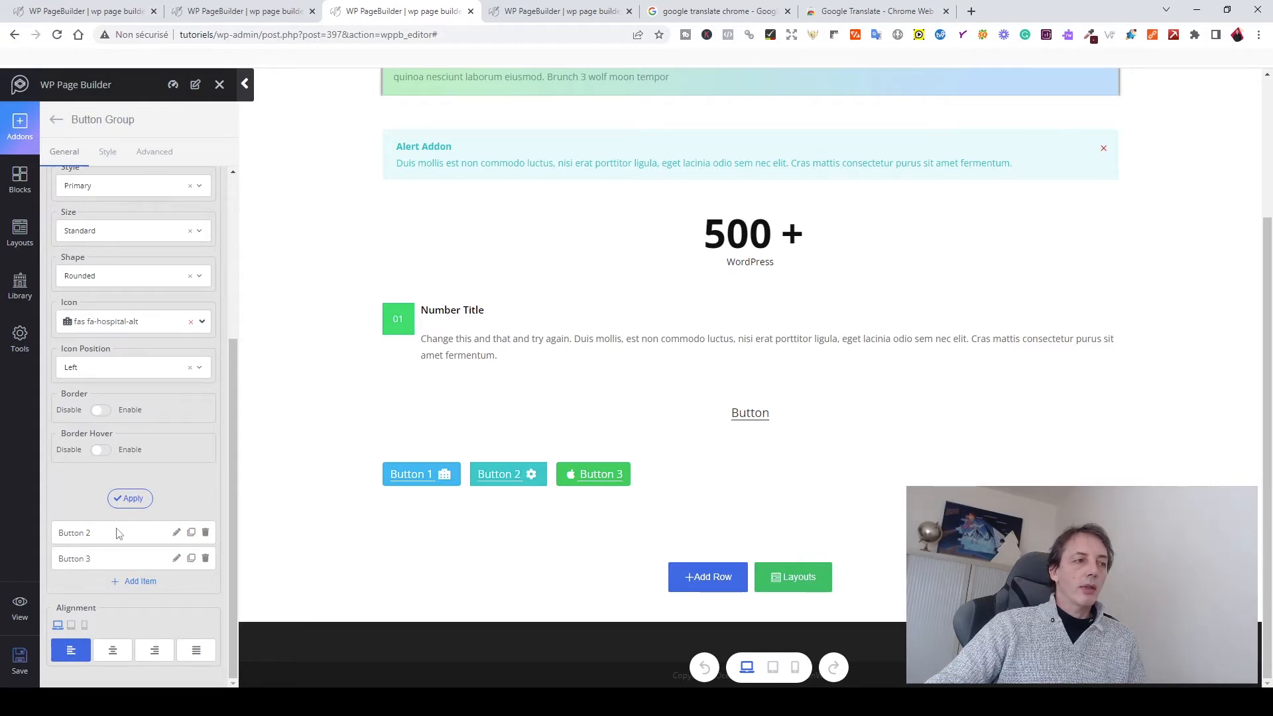
pyautogui.click(112, 650)
pyautogui.click(146, 363)
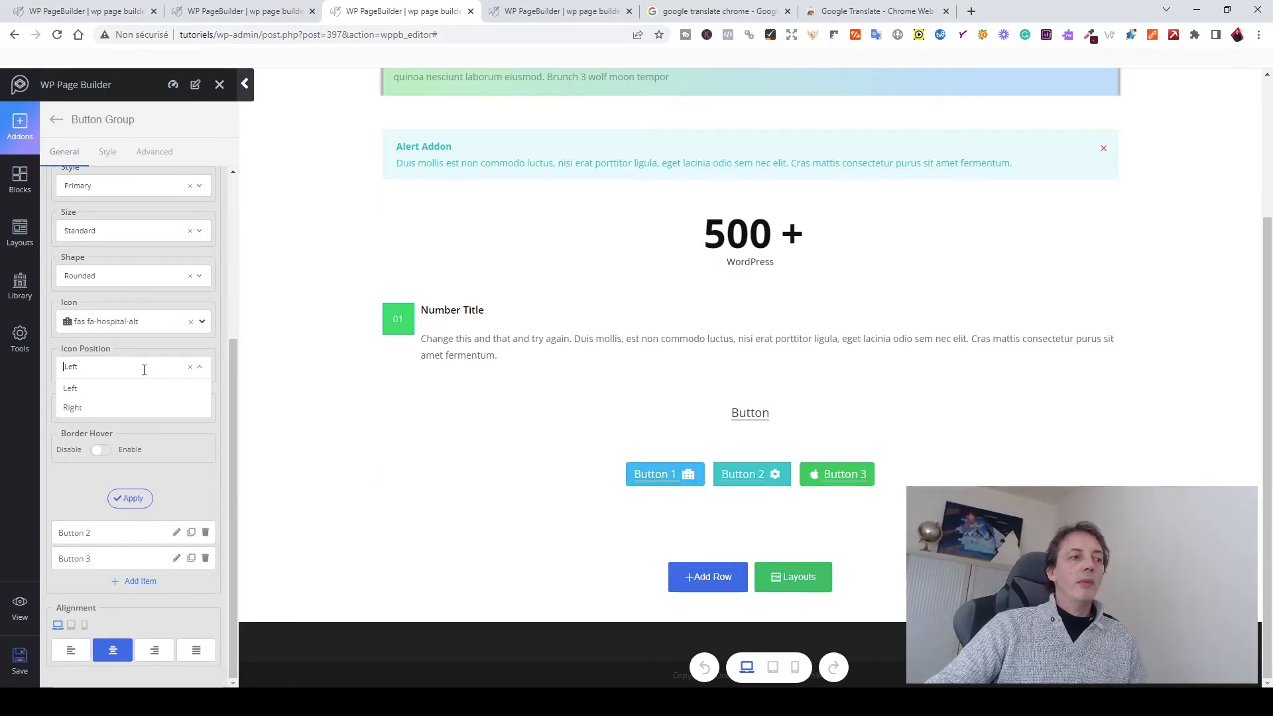
pyautogui.click(110, 412)
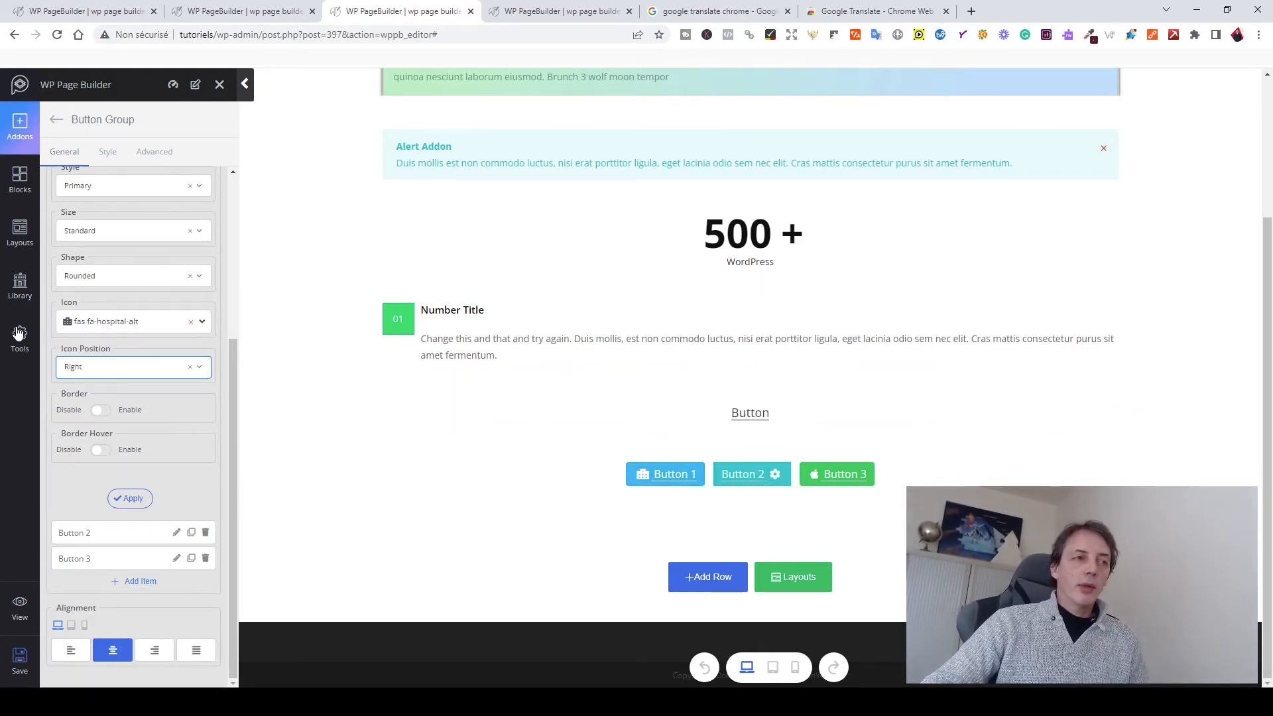
# - Add a single-column row below the button group, place a Carousel addon in it, and browse its slides
pyautogui.click(57, 120)
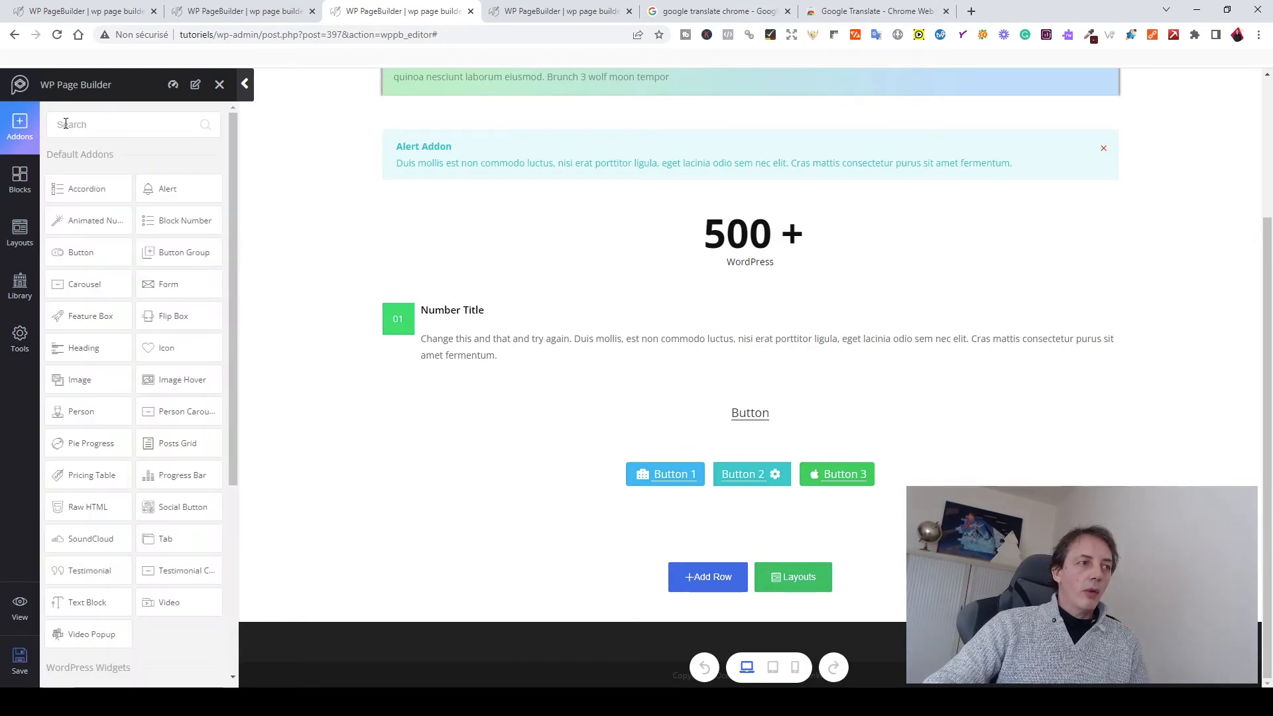
pyautogui.click(708, 587)
pyautogui.click(566, 580)
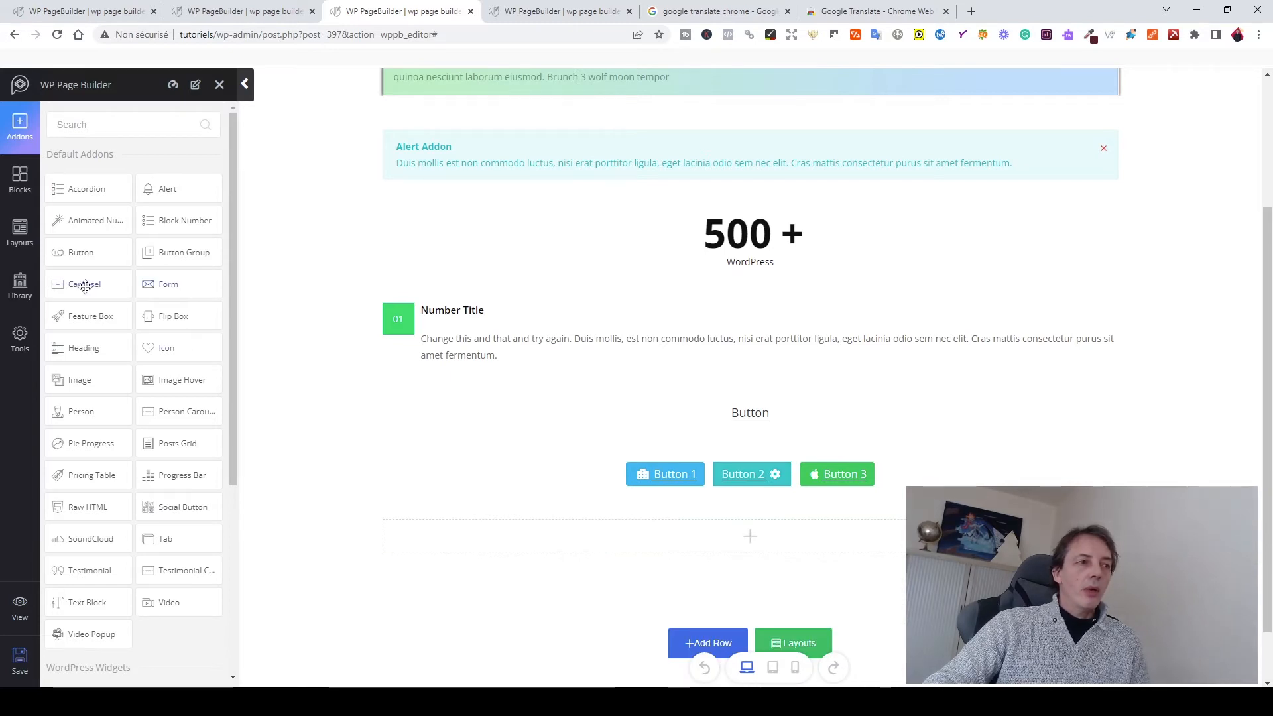
pyautogui.moveTo(84, 285); pyautogui.dragTo(732, 545)
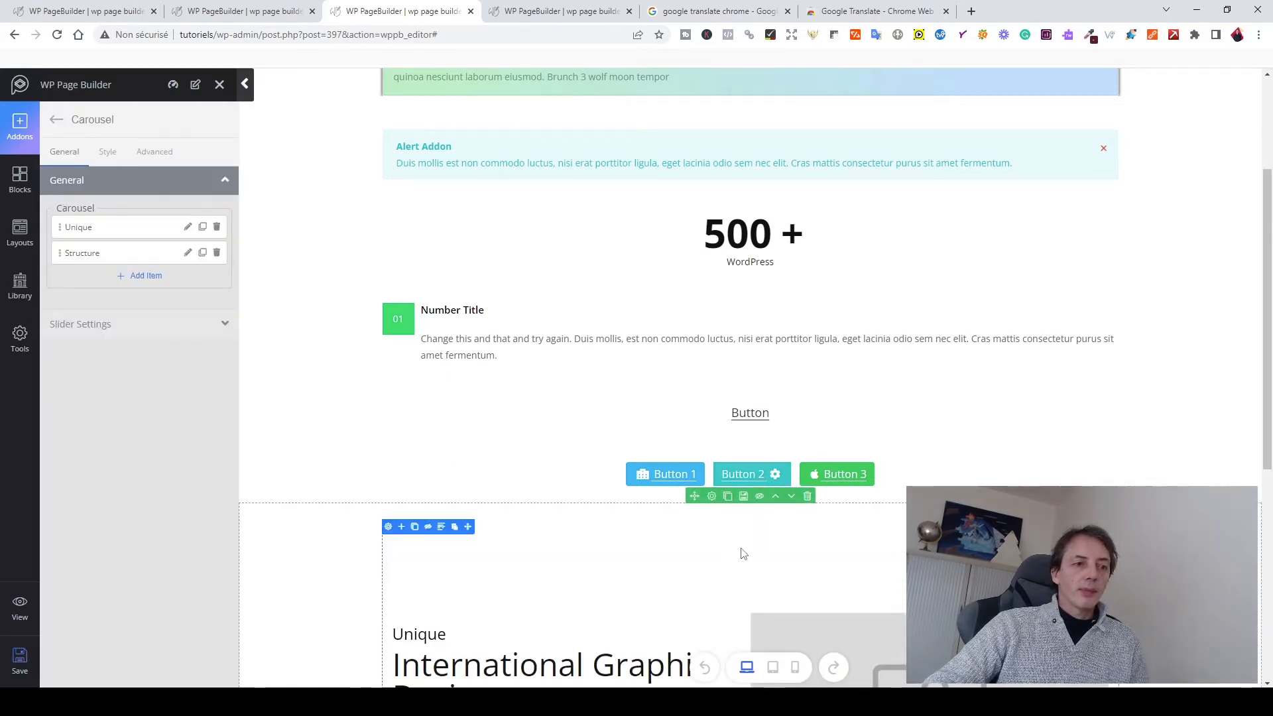
pyautogui.scroll(-6, 743, 554)
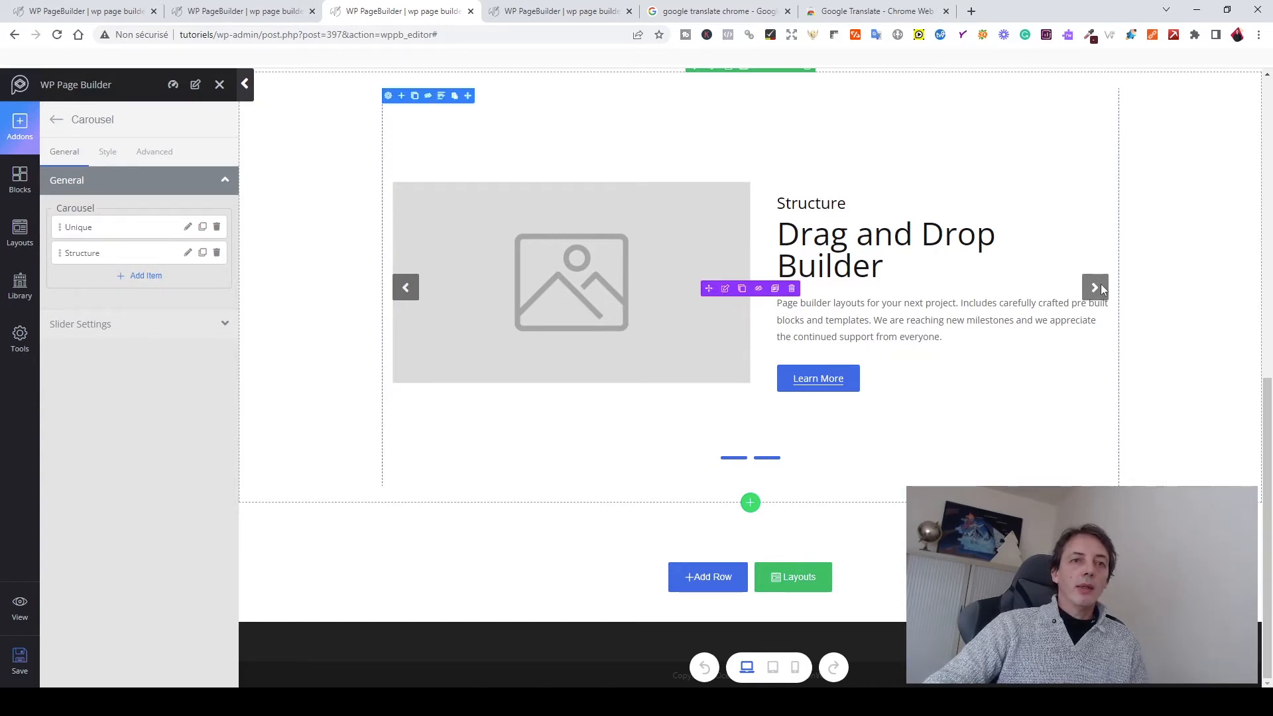
pyautogui.click(407, 293)
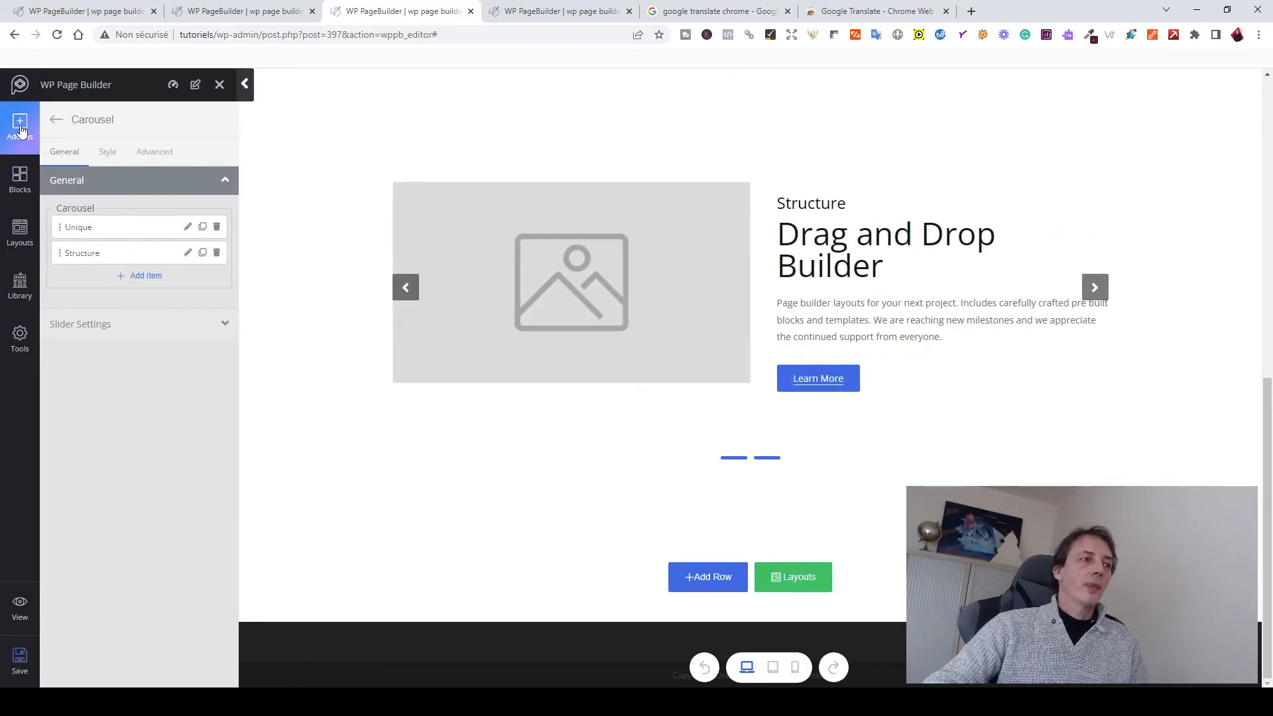
# - Add a single-column row below the carousel and place a Form addon in it
pyautogui.click(58, 118)
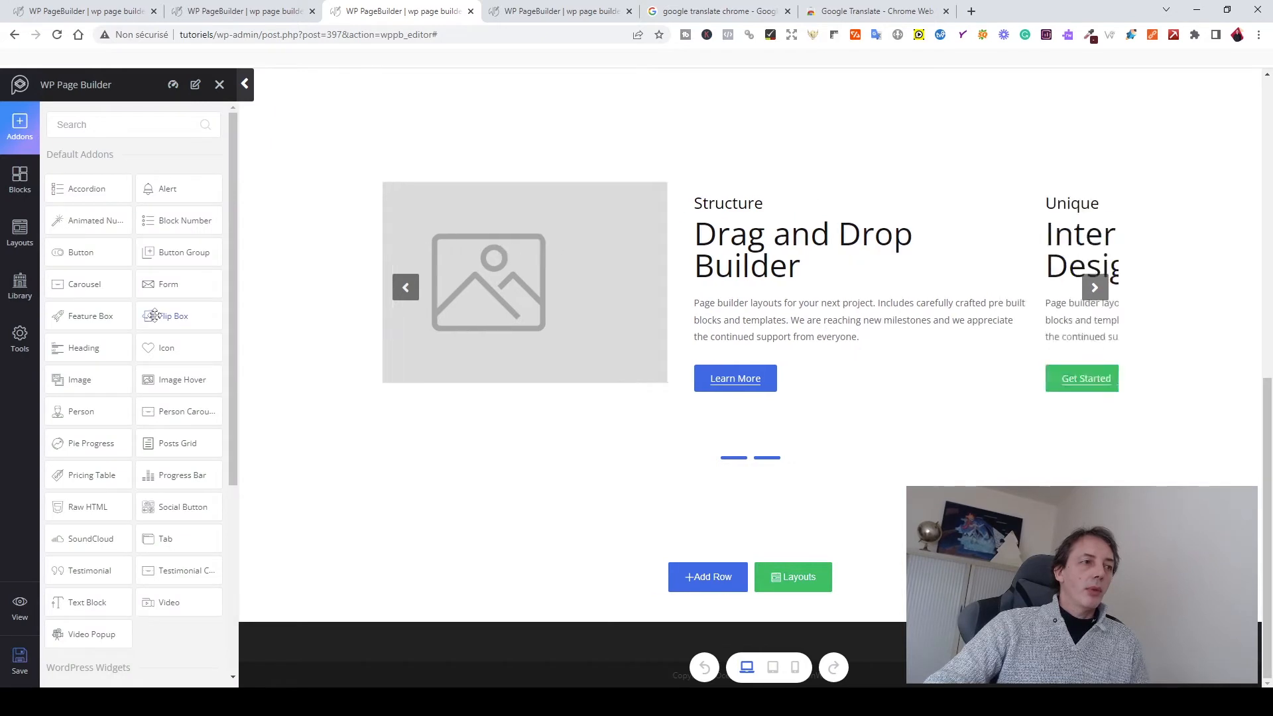
pyautogui.click(703, 580)
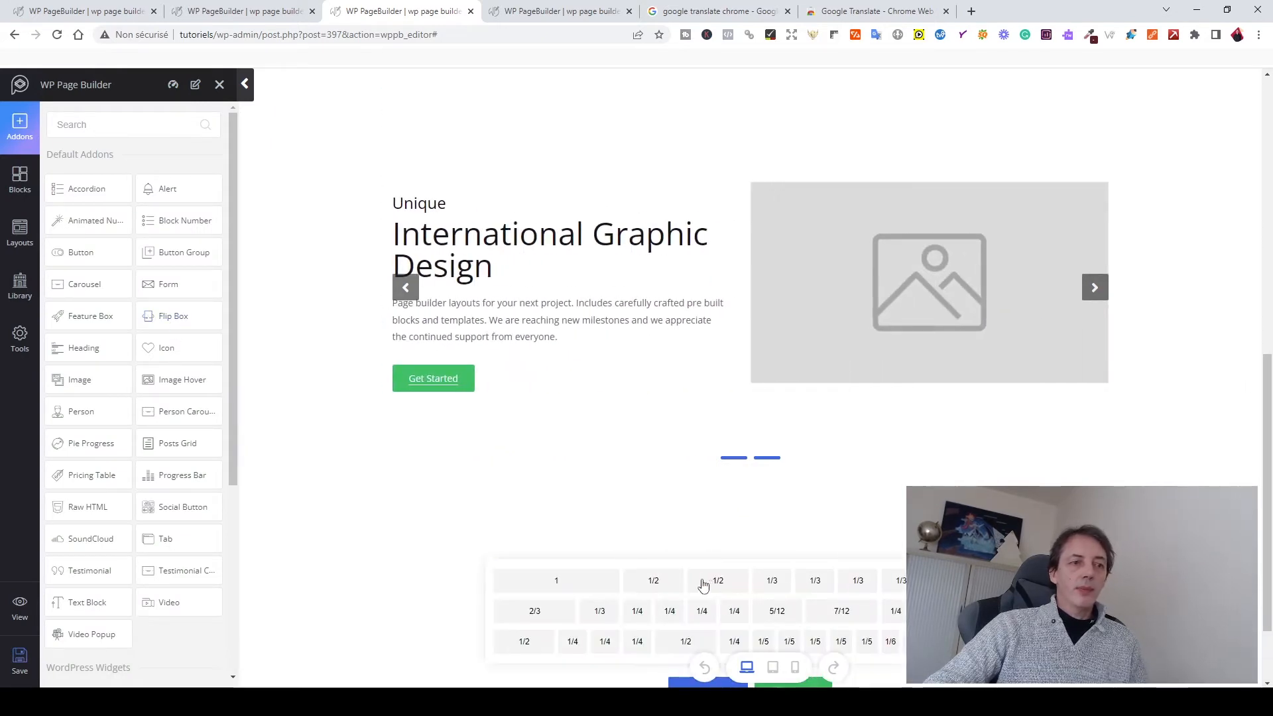
pyautogui.click(587, 583)
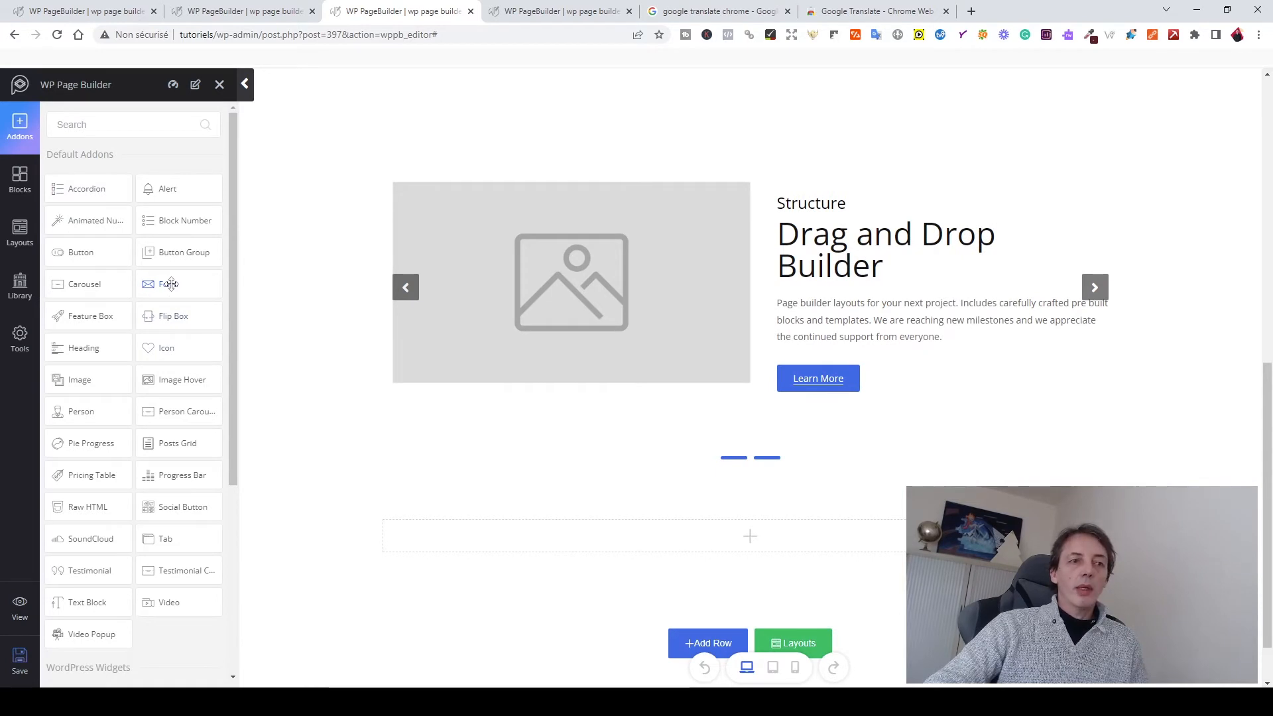
pyautogui.moveTo(171, 284); pyautogui.dragTo(651, 537)
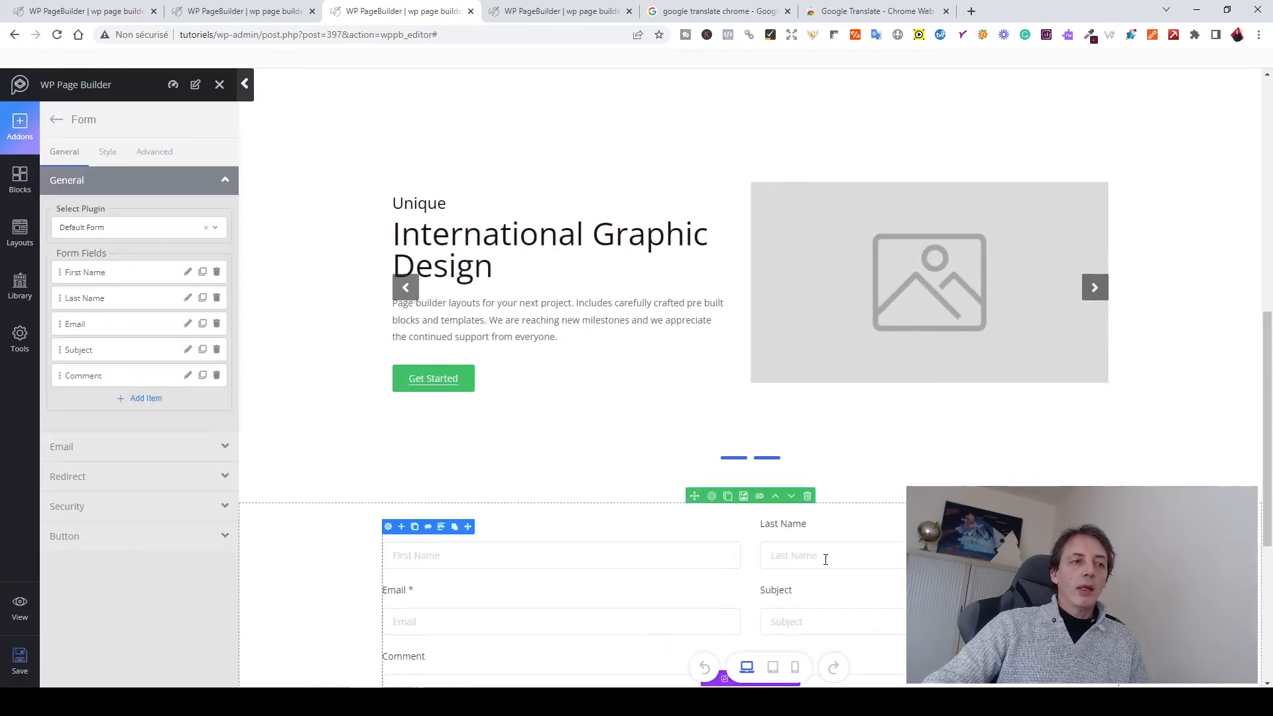
pyautogui.scroll(-5, 825, 559)
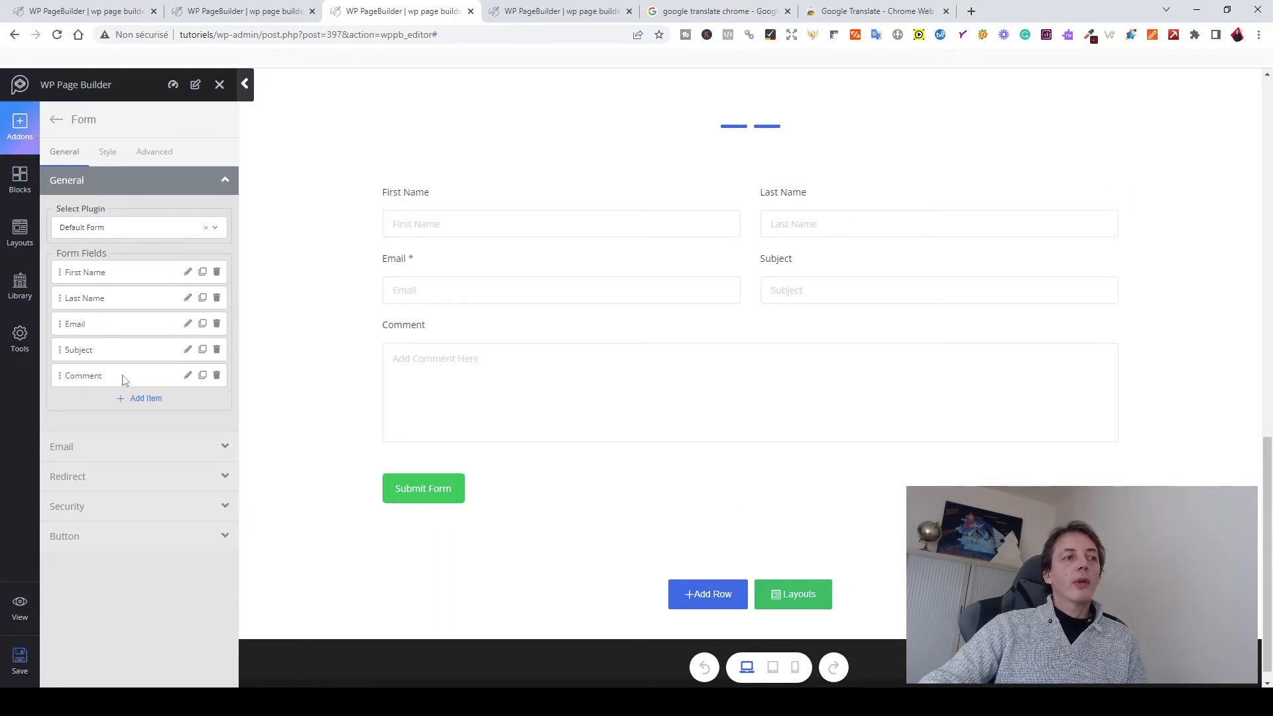
# - Review the form's email settings and try its redirect URL option, leaving it disabled
pyautogui.click(129, 448)
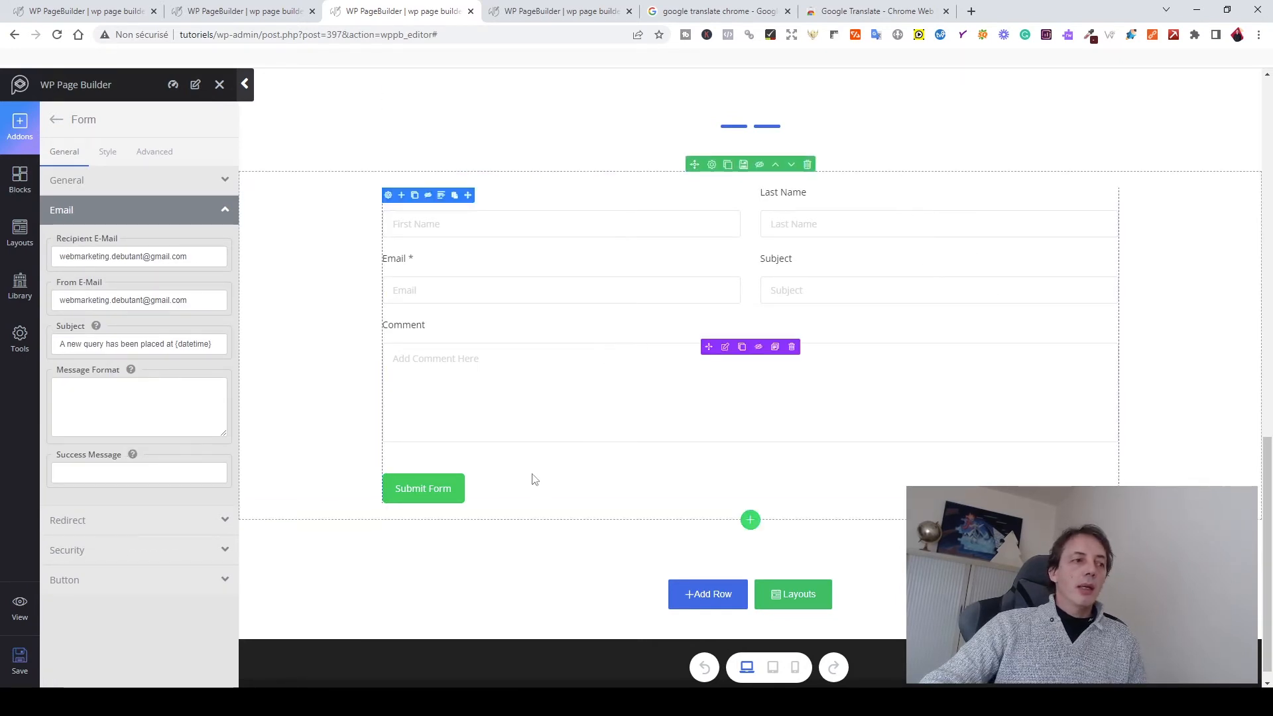
pyautogui.click(124, 470)
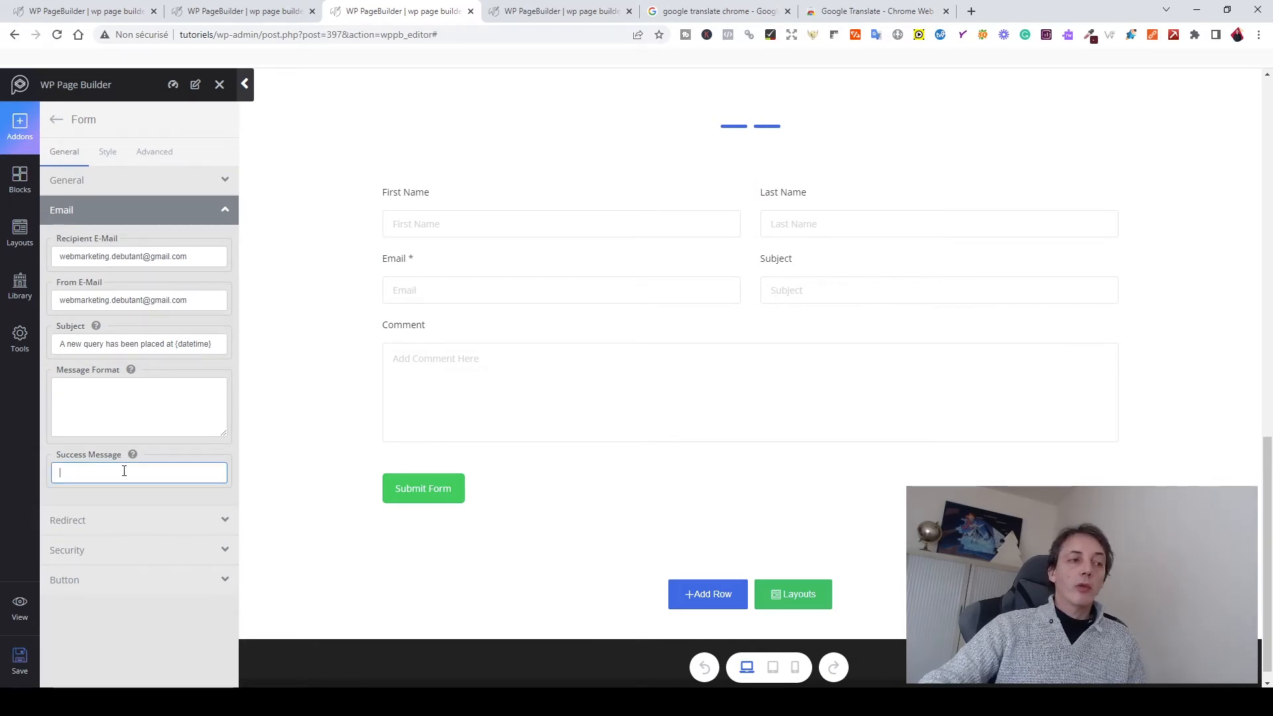
pyautogui.click(99, 529)
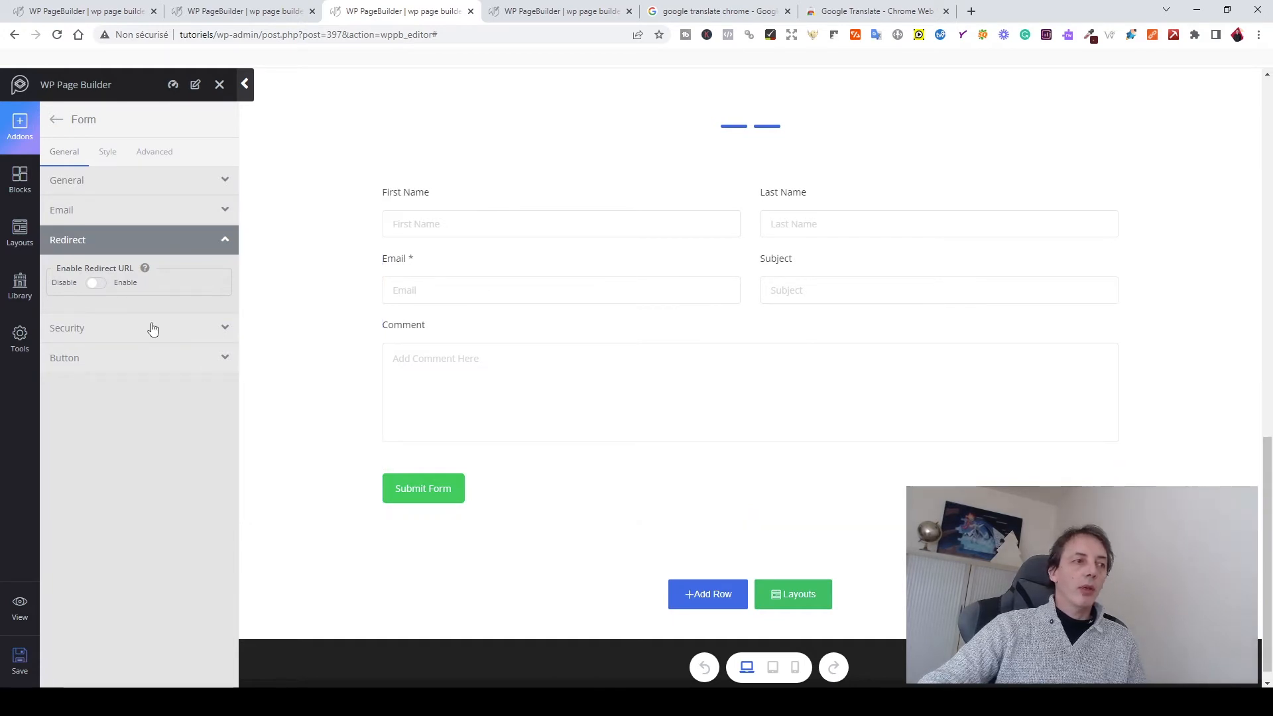
pyautogui.click(97, 284)
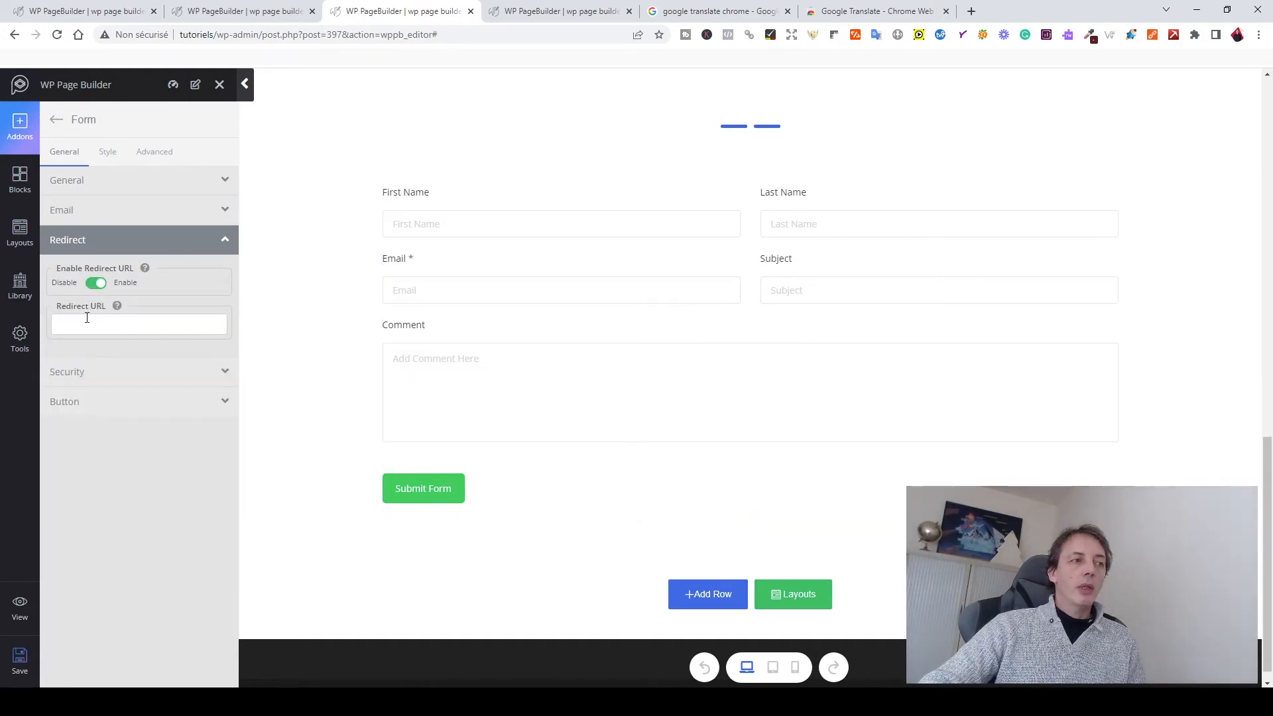
pyautogui.click(97, 283)
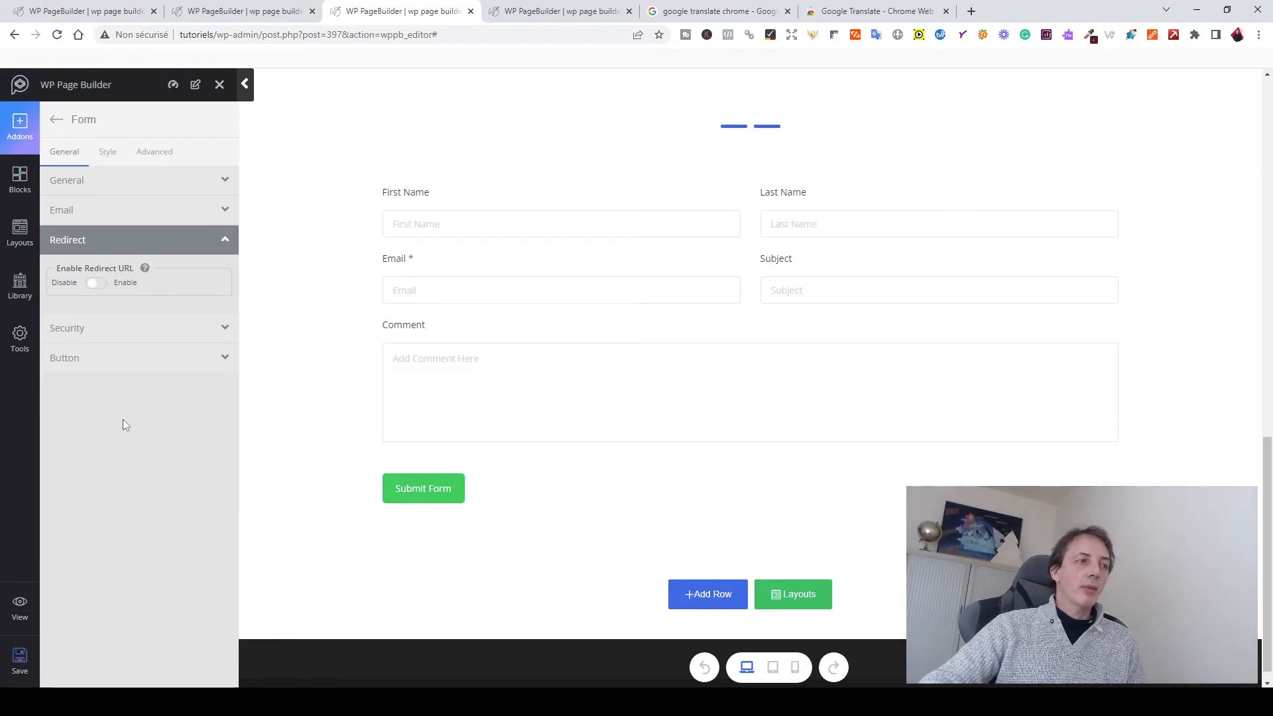
# - Try the Simple ReCAPTCHA option in the form's security settings
pyautogui.click(116, 331)
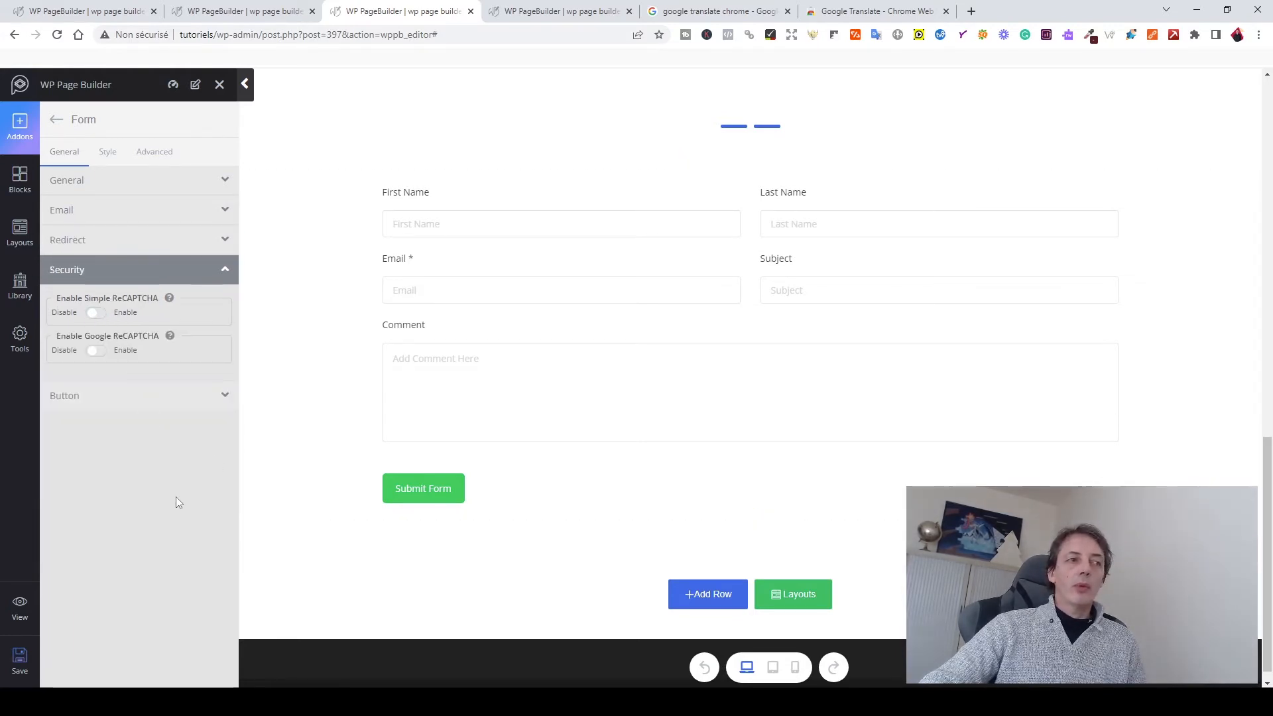
pyautogui.click(98, 314)
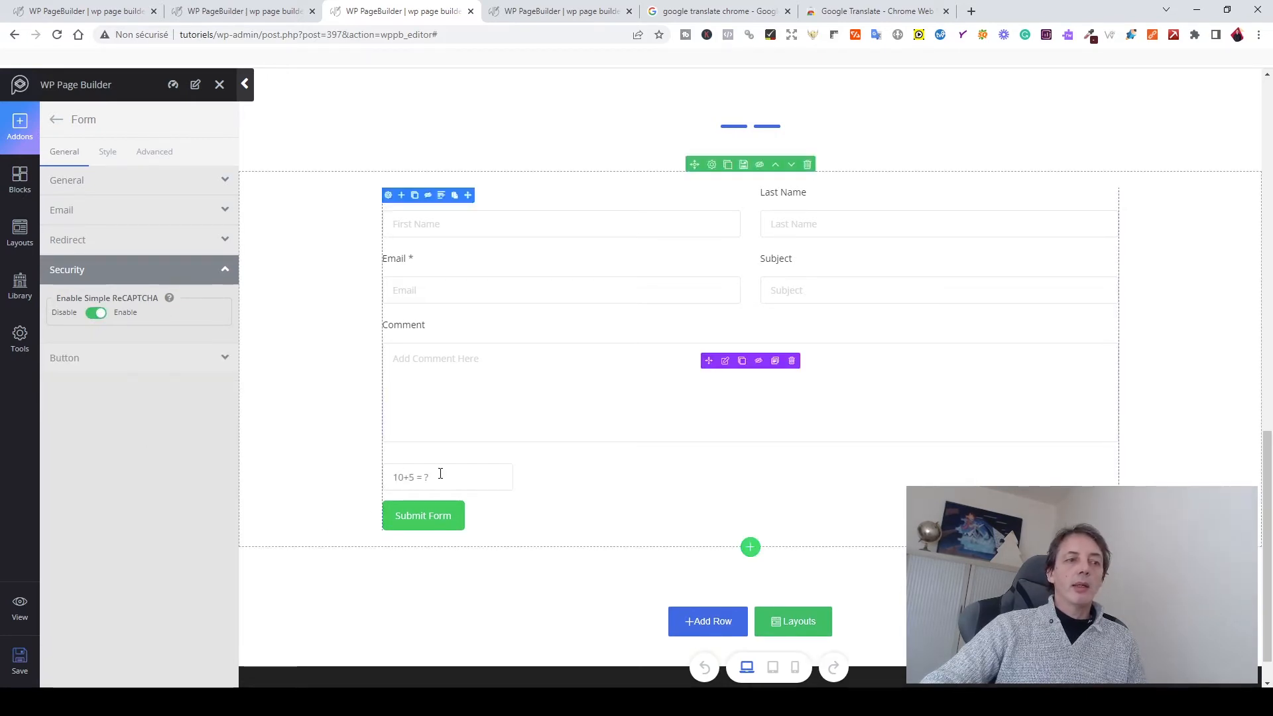
pyautogui.click(102, 318)
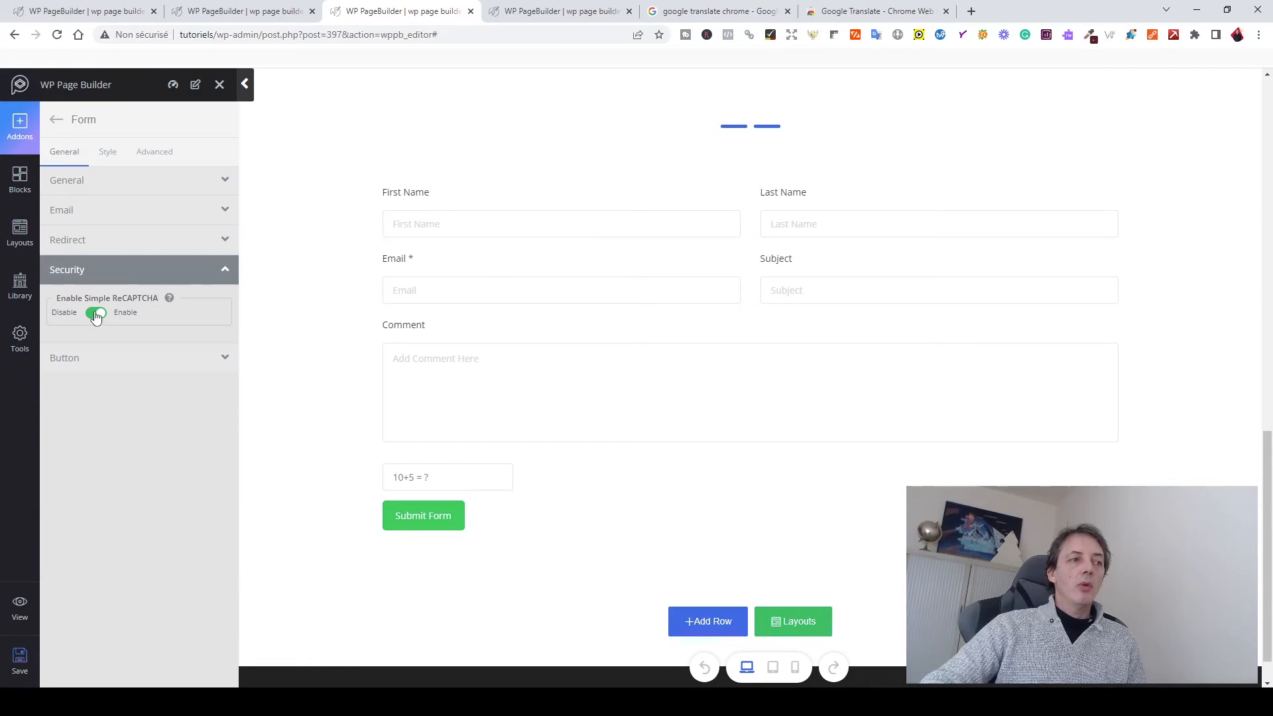
# - Try Google ReCAPTCHA in the form's security settings and disable it again
pyautogui.click(100, 356)
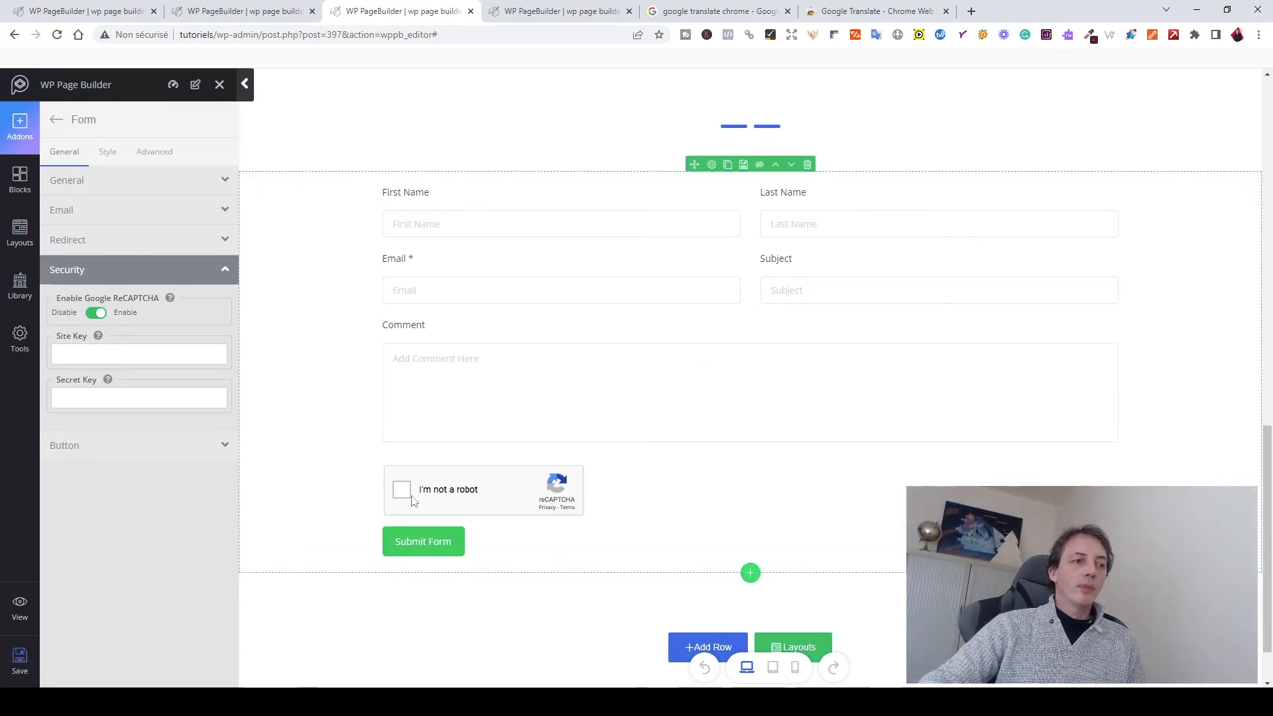
pyautogui.click(96, 314)
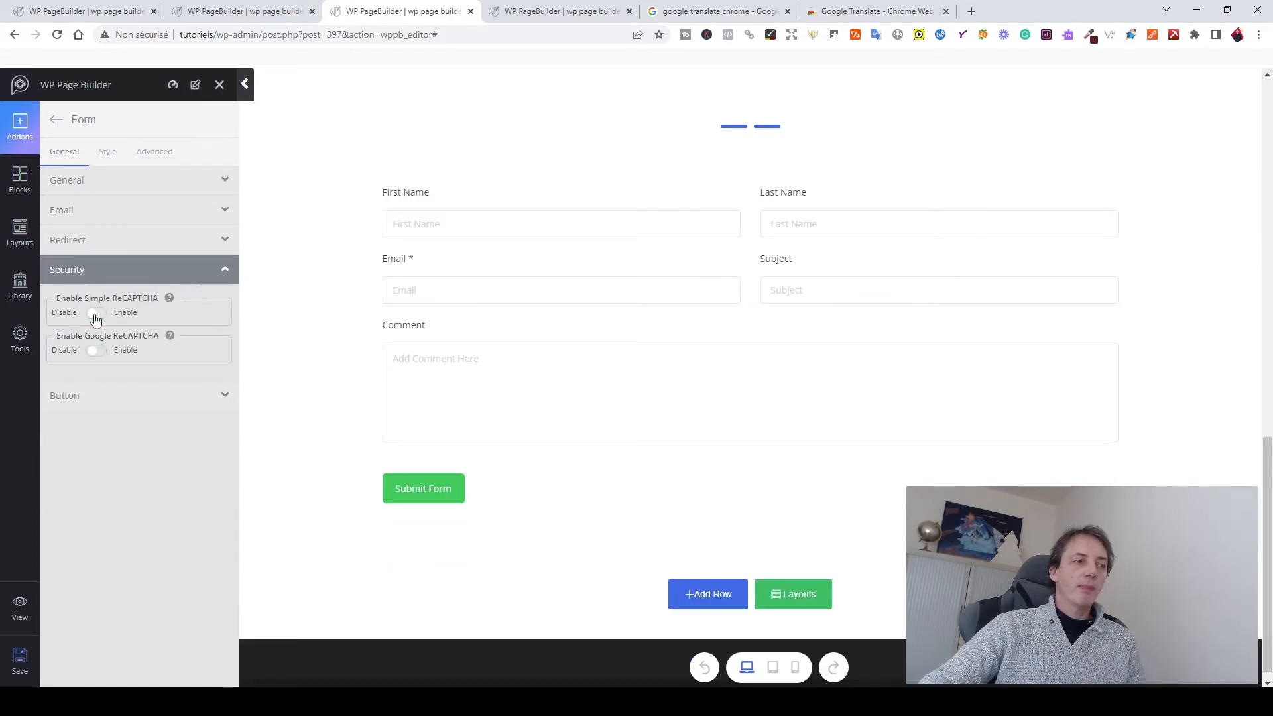
# - Examine the form's submit button settings, including its text, icon, icon position and full width
pyautogui.click(74, 398)
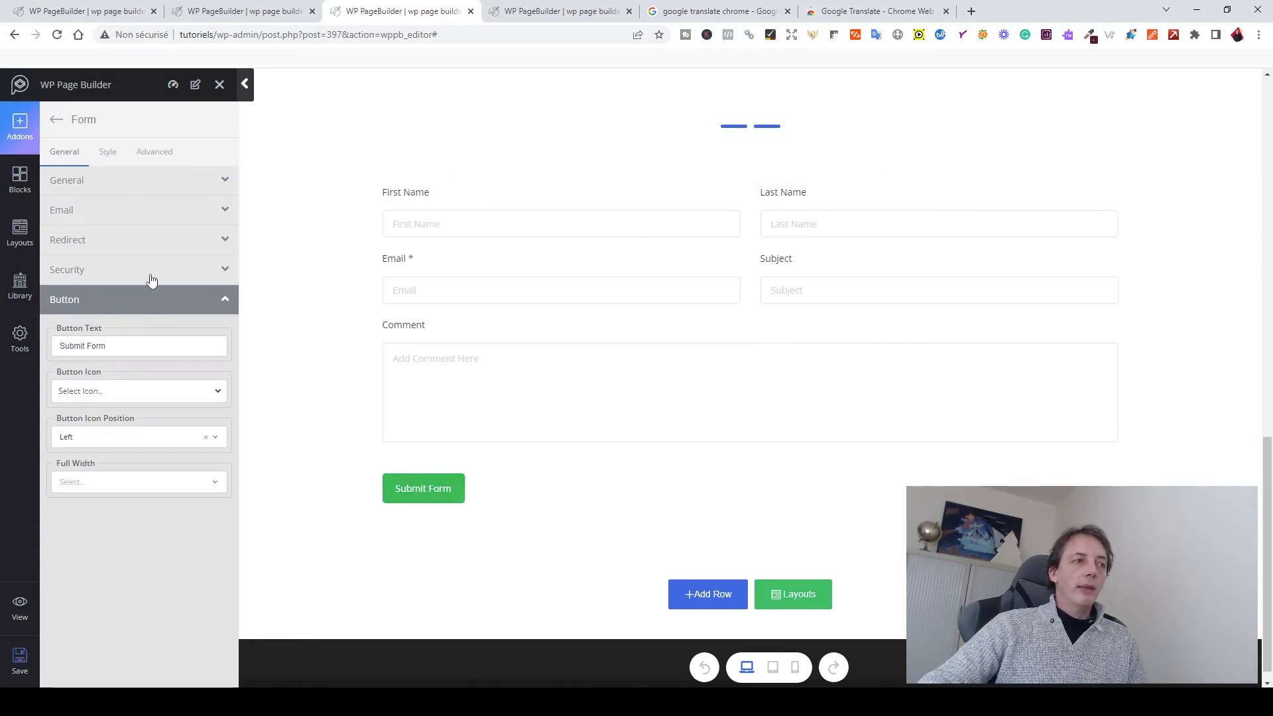
pyautogui.click(100, 301)
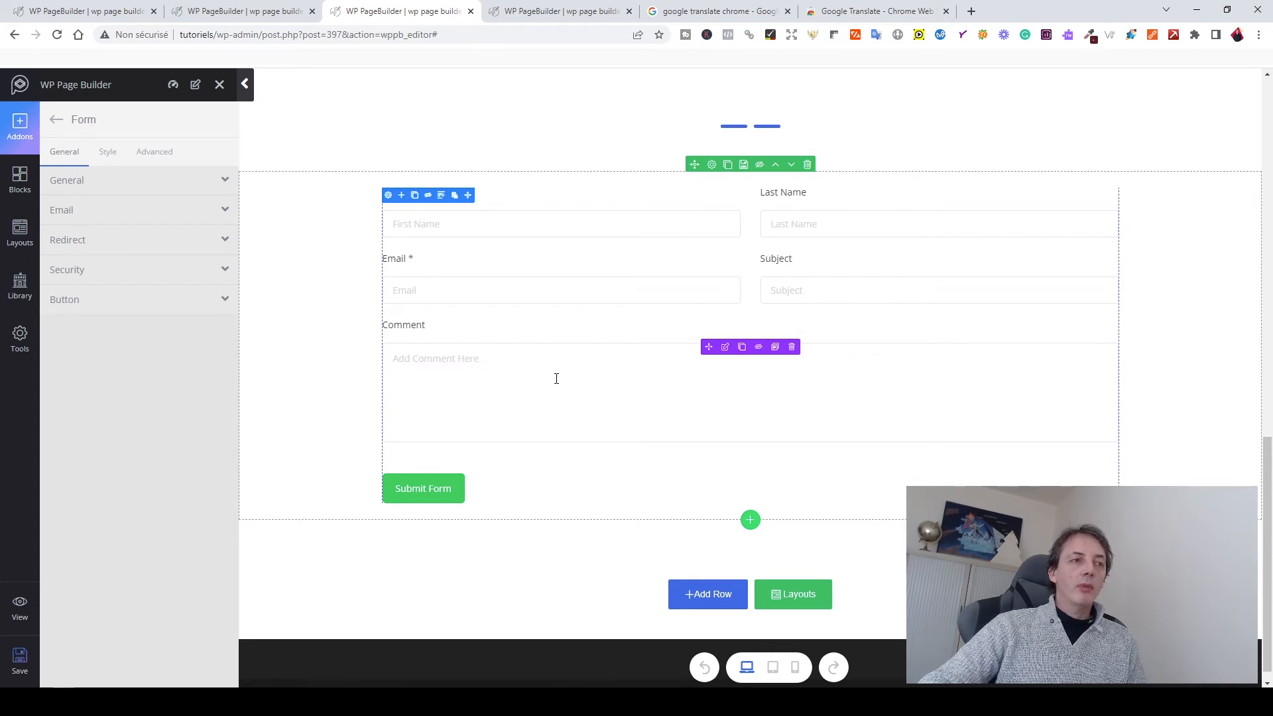
pyautogui.scroll(5, 419, 317)
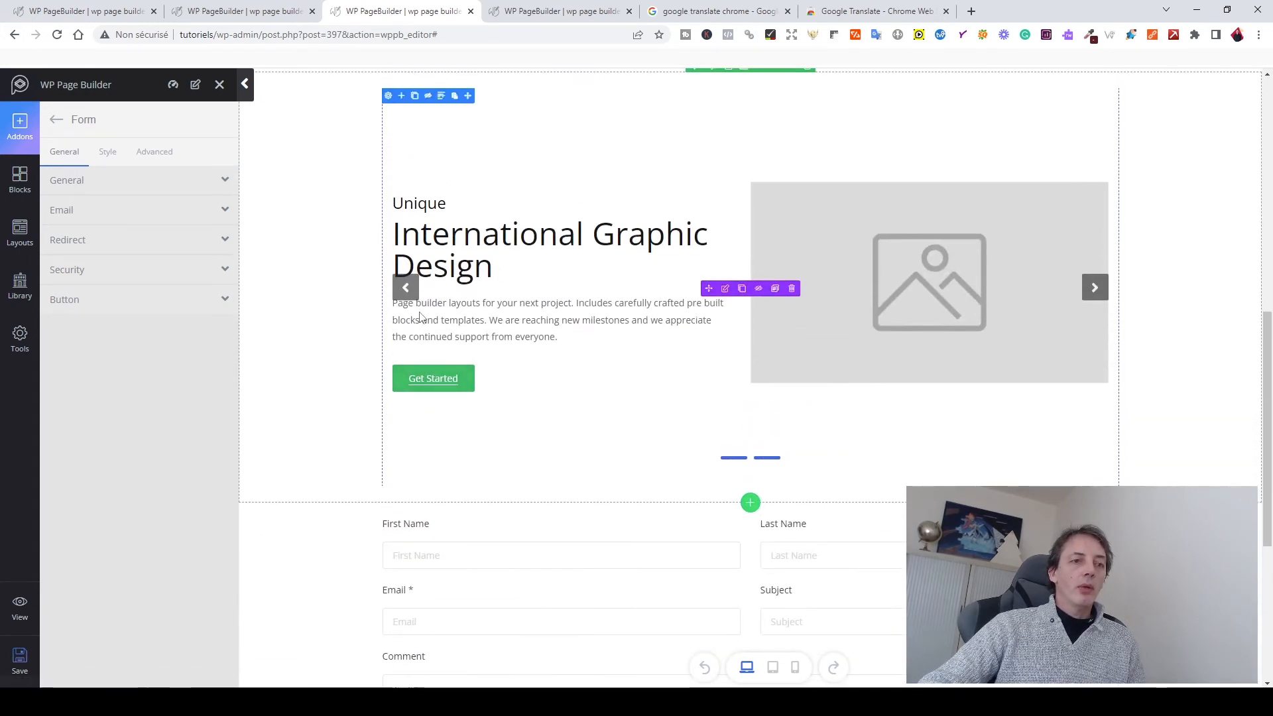
pyautogui.scroll(-5, 420, 316)
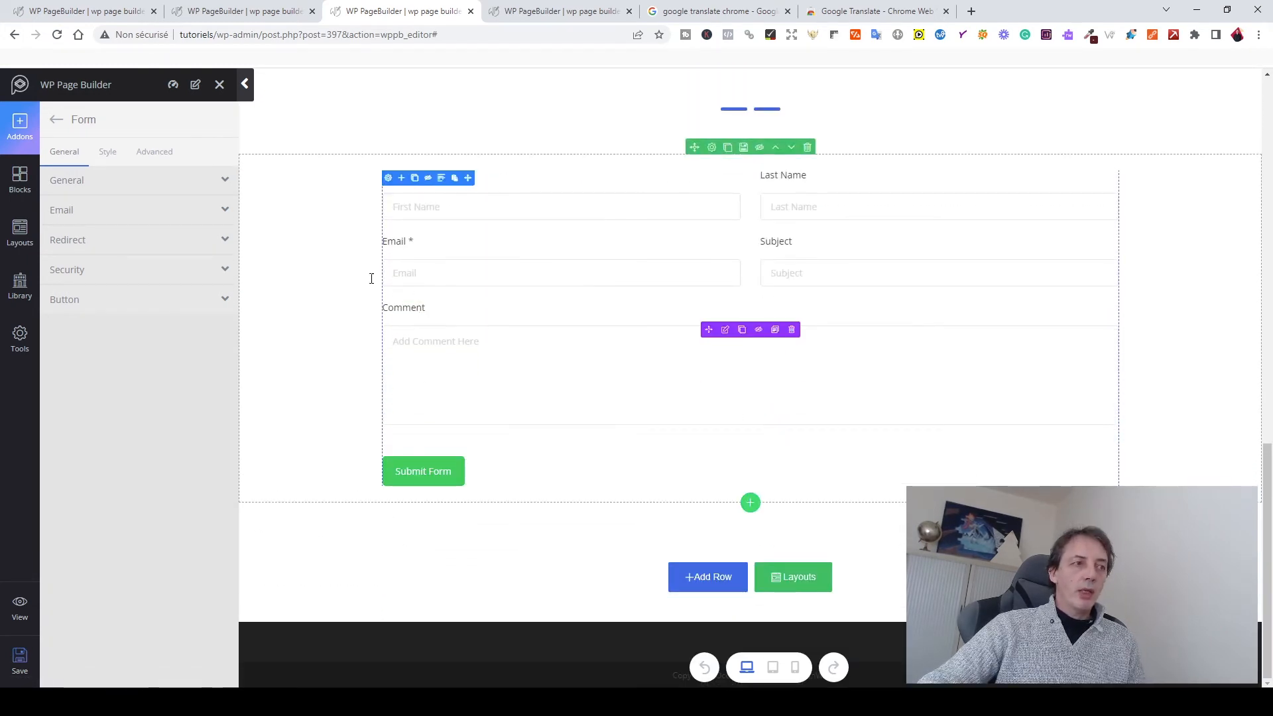
# - Add a single-column row below the form and place a Feature Box addon in it
pyautogui.click(55, 122)
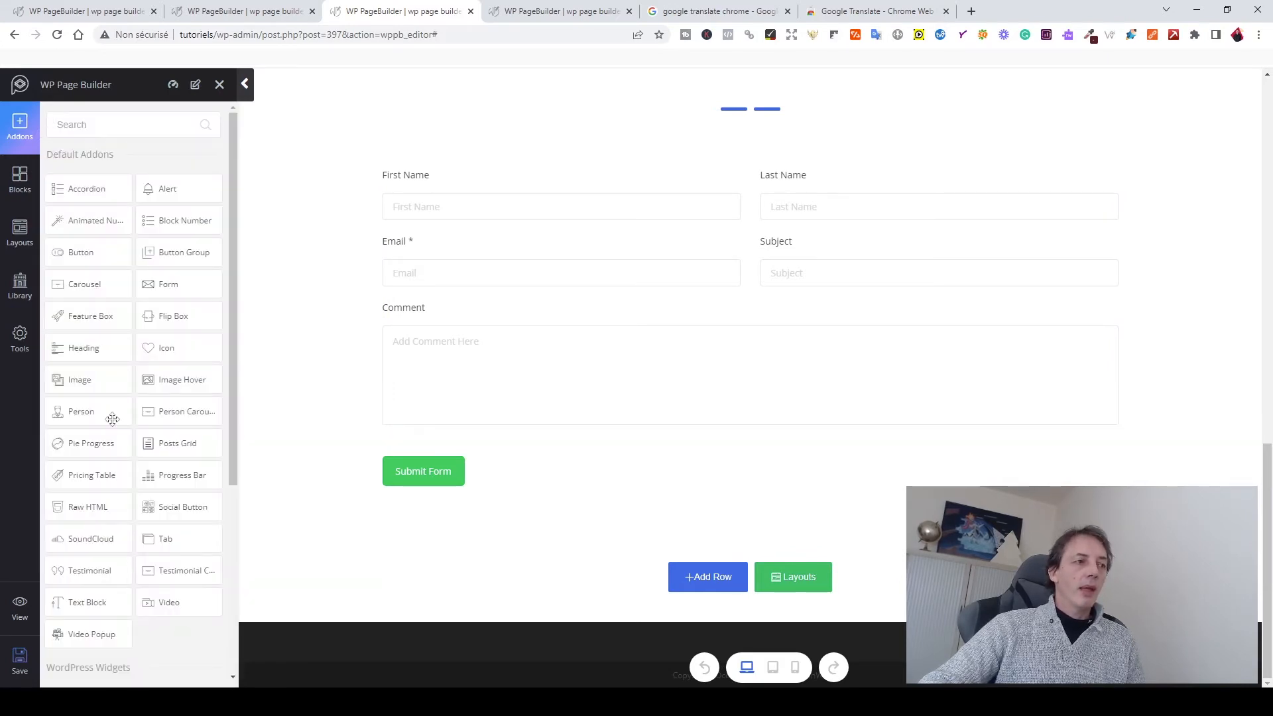
pyautogui.click(688, 587)
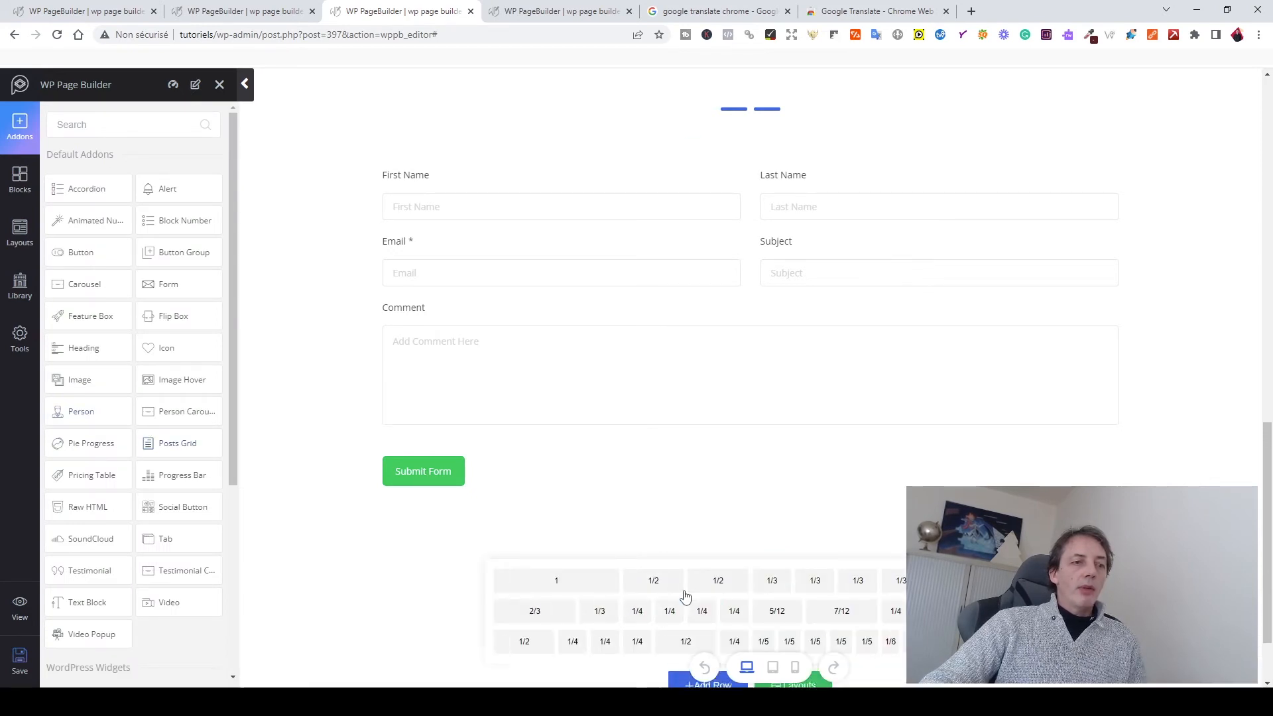
pyautogui.click(571, 590)
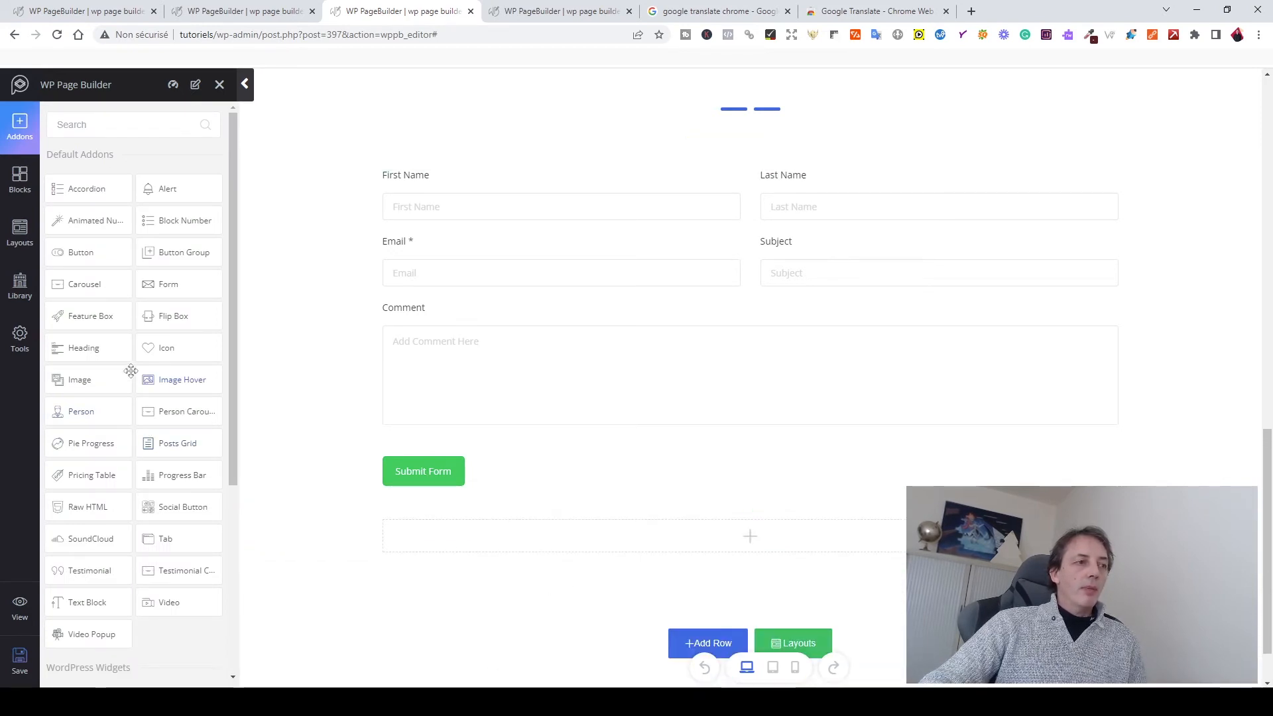
pyautogui.moveTo(102, 321); pyautogui.dragTo(761, 533)
pyautogui.scroll(-3, 616, 595)
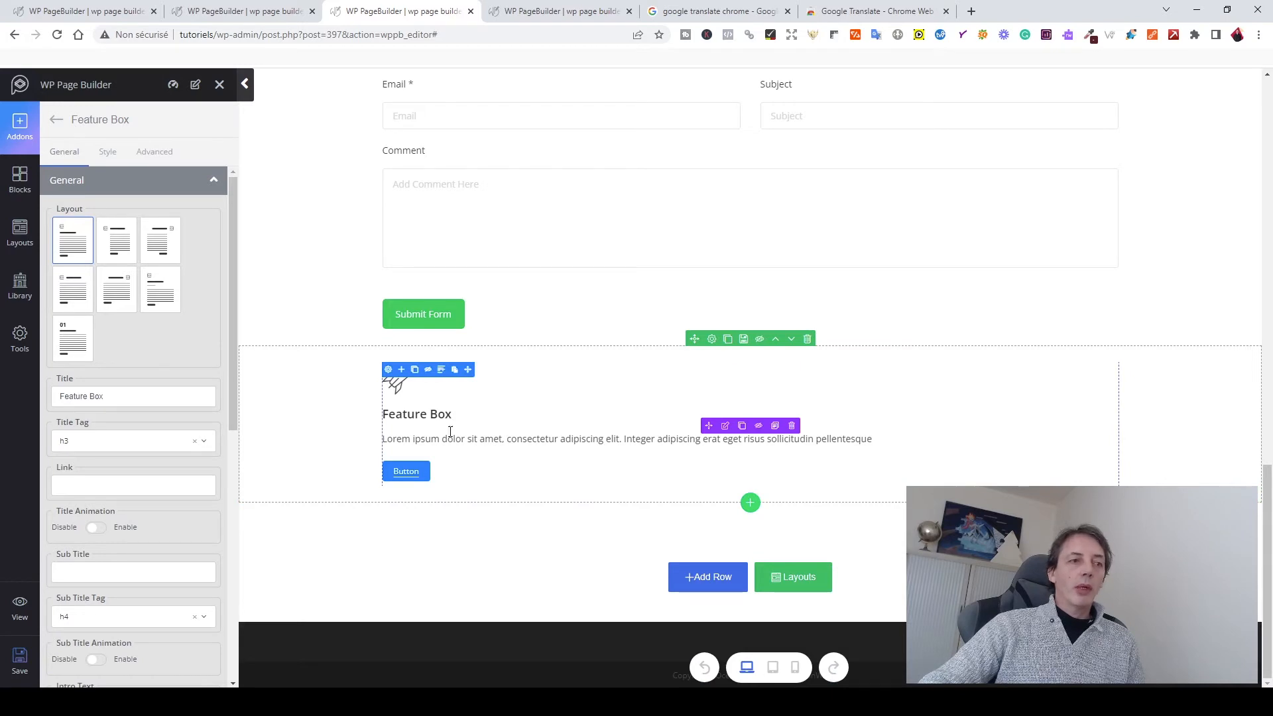
# - Add a row with three 1/3 columns and move the Feature Box into its first column
pyautogui.click(705, 579)
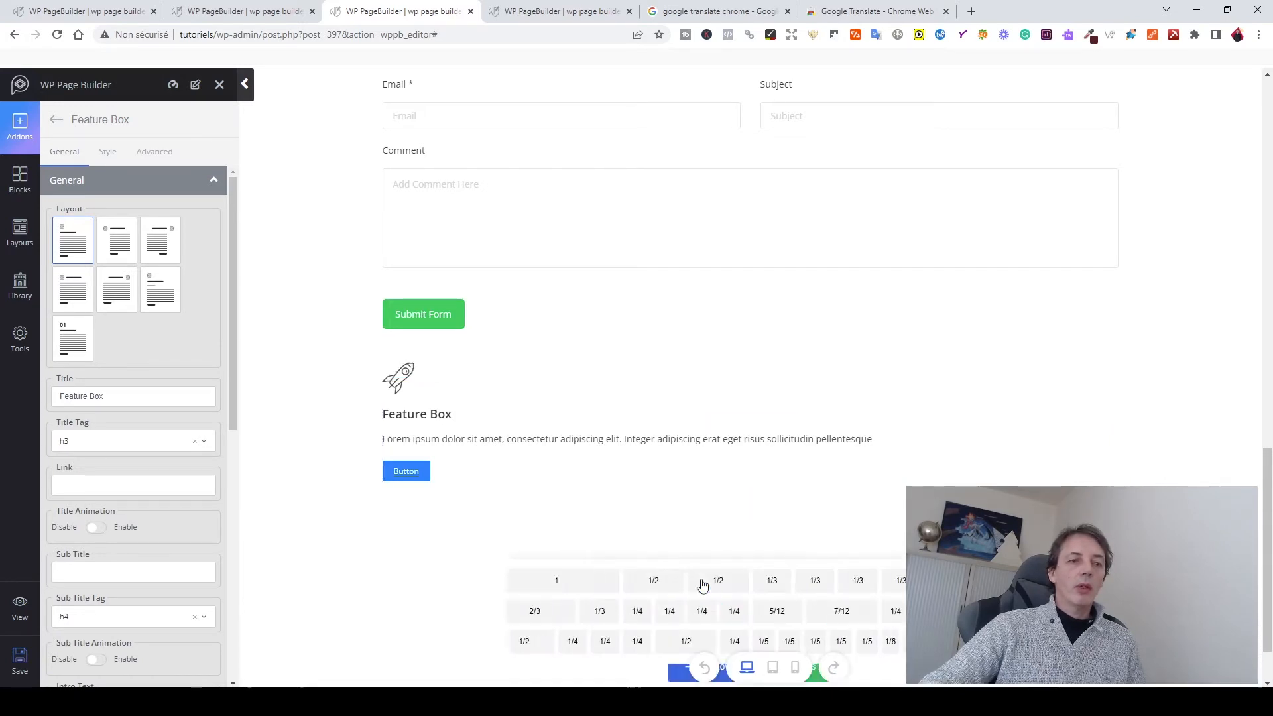
pyautogui.click(816, 583)
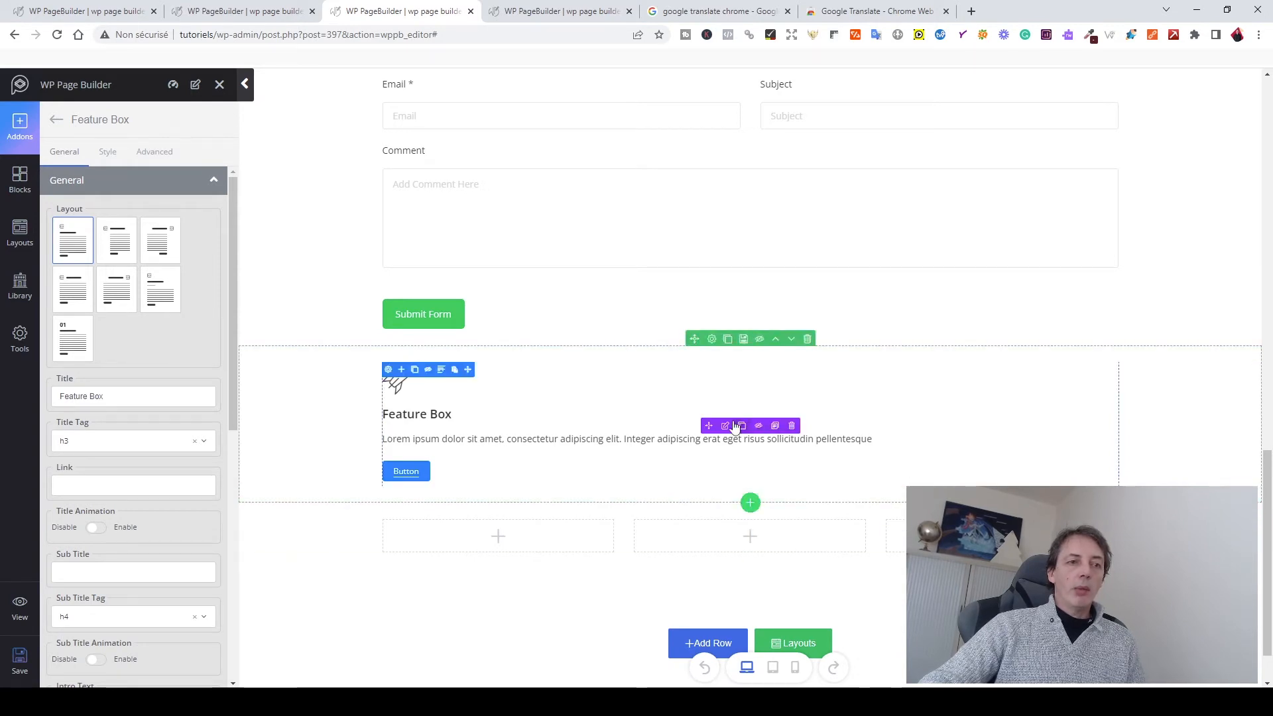
pyautogui.moveTo(708, 425); pyautogui.dragTo(512, 540)
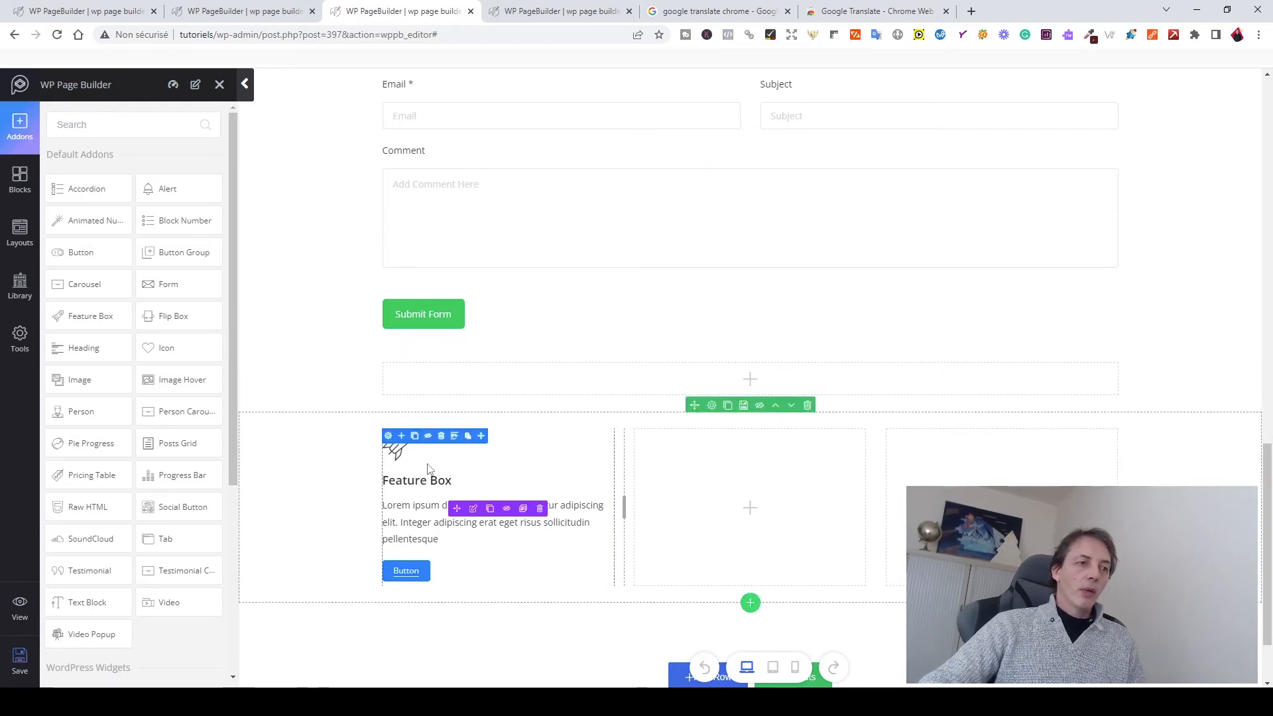
# - Try several Feature Box layouts and apply the one with the 01 number above the title
pyautogui.click(433, 508)
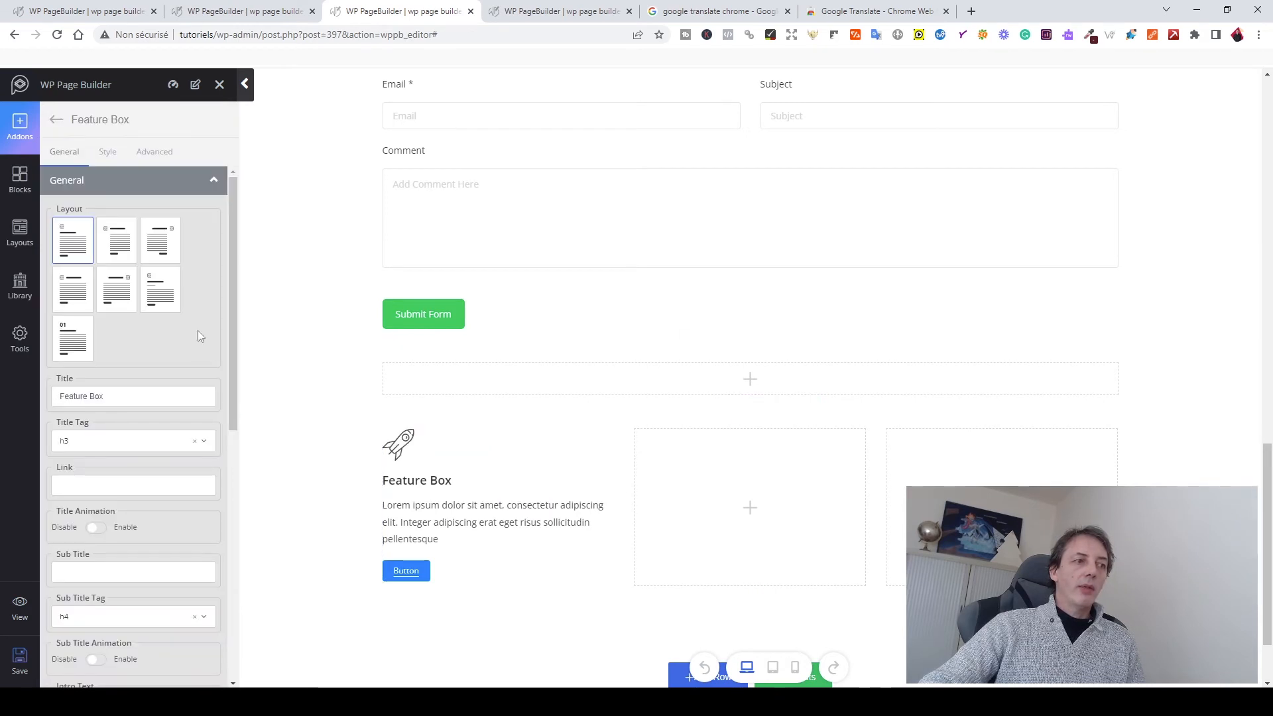
pyautogui.click(119, 250)
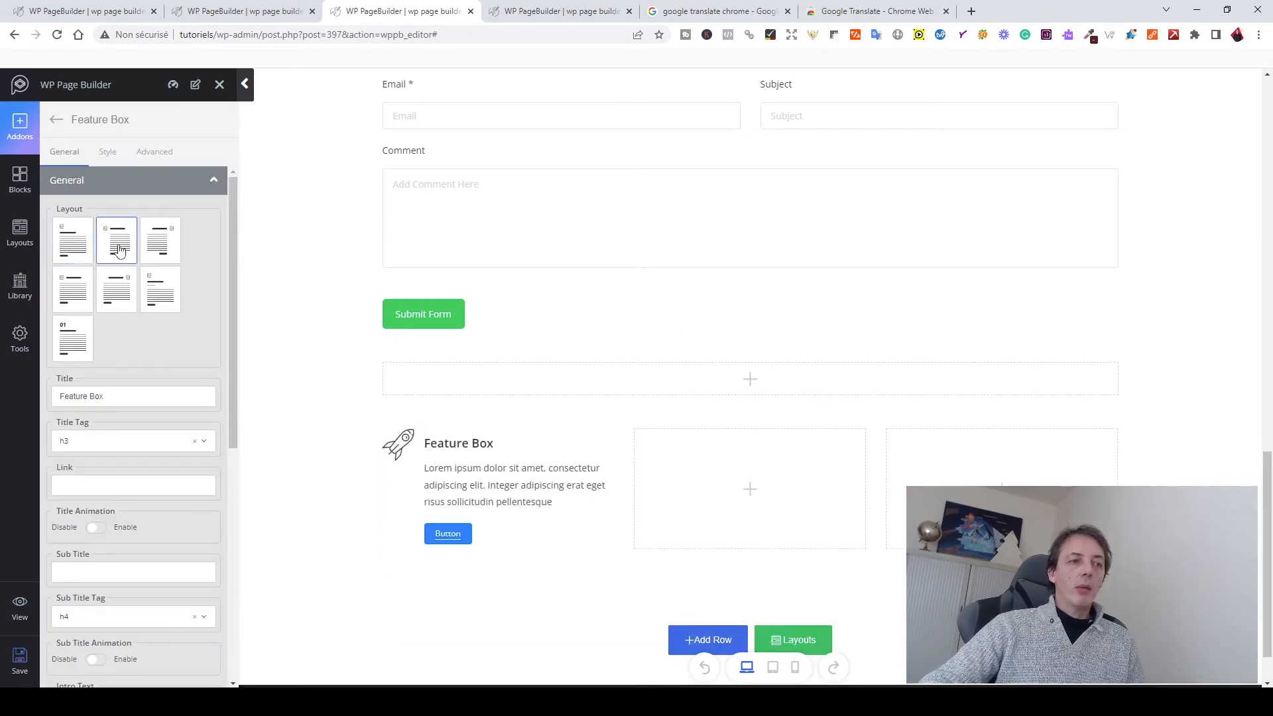
pyautogui.click(157, 251)
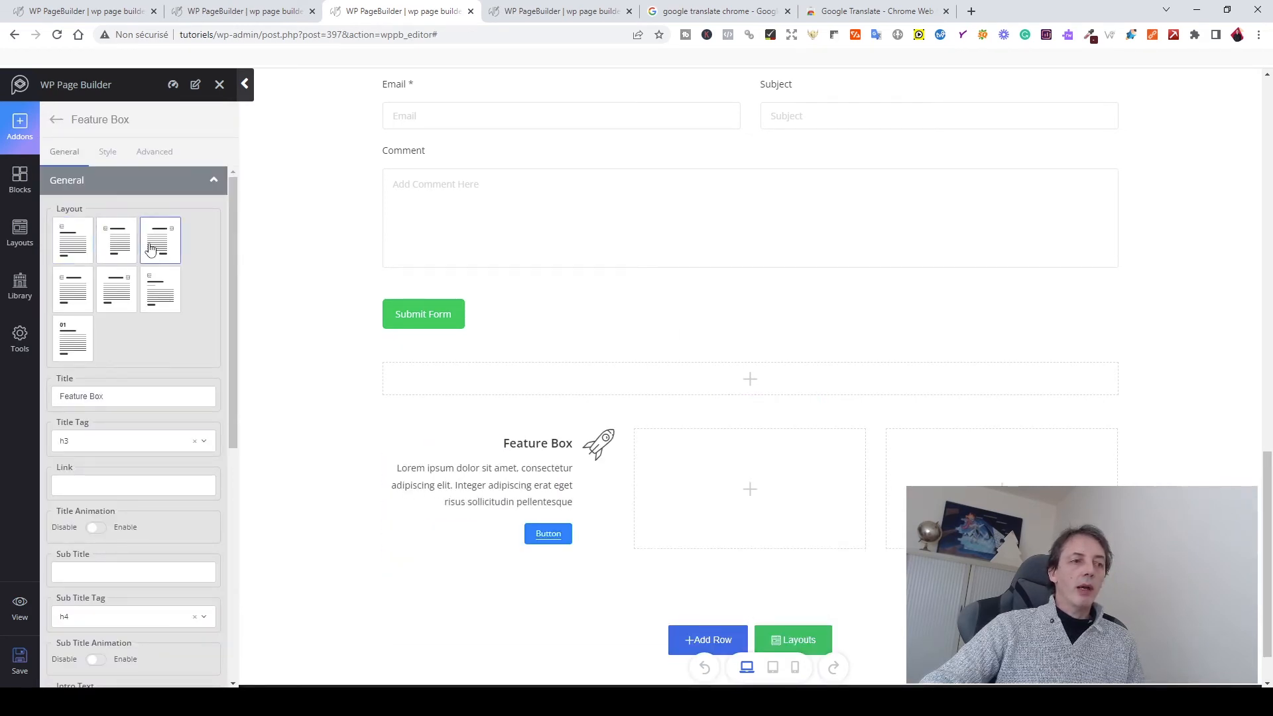
pyautogui.click(170, 307)
pyautogui.click(110, 296)
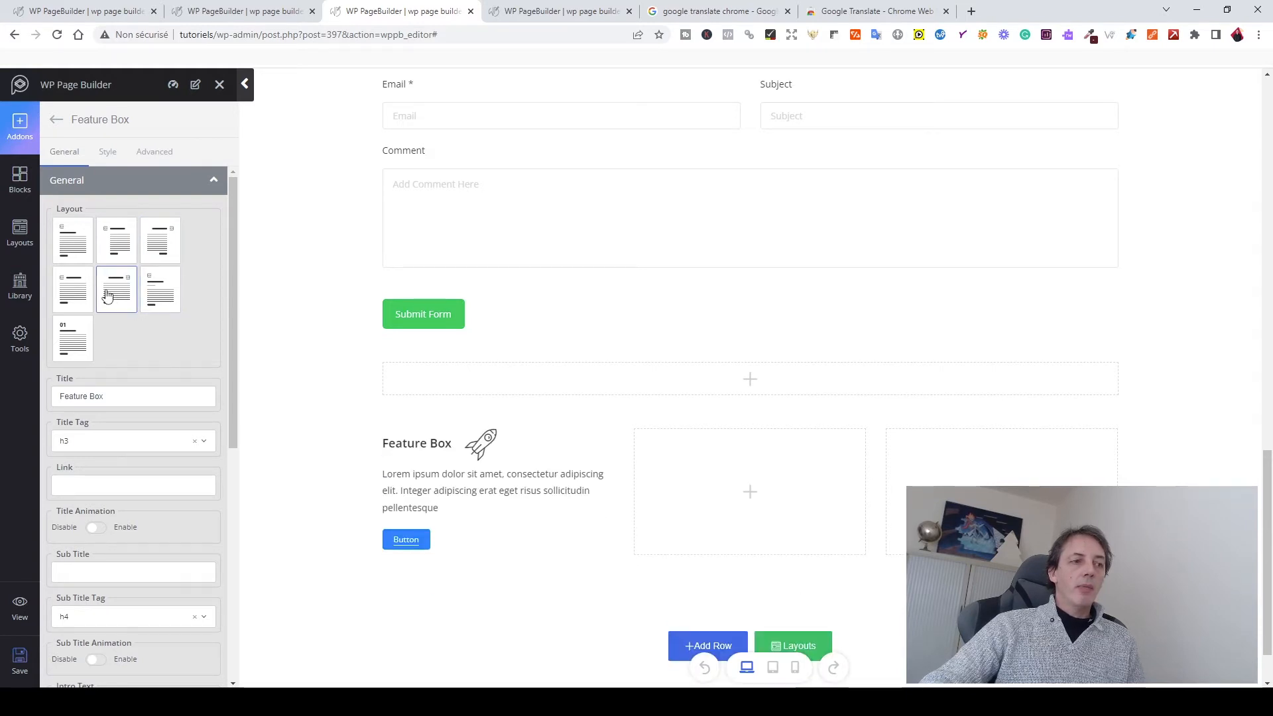
pyautogui.click(76, 292)
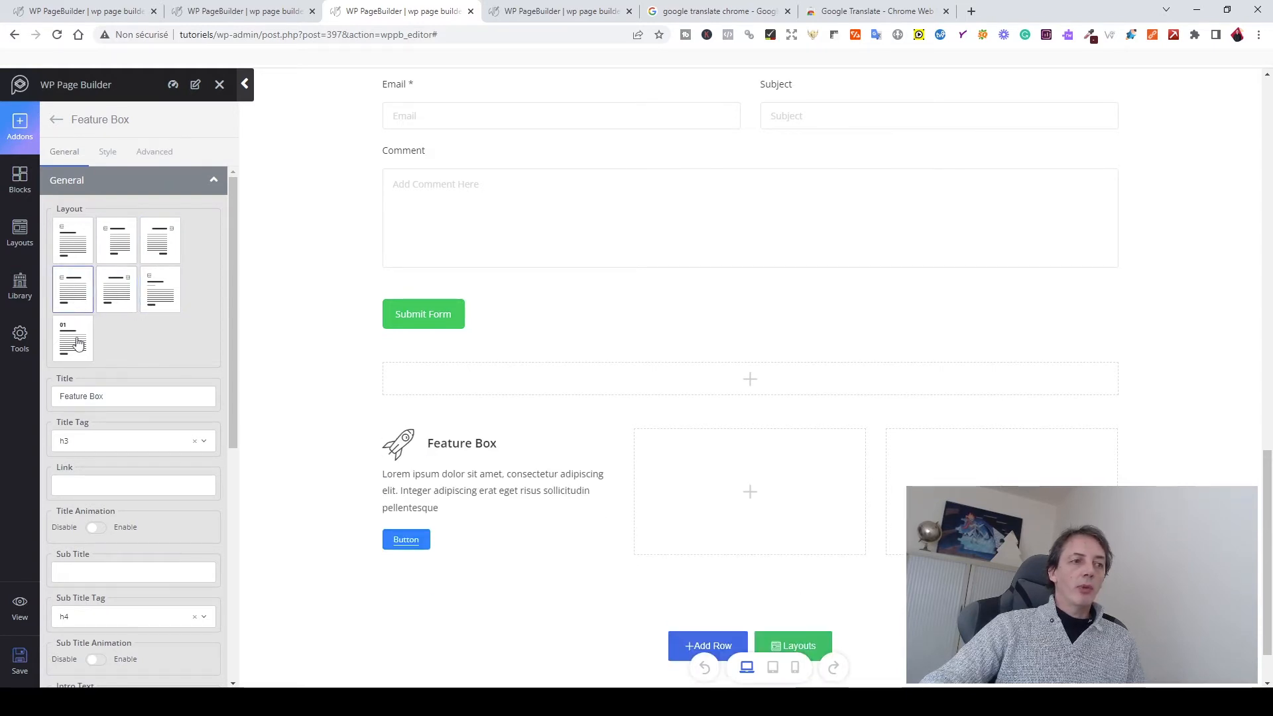
pyautogui.click(78, 342)
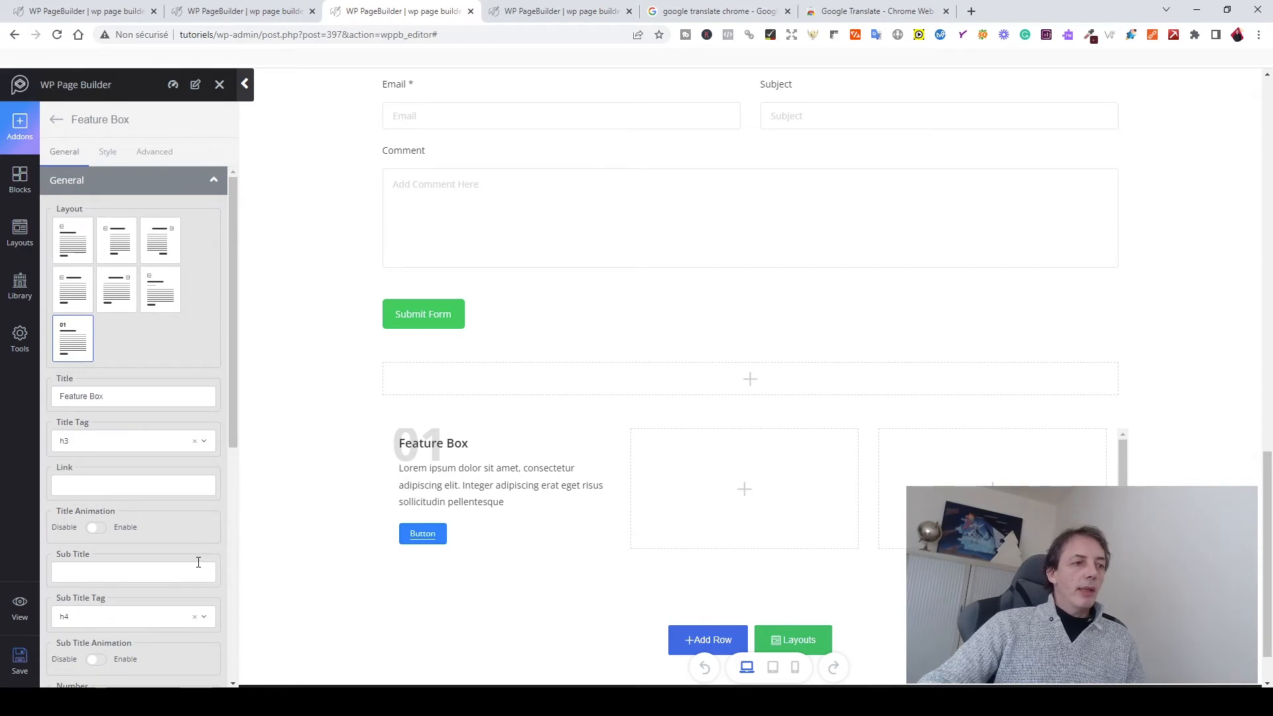
# - Return to the addon list and add an empty single-column row below the Feature Box row
pyautogui.click(70, 122)
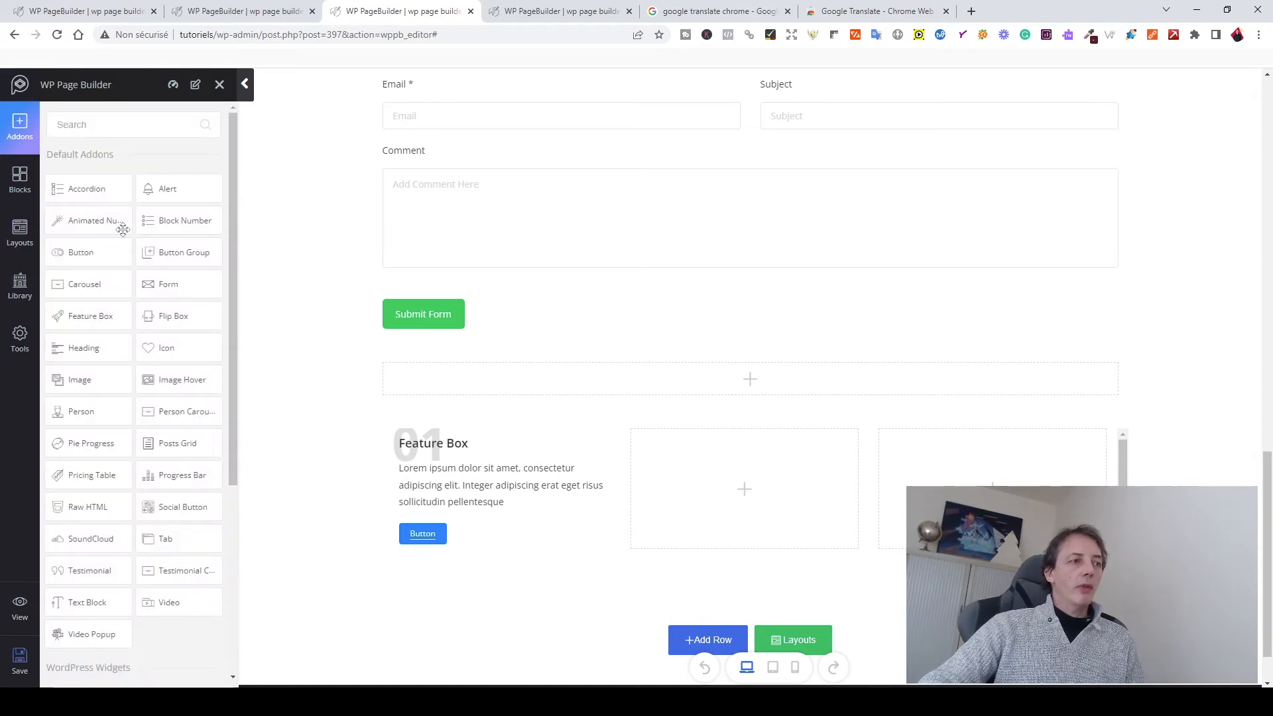
pyautogui.click(713, 641)
pyautogui.click(601, 649)
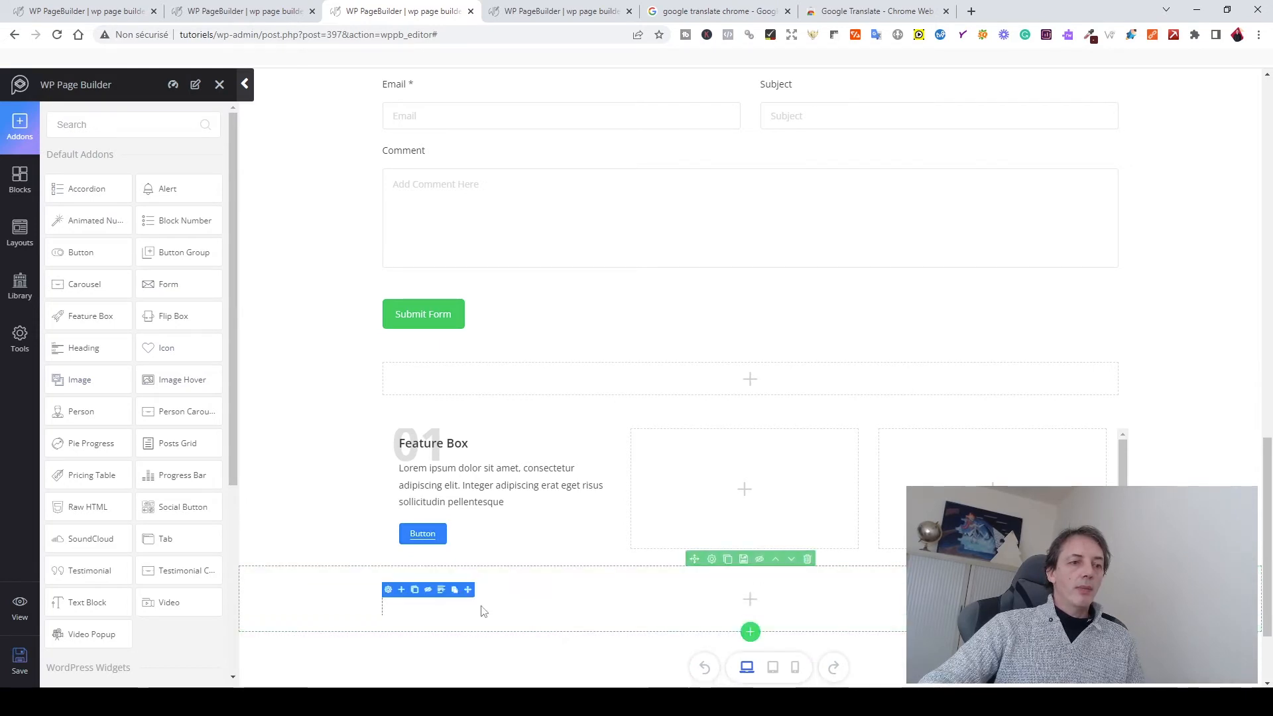
# - Add another row with three 1/3 columns at the page's end and place a Flip Box in its first column
pyautogui.scroll(-2, 480, 574)
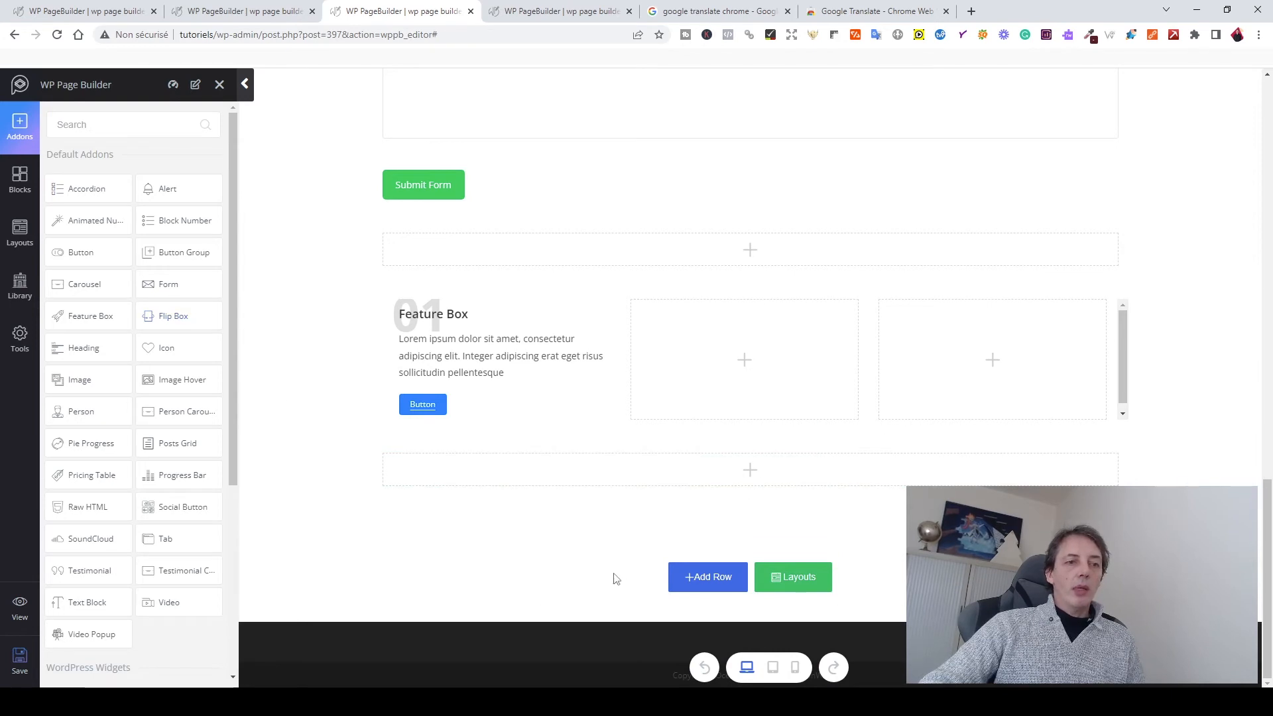
pyautogui.click(716, 580)
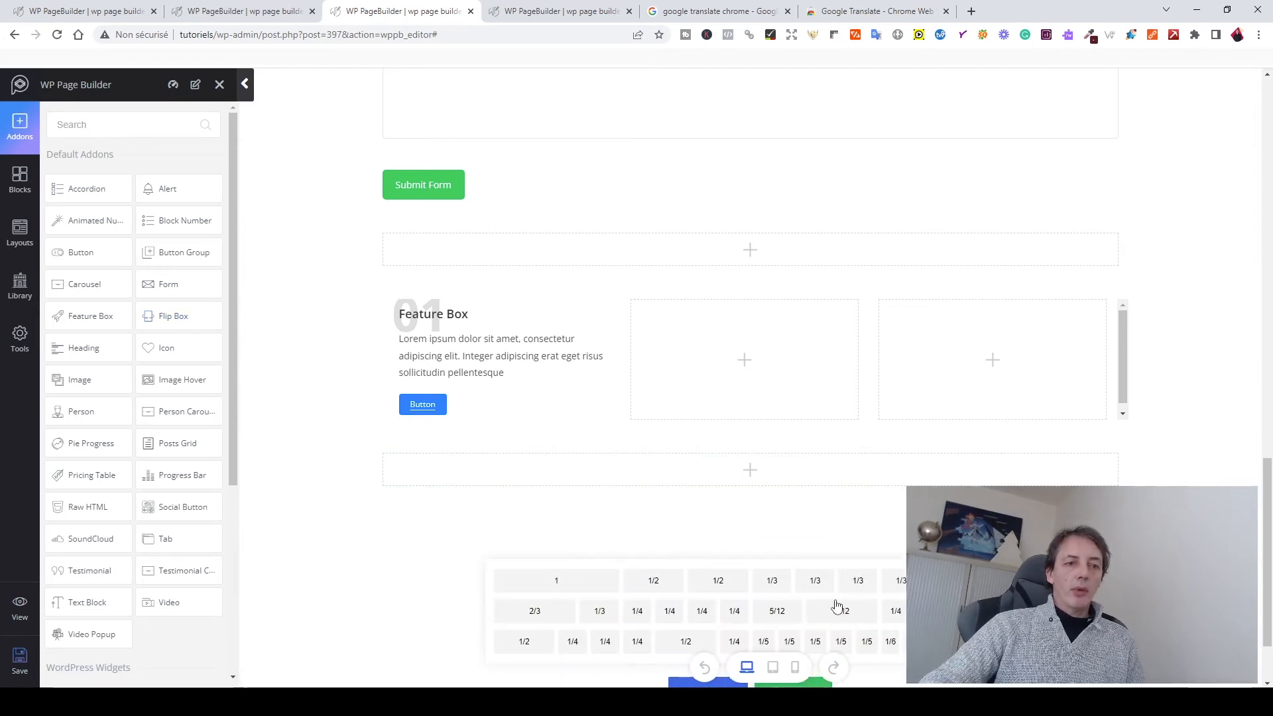
pyautogui.click(813, 589)
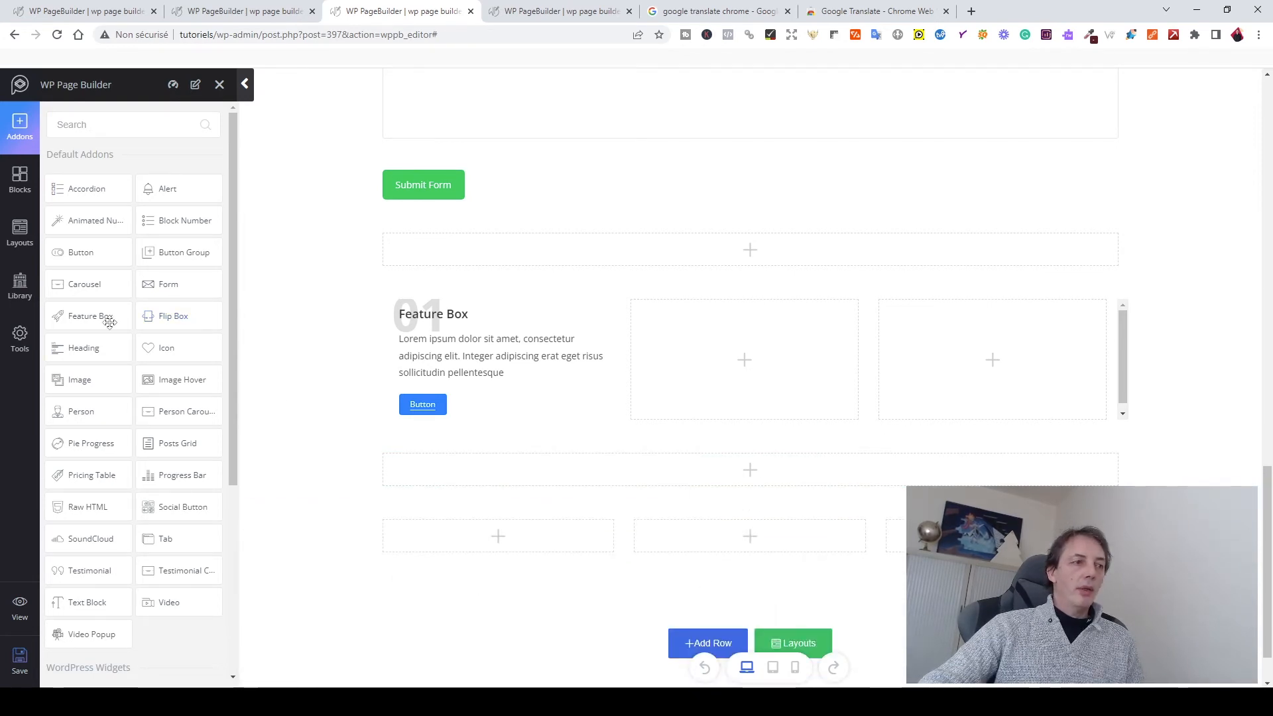
pyautogui.moveTo(167, 335); pyautogui.dragTo(510, 536)
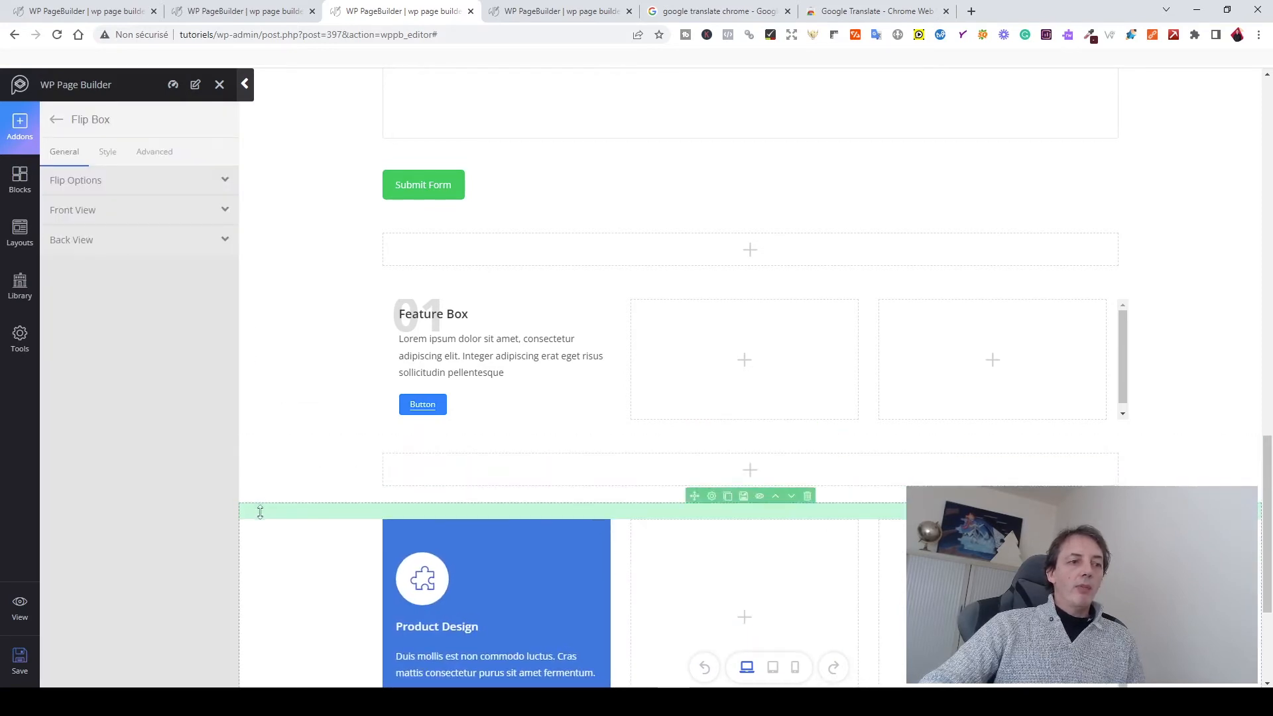
pyautogui.scroll(-3, 285, 494)
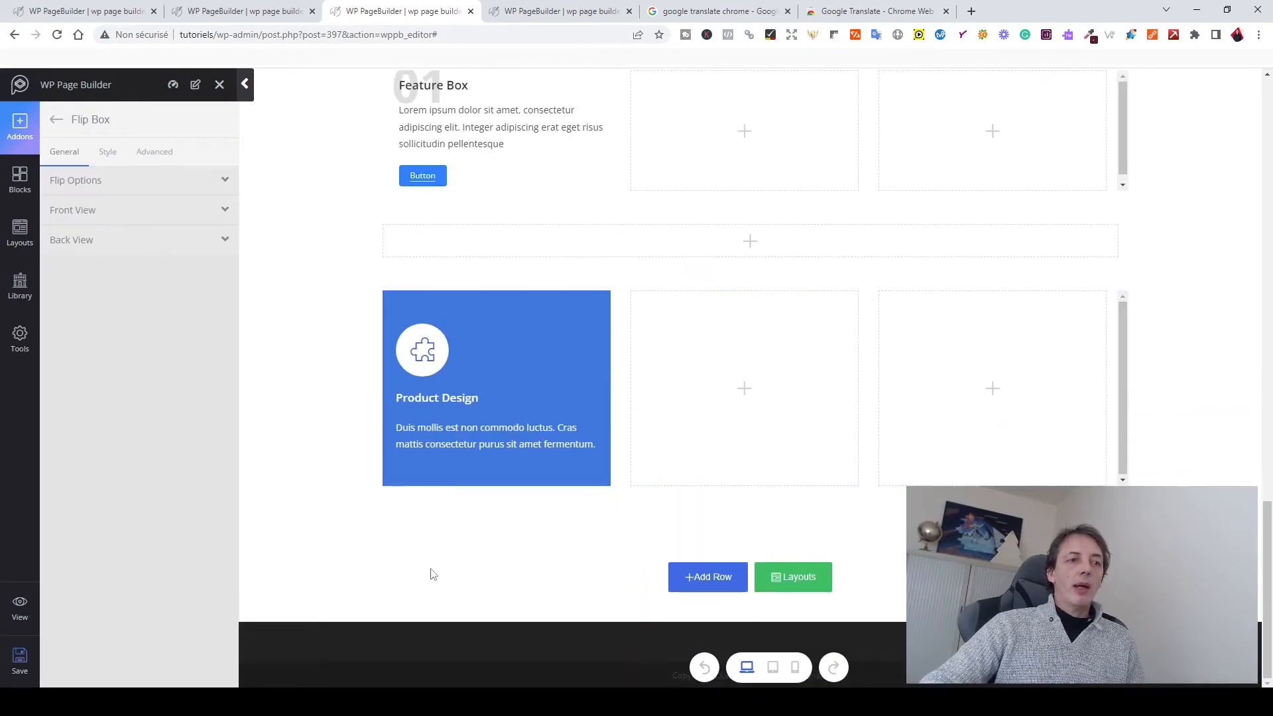
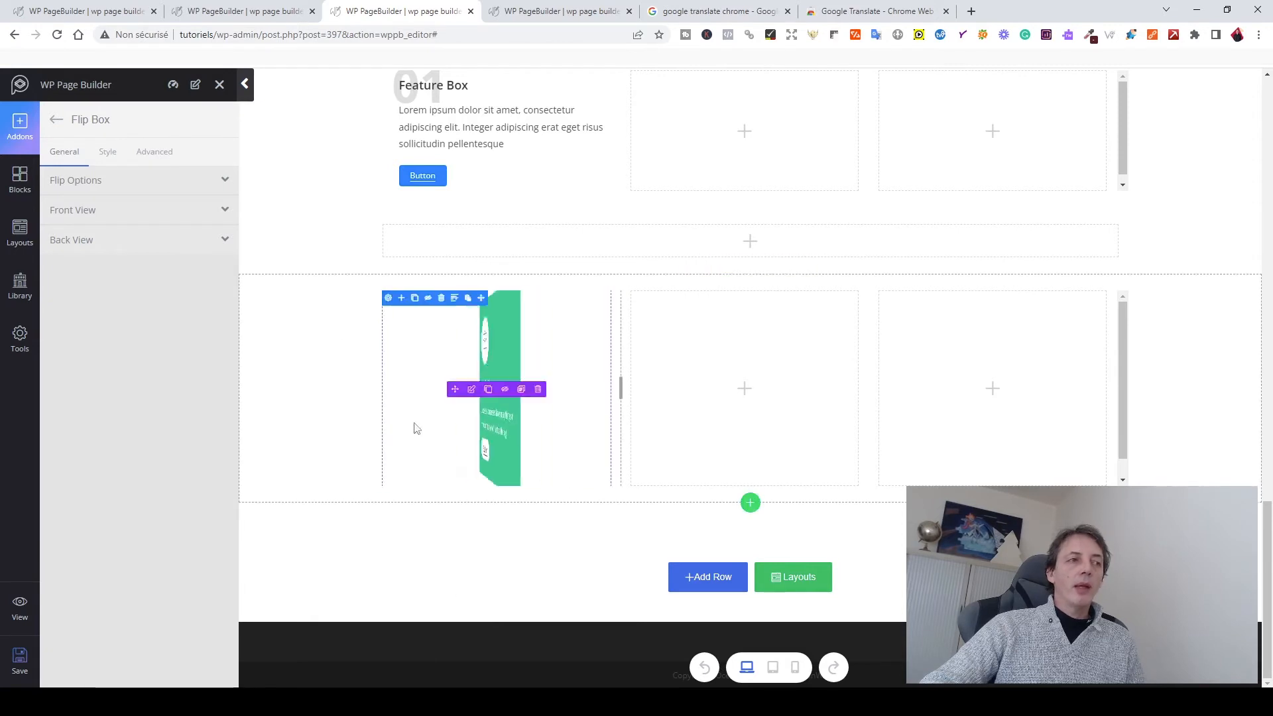
# - Try the Slide and Fade styles in the Flip Box's flip options and set its style to 3D
pyautogui.click(105, 183)
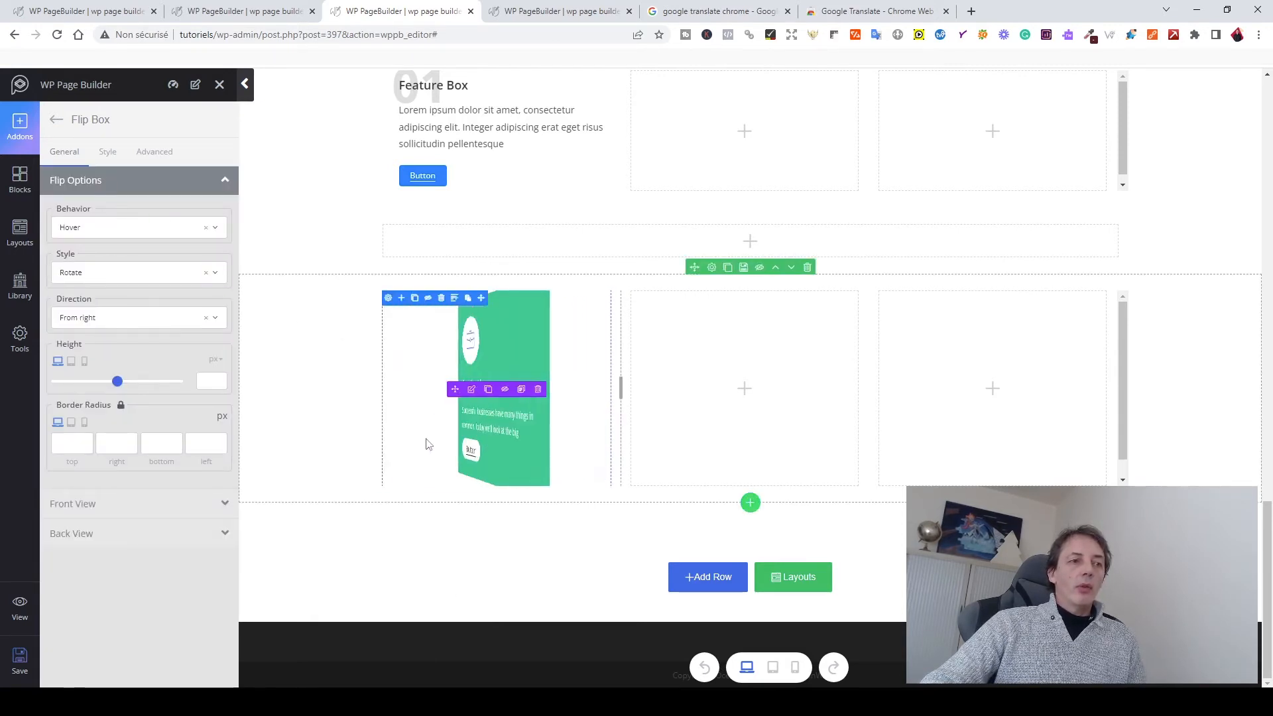
pyautogui.click(82, 273)
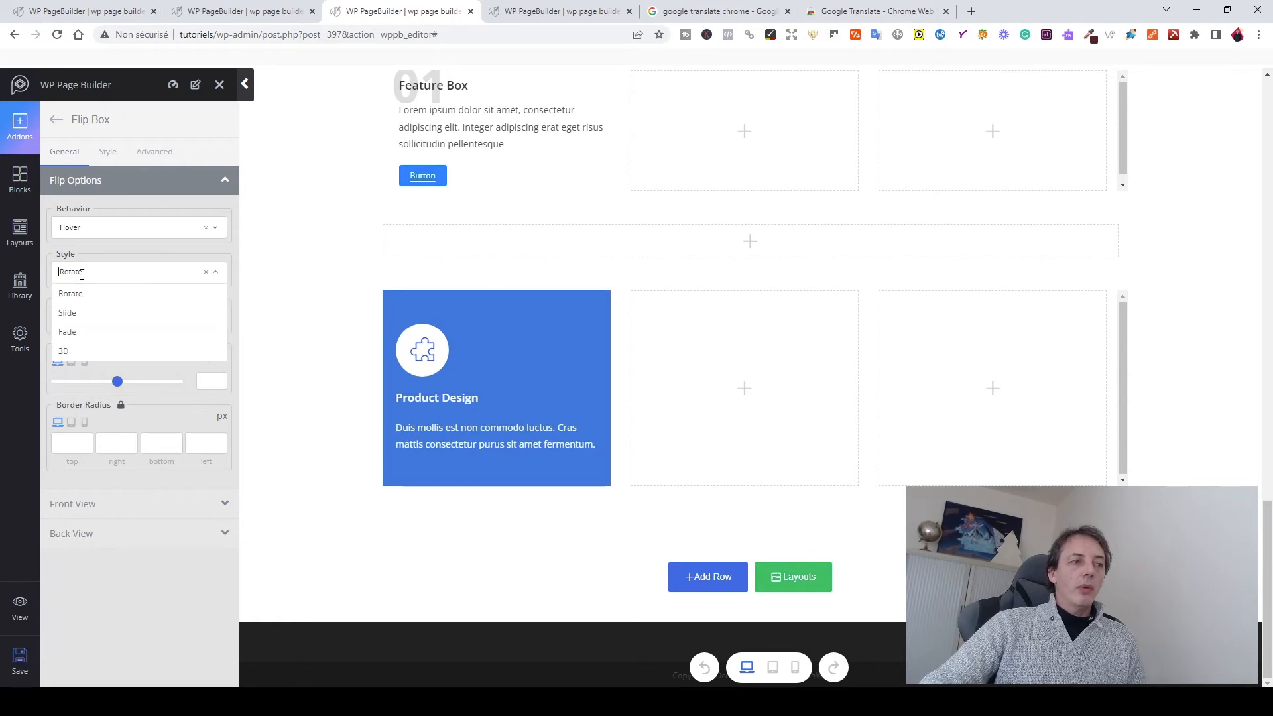
pyautogui.click(67, 316)
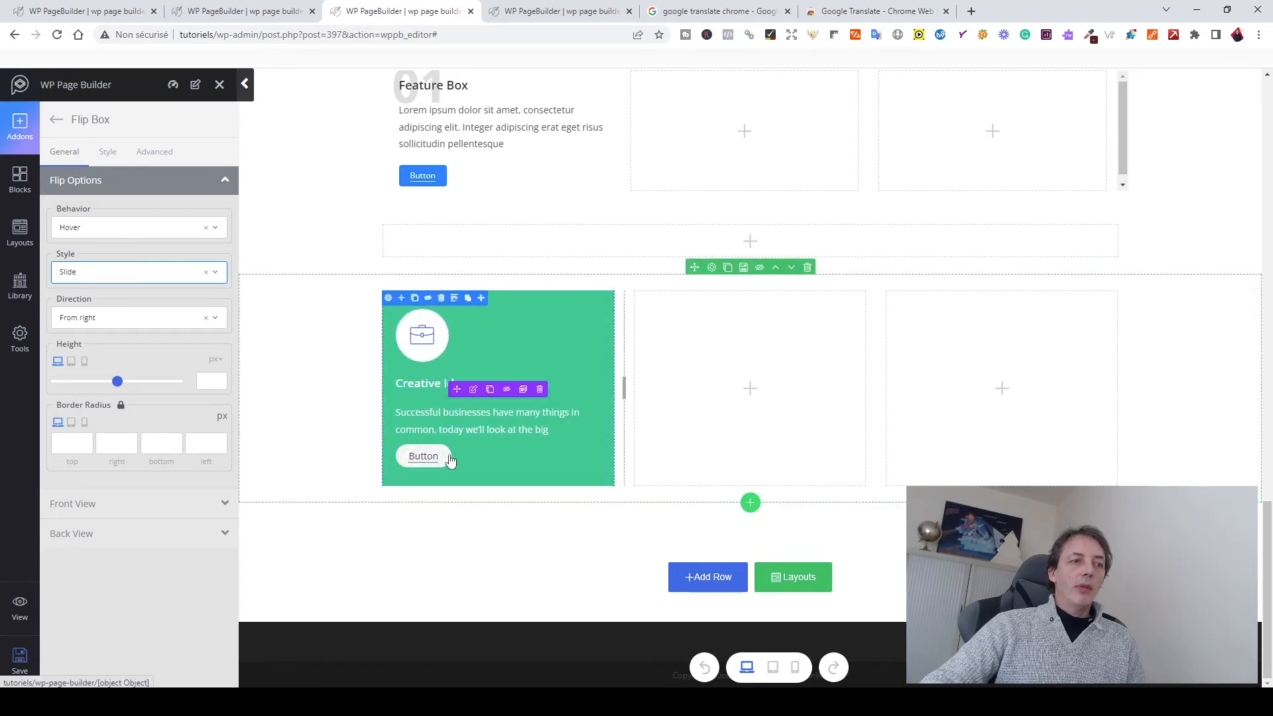
pyautogui.click(67, 271)
pyautogui.click(69, 333)
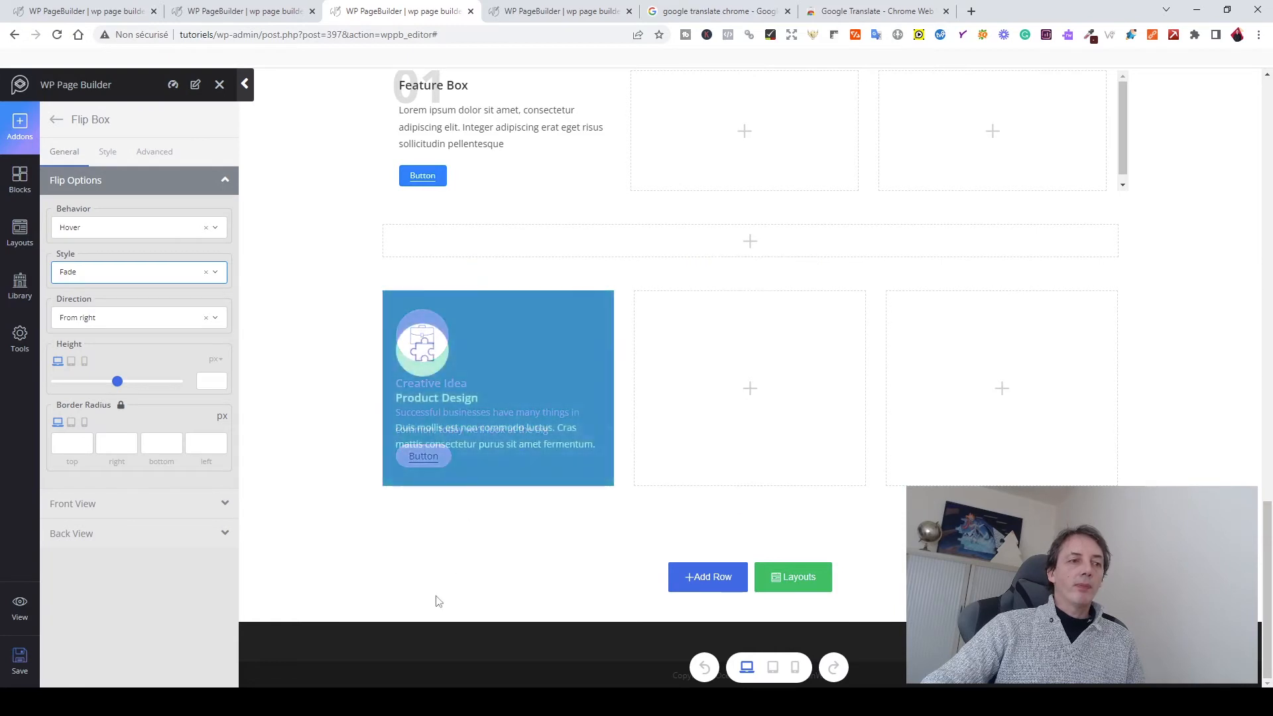
pyautogui.click(64, 274)
pyautogui.click(68, 352)
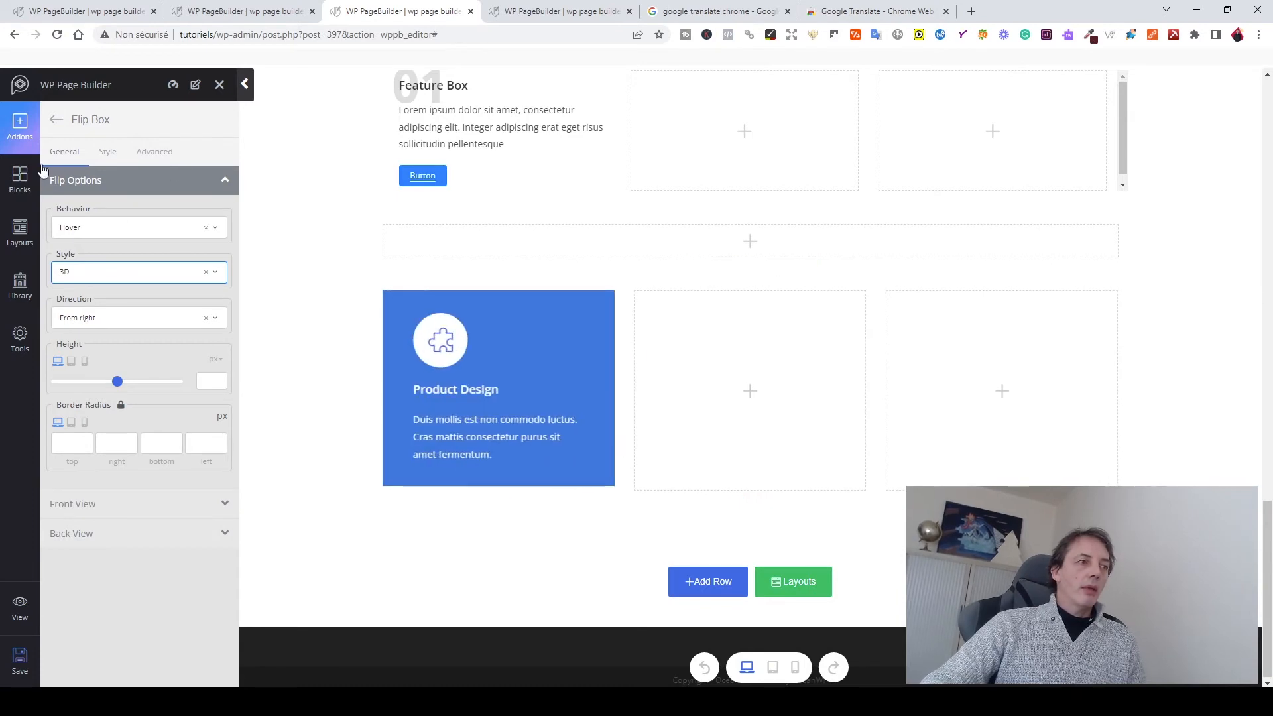
# - Place a Heading in the middle column beside the Flip Box, review its title tag options and centre-align it
pyautogui.click(56, 120)
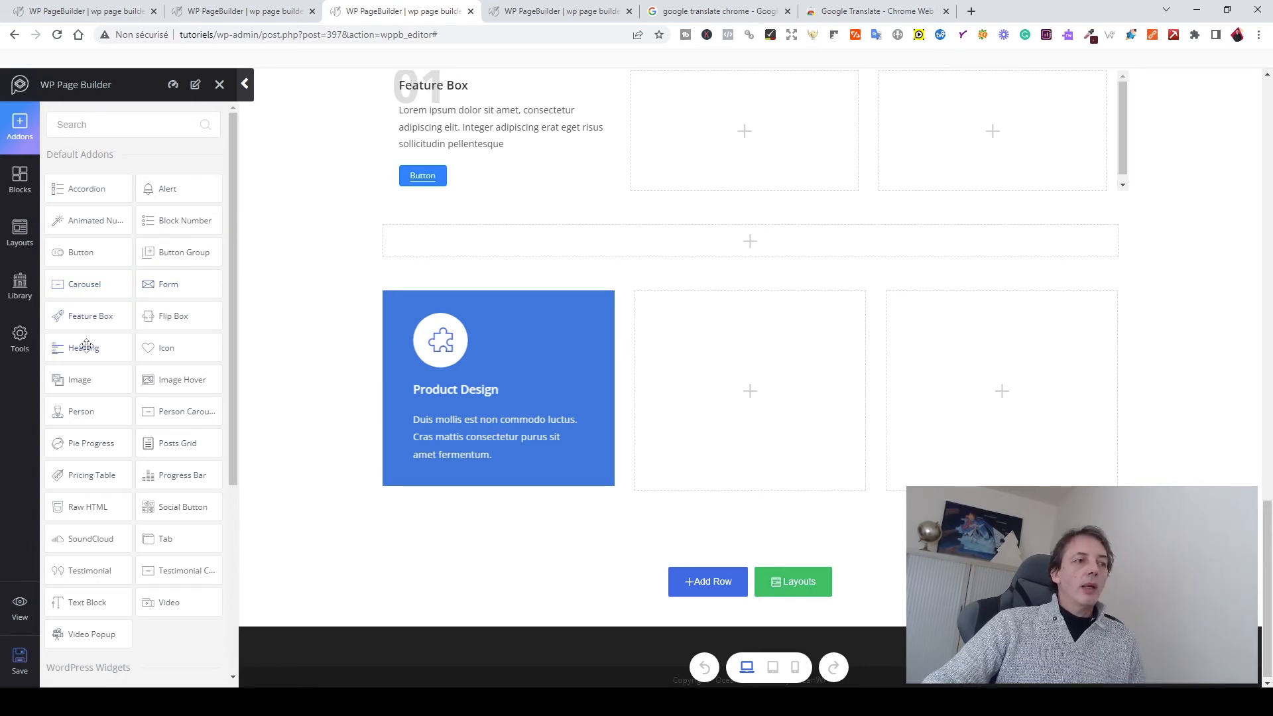
pyautogui.moveTo(83, 347); pyautogui.dragTo(747, 344)
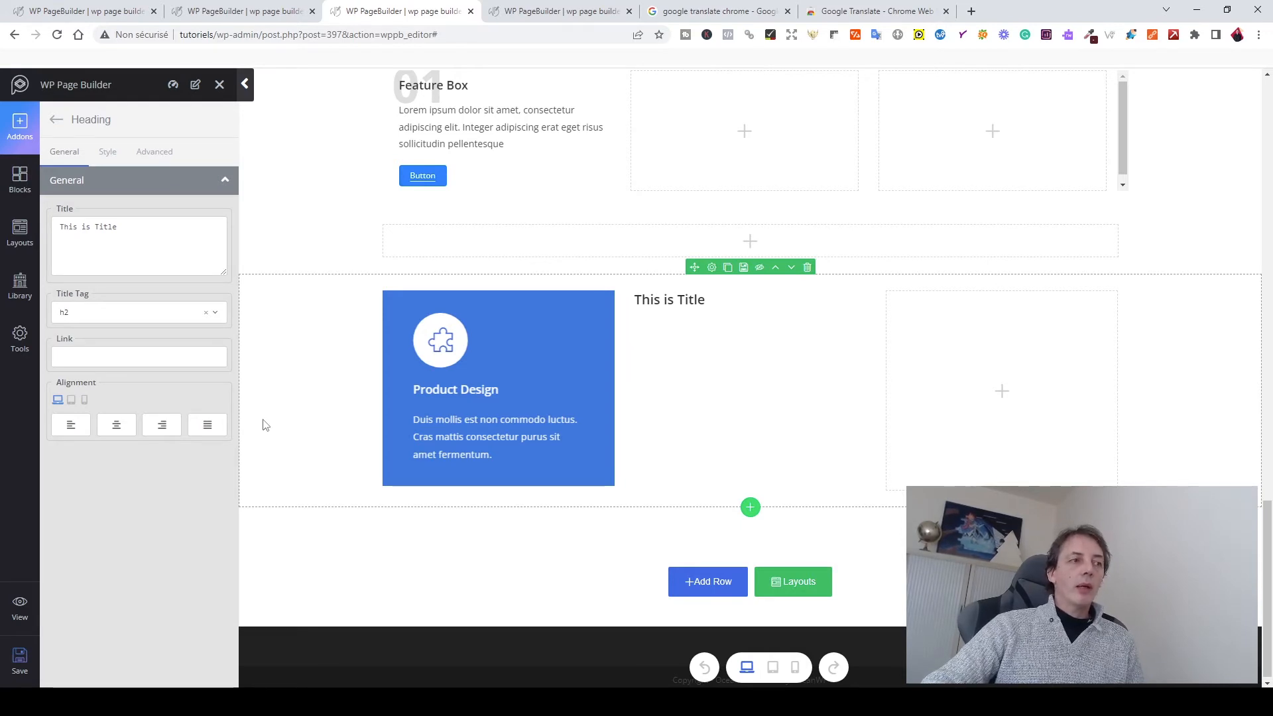
pyautogui.click(150, 313)
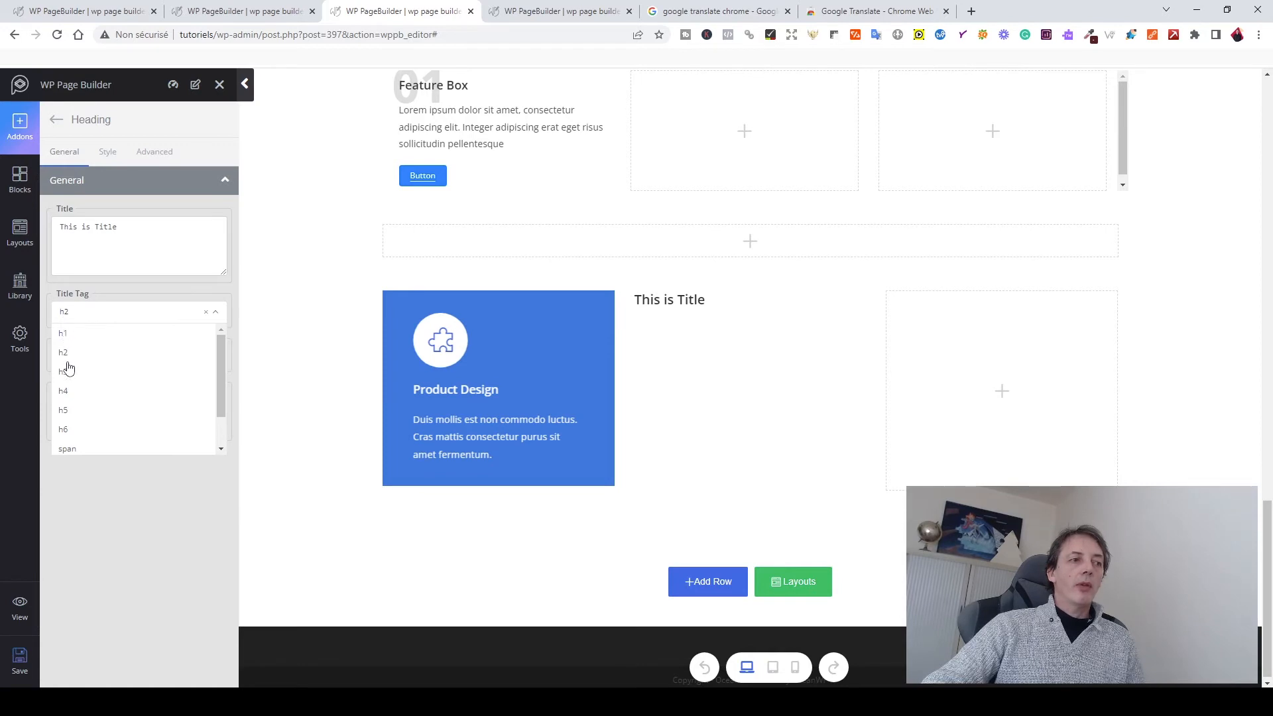
pyautogui.click(163, 532)
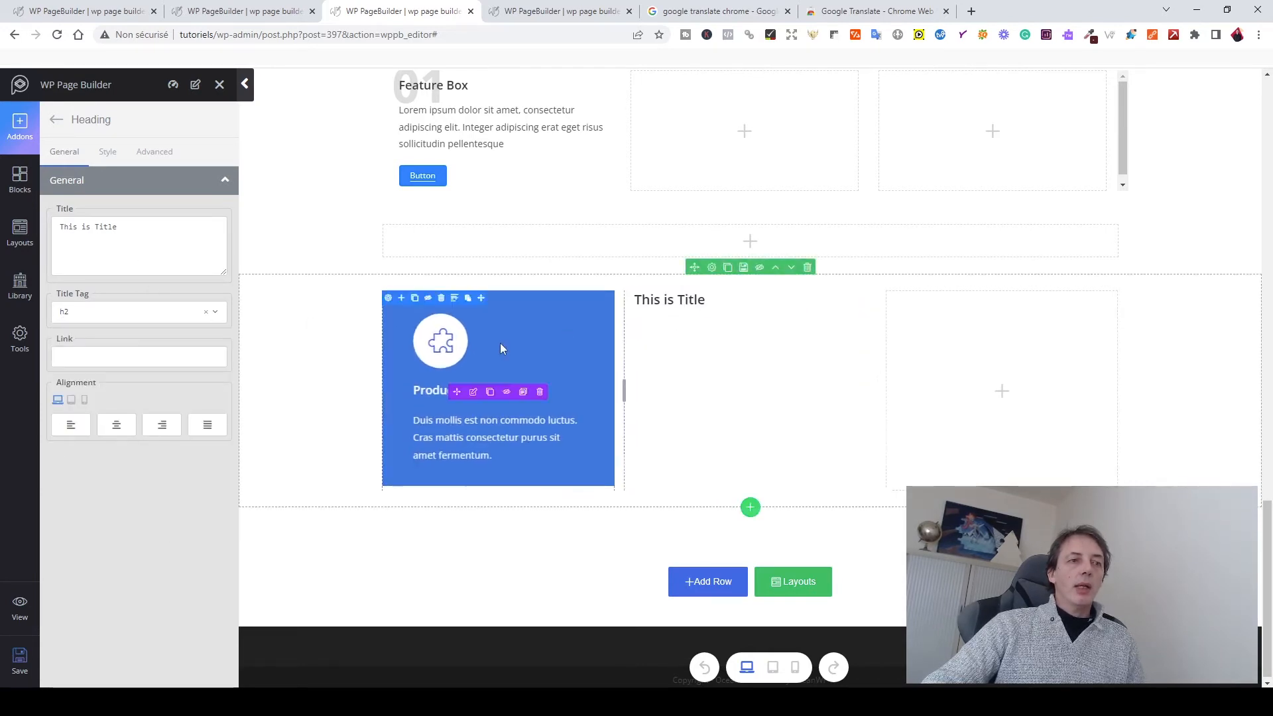
pyautogui.click(161, 434)
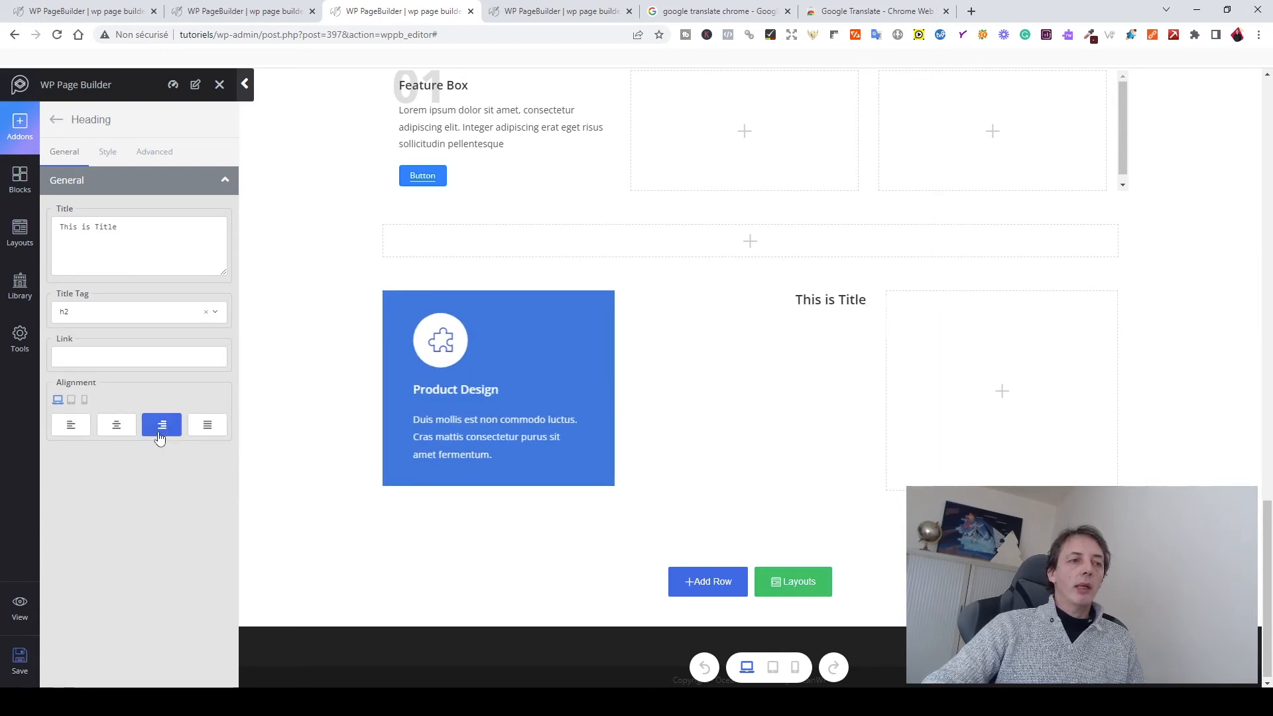
pyautogui.click(111, 431)
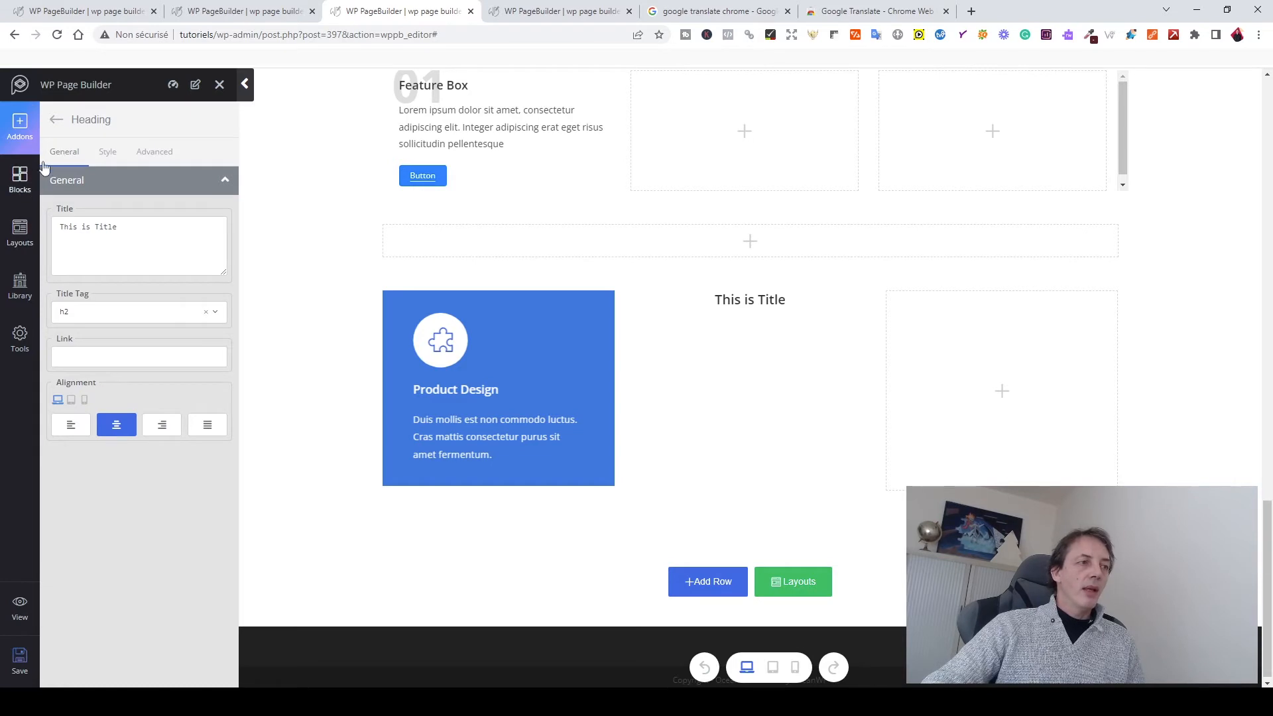
# - Place an Icon addon in the third column of the Flip Box row and open its icon picker
pyautogui.click(57, 119)
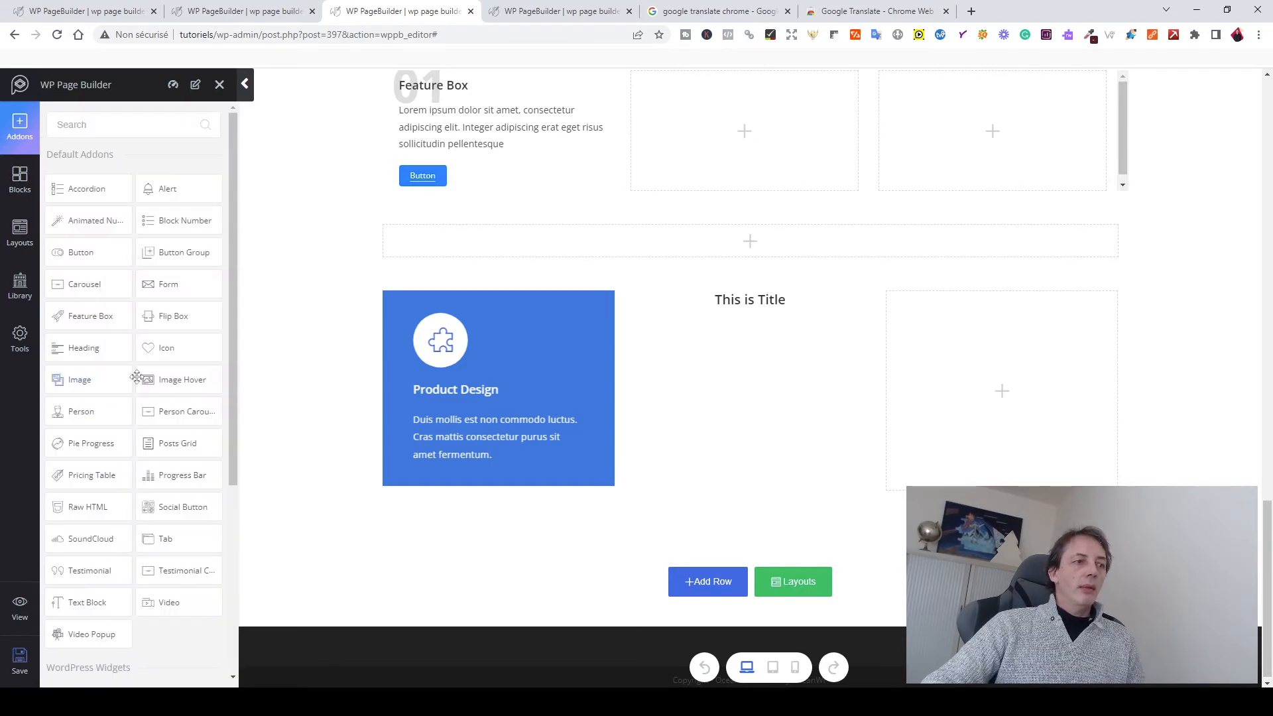
pyautogui.moveTo(178, 353); pyautogui.dragTo(1024, 351)
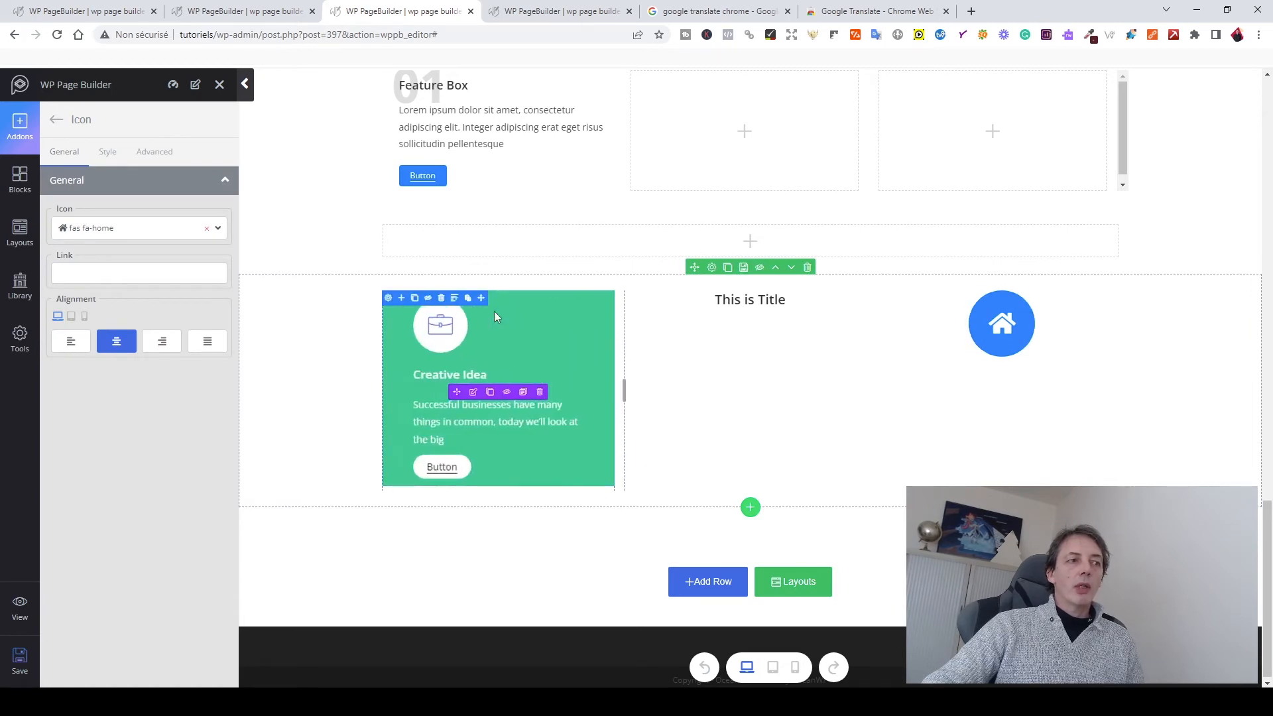
pyautogui.click(129, 230)
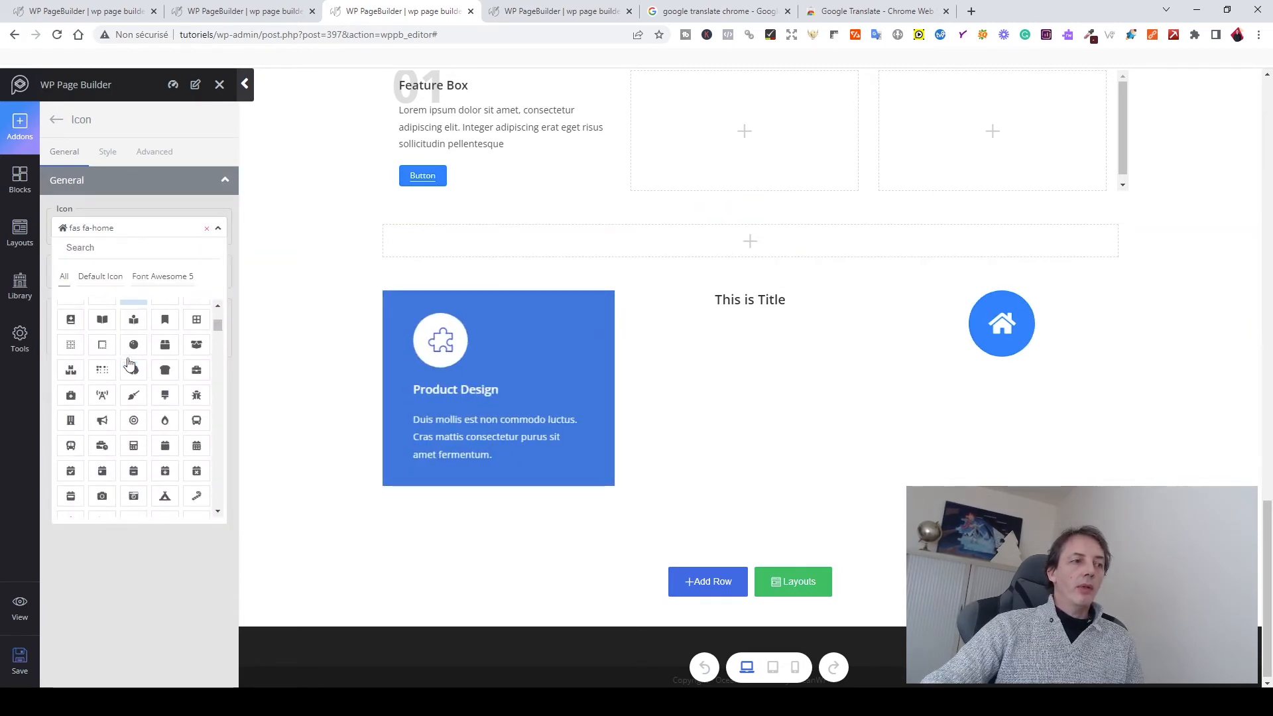
# - Browse the full icon library to examine which icons the Icon addon offers
pyautogui.scroll(-3, 130, 363)
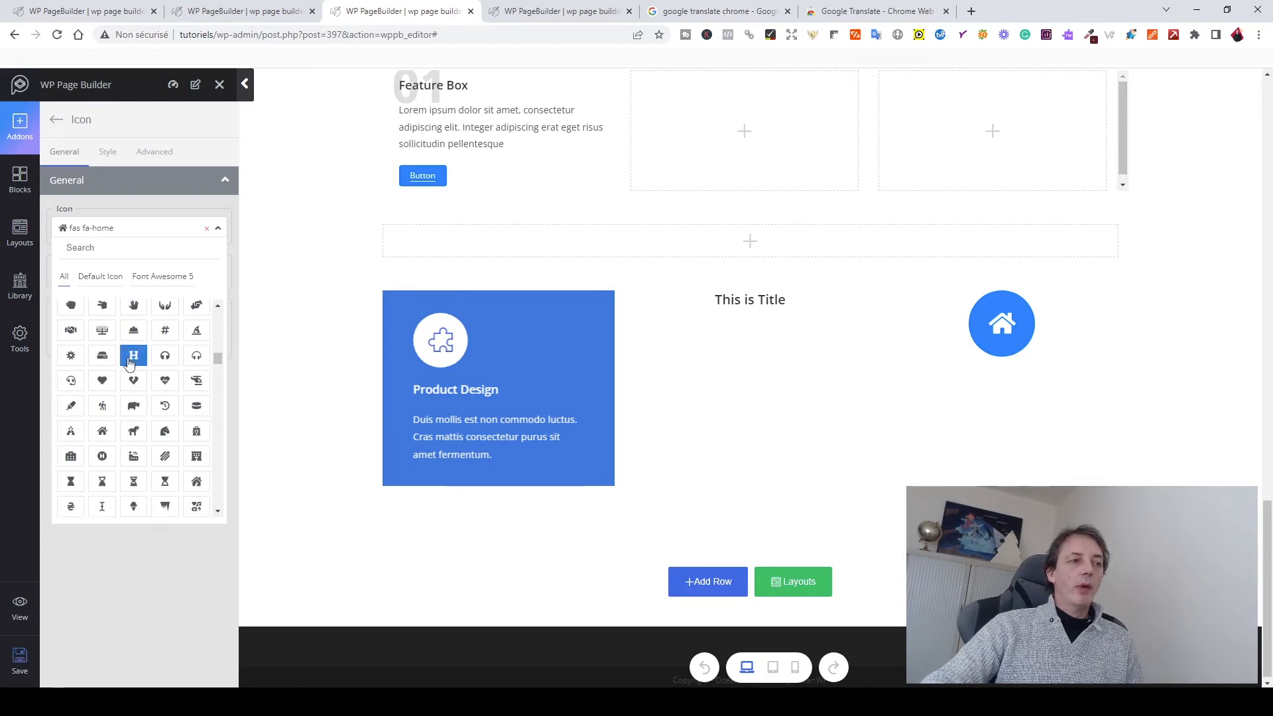
pyautogui.scroll(-3, 130, 364)
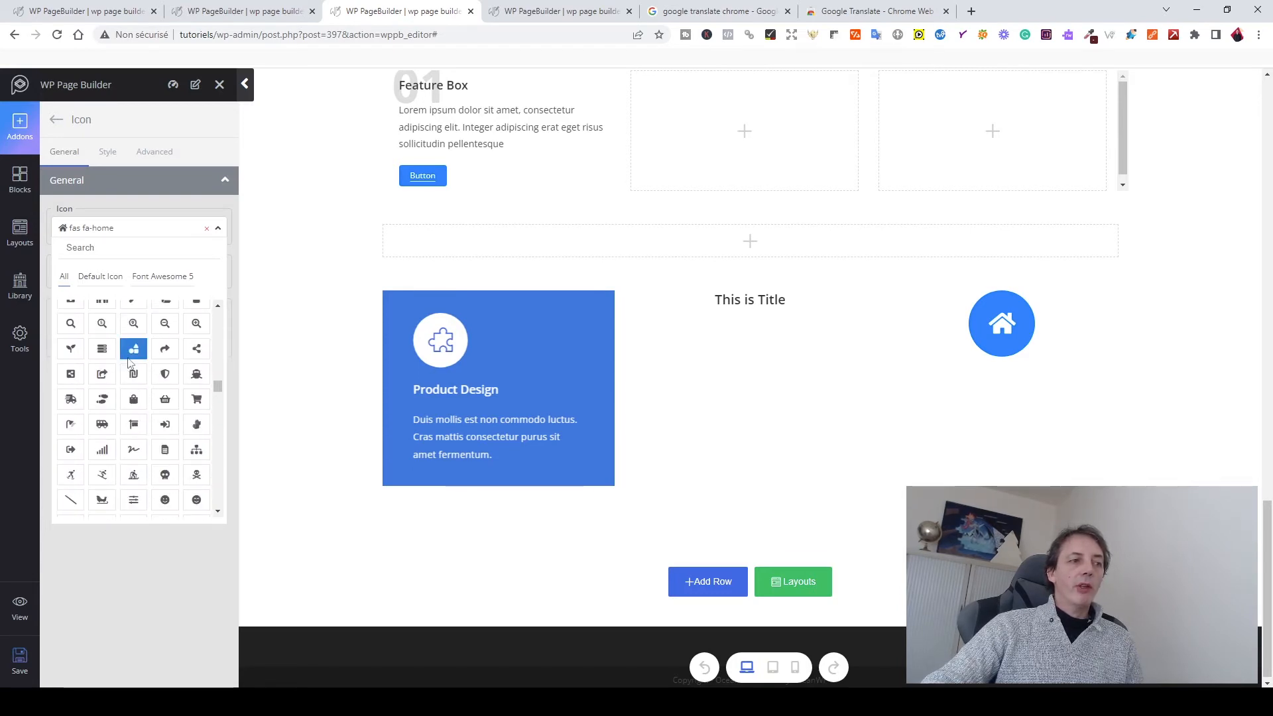
pyautogui.scroll(-5, 130, 363)
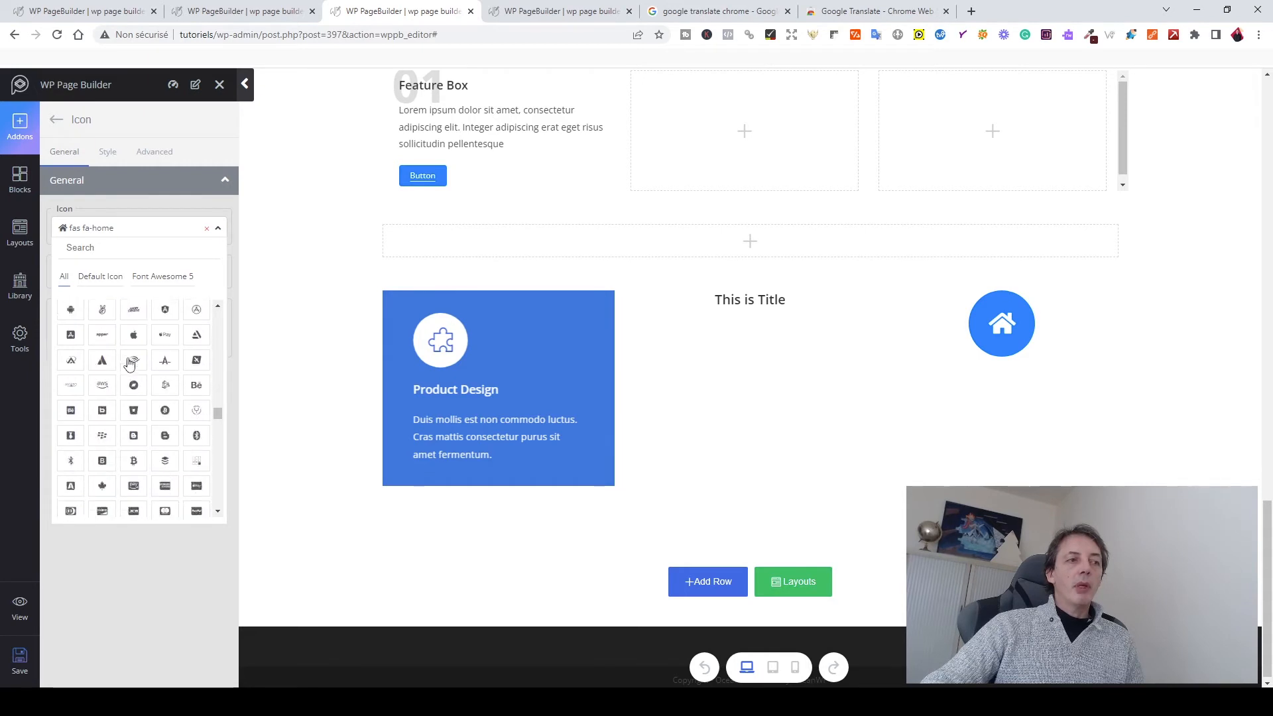
pyautogui.scroll(-3, 130, 364)
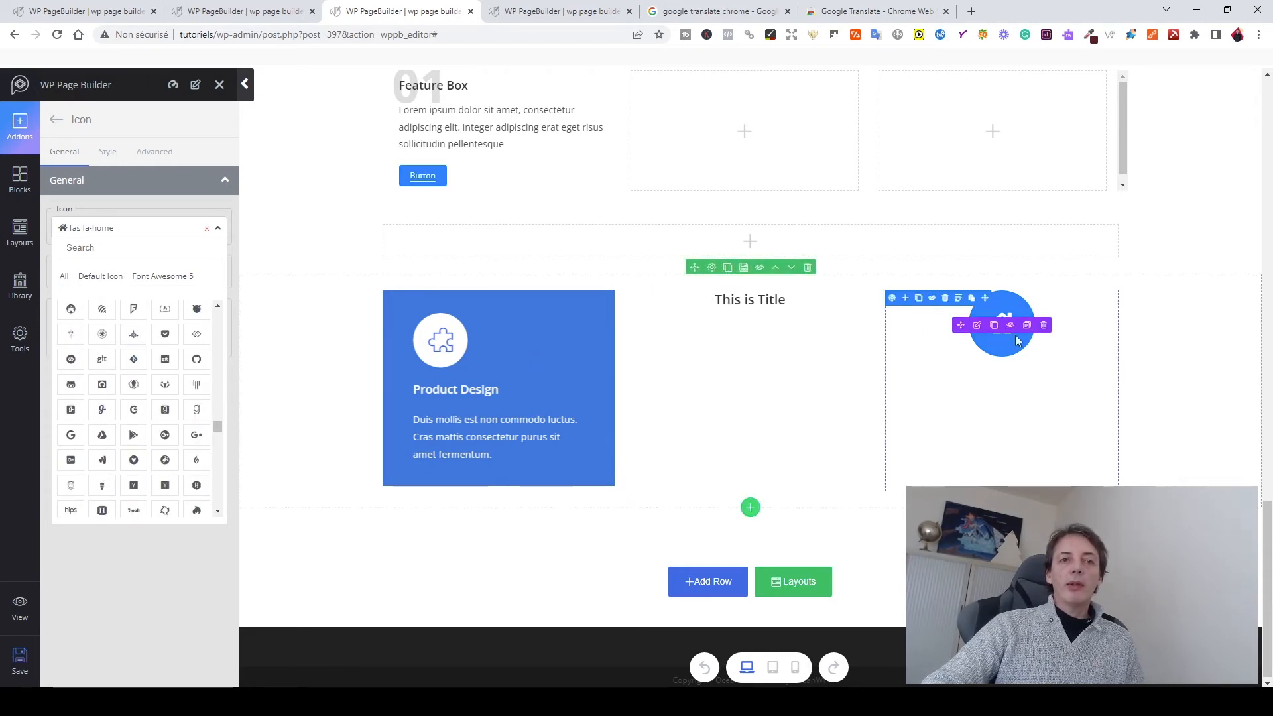
pyautogui.scroll(-3, 168, 424)
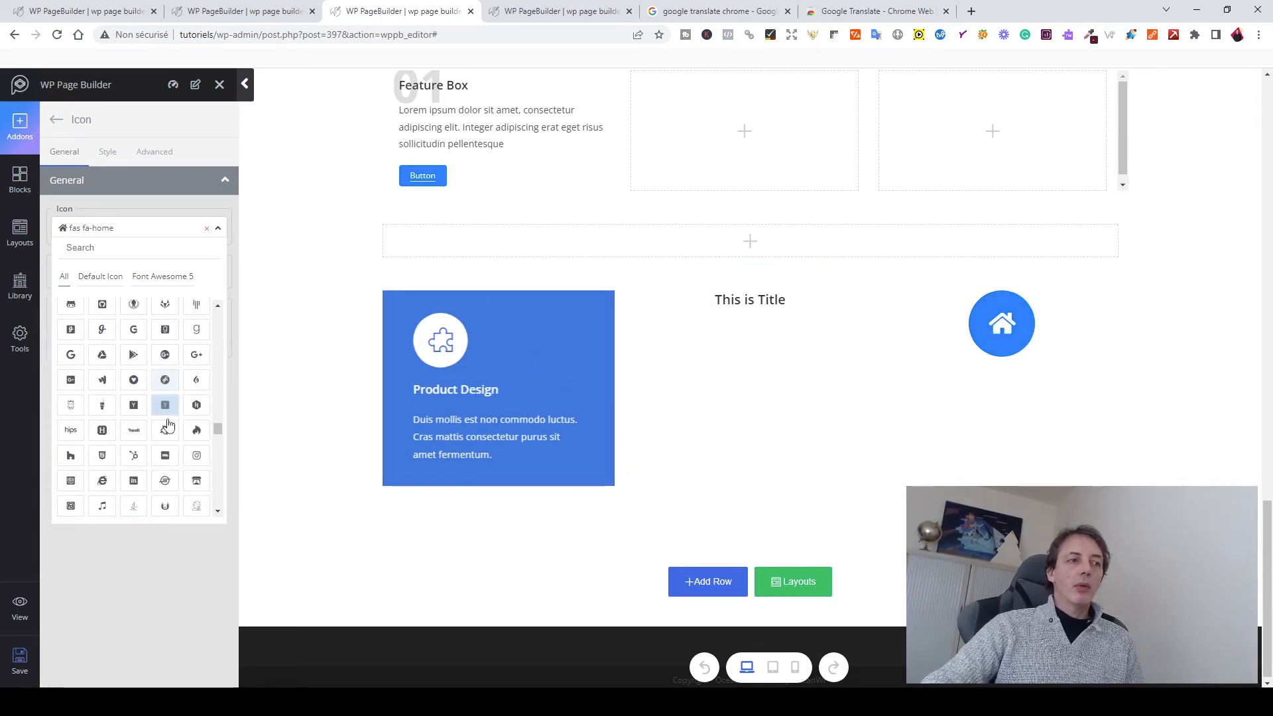
pyautogui.scroll(-5, 167, 424)
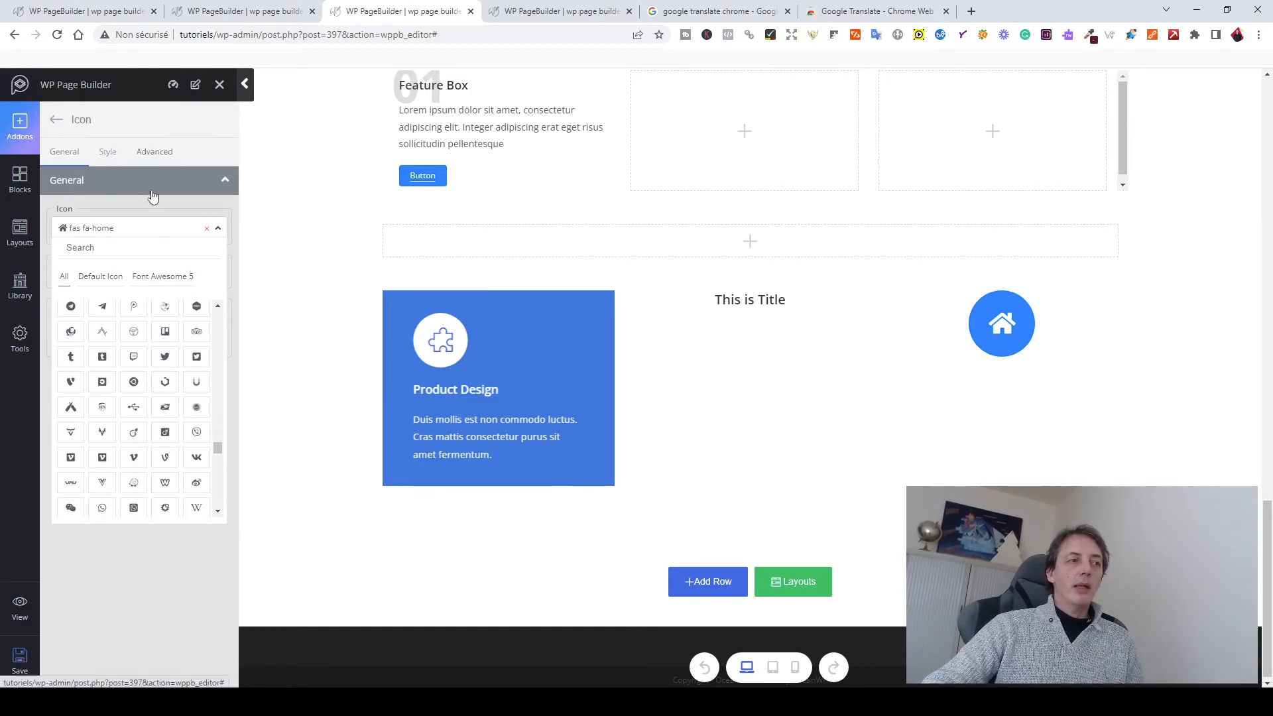
pyautogui.scroll(-1, 160, 459)
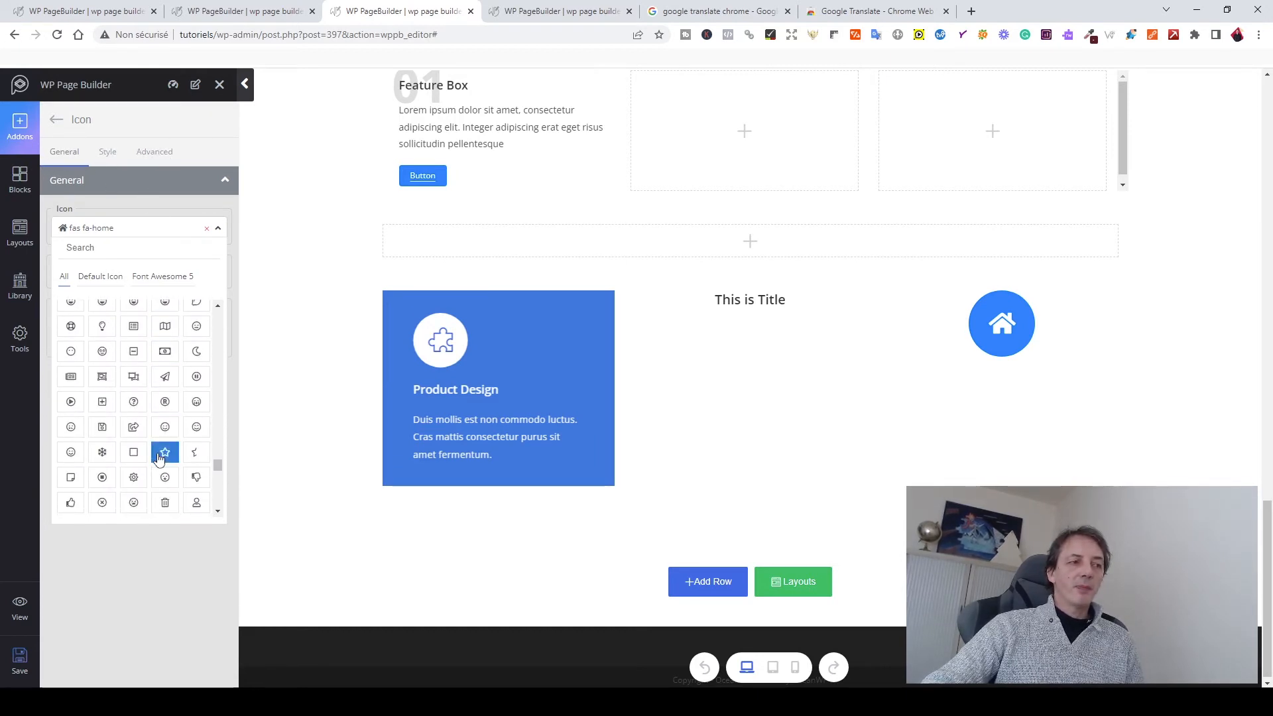
pyautogui.scroll(-3, 160, 458)
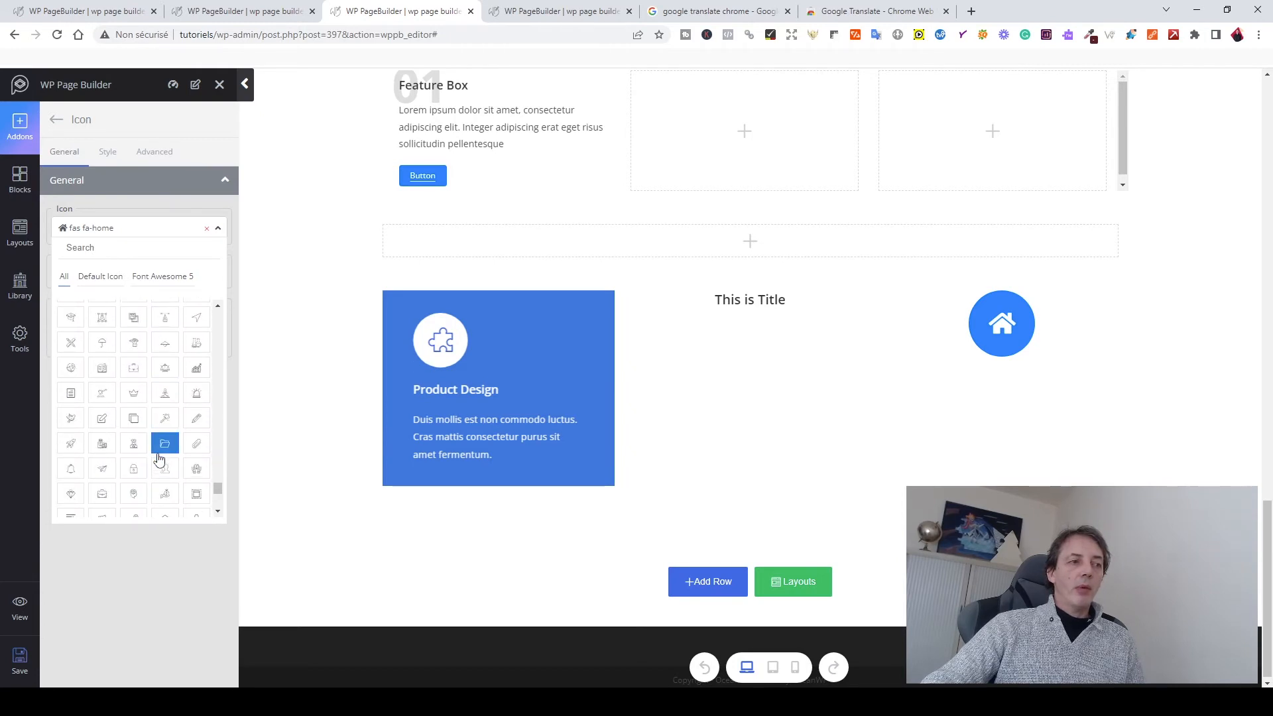
pyautogui.scroll(-5, 160, 458)
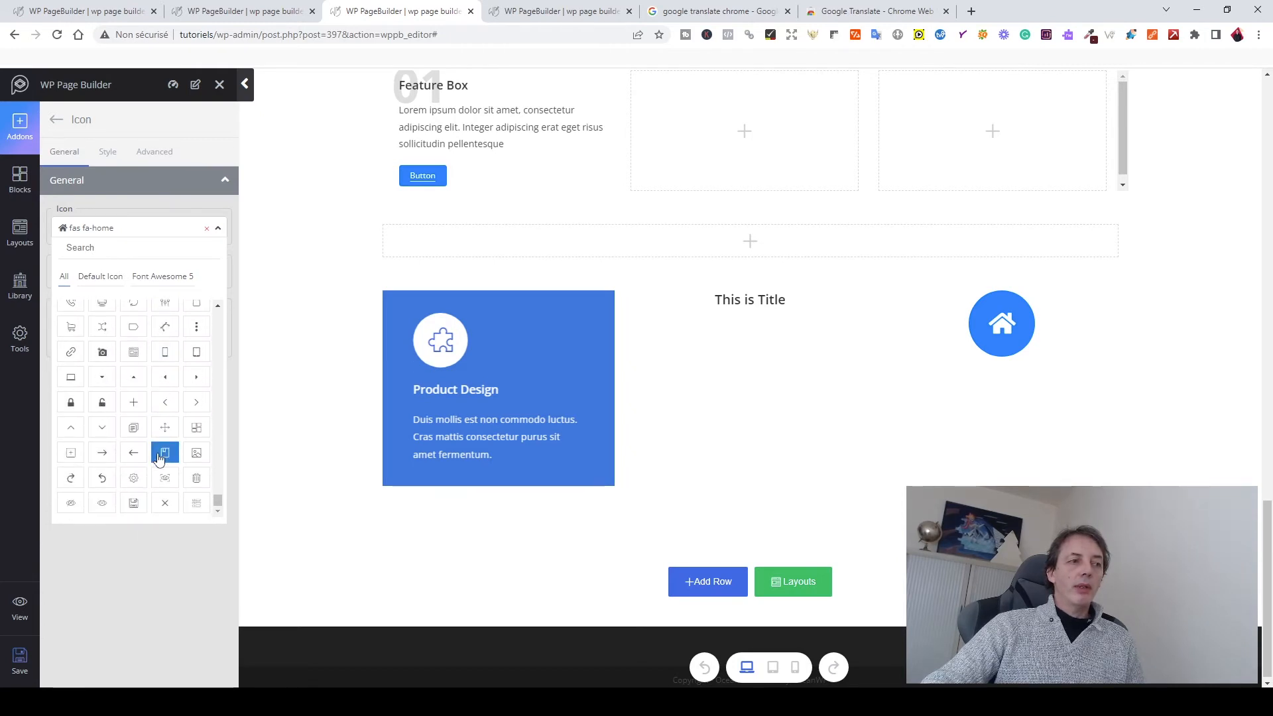
pyautogui.scroll(5, 160, 458)
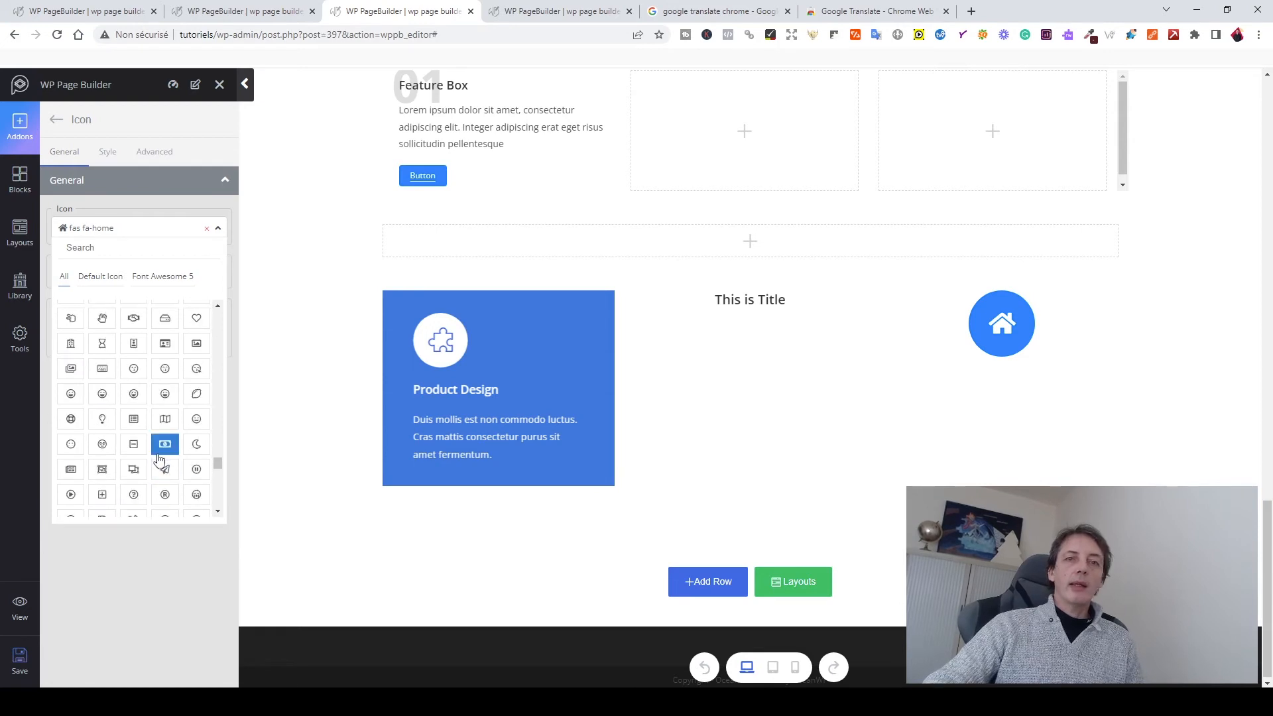
pyautogui.scroll(5, 160, 459)
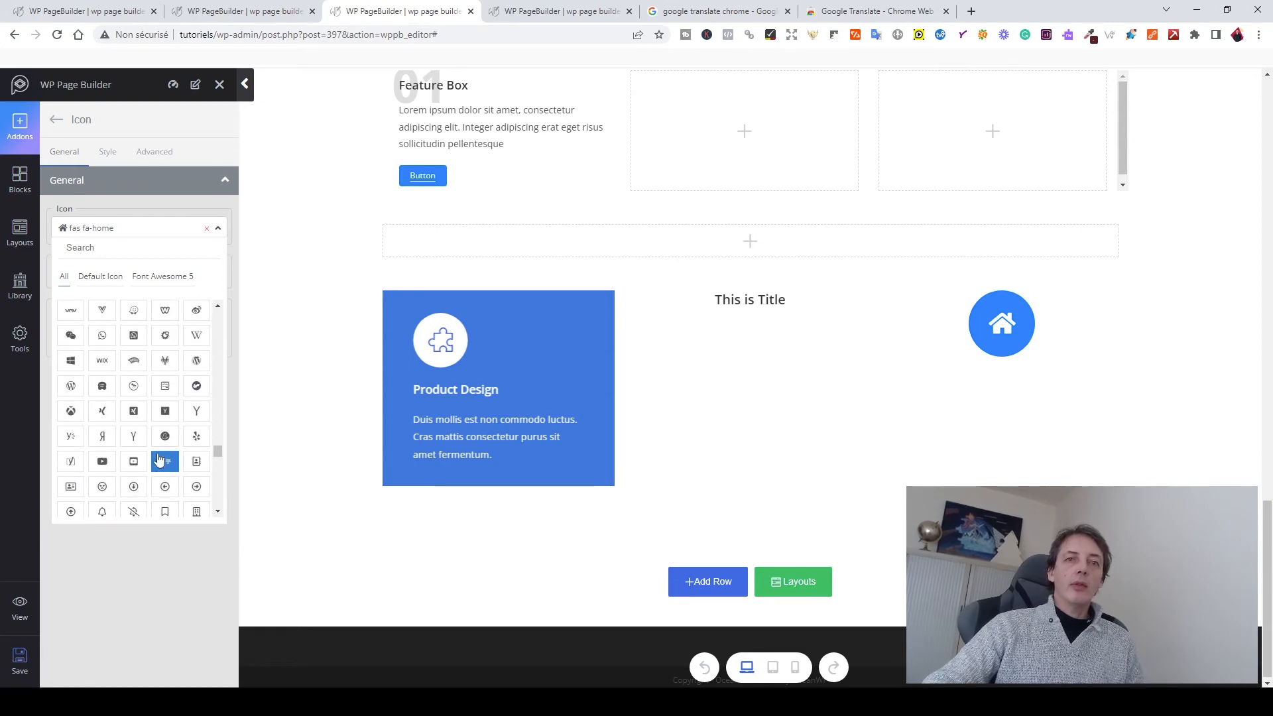
# - Clear the Icon addon's home icon selection and return to the addon list
pyautogui.click(207, 233)
pyautogui.click(207, 233)
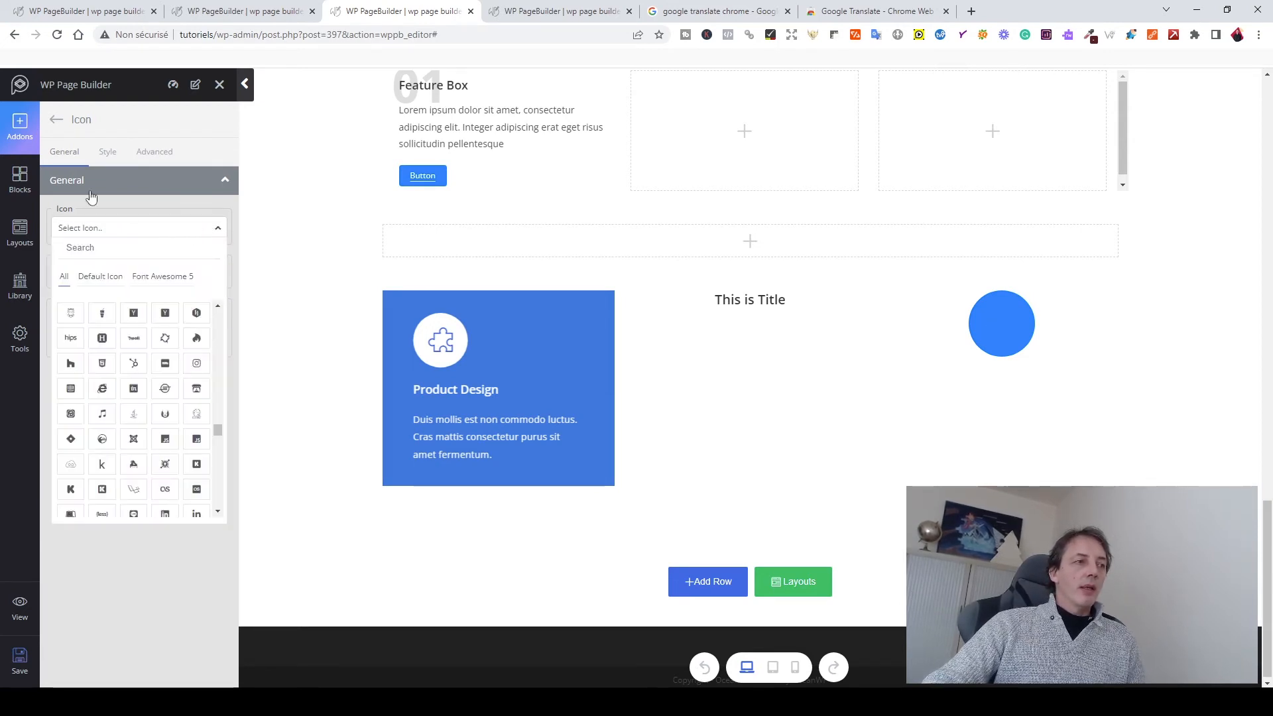
pyautogui.click(65, 118)
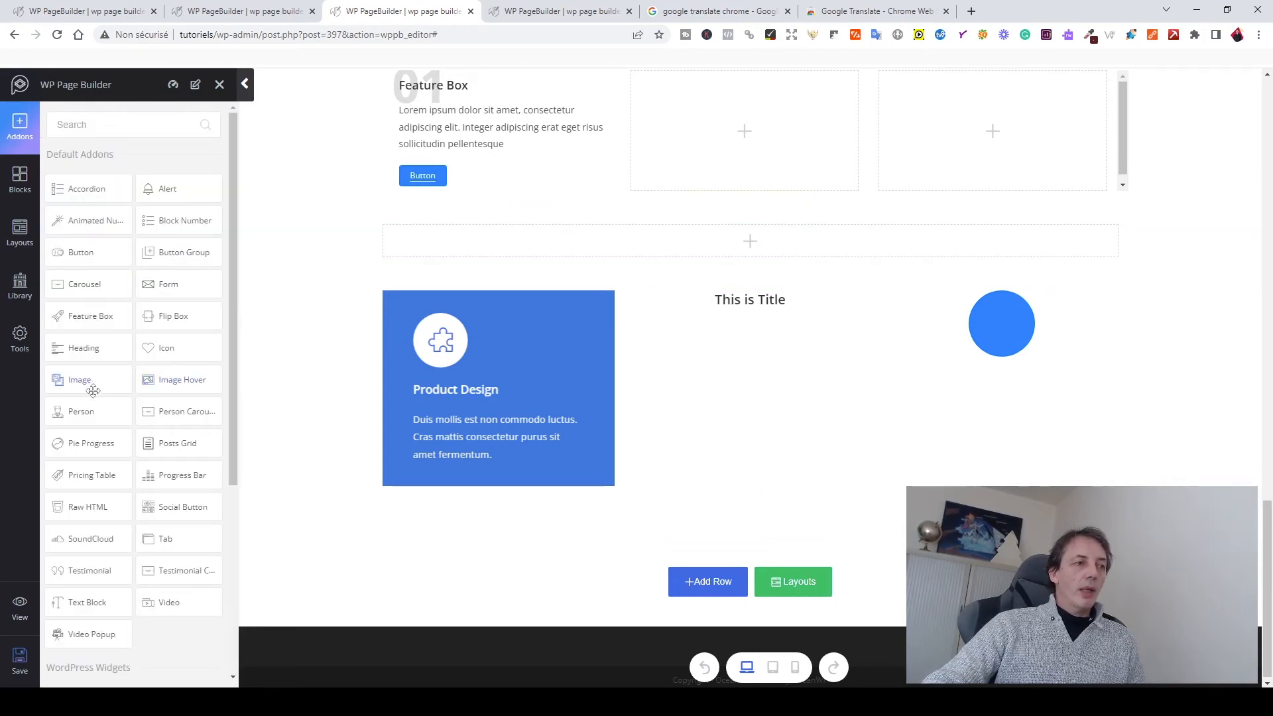
# - Add a row with three equal columns at the page's end and place an Image addon in its first column
pyautogui.click(704, 584)
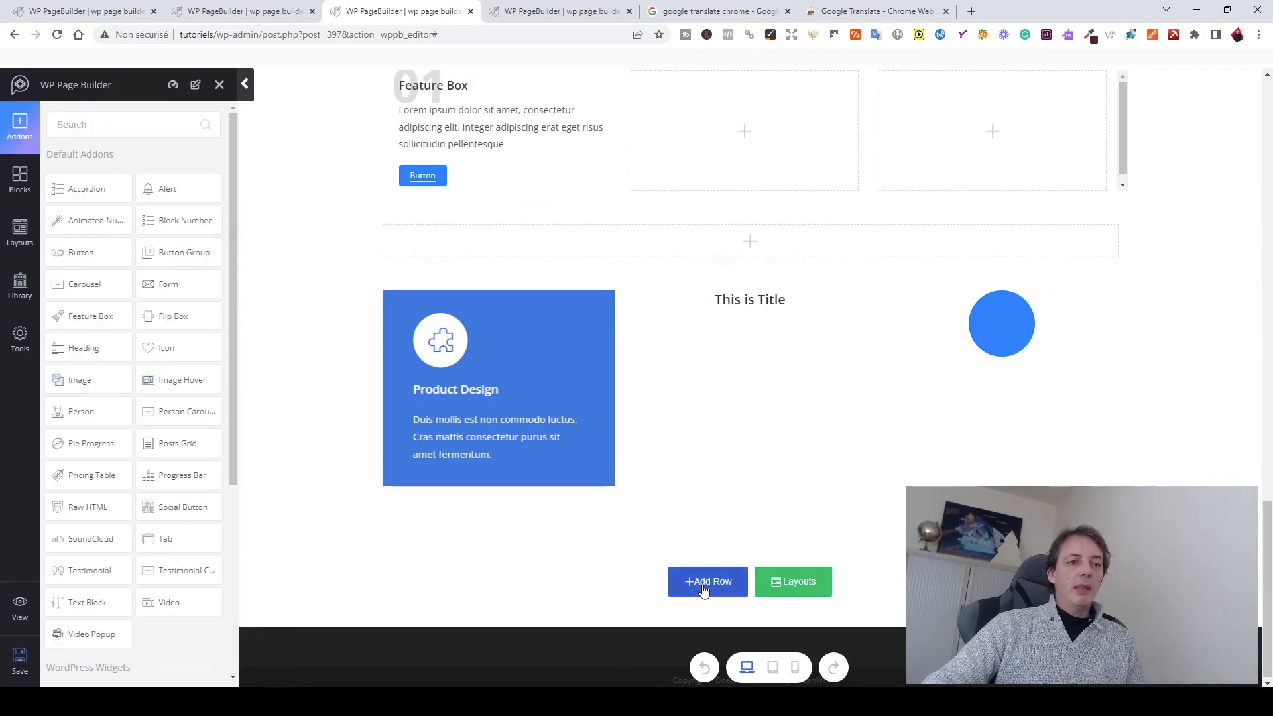
pyautogui.click(816, 595)
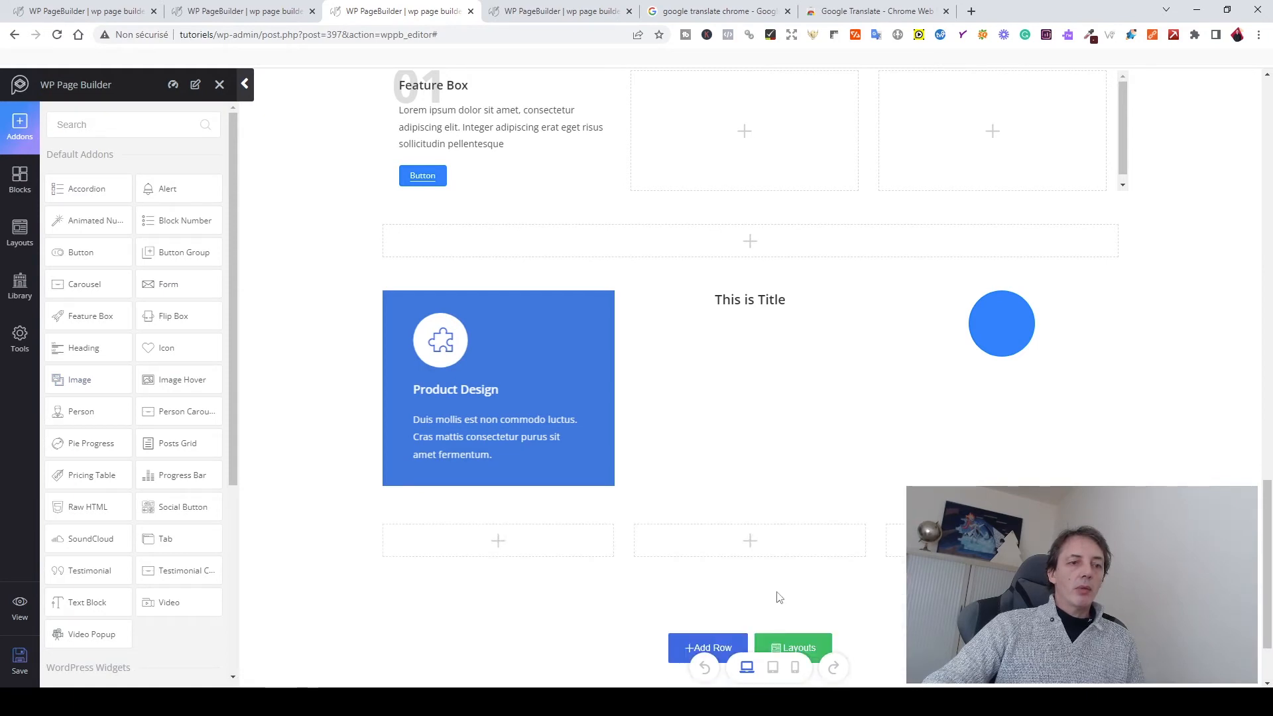
pyautogui.scroll(-1, 500, 600)
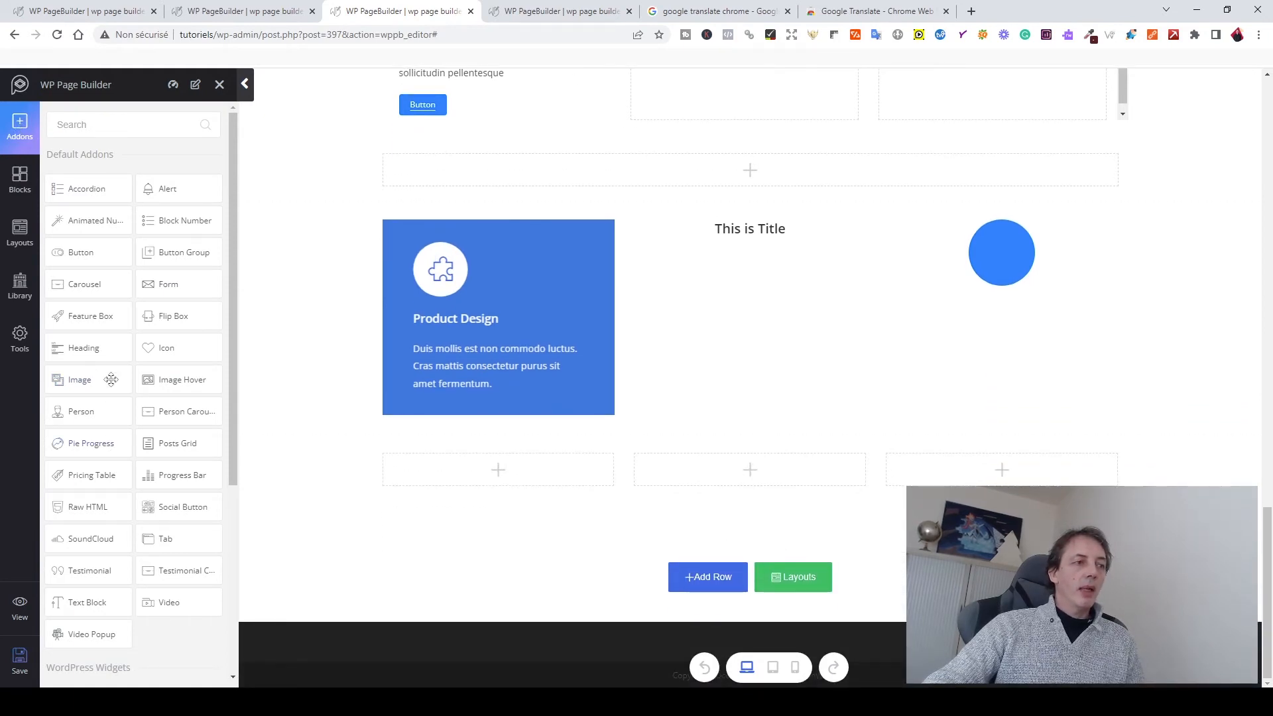
pyautogui.moveTo(83, 376); pyautogui.dragTo(488, 477)
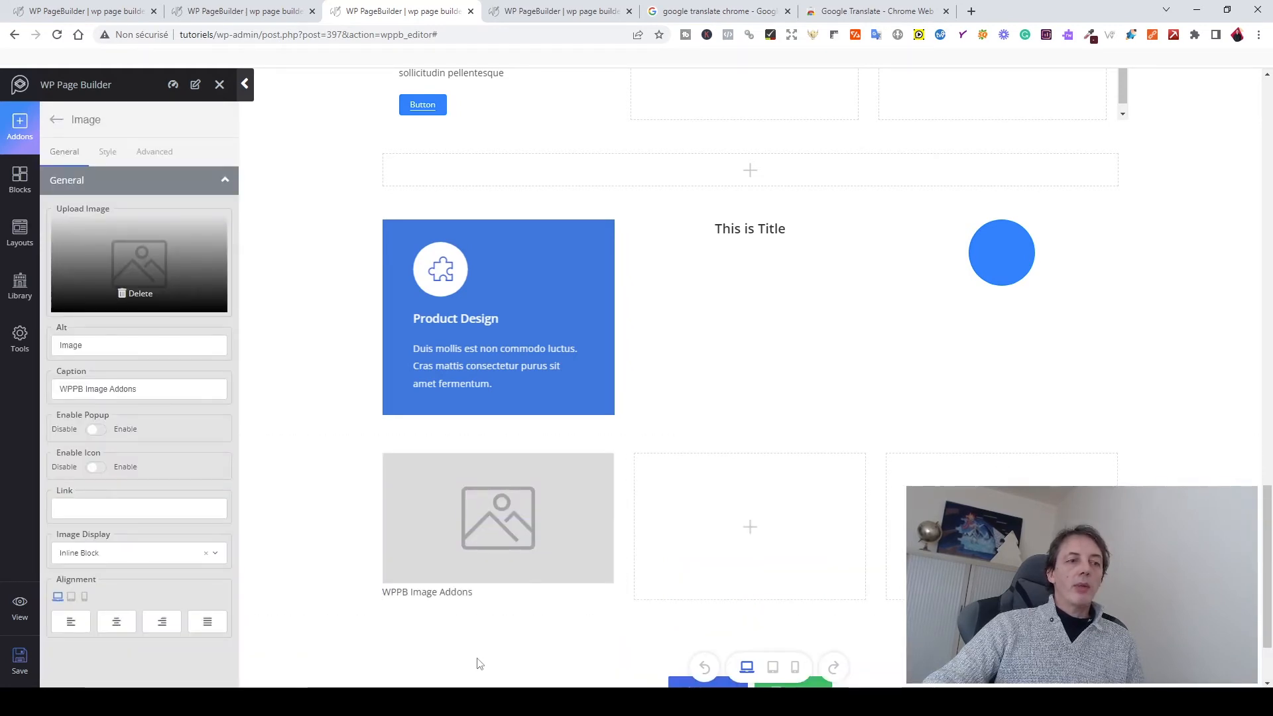
pyautogui.moveTo(484, 598); pyautogui.dragTo(390, 593)
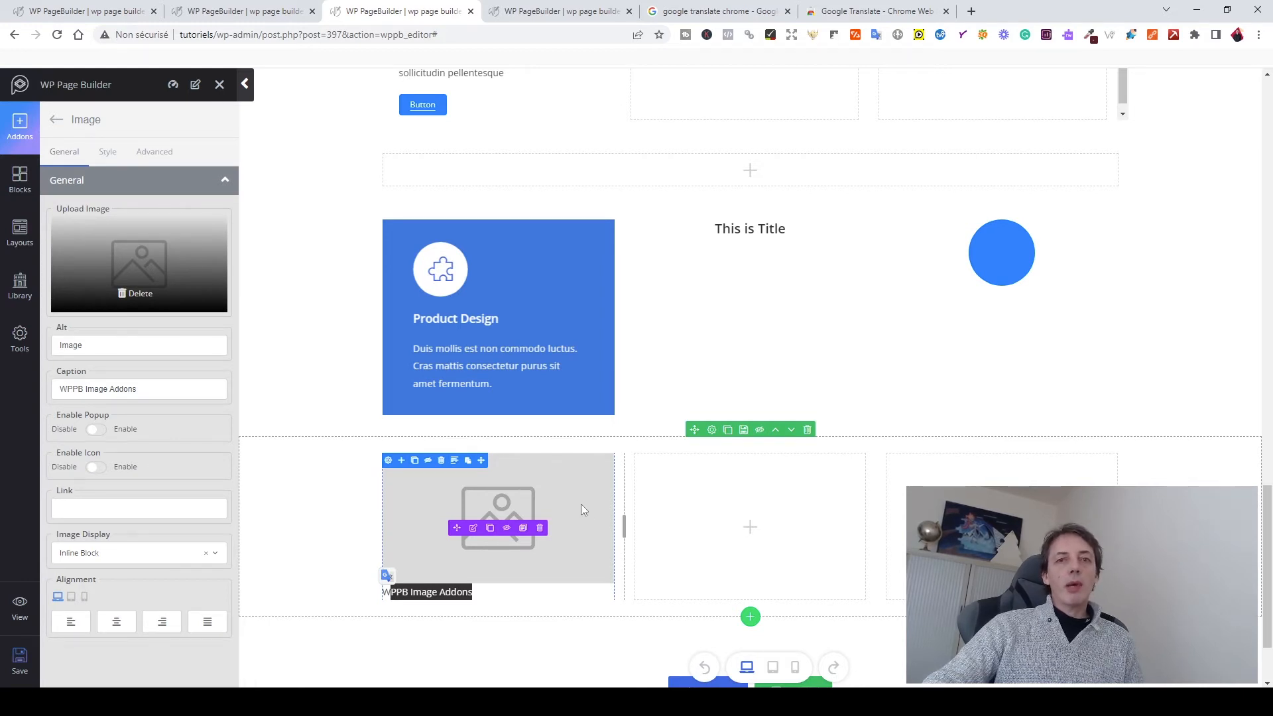
# - Place an Image Hover addon in the middle column, next to the Image addon
pyautogui.click(84, 119)
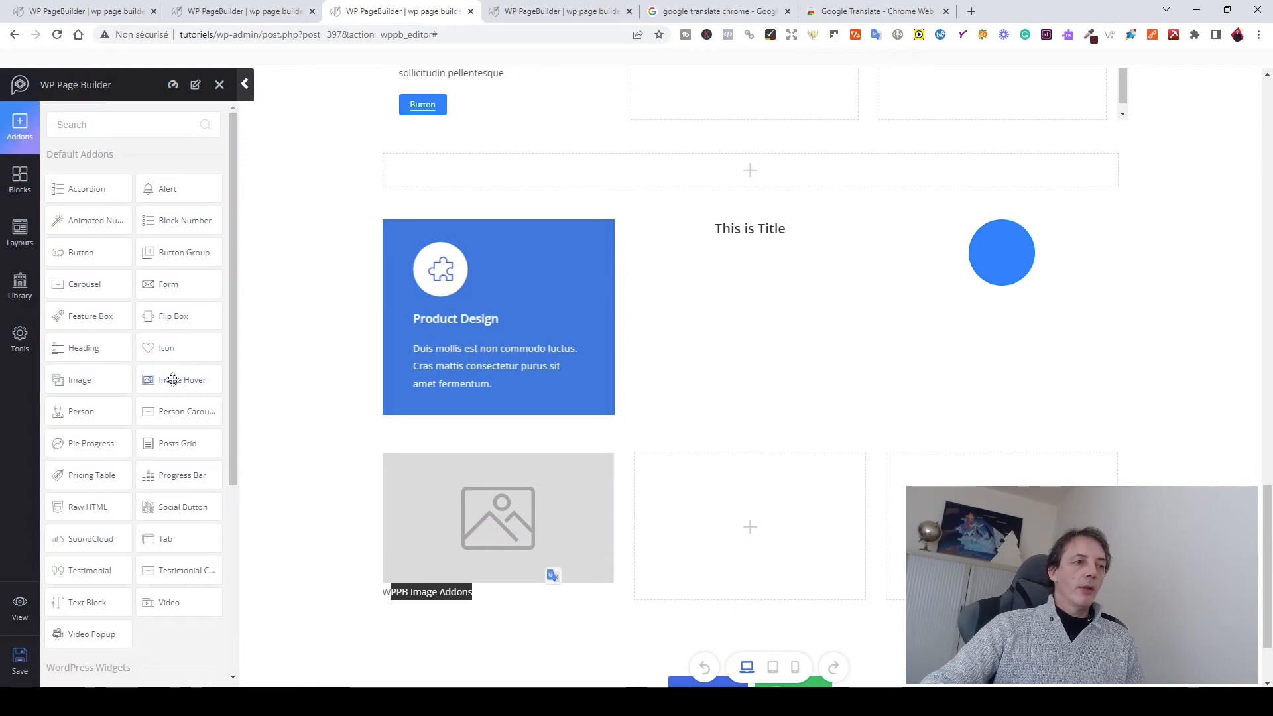
pyautogui.moveTo(172, 379); pyautogui.dragTo(738, 471)
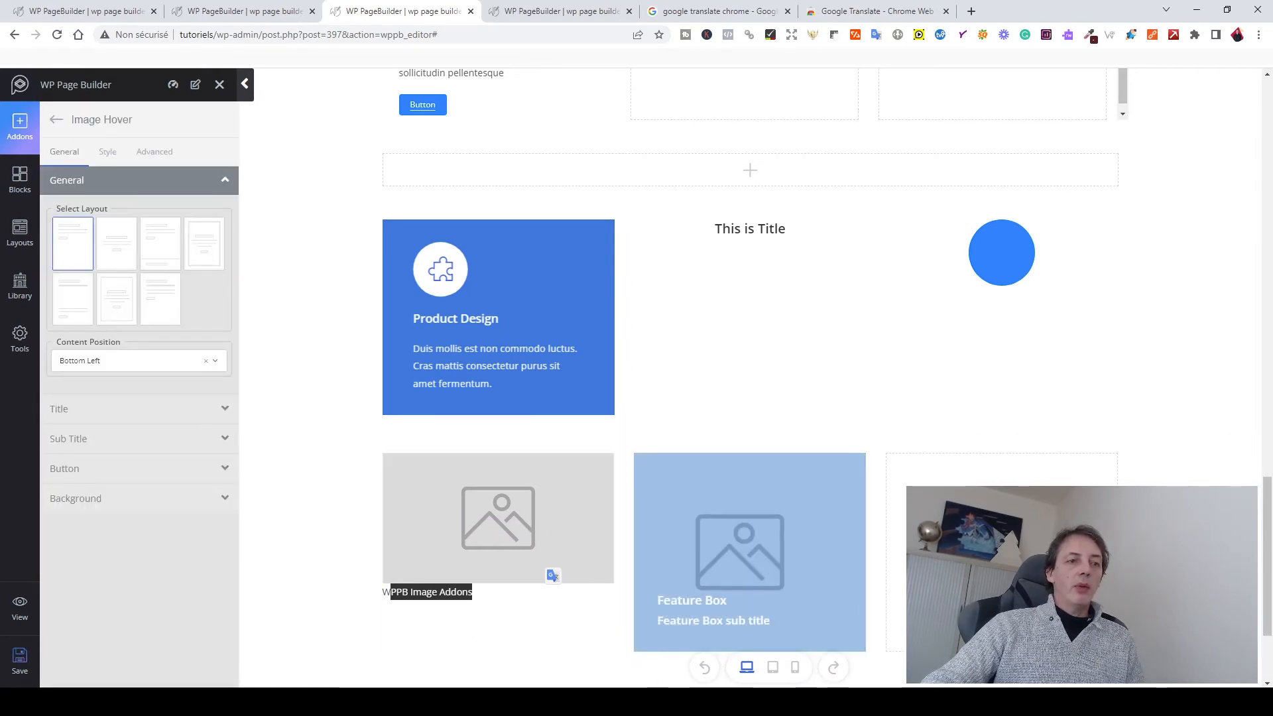
pyautogui.scroll(-3, 338, 684)
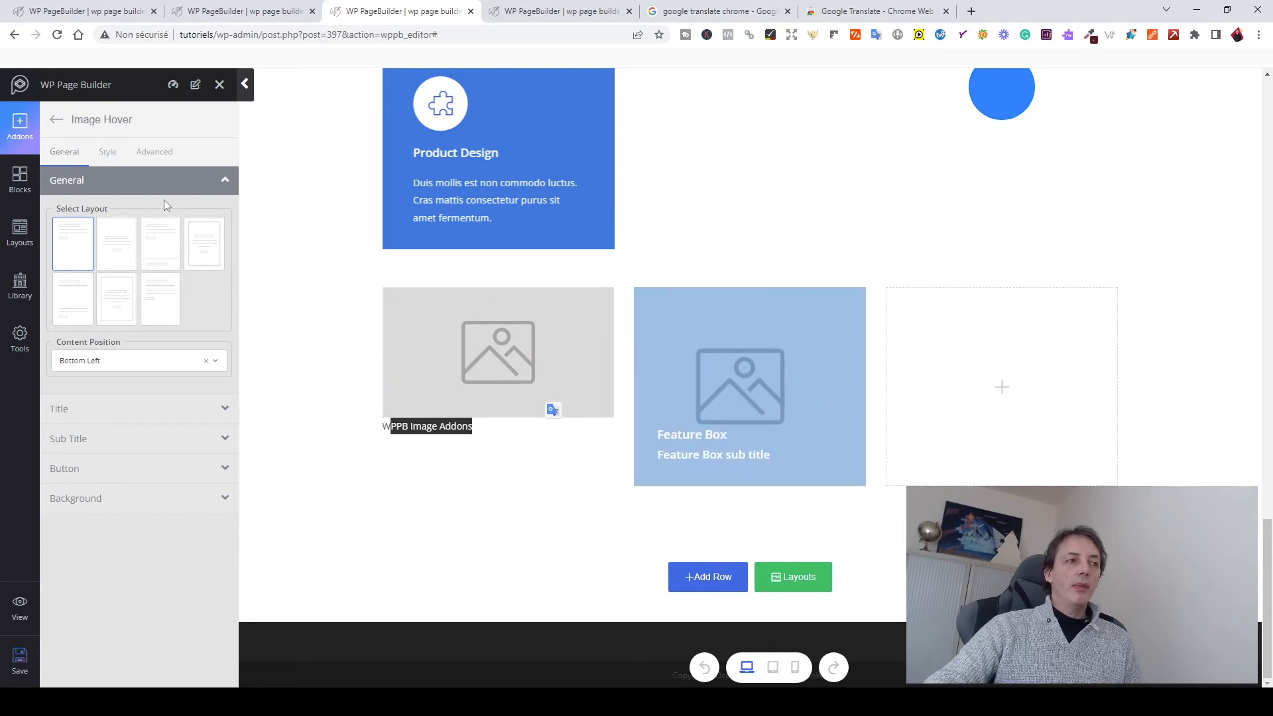
# - Try several Image Hover layouts and apply the second-row one with centred text inside a thin frame
pyautogui.click(126, 260)
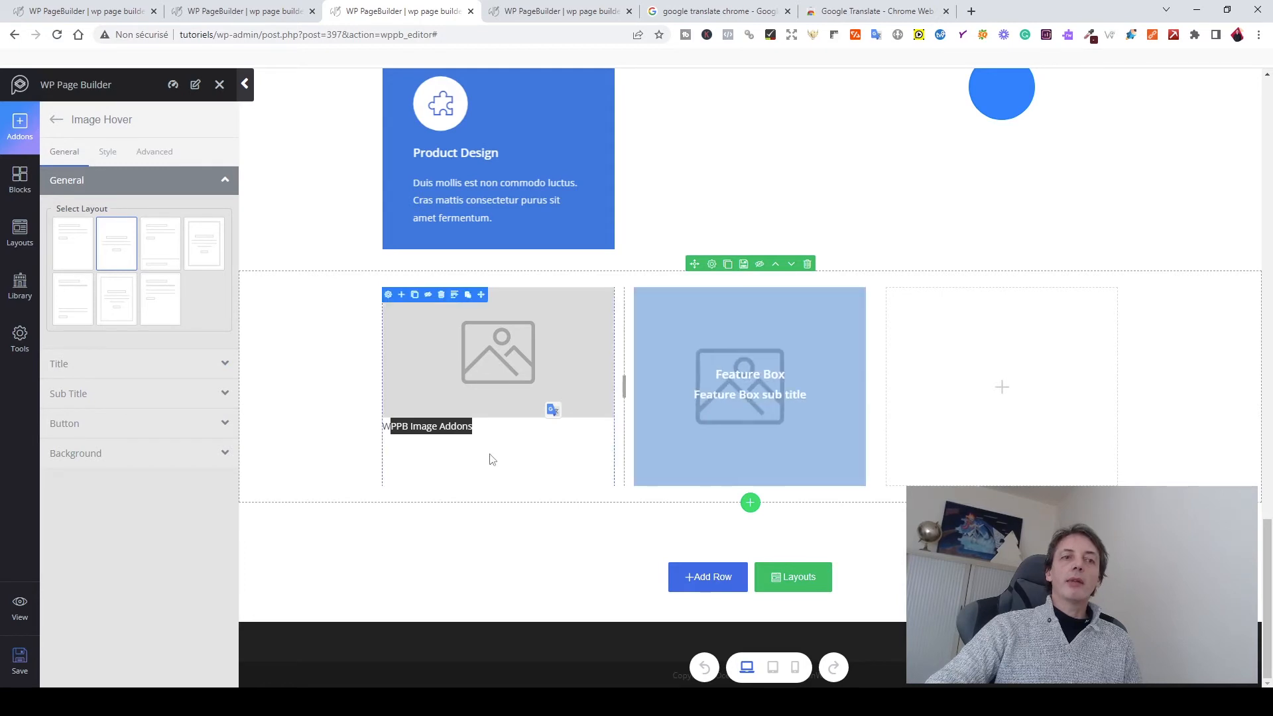
pyautogui.click(175, 256)
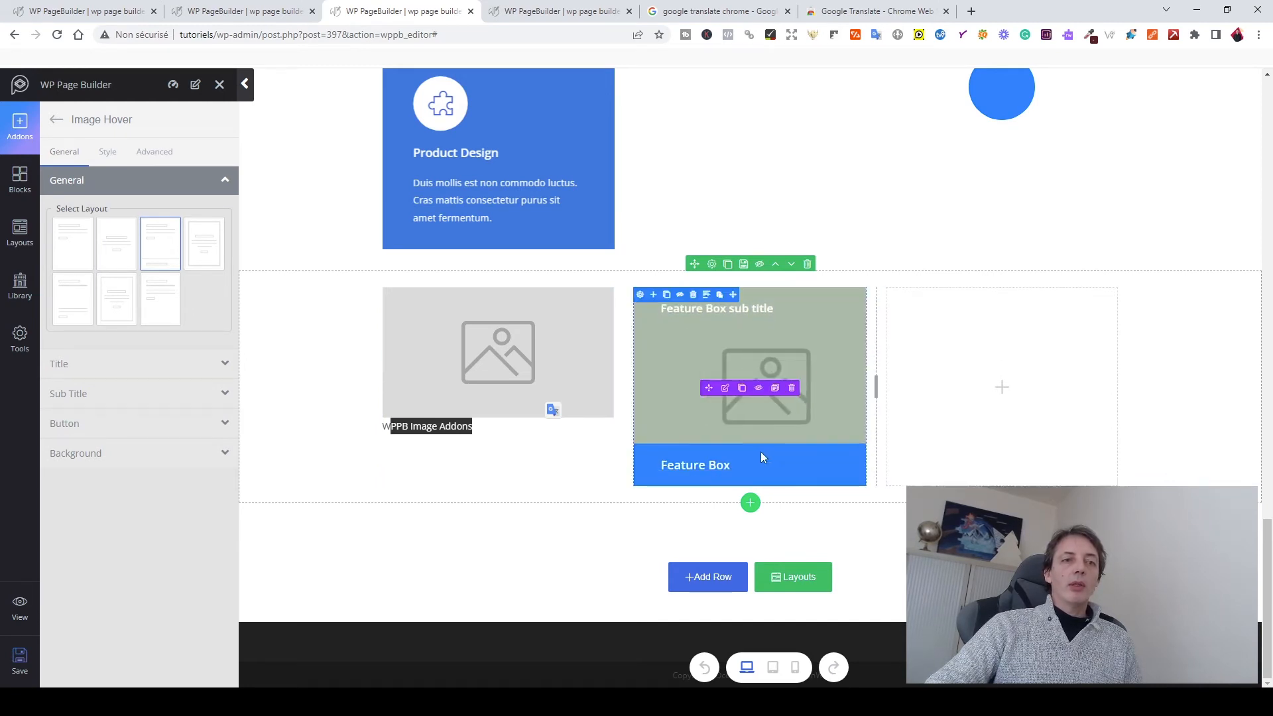
pyautogui.click(206, 247)
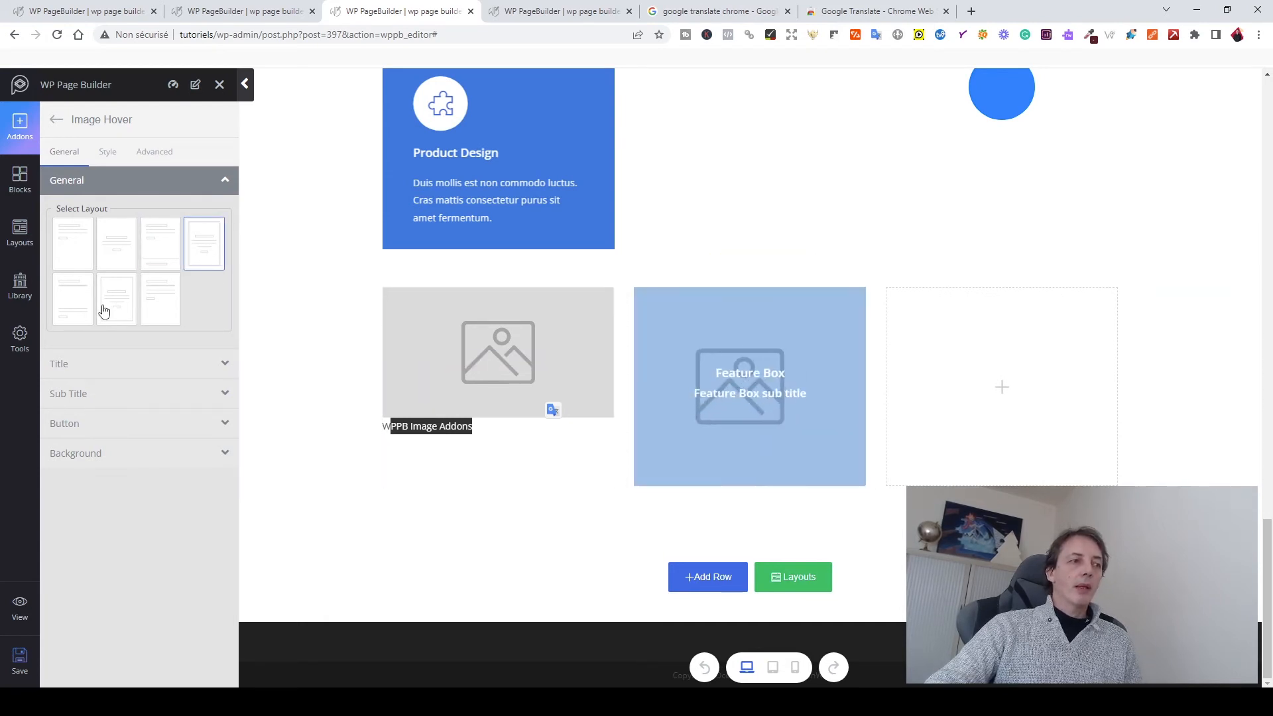
pyautogui.click(90, 304)
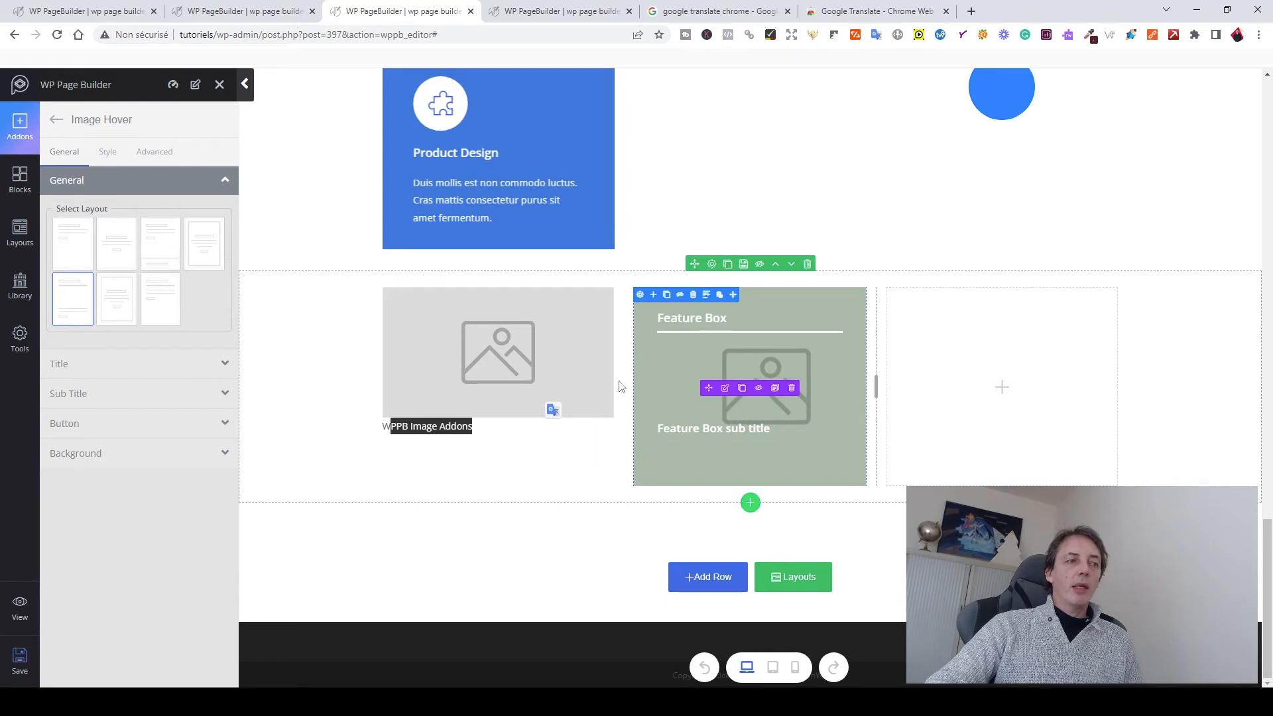
pyautogui.click(117, 299)
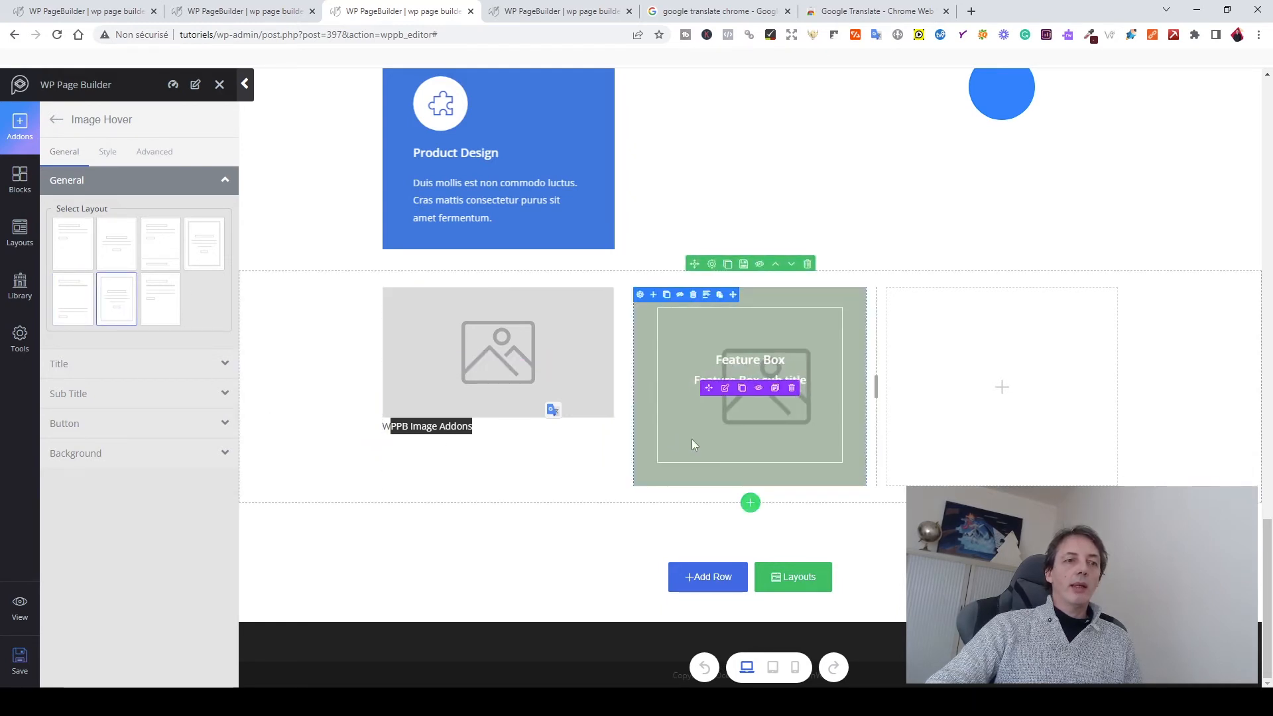
# - Apply the last second-row layout to the Image Hover addon and return to the addon list
pyautogui.click(159, 306)
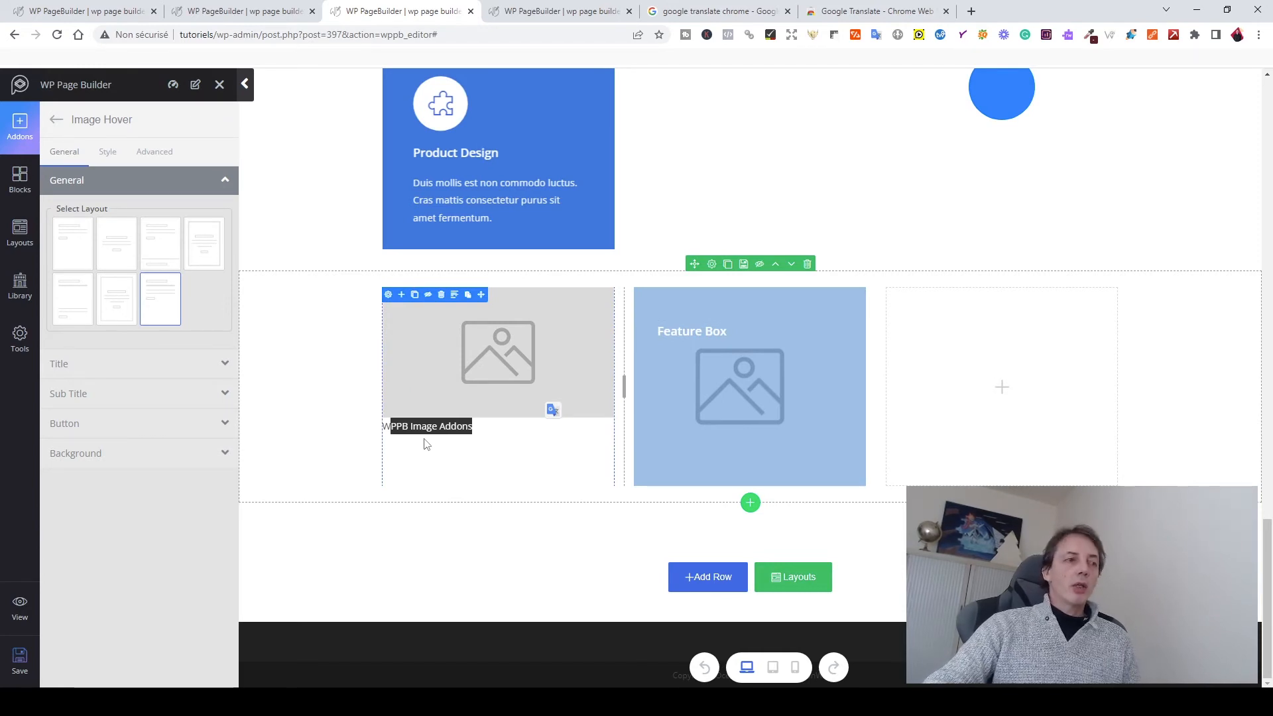
pyautogui.click(57, 124)
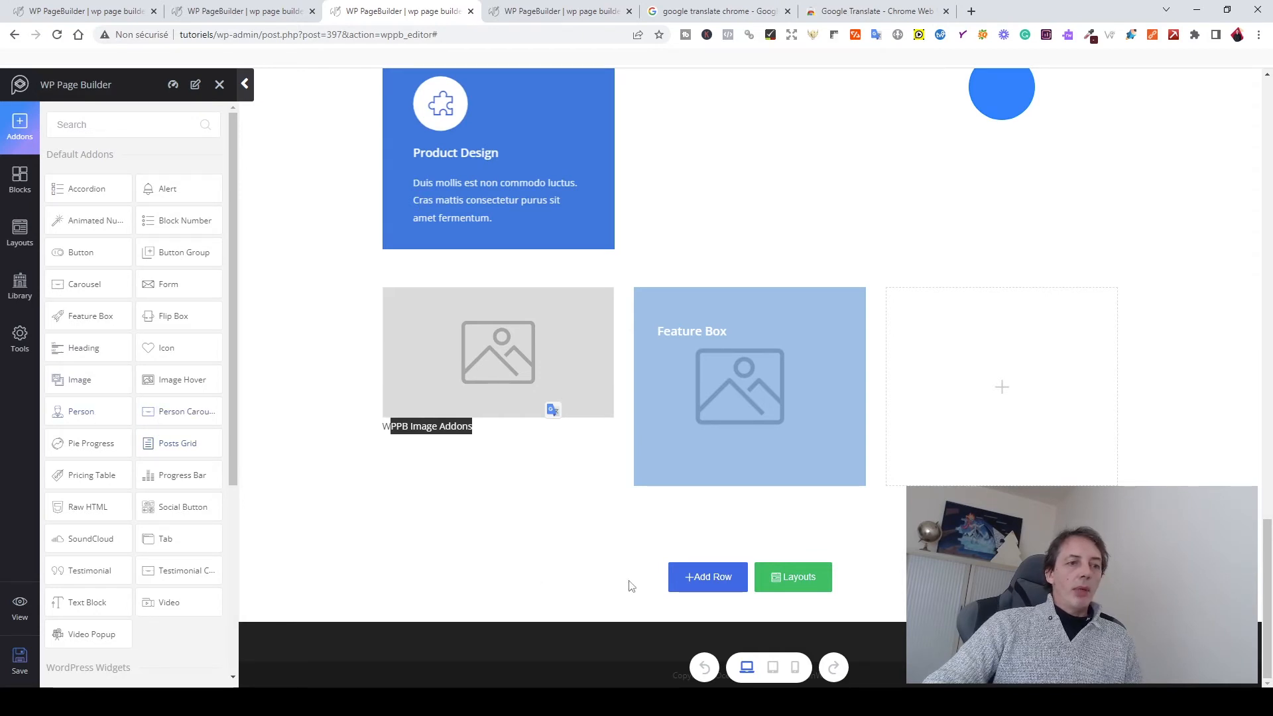
# - Add a row with two equal columns at the page's end and place a Person addon in its first column
pyautogui.click(707, 582)
pyautogui.click(696, 583)
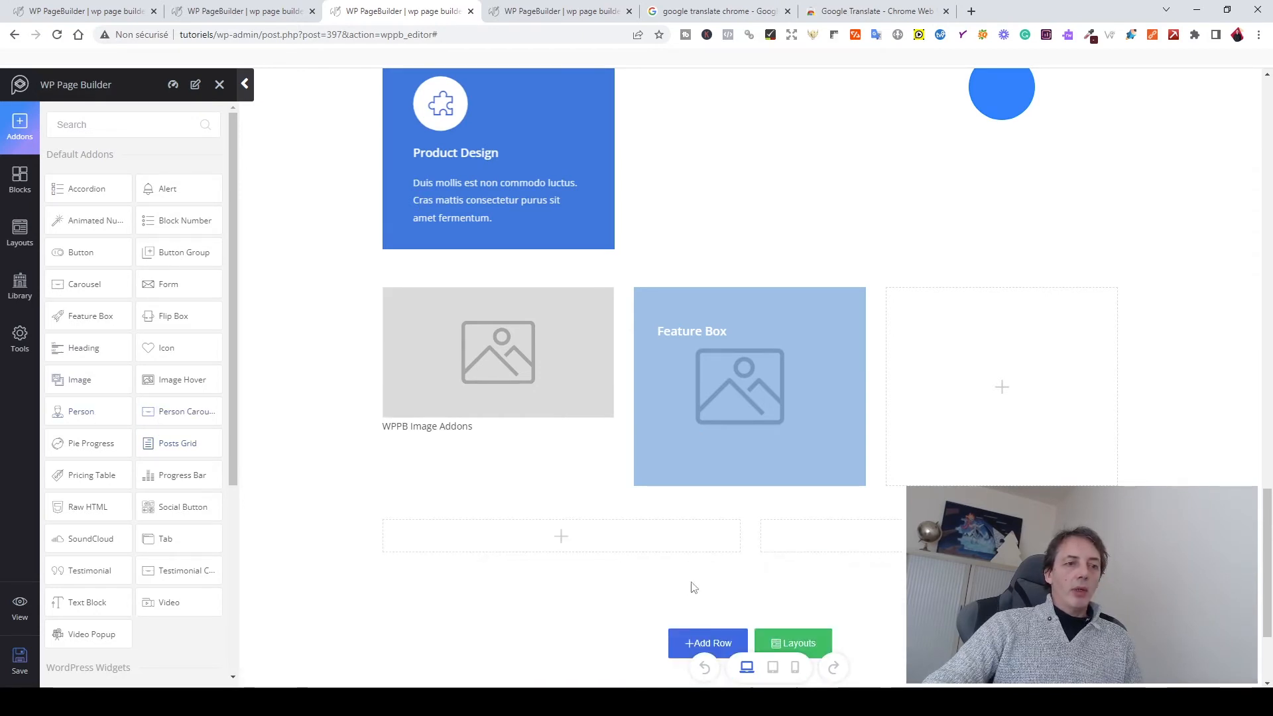
pyautogui.moveTo(85, 415); pyautogui.dragTo(595, 544)
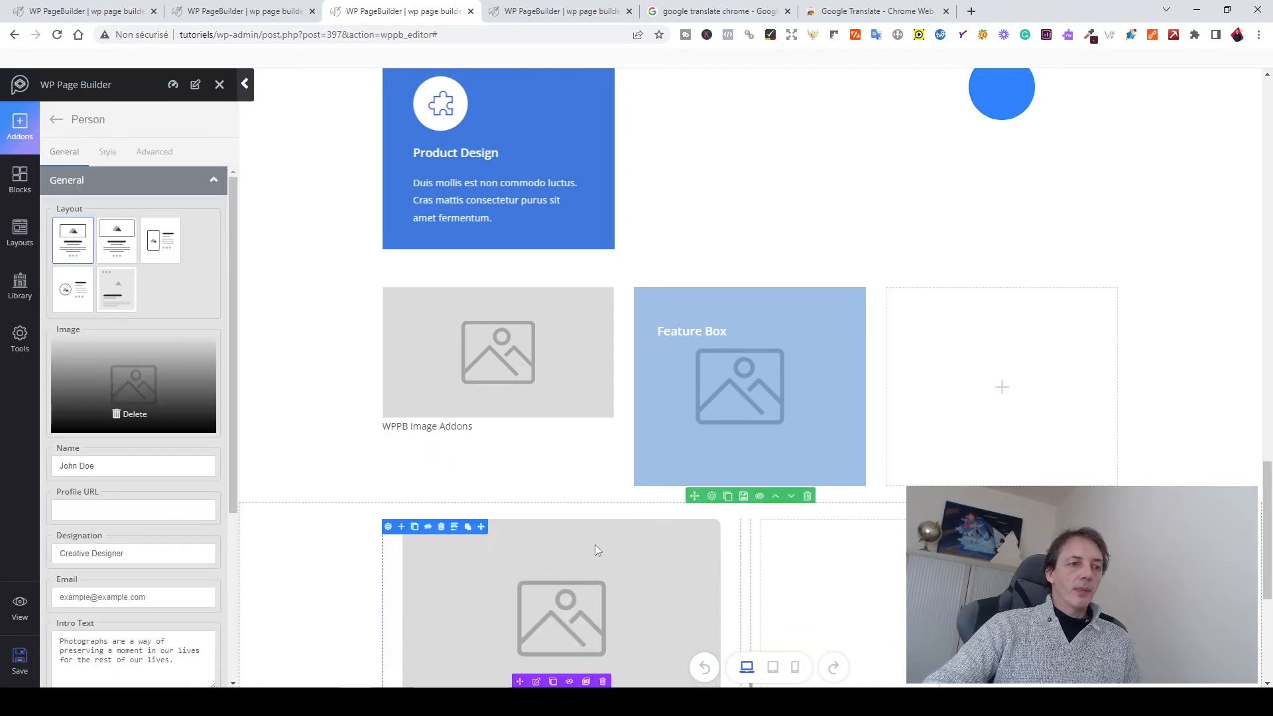
pyautogui.scroll(-5, 448, 584)
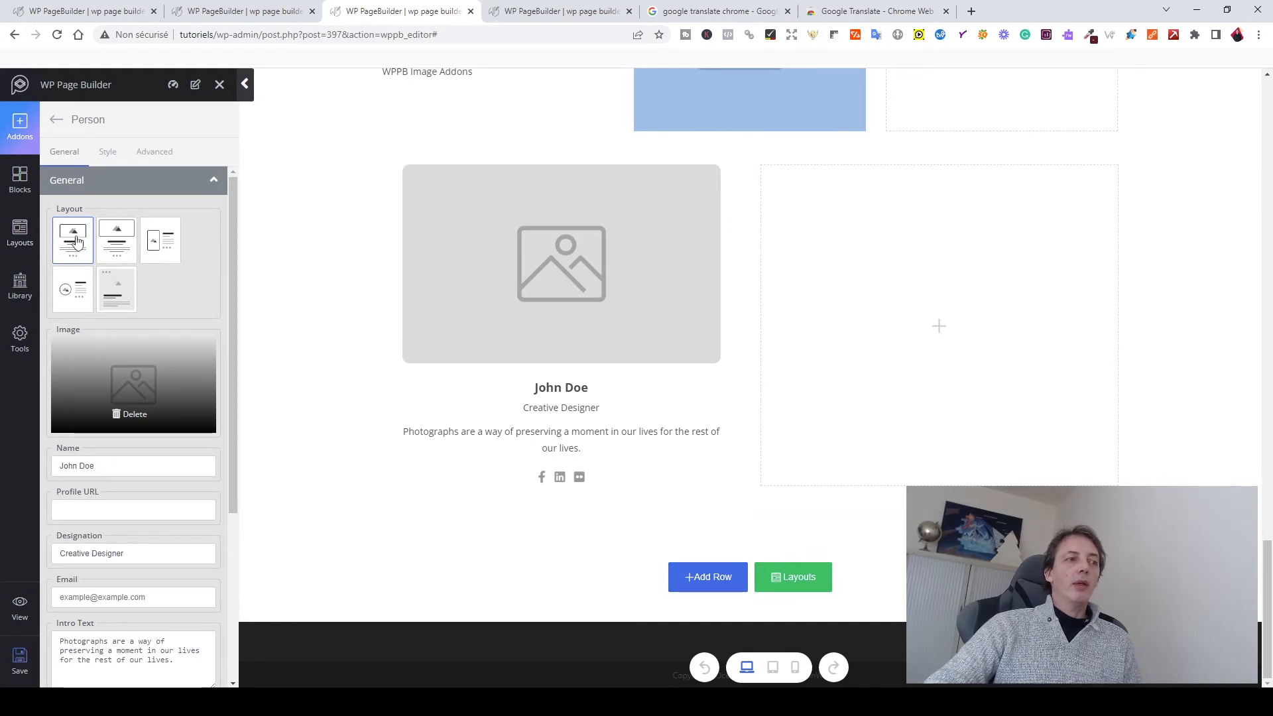
# - Try the other four Person layouts and restore the first one, with the image above centred text
pyautogui.click(123, 236)
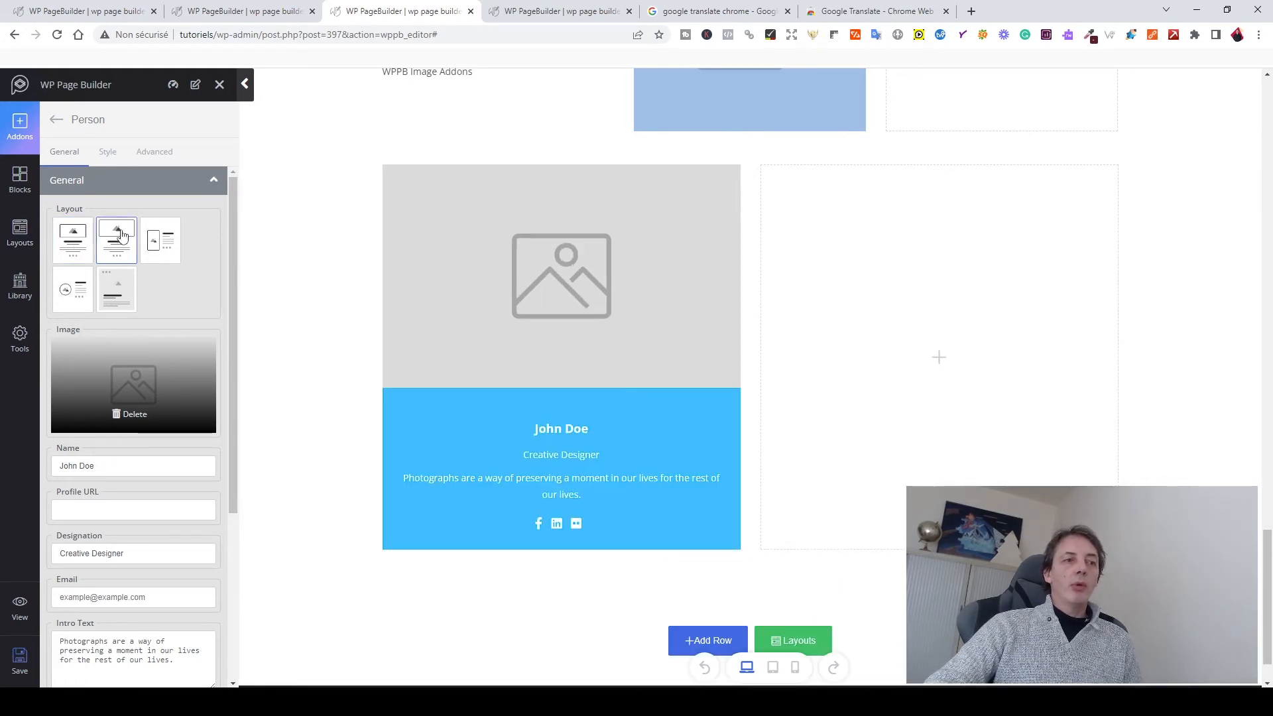
pyautogui.click(171, 260)
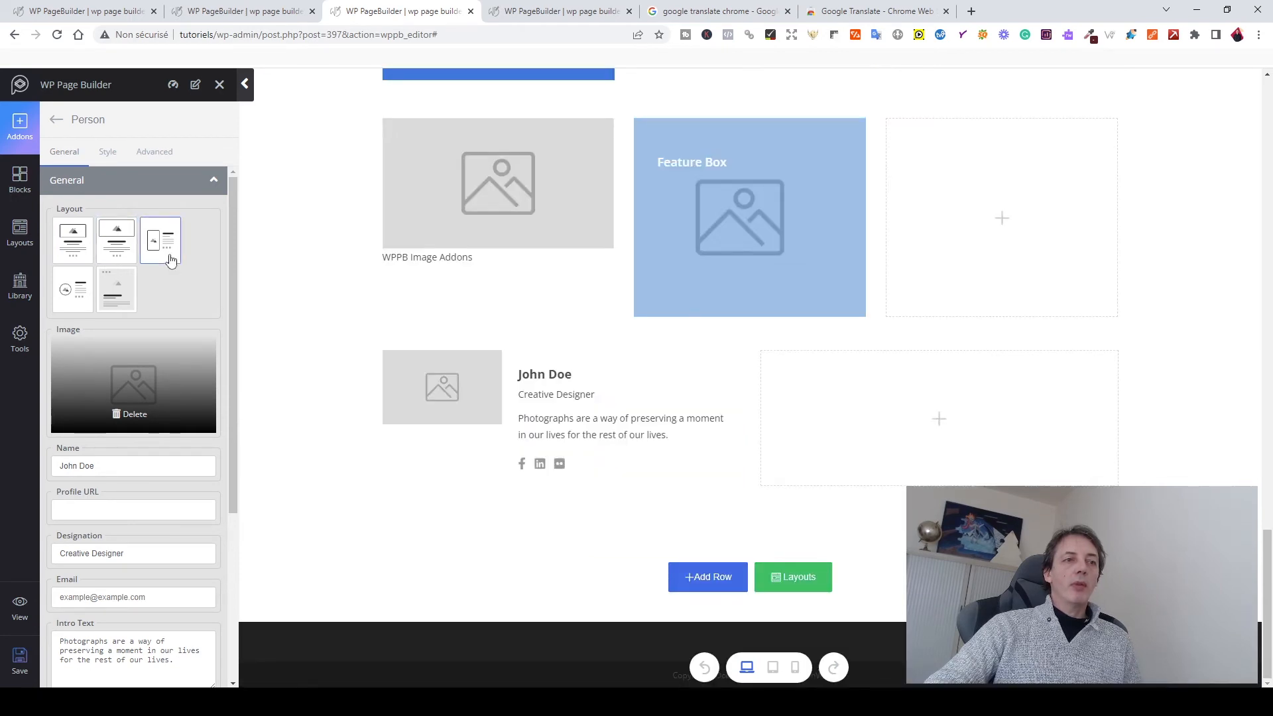
pyautogui.click(70, 300)
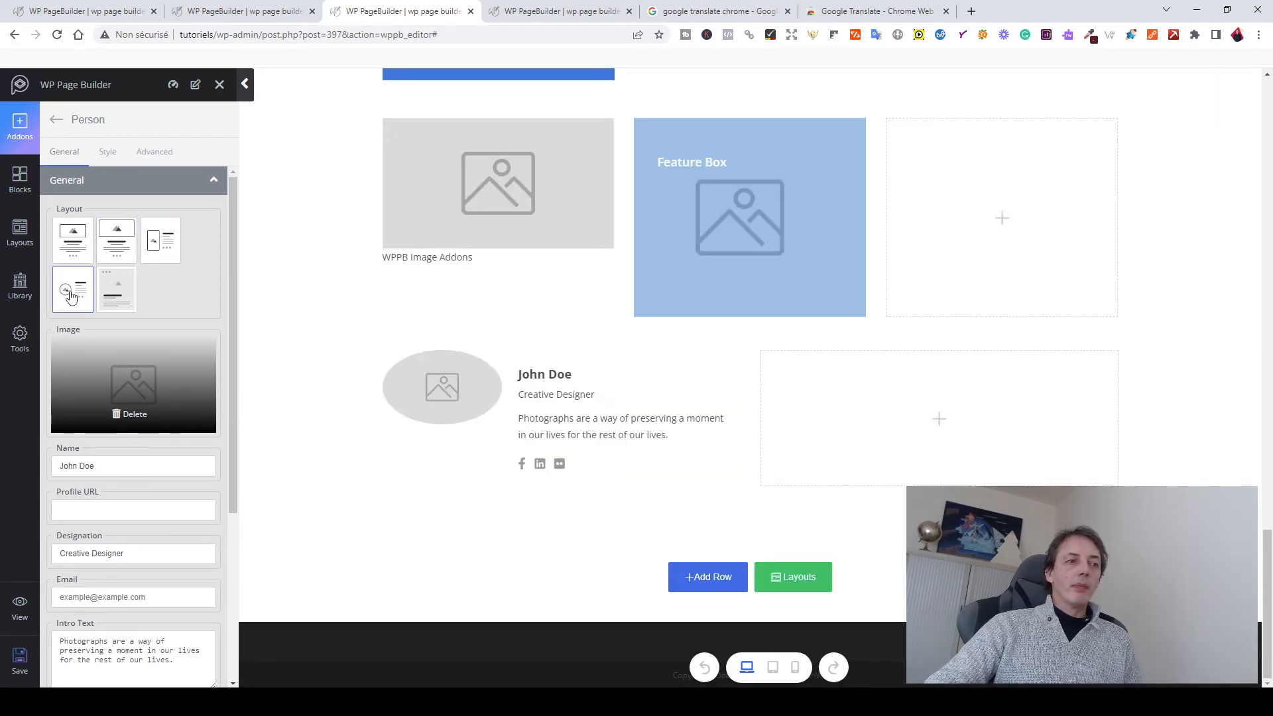
pyautogui.click(120, 293)
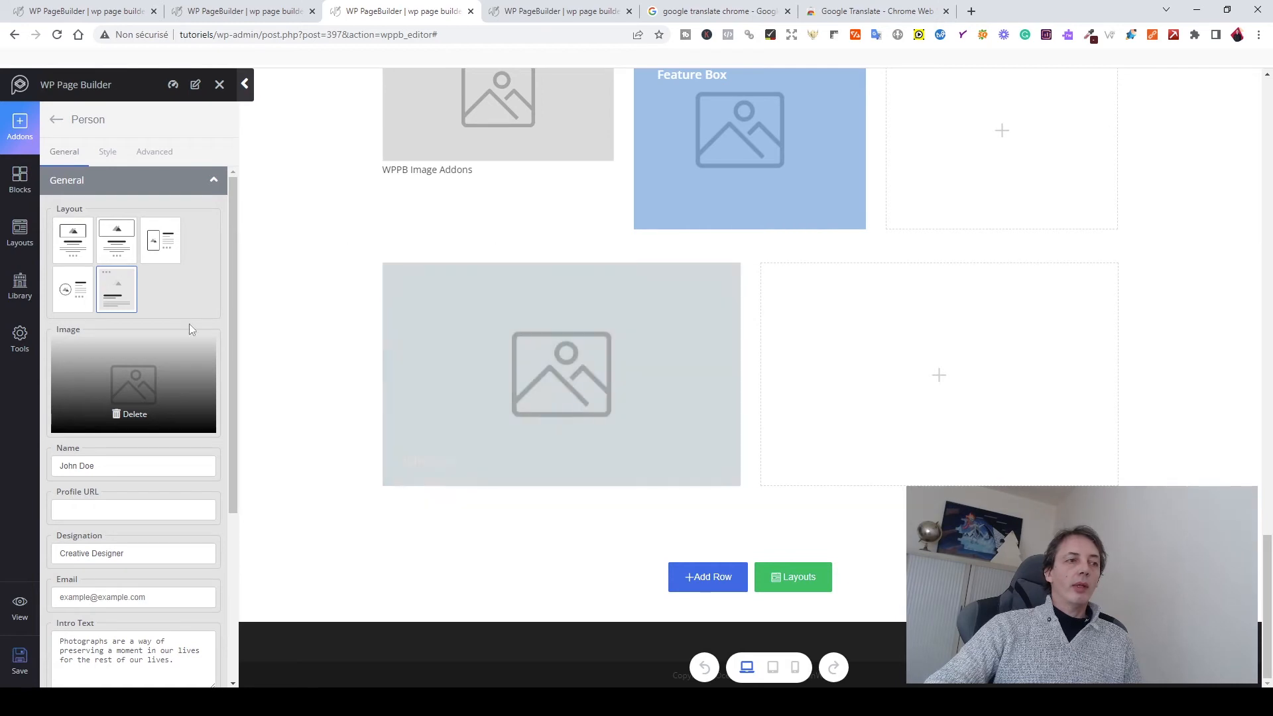
pyautogui.click(73, 255)
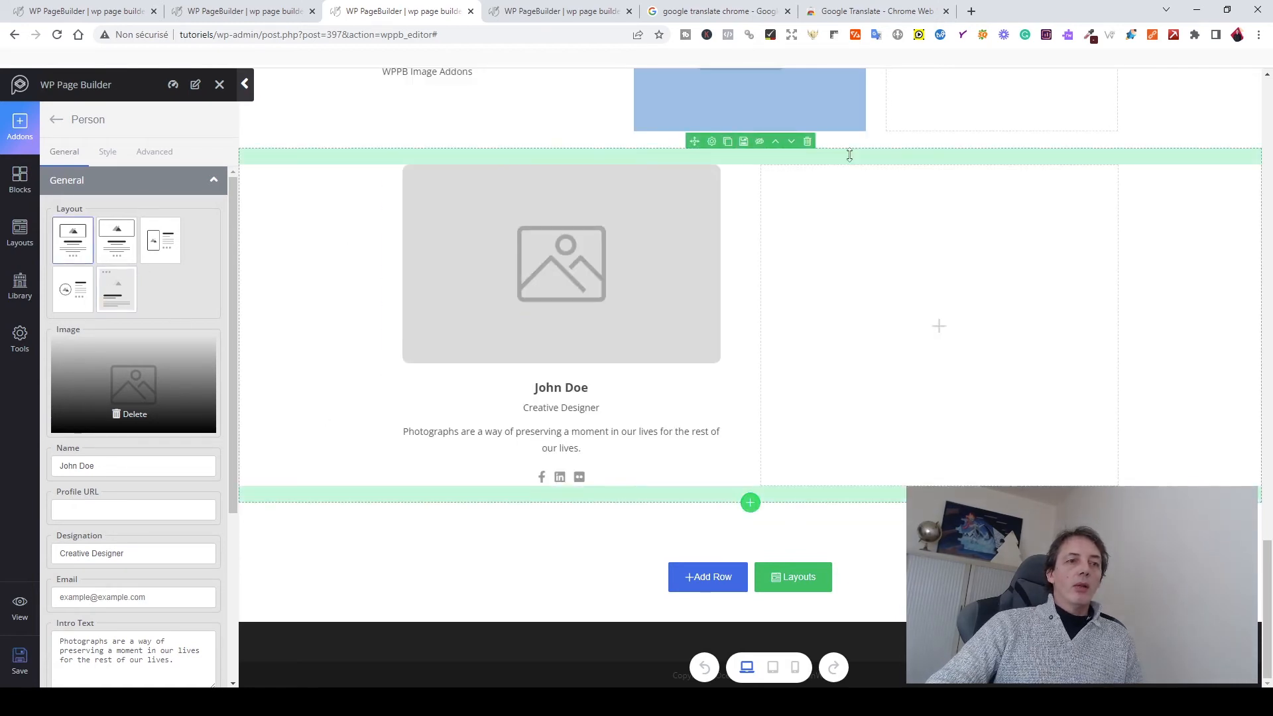
# - Place a Person Carousel addon in the empty column beside the Person addon and browse backwards through its slides
pyautogui.click(56, 120)
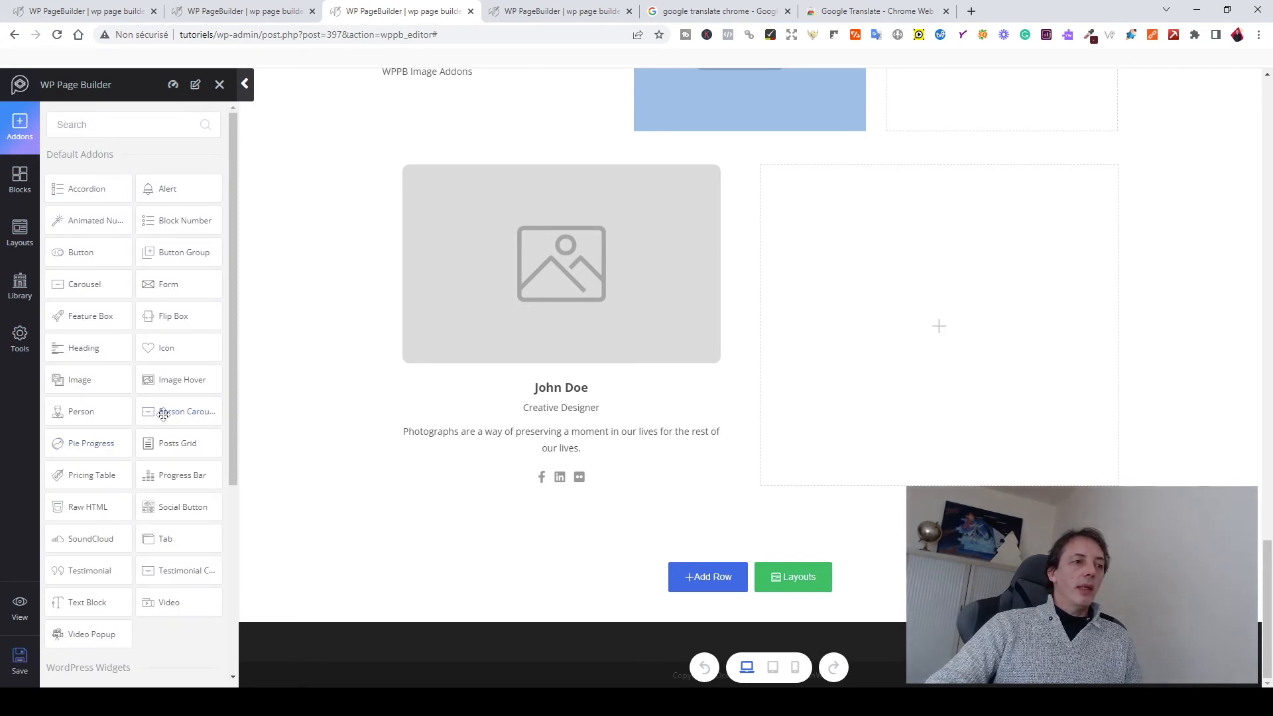
pyautogui.moveTo(162, 412); pyautogui.dragTo(884, 356)
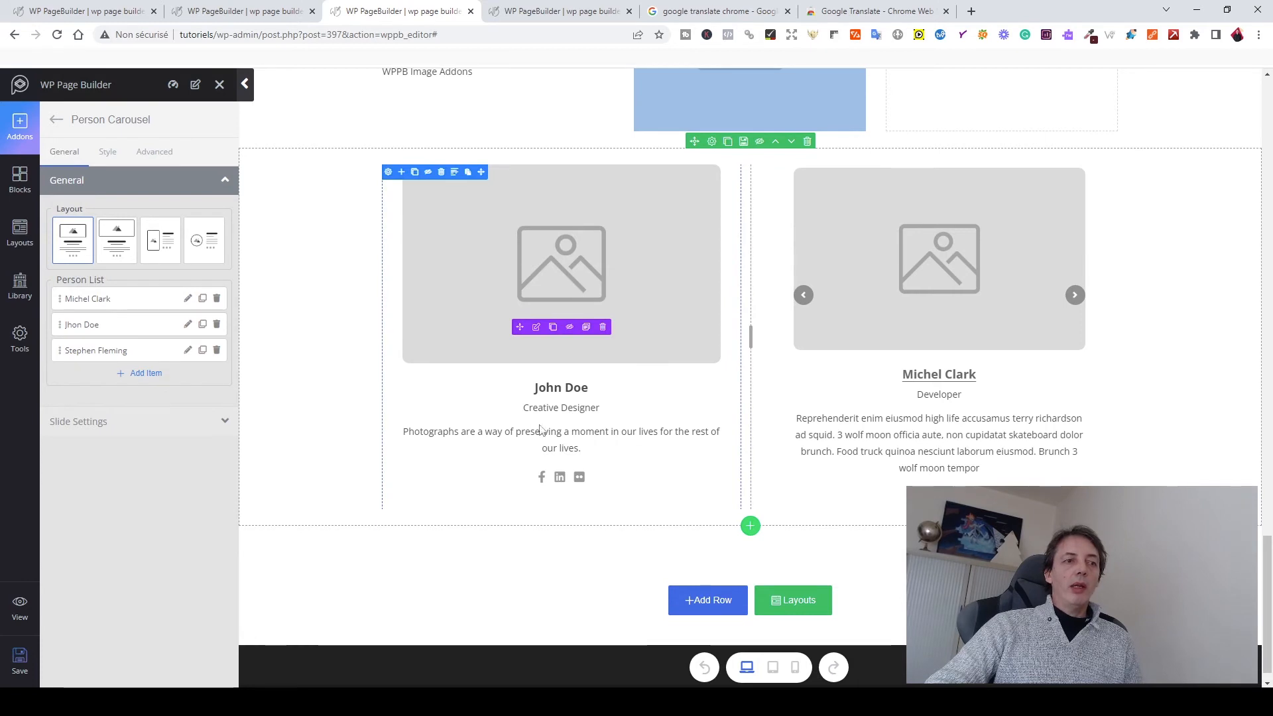
pyautogui.click(804, 296)
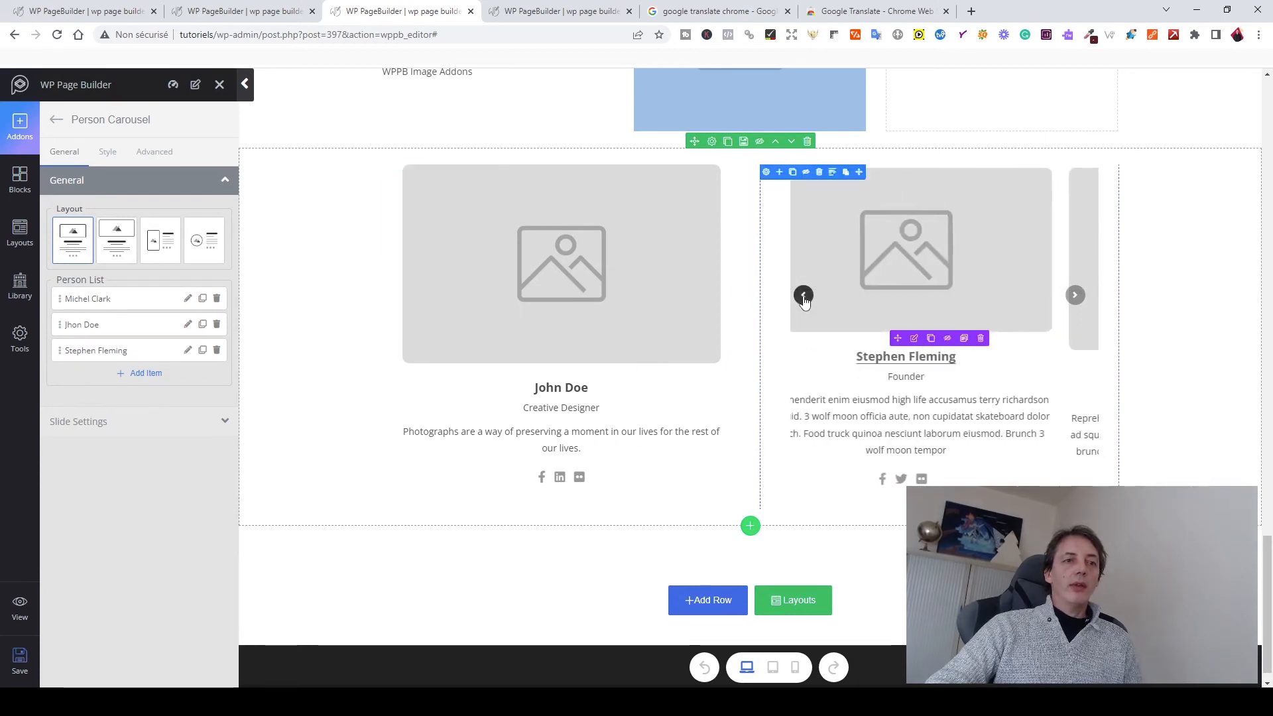
pyautogui.click(803, 296)
pyautogui.click(804, 295)
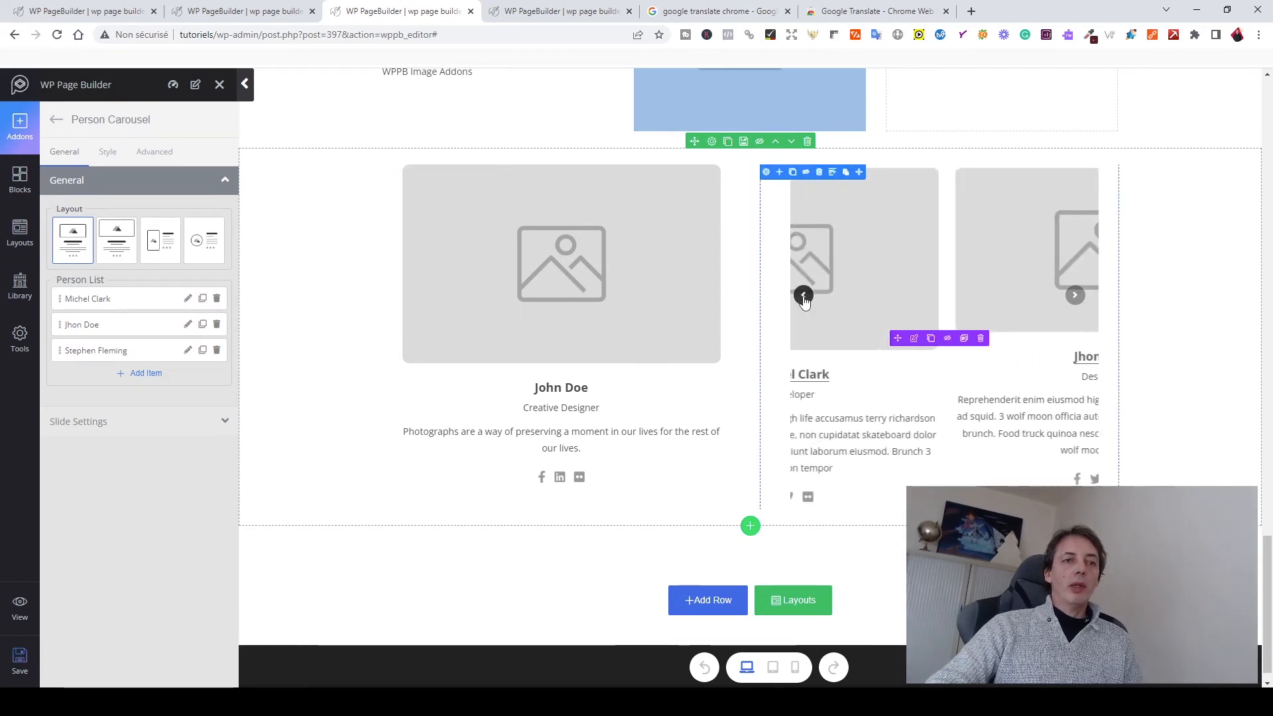
pyautogui.click(804, 296)
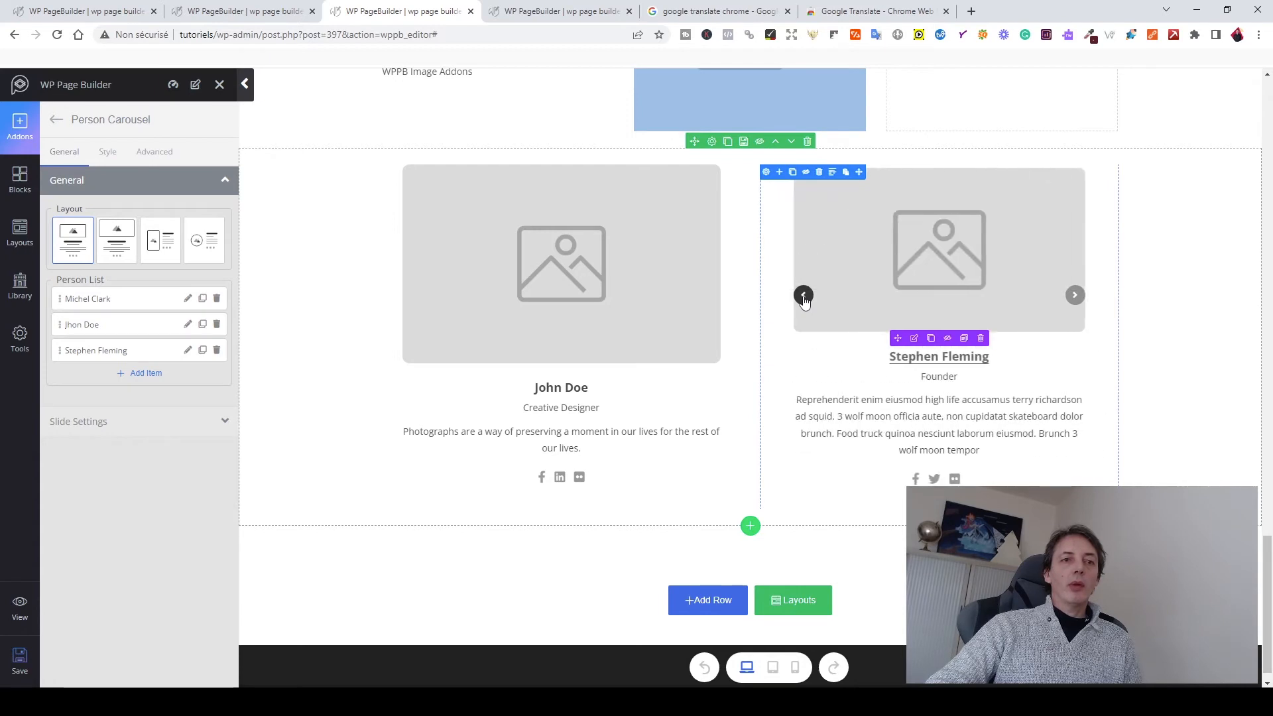
pyautogui.click(803, 296)
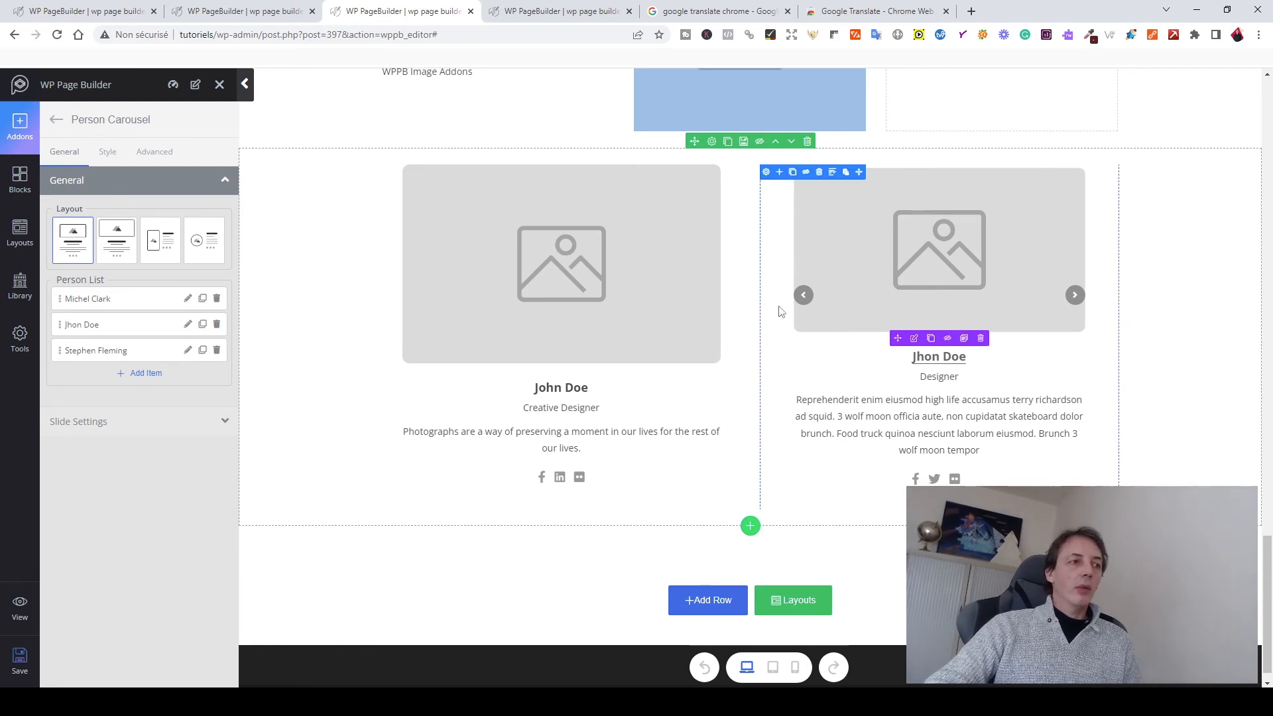
# - Try the Person Carousel layouts, apply the one with a round image beside the text, and return to the addon list
pyautogui.click(113, 242)
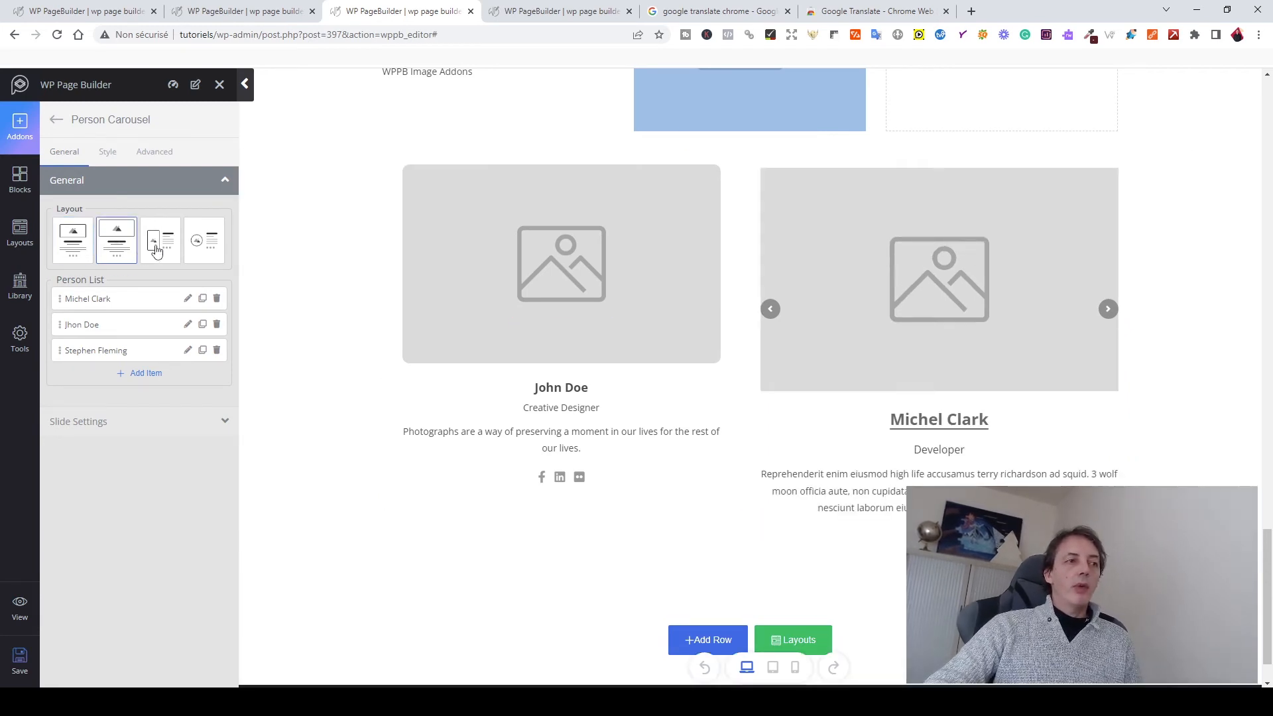
pyautogui.click(157, 250)
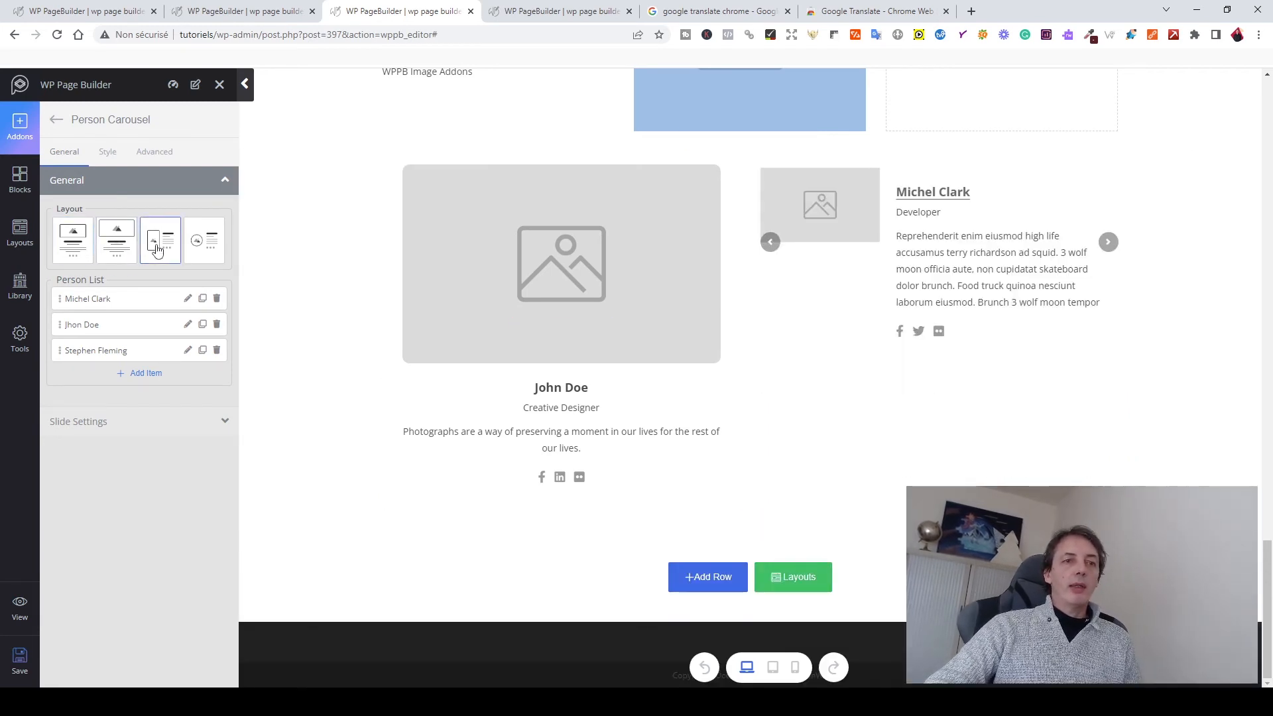
pyautogui.click(210, 240)
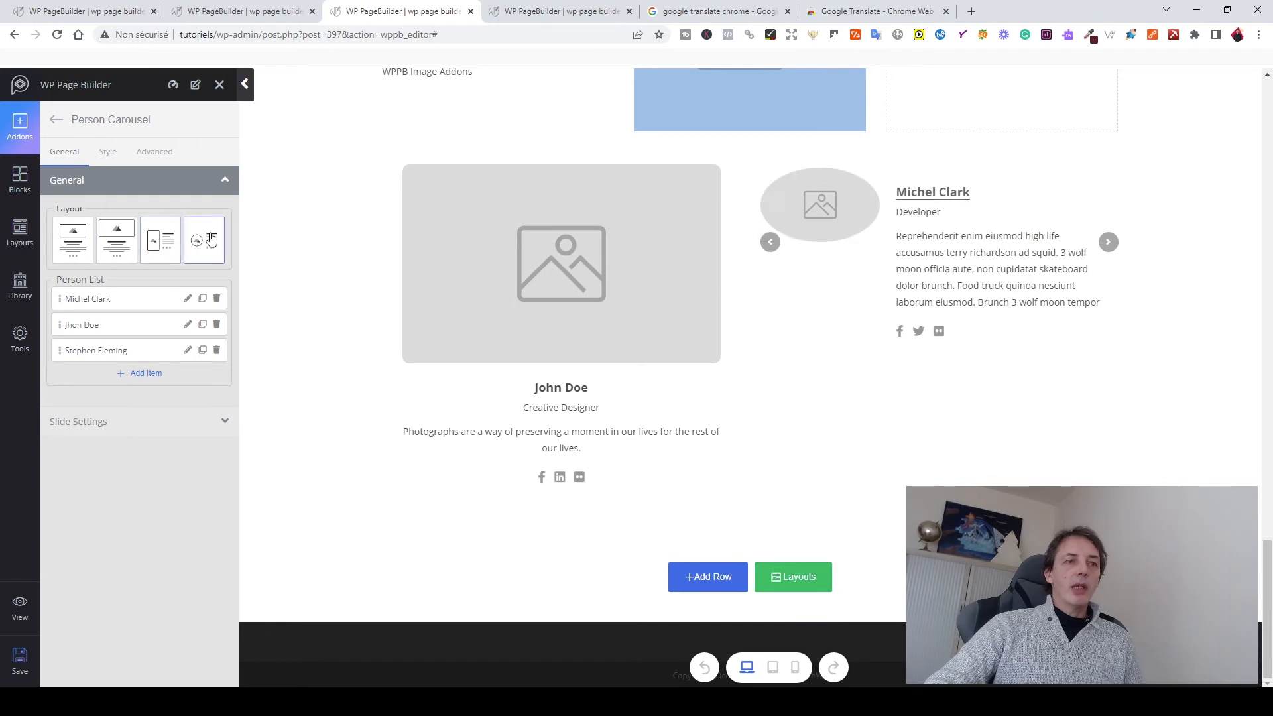
pyautogui.click(770, 242)
pyautogui.click(770, 242)
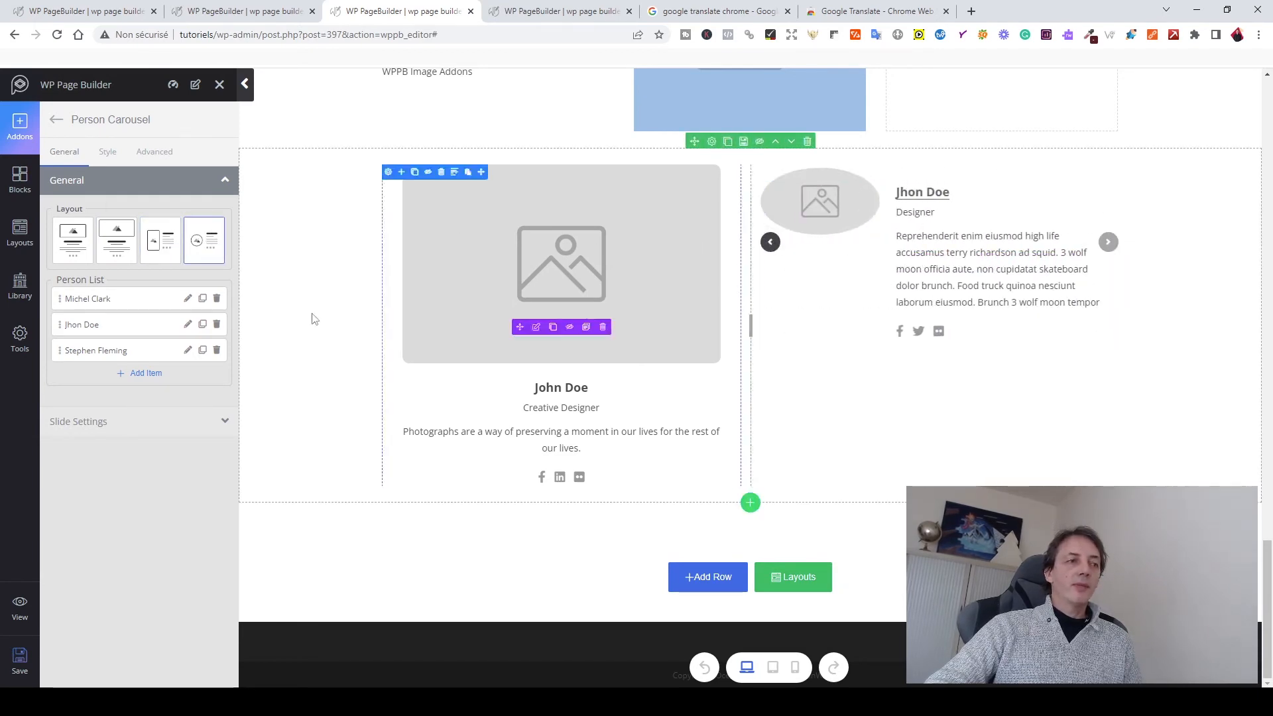
pyautogui.tripleClick(61, 128)
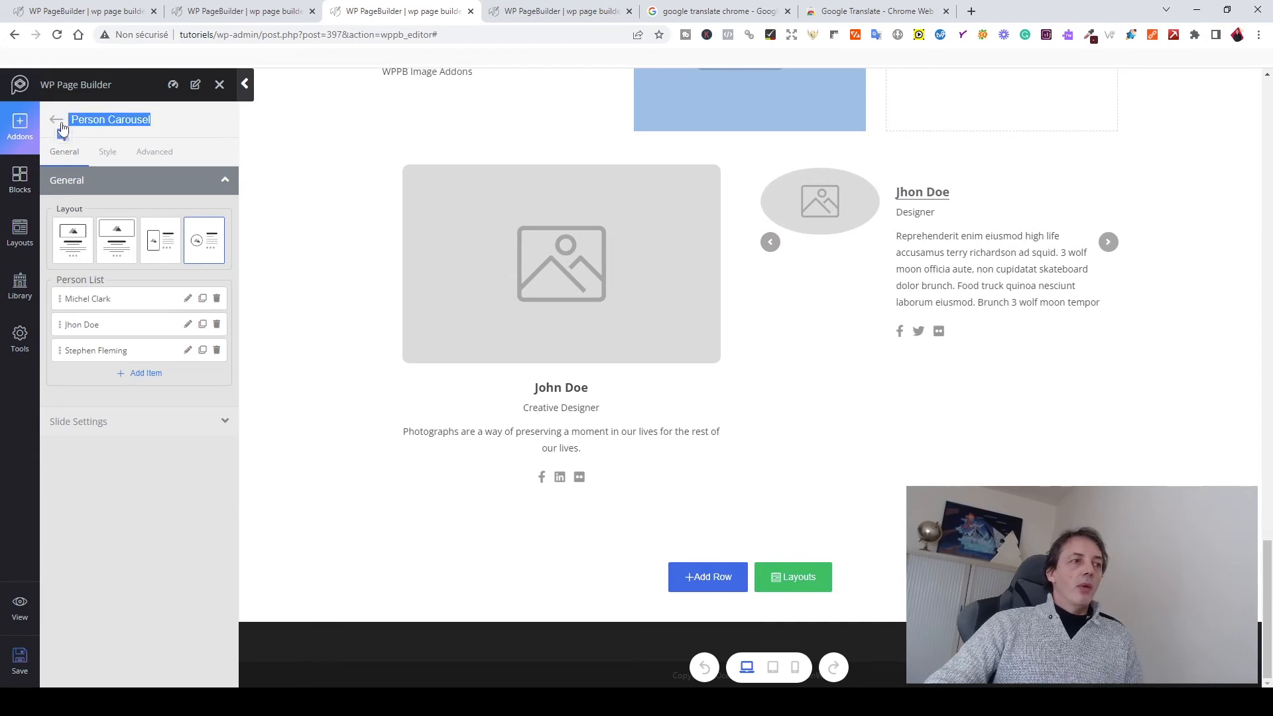
pyautogui.click(57, 122)
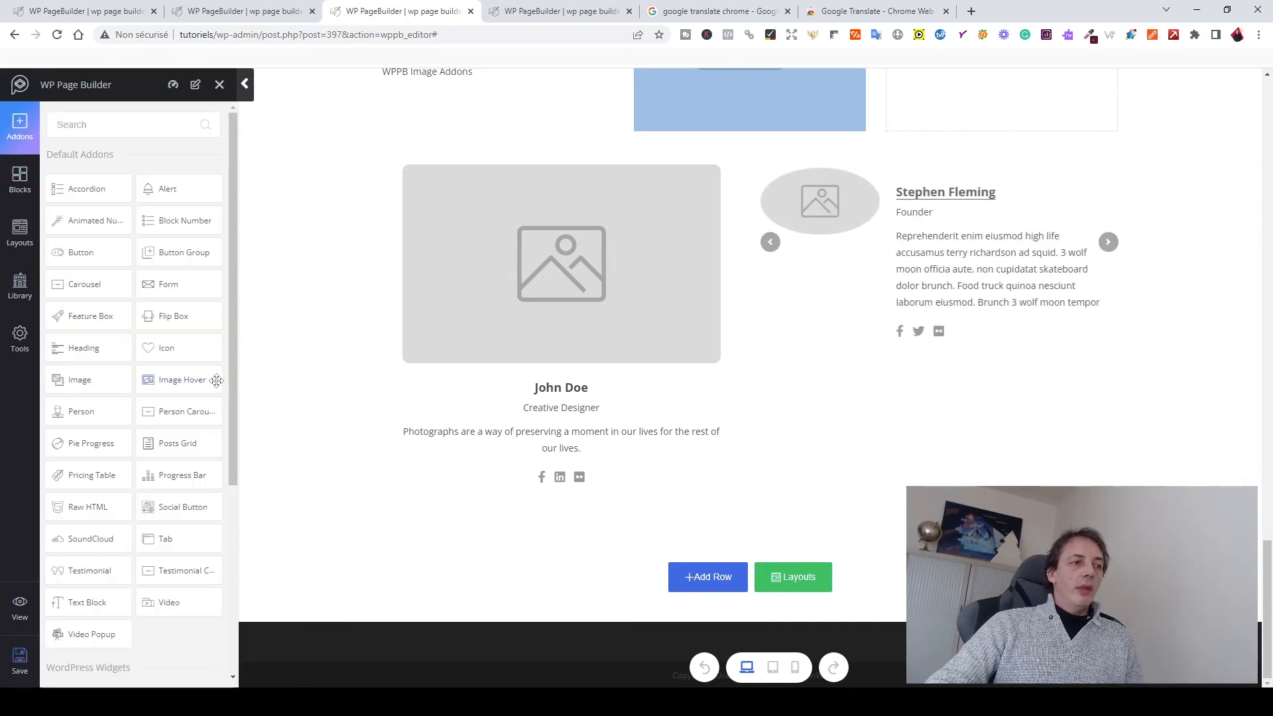
# - Add a single-column, full-width row at the page's end and place a Pie Progress addon in it
pyautogui.click(690, 580)
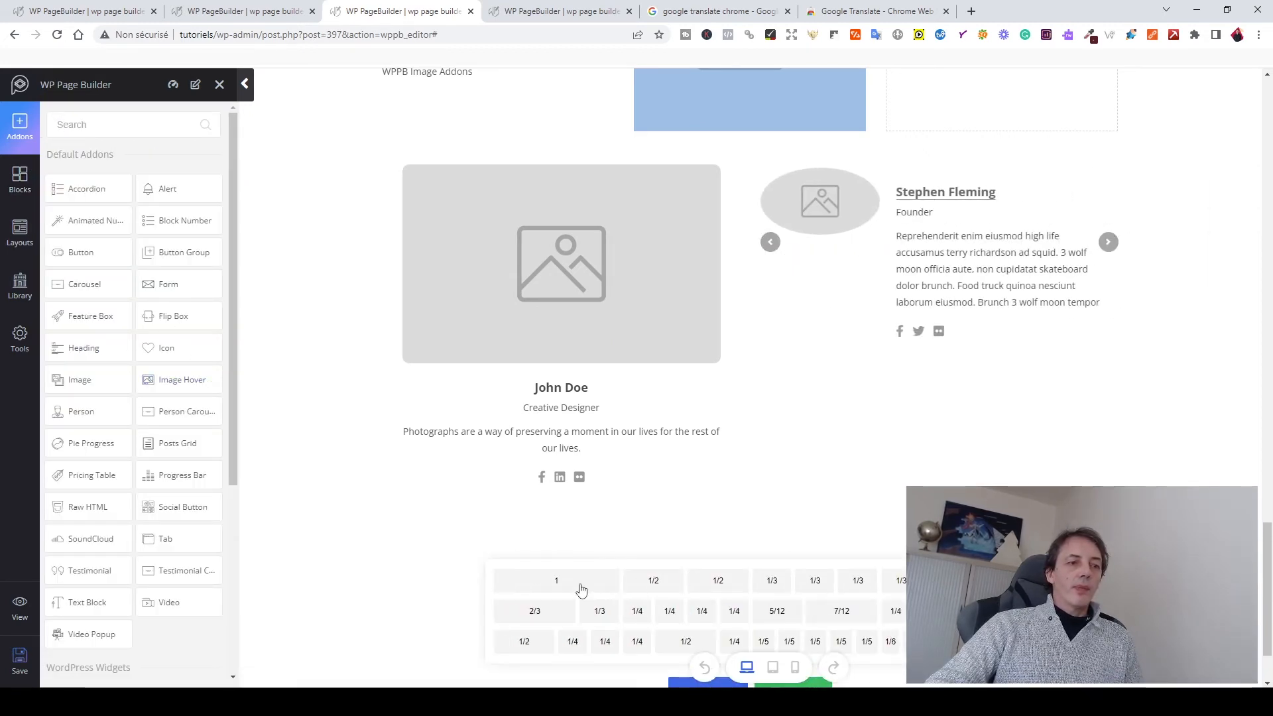
pyautogui.click(580, 589)
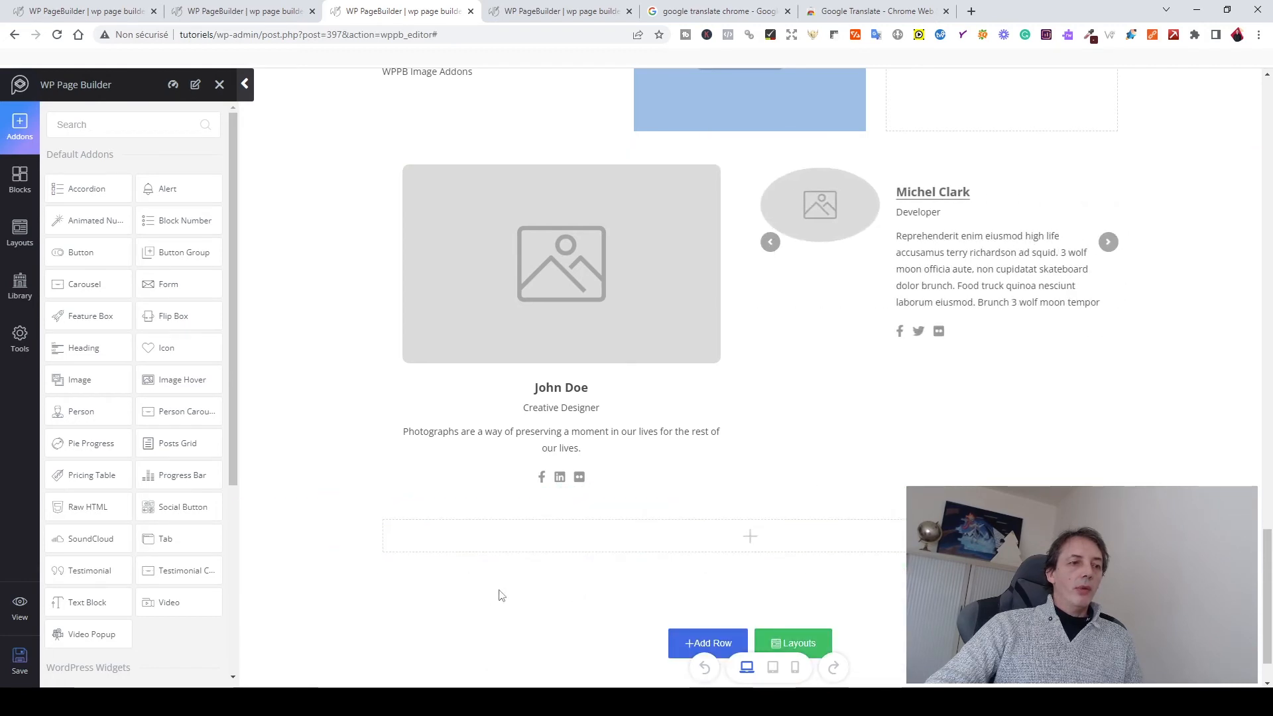
pyautogui.scroll(-1, 464, 583)
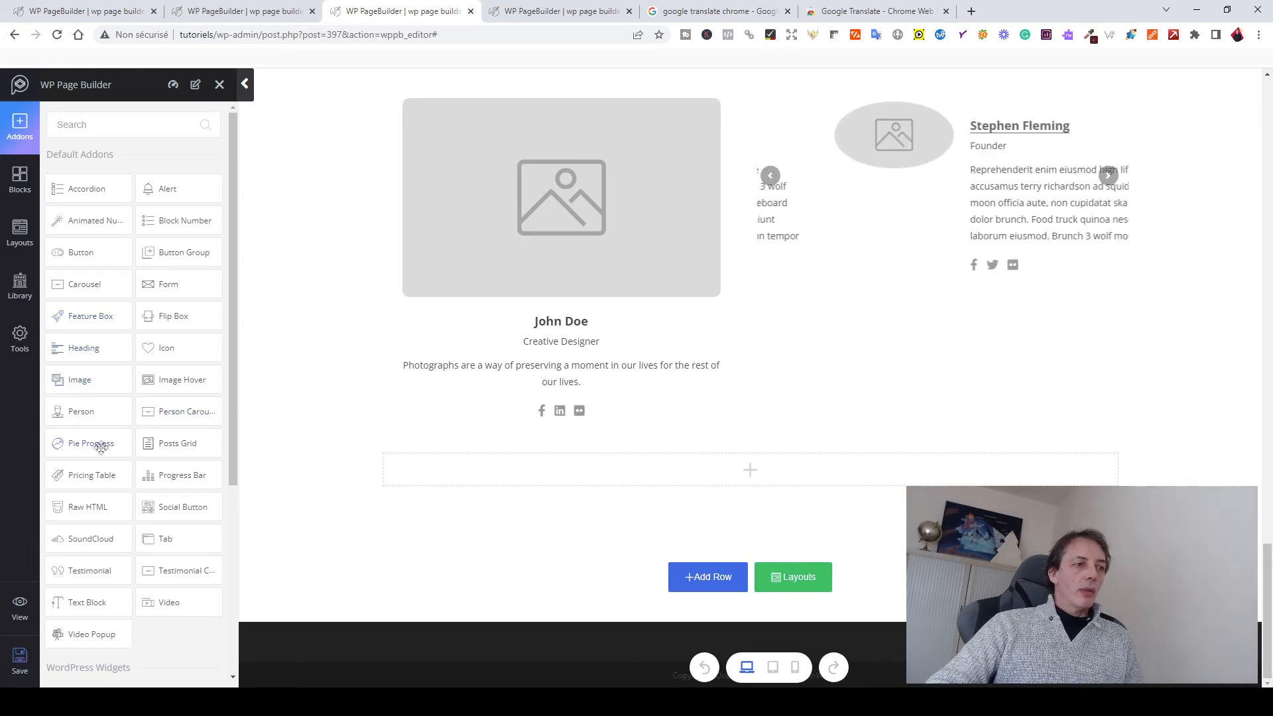
pyautogui.moveTo(96, 445); pyautogui.dragTo(649, 468)
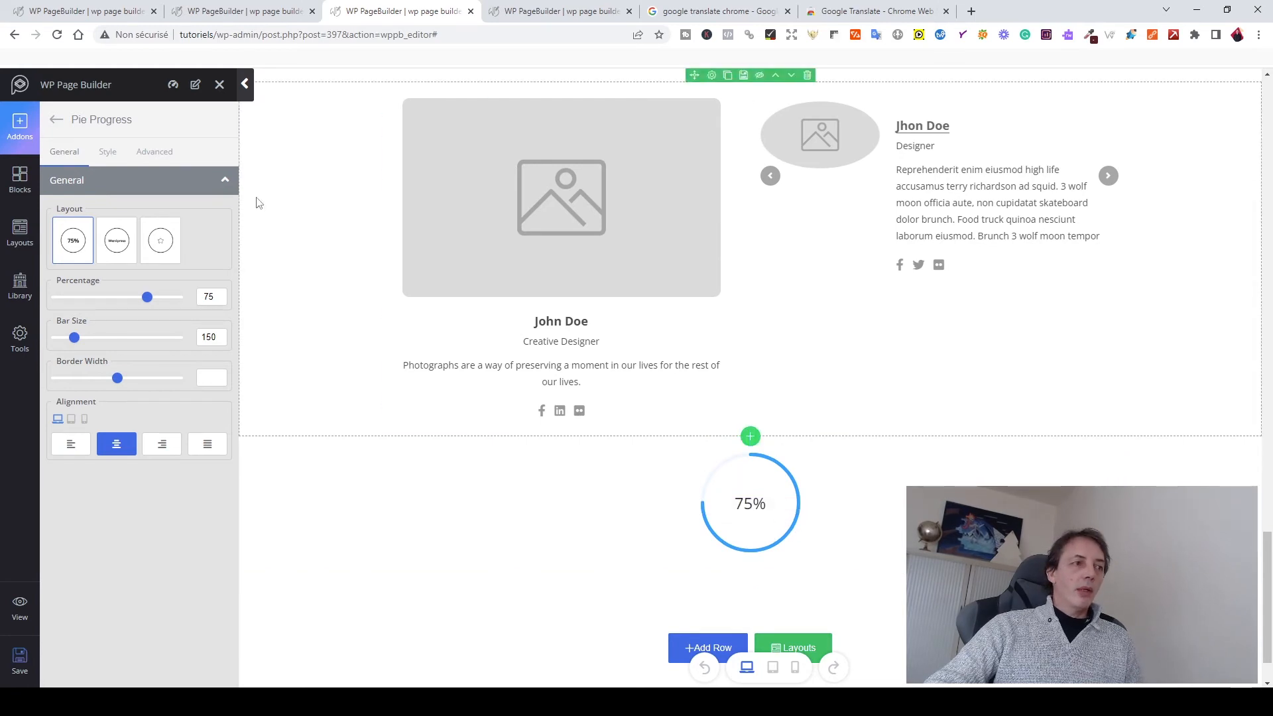
# - Compare the percentage, title and icon layouts of Pie Progress, apply the icon layout, and return to the addon list
pyautogui.click(123, 254)
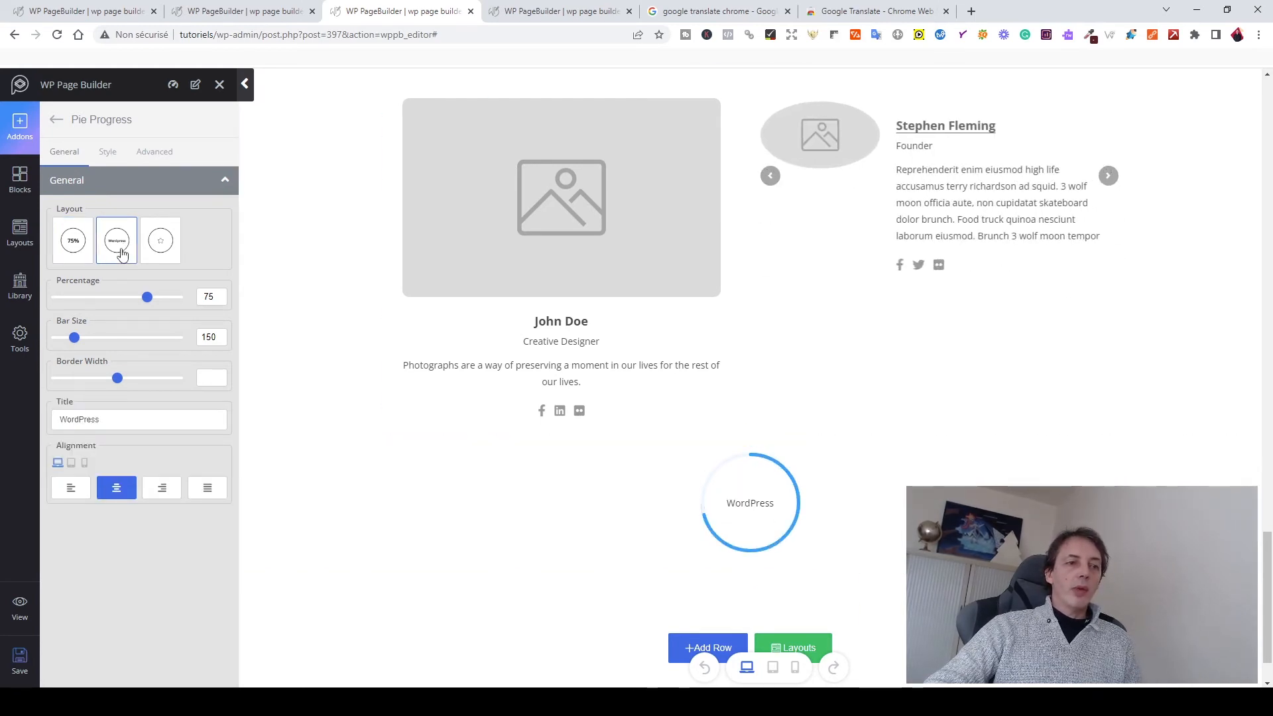
pyautogui.click(160, 246)
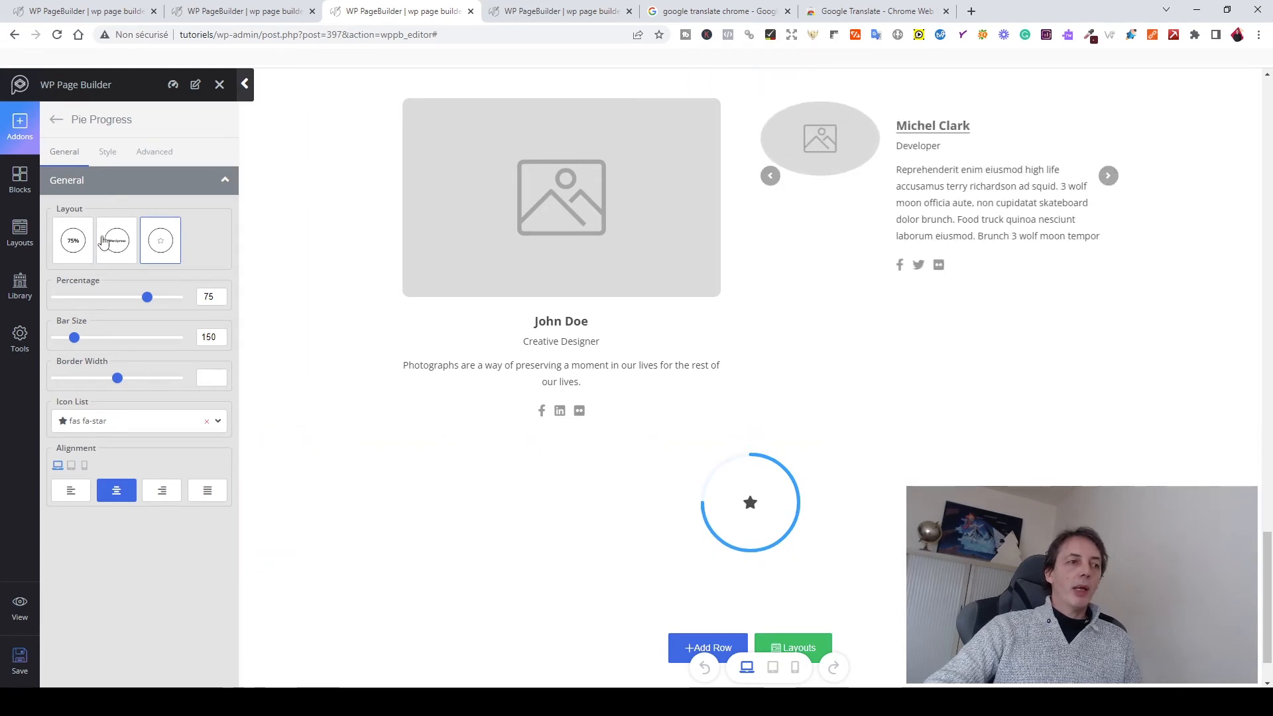
pyautogui.click(77, 238)
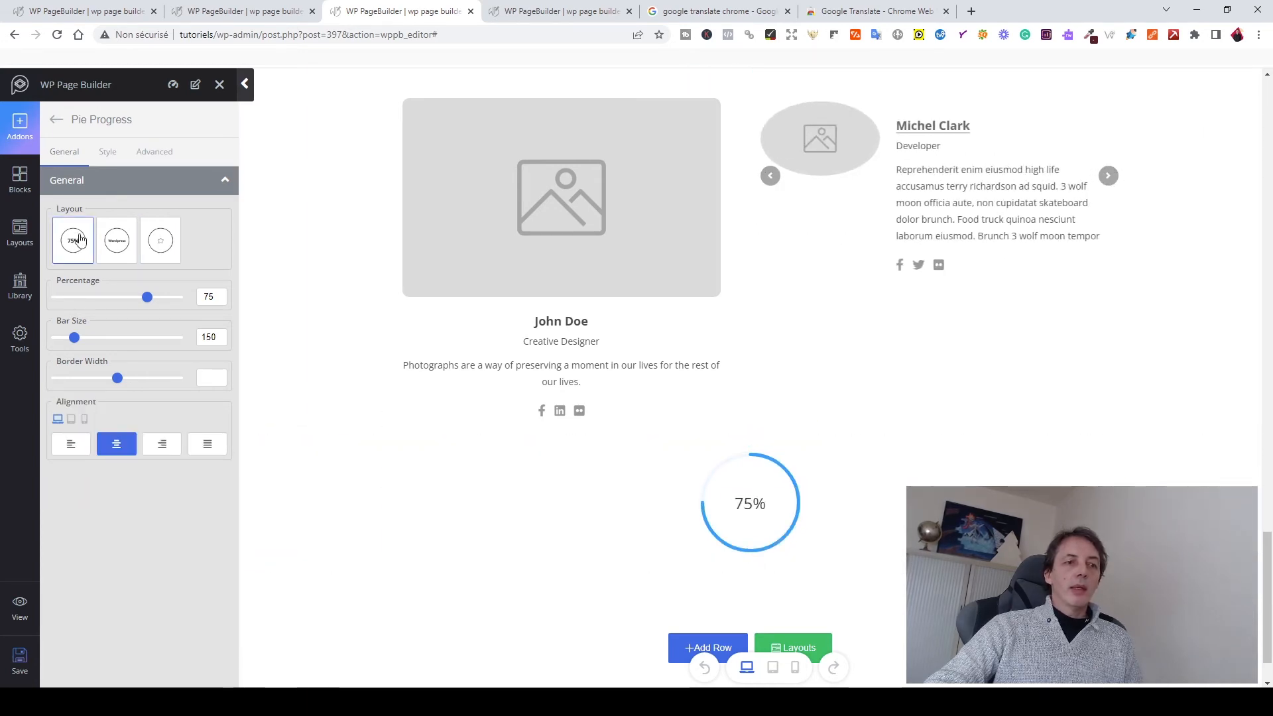
pyautogui.click(119, 248)
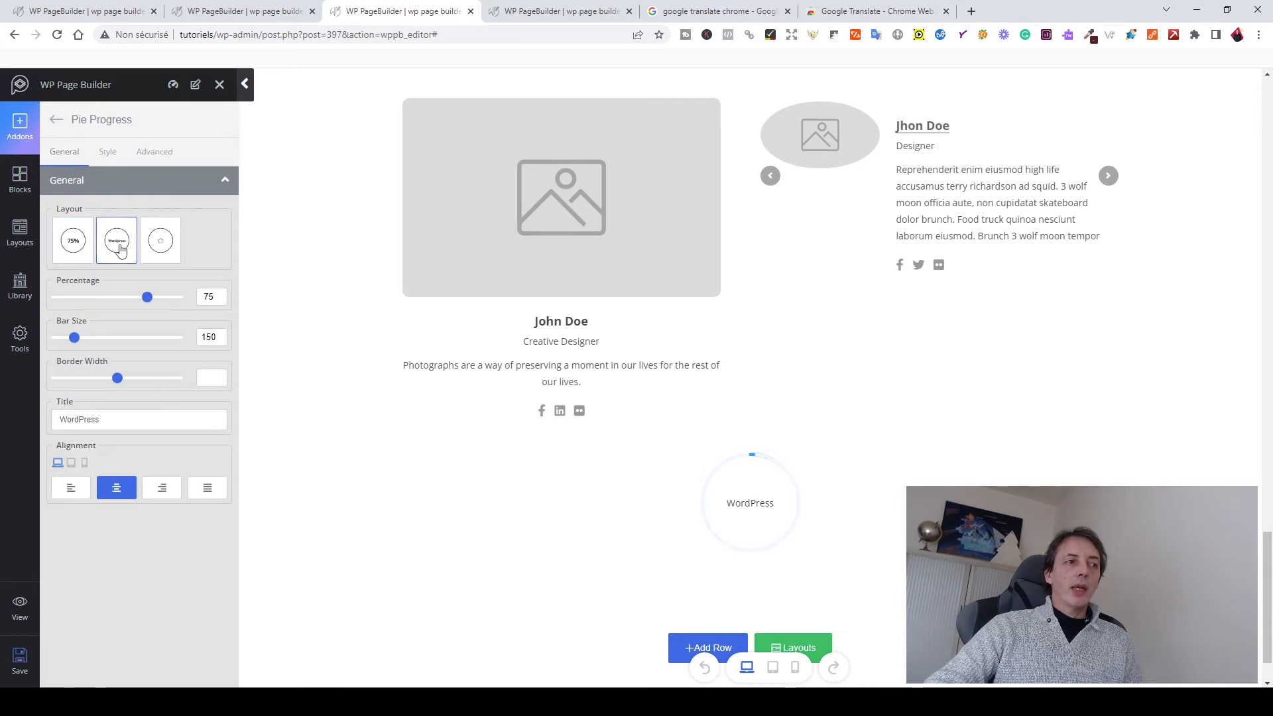
pyautogui.click(152, 247)
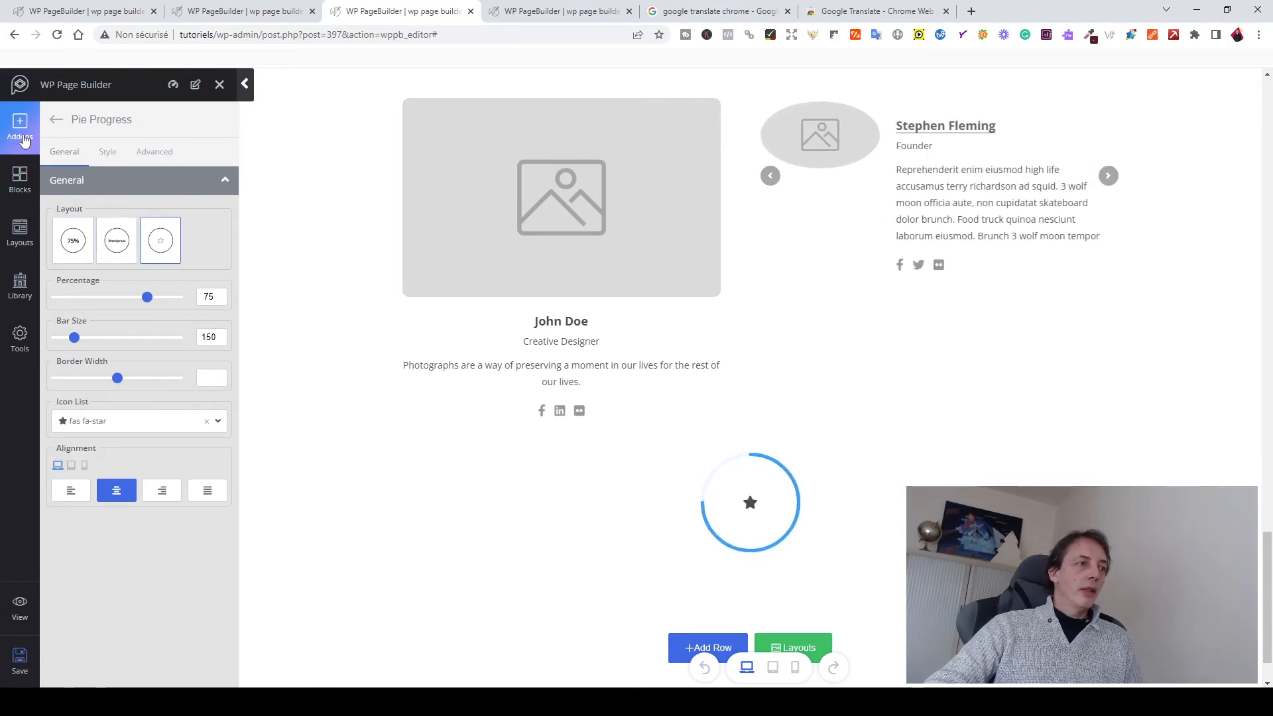
pyautogui.click(57, 119)
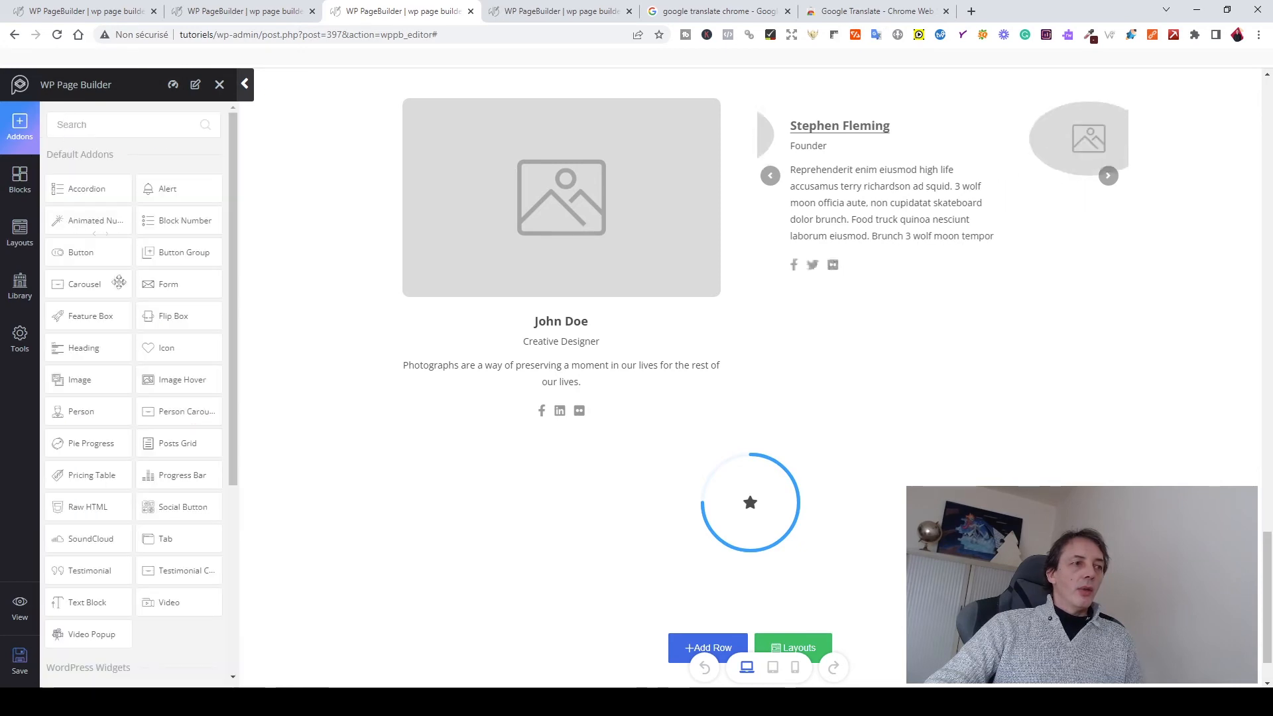
# - Add a single-column row below the Pie Progress addon and place a Posts Grid addon in it
pyautogui.scroll(-1, 502, 498)
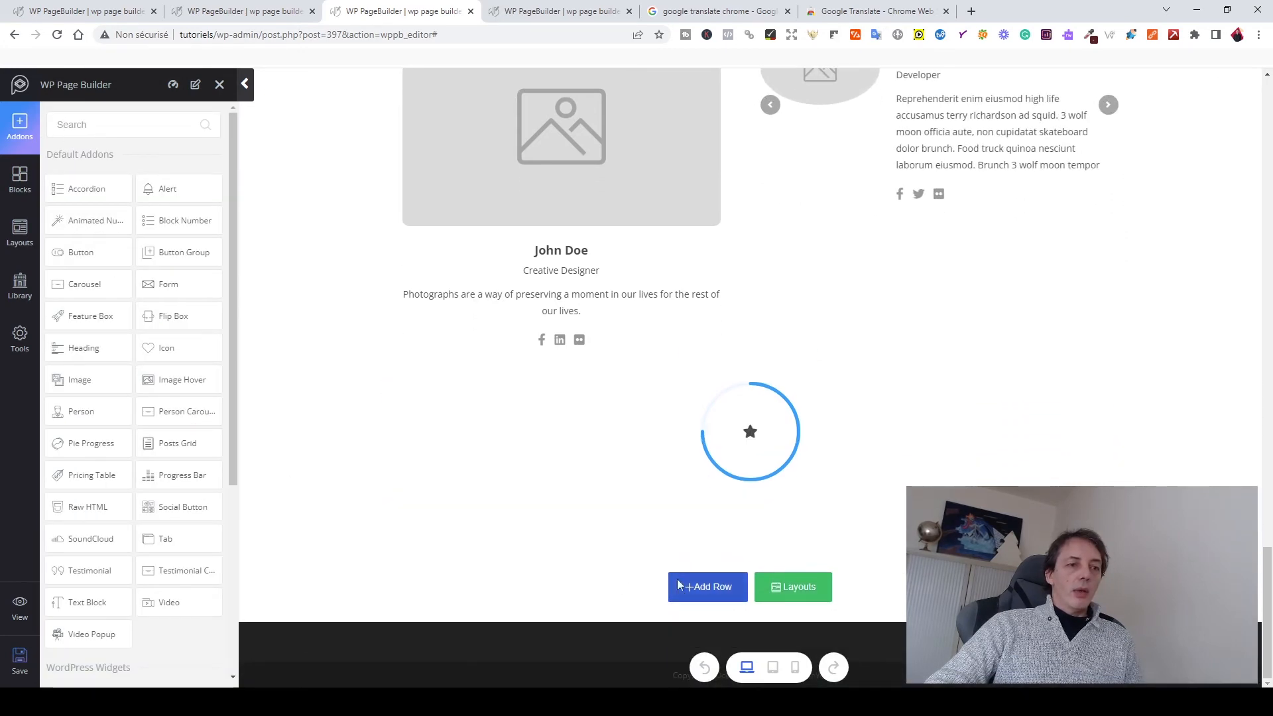
pyautogui.moveTo(669, 587)
pyautogui.click(586, 590)
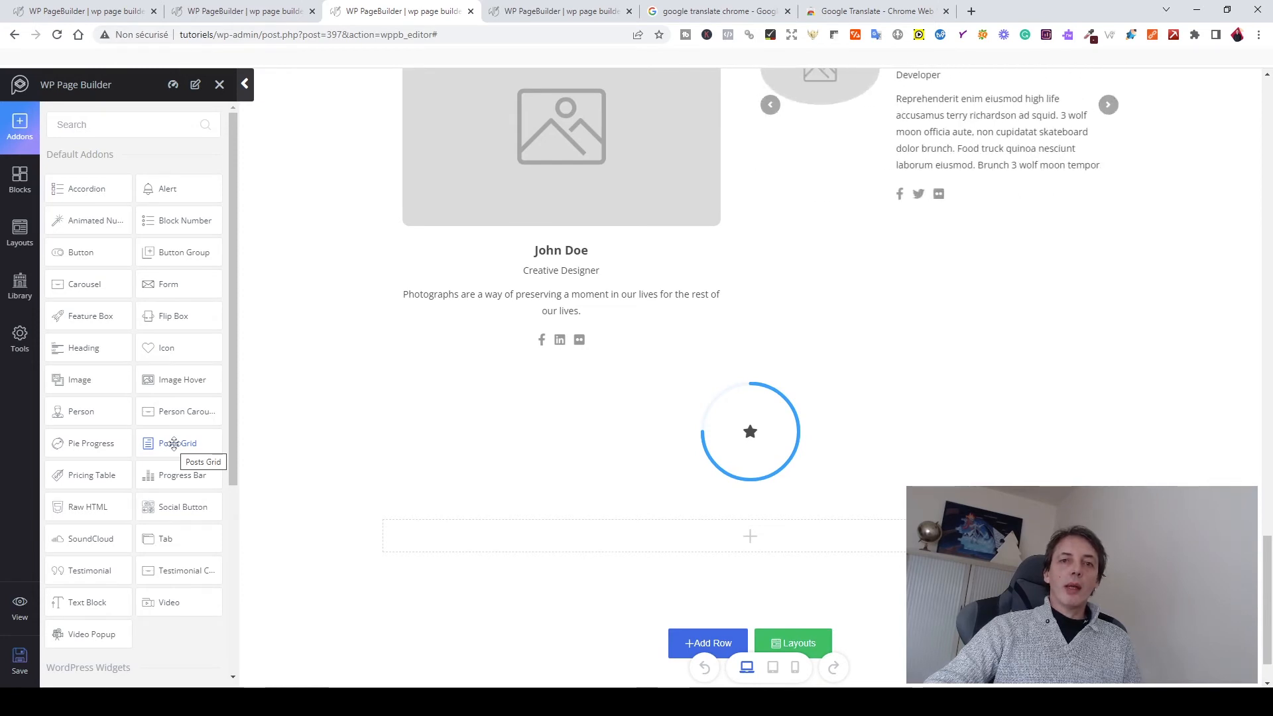
pyautogui.moveTo(173, 444); pyautogui.dragTo(600, 538)
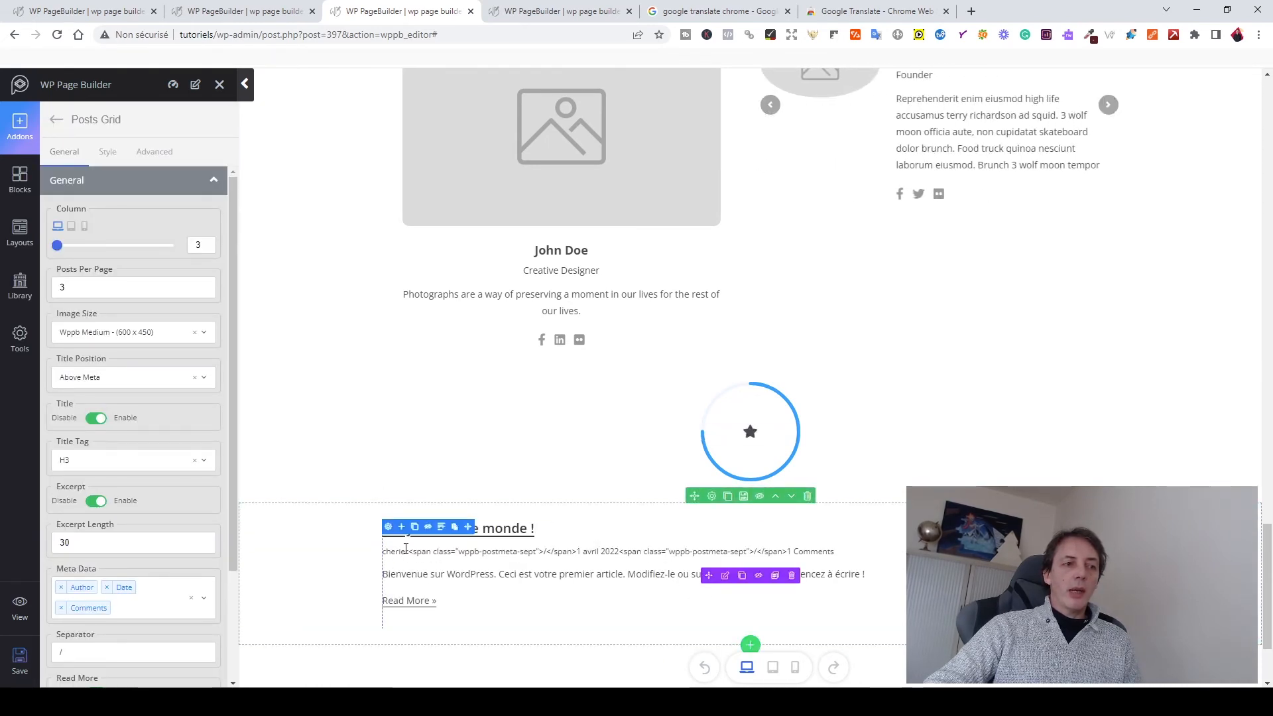
# - Check the Posts Grid meta line and its general settings, save the page, and open the page's live view
pyautogui.moveTo(408, 550); pyautogui.dragTo(793, 547)
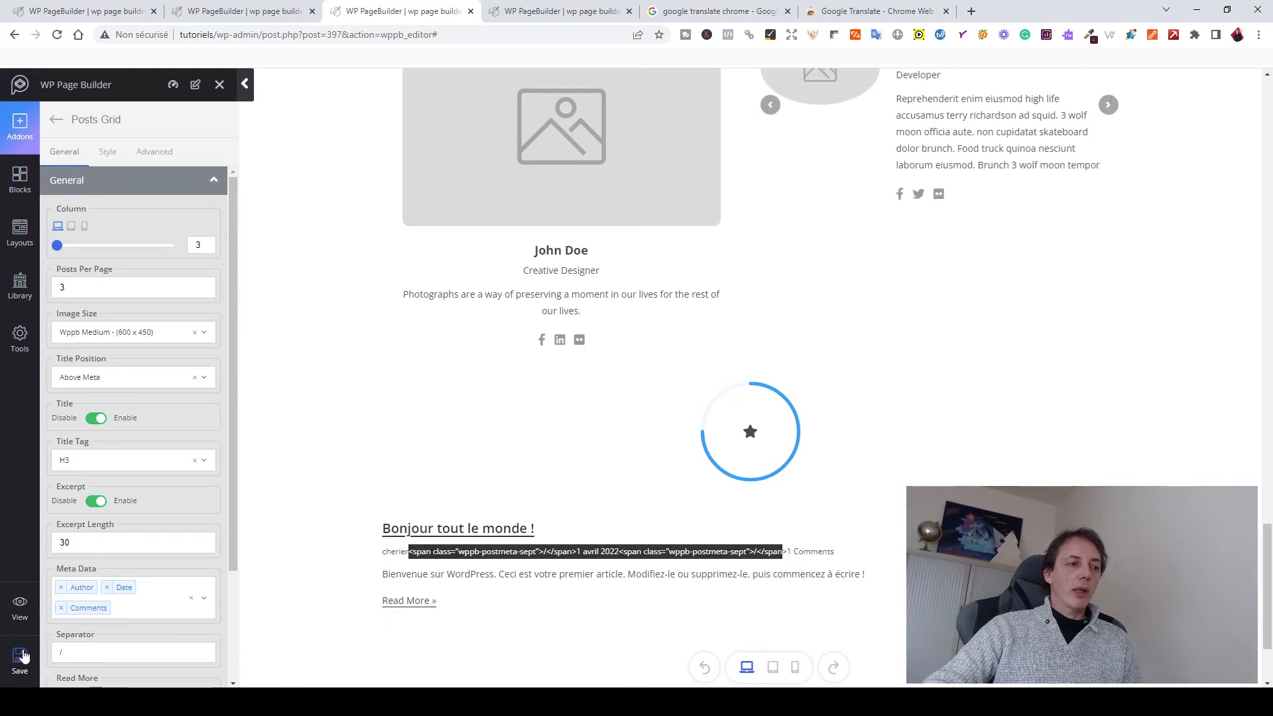
pyautogui.scroll(-2, 130, 616)
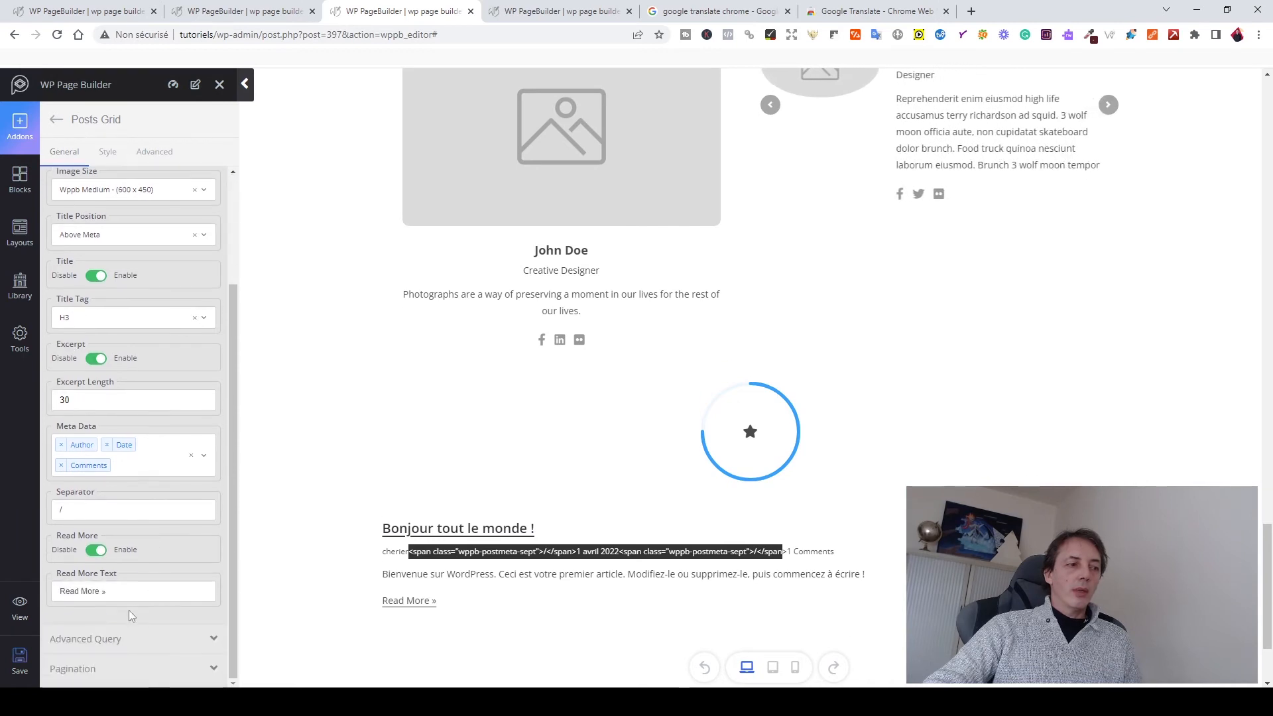
pyautogui.click(15, 664)
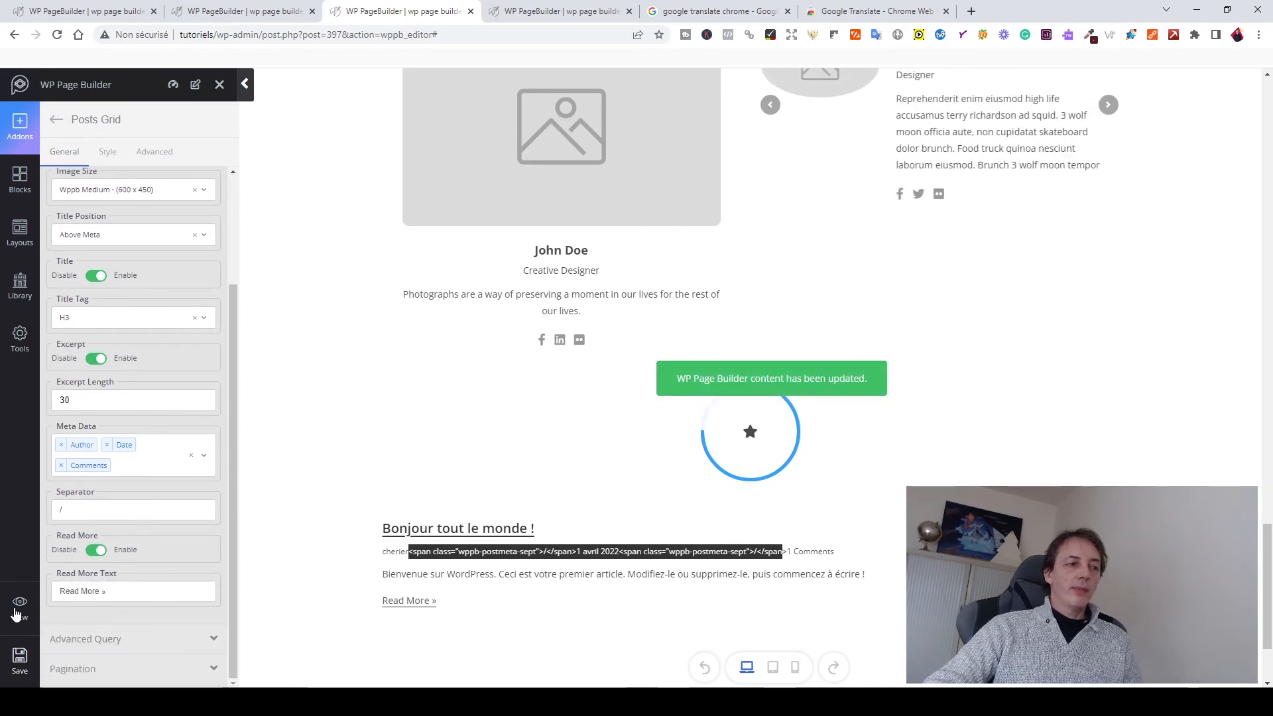
pyautogui.click(16, 609)
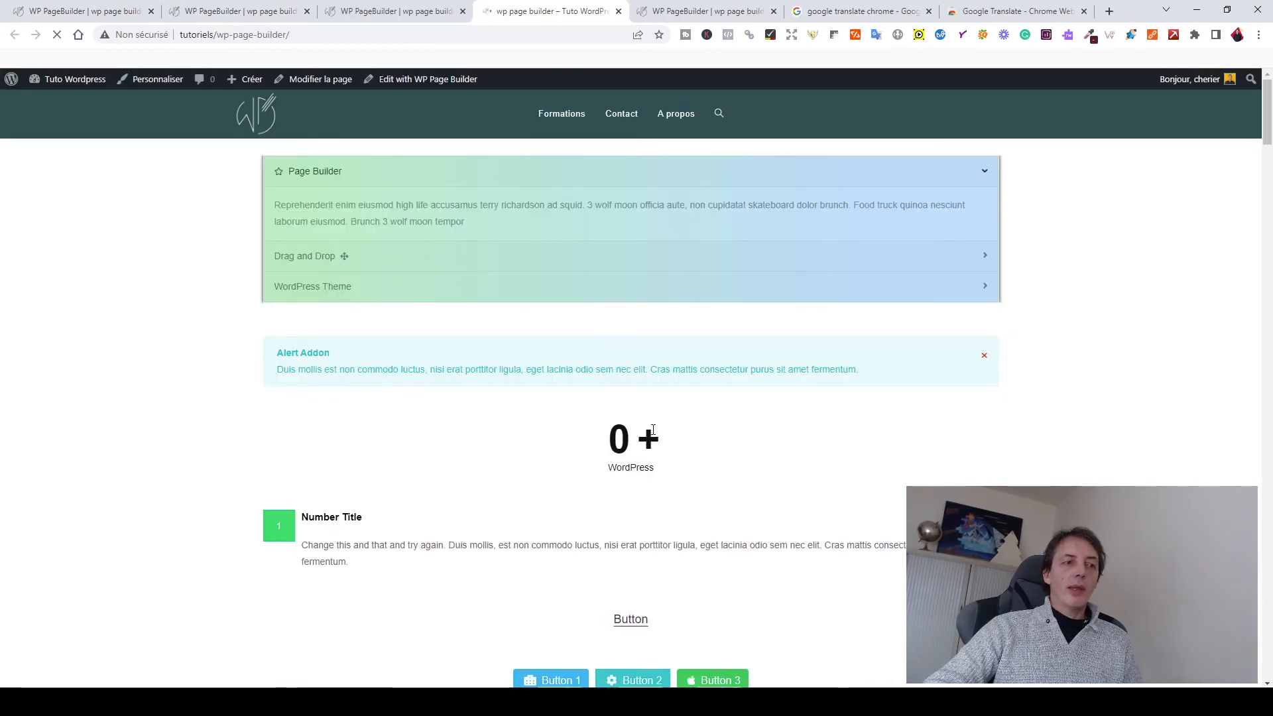
# - Examine the Posts Grid output and the addons above it on the live page, and close that view to return to the builder
pyautogui.scroll(-6, 654, 434)
pyautogui.scroll(-18, 654, 435)
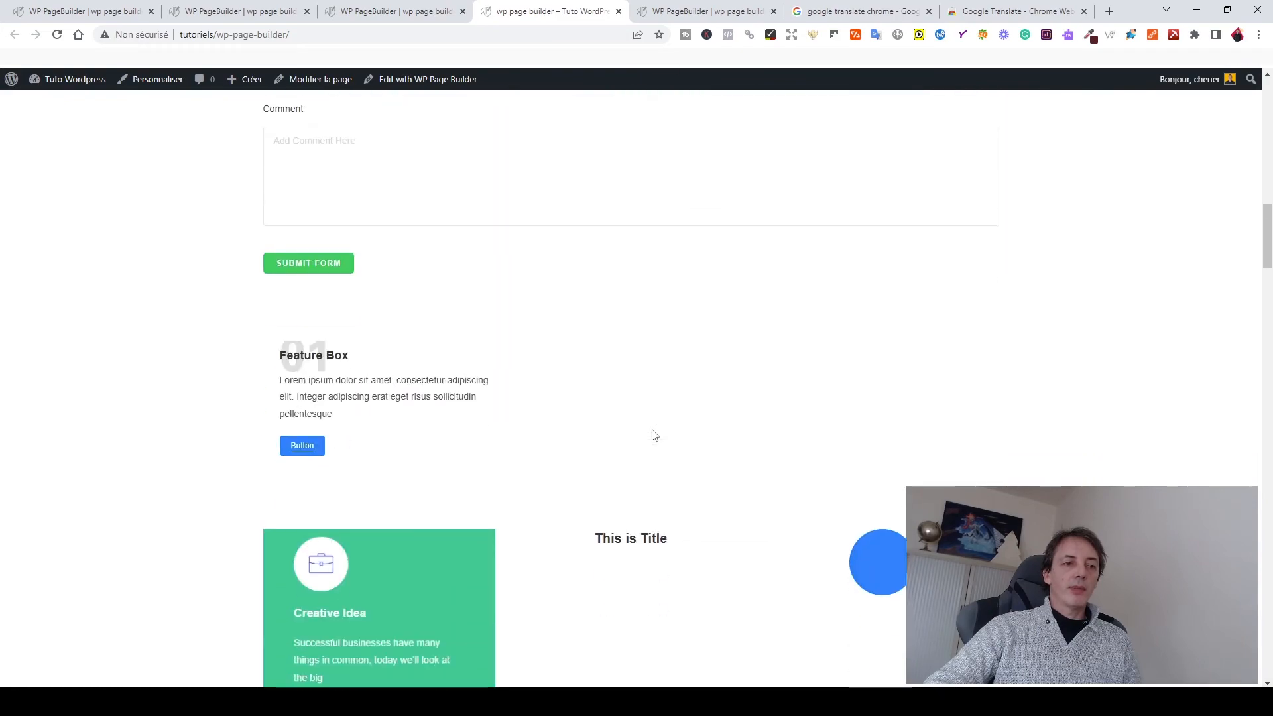
pyautogui.scroll(-14, 651, 428)
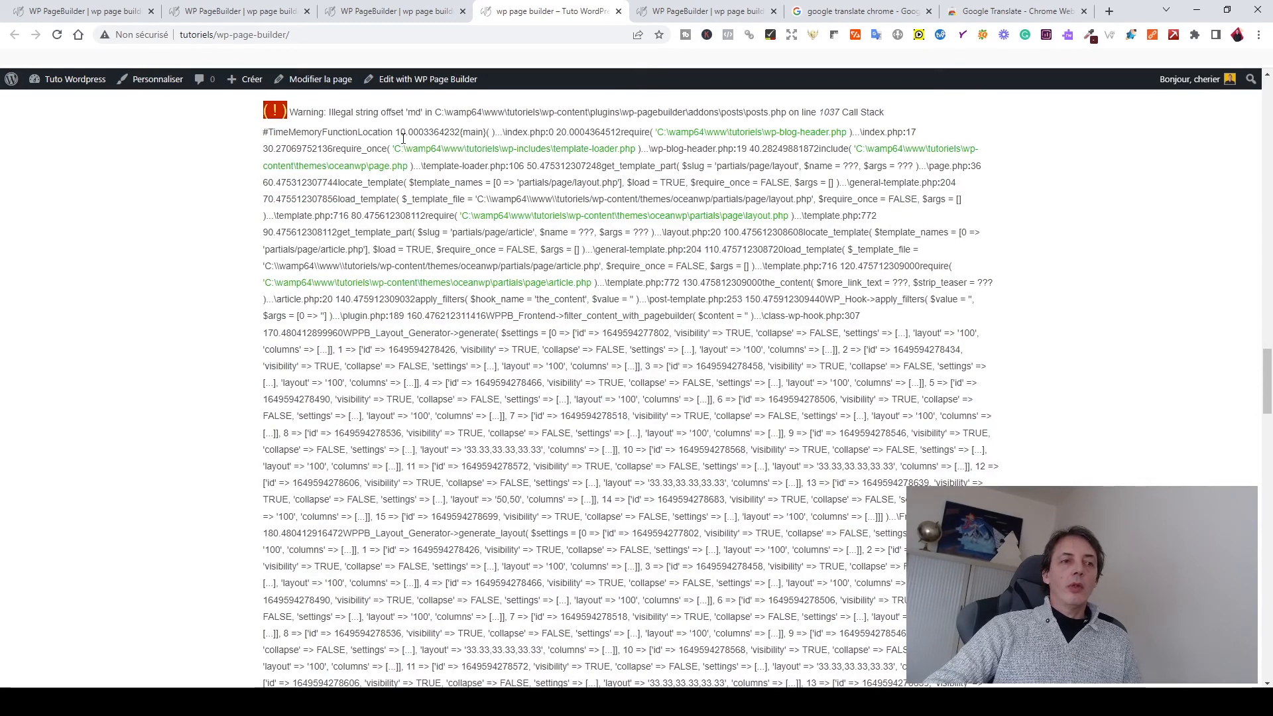
pyautogui.scroll(15, 558, 367)
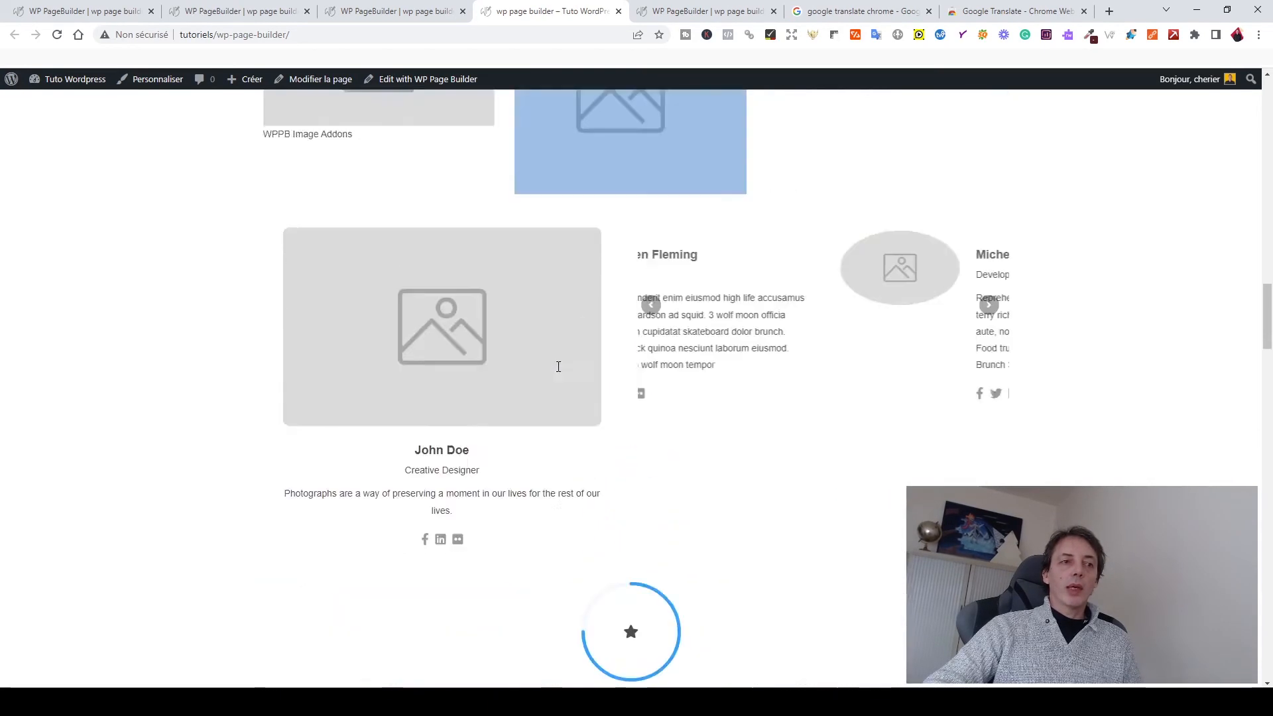
pyautogui.scroll(6, 558, 366)
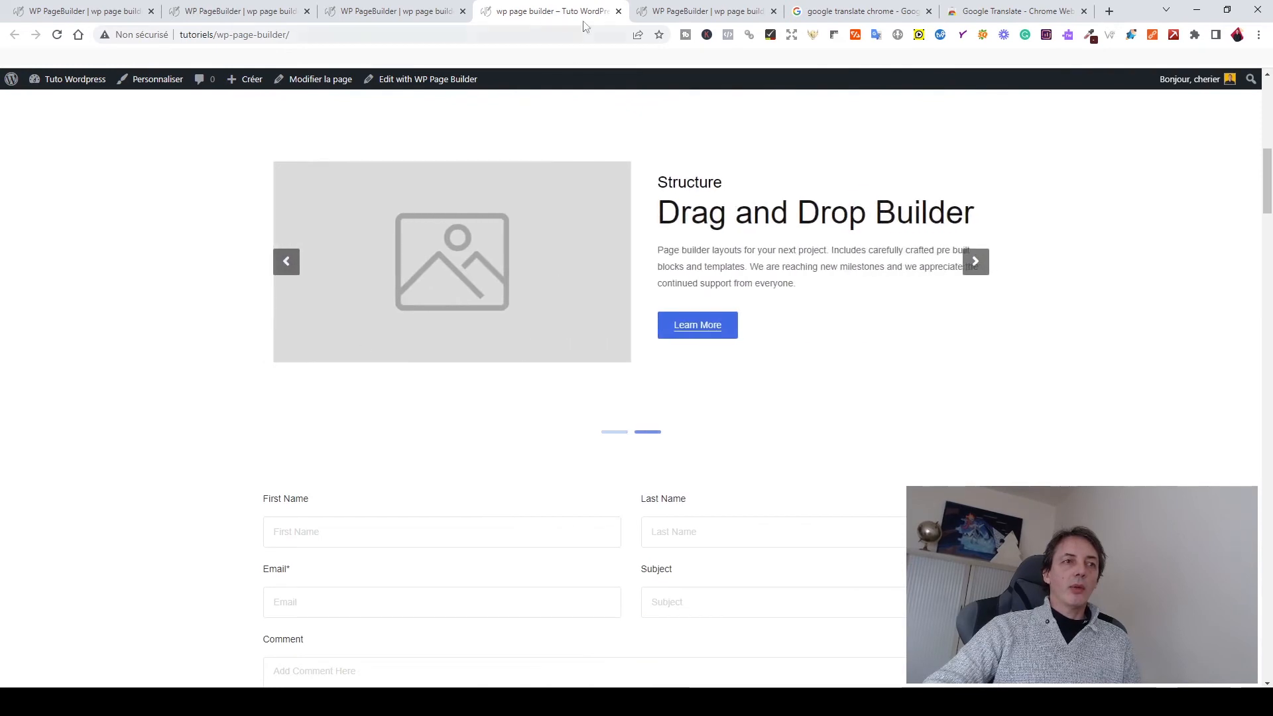
pyautogui.click(618, 11)
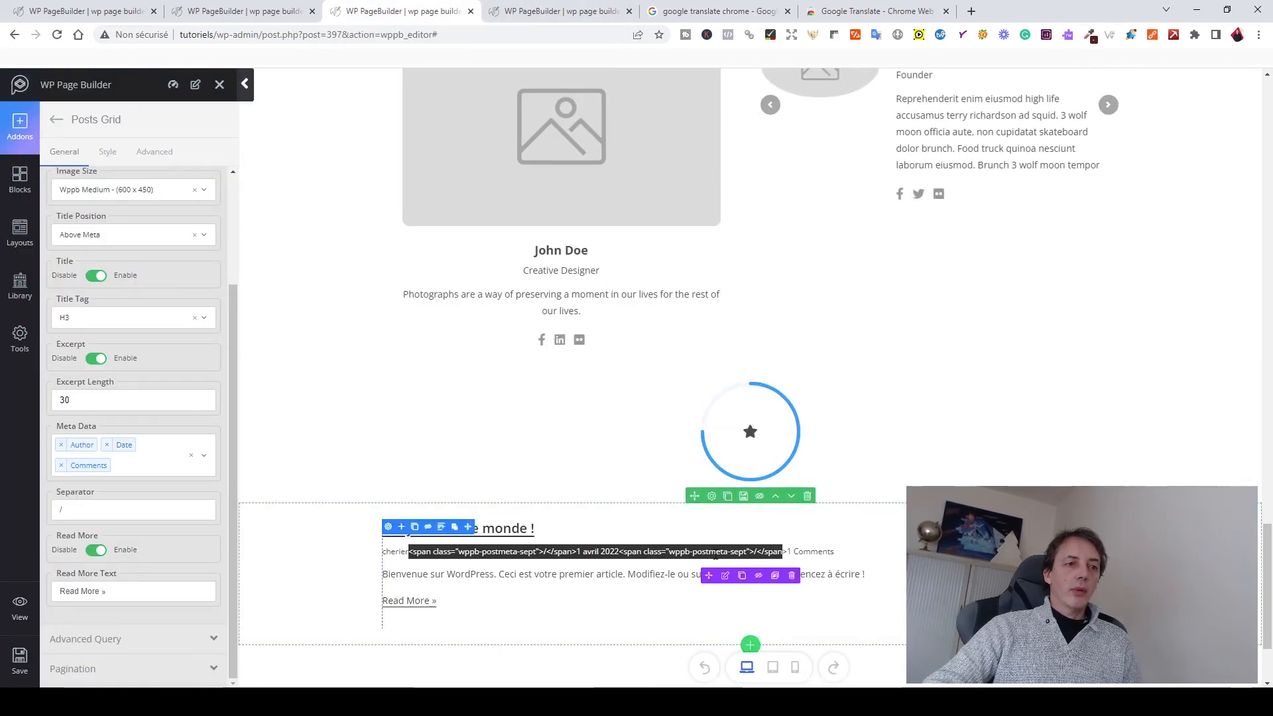
# - Delete the Posts Grid row and add a single-column row below the Pie Progress addon
pyautogui.click(807, 496)
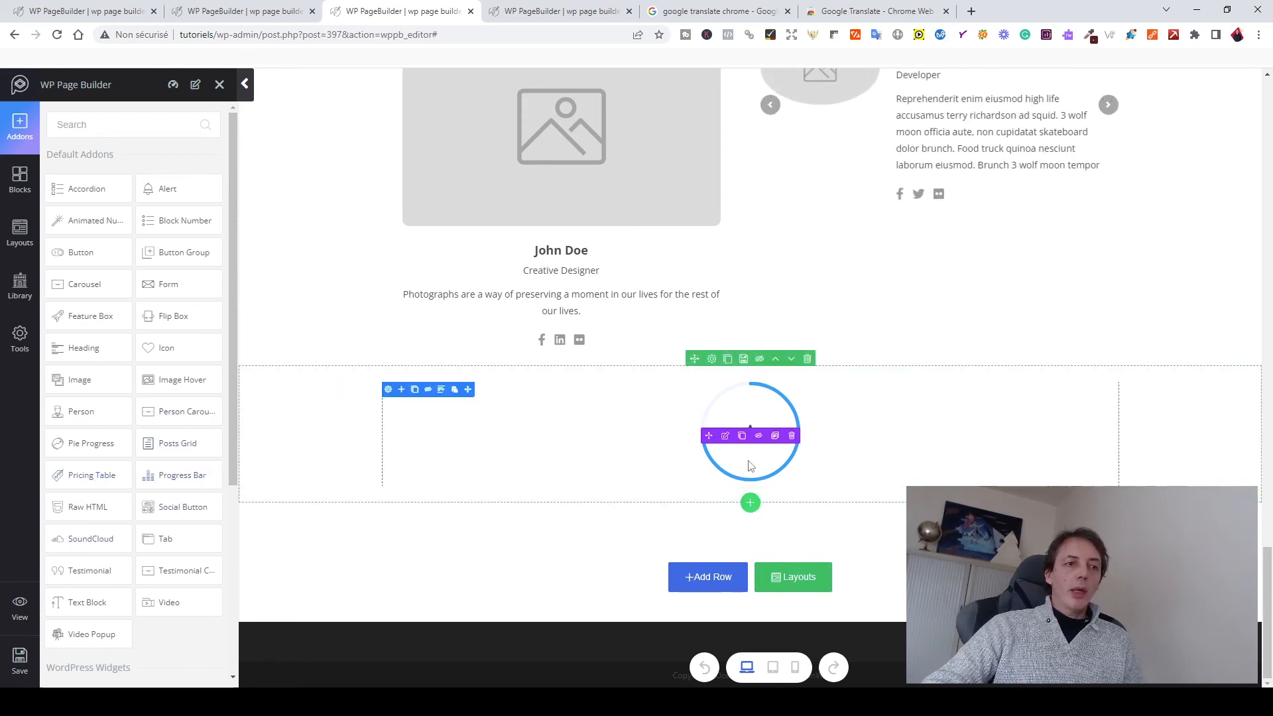
pyautogui.click(696, 577)
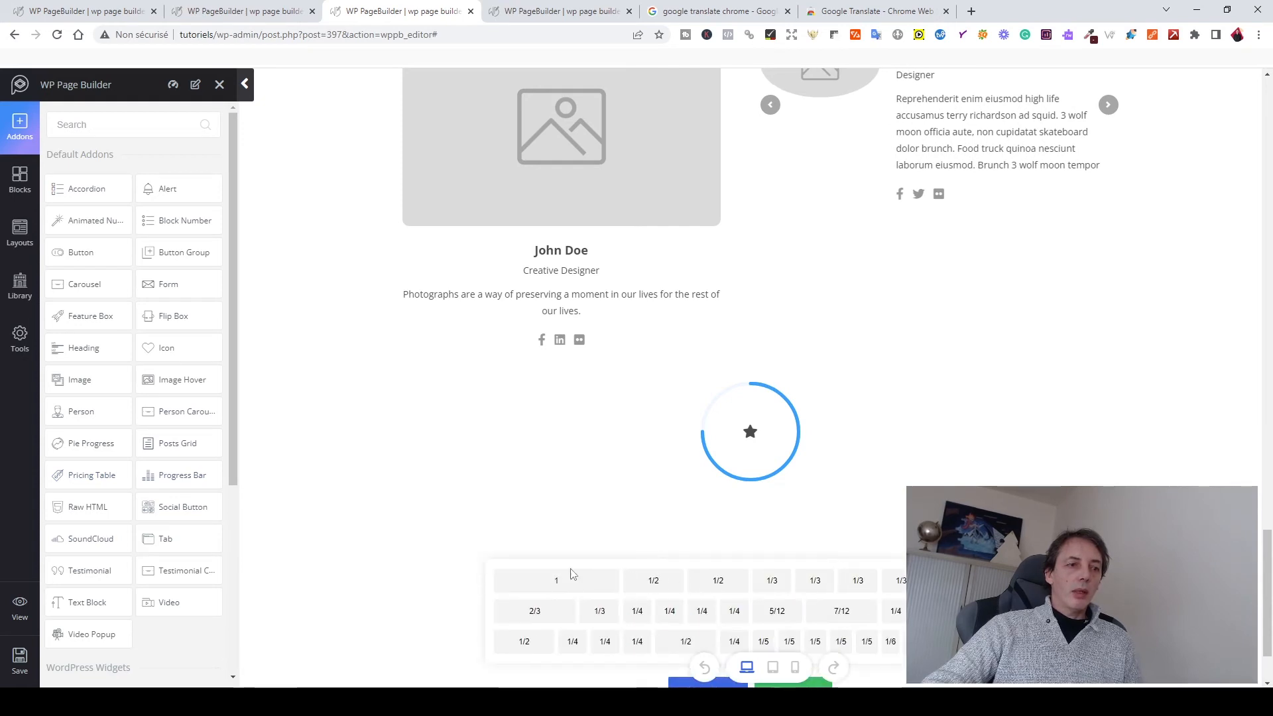
pyautogui.click(563, 579)
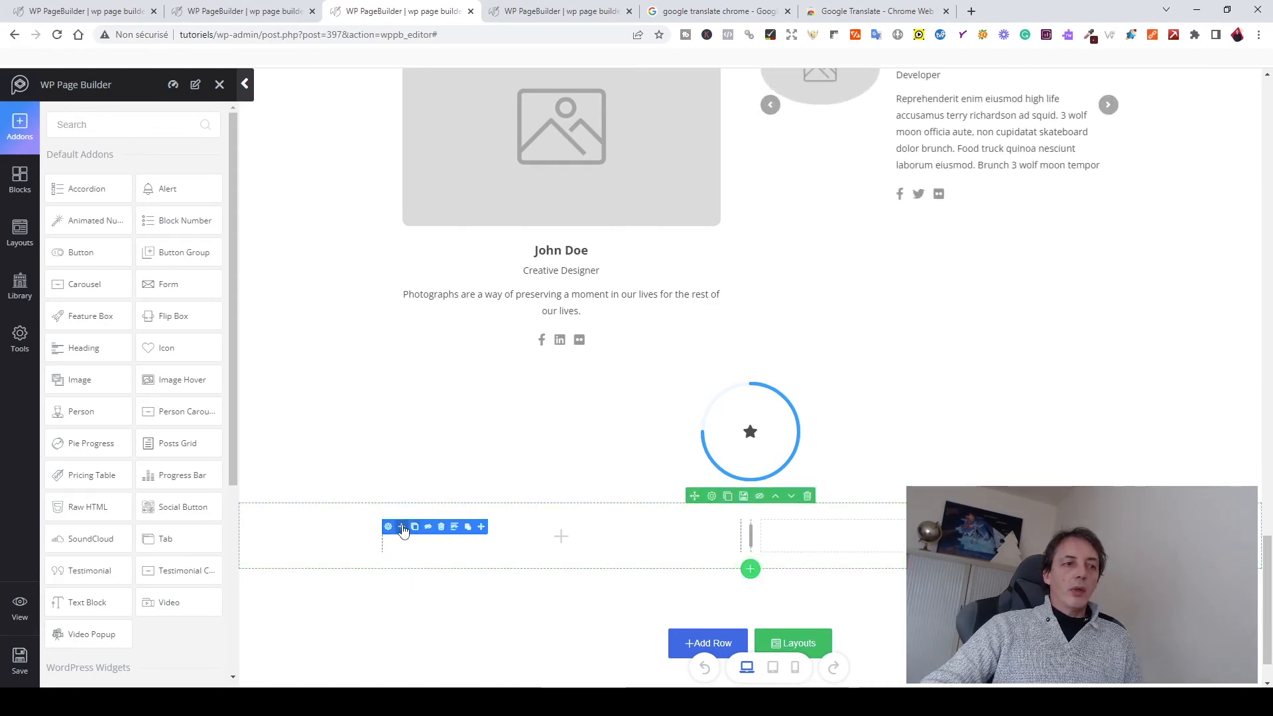
# - Add columns to the new row, try resizing them with the divider, and delete the second column to leave three equal columns
pyautogui.click(403, 528)
pyautogui.click(402, 528)
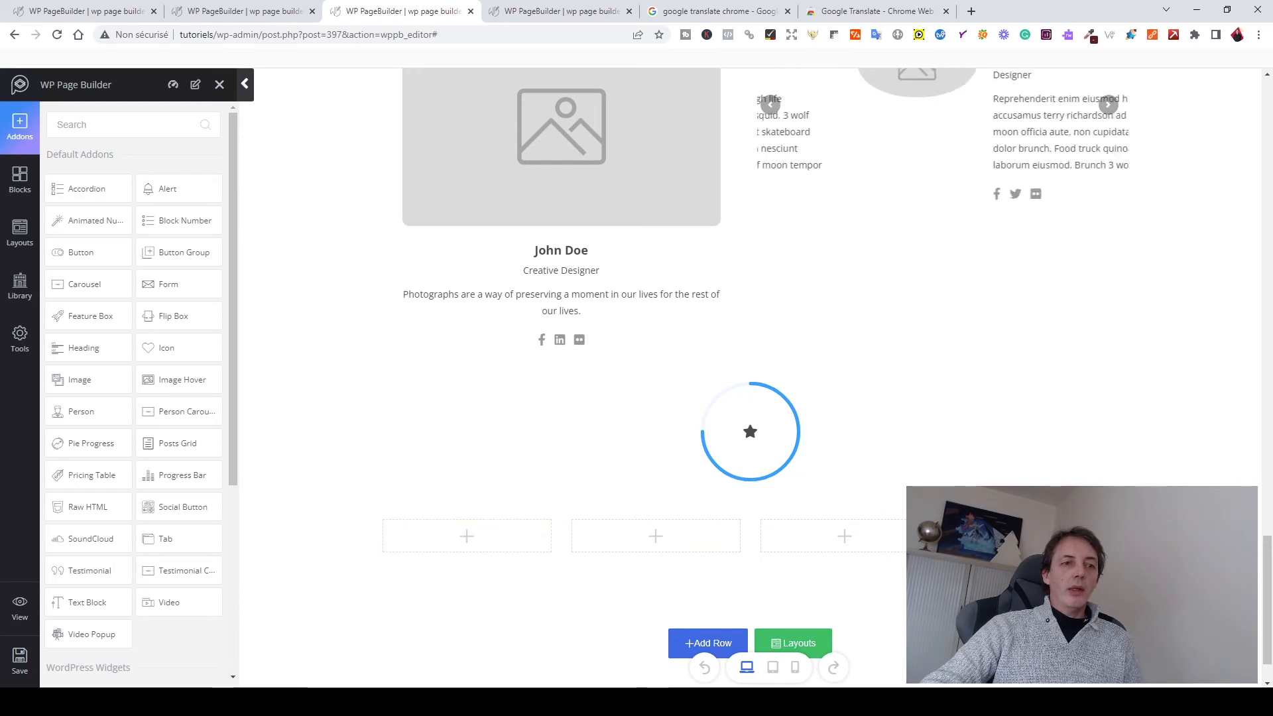
pyautogui.moveTo(748, 533)
pyautogui.mouseDown()
pyautogui.moveTo(861, 528)
pyautogui.moveTo(682, 531)
pyautogui.moveTo(750, 535)
pyautogui.mouseUp()
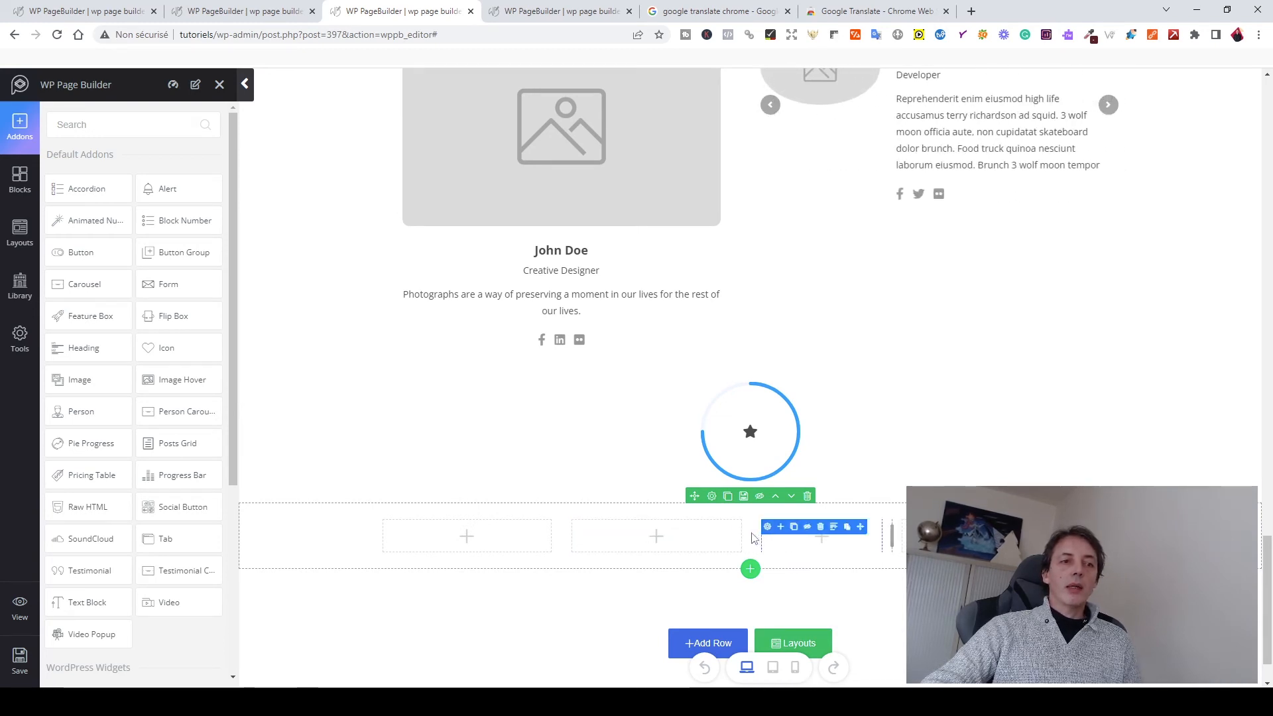
pyautogui.moveTo(751, 537); pyautogui.dragTo(741, 534)
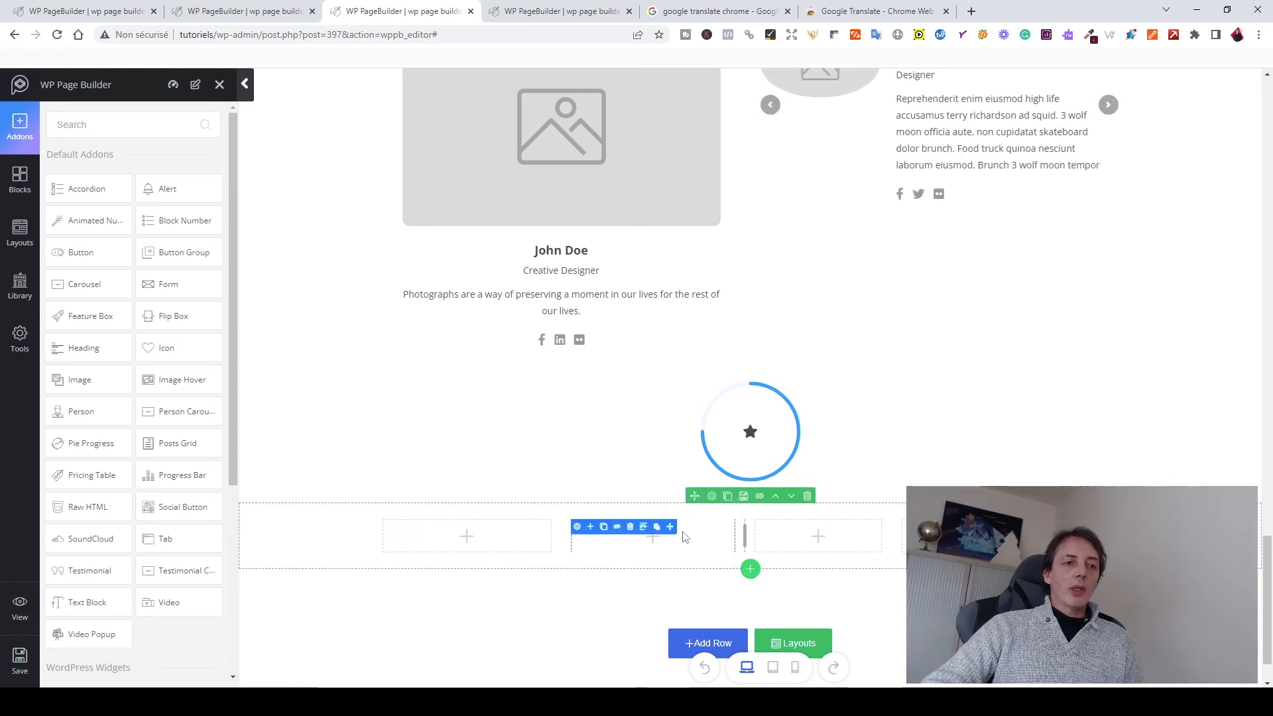
pyautogui.click(629, 526)
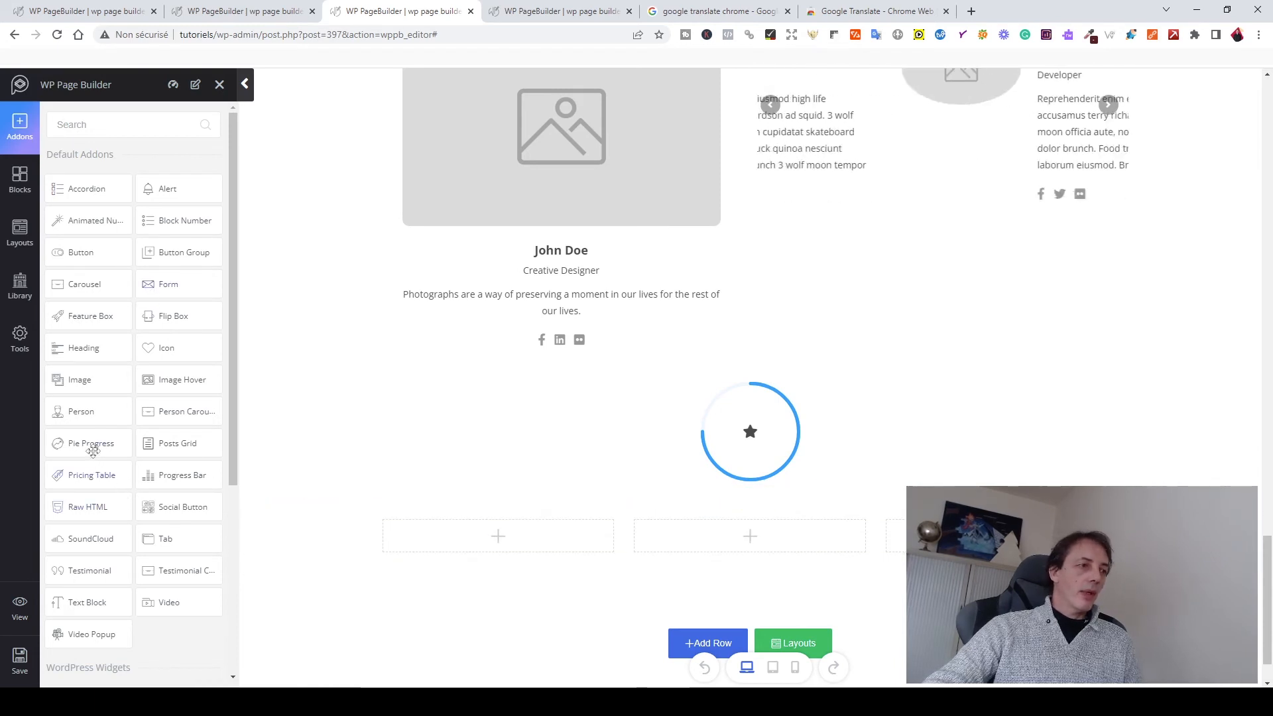
# - Place a Pricing Table addon in each of the row's three columns
pyautogui.moveTo(87, 469); pyautogui.dragTo(458, 539)
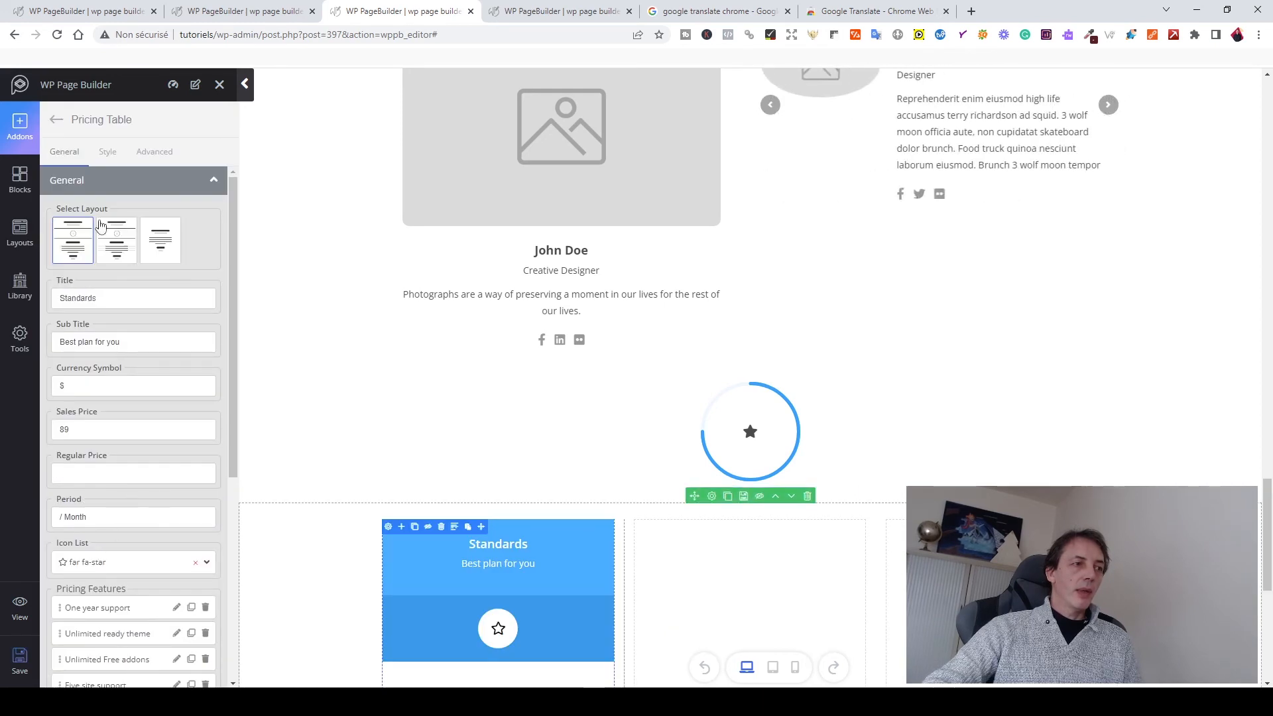
pyautogui.click(56, 120)
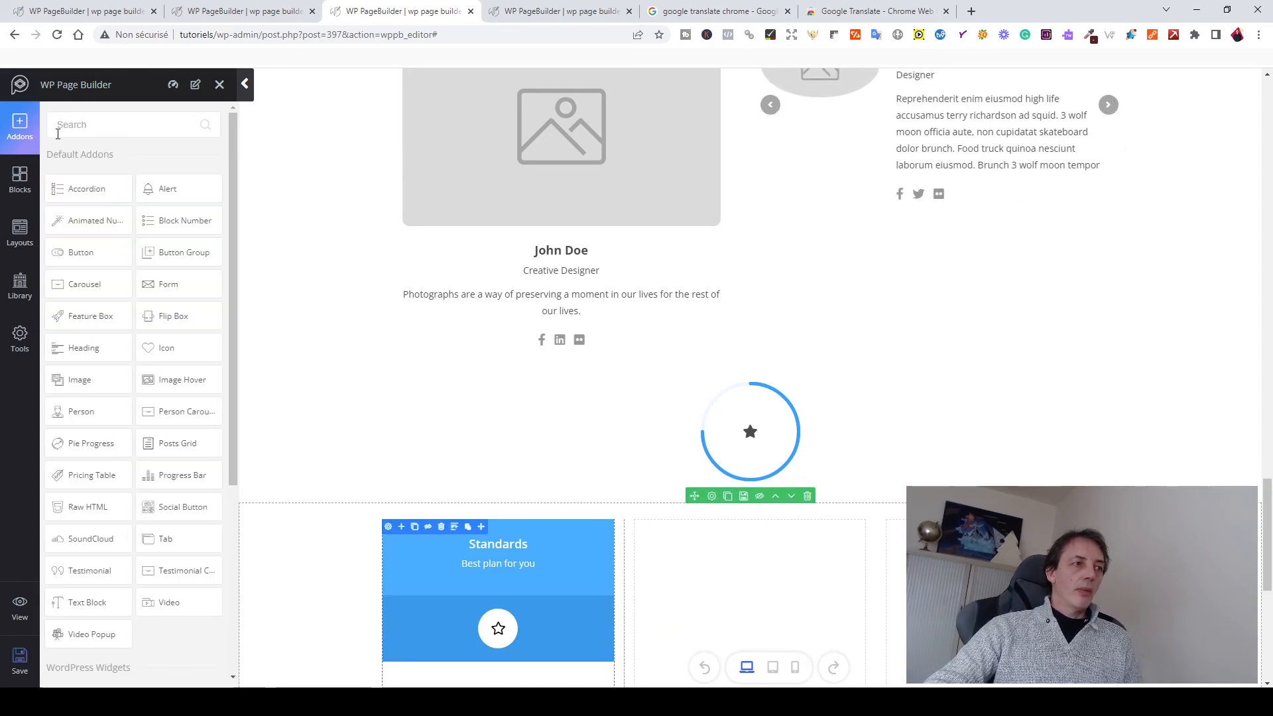
pyautogui.moveTo(92, 475); pyautogui.dragTo(736, 577)
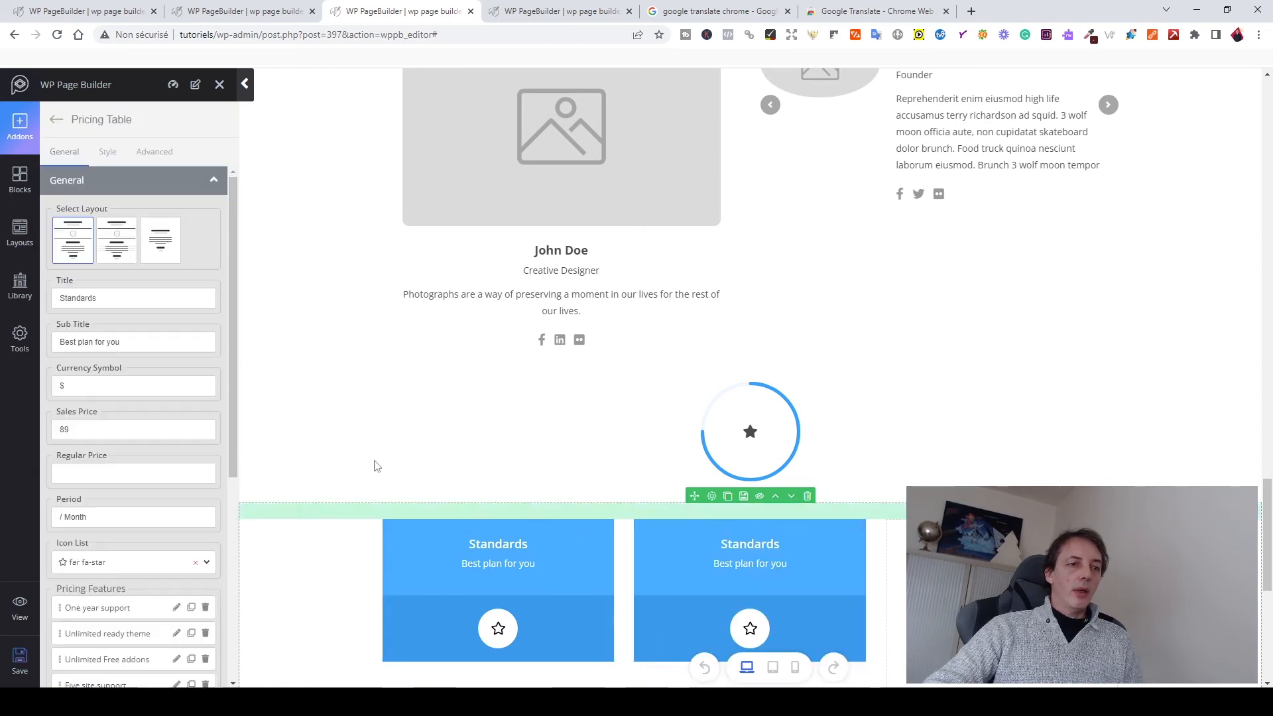
pyautogui.click(57, 124)
pyautogui.moveTo(99, 472); pyautogui.dragTo(836, 545)
pyautogui.scroll(-5, 862, 517)
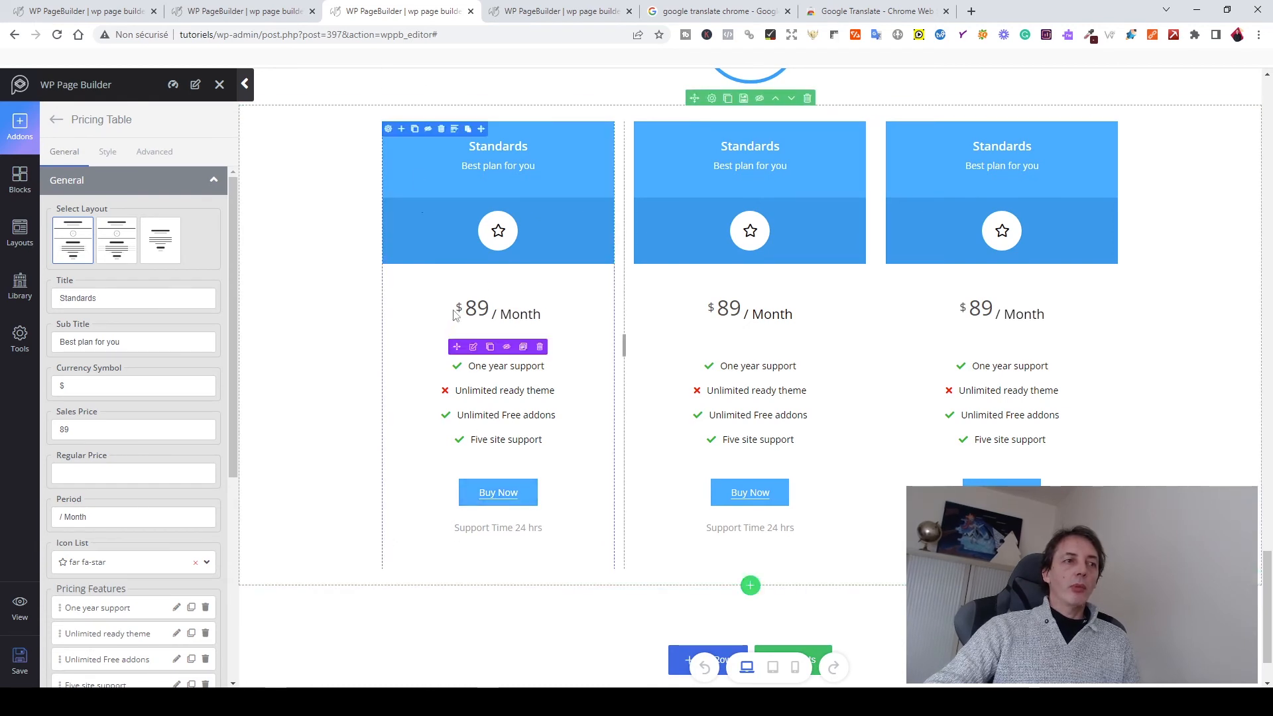
# - Try the second and third layouts on the third column's Pricing Table and switch it back to the first layout
pyautogui.click(113, 256)
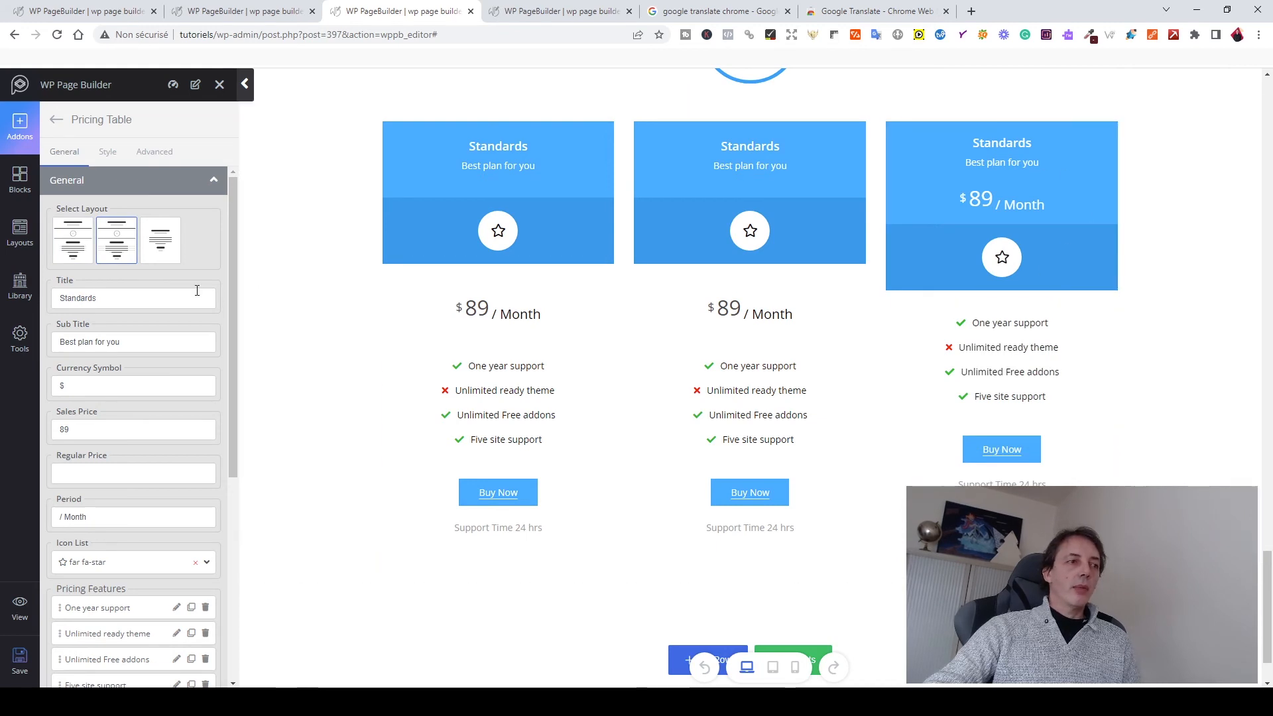
pyautogui.click(164, 250)
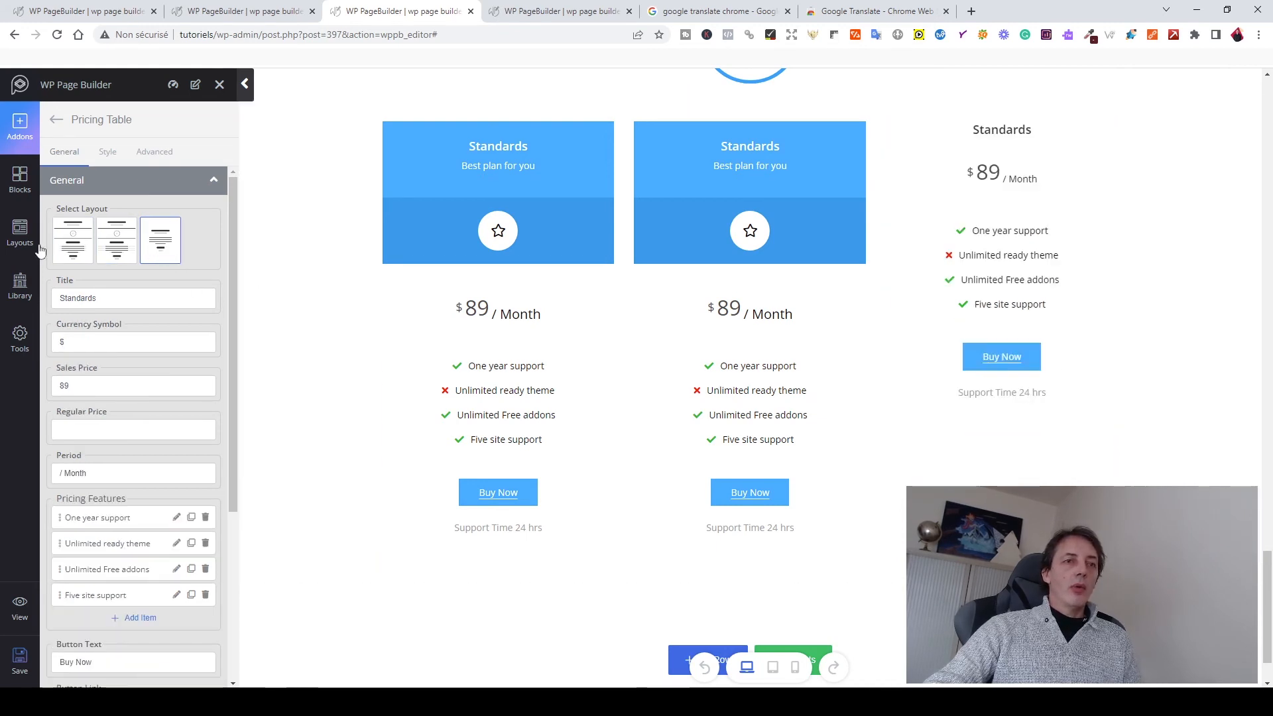
pyautogui.click(63, 245)
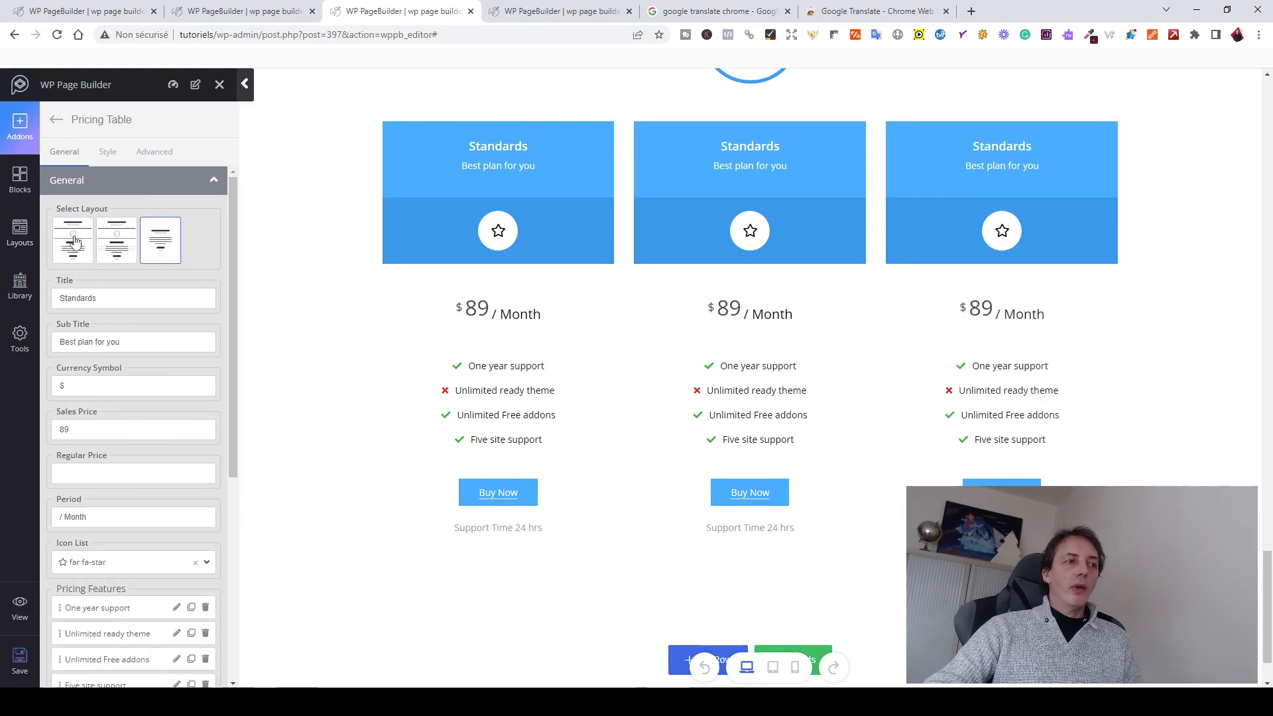
pyautogui.click(119, 248)
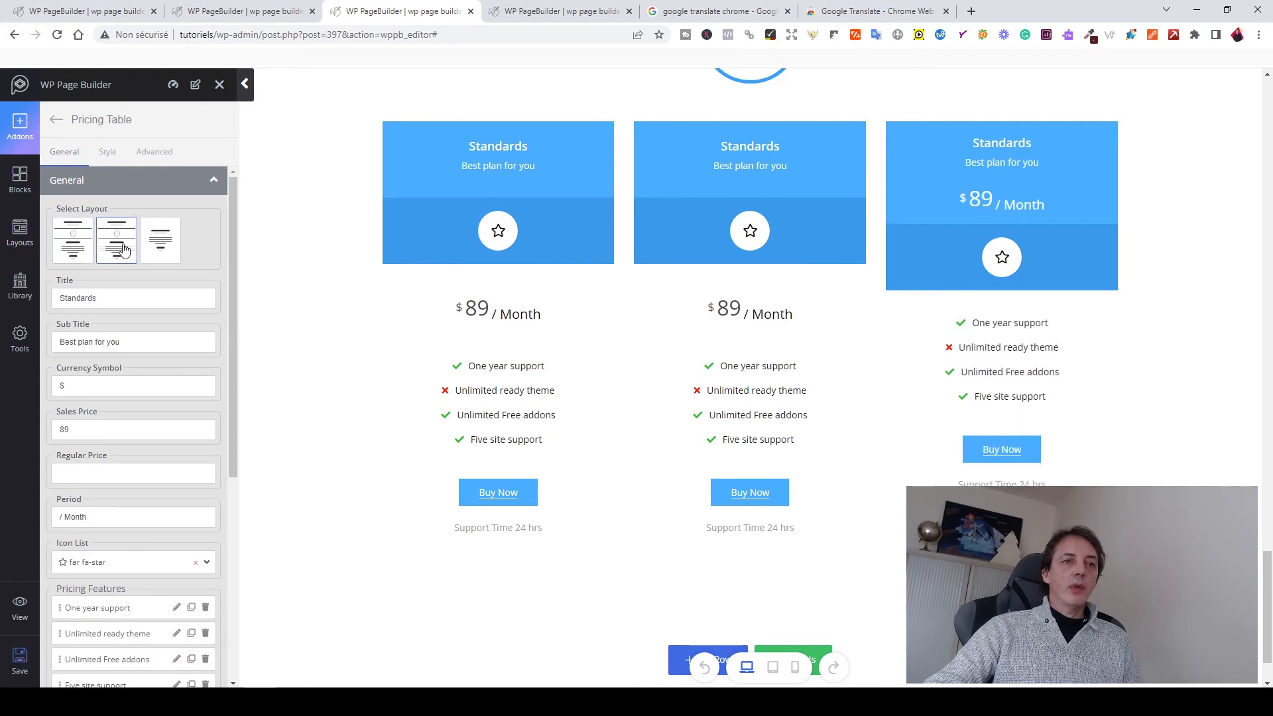
pyautogui.click(163, 258)
pyautogui.click(65, 246)
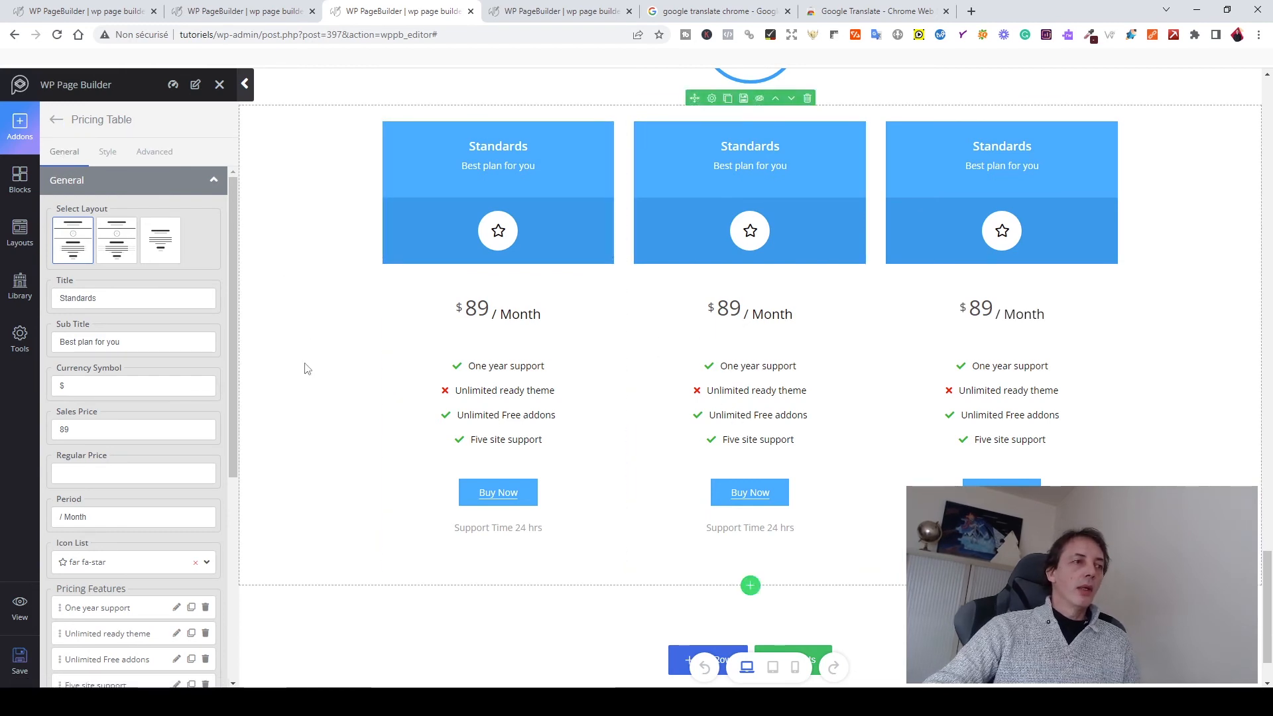
# - Add a single-column row below the pricing tables and place a Progress Bar addon in it
pyautogui.click(55, 120)
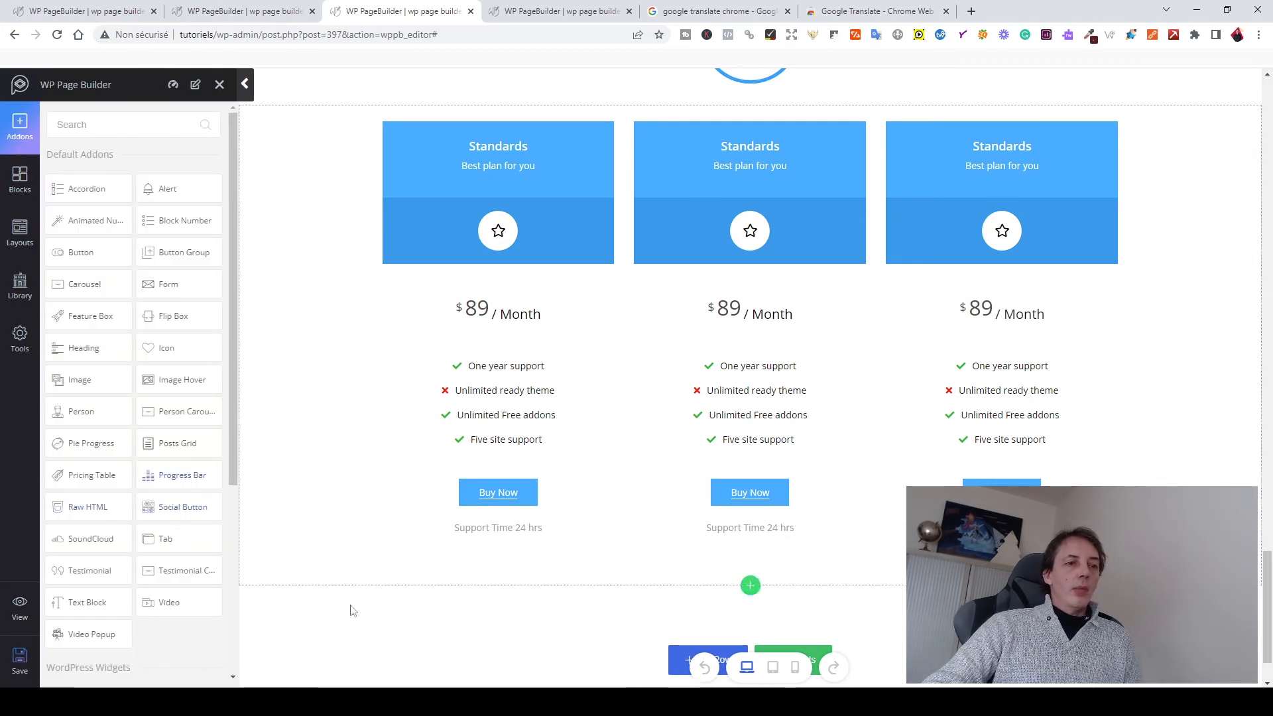
pyautogui.scroll(-1, 703, 564)
pyautogui.click(721, 581)
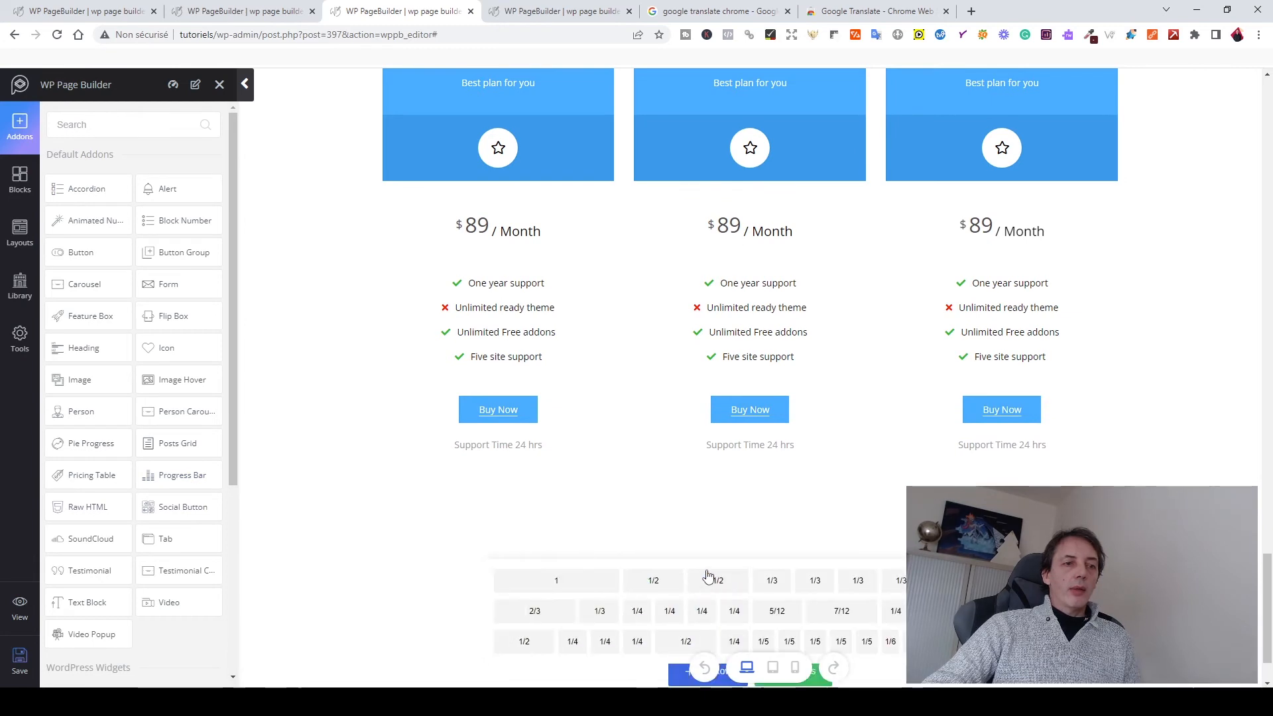
pyautogui.click(583, 592)
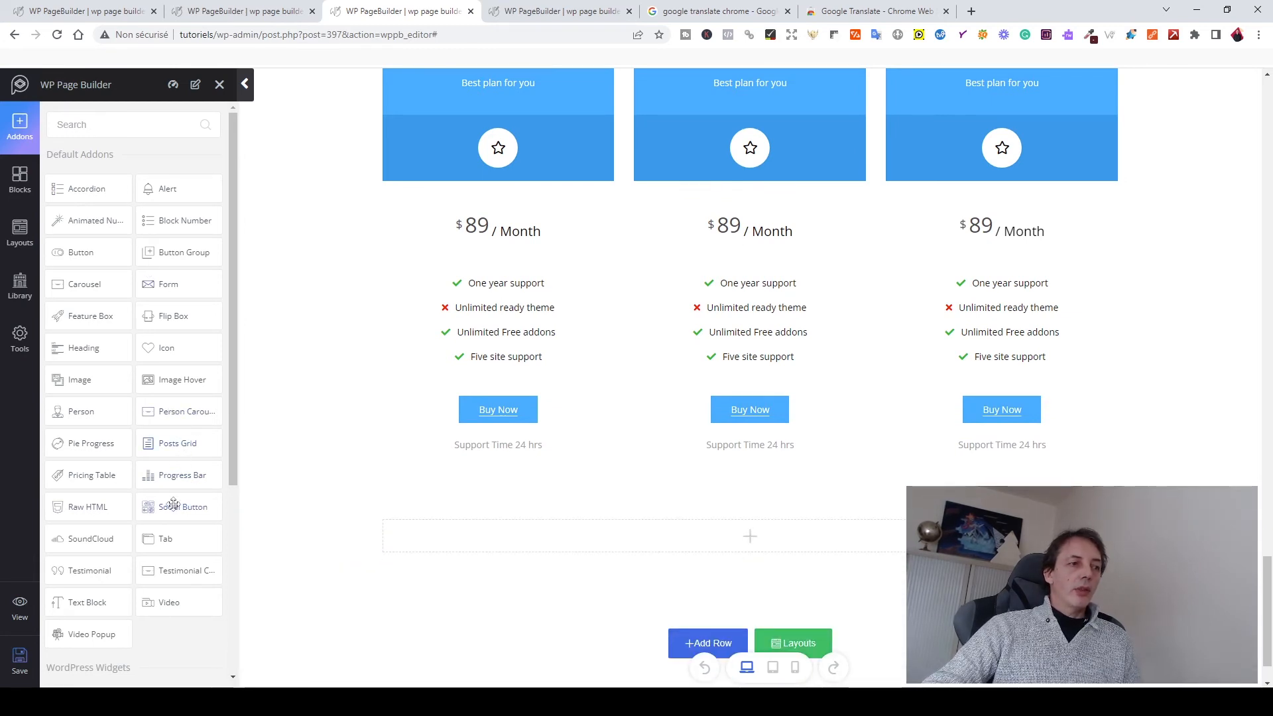
pyautogui.moveTo(174, 476); pyautogui.dragTo(729, 541)
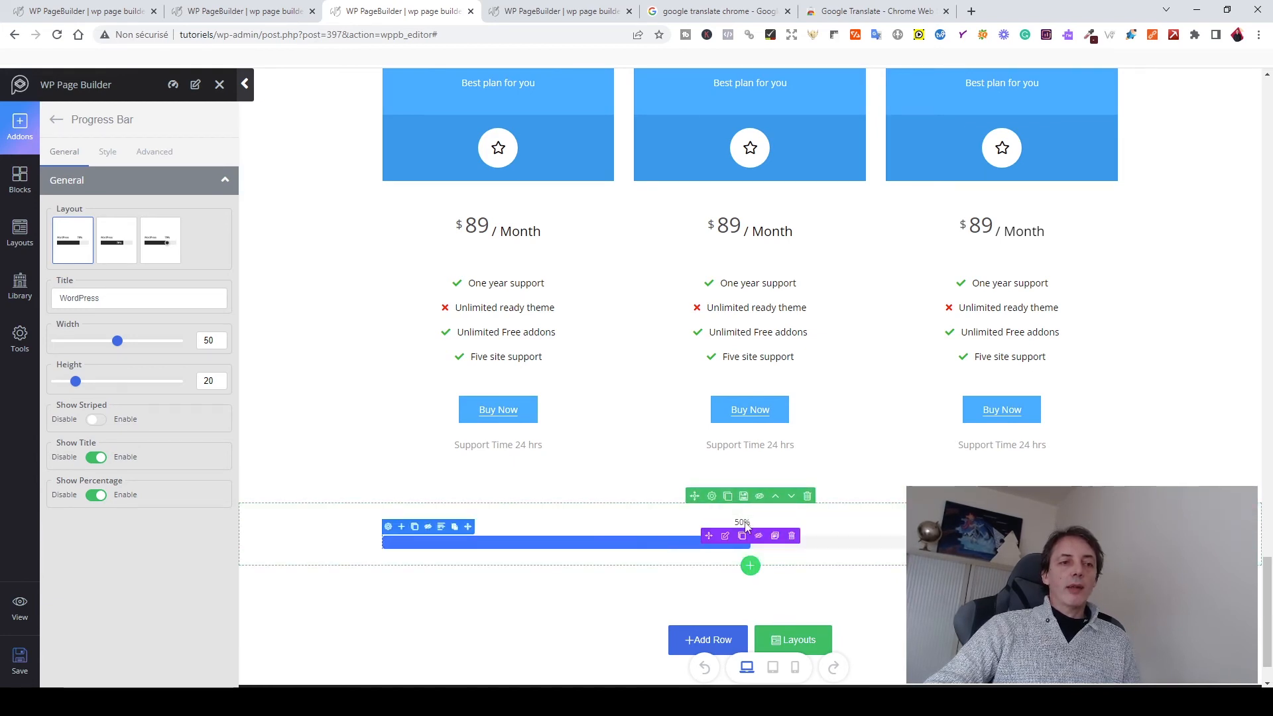
# - Try the Progress Bar layouts, apply the third one with the thin bar and end dot, disable Show Title, and return to the addon list
pyautogui.click(129, 246)
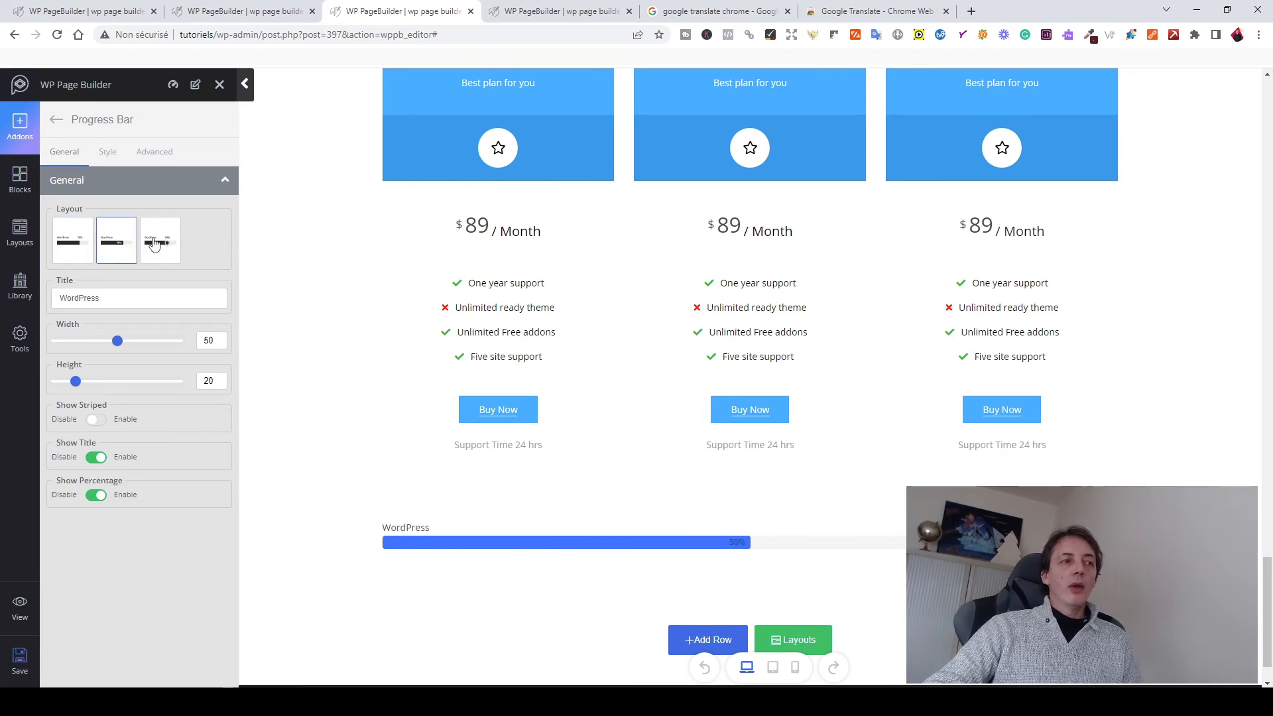
pyautogui.click(154, 245)
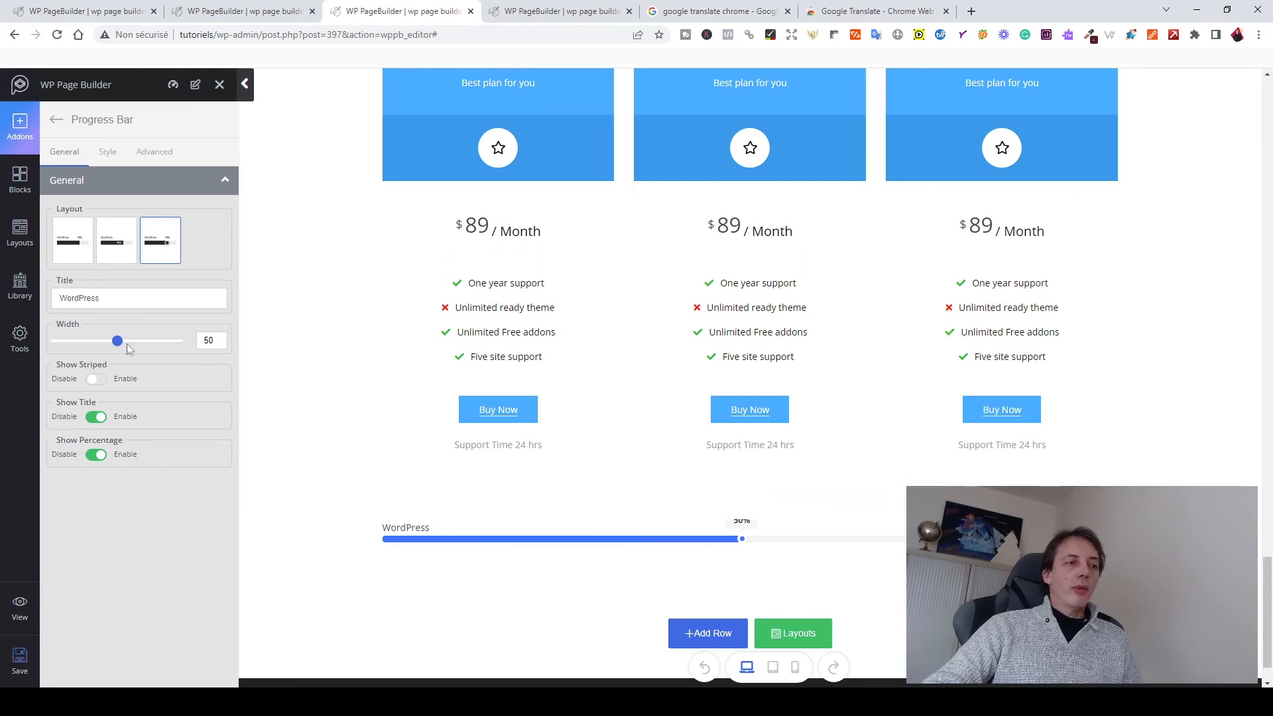
pyautogui.click(93, 418)
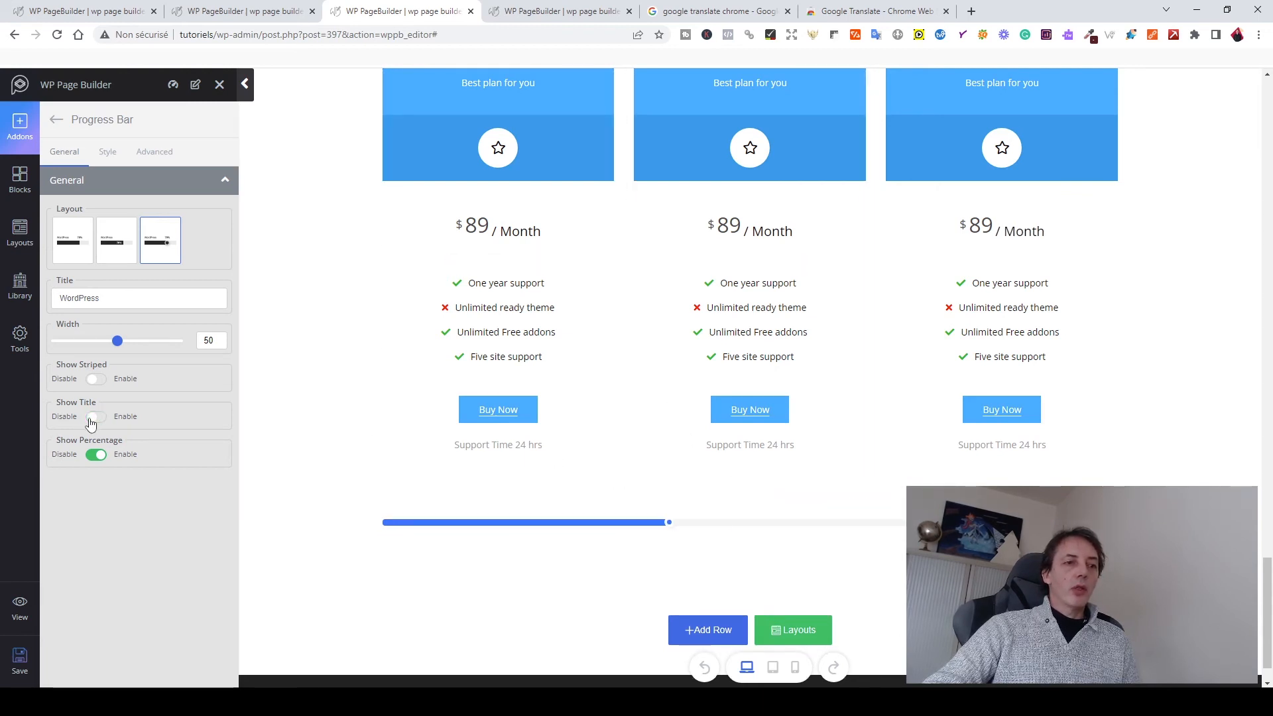
pyautogui.click(96, 462)
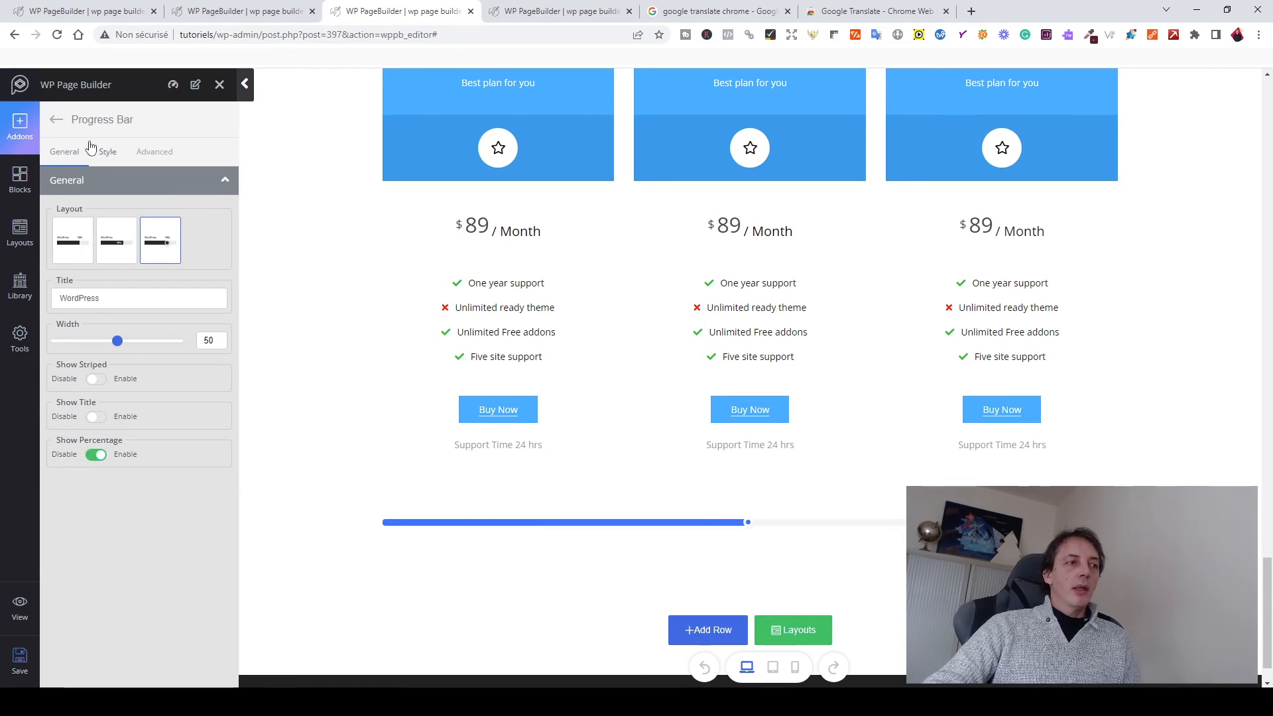
pyautogui.click(56, 119)
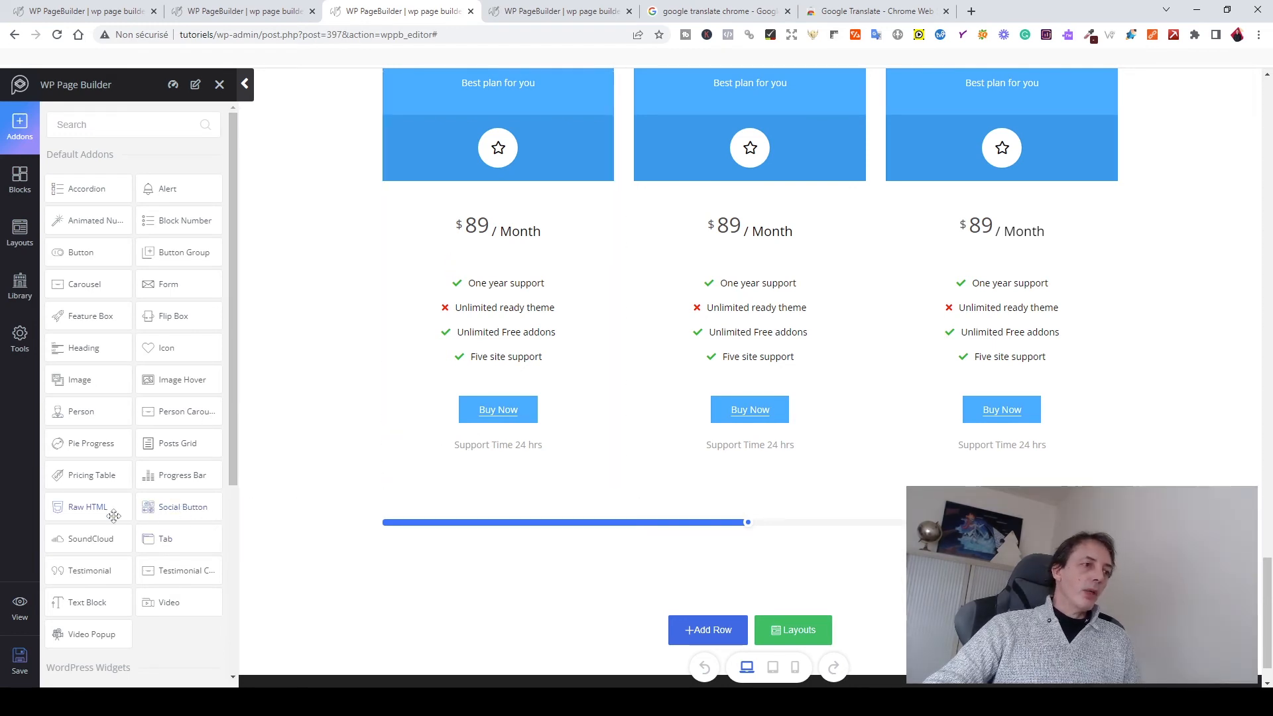
pyautogui.scroll(-1, 126, 502)
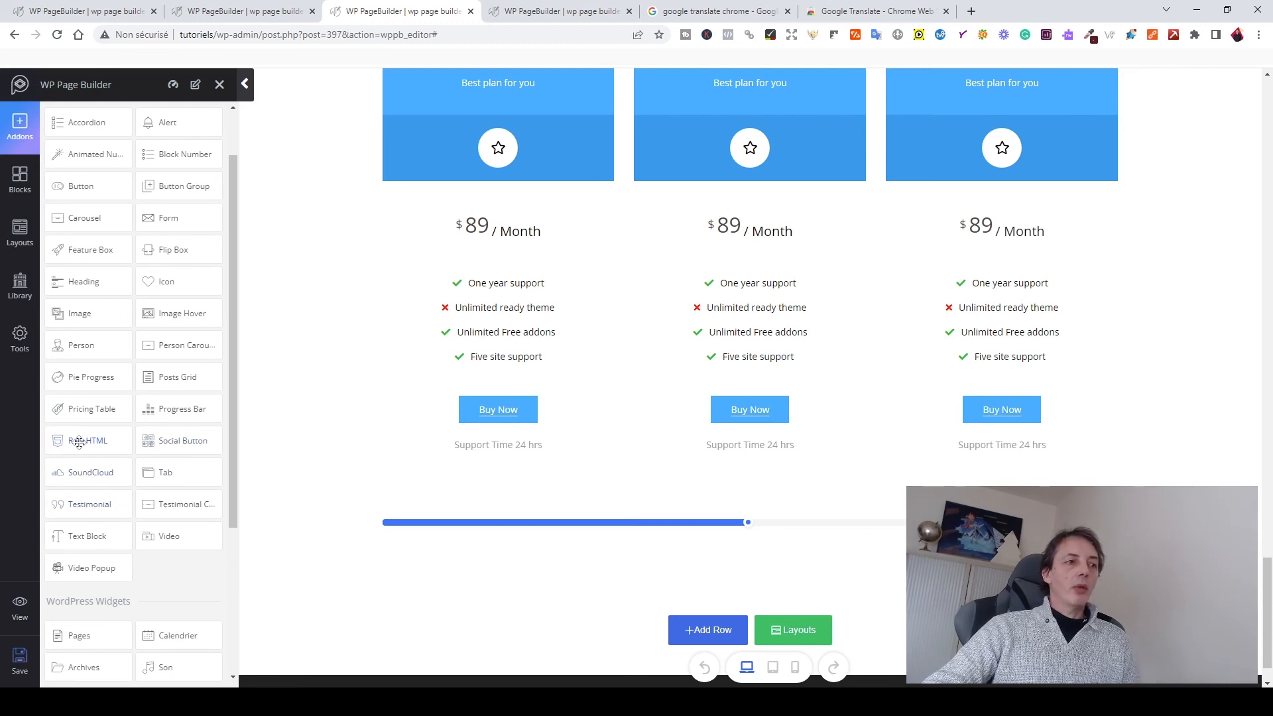
# - Add a single-column row below the progress bar, place a Raw HTML addon in it, and return to the addon list
pyautogui.click(683, 630)
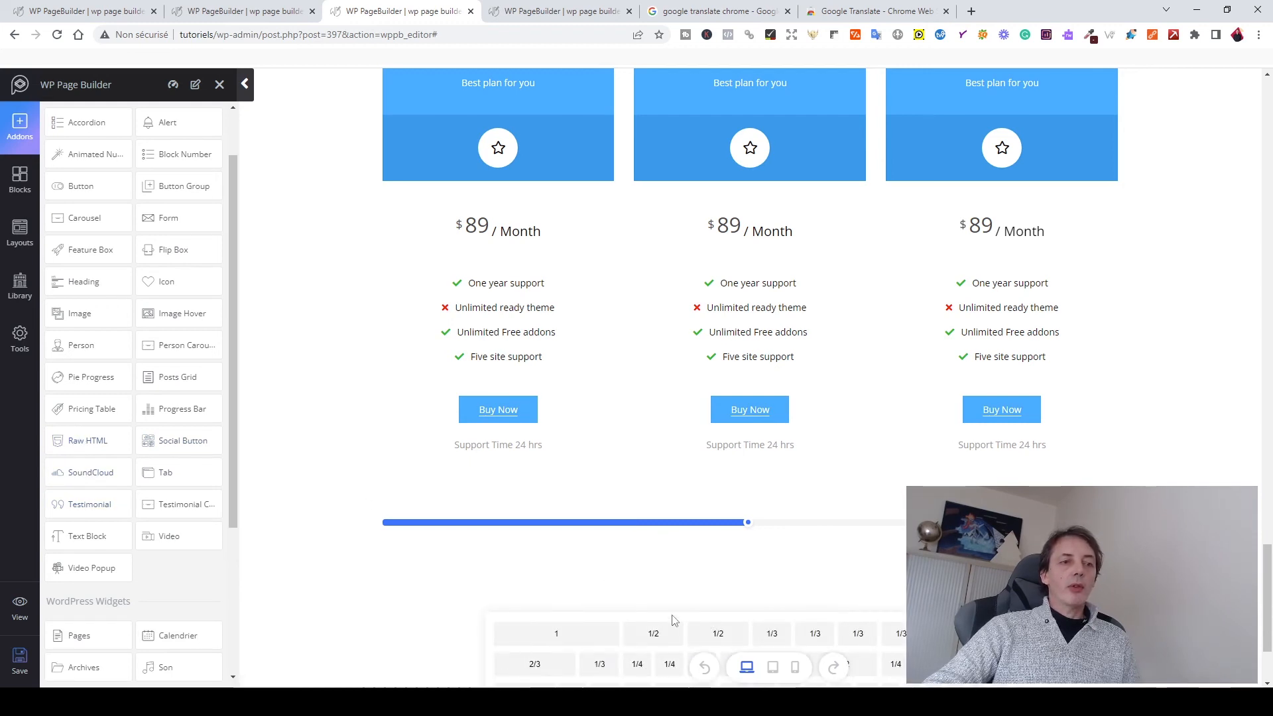
pyautogui.click(595, 633)
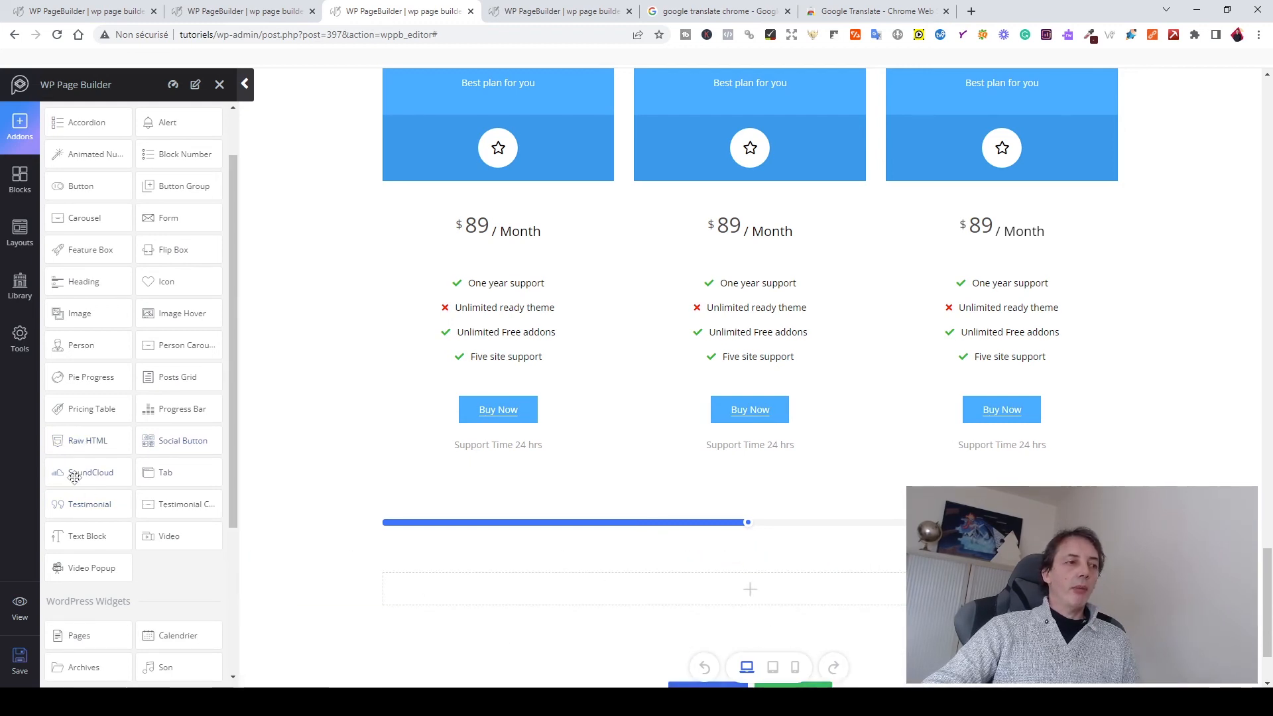
pyautogui.moveTo(71, 443); pyautogui.dragTo(616, 594)
pyautogui.moveTo(106, 264); pyautogui.dragTo(47, 226)
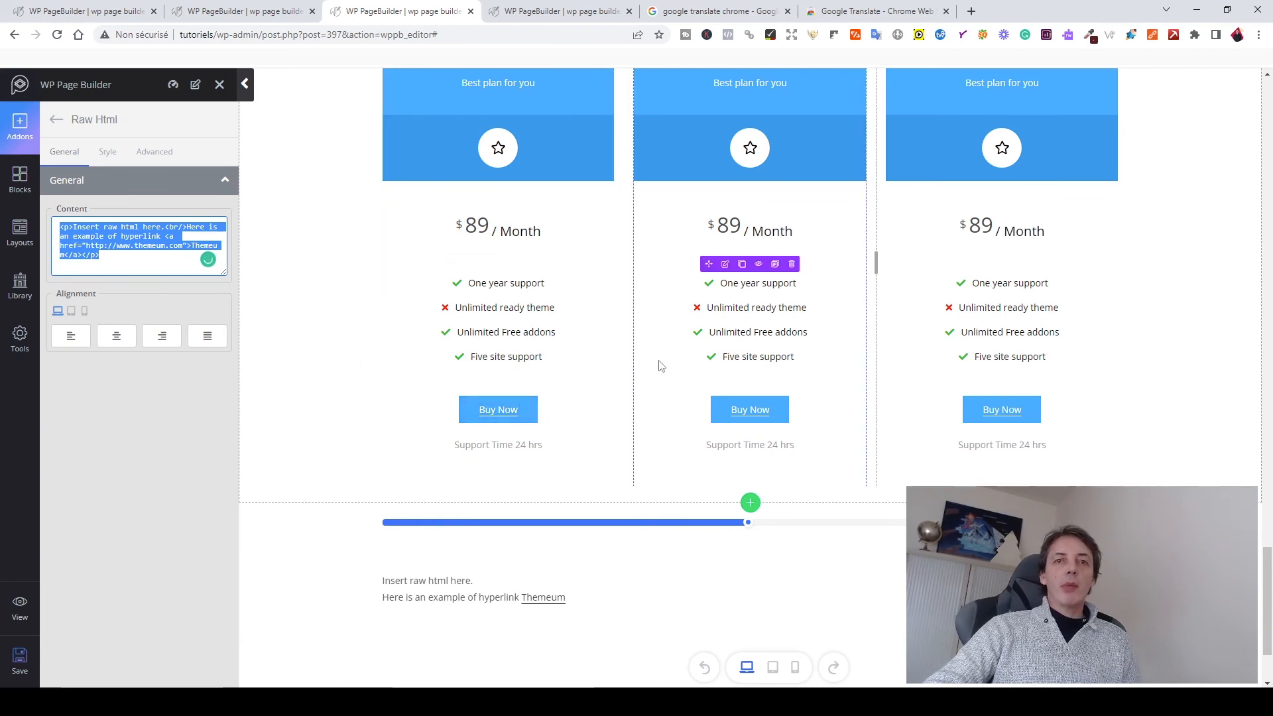
pyautogui.scroll(-2, 643, 474)
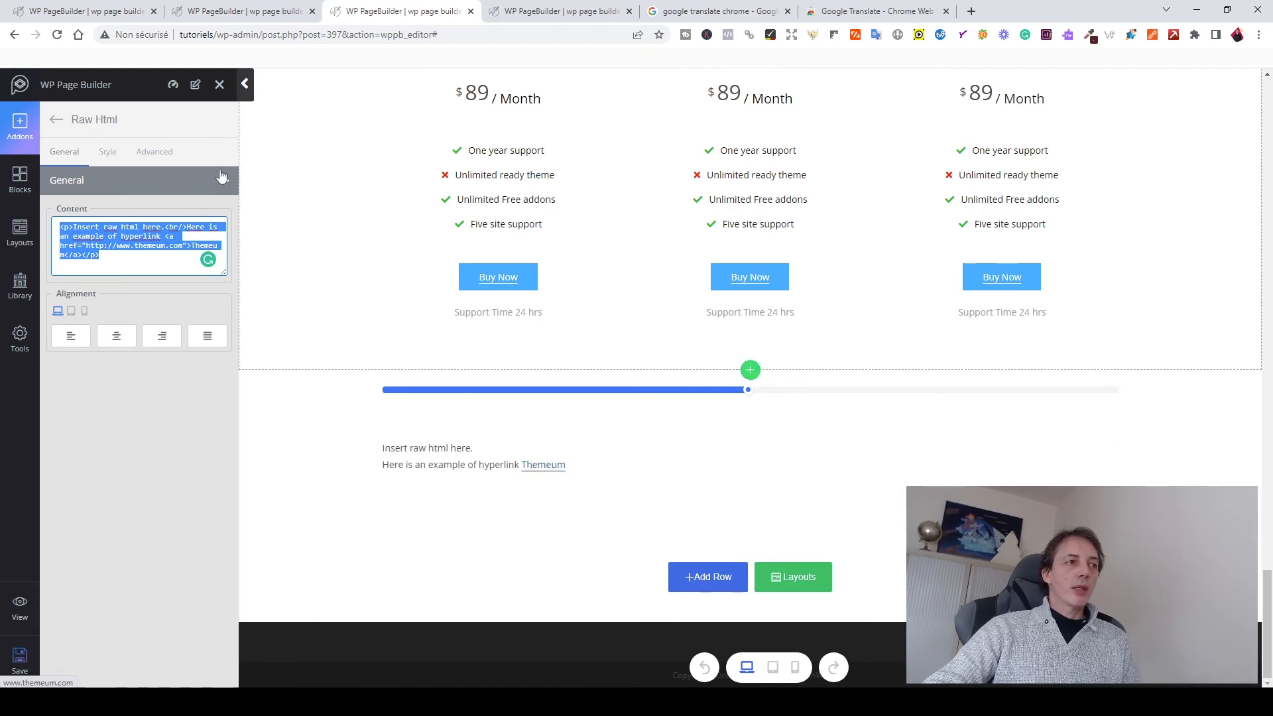
pyautogui.click(56, 121)
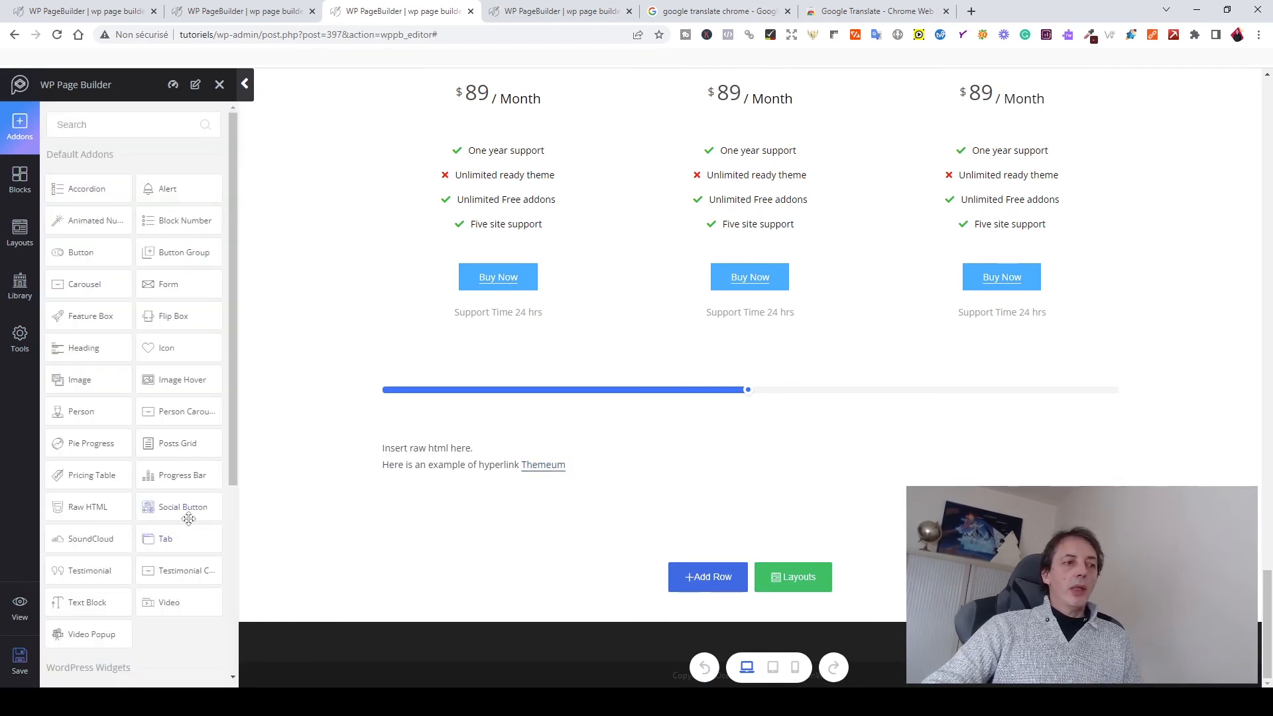
# - Add a single-column row with a Social Button addon below the raw HTML text and append a new item to its button list
pyautogui.click(713, 582)
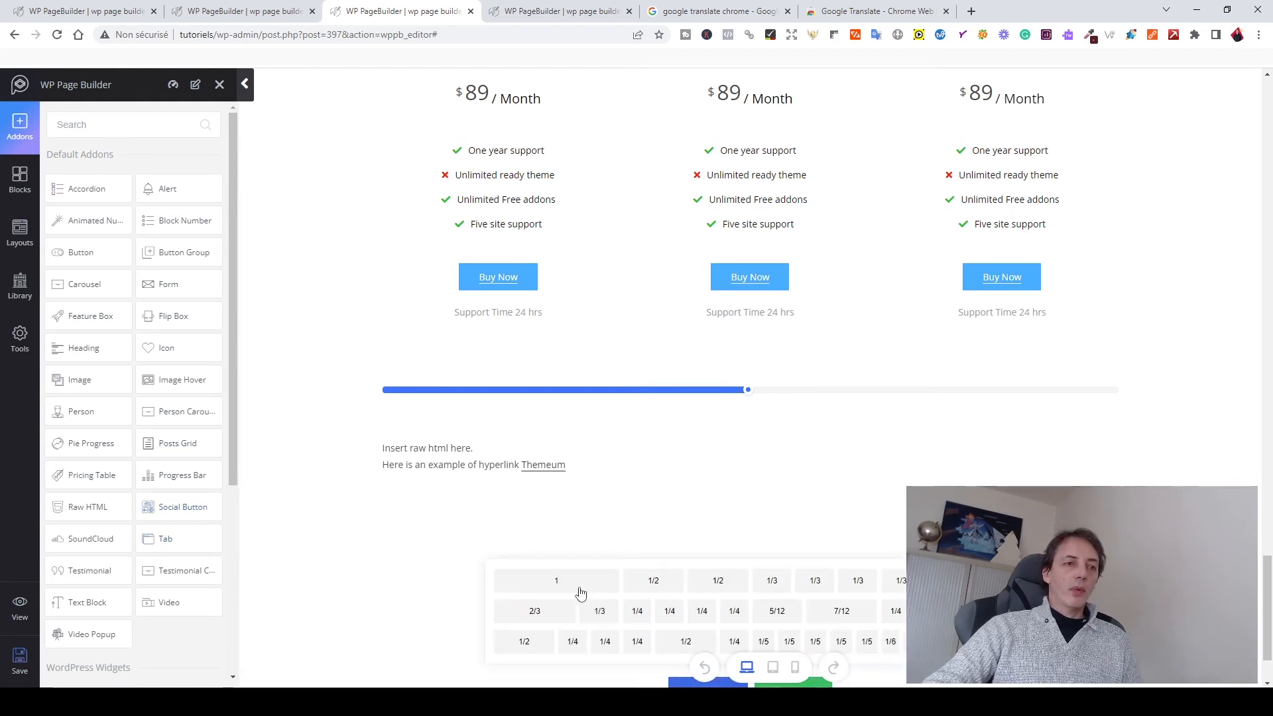
pyautogui.click(574, 584)
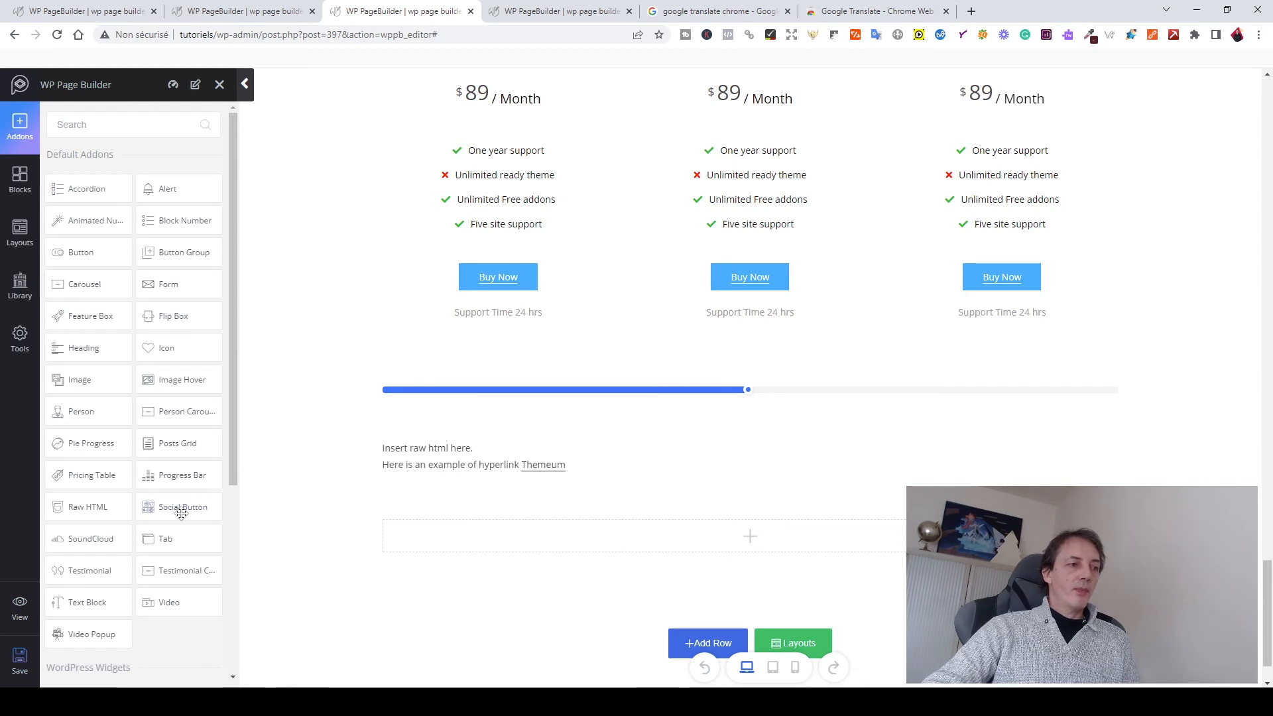
pyautogui.moveTo(181, 514); pyautogui.dragTo(719, 532)
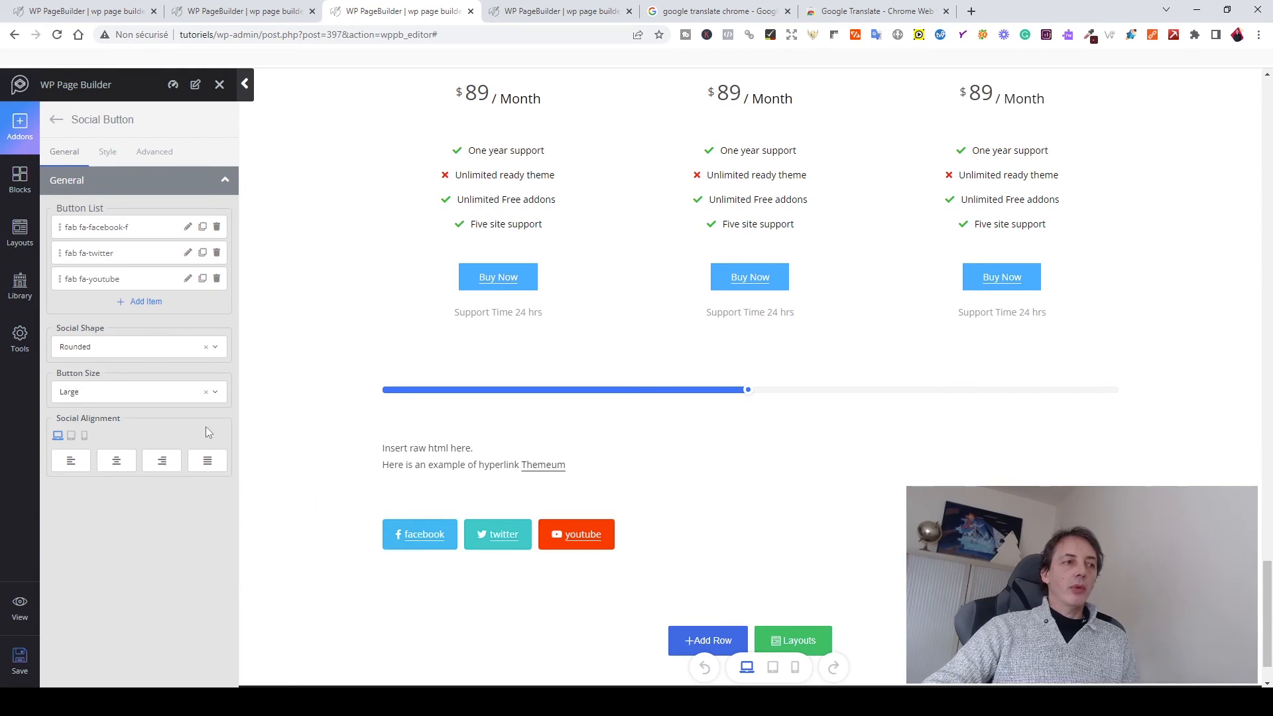
pyautogui.click(146, 302)
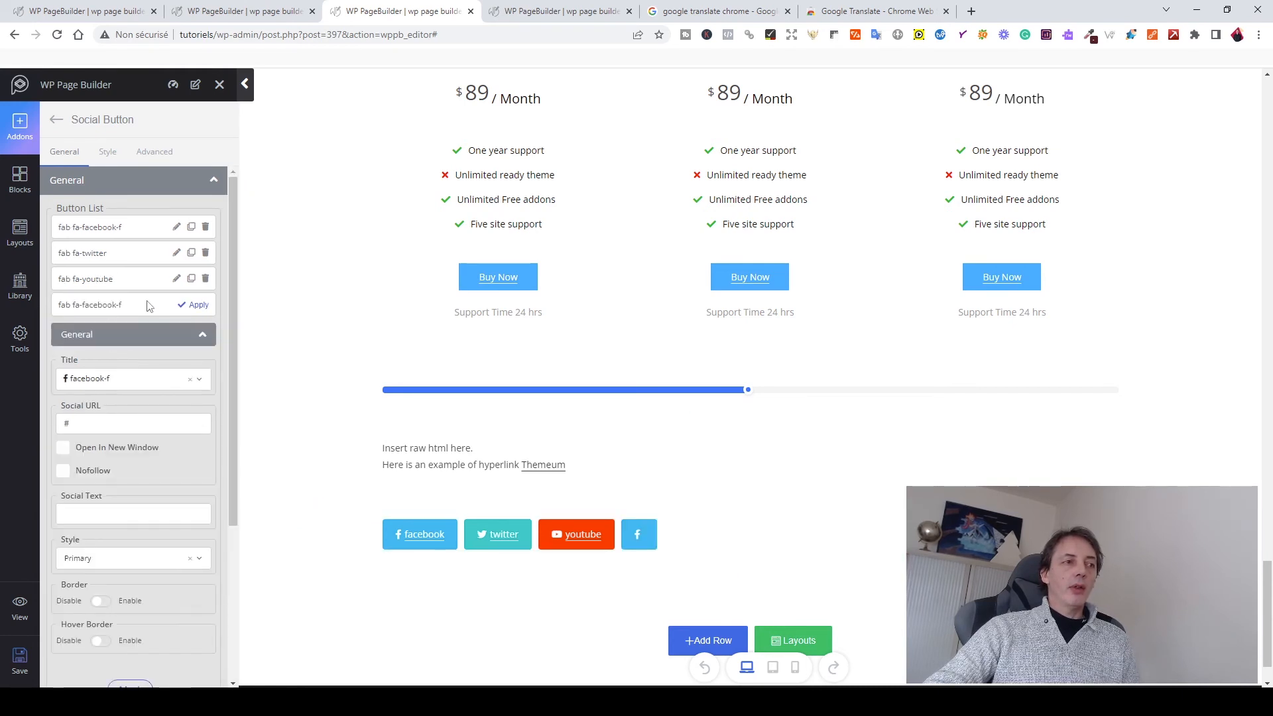
# - Look through the social network icons offered for the new button's title, check its Social URL field, and return to the addon list
pyautogui.click(143, 379)
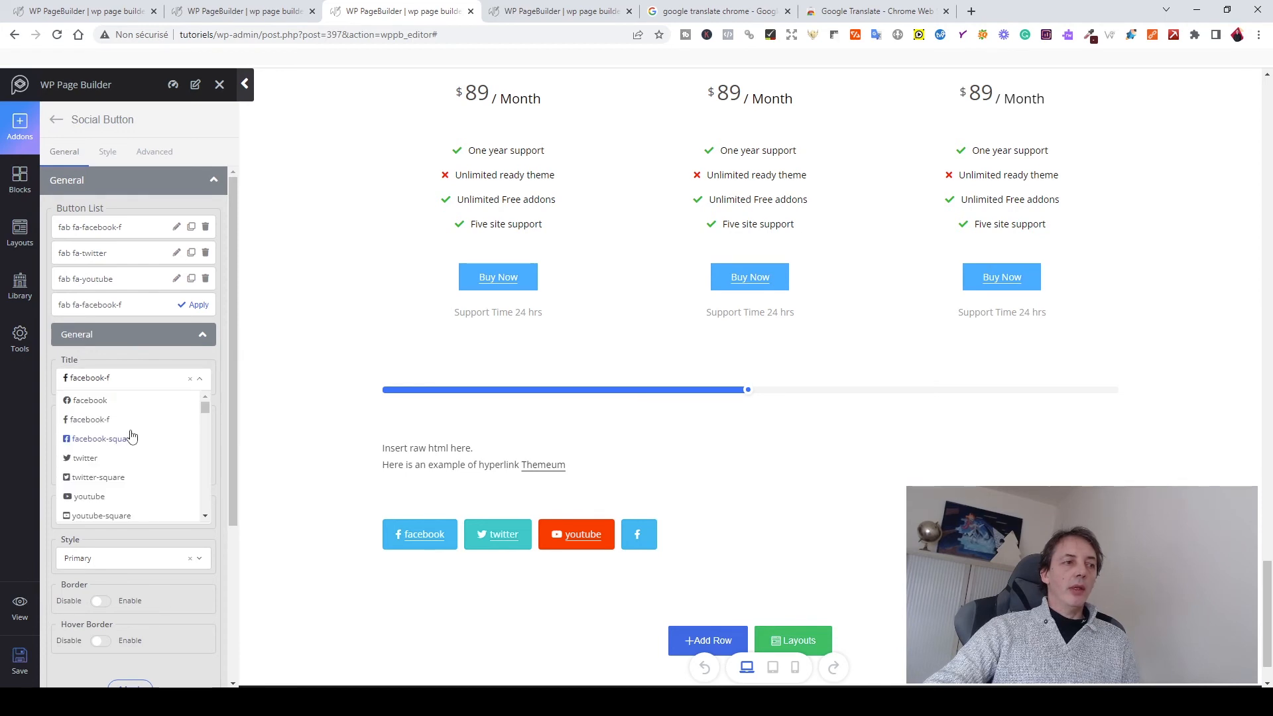
pyautogui.scroll(-5, 131, 436)
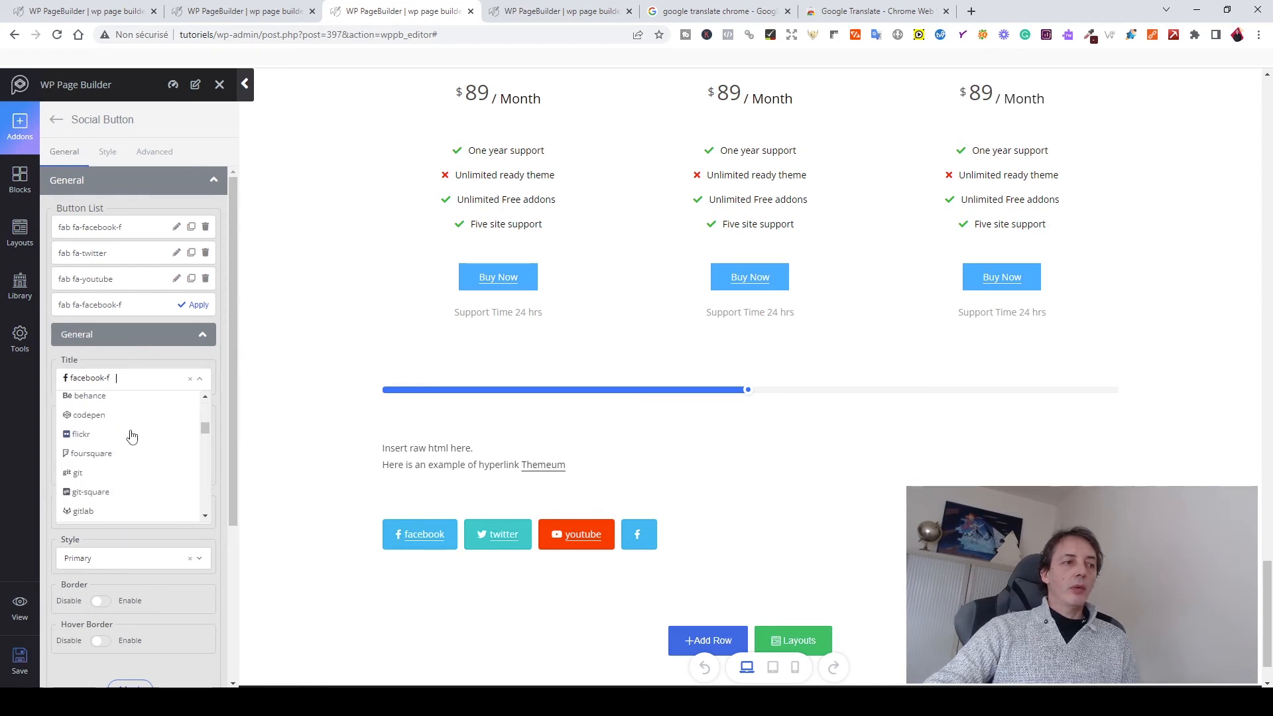
pyautogui.scroll(-5, 131, 436)
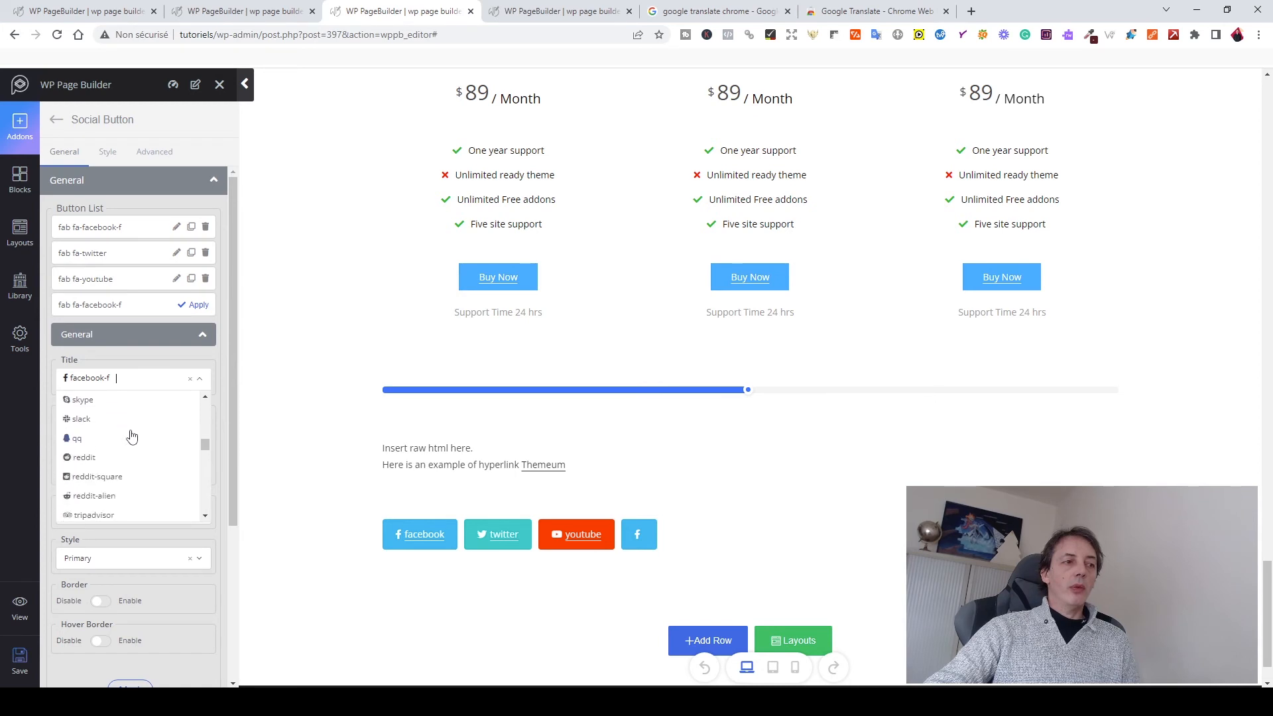
pyautogui.scroll(-2, 131, 435)
pyautogui.scroll(-2, 131, 435)
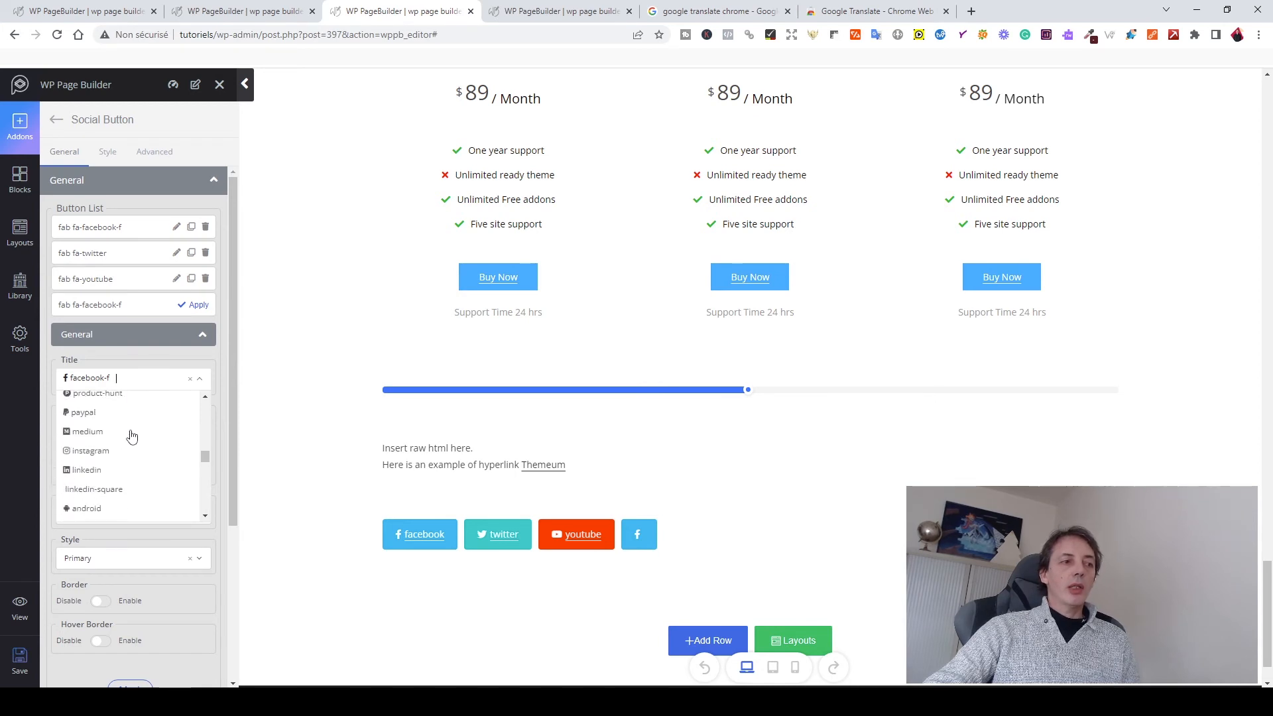
pyautogui.scroll(-6, 130, 436)
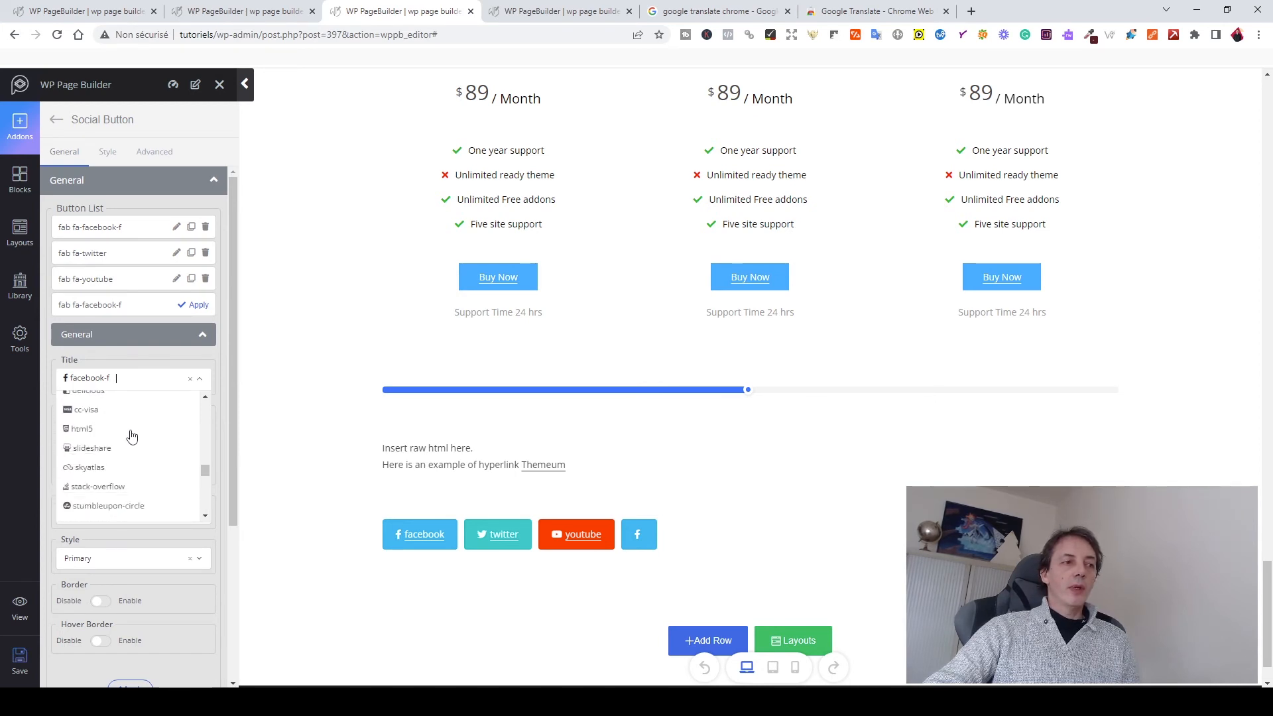
pyautogui.scroll(-4, 131, 435)
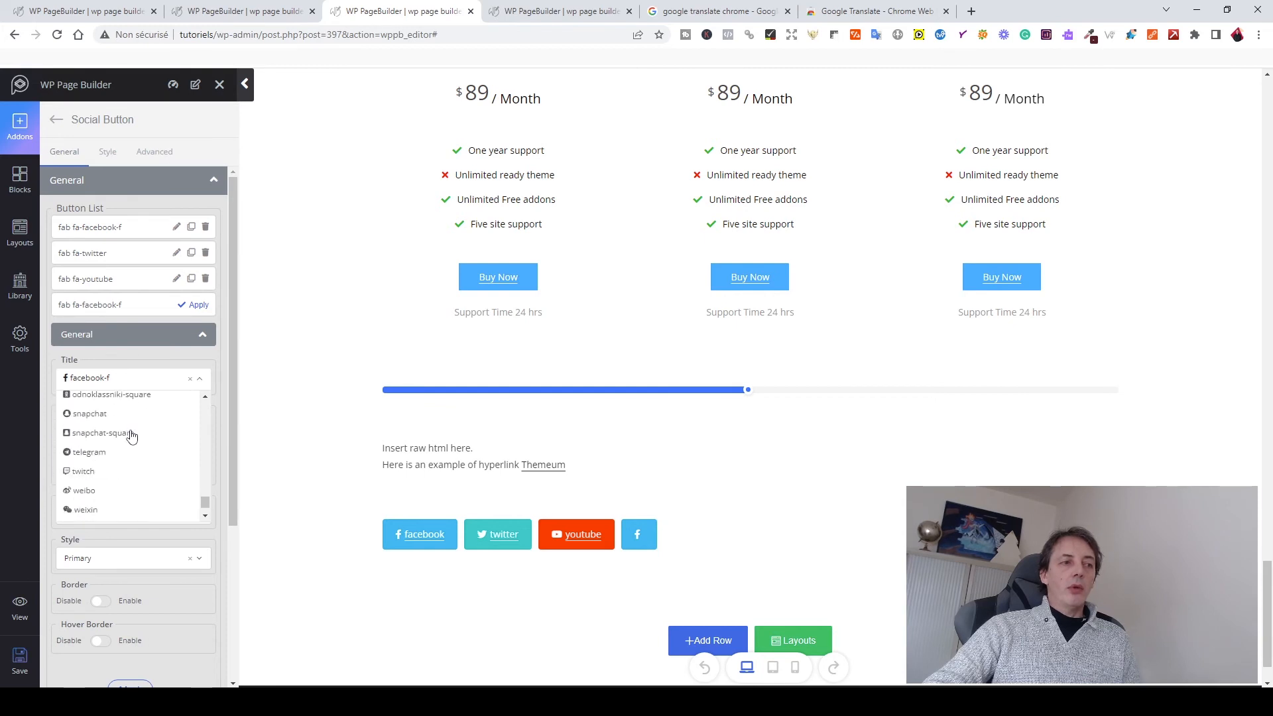
pyautogui.scroll(-1, 130, 435)
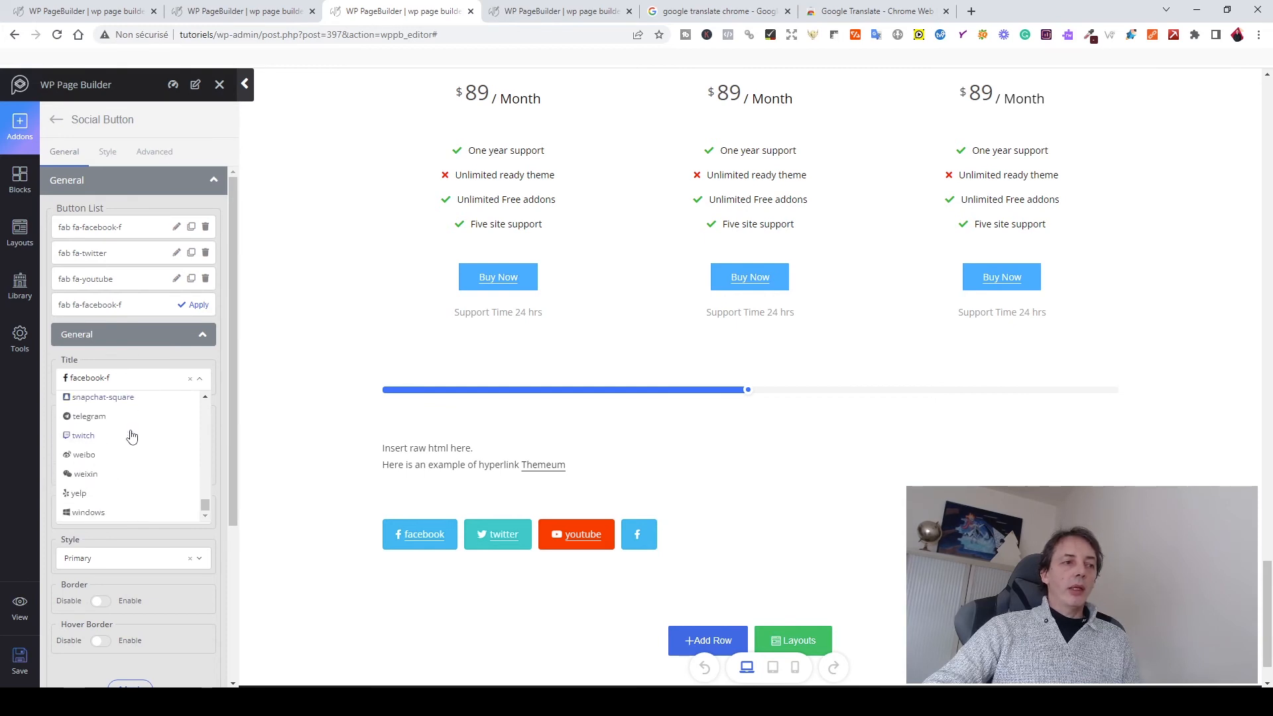
pyautogui.scroll(-2, 131, 435)
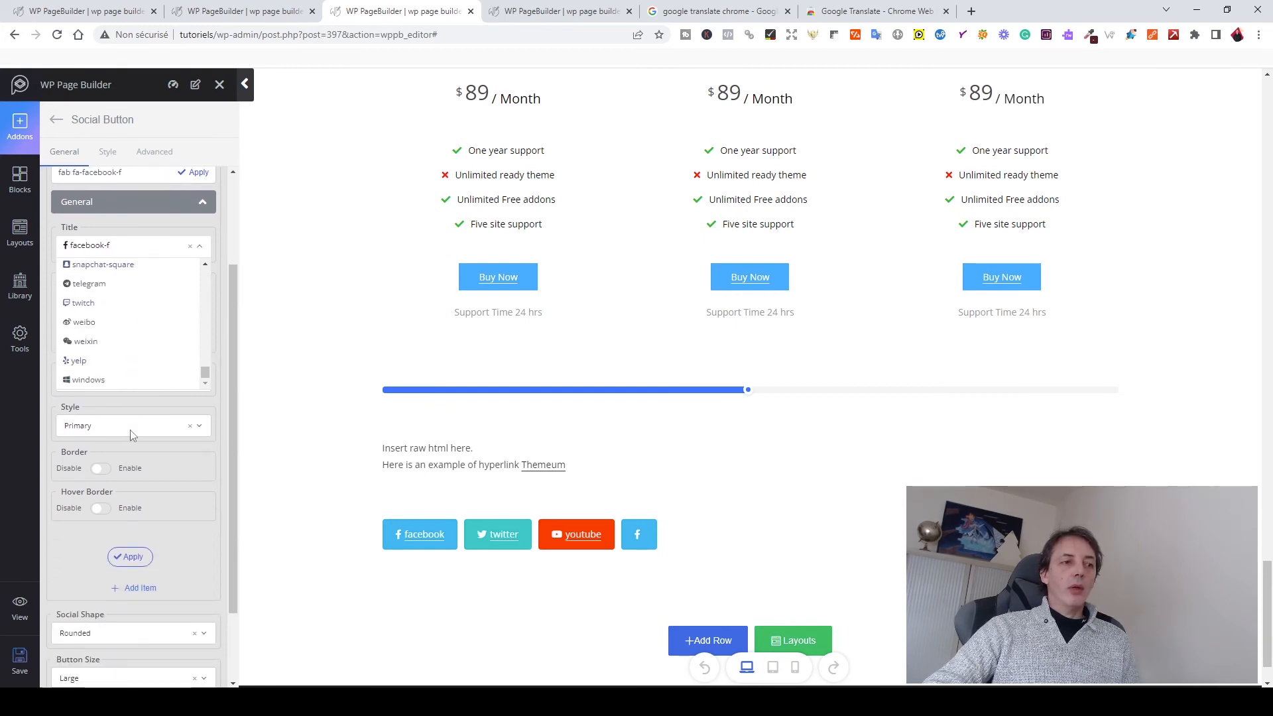
pyautogui.scroll(2, 193, 552)
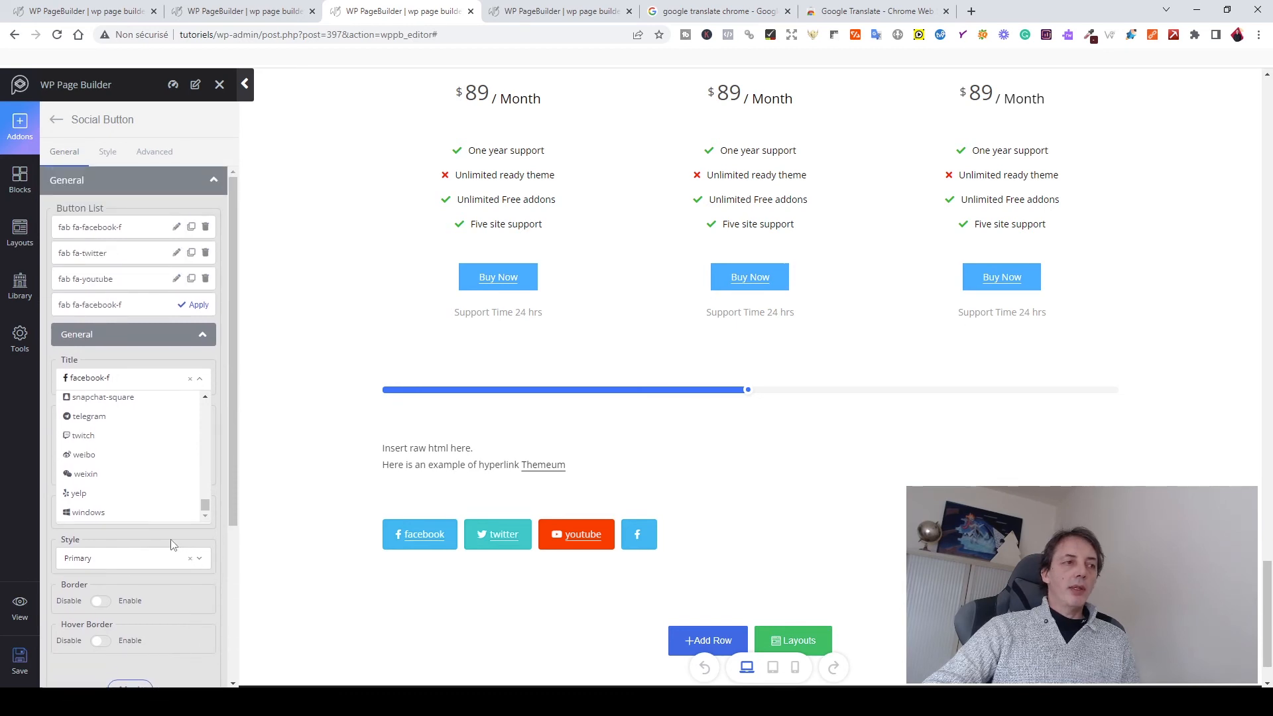
pyautogui.scroll(5, 99, 476)
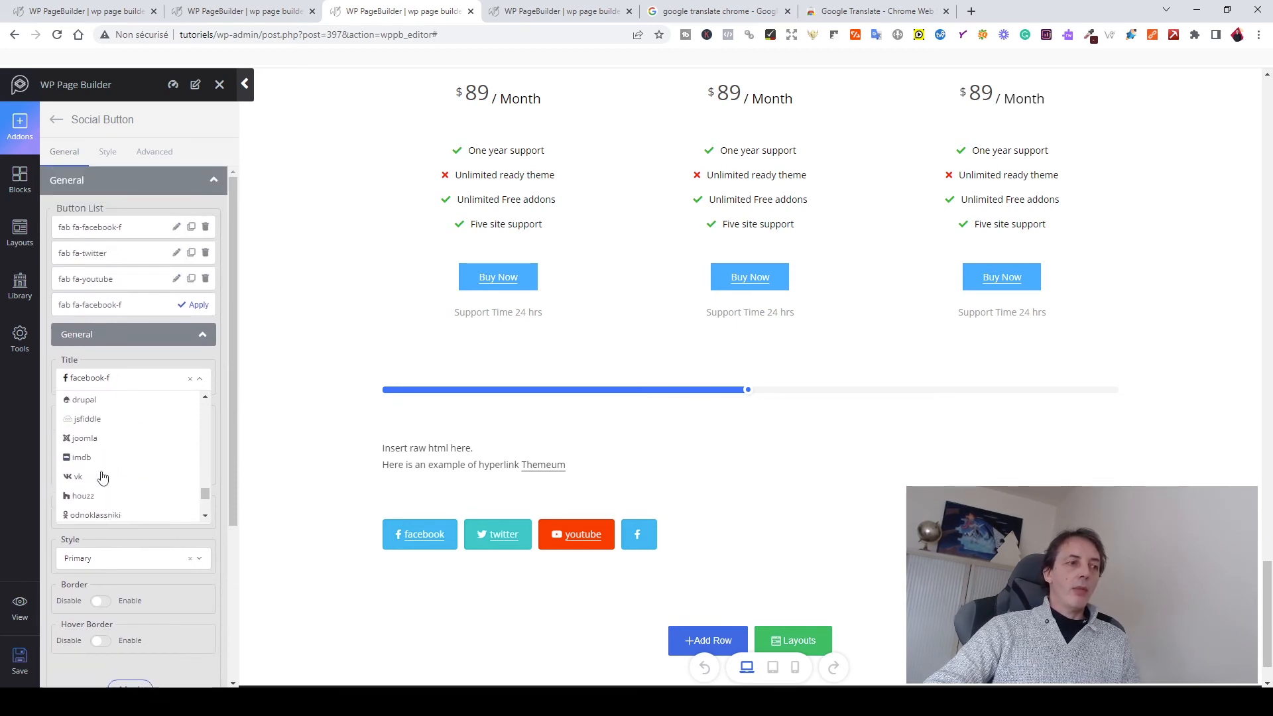
pyautogui.scroll(5, 101, 477)
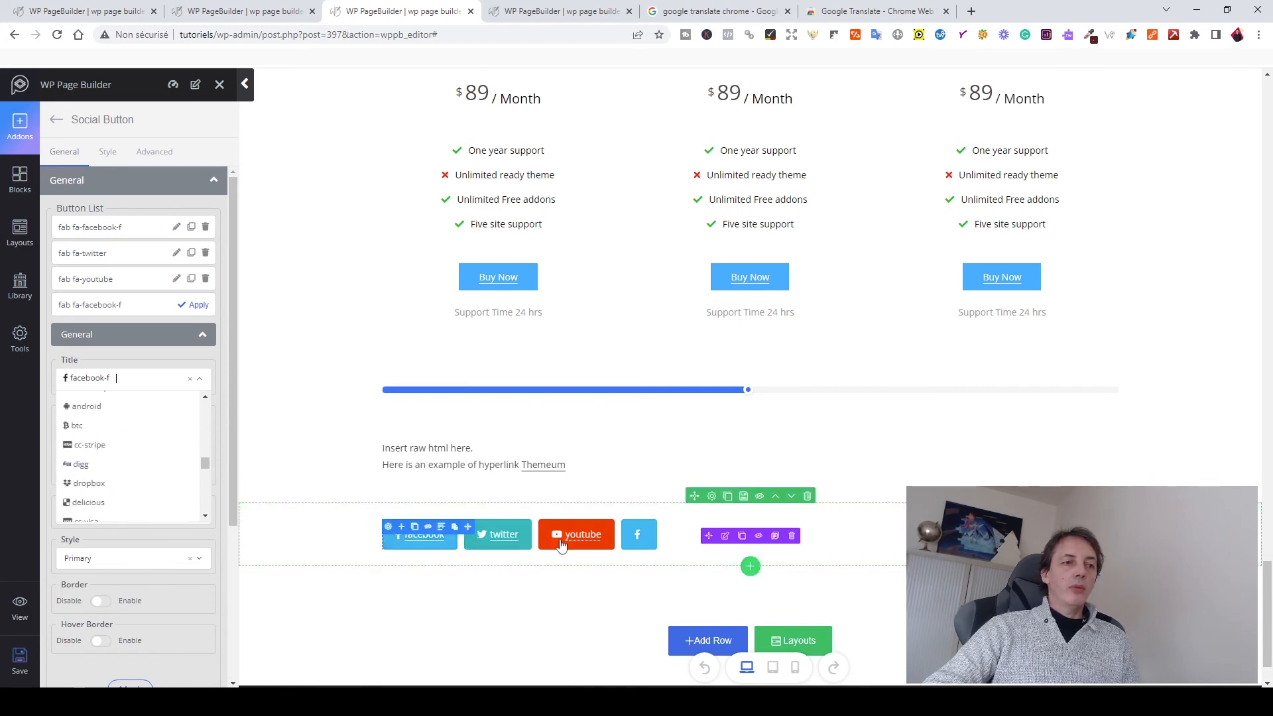
pyautogui.click(586, 544)
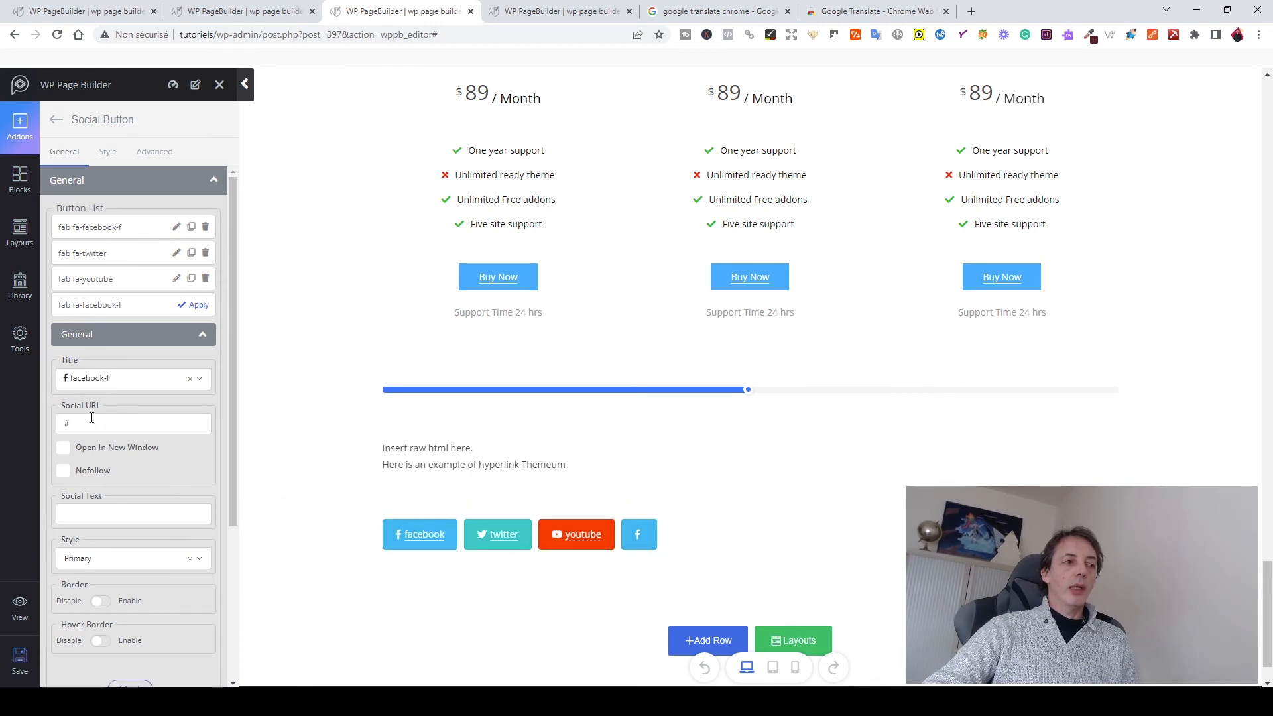
pyautogui.doubleClick(136, 423)
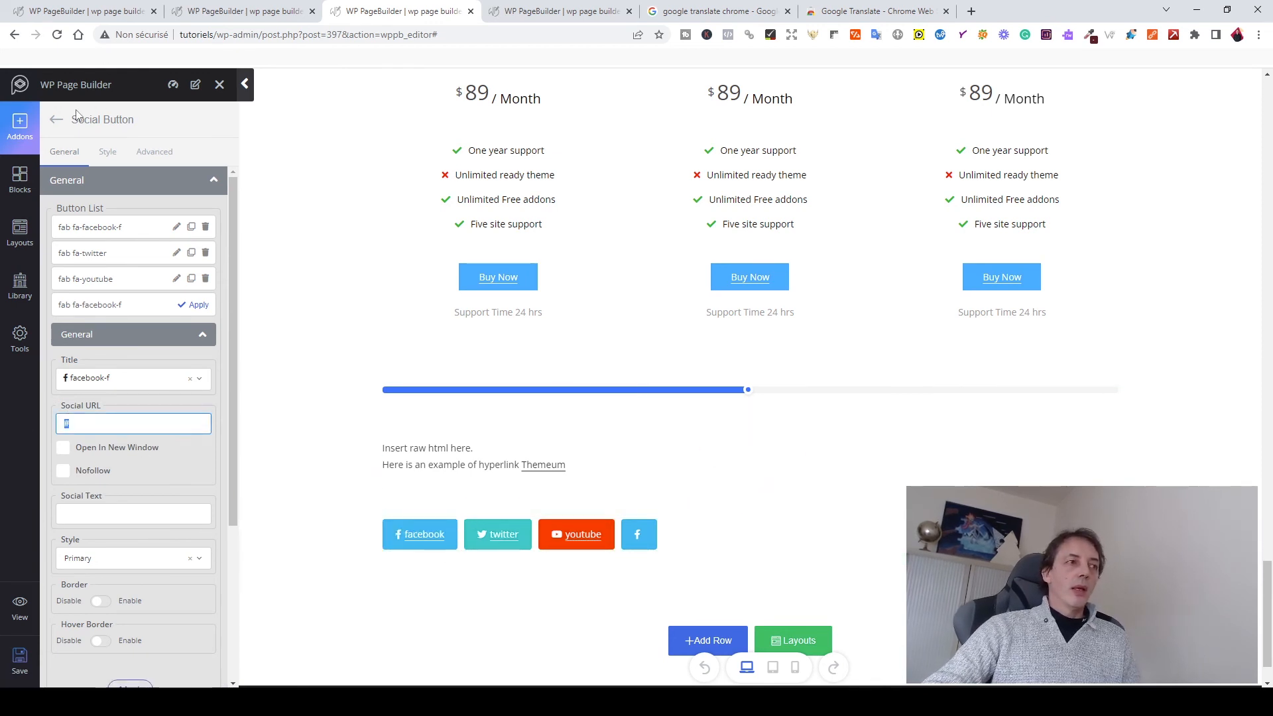
pyautogui.click(57, 119)
# - Add a single-column row below the social buttons, place a SoundCloud addon in it, and return to the addon list
pyautogui.scroll(-5, 207, 416)
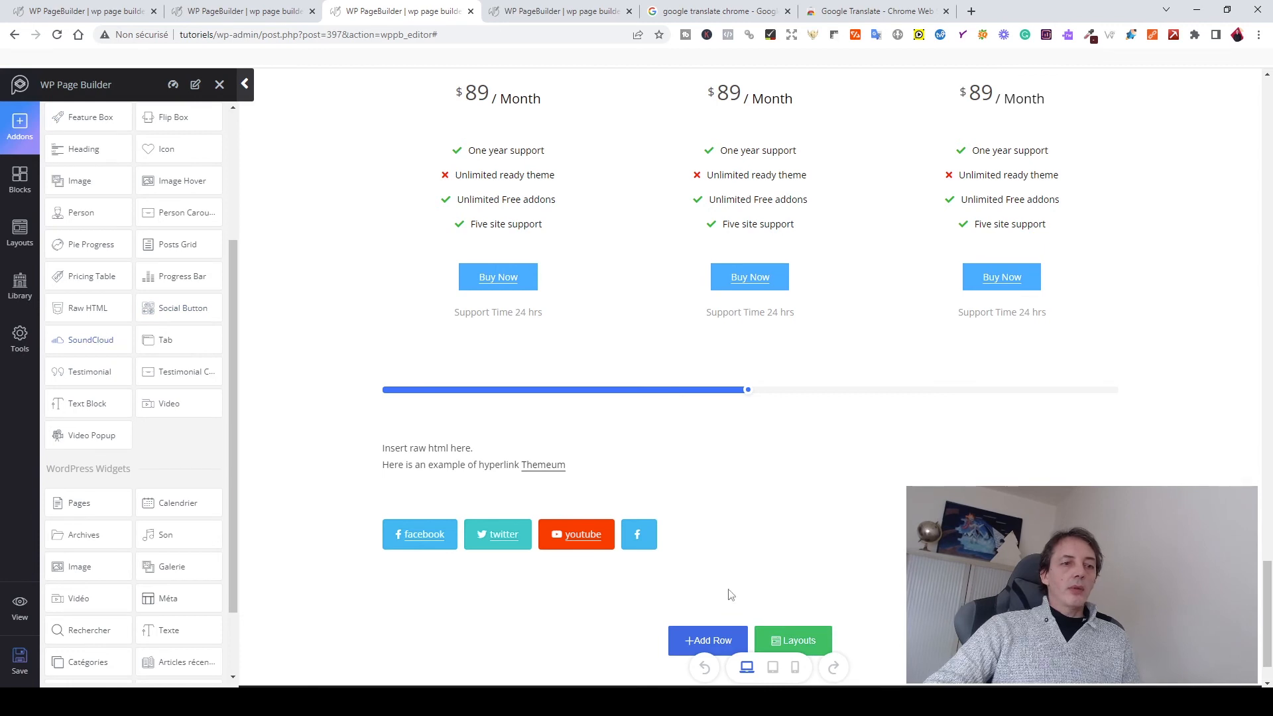
pyautogui.click(685, 641)
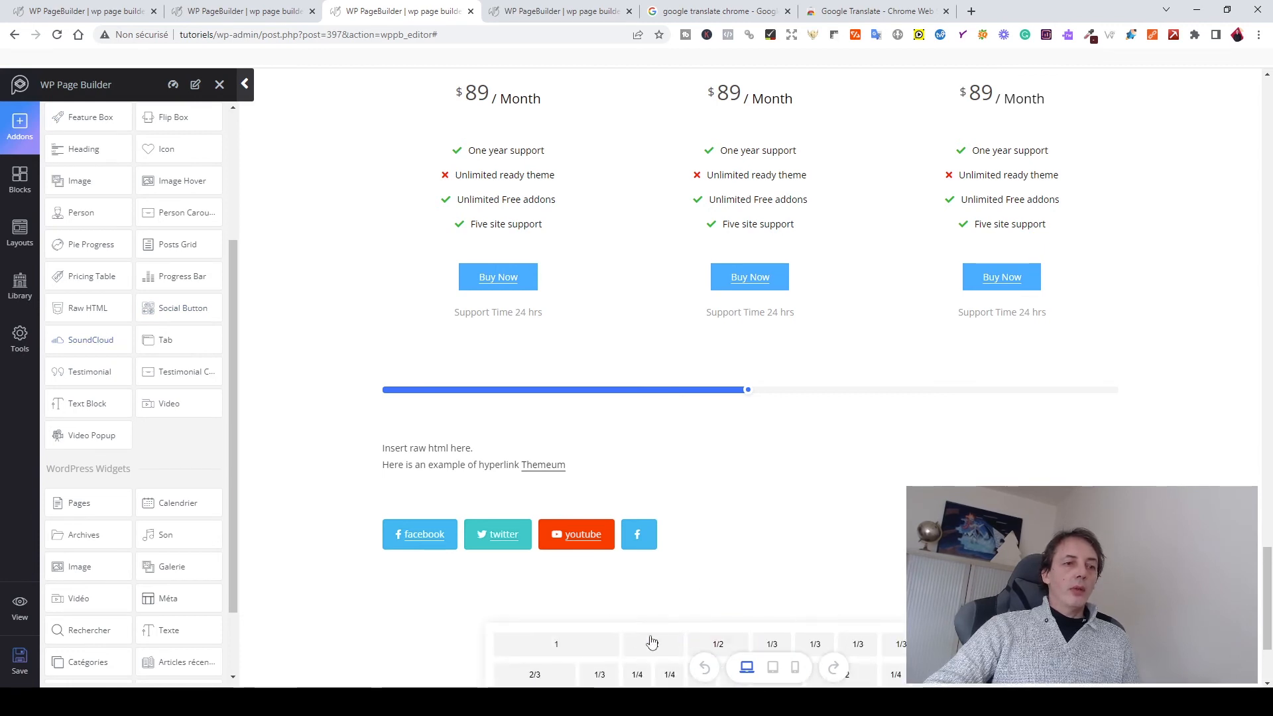
pyautogui.click(564, 649)
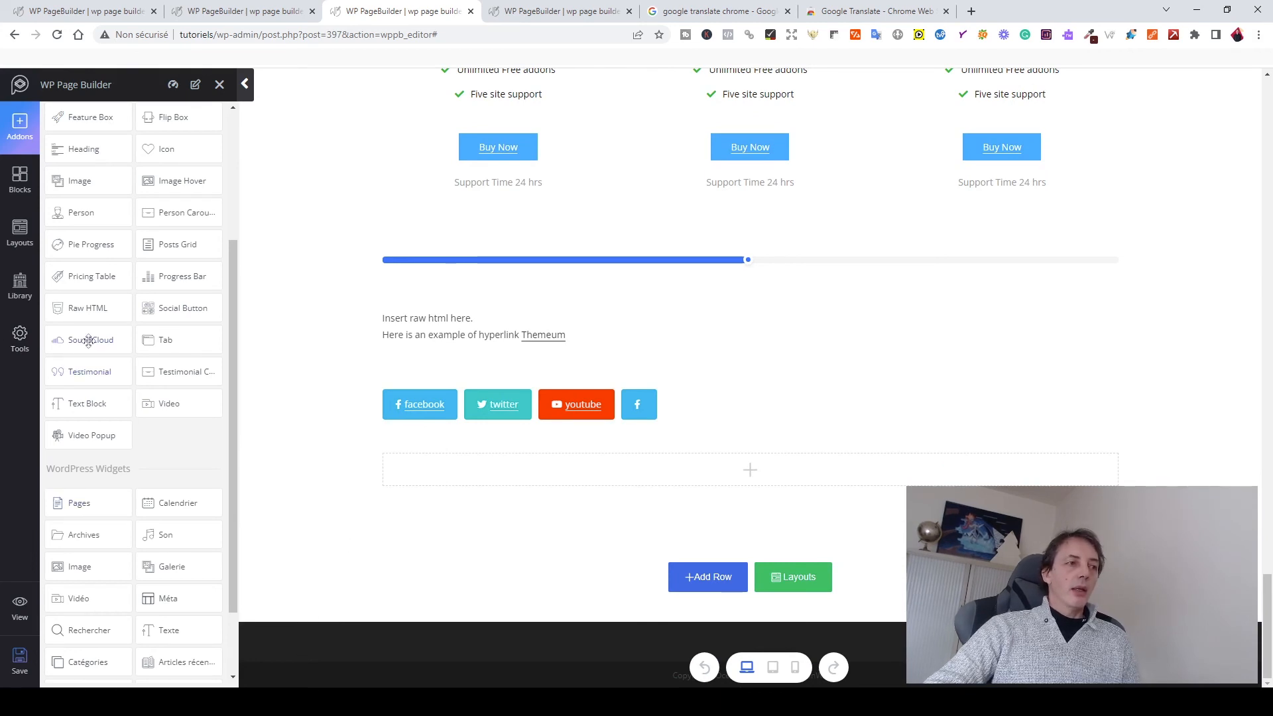
pyautogui.moveTo(86, 339); pyautogui.dragTo(597, 479)
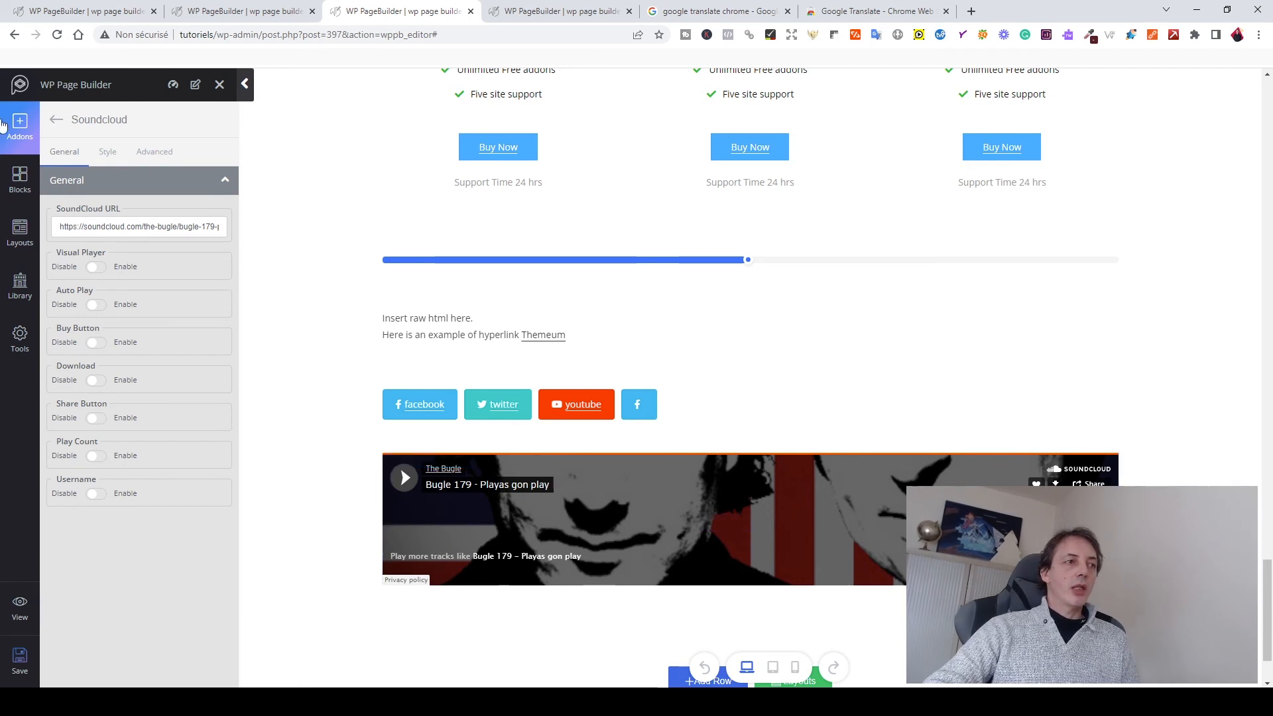
pyautogui.click(57, 119)
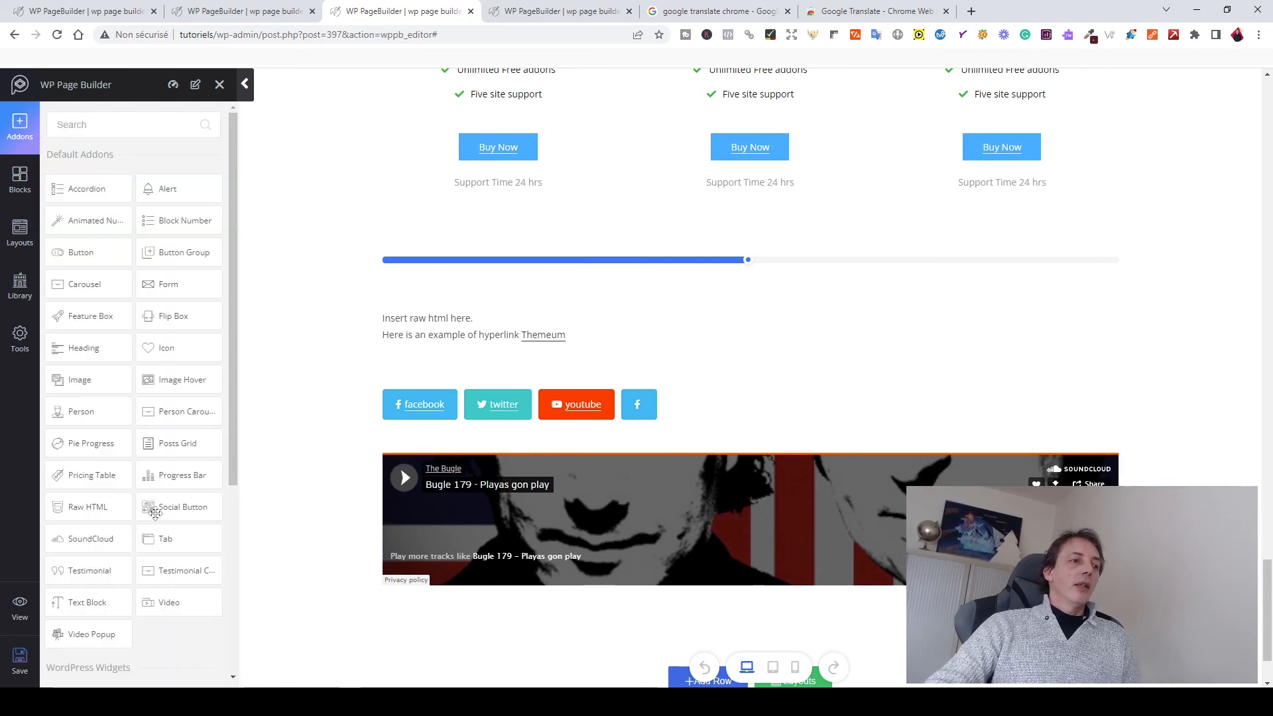
# - Add a single-column row below the SoundCloud player and place a Tab addon in it
pyautogui.scroll(-3, 177, 339)
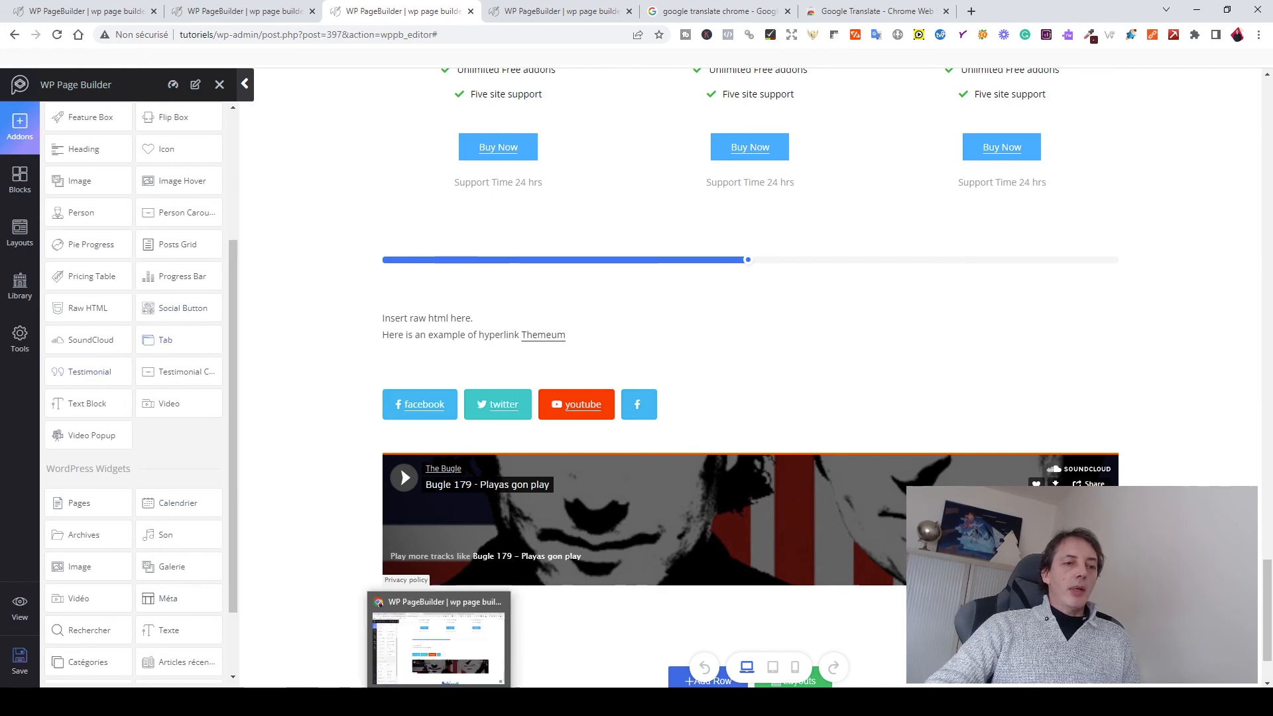
pyautogui.scroll(-2, 704, 658)
pyautogui.click(711, 586)
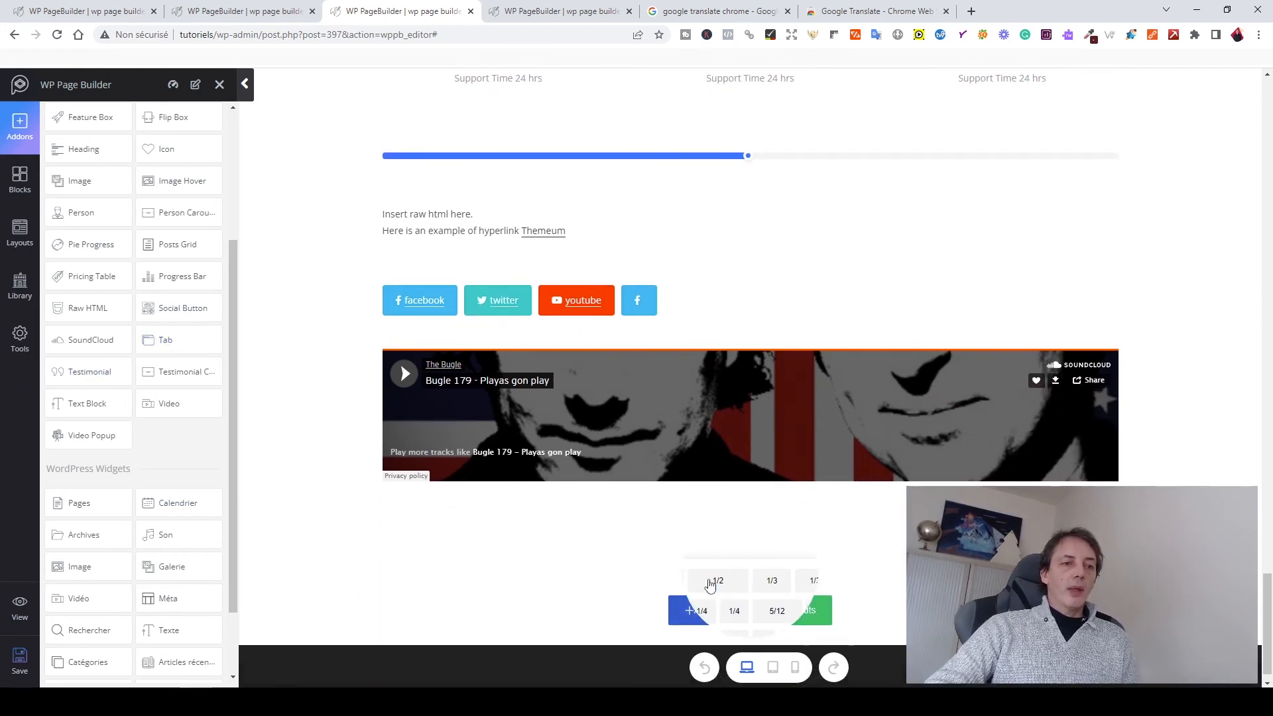
pyautogui.click(557, 583)
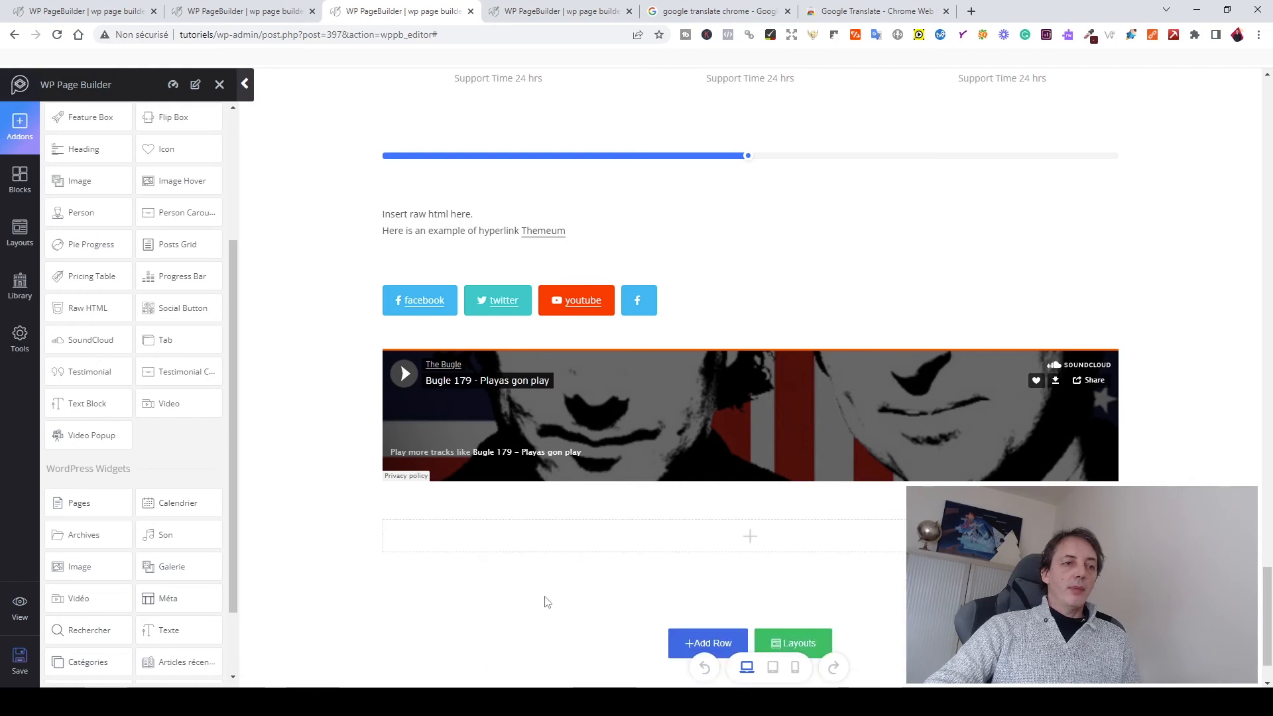
pyautogui.moveTo(181, 333); pyautogui.dragTo(618, 539)
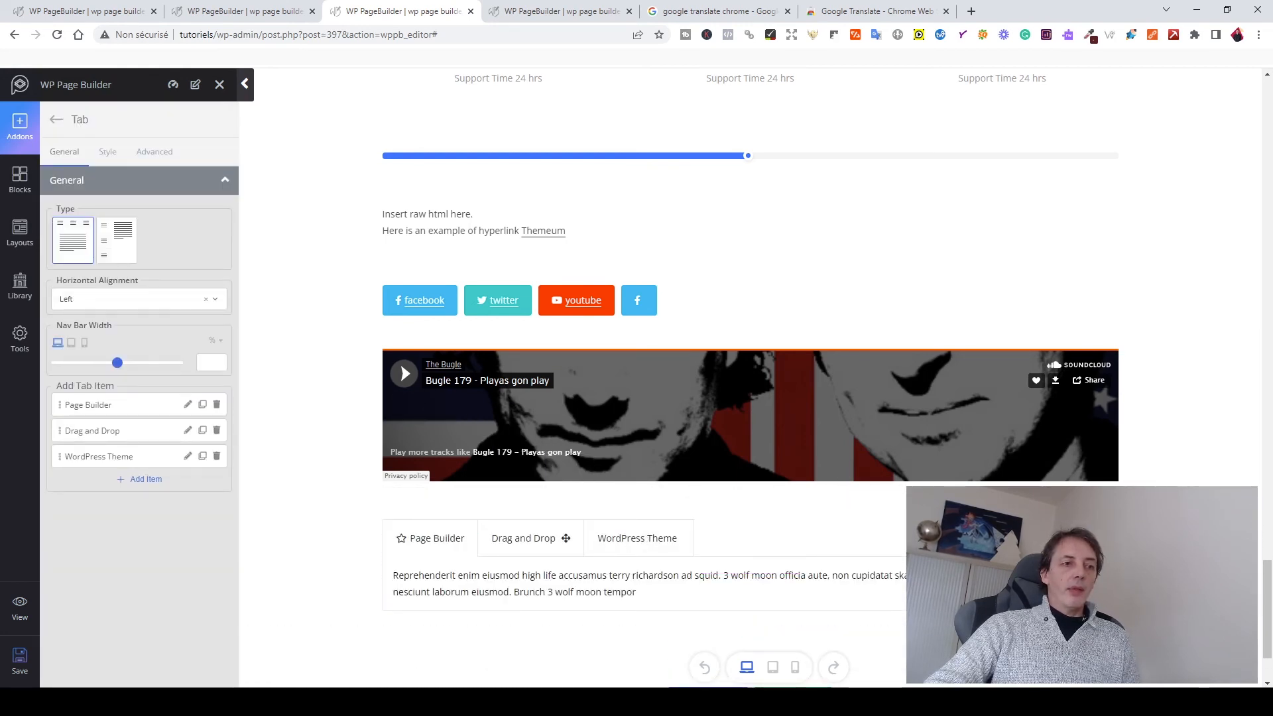
# - Switch repeatedly between the Page Builder, Drag and Drop and WordPress Theme tabs on the page to examine their contents
pyautogui.click(518, 549)
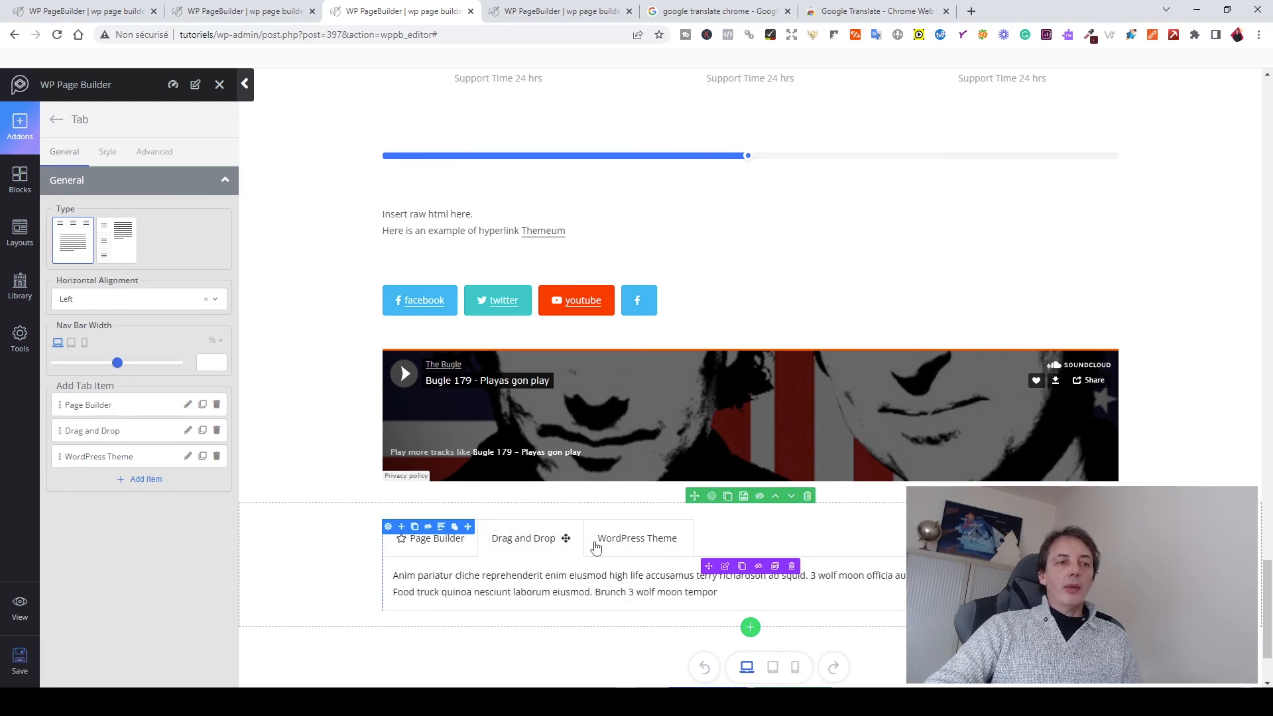
pyautogui.click(642, 540)
pyautogui.click(439, 550)
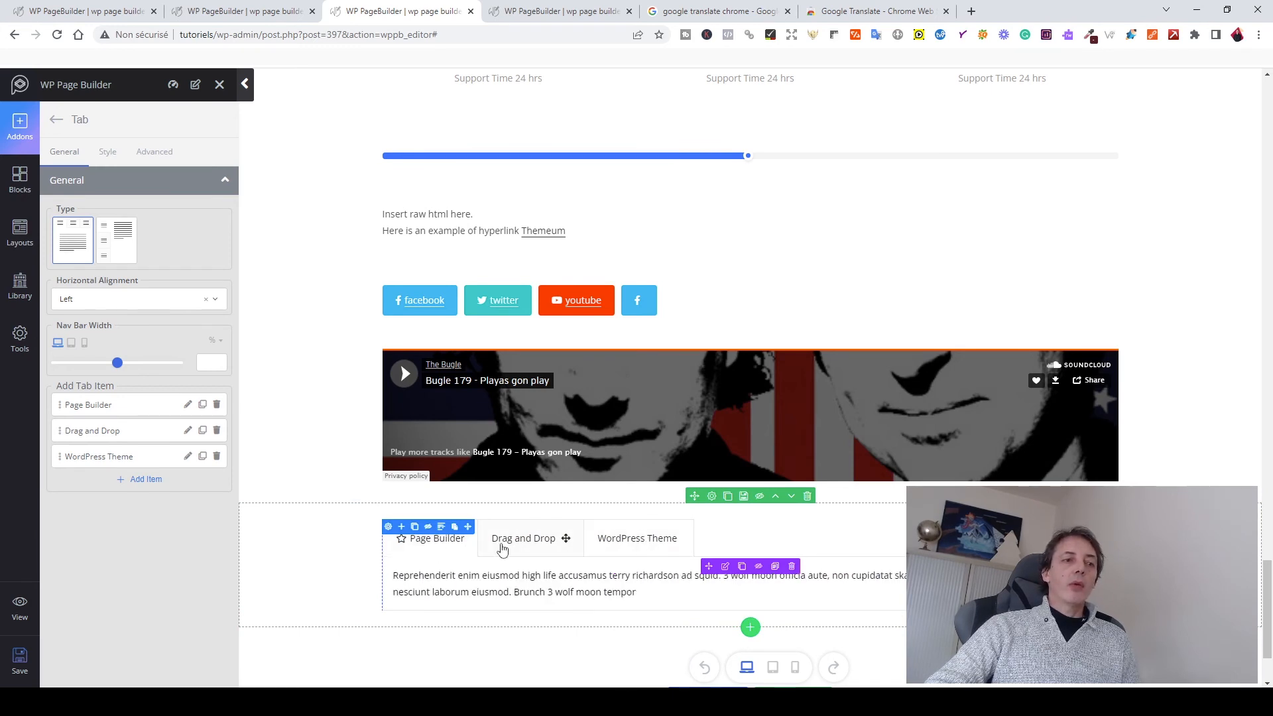
pyautogui.click(502, 547)
pyautogui.click(610, 542)
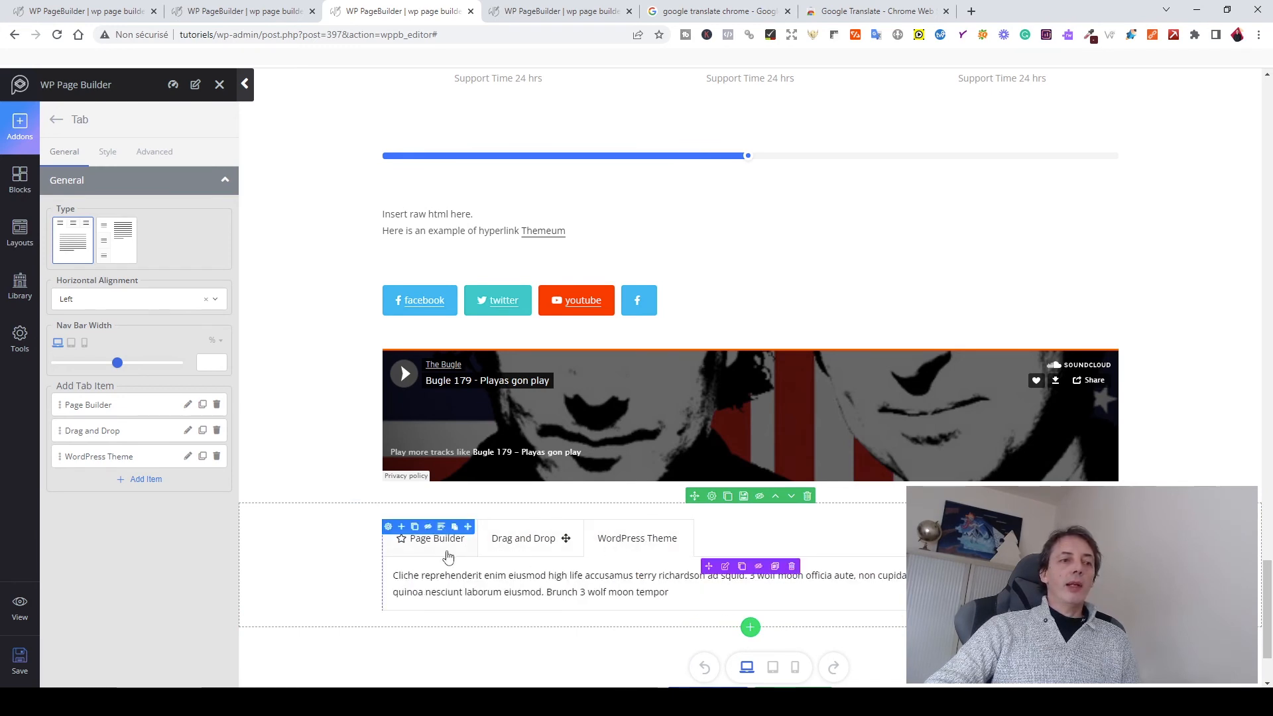
pyautogui.click(449, 555)
pyautogui.click(523, 556)
pyautogui.click(619, 555)
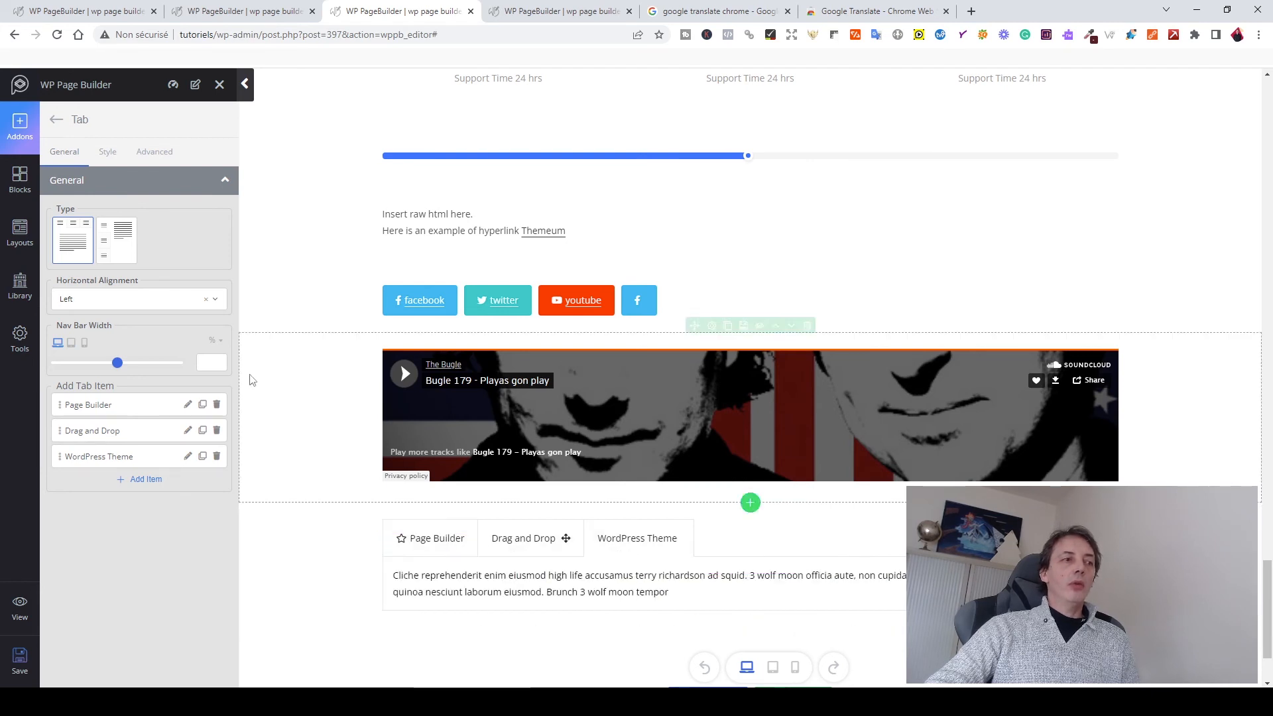
# - Switch the Tab addon to the vertical type, try its tabs on the page, and return to the addon list
pyautogui.click(117, 237)
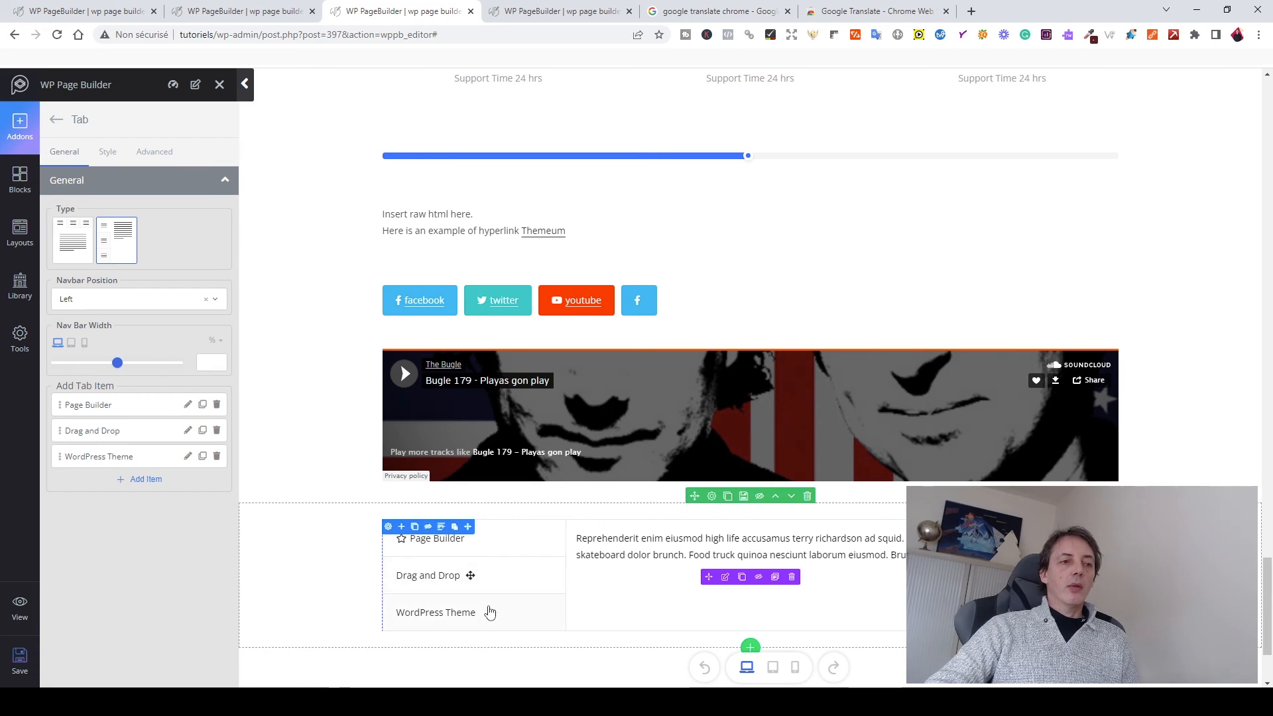
pyautogui.click(489, 610)
pyautogui.click(492, 544)
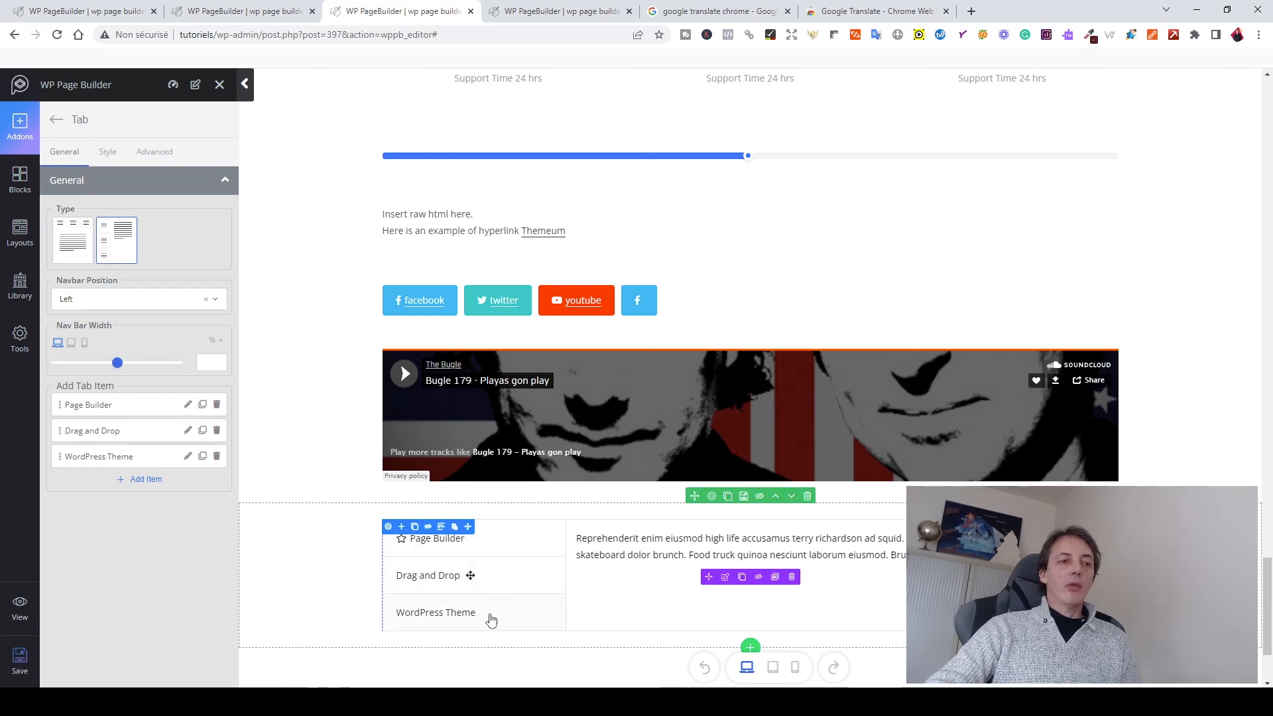
pyautogui.click(489, 624)
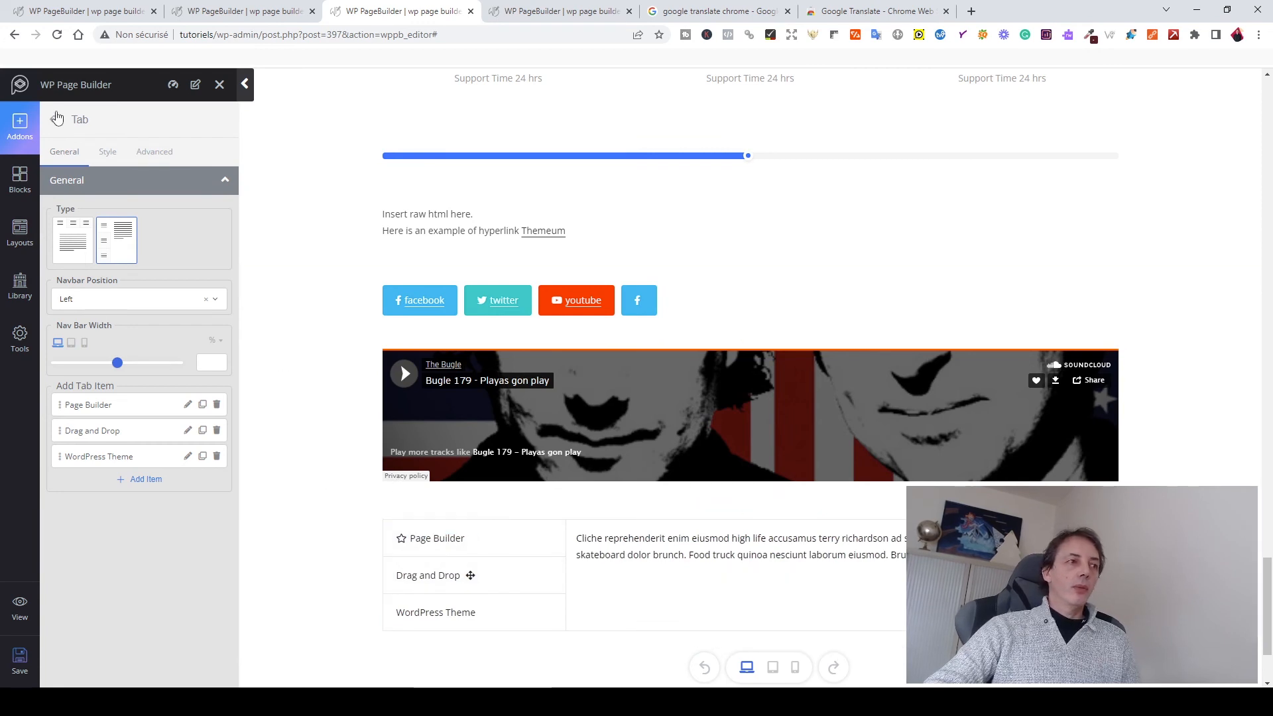
pyautogui.click(55, 120)
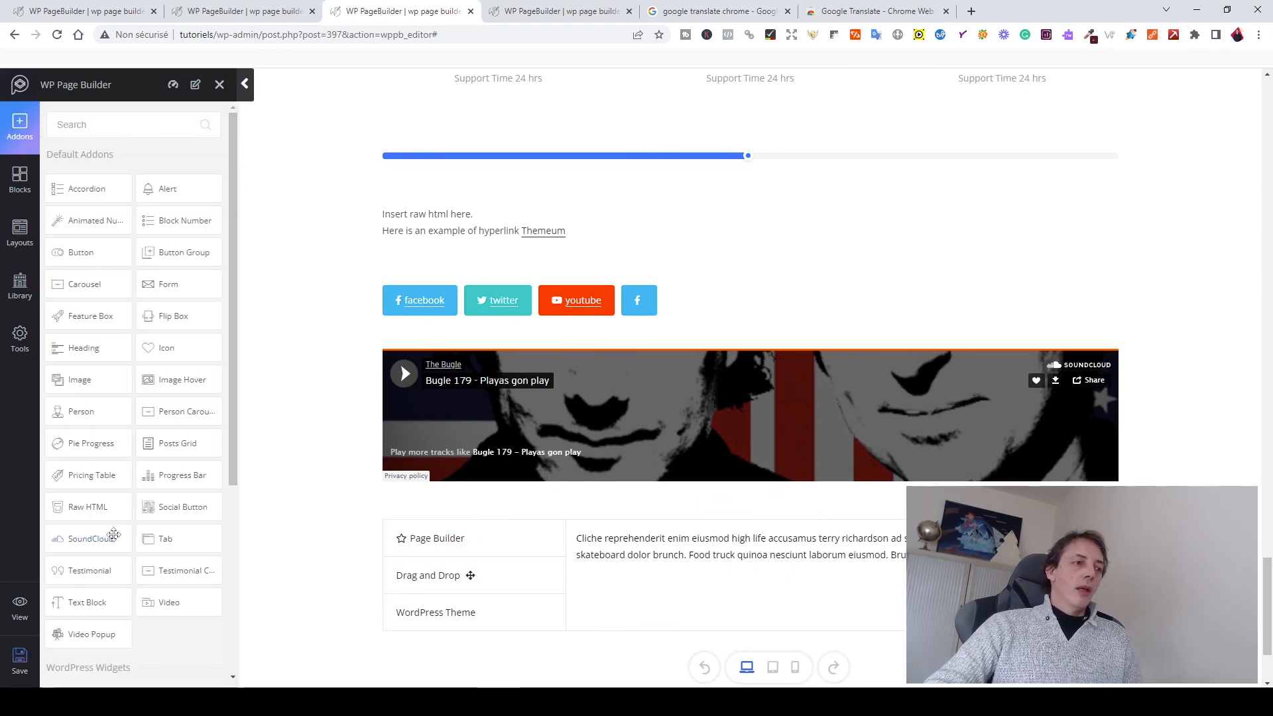
# - Add a single-column row below the tabs and place a Testimonial addon in it
pyautogui.scroll(-3, 114, 534)
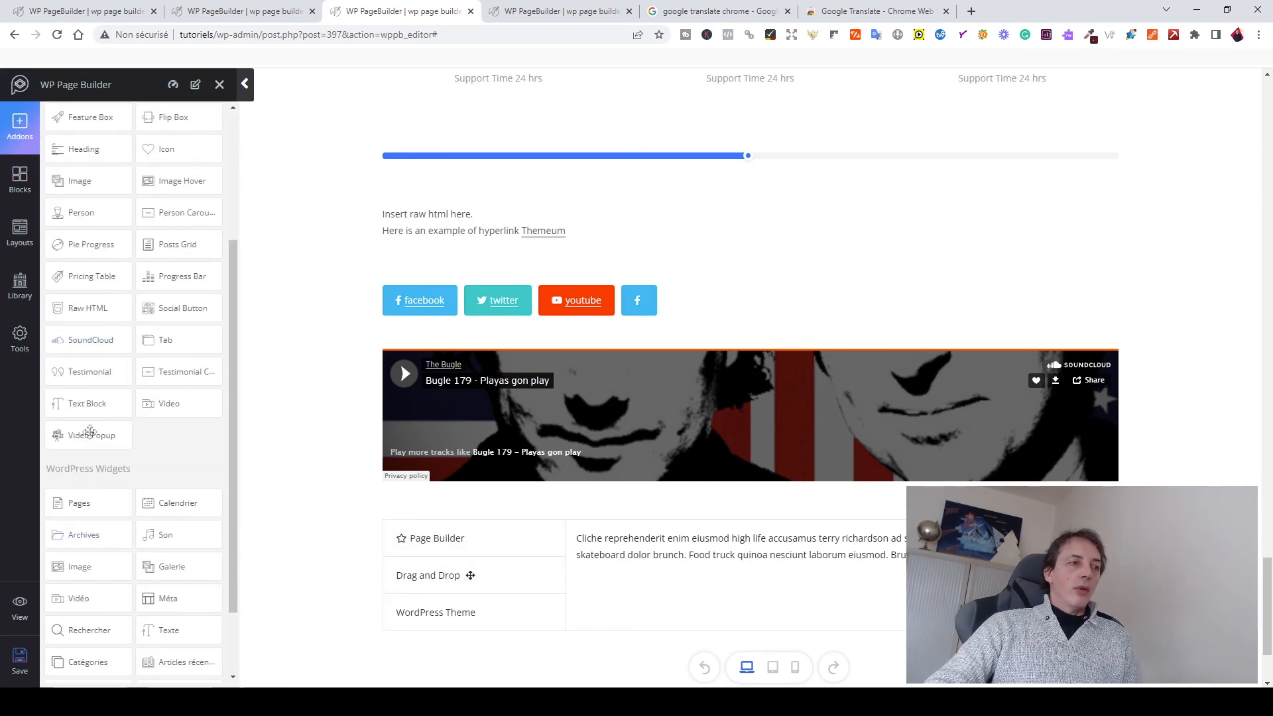
pyautogui.scroll(-3, 722, 584)
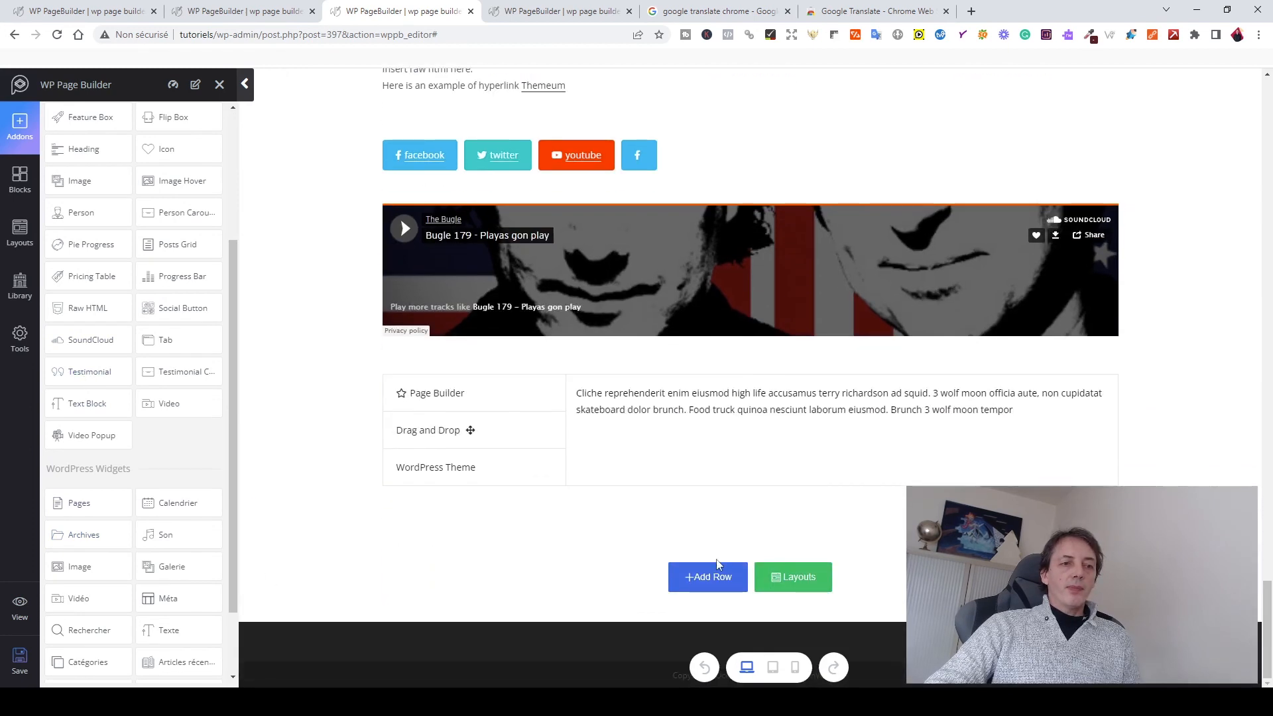
pyautogui.click(709, 576)
pyautogui.click(604, 582)
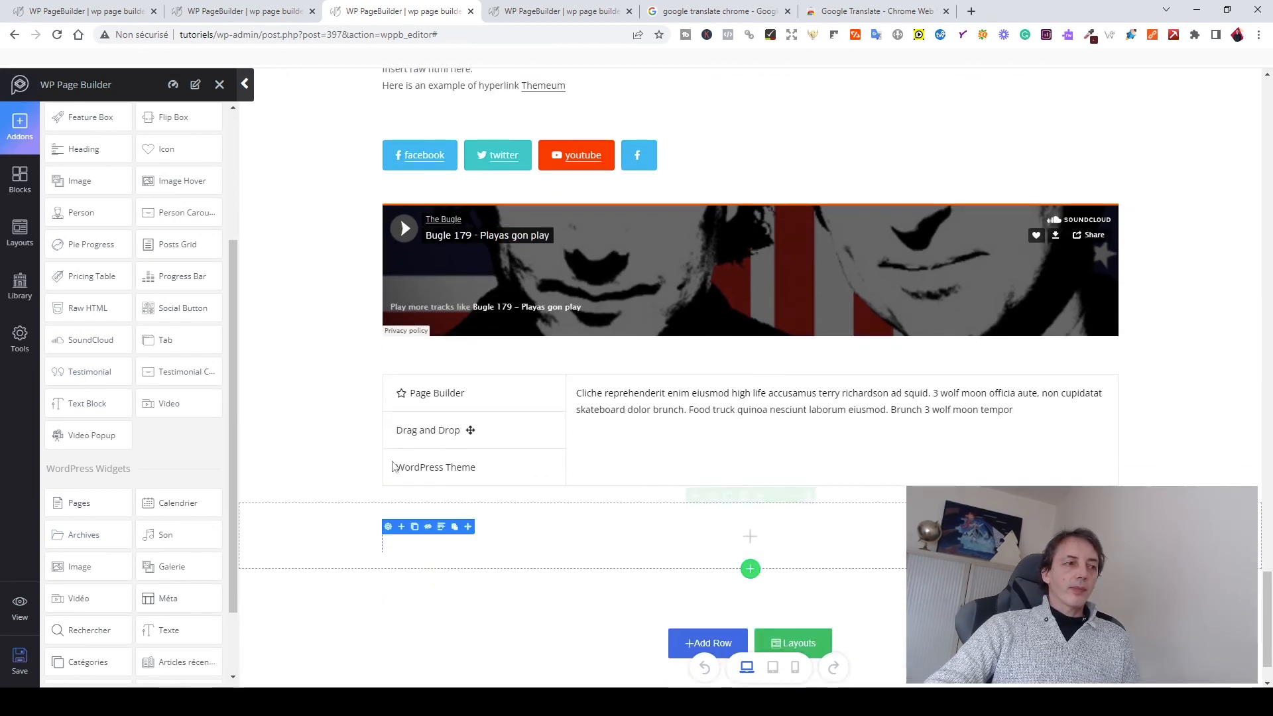
pyautogui.moveTo(323, 455); pyautogui.dragTo(744, 539)
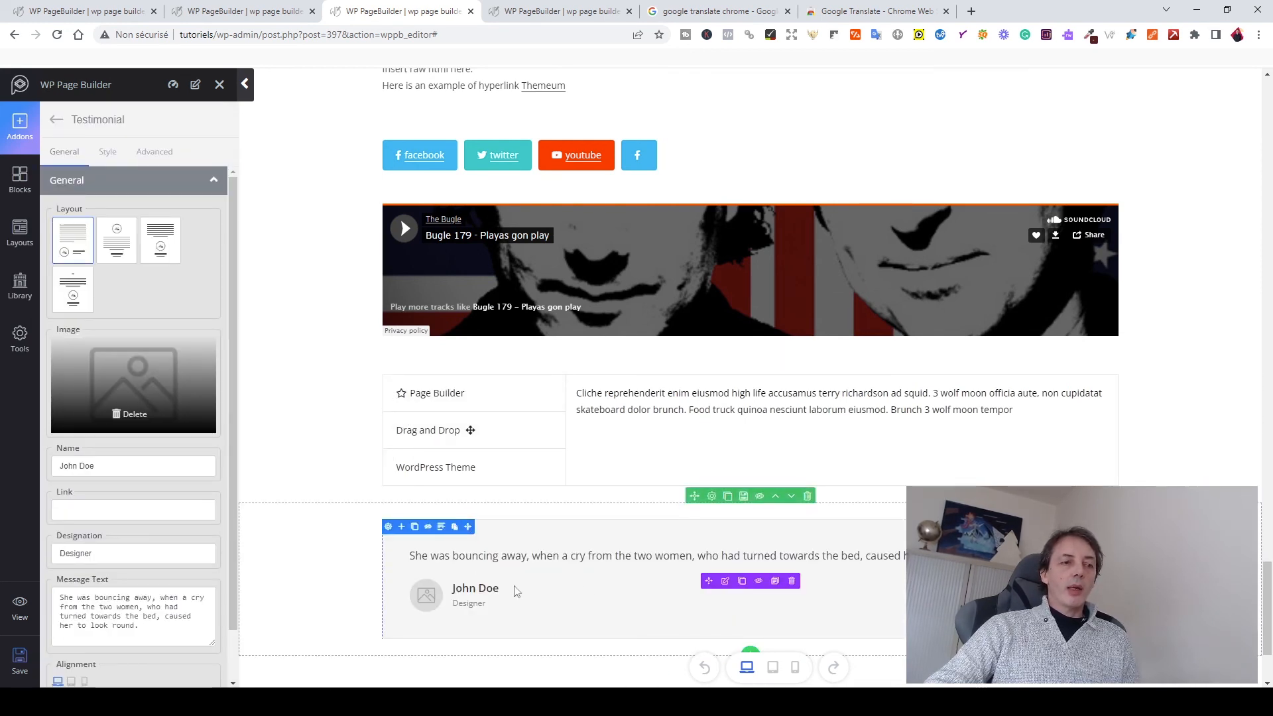
# - Try the second, third and fourth Testimonial layouts in turn to compare how each one looks on the page
pyautogui.click(122, 256)
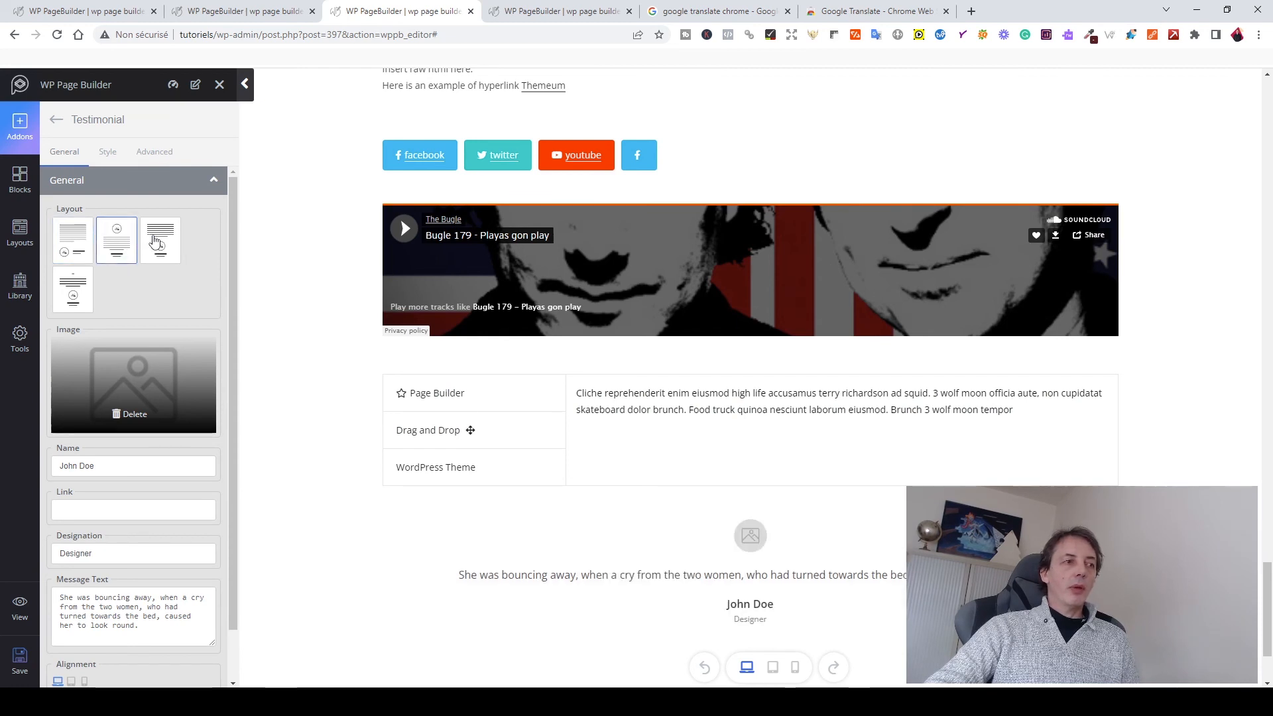
pyautogui.click(156, 242)
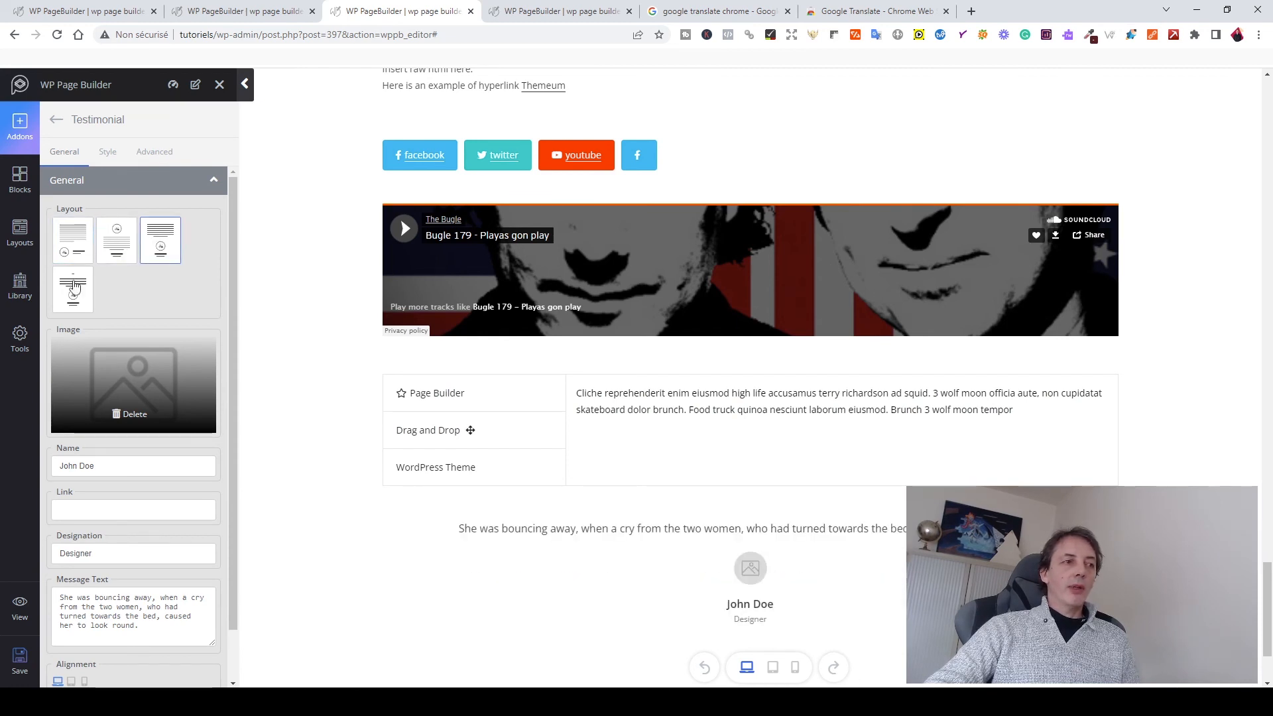
pyautogui.click(73, 286)
pyautogui.scroll(-3, 685, 348)
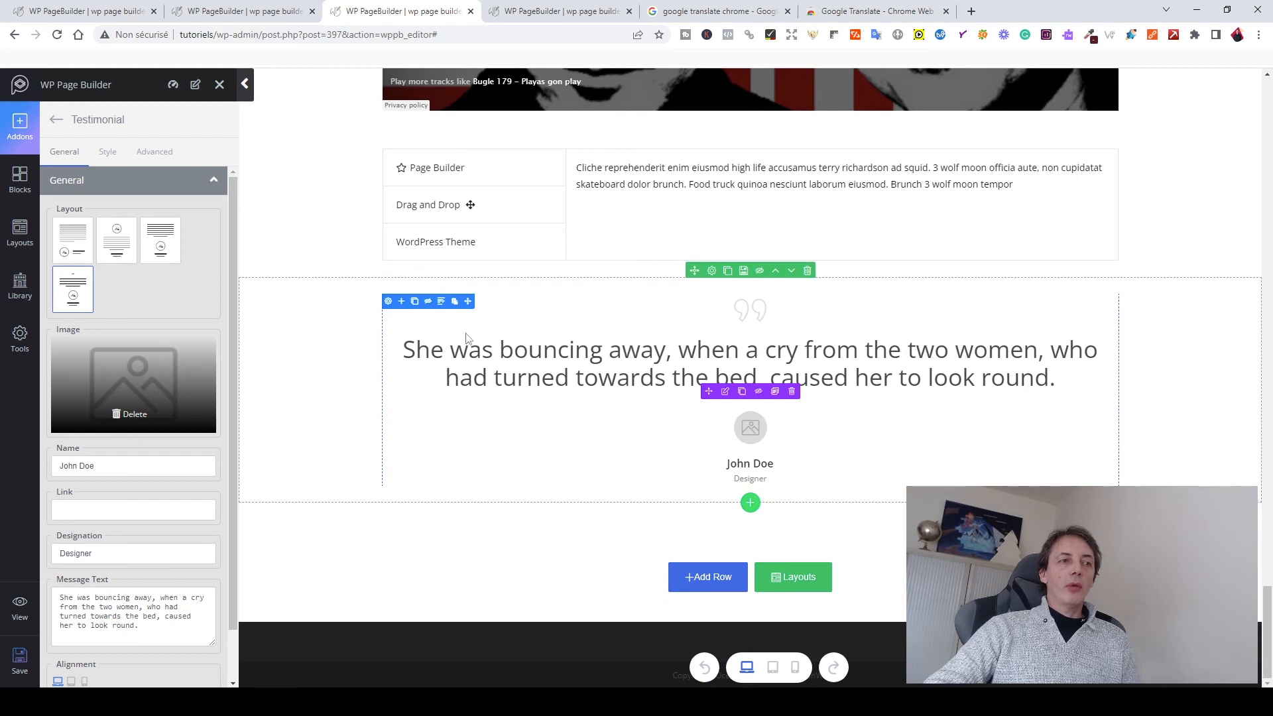
# - Add two empty columns beside the testimonial and switch it to the centred layout with the image above the message
pyautogui.click(401, 302)
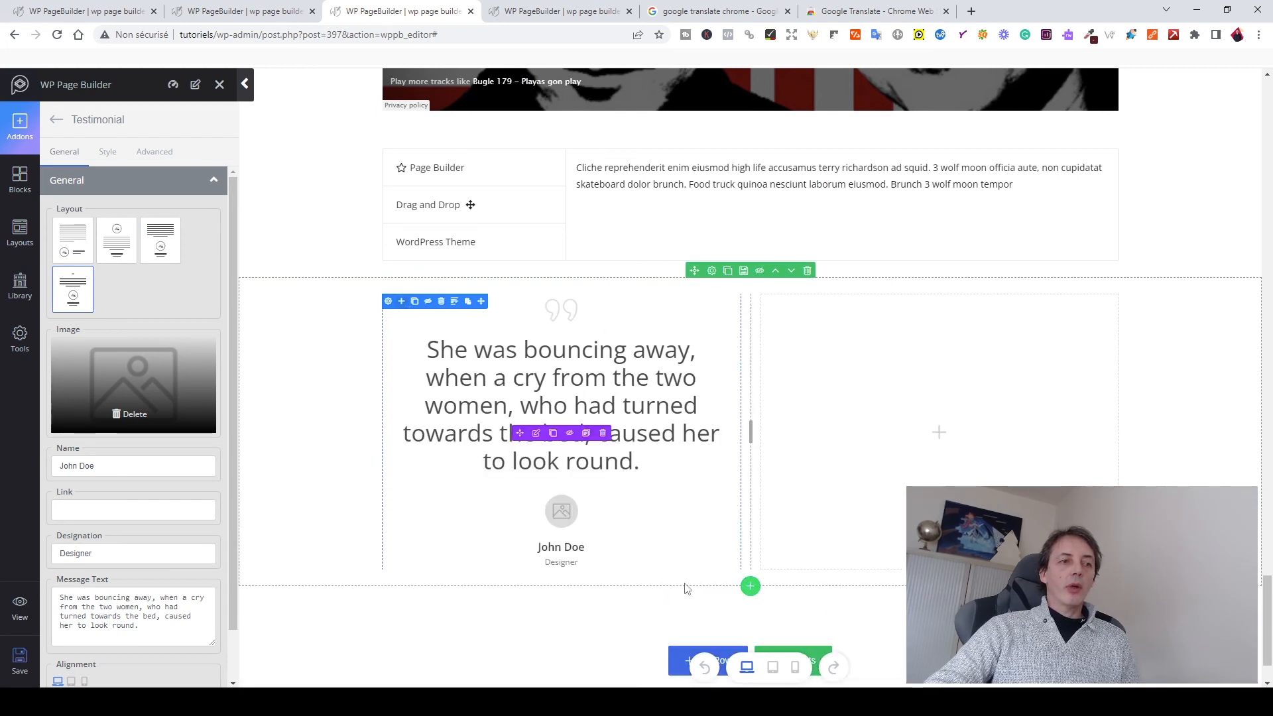
pyautogui.click(399, 302)
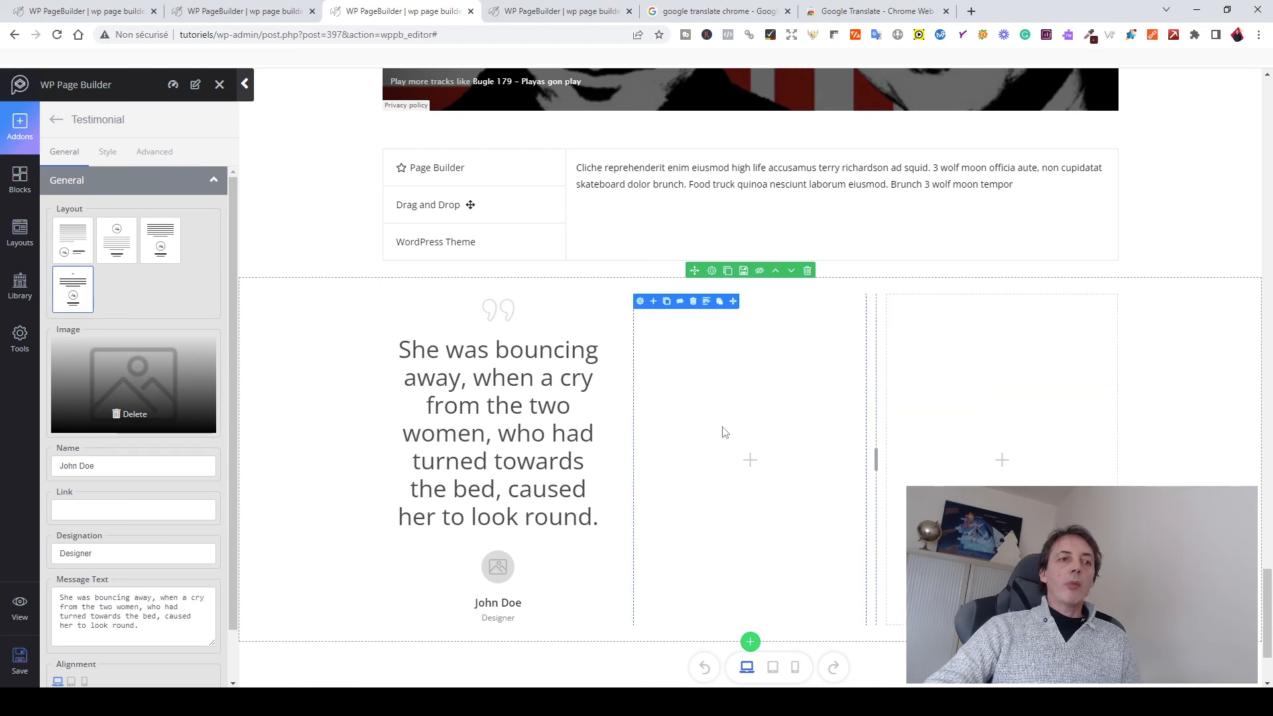
pyautogui.click(120, 240)
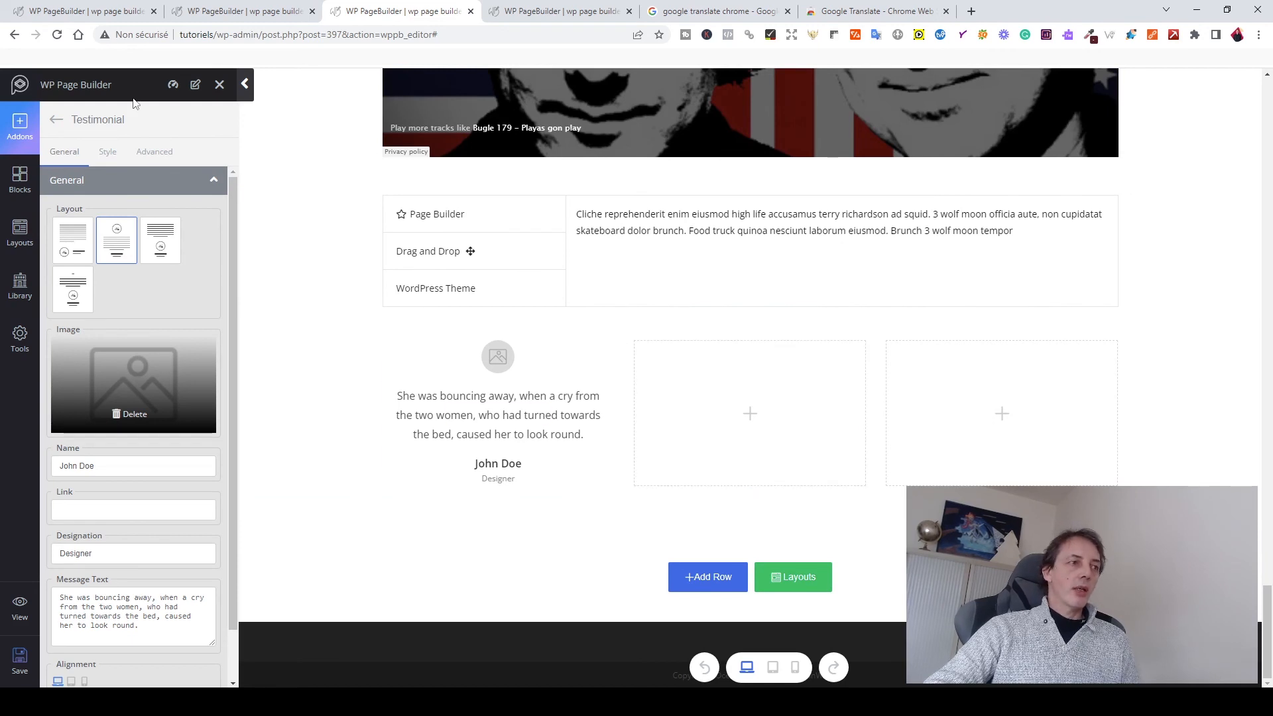
pyautogui.click(59, 121)
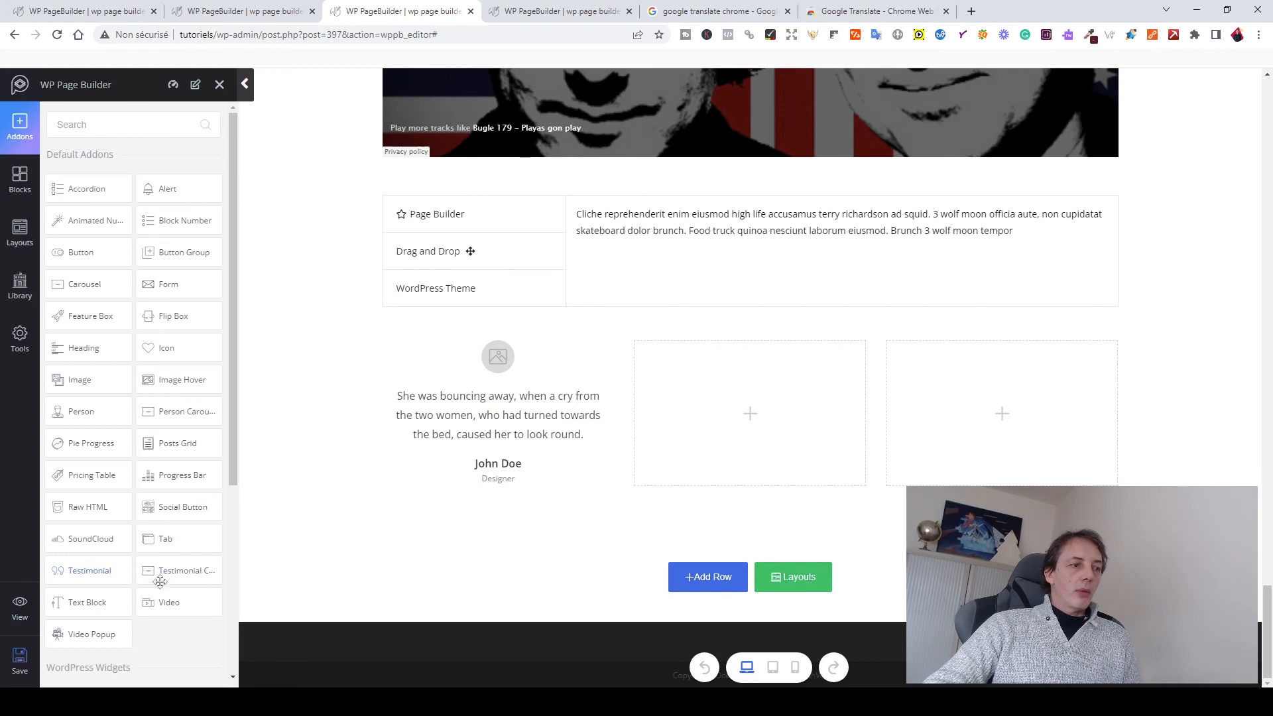
# - Add a single-column row below the testimonial, place a Testimonial Carousel in it, and step through its slides
pyautogui.click(703, 580)
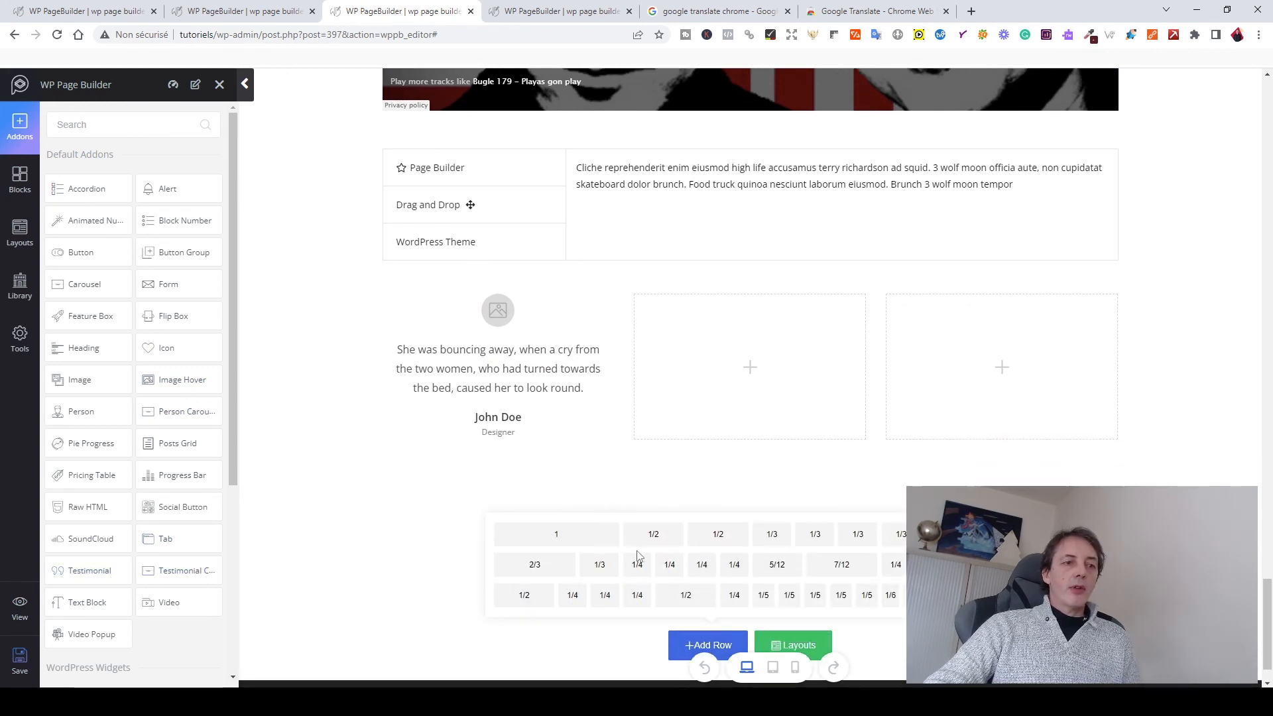
pyautogui.click(578, 542)
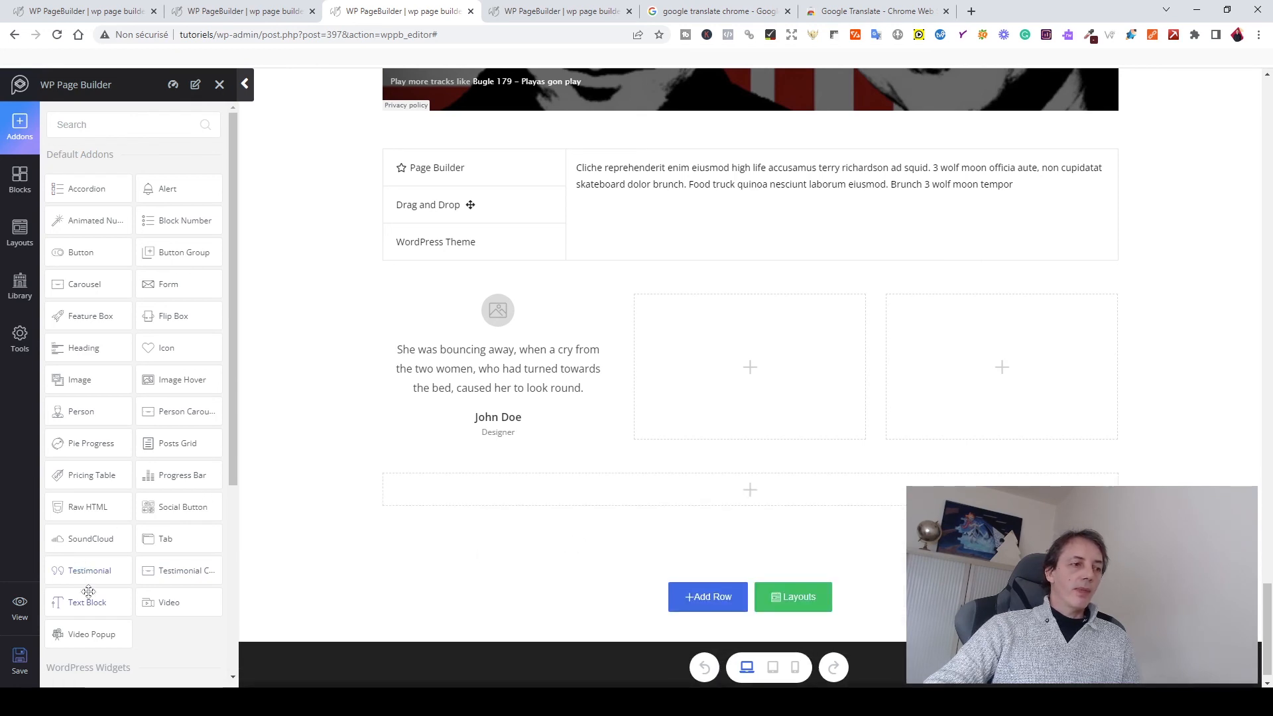
pyautogui.moveTo(409, 537); pyautogui.dragTo(756, 491)
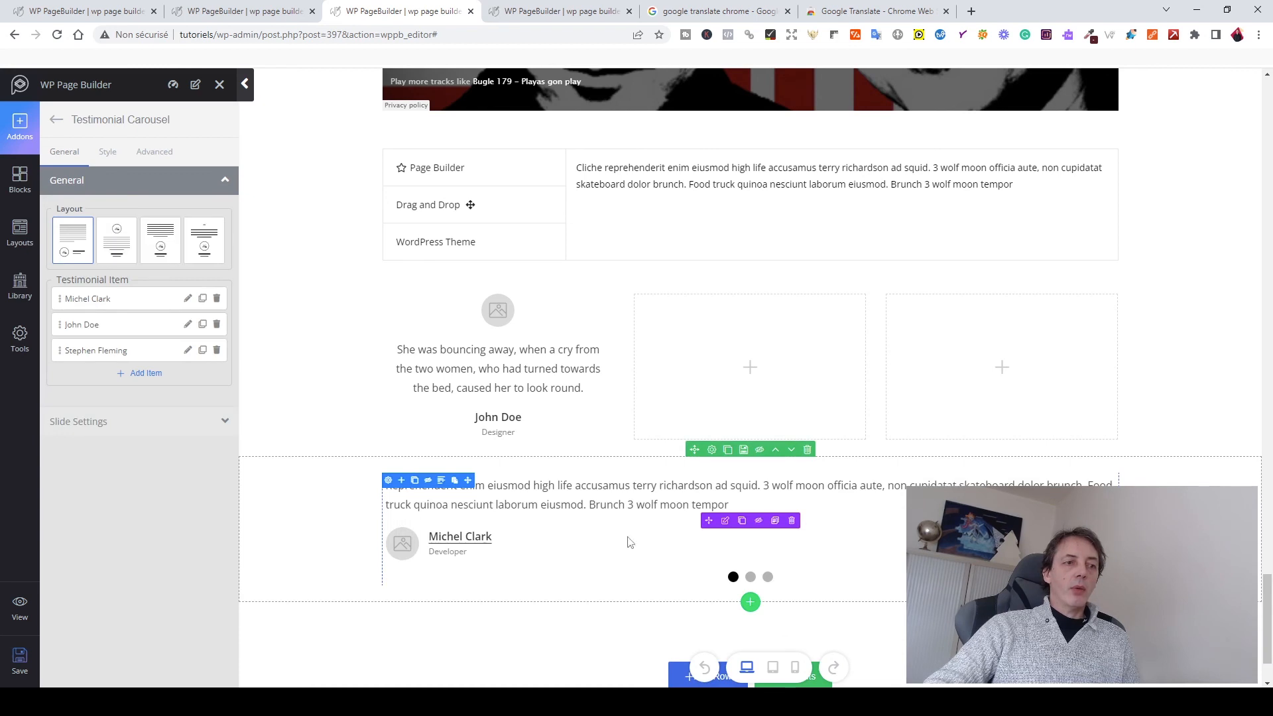
pyautogui.click(751, 578)
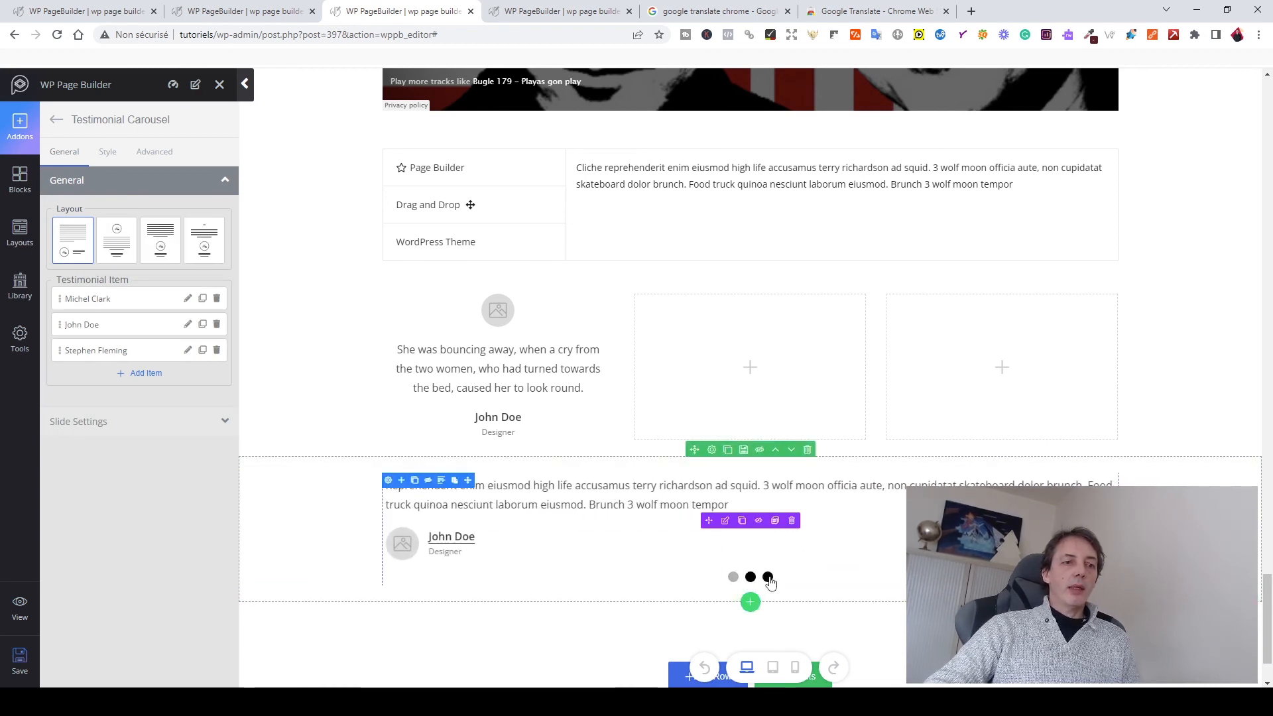
pyautogui.click(768, 578)
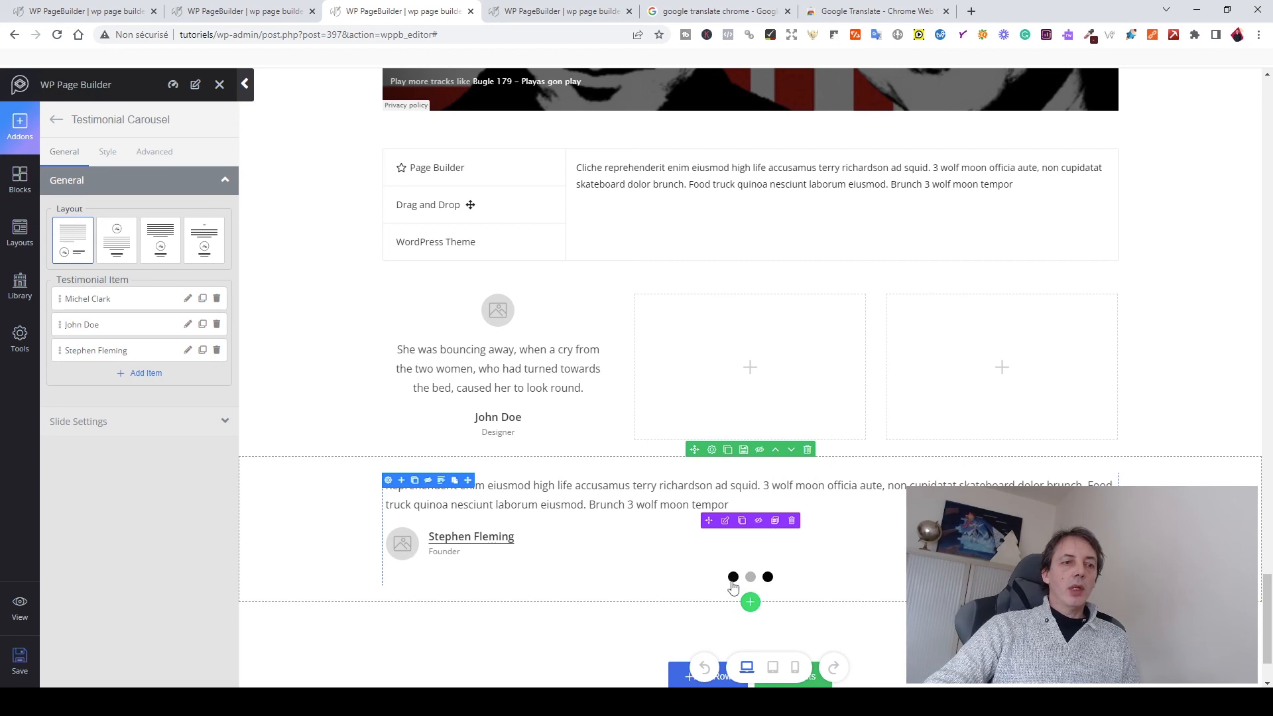
pyautogui.click(733, 577)
# - Set the Testimonial Carousel to the centred layout with the image on top, check its slides, and return to the addon list
pyautogui.click(104, 252)
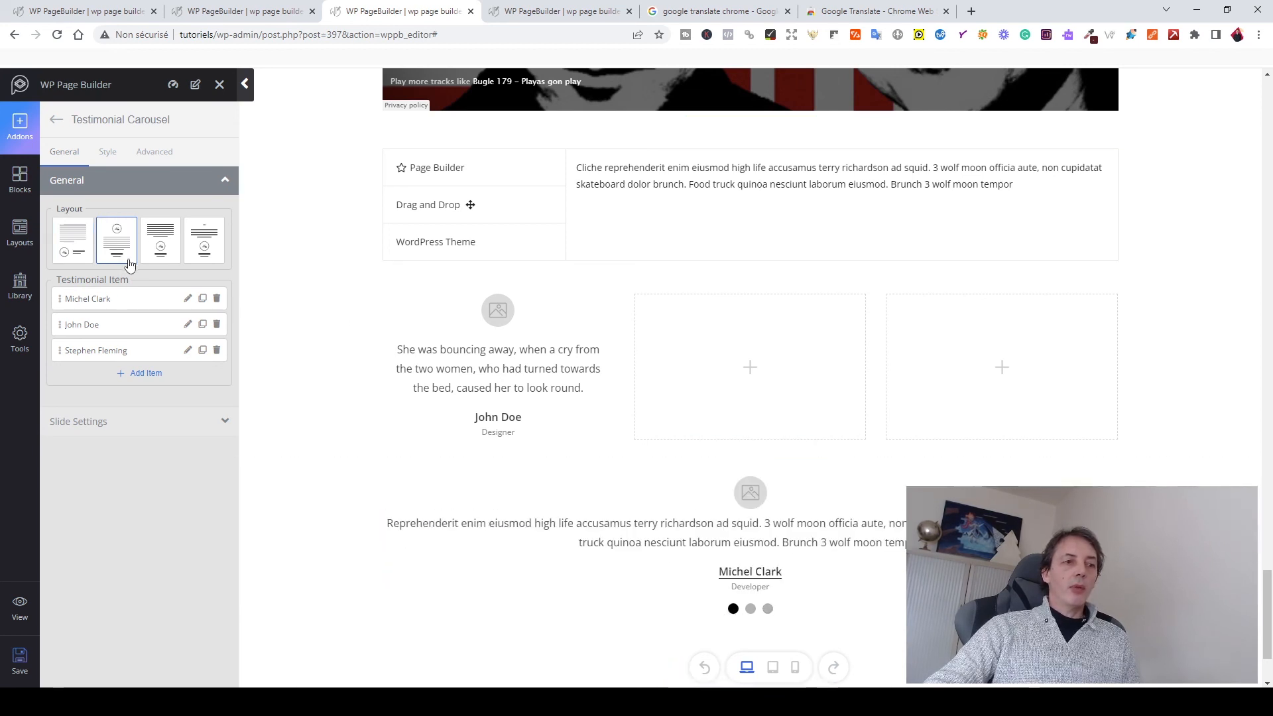
pyautogui.click(749, 610)
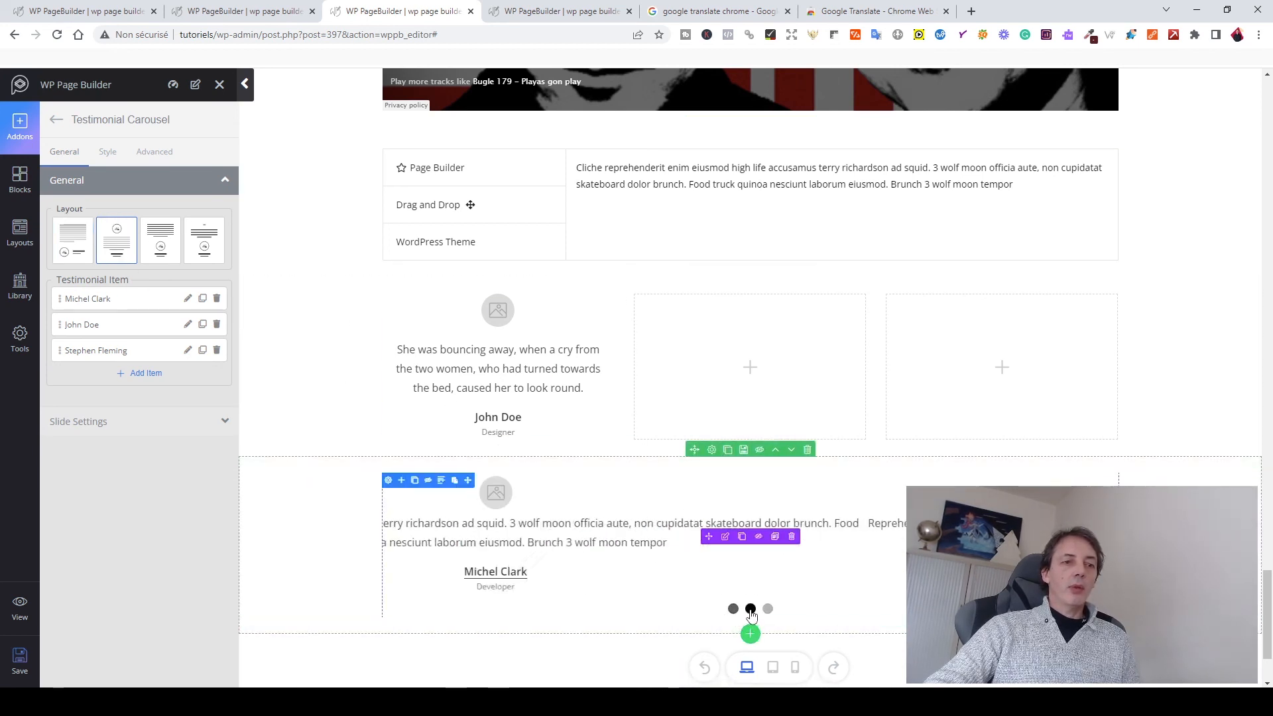
pyautogui.click(771, 610)
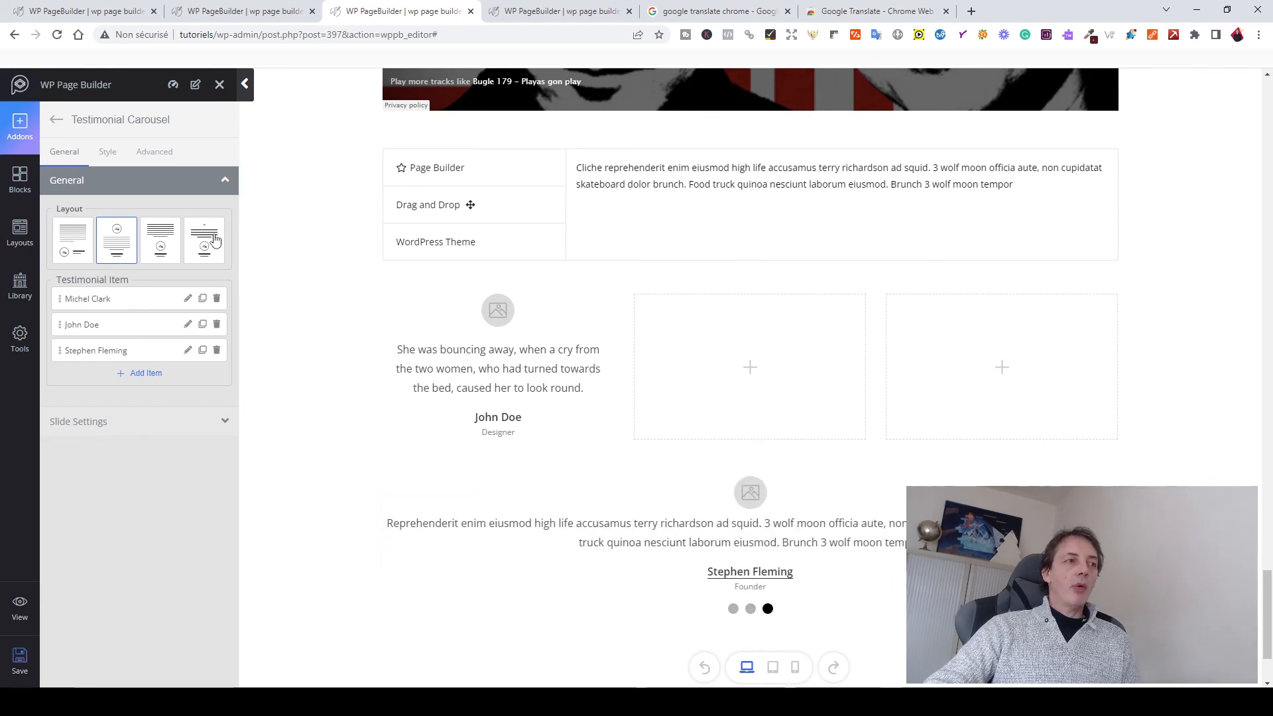
pyautogui.click(56, 121)
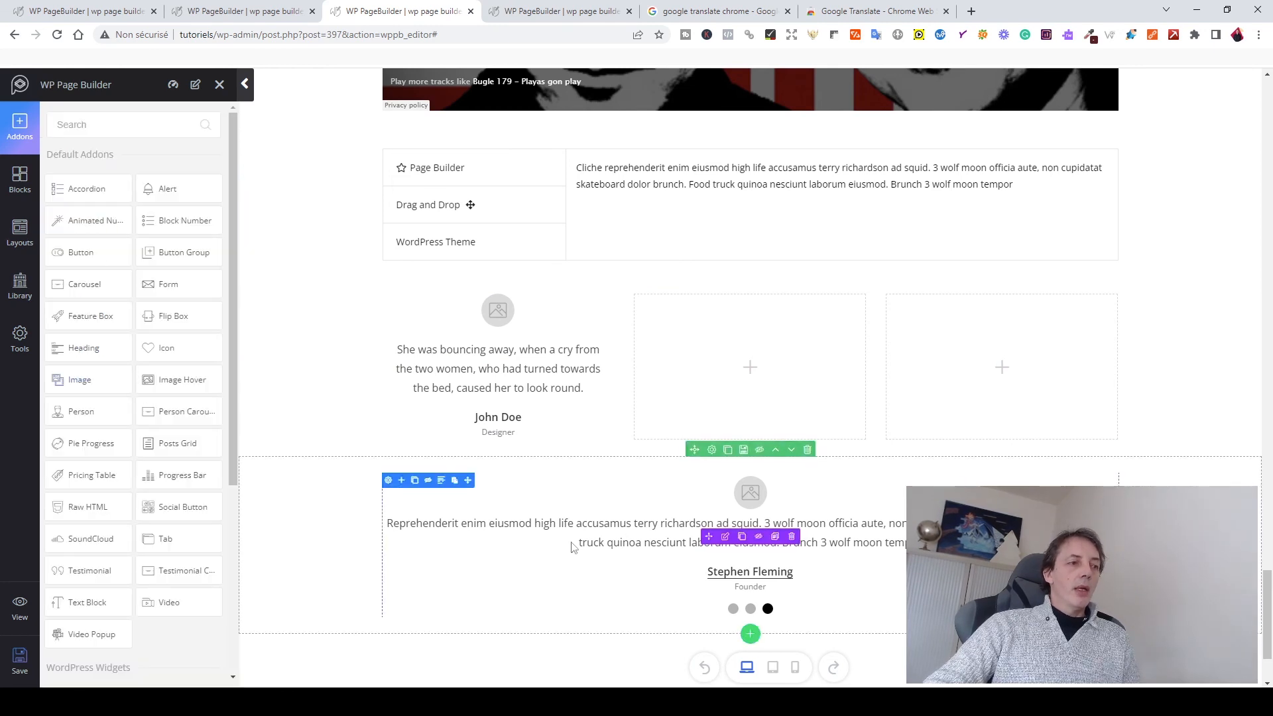
# - Add a single-column row below the testimonial carousel and place a Text Block addon in it
pyautogui.scroll(-2, 607, 527)
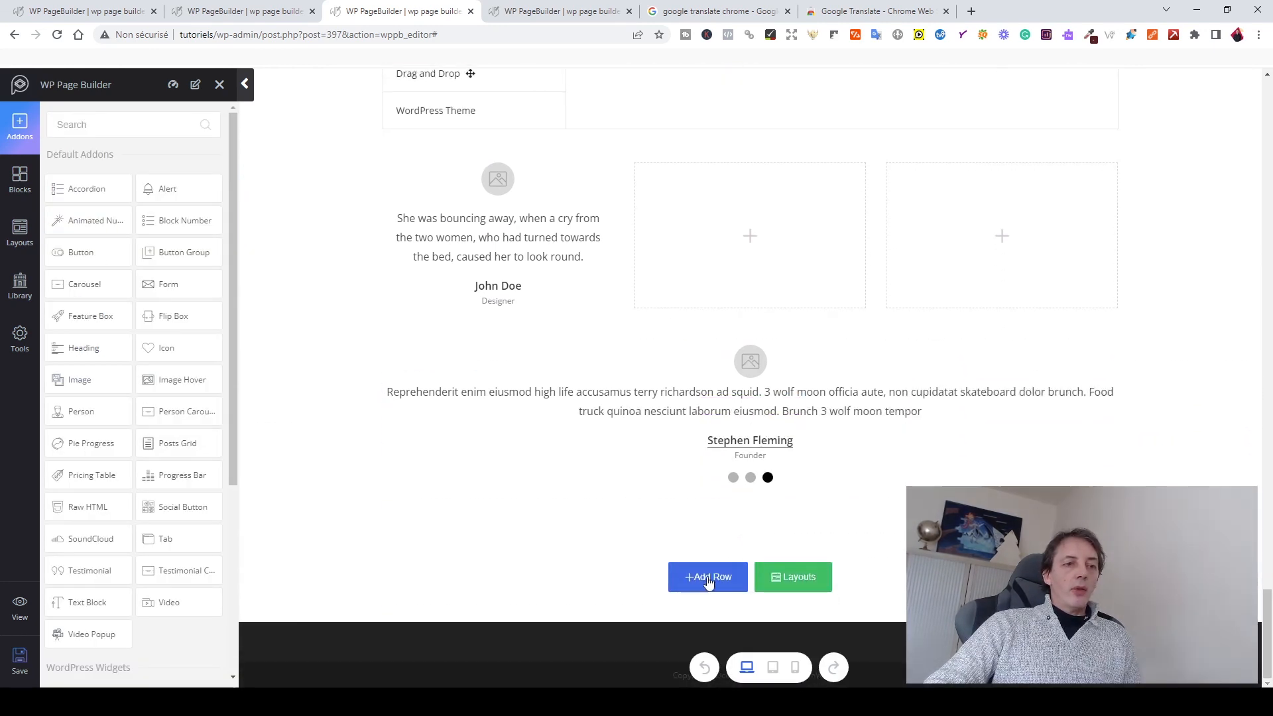
pyautogui.click(707, 580)
pyautogui.click(542, 576)
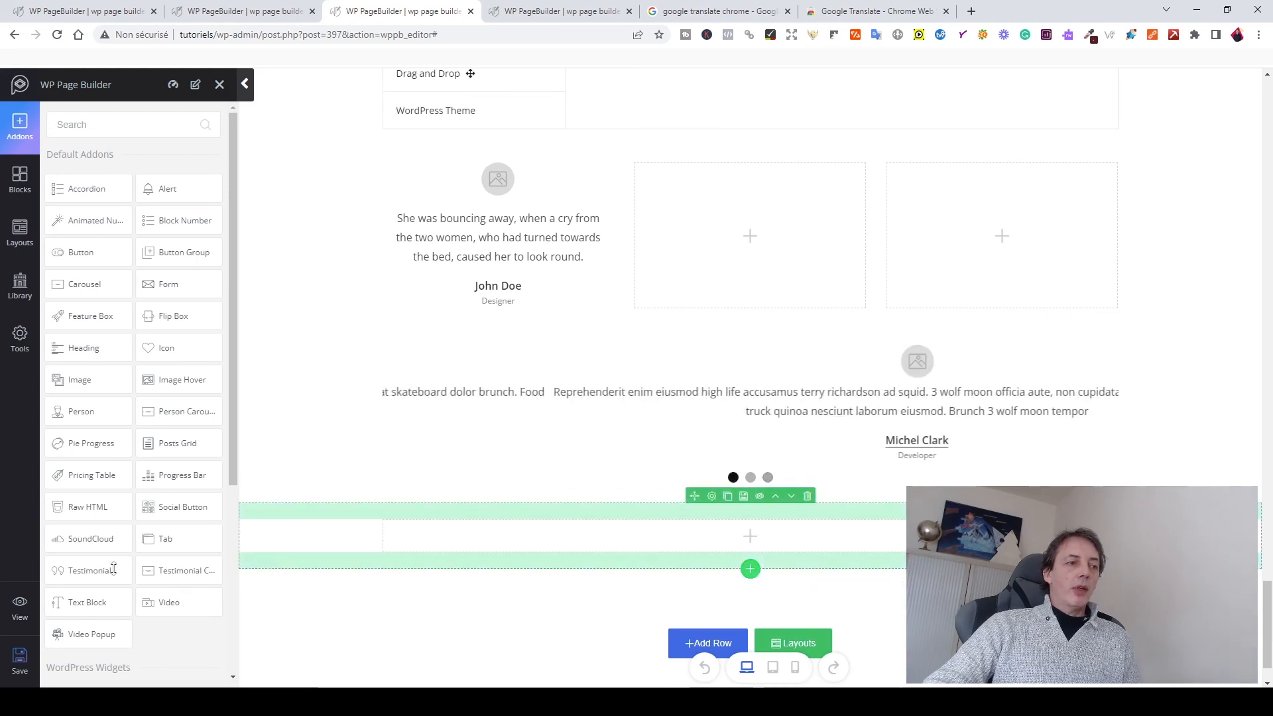
pyautogui.moveTo(78, 608); pyautogui.dragTo(667, 541)
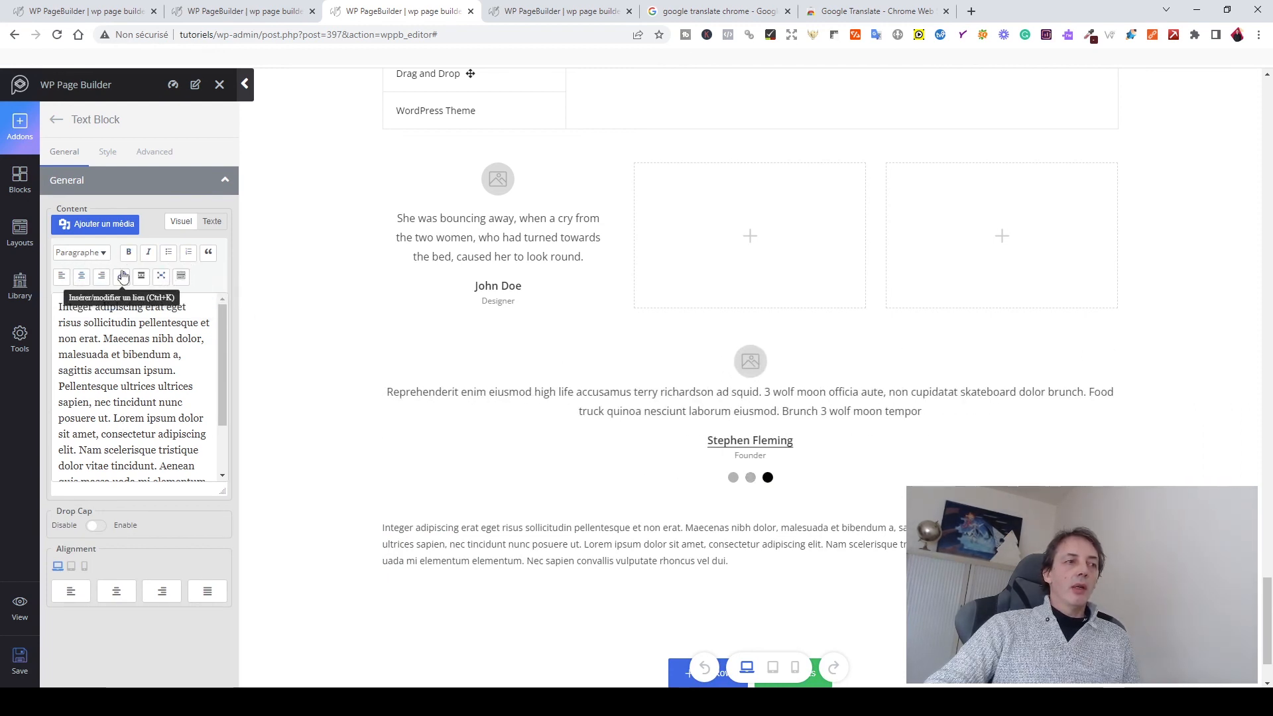
# - View the Text Block's content in the distraction-free full-screen editor, exit it, and return to the addon list
pyautogui.click(161, 276)
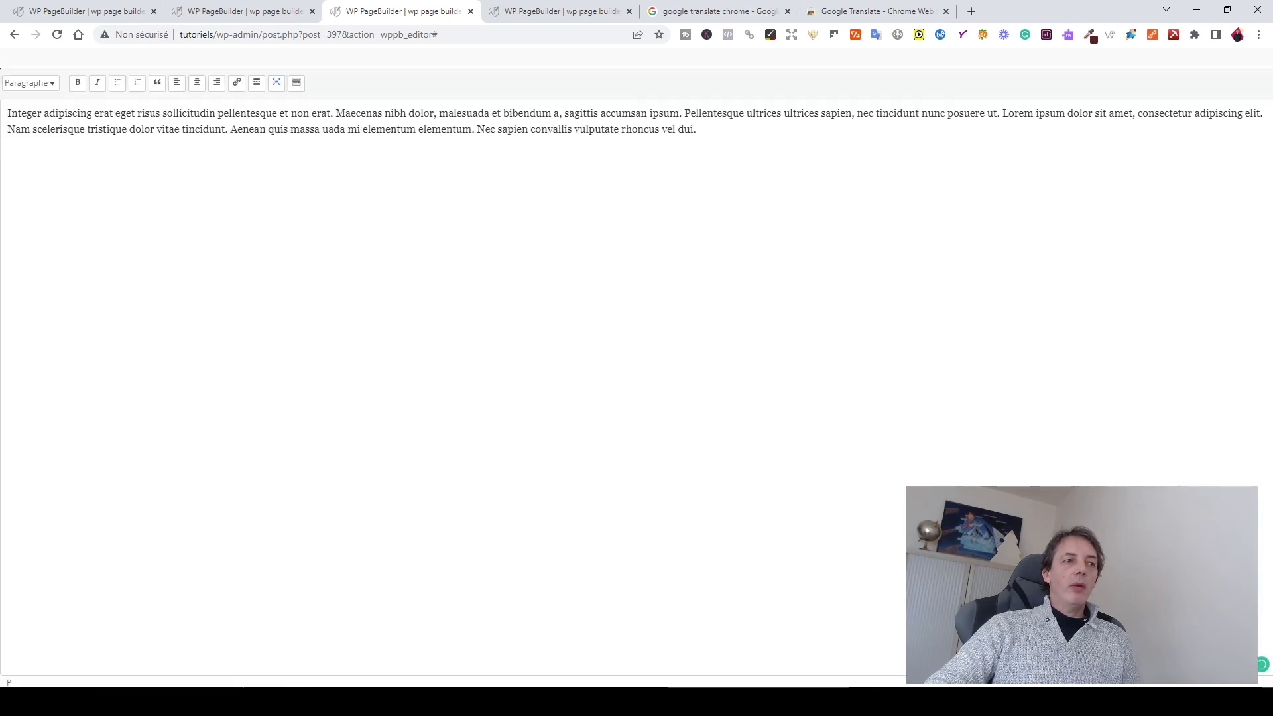
pyautogui.click(277, 83)
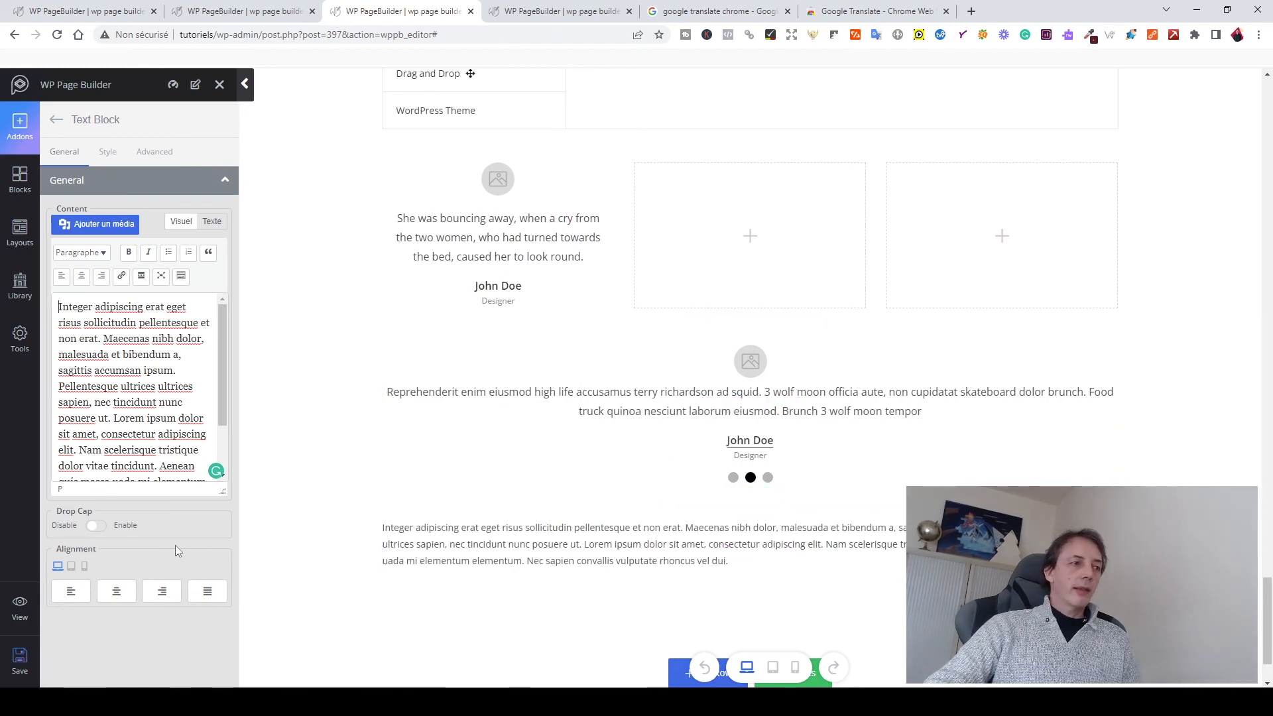
pyautogui.click(56, 120)
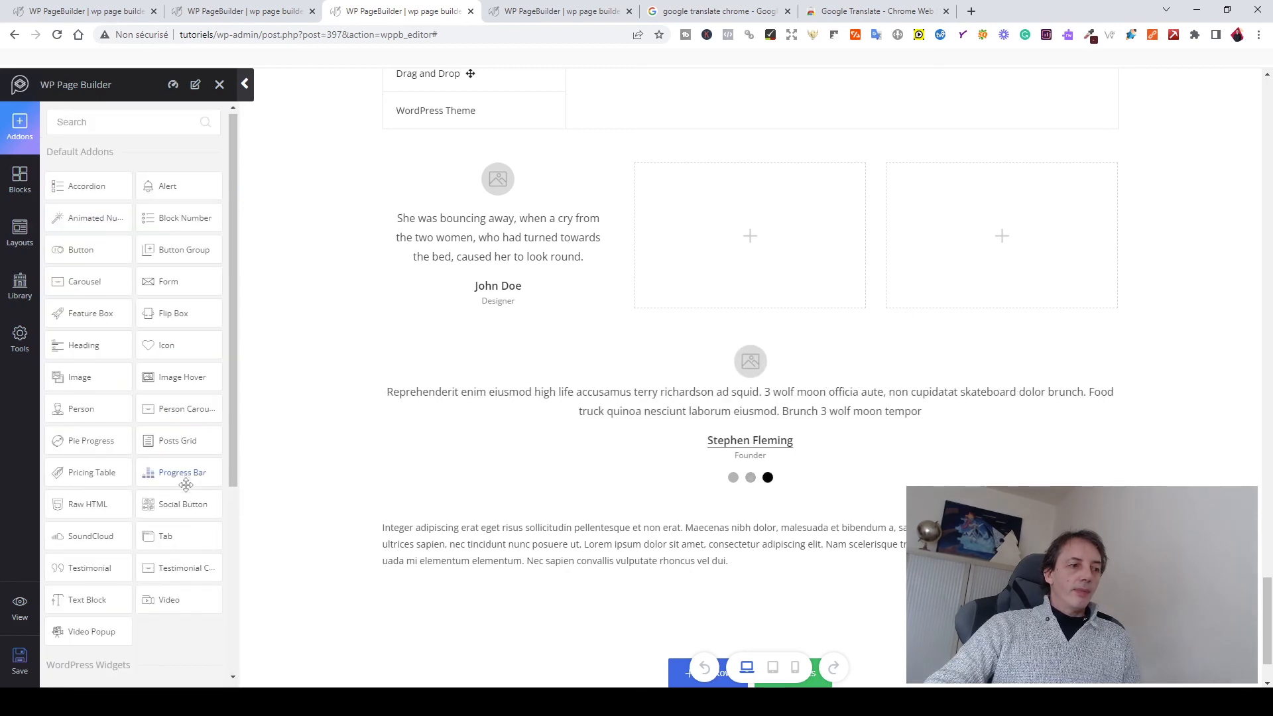
# - Add a single-column row below the text block, place a Video addon in it, and disable its Controls option
pyautogui.scroll(-3, 188, 491)
pyautogui.scroll(-1, 179, 504)
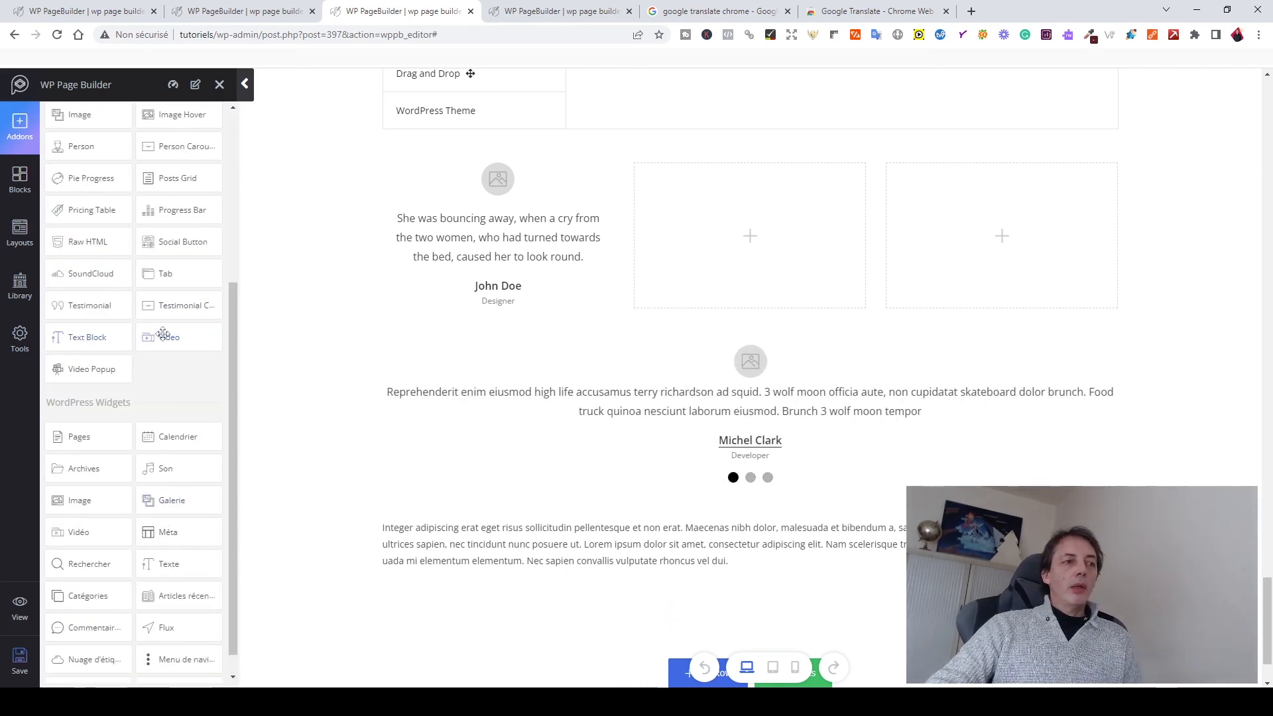
pyautogui.scroll(-2, 702, 570)
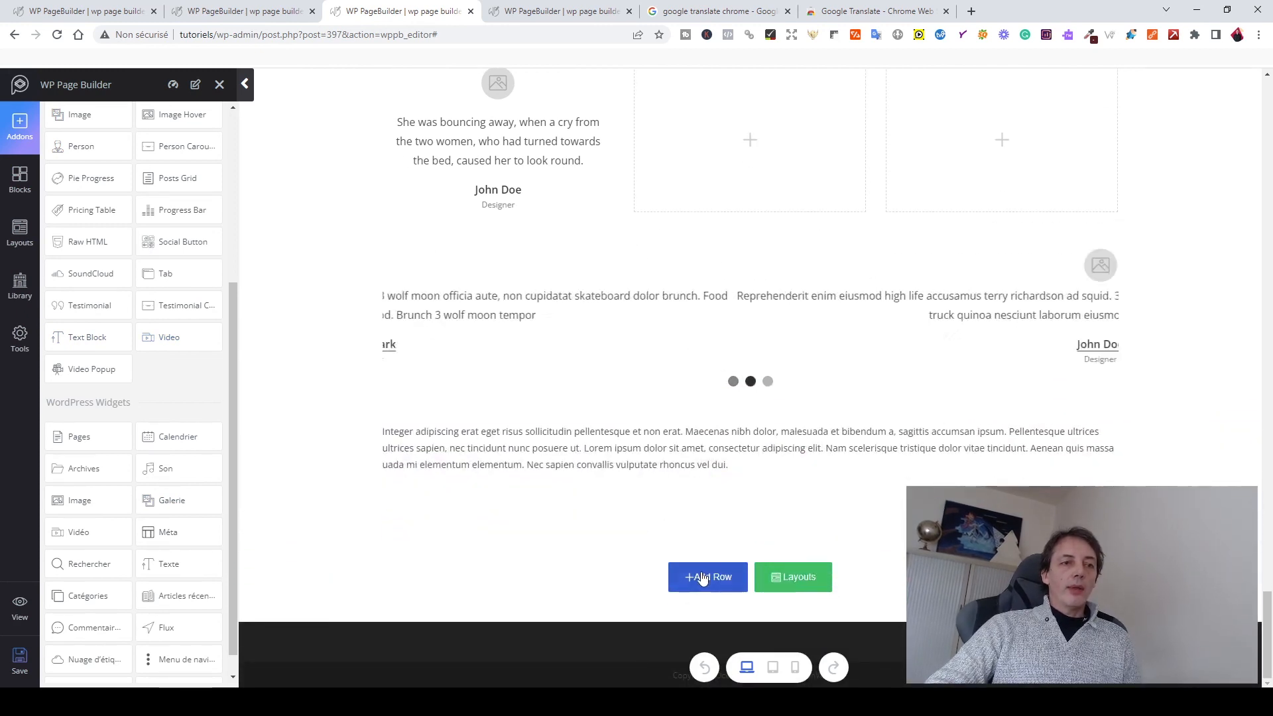
pyautogui.click(703, 579)
pyautogui.click(600, 582)
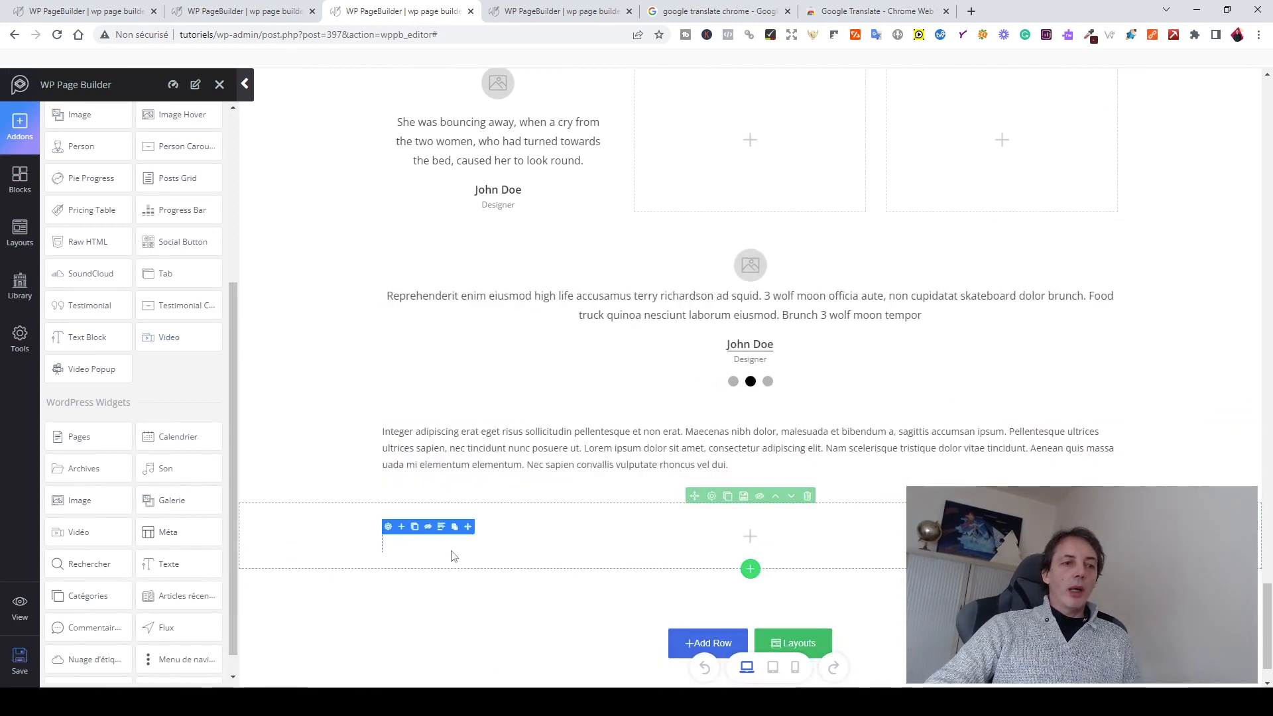
pyautogui.moveTo(185, 337); pyautogui.dragTo(869, 548)
pyautogui.scroll(-5, 778, 524)
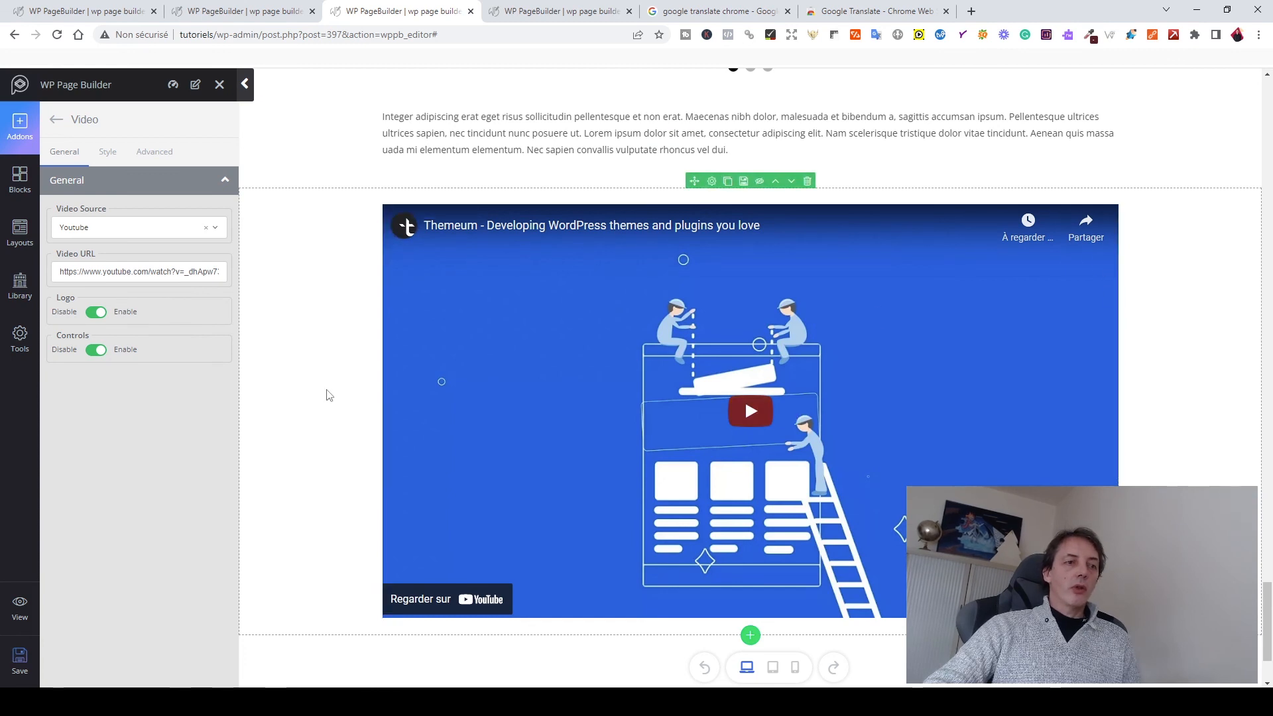
pyautogui.click(101, 351)
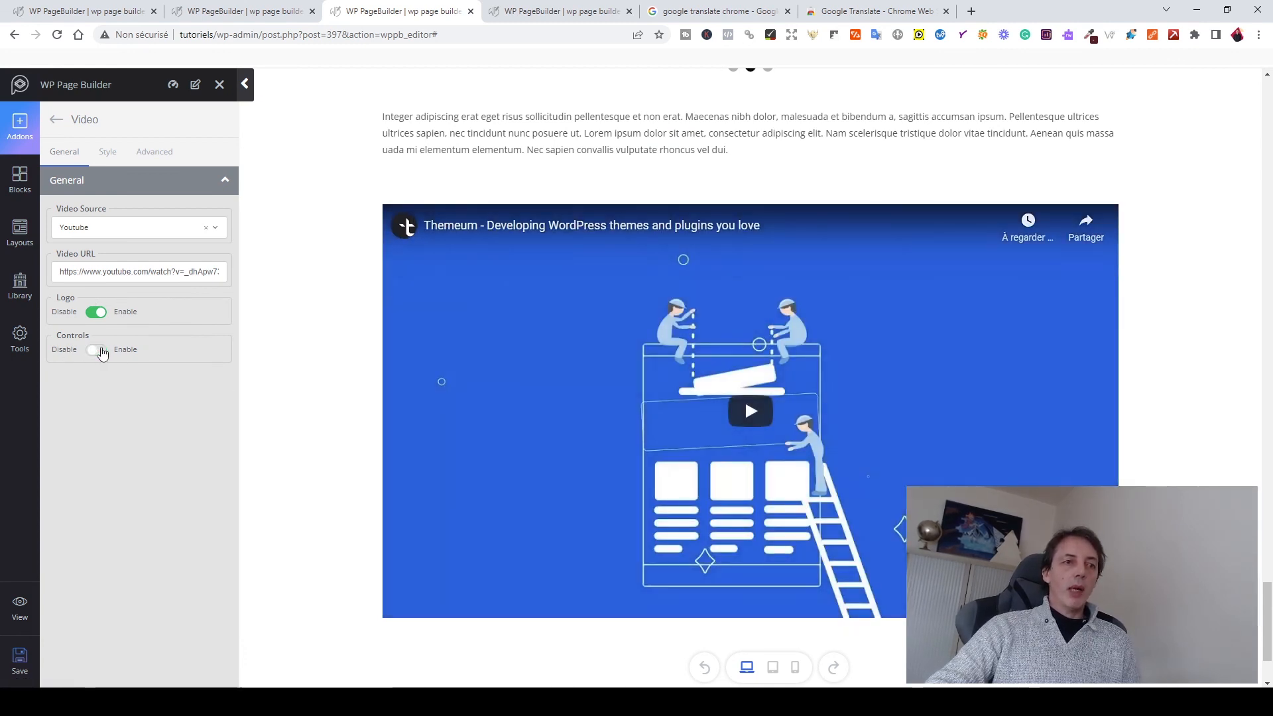
# - Disable the Video addon's Logo option and return to the addon list
pyautogui.doubleClick(97, 317)
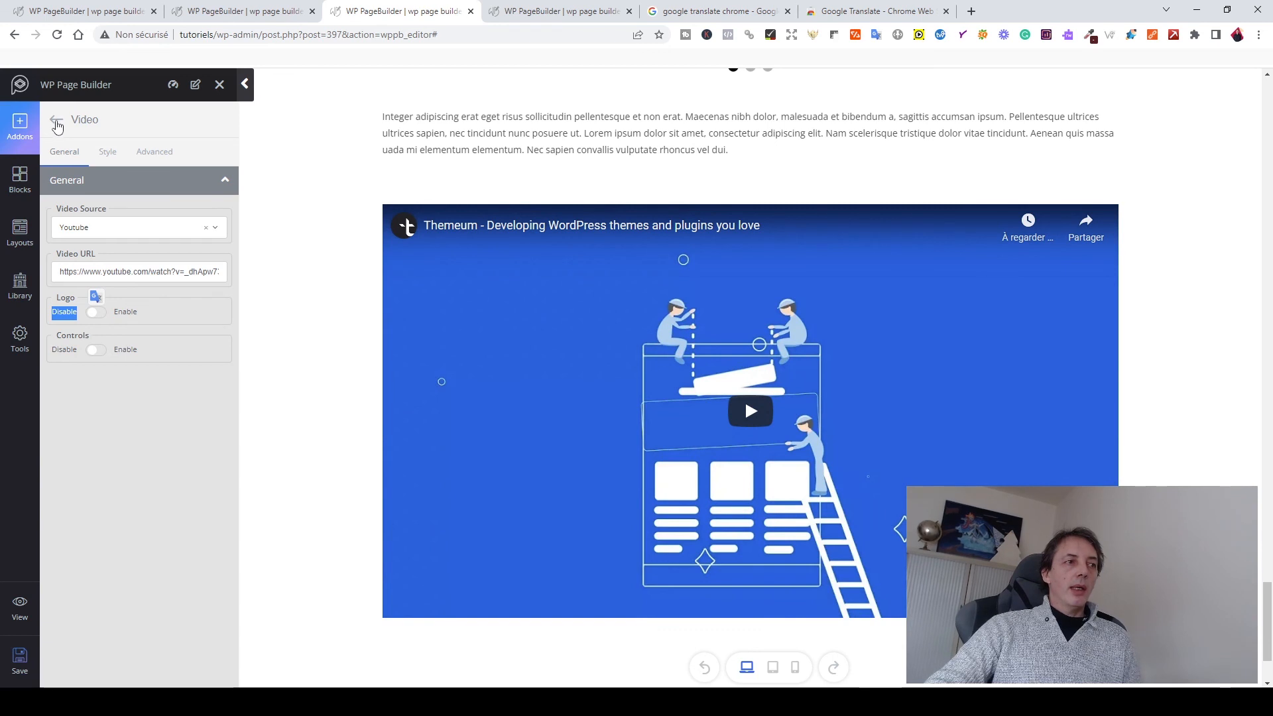
pyautogui.click(57, 117)
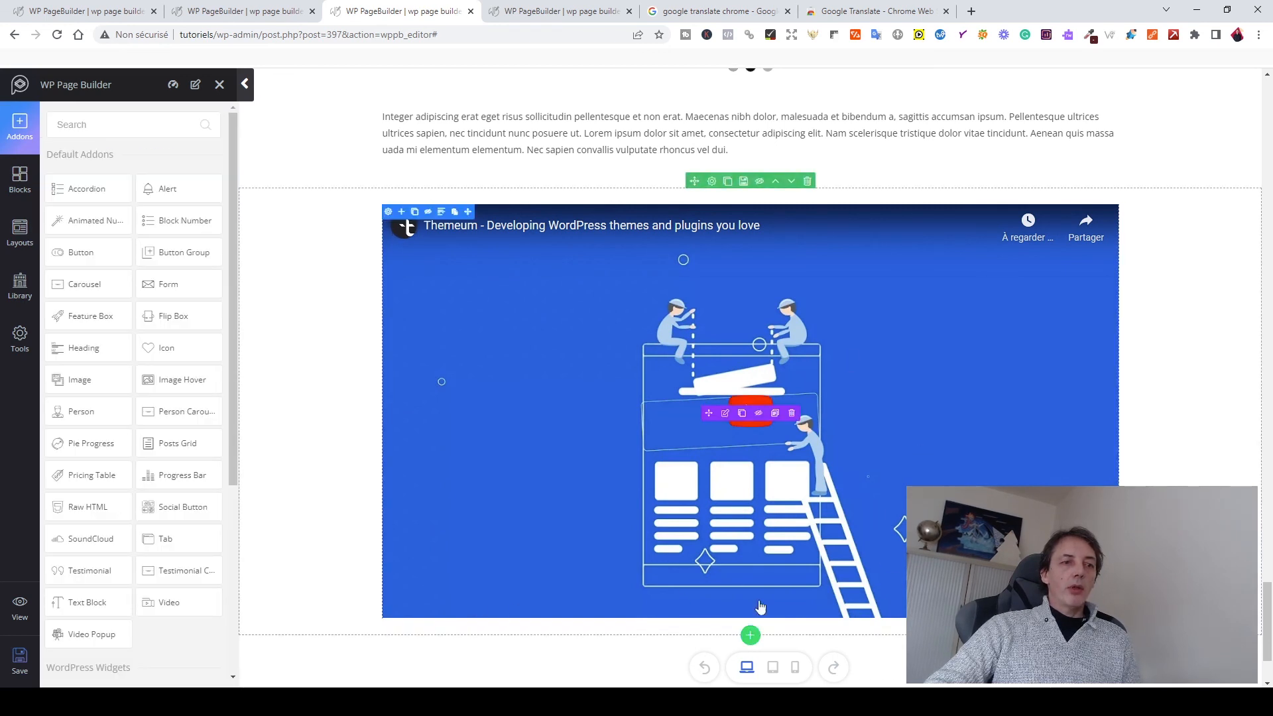
# - Add a single-column row below the video and place a Video Popup addon in it
pyautogui.scroll(-1, 761, 524)
pyautogui.scroll(-2, 761, 523)
pyautogui.click(723, 582)
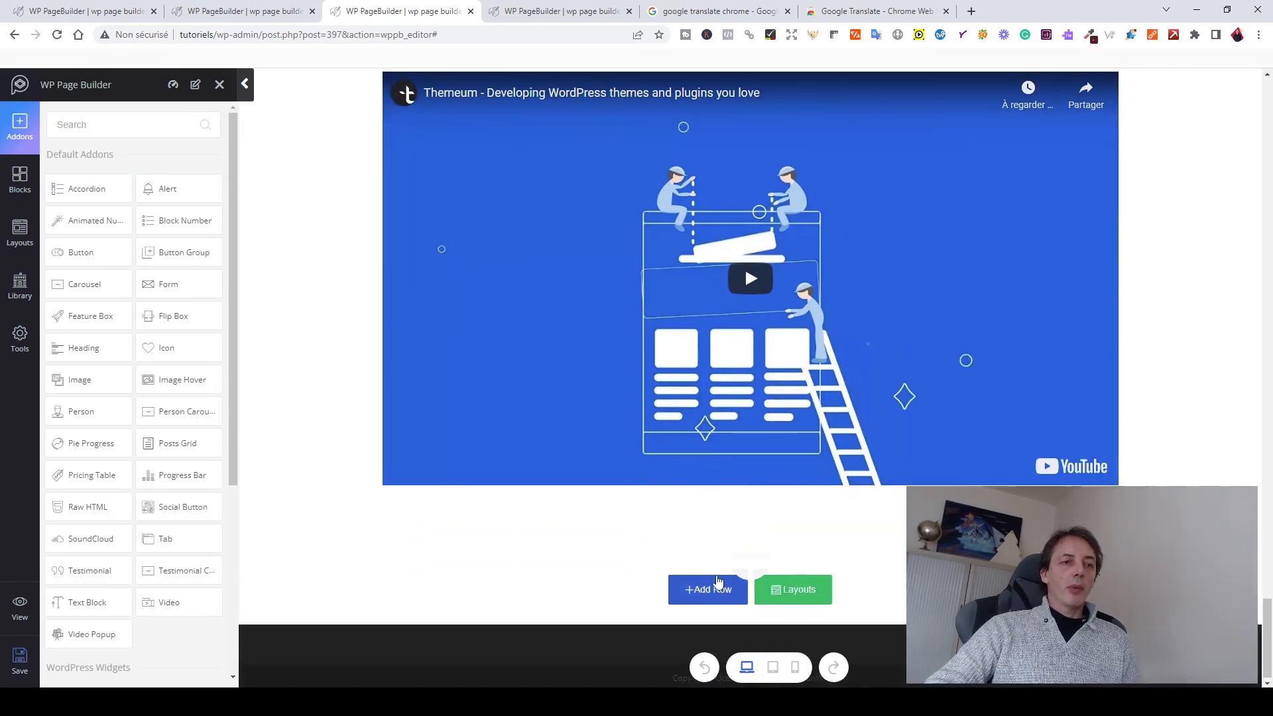
pyautogui.click(590, 583)
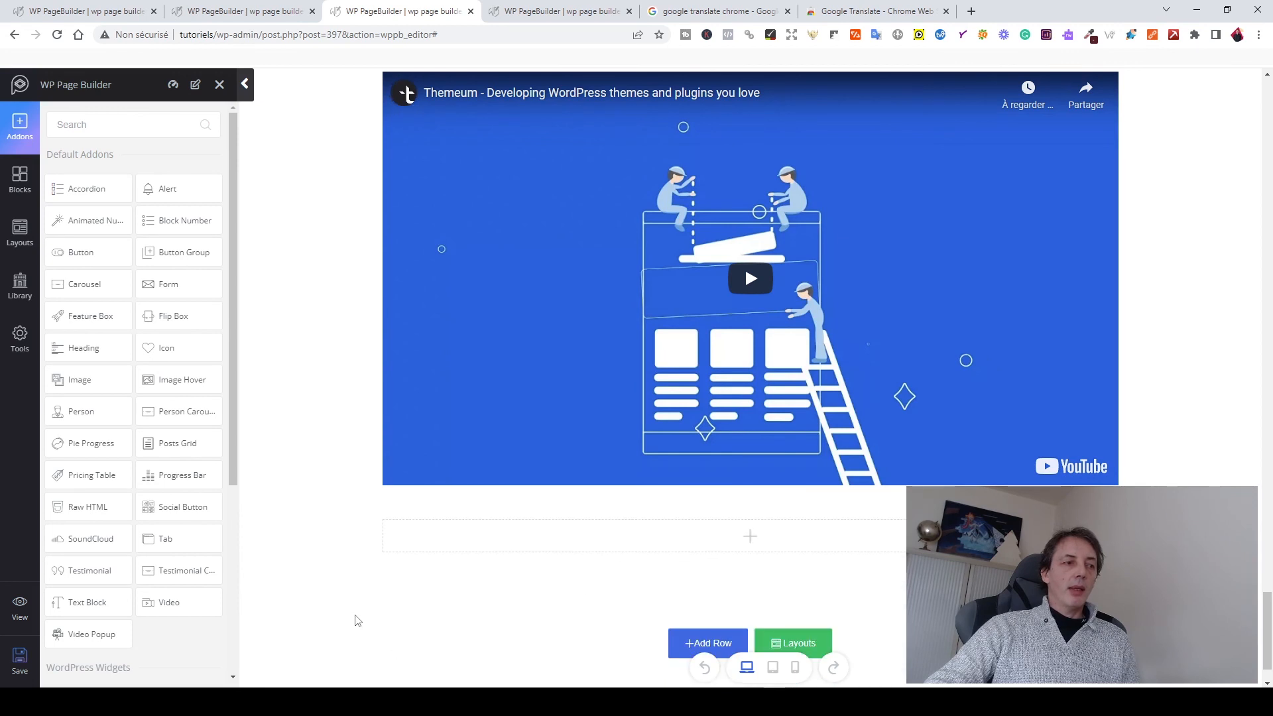
pyautogui.moveTo(117, 635); pyautogui.dragTo(759, 548)
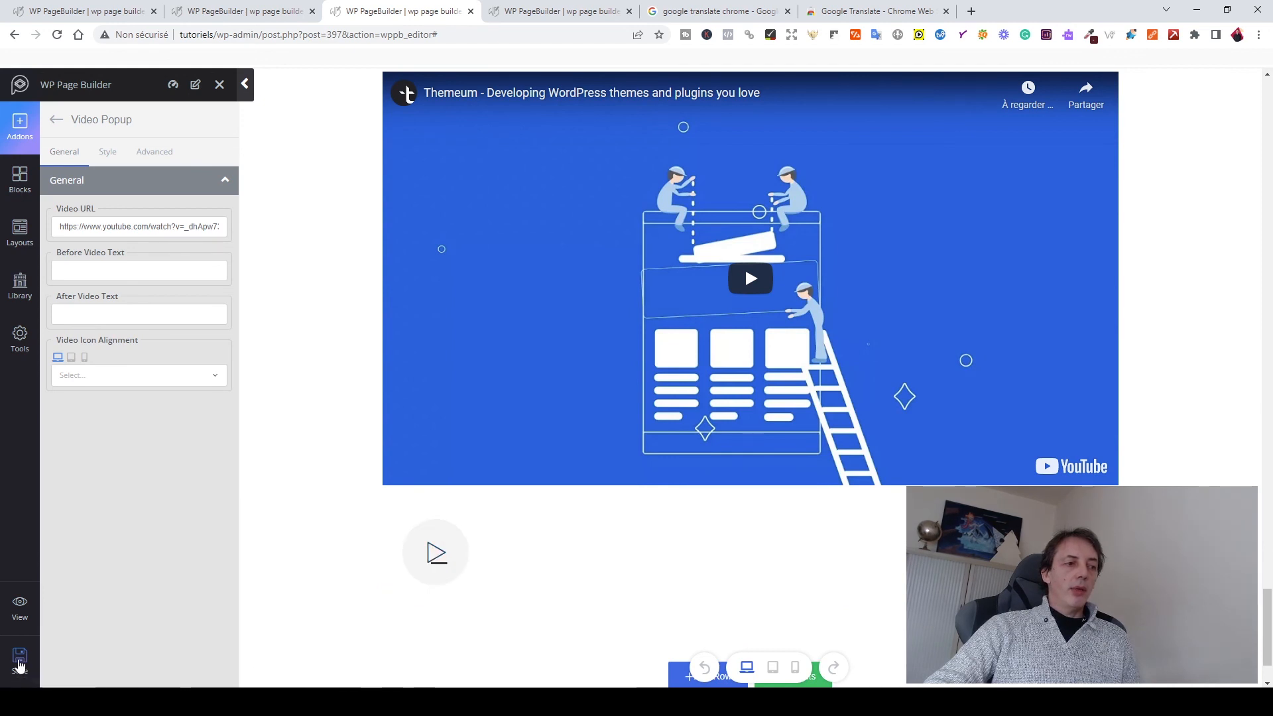
# - Save the page and test the video popup at the end of its live view by opening and closing it
pyautogui.click(18, 663)
pyautogui.click(21, 604)
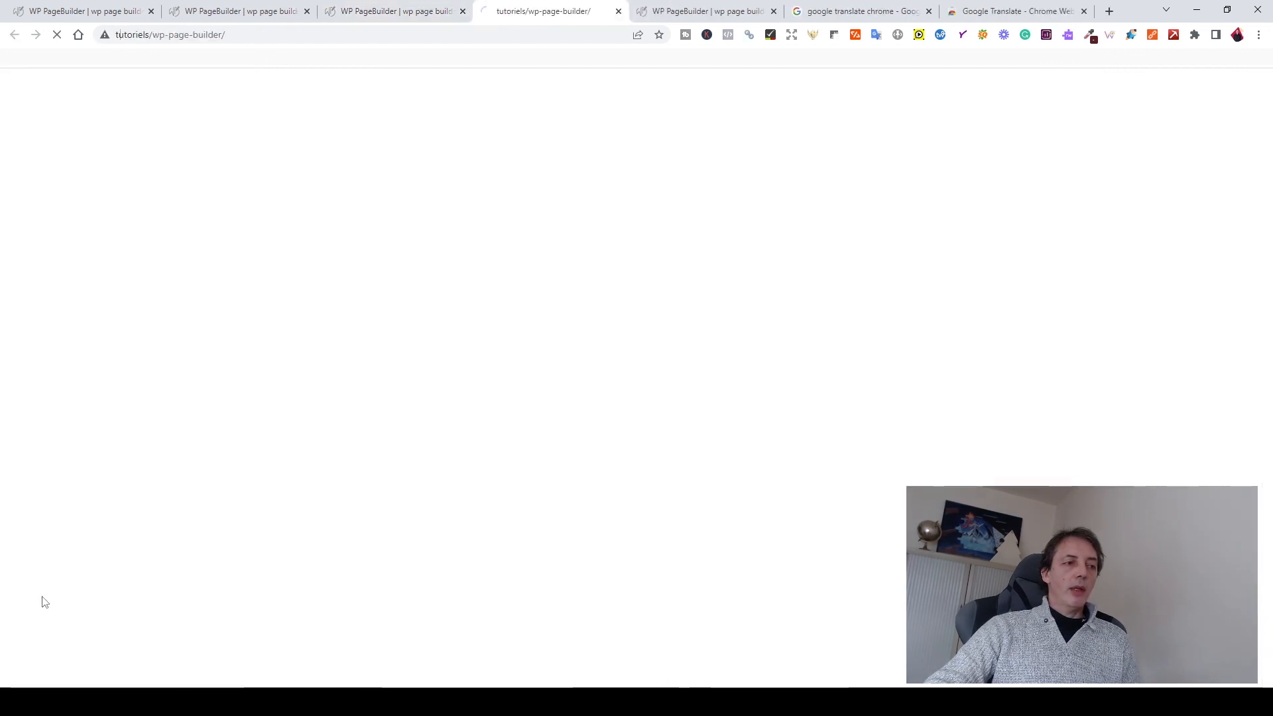
pyautogui.scroll(-15, 642, 497)
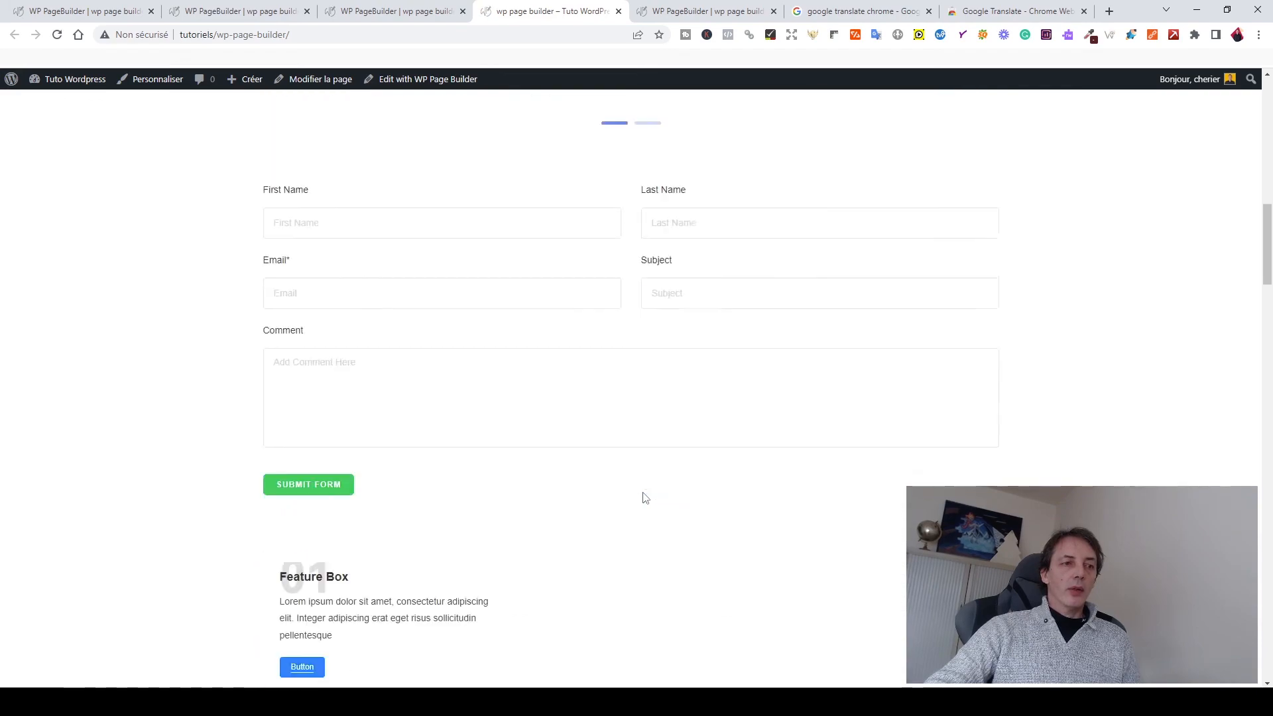
pyautogui.scroll(-20, 642, 497)
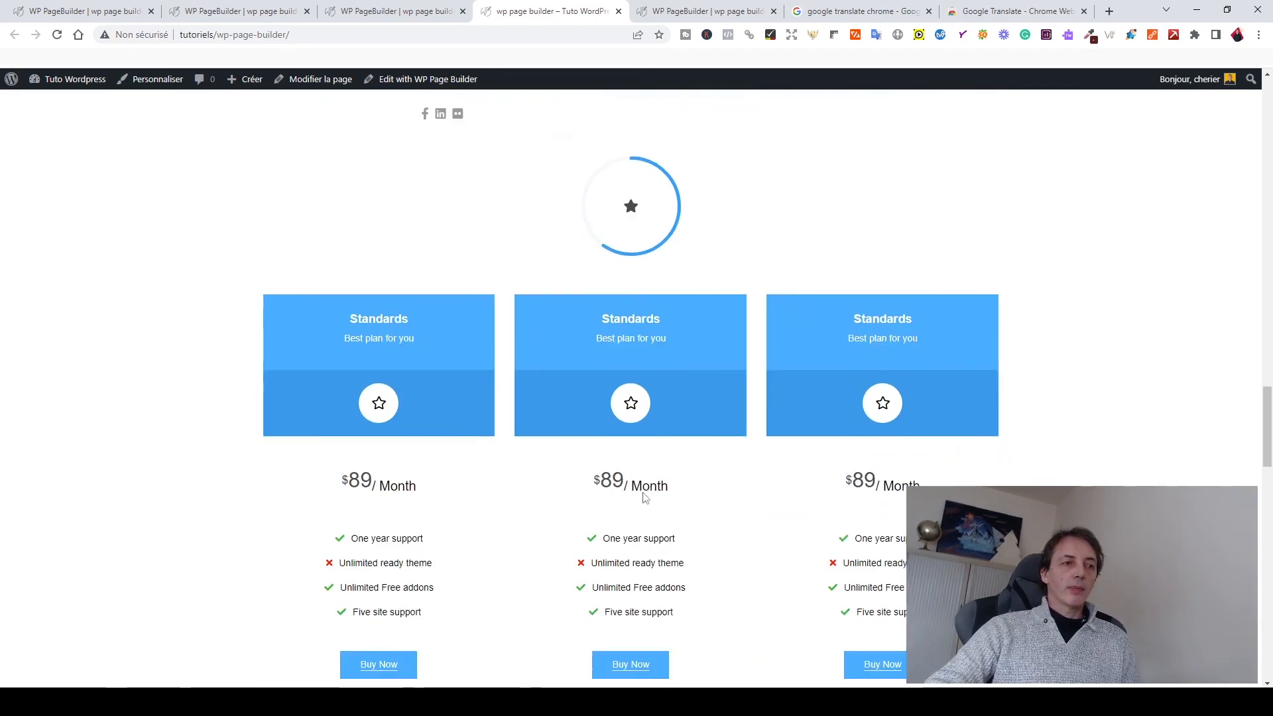
pyautogui.scroll(-20, 643, 497)
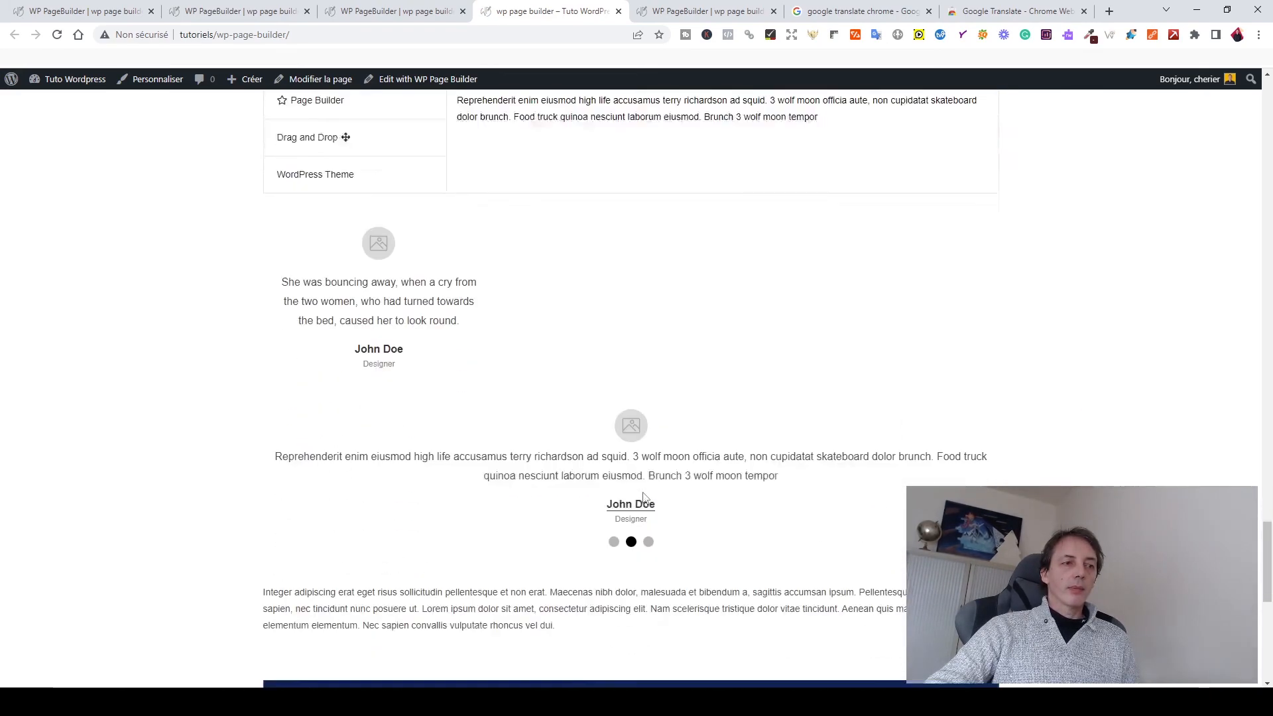
pyautogui.scroll(-10, 642, 498)
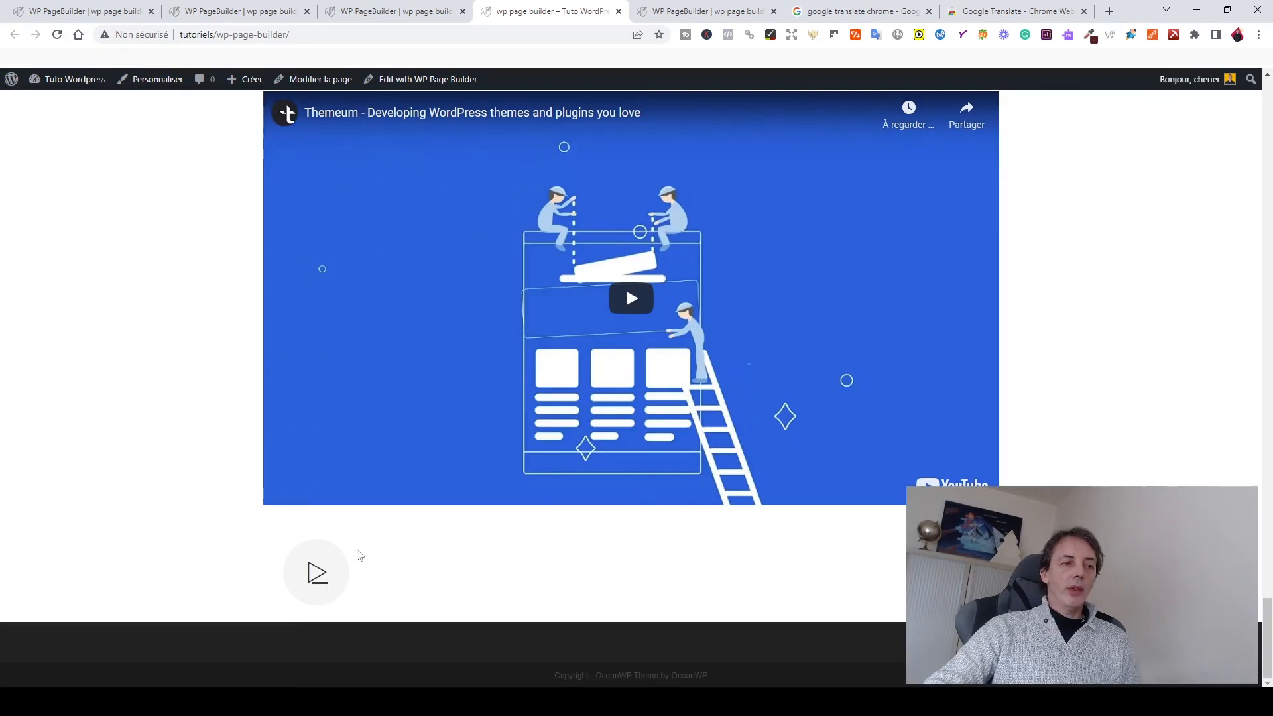
pyautogui.click(309, 570)
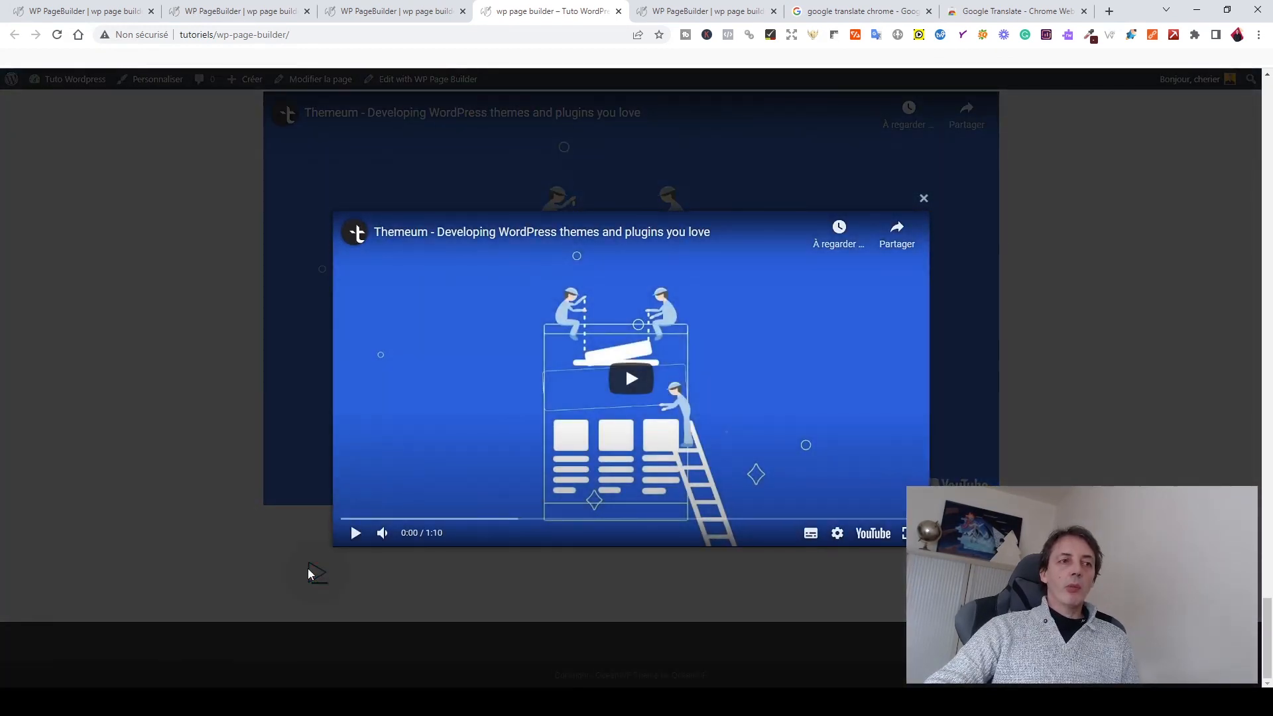
pyautogui.click(928, 203)
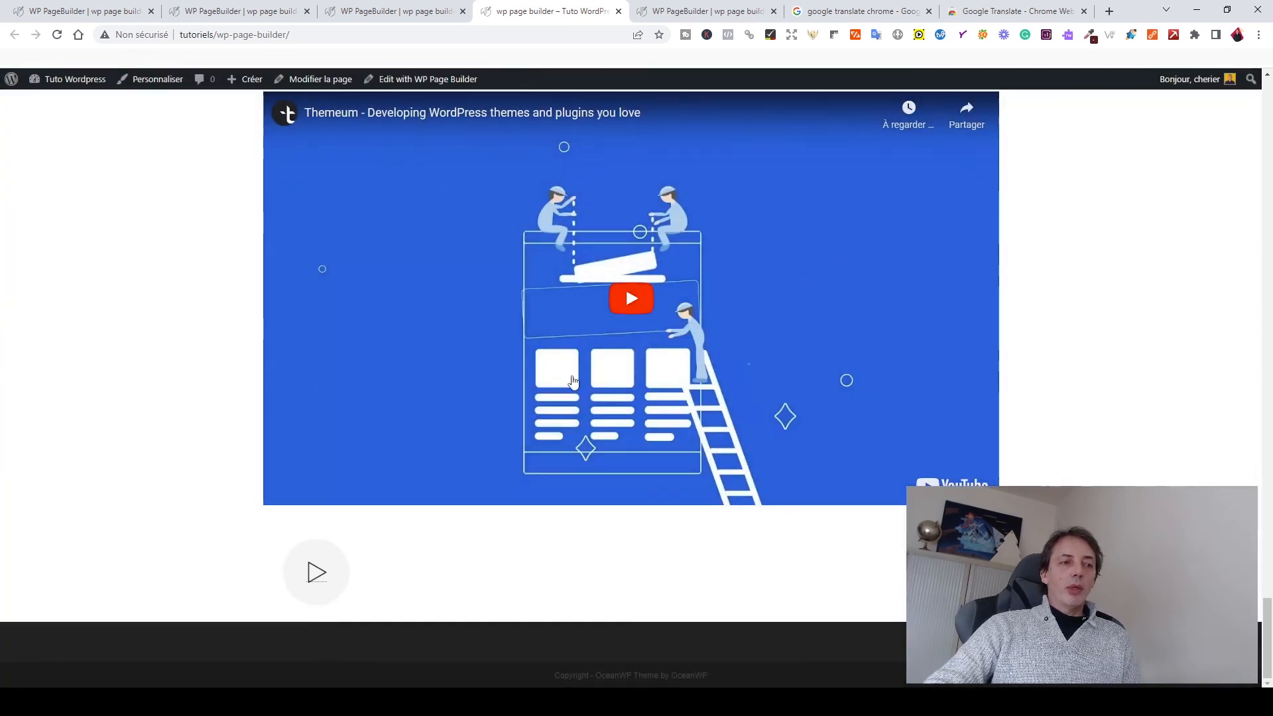
# - Reopen the live page in the WP Page Builder editor and find the WordPress Widgets in the addon list
pyautogui.scroll(8, 485, 511)
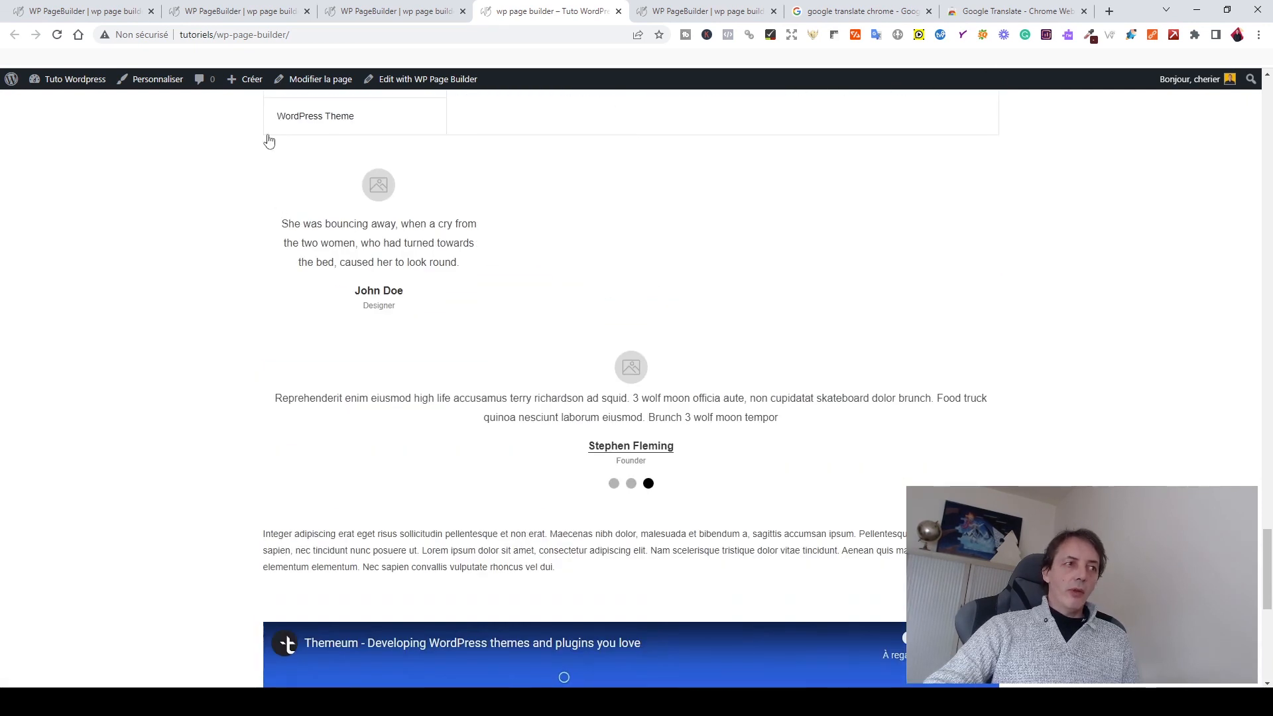
pyautogui.click(430, 80)
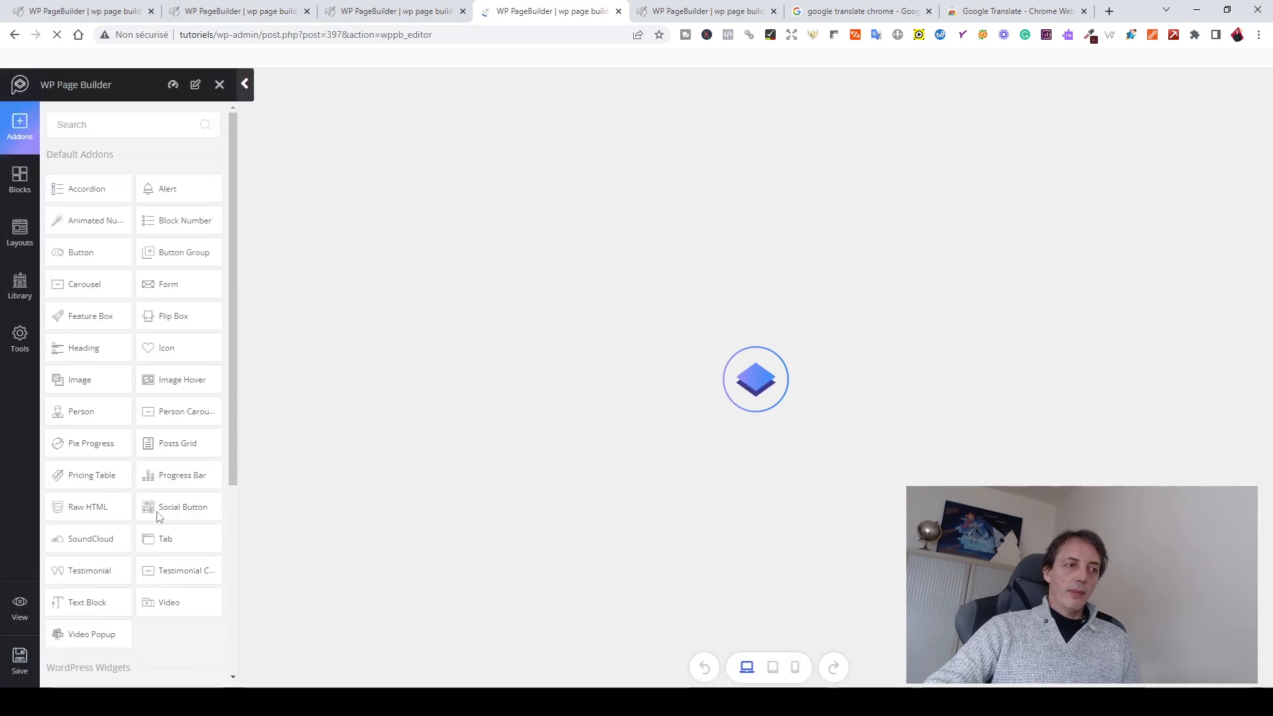
pyautogui.scroll(-4, 154, 514)
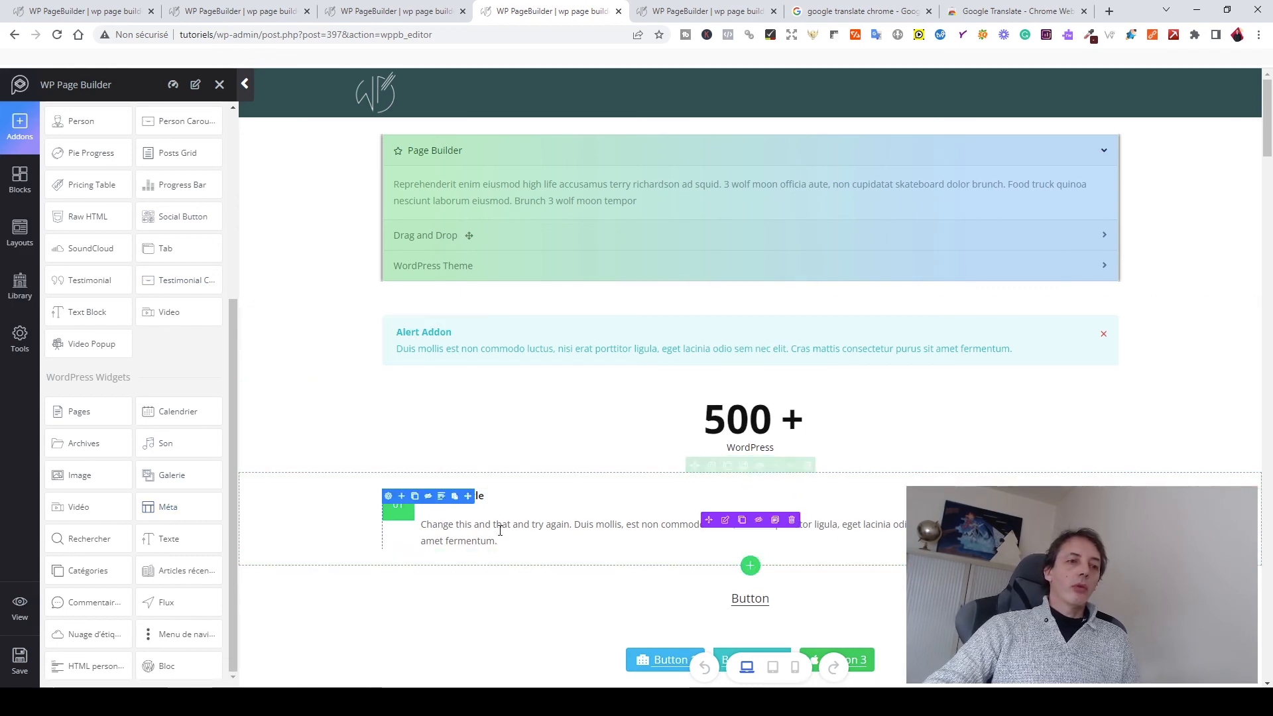
# - Add a single-column row below the video popup and place the Calendrier WordPress widget in it
pyautogui.scroll(-15, 838, 528)
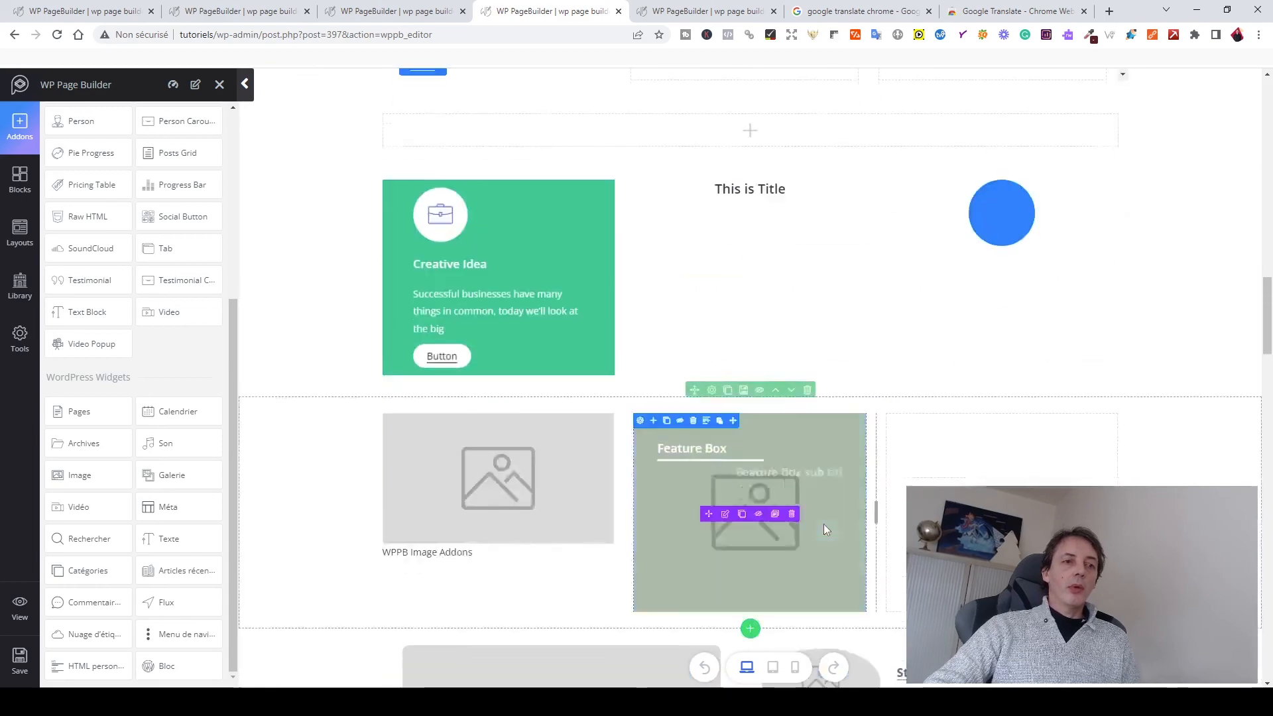
pyautogui.scroll(-15, 824, 525)
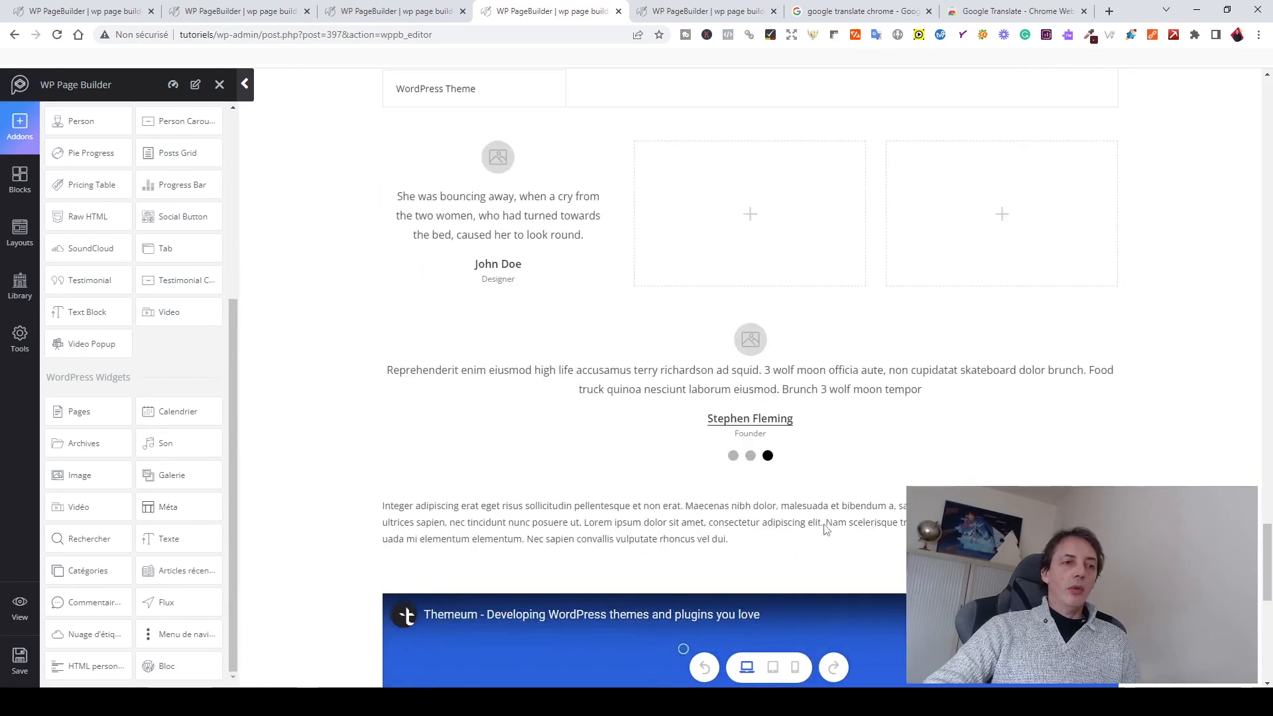
pyautogui.scroll(-10, 826, 528)
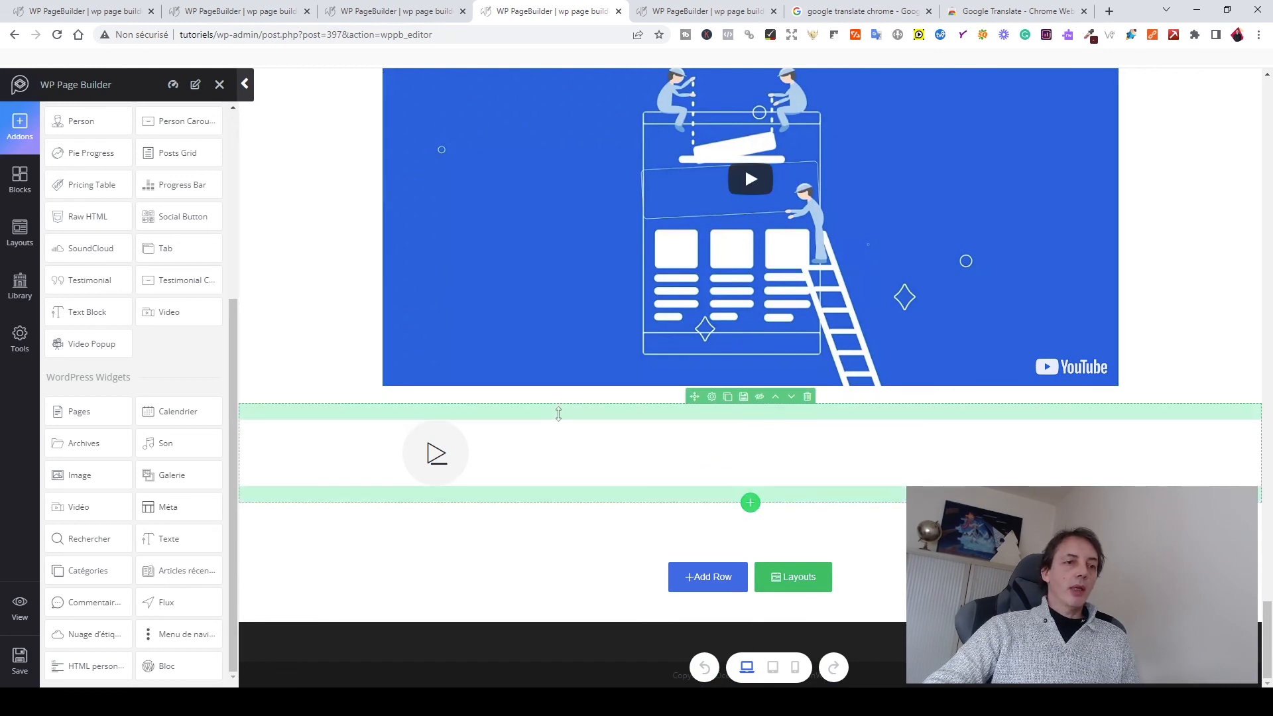
pyautogui.click(705, 590)
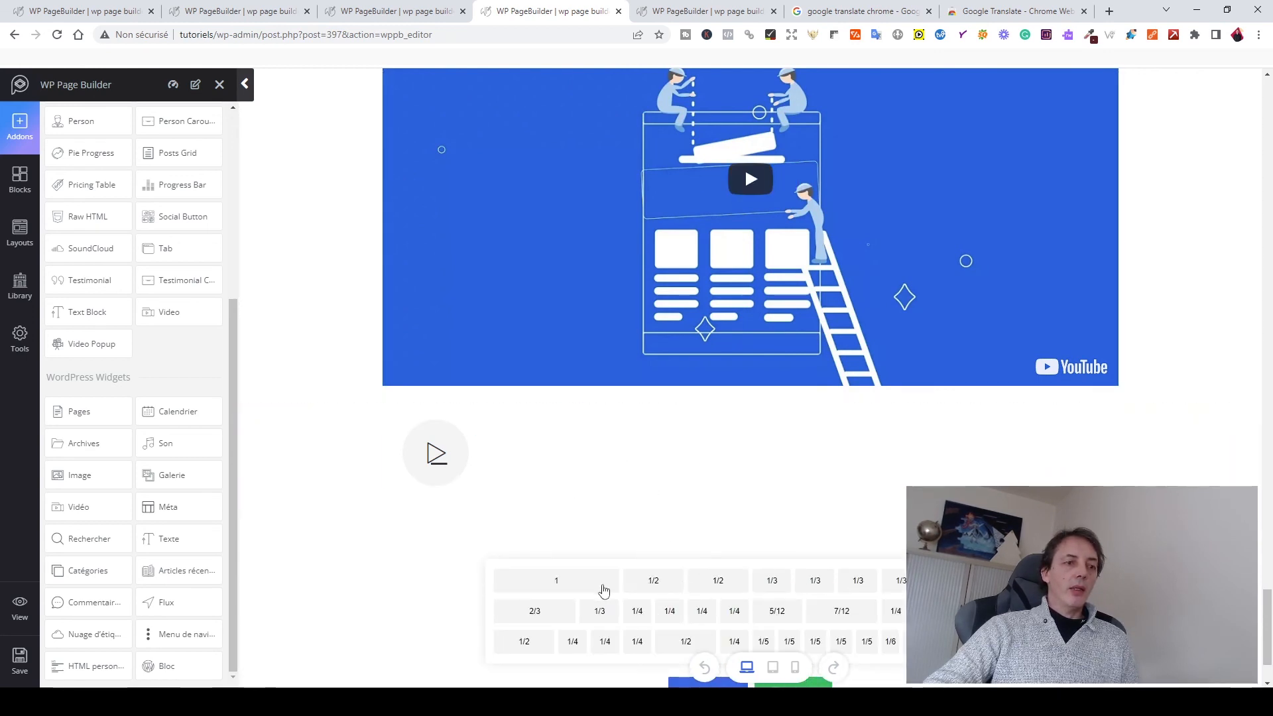
pyautogui.click(570, 582)
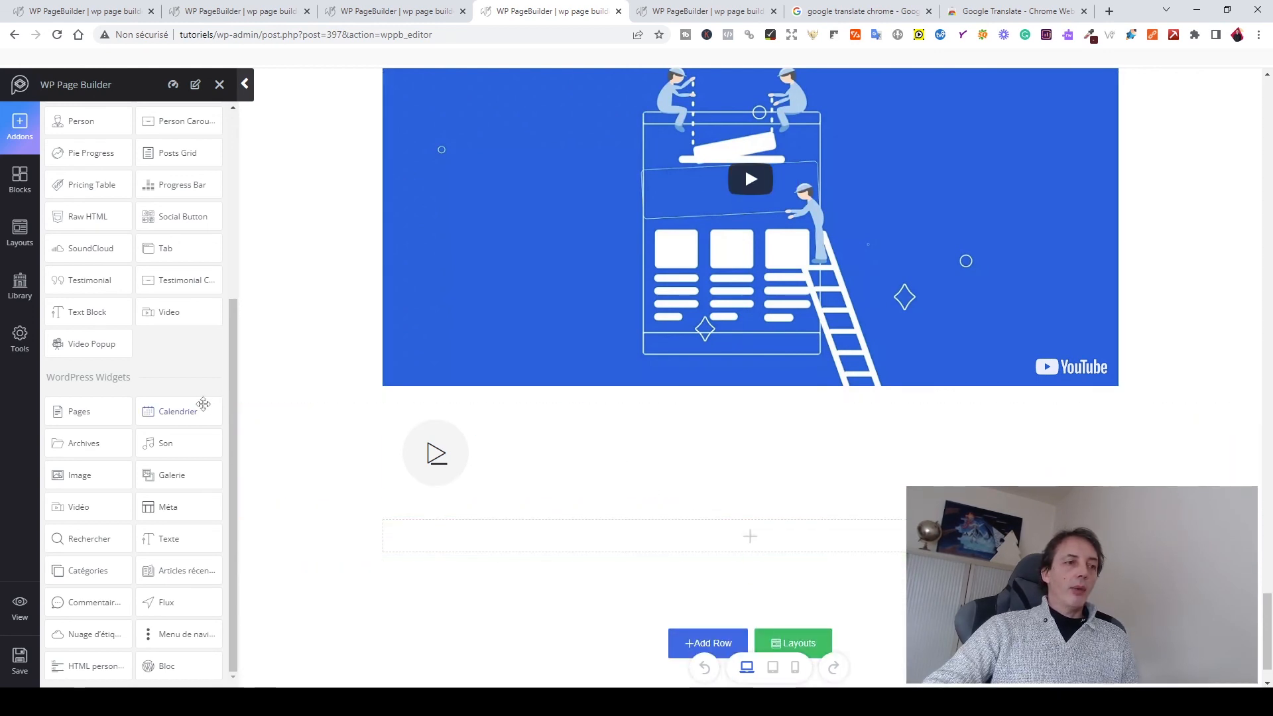
pyautogui.moveTo(190, 406); pyautogui.dragTo(749, 534)
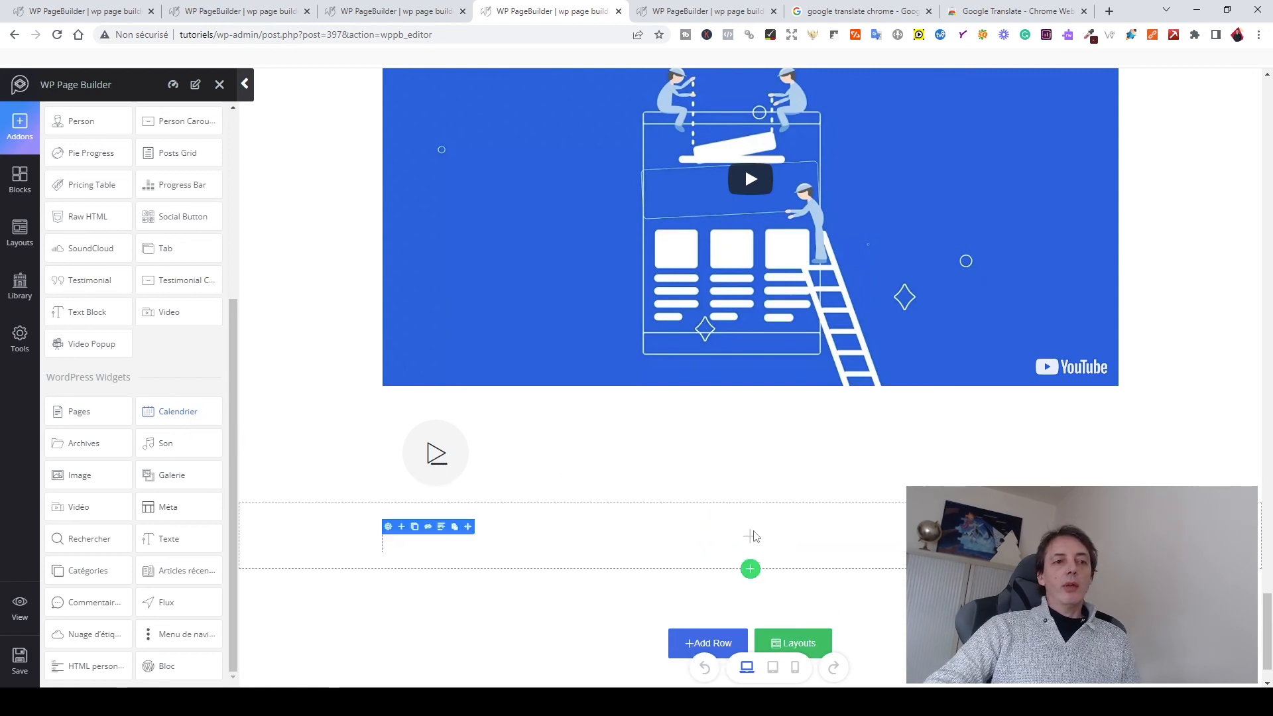
pyautogui.scroll(-4, 749, 378)
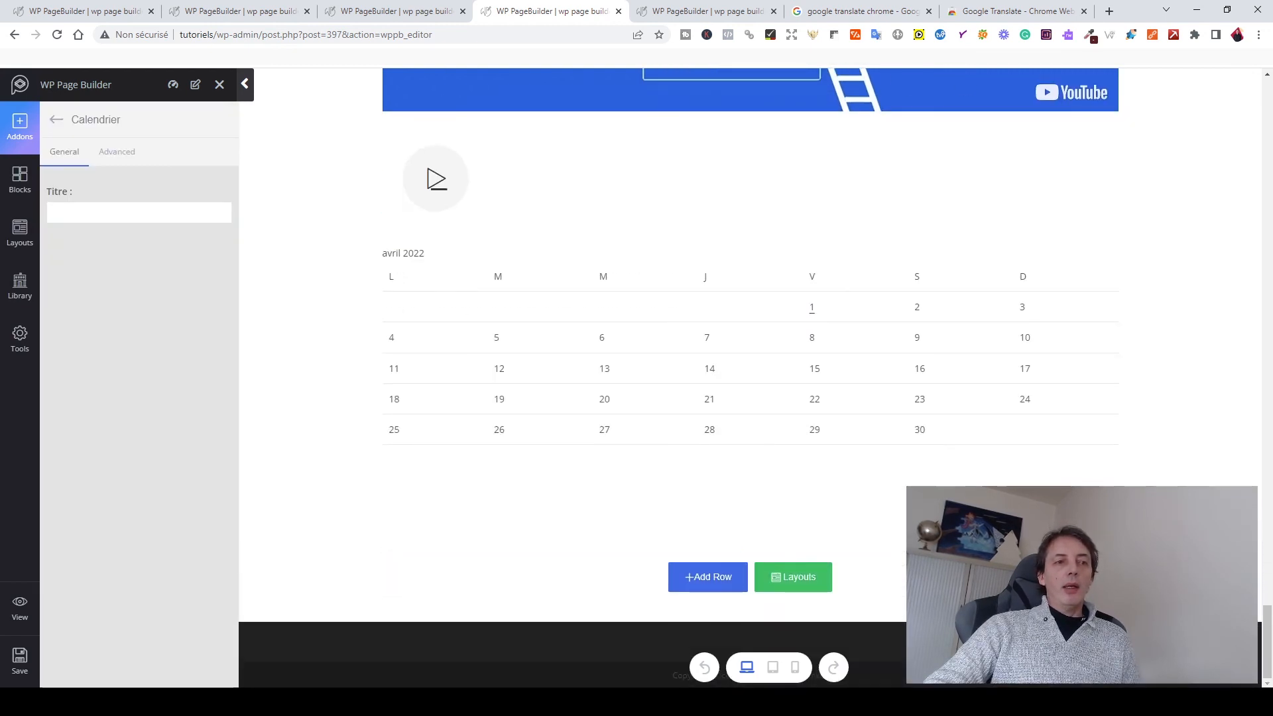